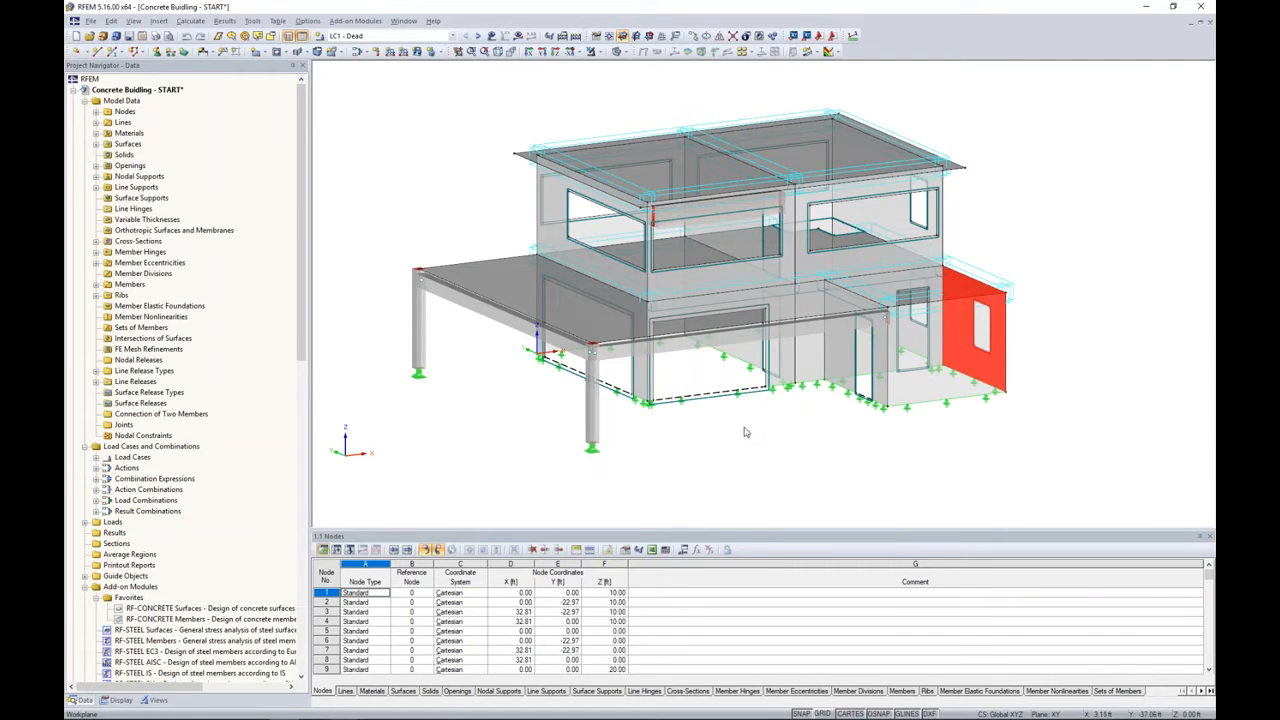
Review the line release along the upper roof's back edge, including the settings of its line release type.
{"action": "middle_click_drag", "start_coordinate": [746, 433], "coordinate": [678, 449]}
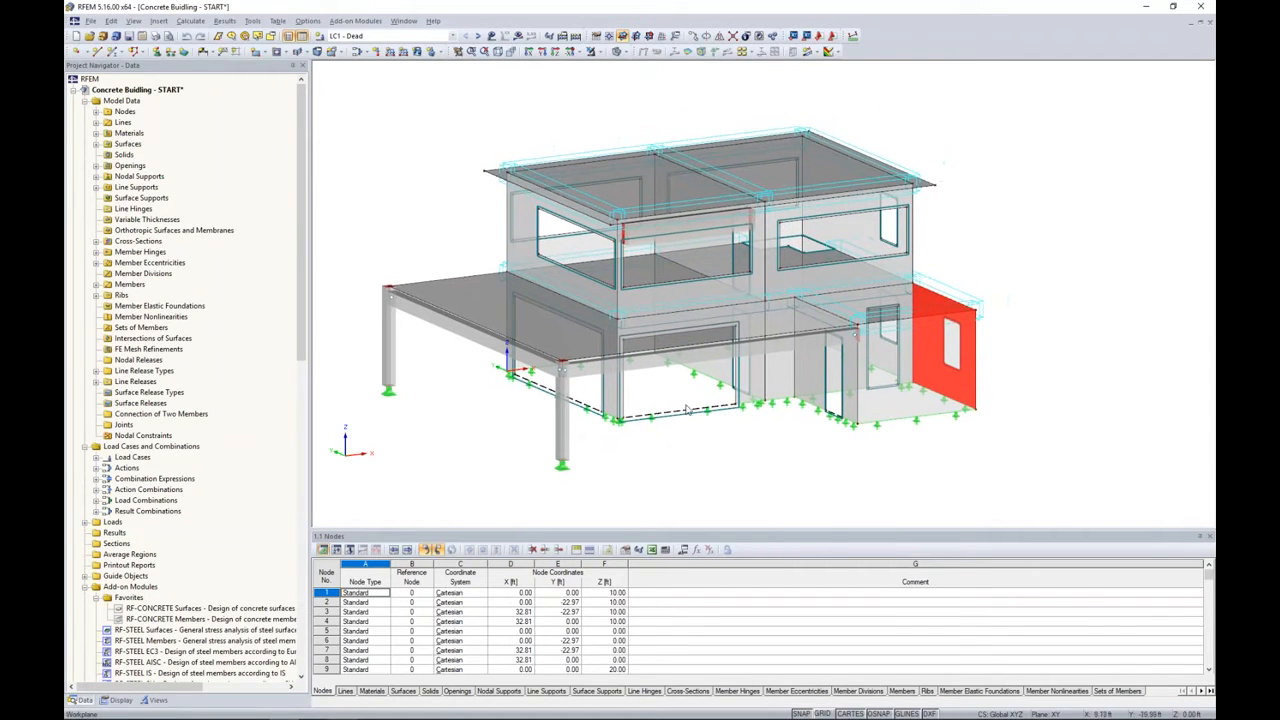
{"action": "left_click", "coordinate": [775, 459]}
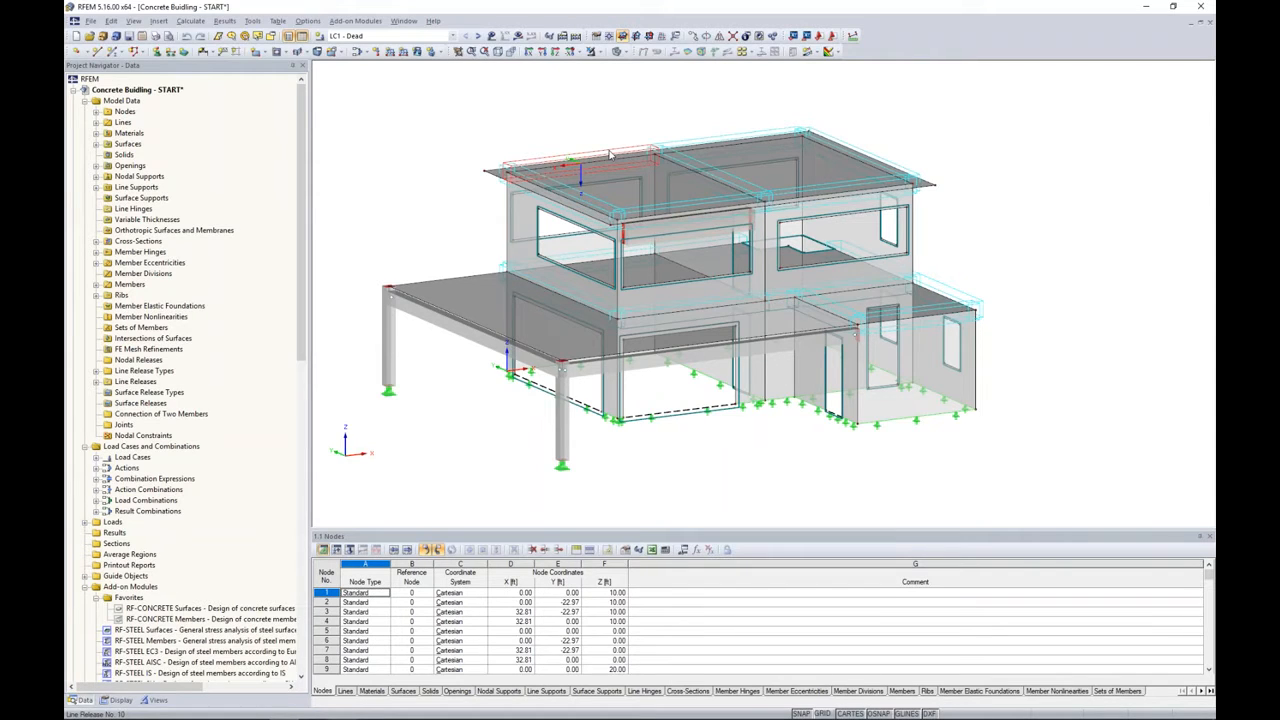
{"action": "double_click", "coordinate": [610, 155]}
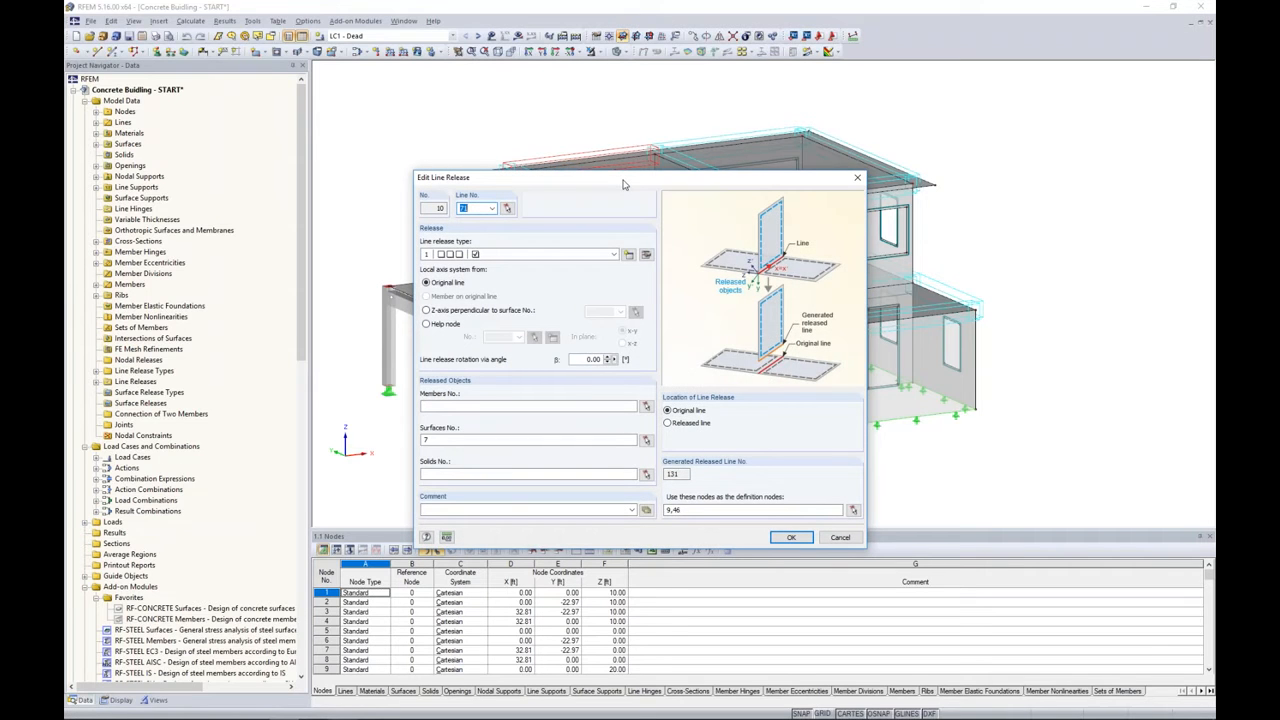
{"action": "left_click_drag", "start_coordinate": [622, 184], "coordinate": [613, 234]}
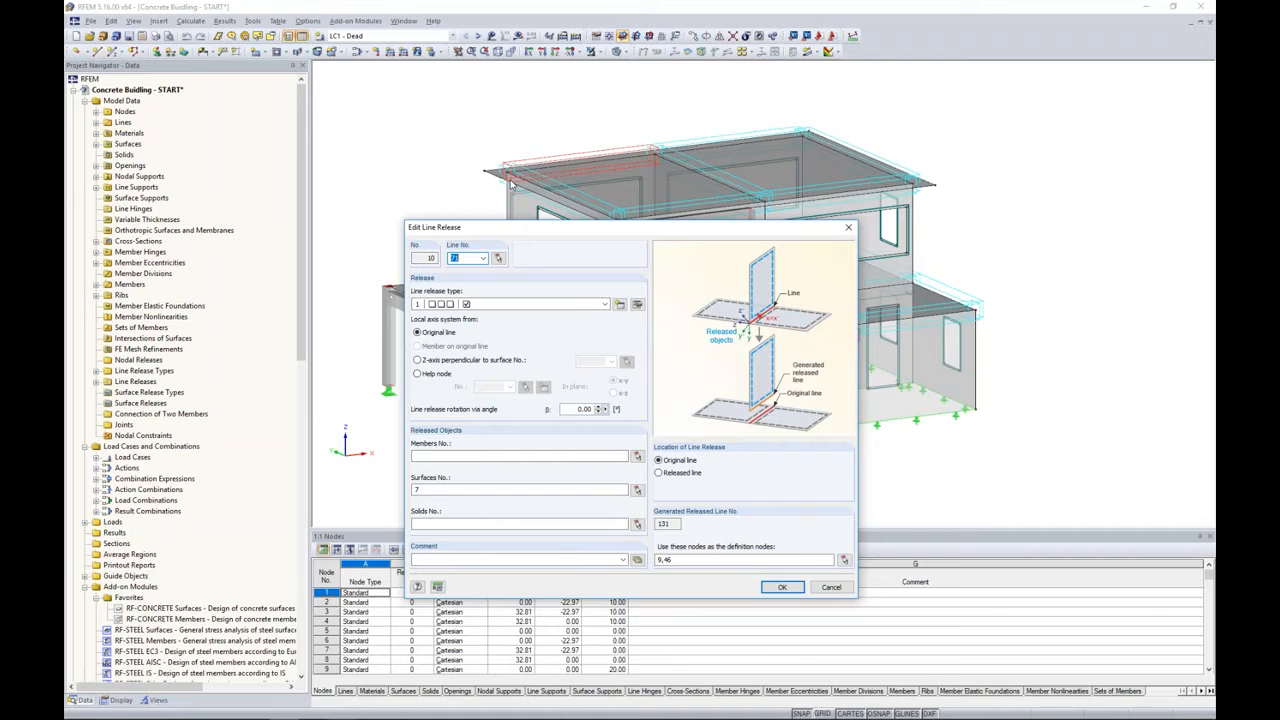
{"action": "left_click", "coordinate": [641, 308]}
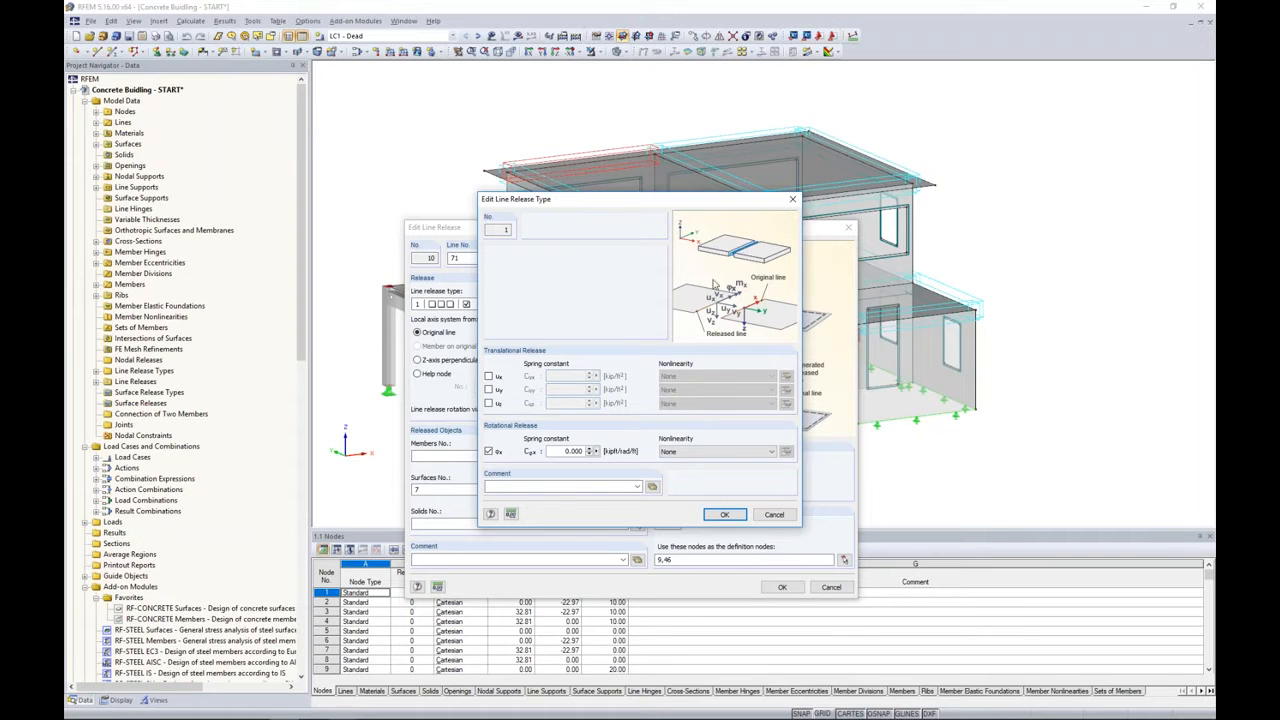
{"action": "left_click", "coordinate": [767, 514]}
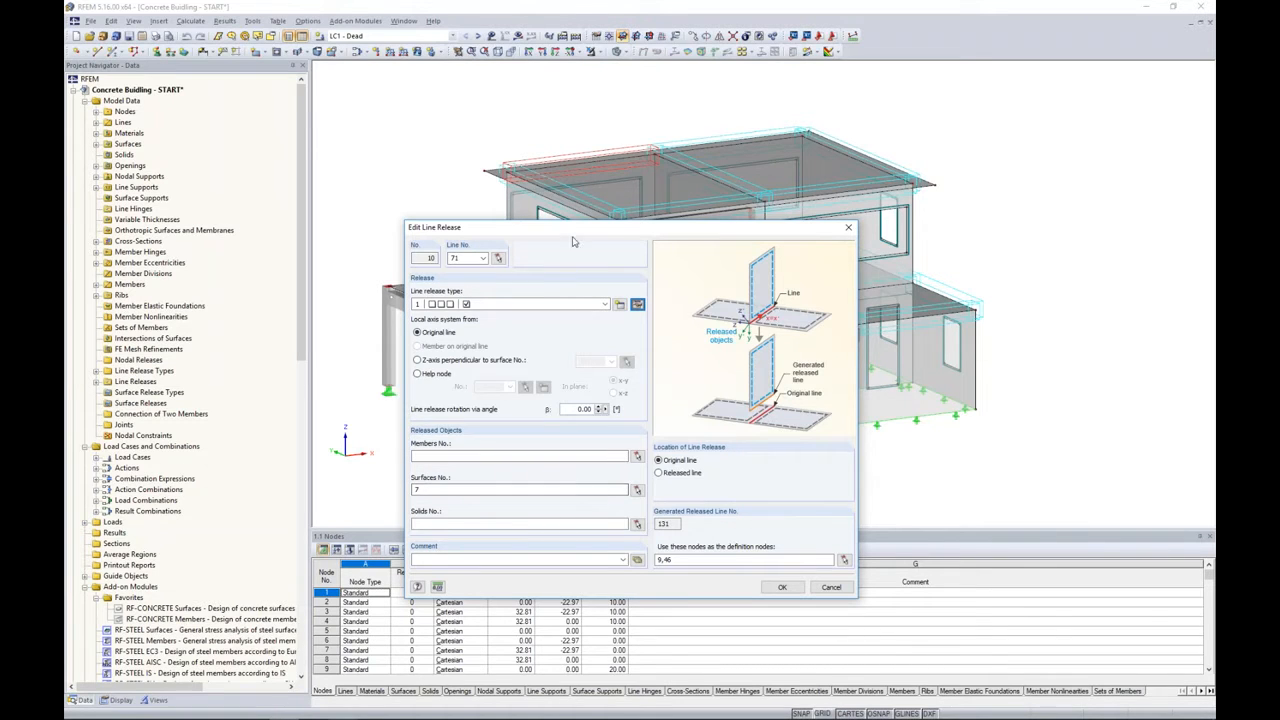
{"action": "left_click_drag", "start_coordinate": [573, 229], "coordinate": [603, 296]}
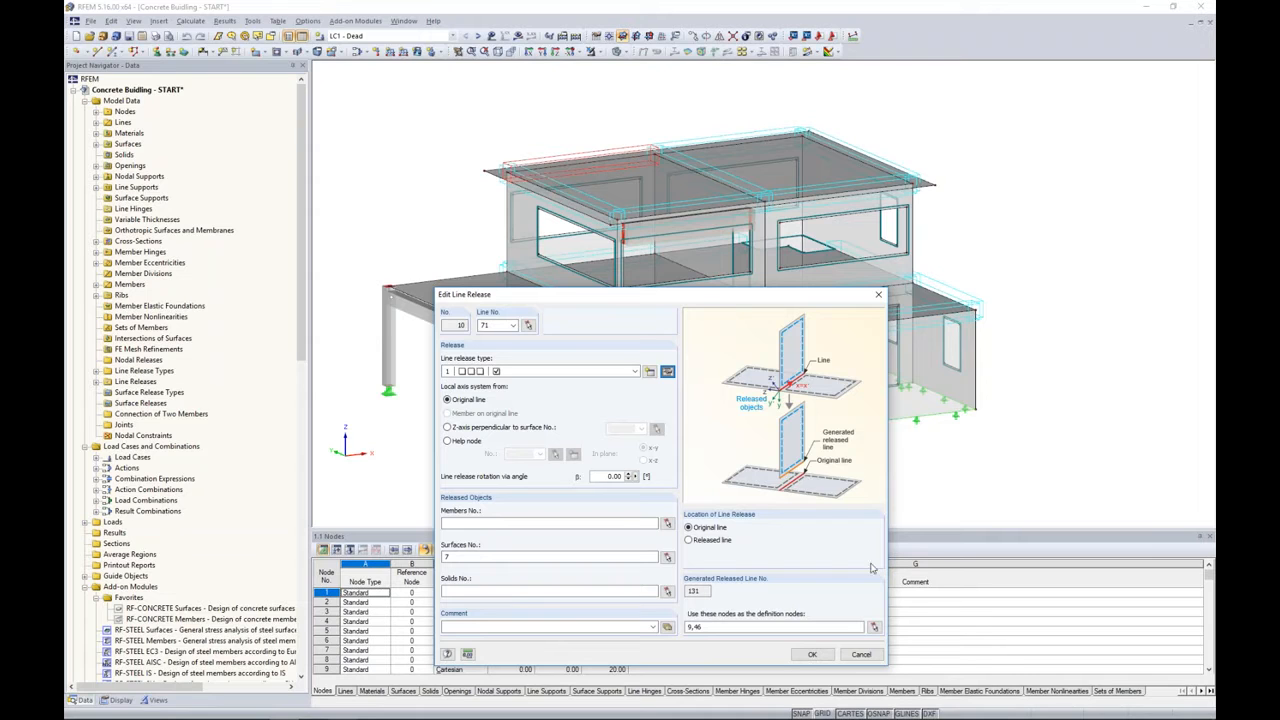
{"action": "left_click", "coordinate": [812, 654]}
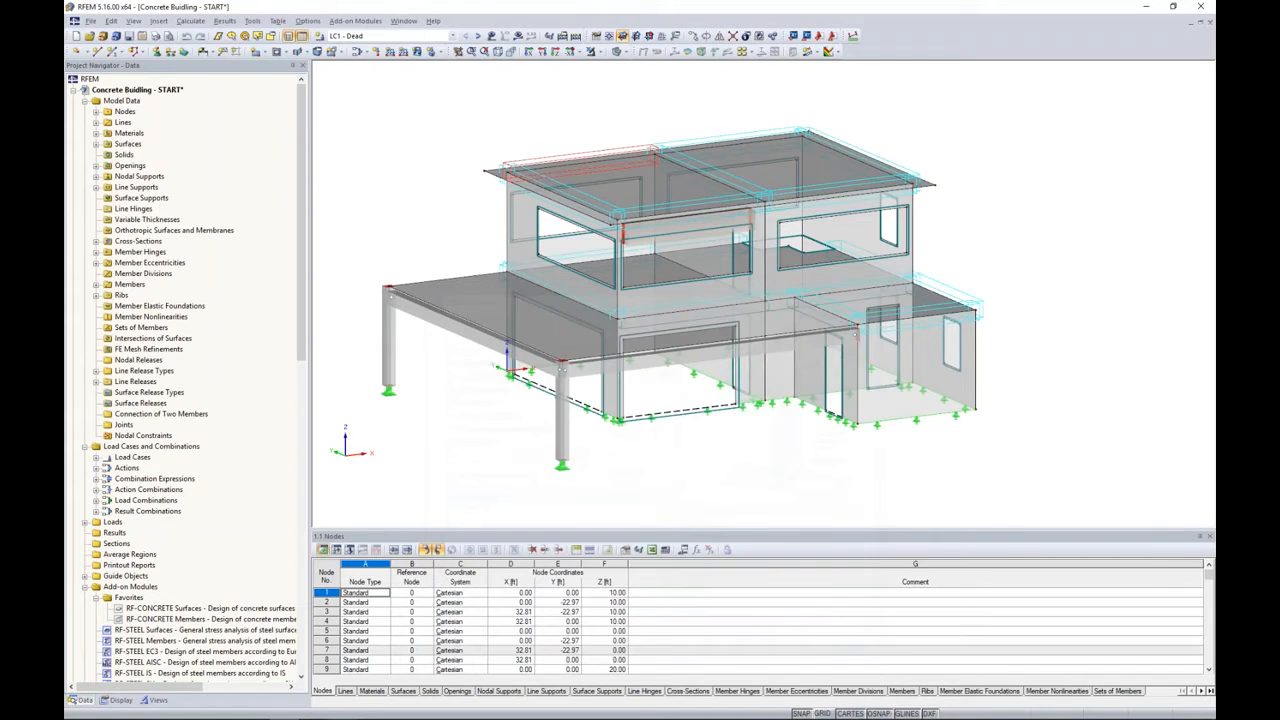
Hide the line releases in the model display and colour the graphics according to member type.
{"action": "left_click", "coordinate": [120, 700]}
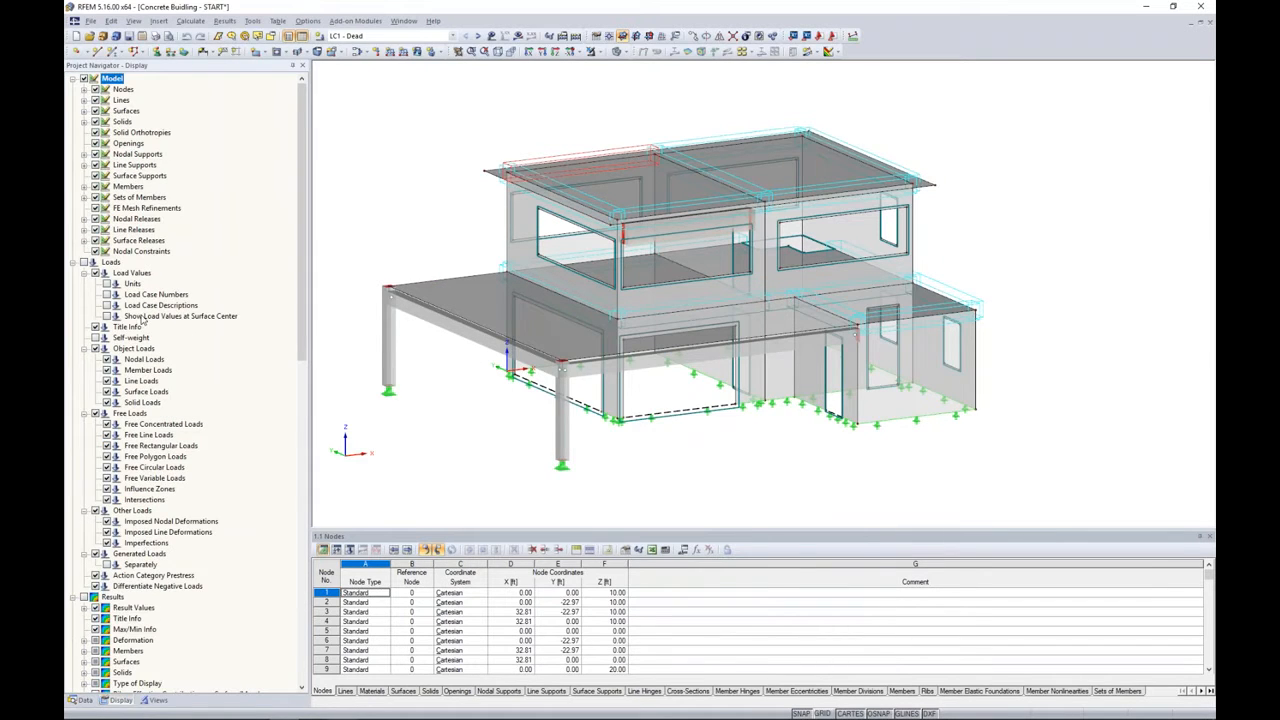
{"action": "left_click", "coordinate": [95, 230]}
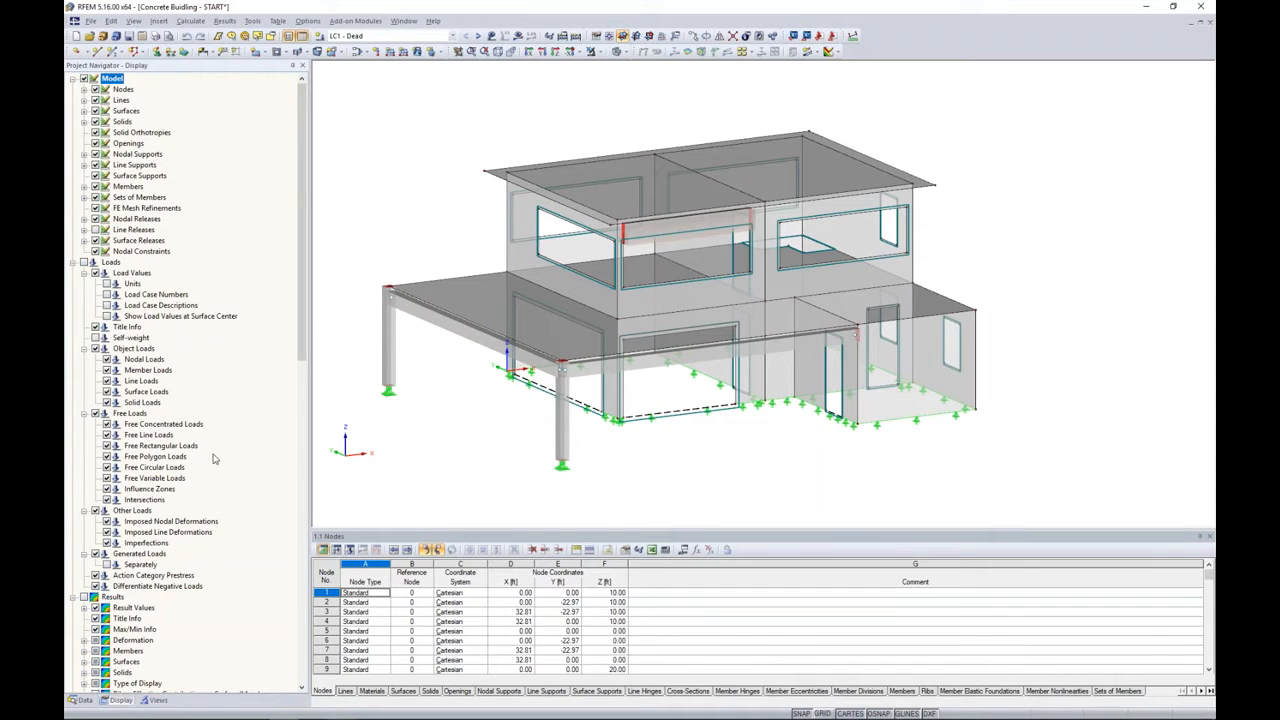
{"action": "scroll", "coordinate": [213, 459], "scroll_direction": "down", "scroll_amount": 15}
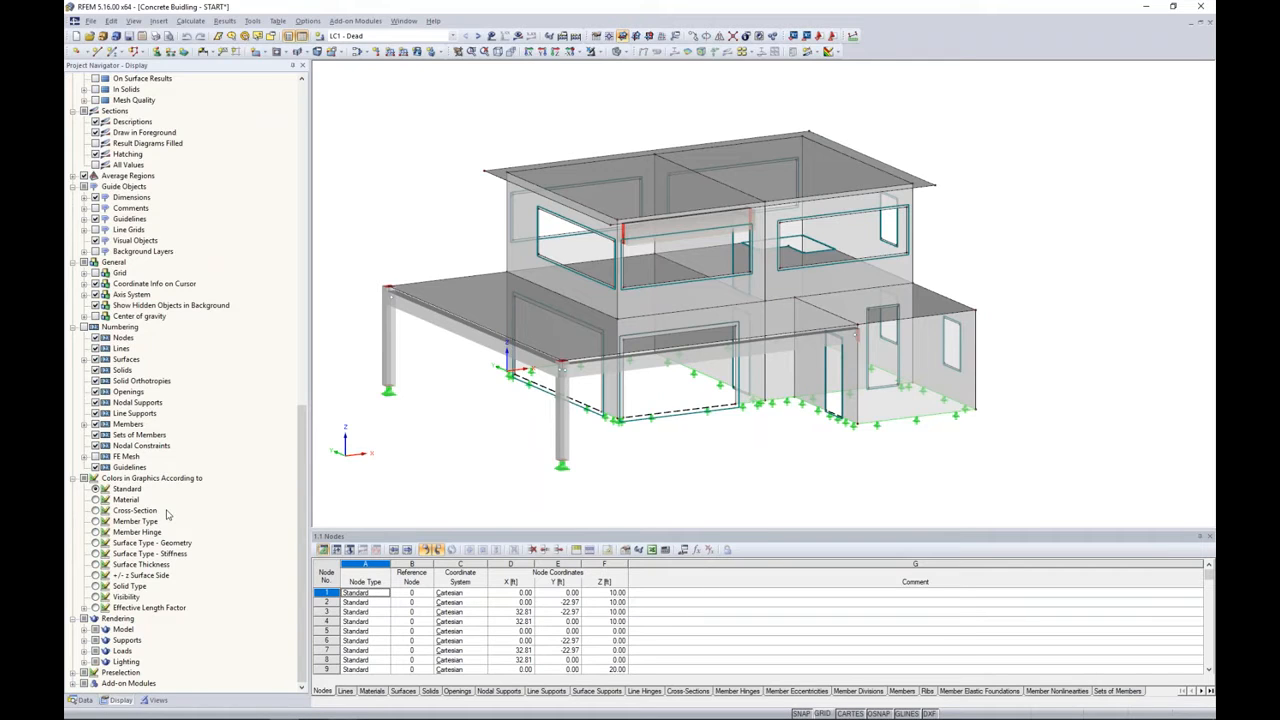
{"action": "left_click", "coordinate": [95, 521]}
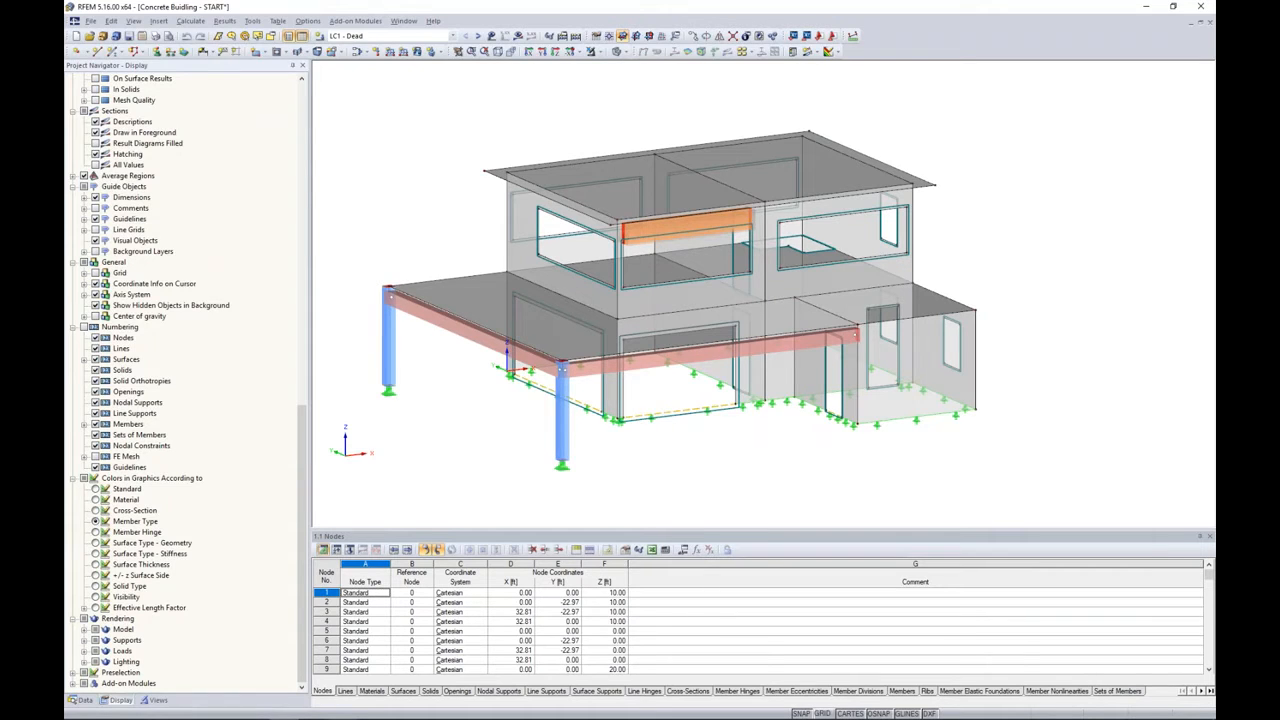
Inspect the front carport column's member settings and the available member types without changing them.
{"action": "middle_click_drag", "start_coordinate": [918, 480], "coordinate": [920, 466], "text": "ctrl"}
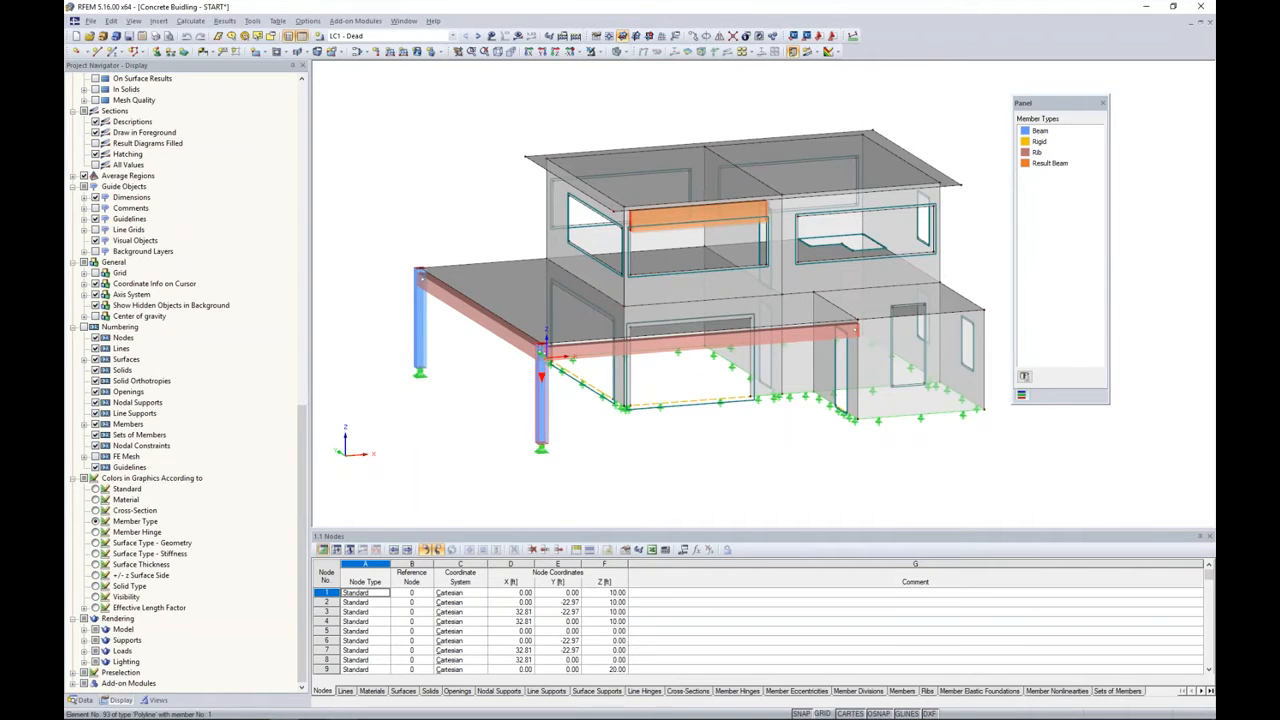
{"action": "double_click", "coordinate": [541, 380]}
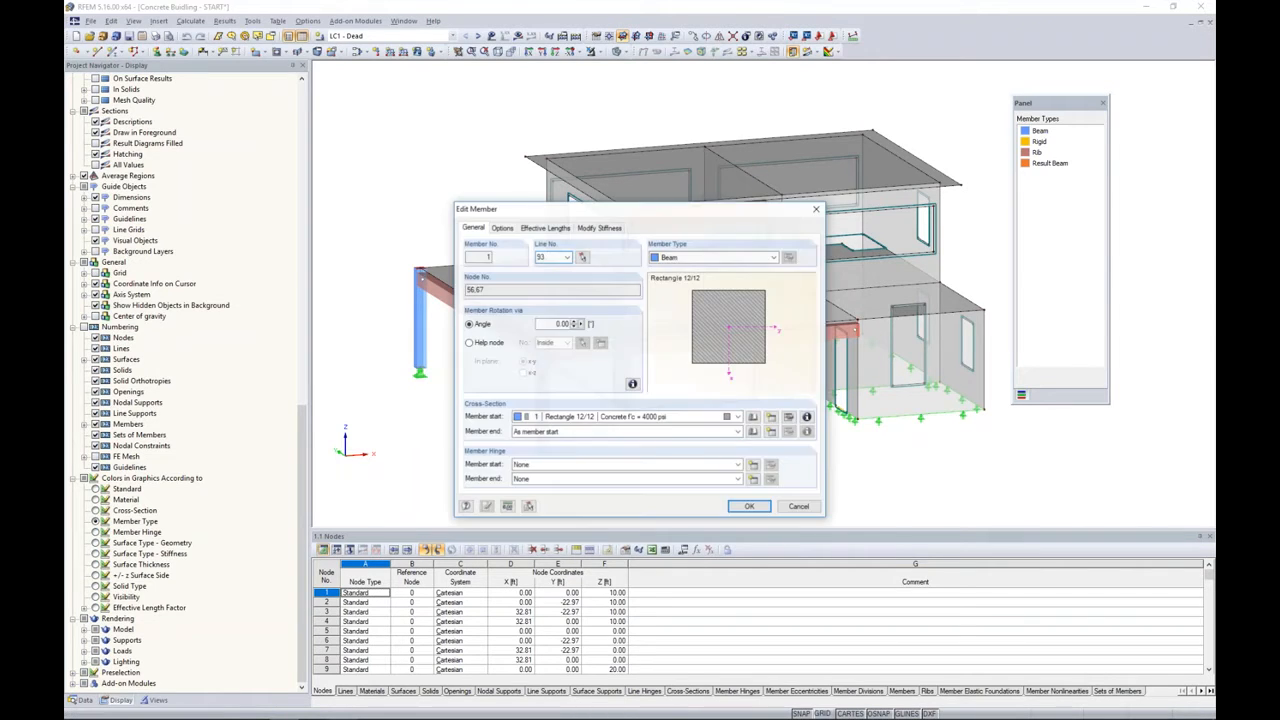
{"action": "left_click", "coordinate": [713, 258]}
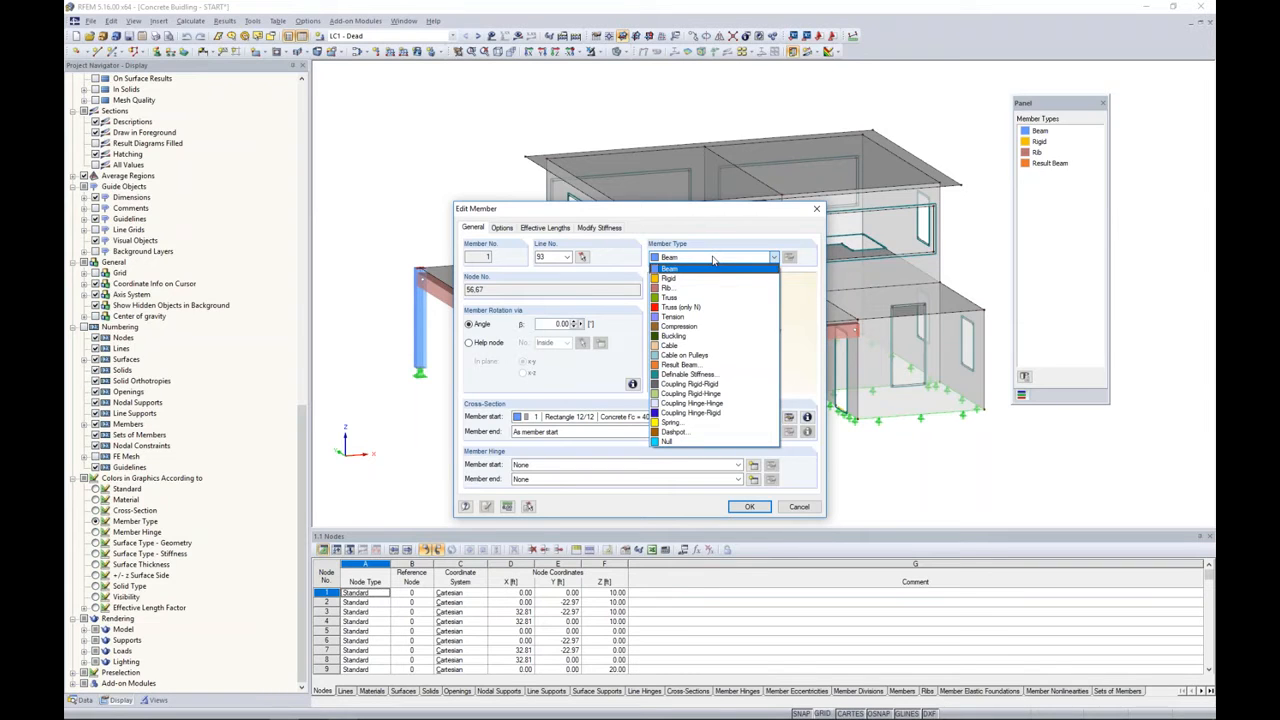
{"action": "left_click", "coordinate": [757, 222]}
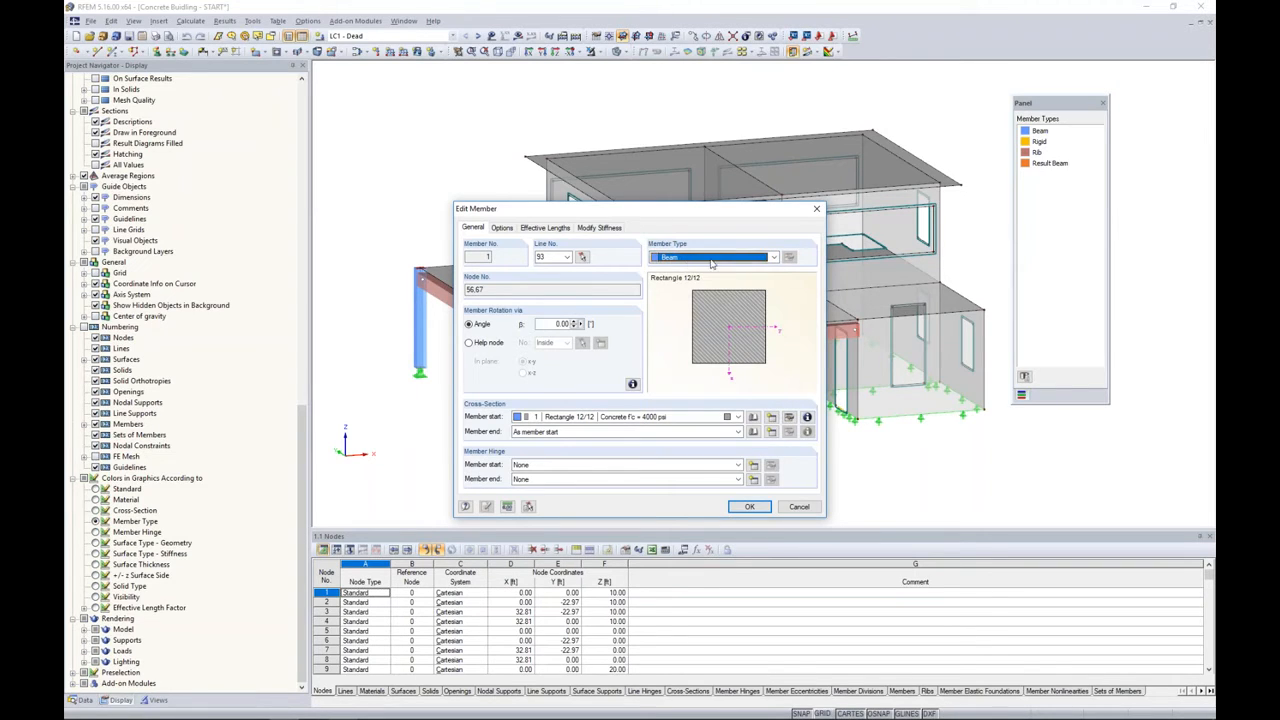
{"action": "left_click", "coordinate": [799, 507]}
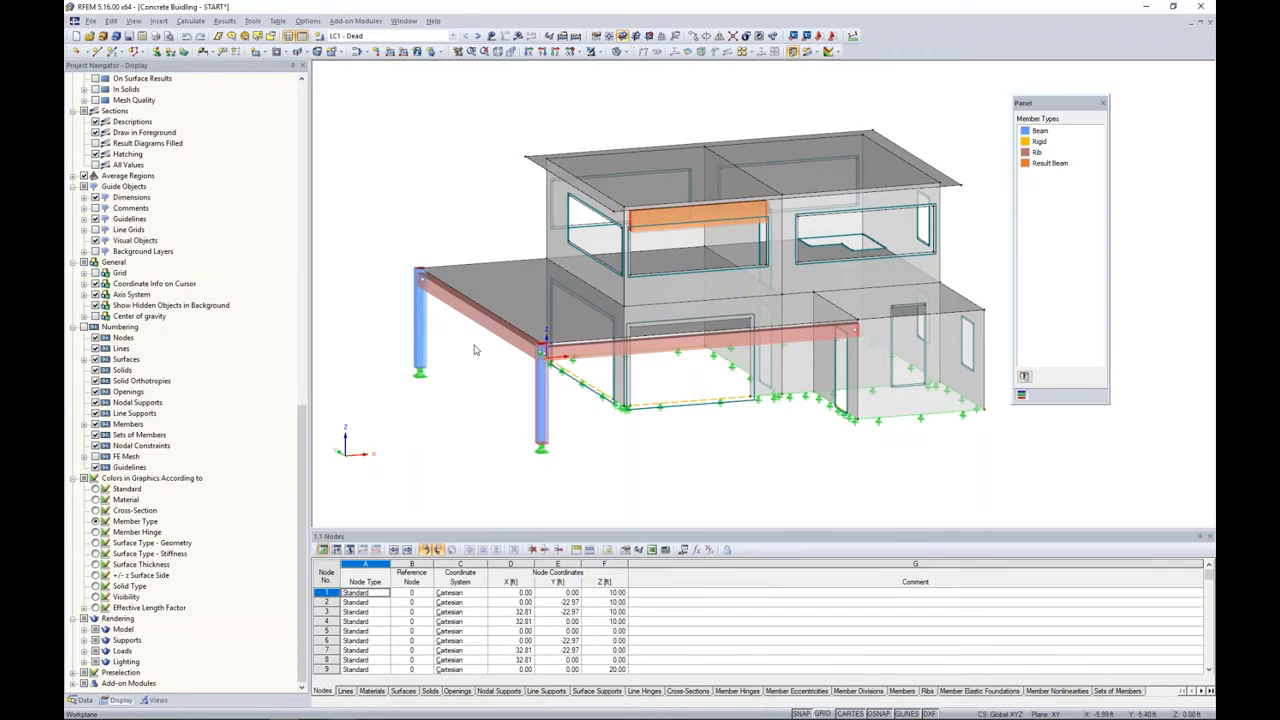
Review the rib parameters of the carport slab's edge member, including its alignment and the integration widths on both sides.
{"action": "double_click", "coordinate": [545, 340]}
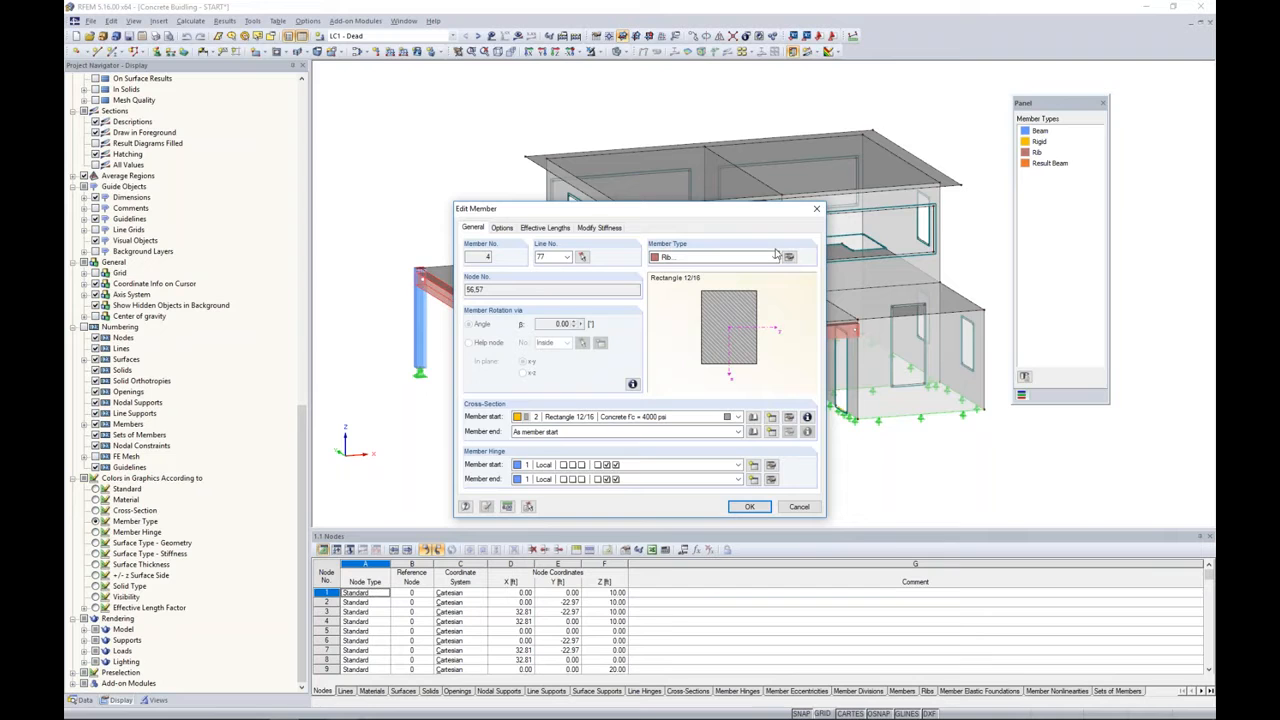
{"action": "left_click", "coordinate": [789, 257]}
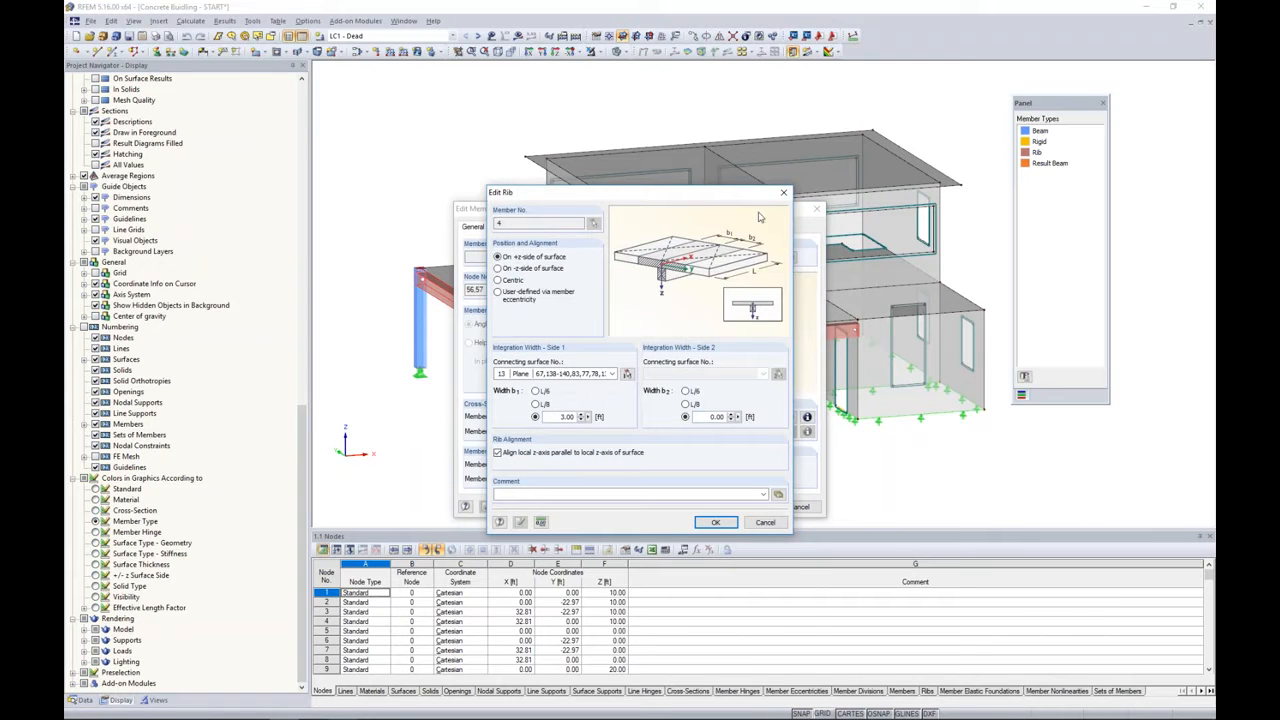
{"action": "left_click_drag", "start_coordinate": [758, 196], "coordinate": [768, 296]}
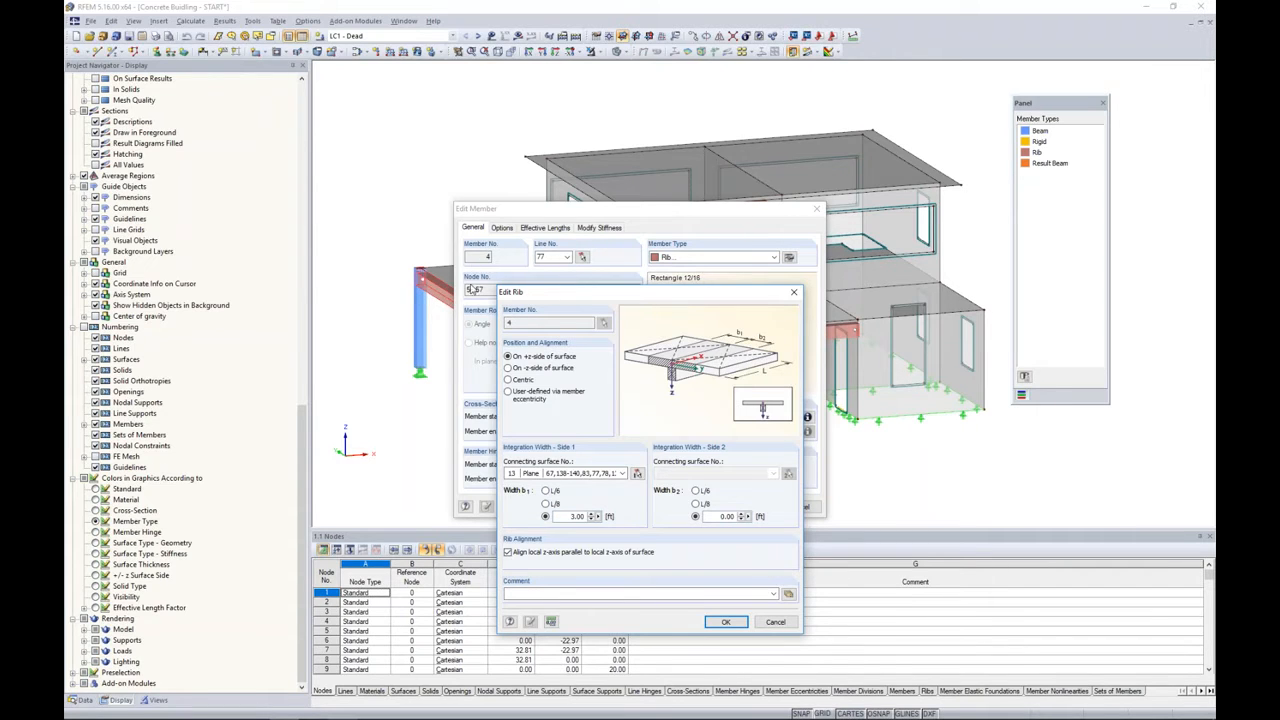
{"action": "double_click", "coordinate": [578, 516]}
{"action": "double_click", "coordinate": [728, 516]}
{"action": "left_click", "coordinate": [726, 621]}
{"action": "left_click", "coordinate": [799, 507]}
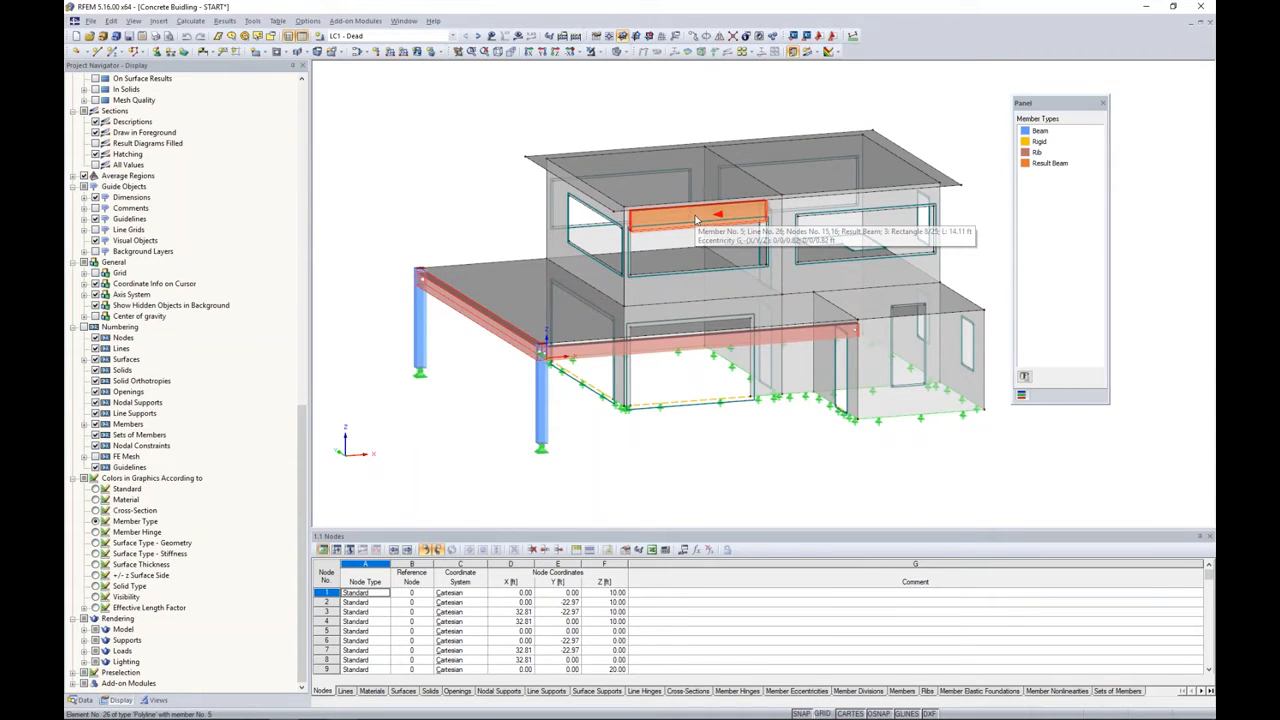
Examine the result beam above the upper-floor window, checking its stress integration zone, included objects and general member settings.
{"action": "scroll", "coordinate": [665, 222], "scroll_direction": "up", "scroll_amount": 3}
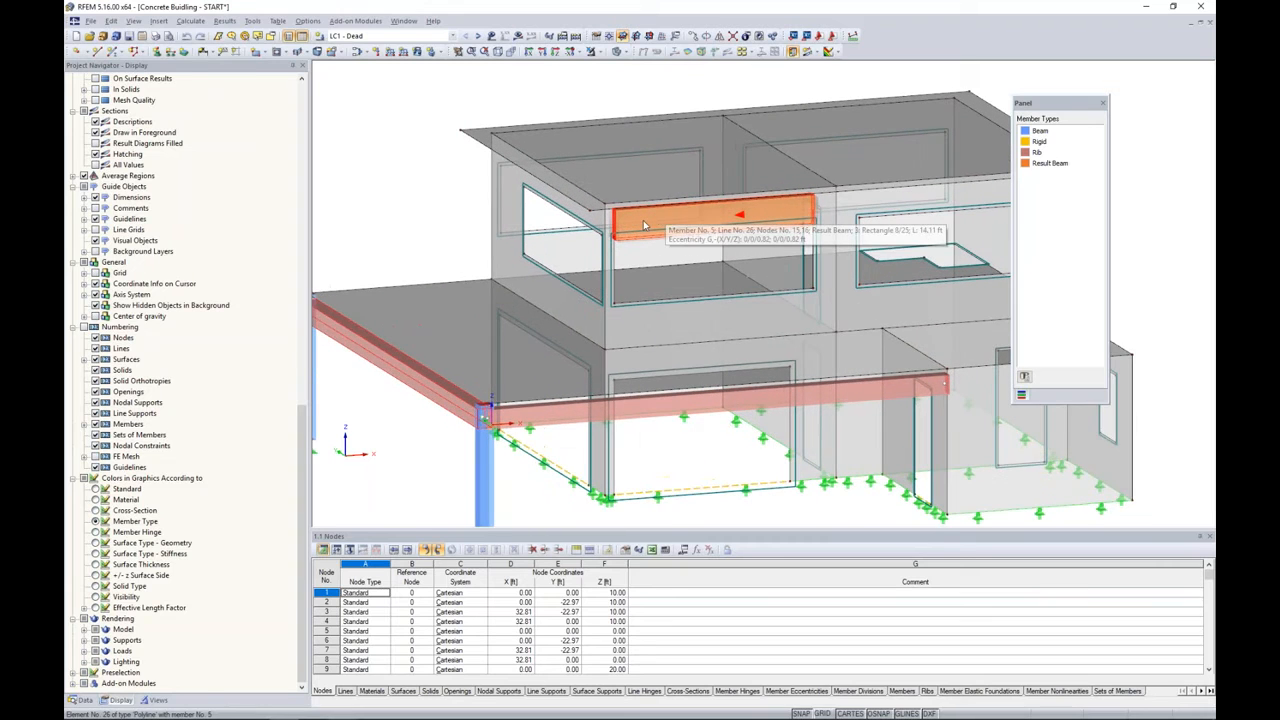
{"action": "middle_click_drag", "start_coordinate": [655, 275], "coordinate": [682, 250], "text": "ctrl"}
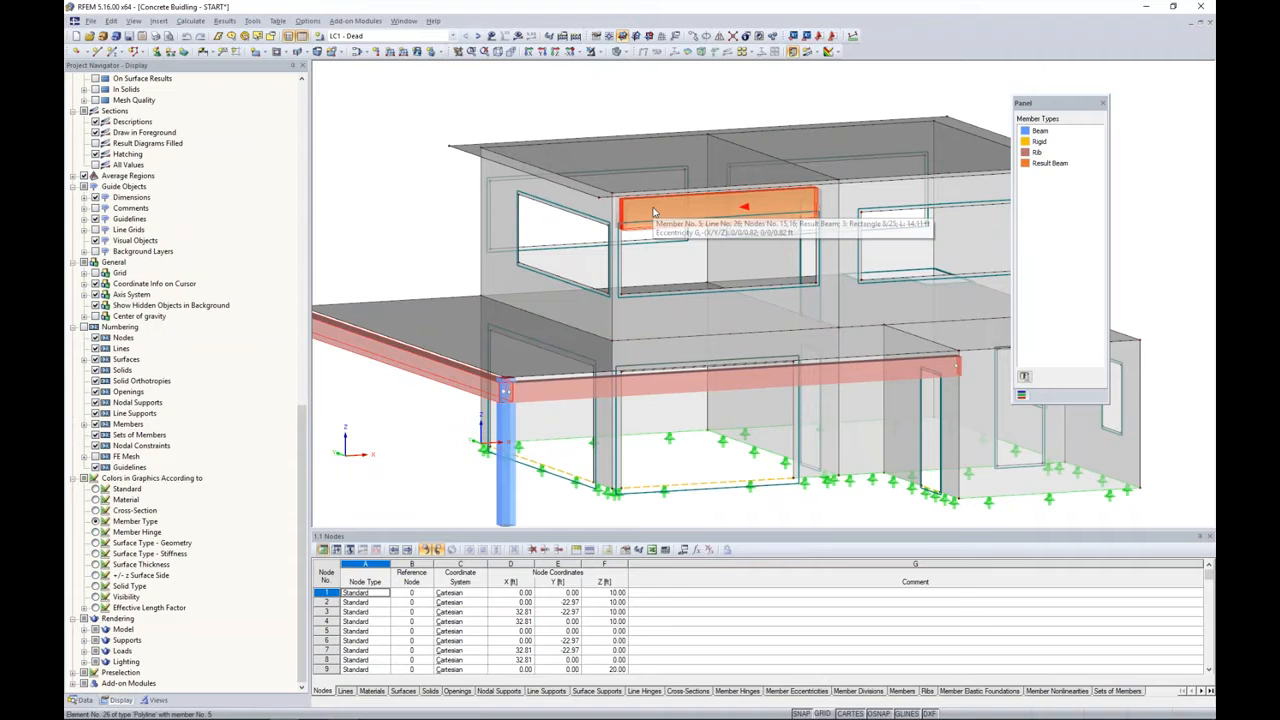
{"action": "middle_click_drag", "start_coordinate": [653, 238], "coordinate": [645, 230], "text": "ctrl"}
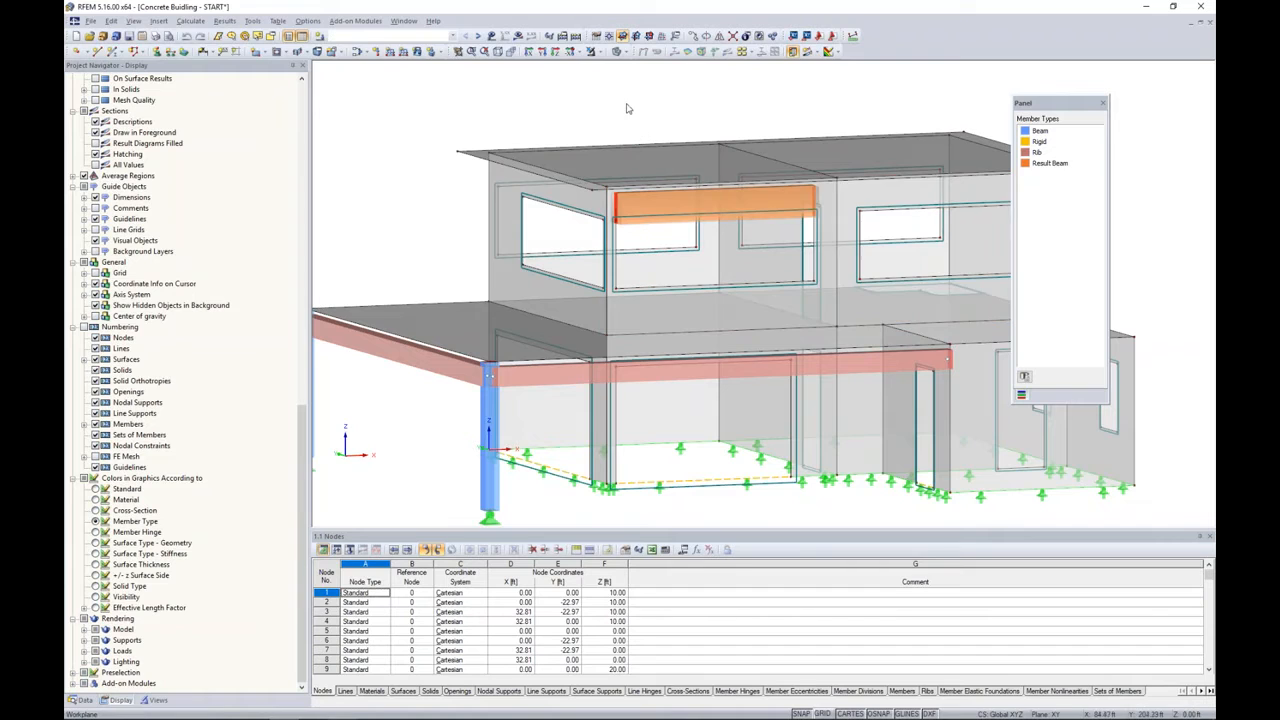
{"action": "left_click", "coordinate": [638, 205]}
{"action": "double_click", "coordinate": [638, 205]}
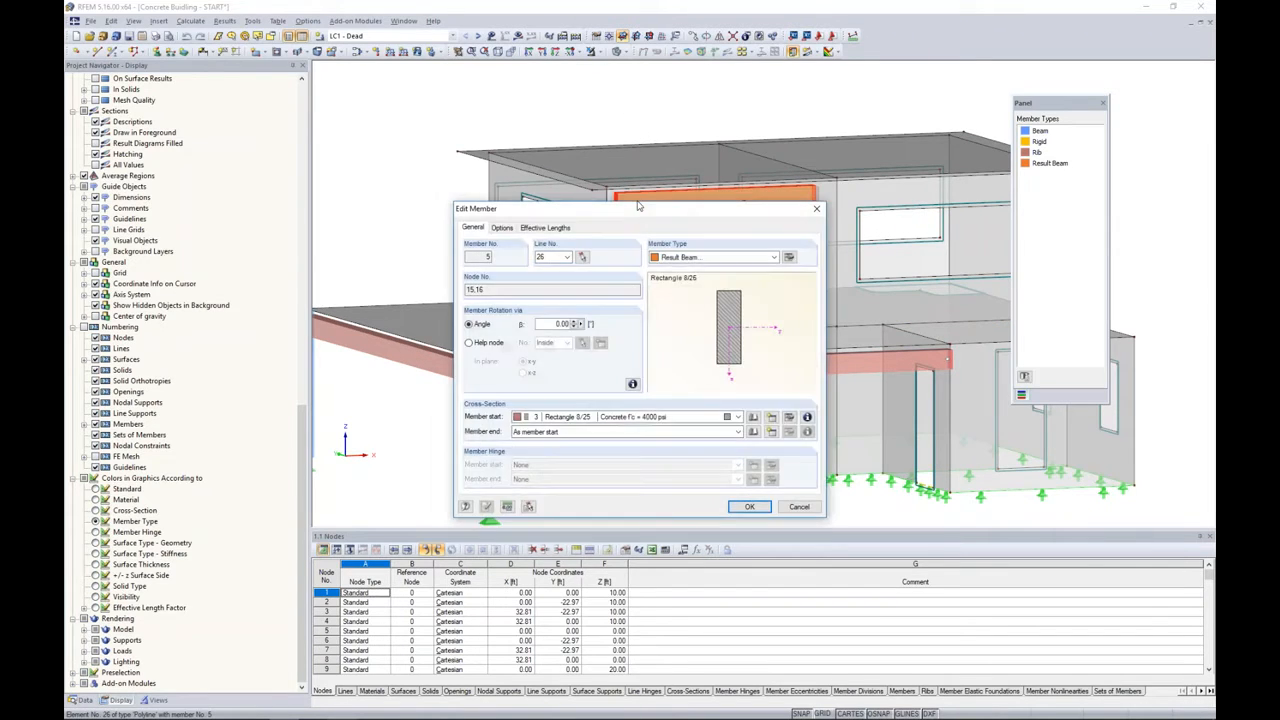
{"action": "left_click", "coordinate": [788, 257]}
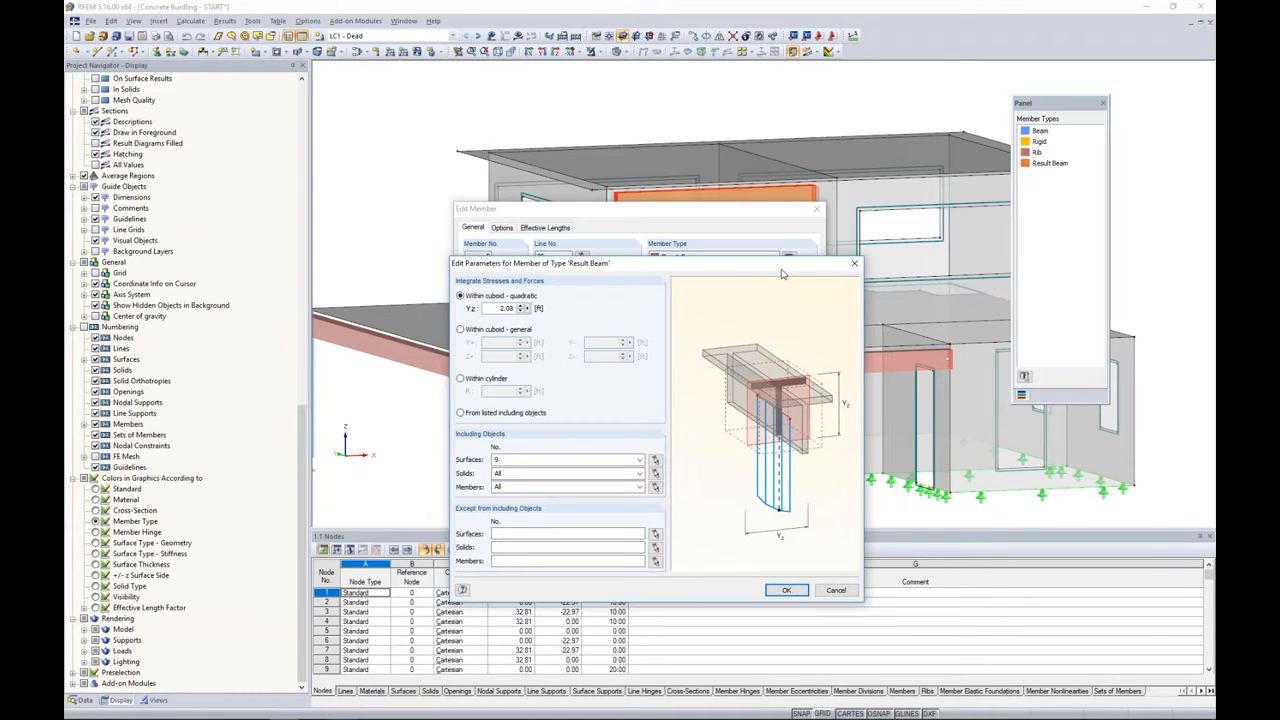
{"action": "left_click_drag", "start_coordinate": [783, 272], "coordinate": [785, 298]}
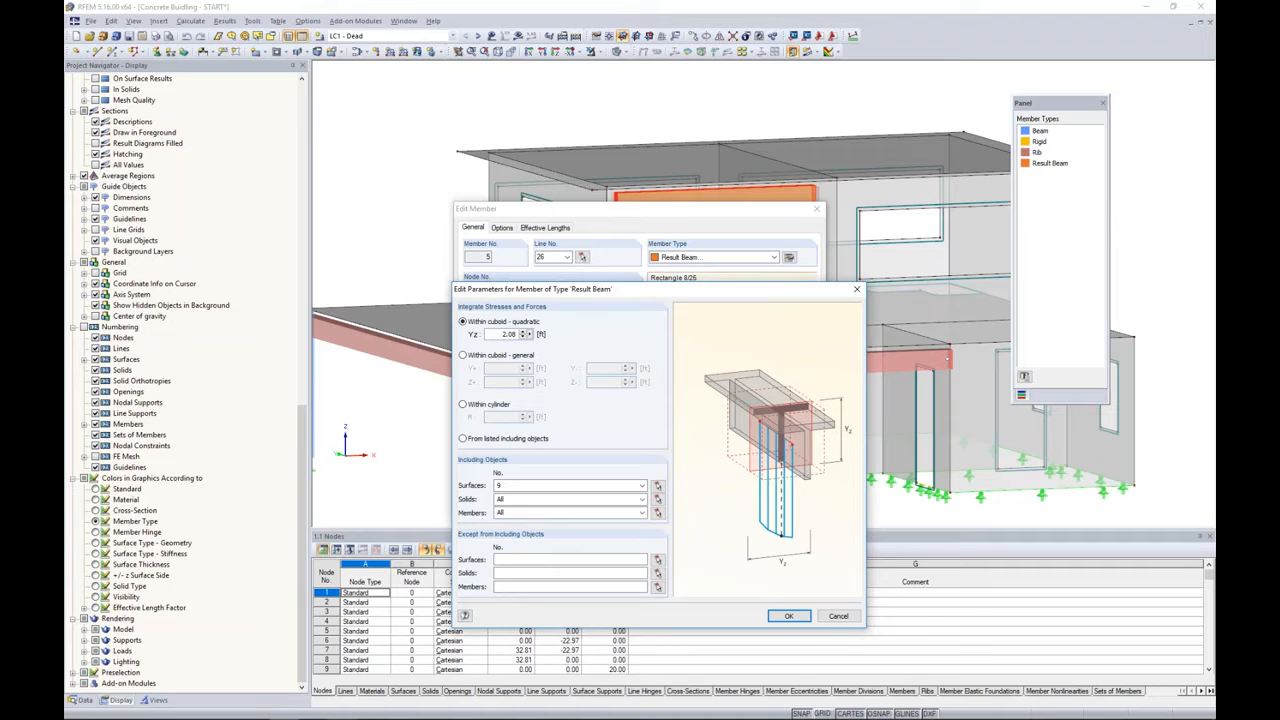
{"action": "left_click", "coordinate": [507, 484]}
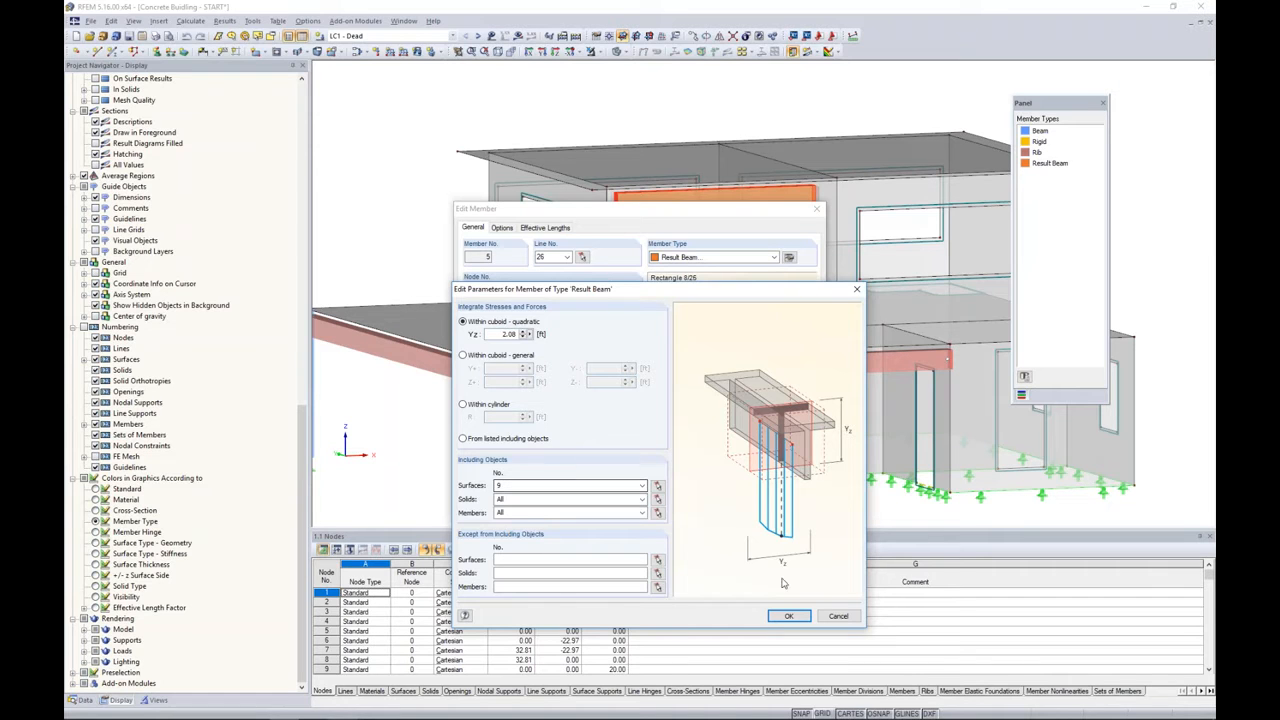
{"action": "left_click", "coordinate": [838, 615]}
{"action": "left_click", "coordinate": [799, 510]}
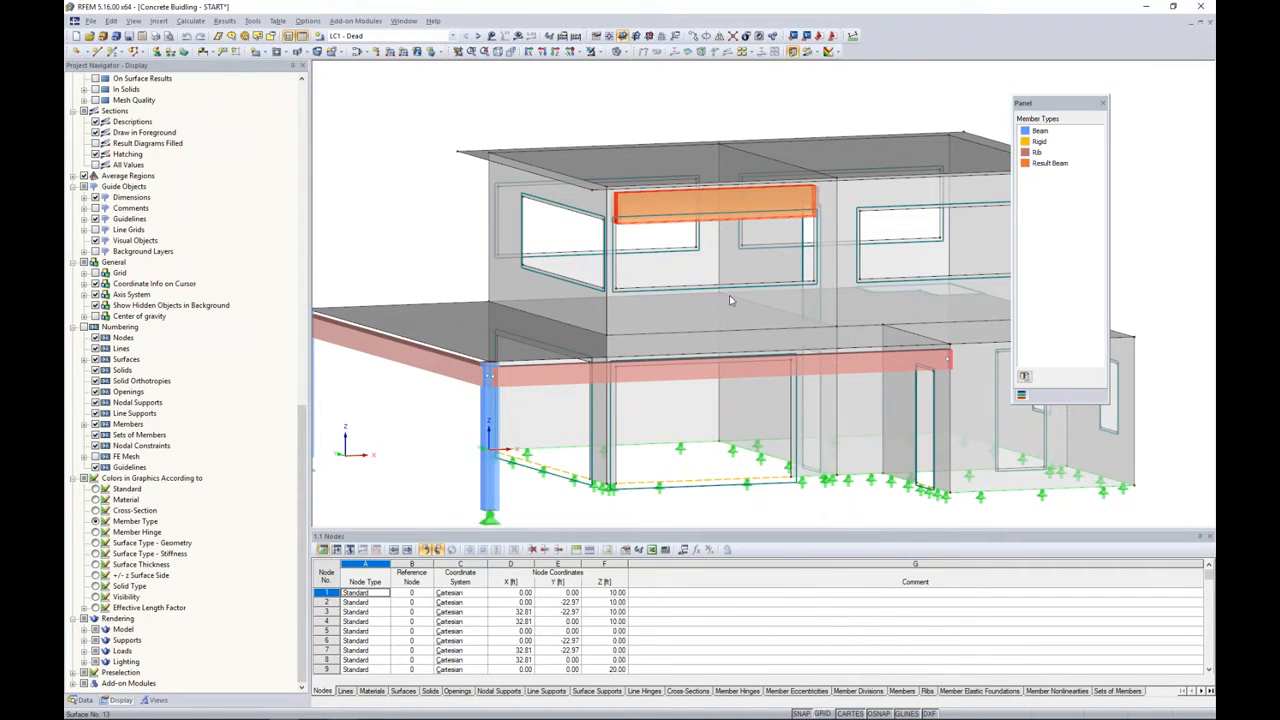
{"action": "double_click", "coordinate": [657, 204]}
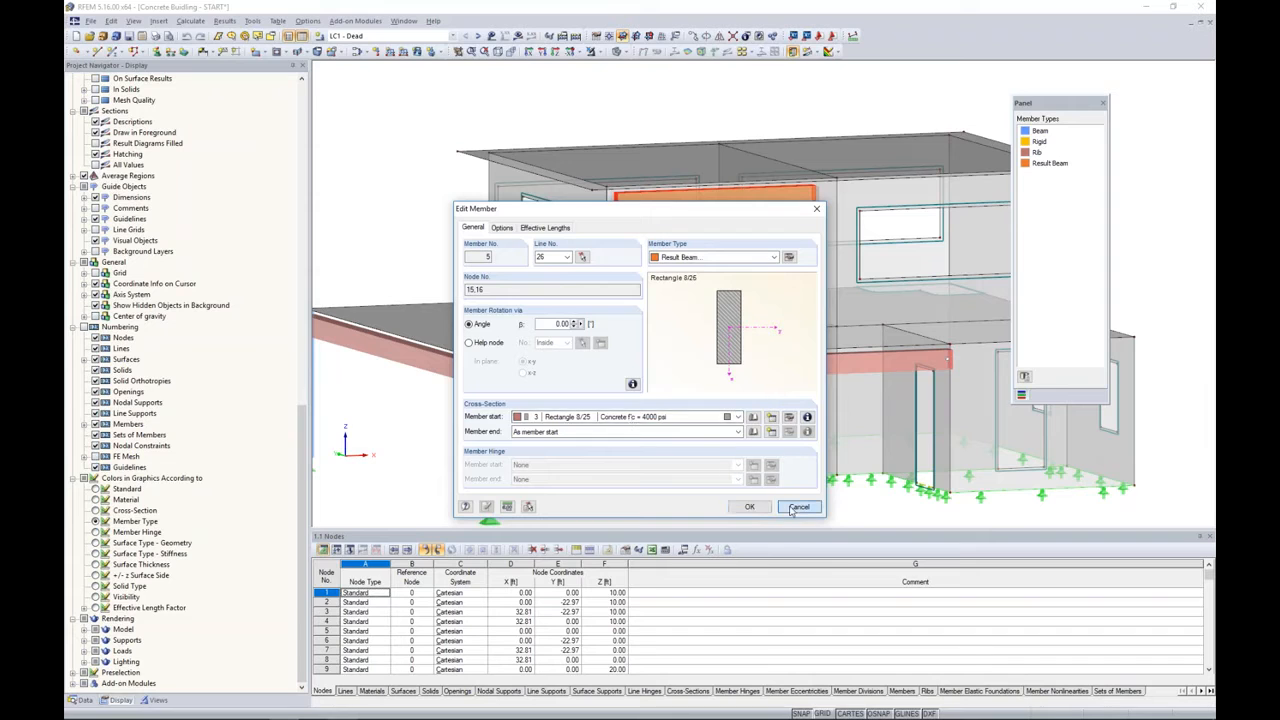
{"action": "left_click", "coordinate": [749, 506]}
Modify the stiffness of both carport columns according to ACI 318-14 Table 6.6.3.1.1(a), using the component type Columns.
{"action": "scroll", "coordinate": [483, 198], "scroll_direction": "down", "scroll_amount": 2}
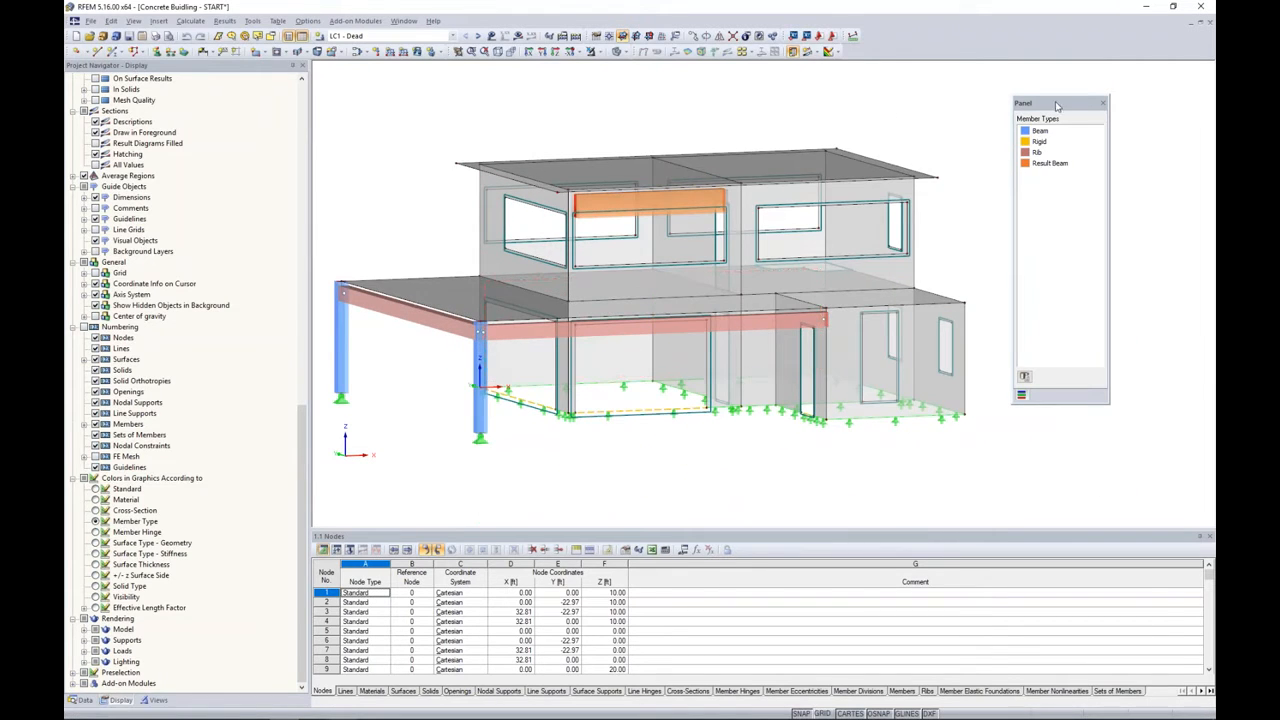
{"action": "left_click_drag", "start_coordinate": [1066, 107], "coordinate": [1108, 93]}
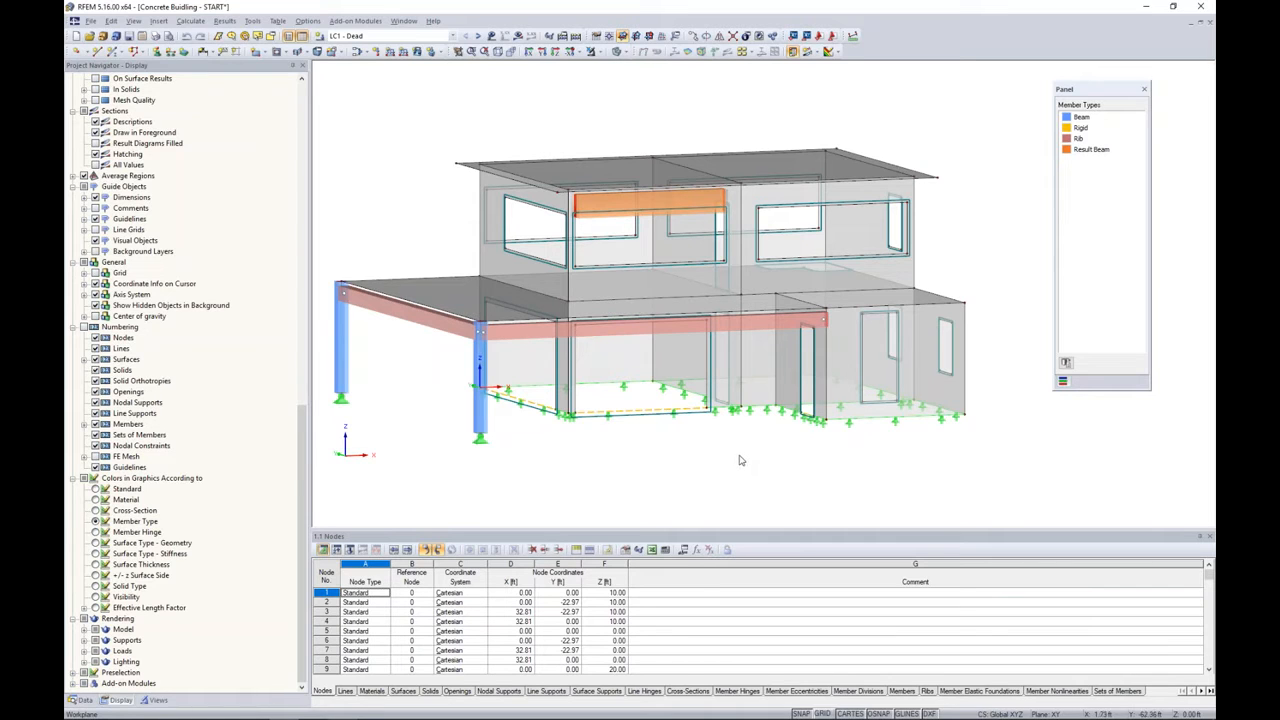
{"action": "mouse_move", "coordinate": [728, 464]}
{"action": "middle_mouse_down", "text": "ctrl"}
{"action": "mouse_move", "coordinate": [689, 458]}
{"action": "mouse_move", "coordinate": [724, 476]}
{"action": "middle_mouse_up", "text": "ctrl"}
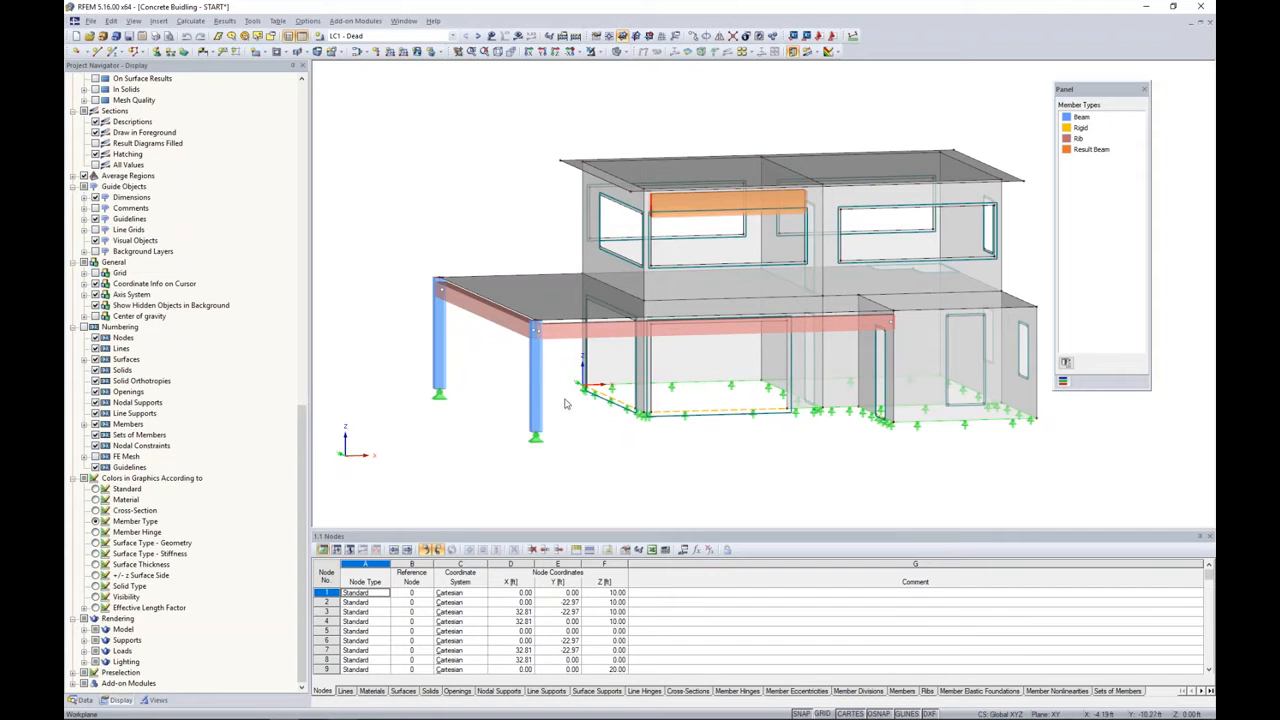
{"action": "middle_click_drag", "start_coordinate": [567, 415], "coordinate": [567, 399], "text": "ctrl"}
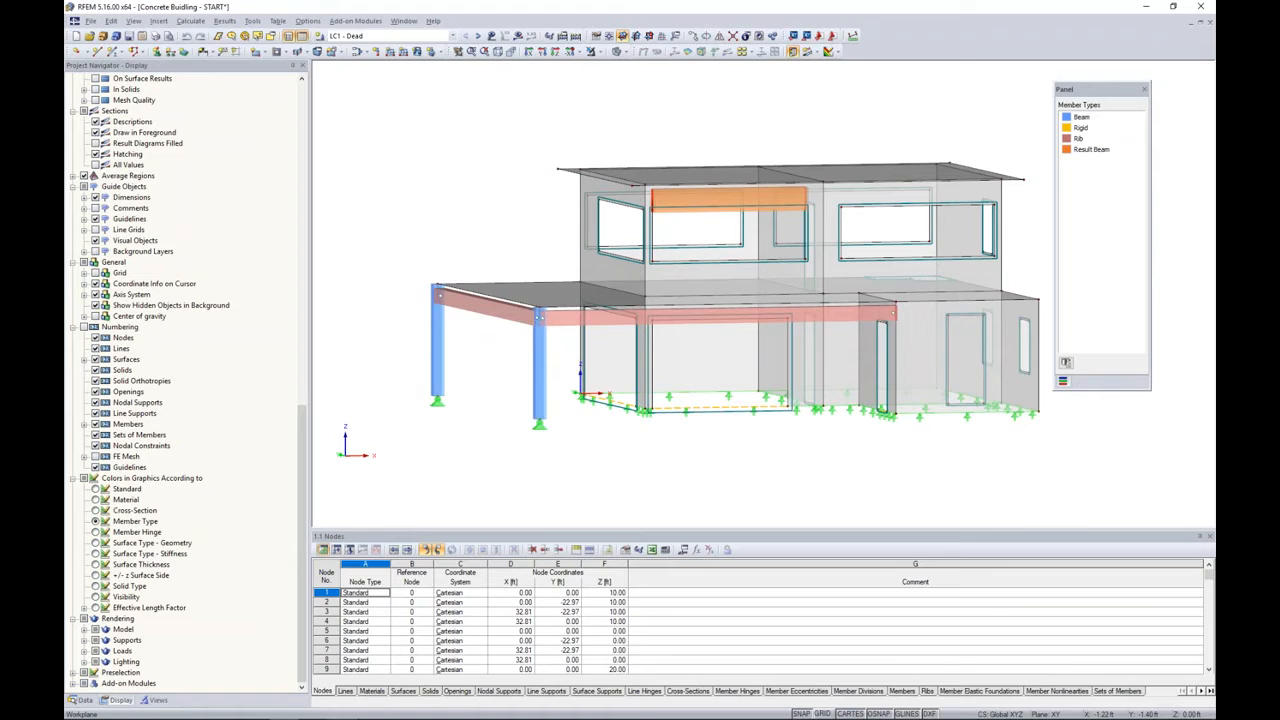
{"action": "left_click_drag", "start_coordinate": [562, 370], "coordinate": [407, 348]}
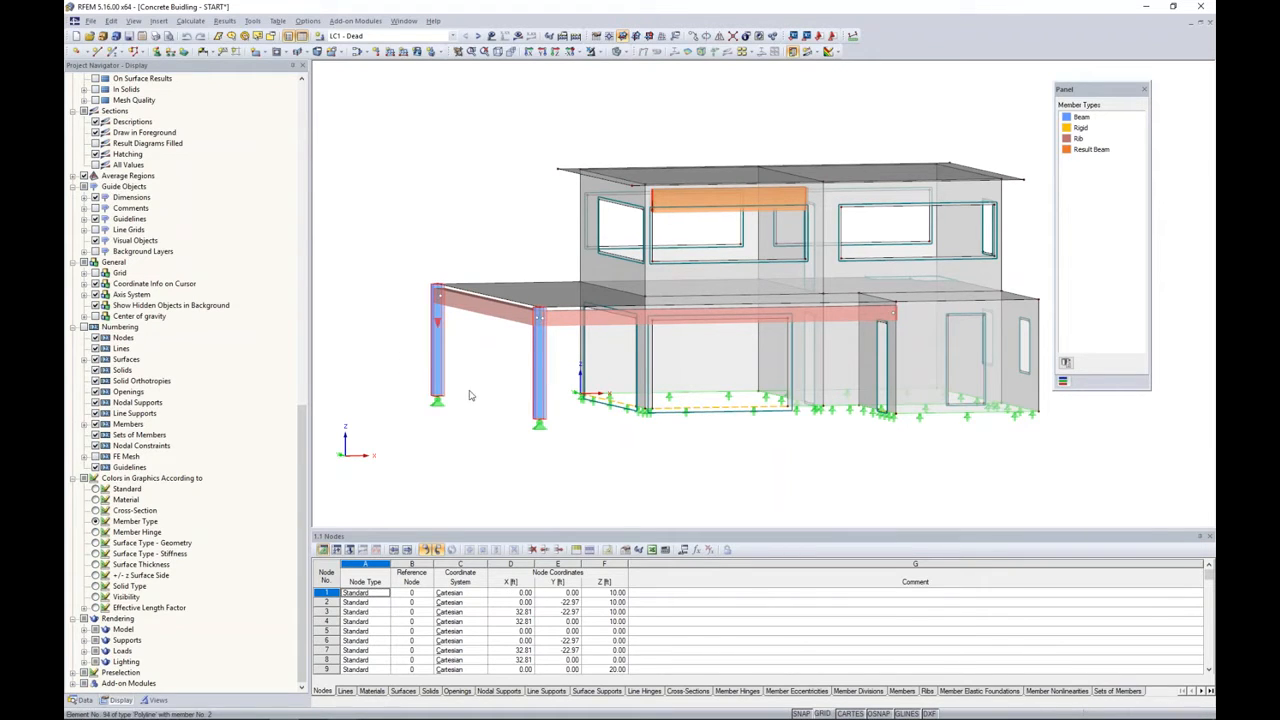
{"action": "double_click", "coordinate": [543, 380]}
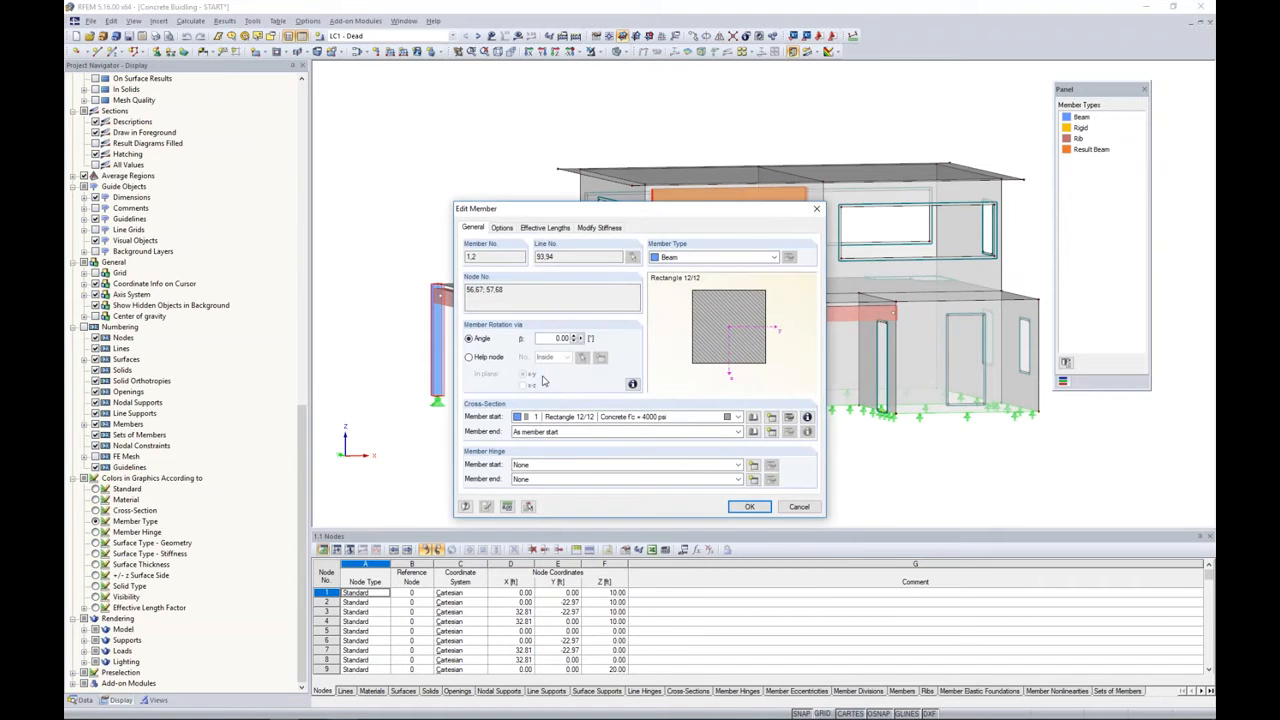
{"action": "left_click", "coordinate": [597, 228]}
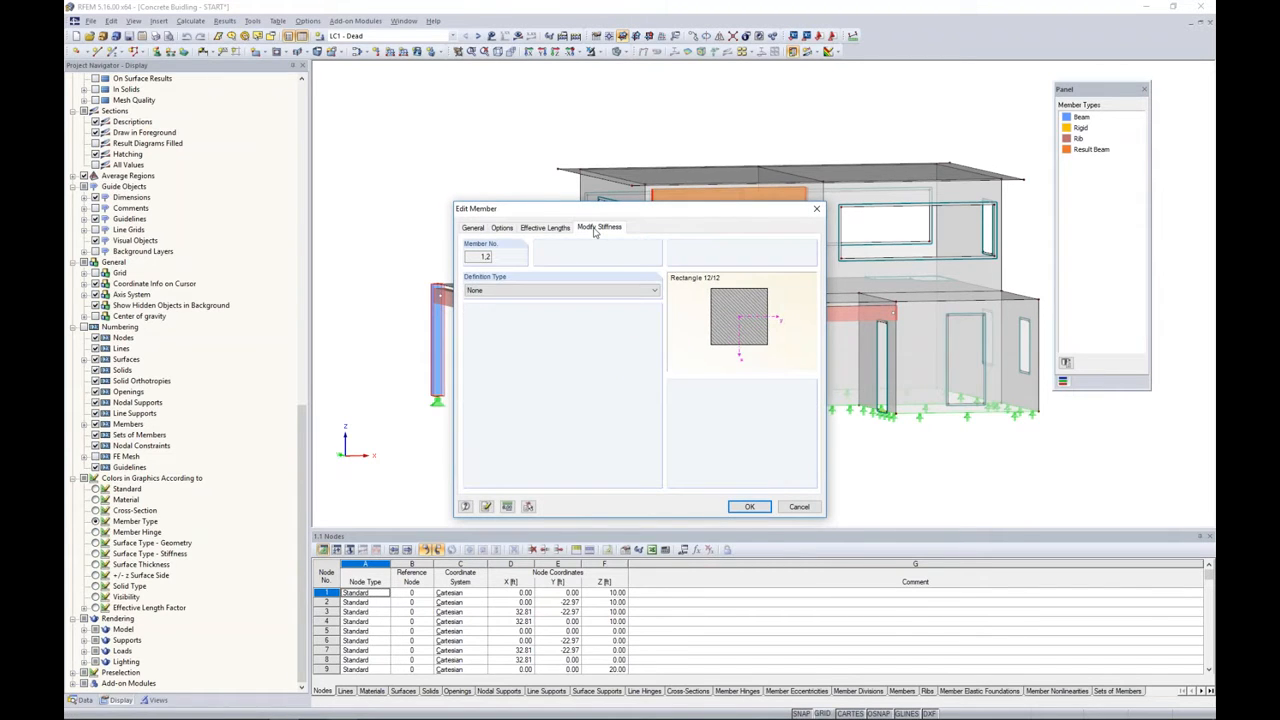
{"action": "left_click", "coordinate": [608, 290]}
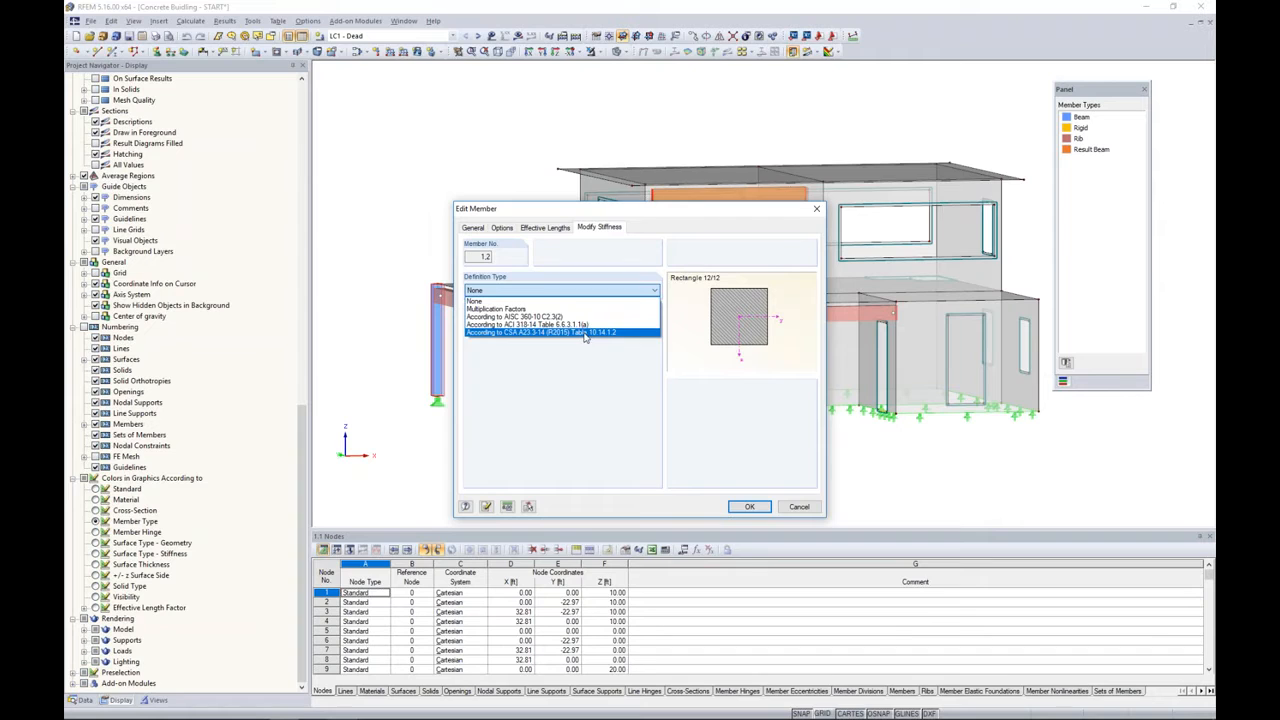
{"action": "left_click", "coordinate": [580, 326]}
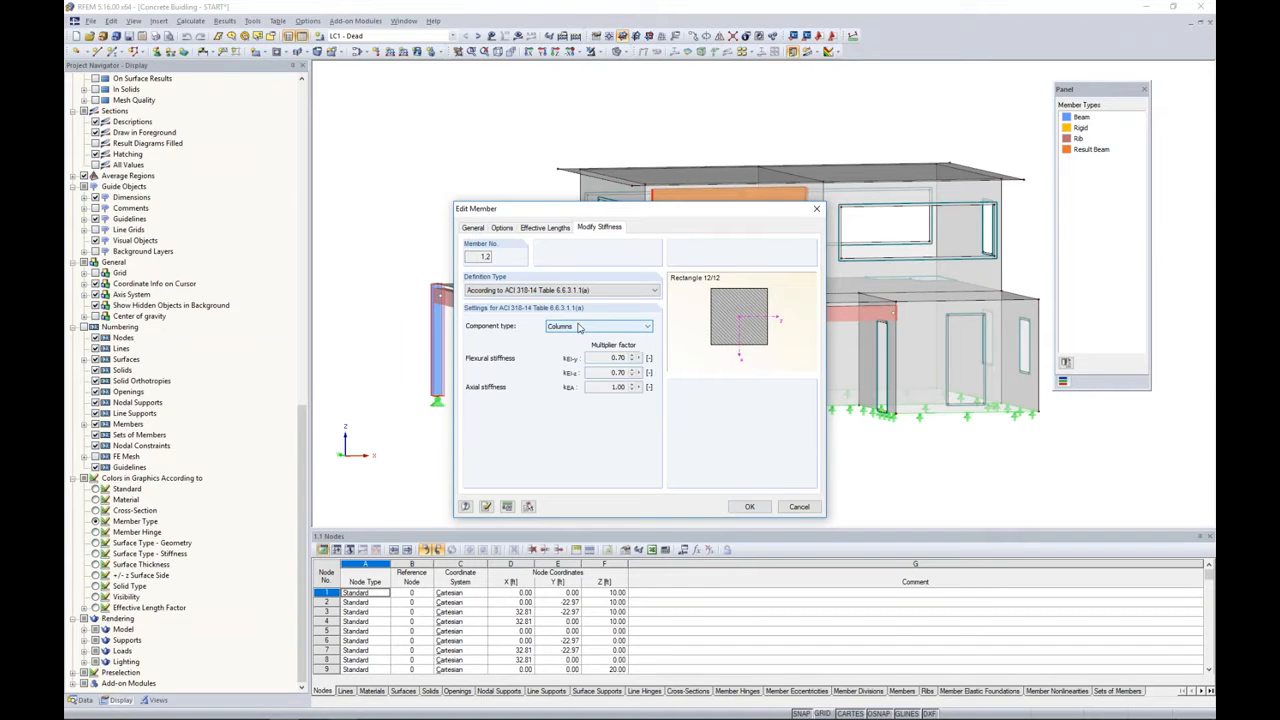
{"action": "left_click", "coordinate": [580, 330]}
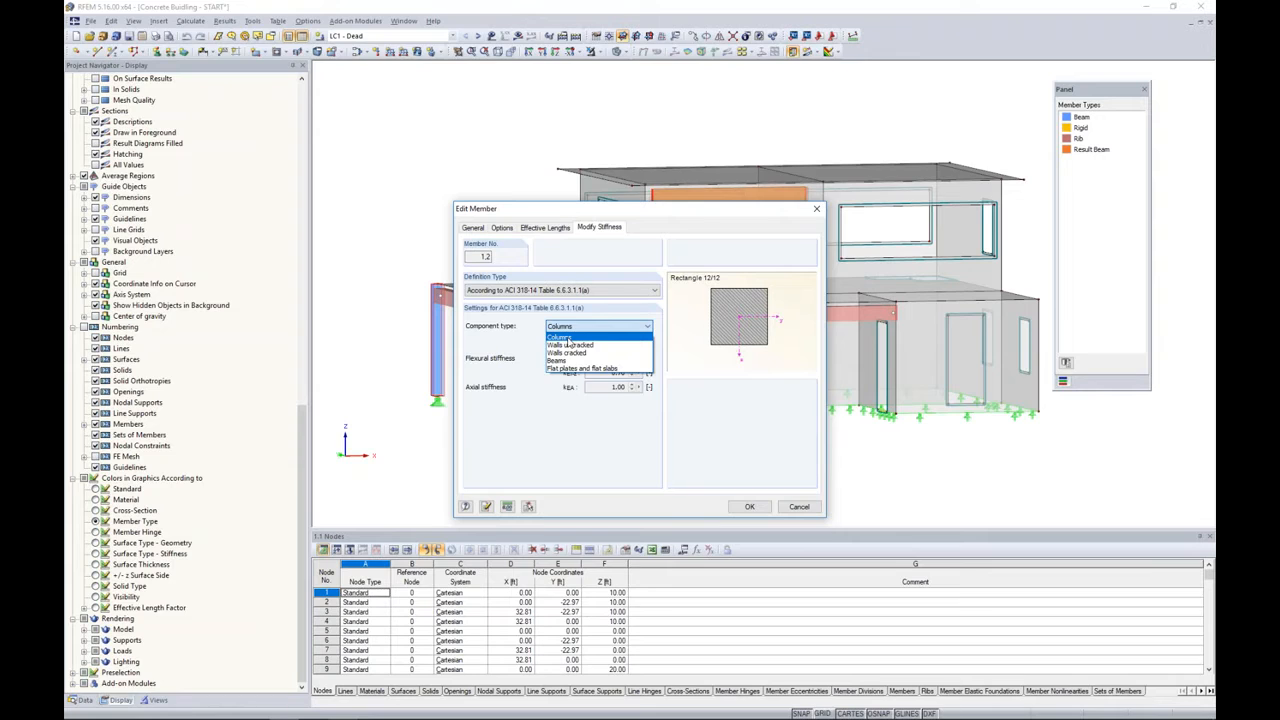
{"action": "left_click", "coordinate": [567, 340]}
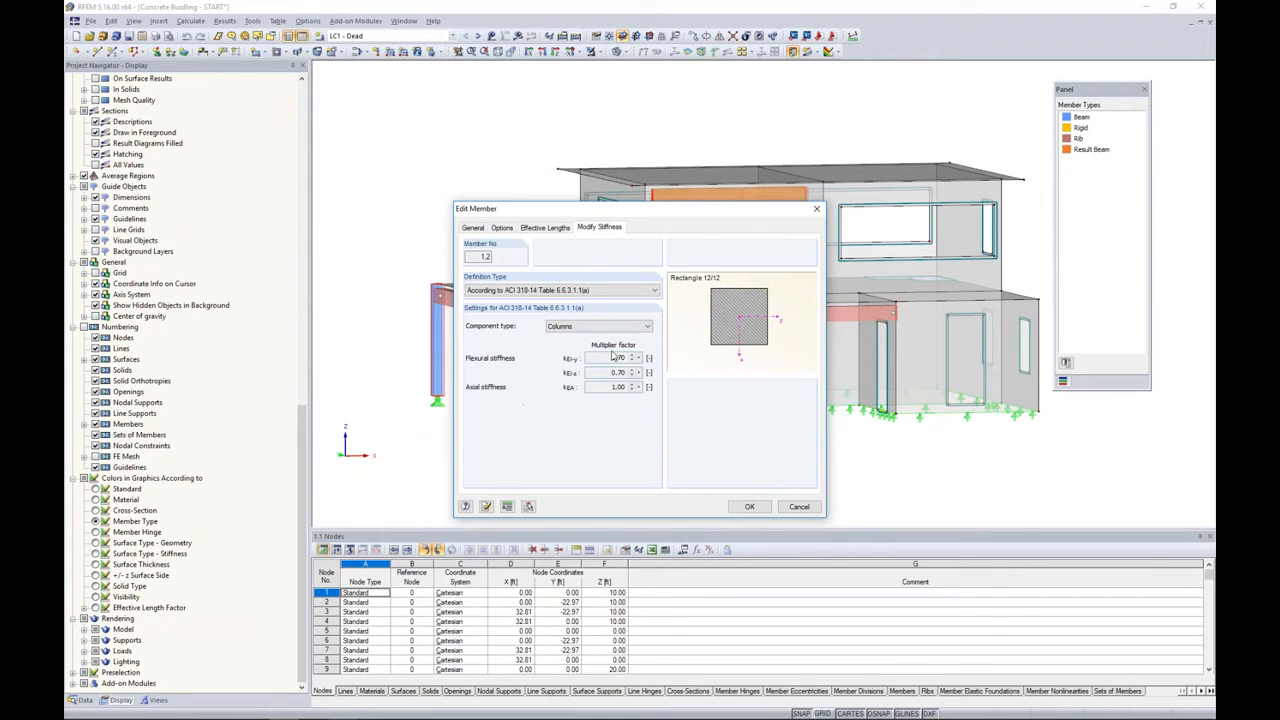
{"action": "left_click", "coordinate": [750, 507]}
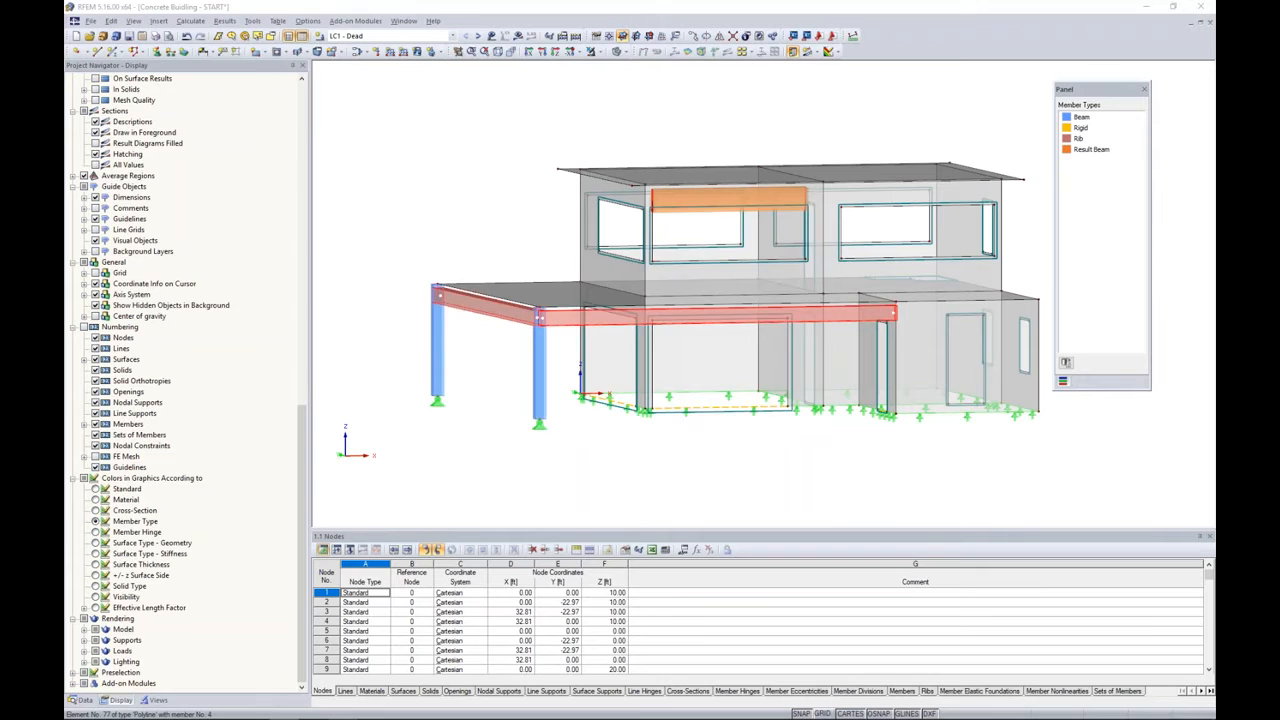
Modify the stiffness of both carport rib members according to ACI 318-14 Table 6.6.3.1.1(a), using the component type Beams.
{"action": "double_click", "coordinate": [488, 304]}
{"action": "left_click", "coordinate": [580, 291]}
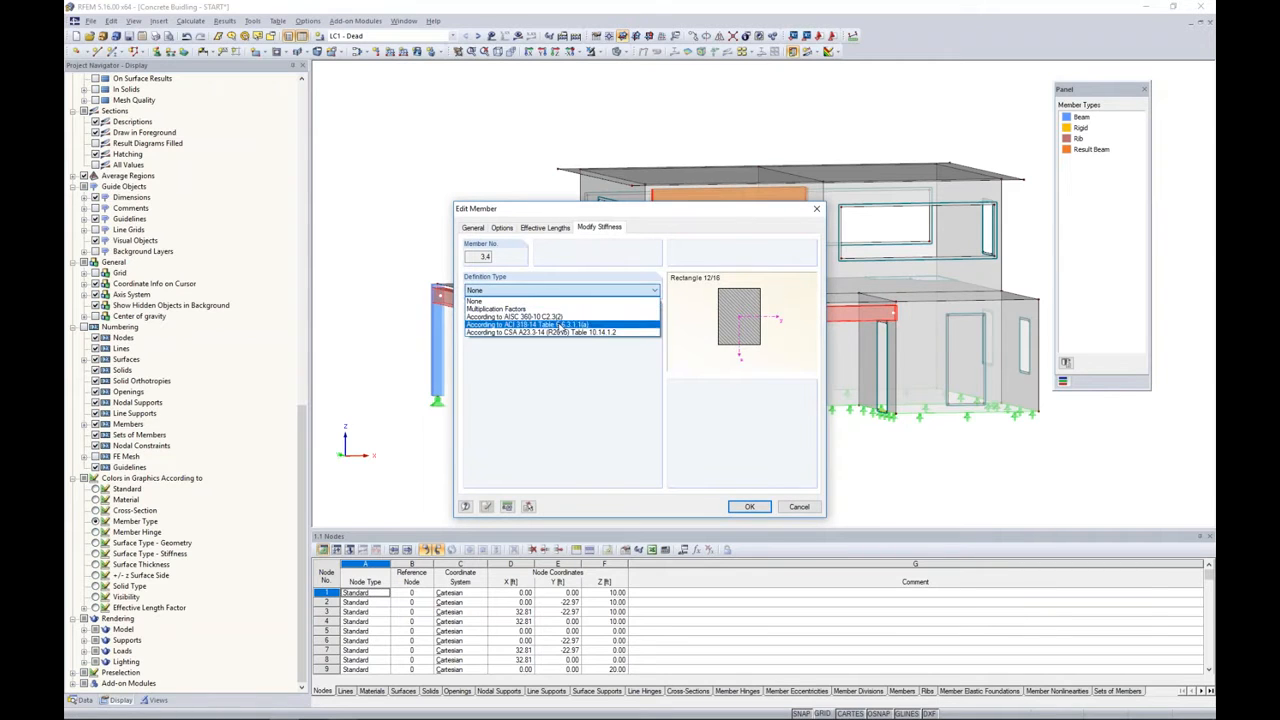
{"action": "left_click", "coordinate": [571, 330]}
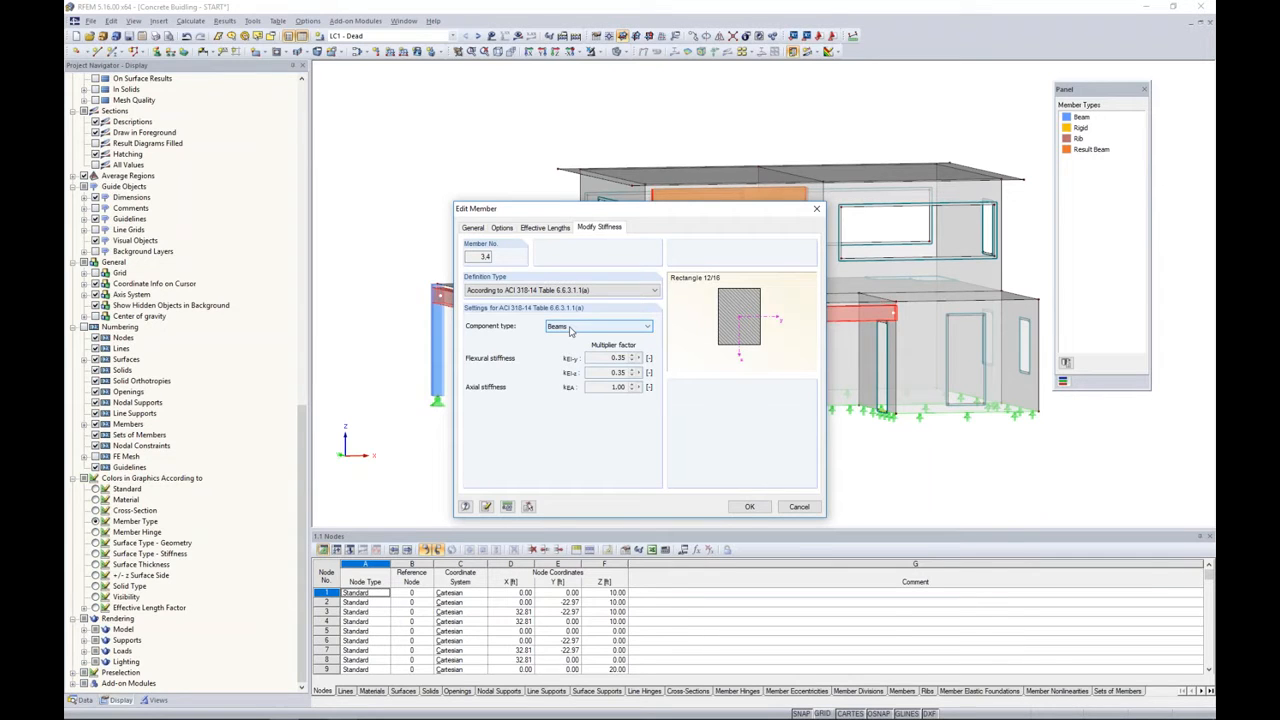
{"action": "left_click", "coordinate": [737, 507]}
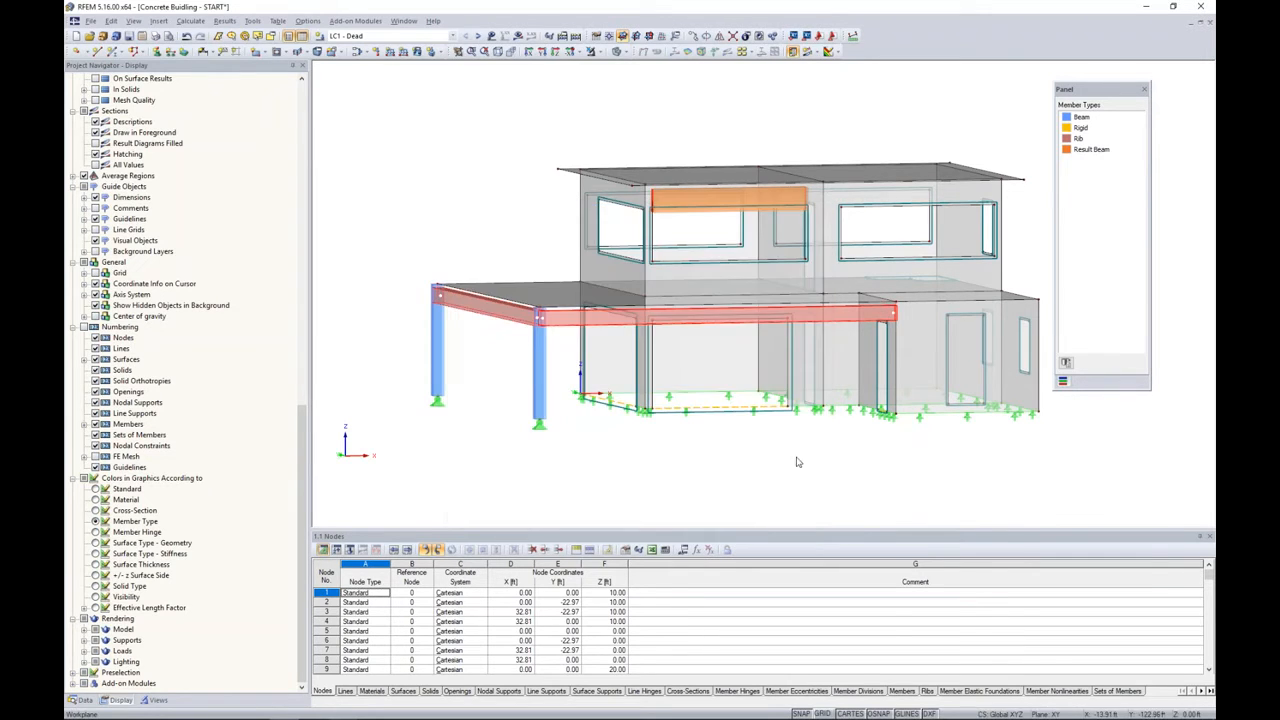
Modify the stiffness of the carport, floor and roof slabs according to ACI 318-14 Table 6.6.3.1.1(a), as flat plates and flat slabs.
{"action": "middle_click_drag", "start_coordinate": [788, 465], "coordinate": [843, 512], "text": "ctrl"}
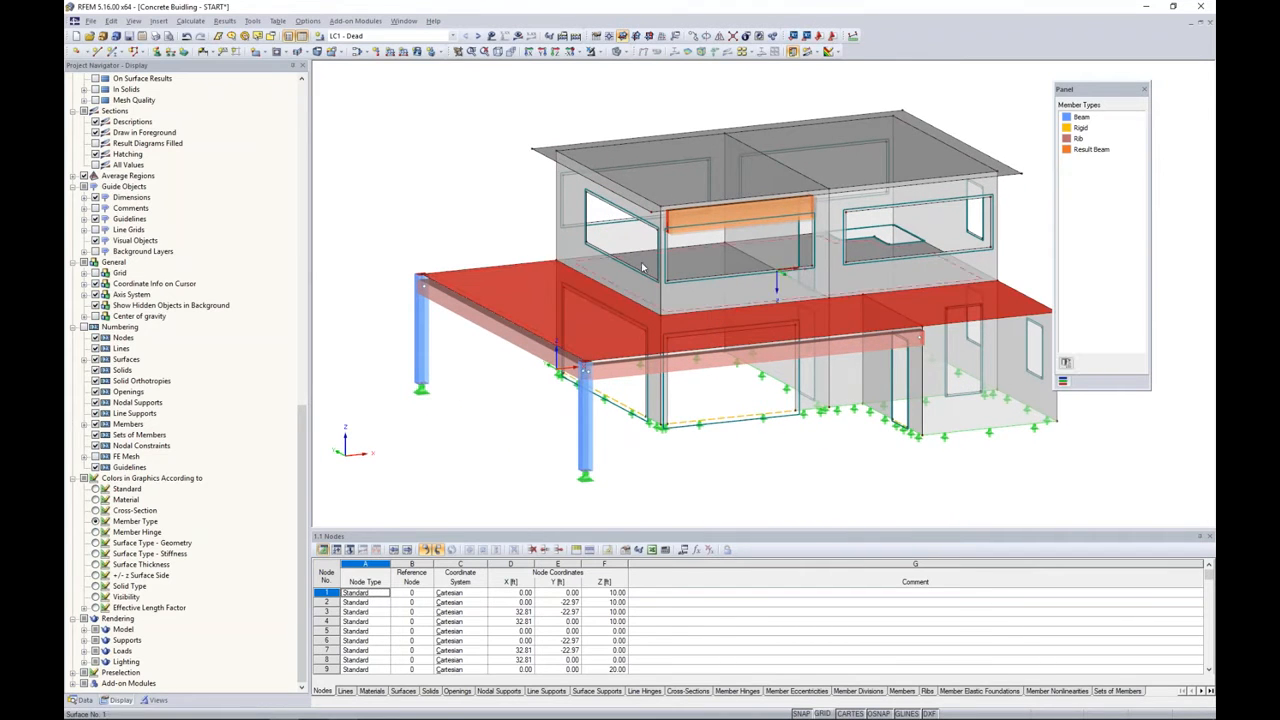
{"action": "left_click", "coordinate": [775, 285], "text": "ctrl"}
{"action": "left_click", "coordinate": [778, 172], "text": "ctrl"}
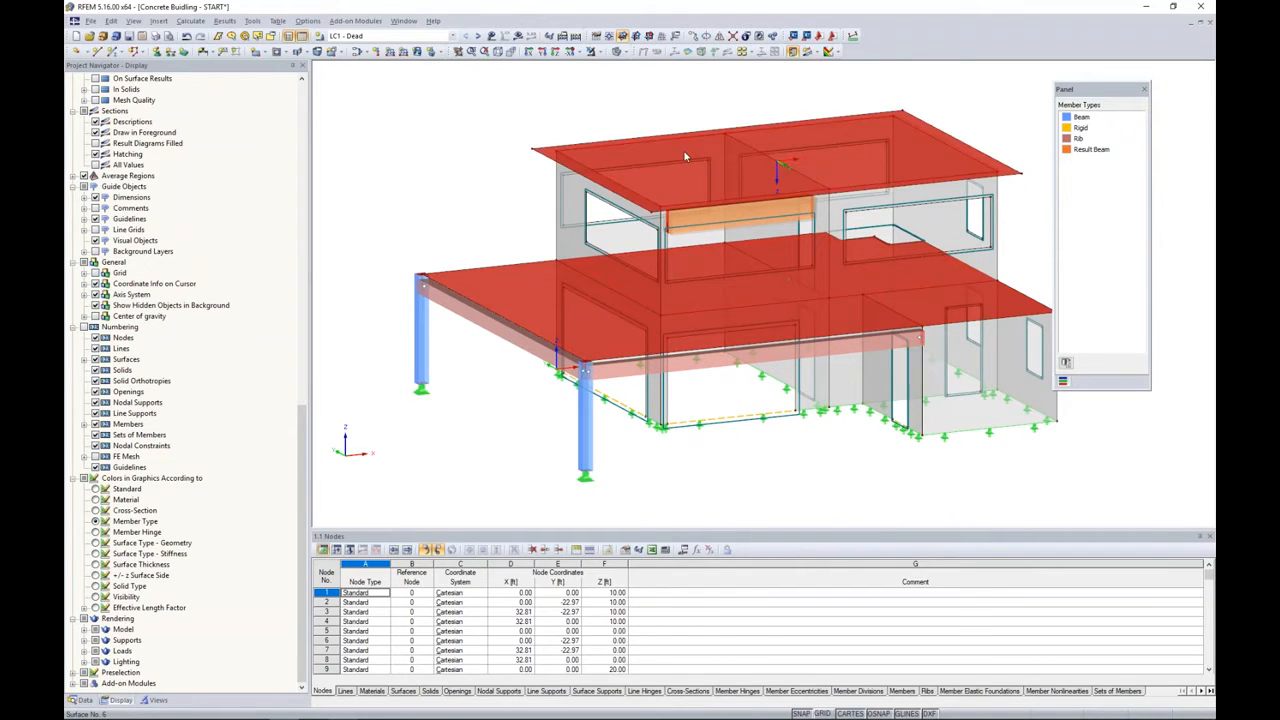
{"action": "right_click", "coordinate": [524, 298]}
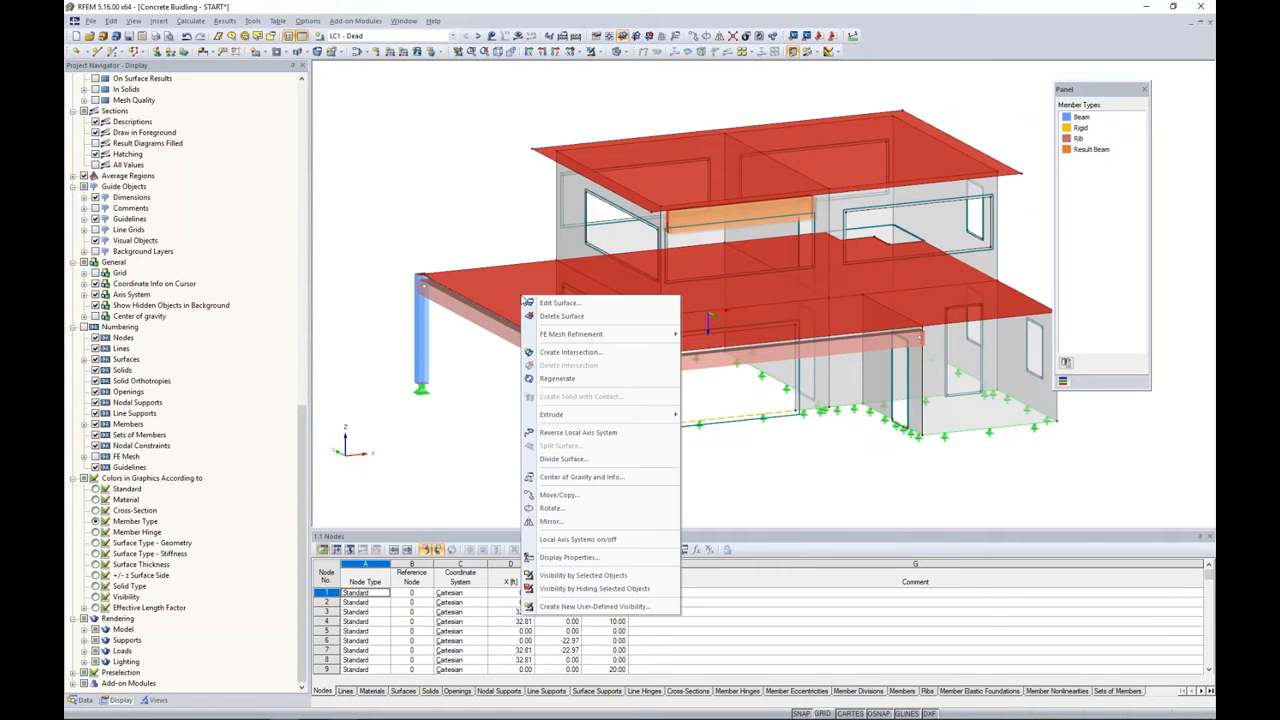
{"action": "left_click", "coordinate": [545, 302]}
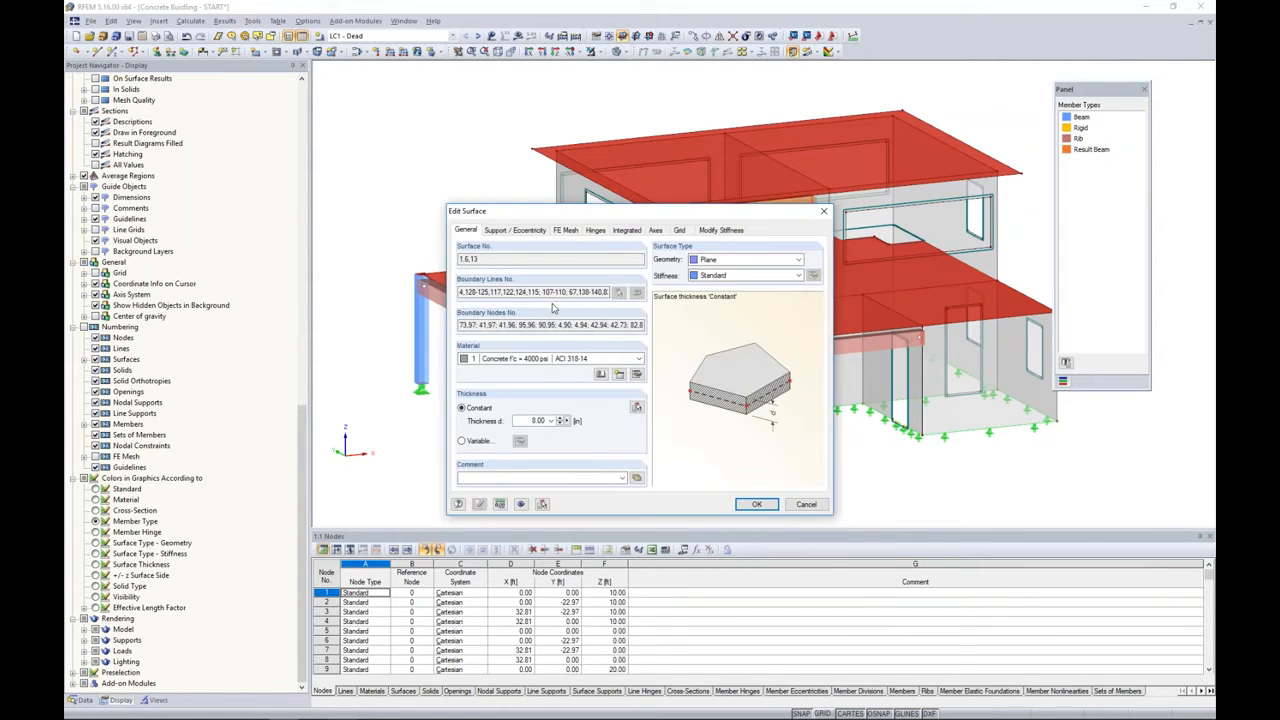
{"action": "left_click", "coordinate": [720, 230]}
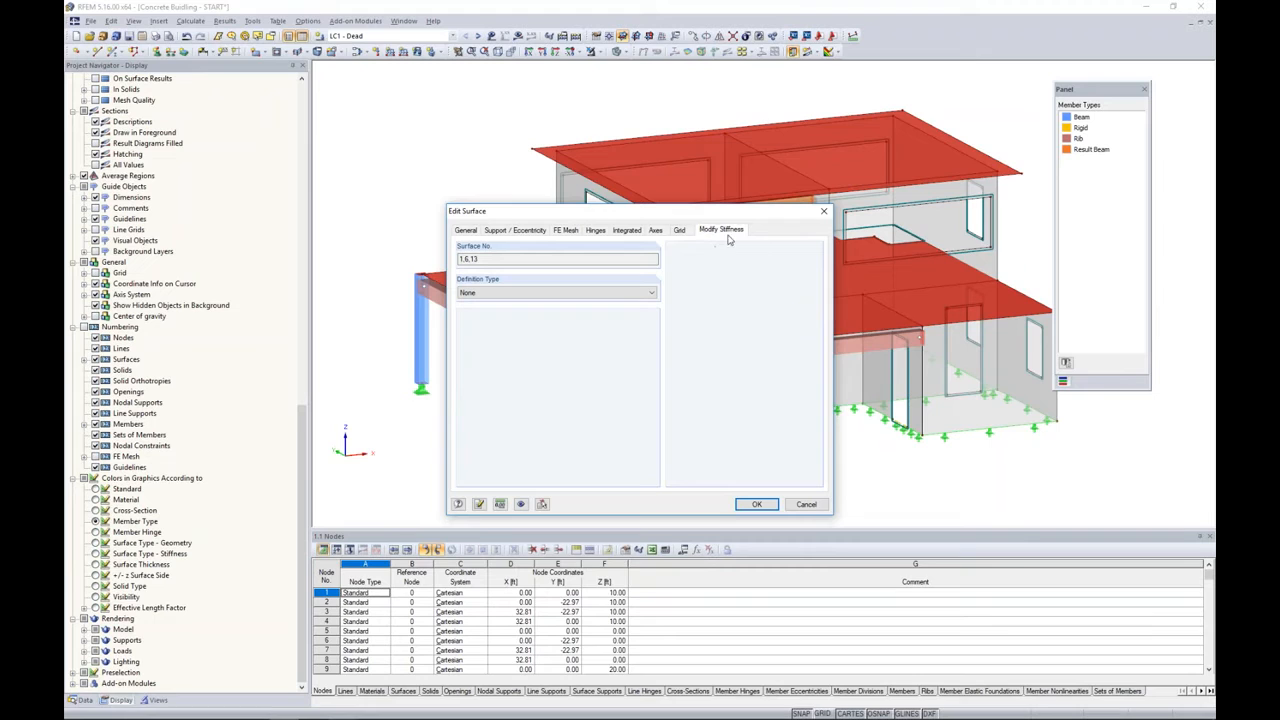
{"action": "left_click", "coordinate": [573, 295]}
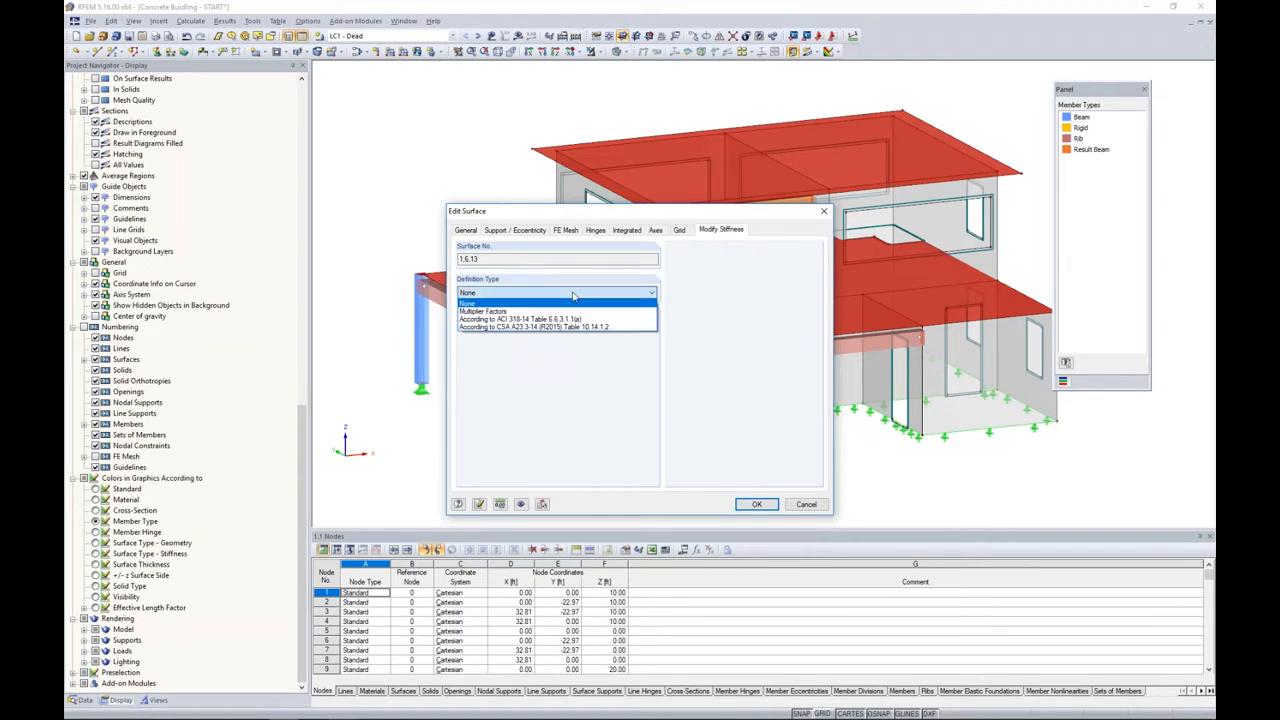
{"action": "left_click", "coordinate": [563, 325]}
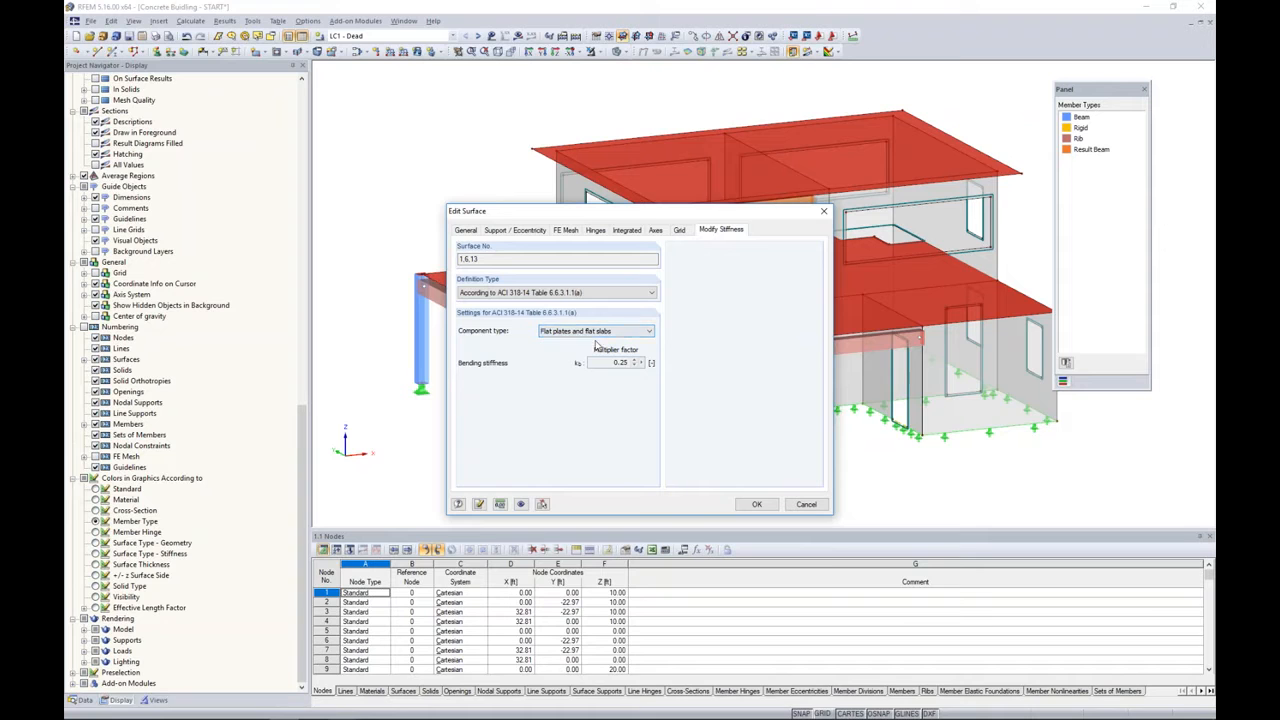
{"action": "left_click", "coordinate": [747, 506]}
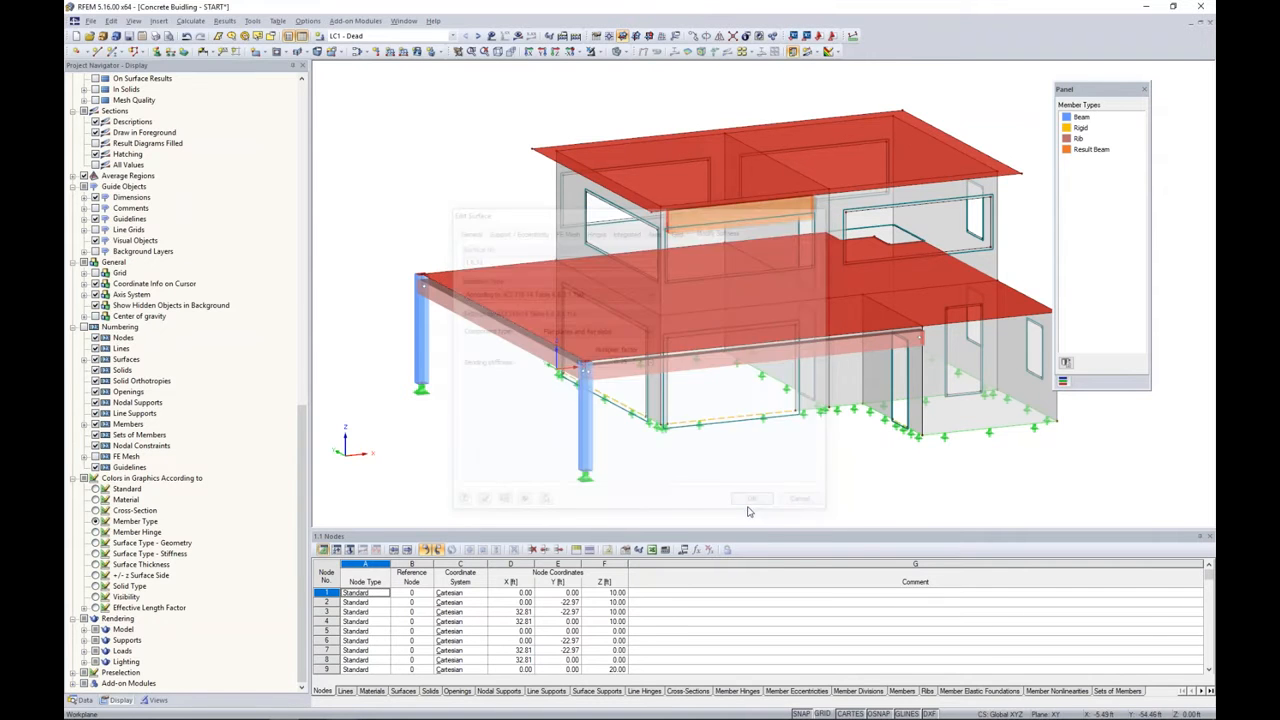
Modify the stiffness of all wall surfaces on both storeys according to ACI 318-14 Table 6.6.3.1.1(a), using the component type Walls uncracked.
{"action": "middle_click_drag", "start_coordinate": [749, 474], "coordinate": [662, 394], "text": "ctrl"}
{"action": "left_click_drag", "start_coordinate": [951, 365], "coordinate": [508, 324]}
{"action": "left_click_drag", "start_coordinate": [955, 247], "coordinate": [510, 216]}
{"action": "middle_click_drag", "start_coordinate": [457, 217], "coordinate": [830, 339], "text": "ctrl"}
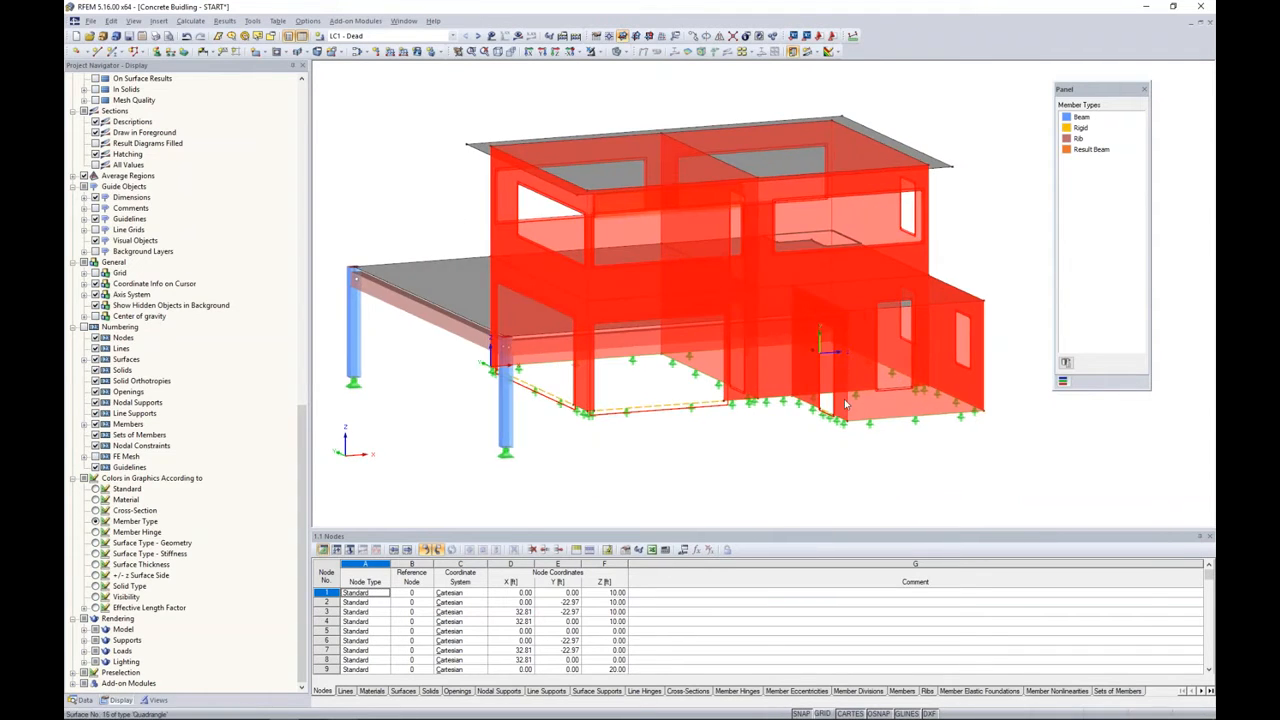
{"action": "right_click", "coordinate": [859, 406]}
{"action": "mouse_move", "coordinate": [870, 414]}
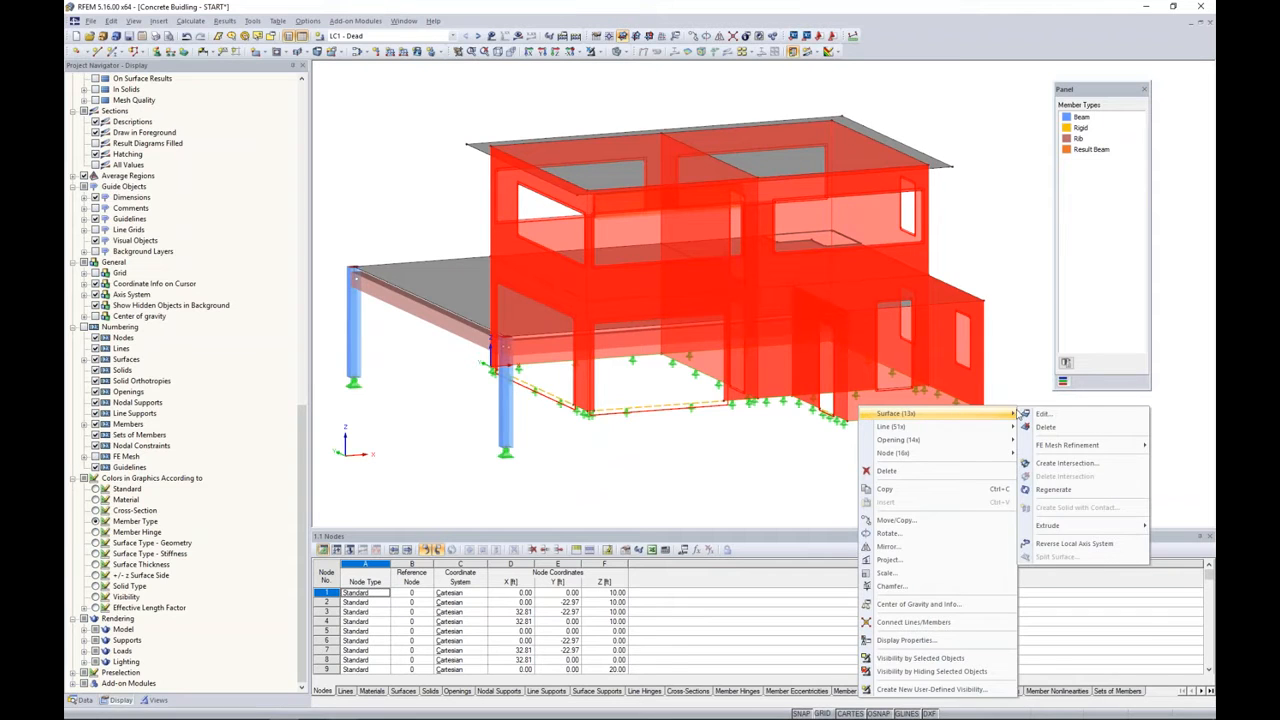
{"action": "left_click", "coordinate": [1022, 413]}
{"action": "left_click", "coordinate": [722, 230]}
{"action": "left_click", "coordinate": [619, 294]}
{"action": "left_click", "coordinate": [600, 320]}
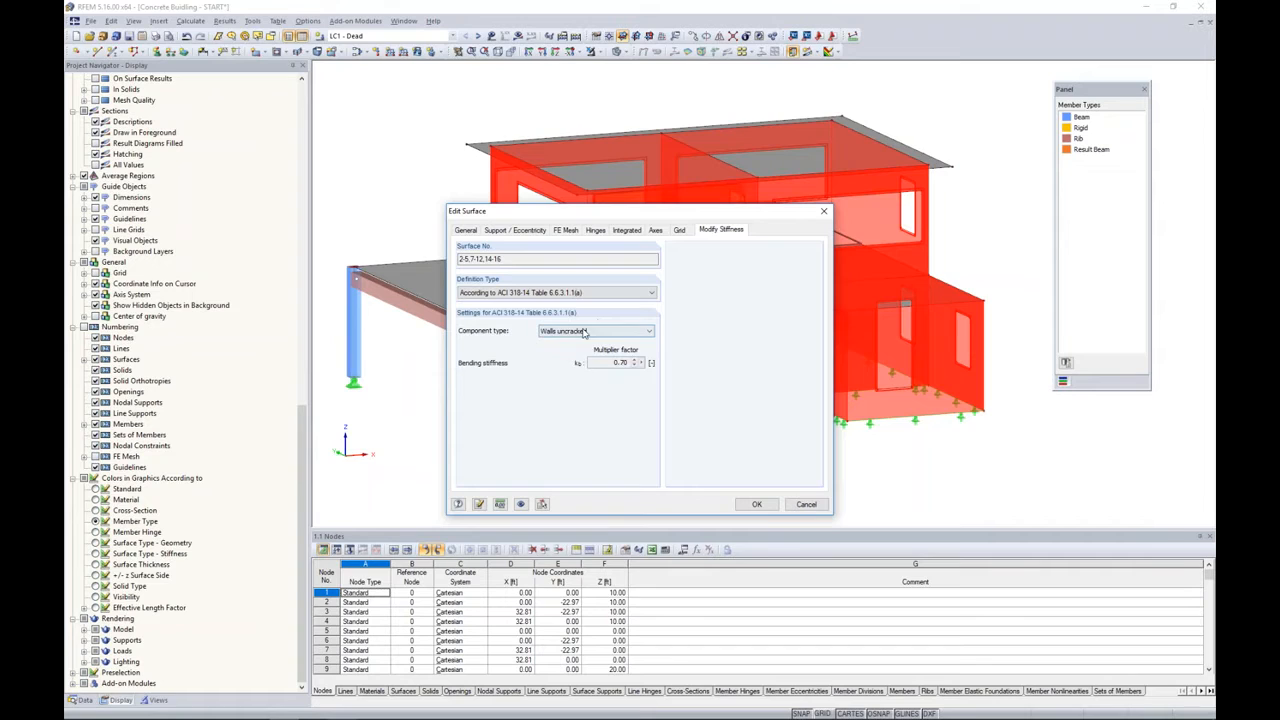
{"action": "left_click", "coordinate": [590, 331]}
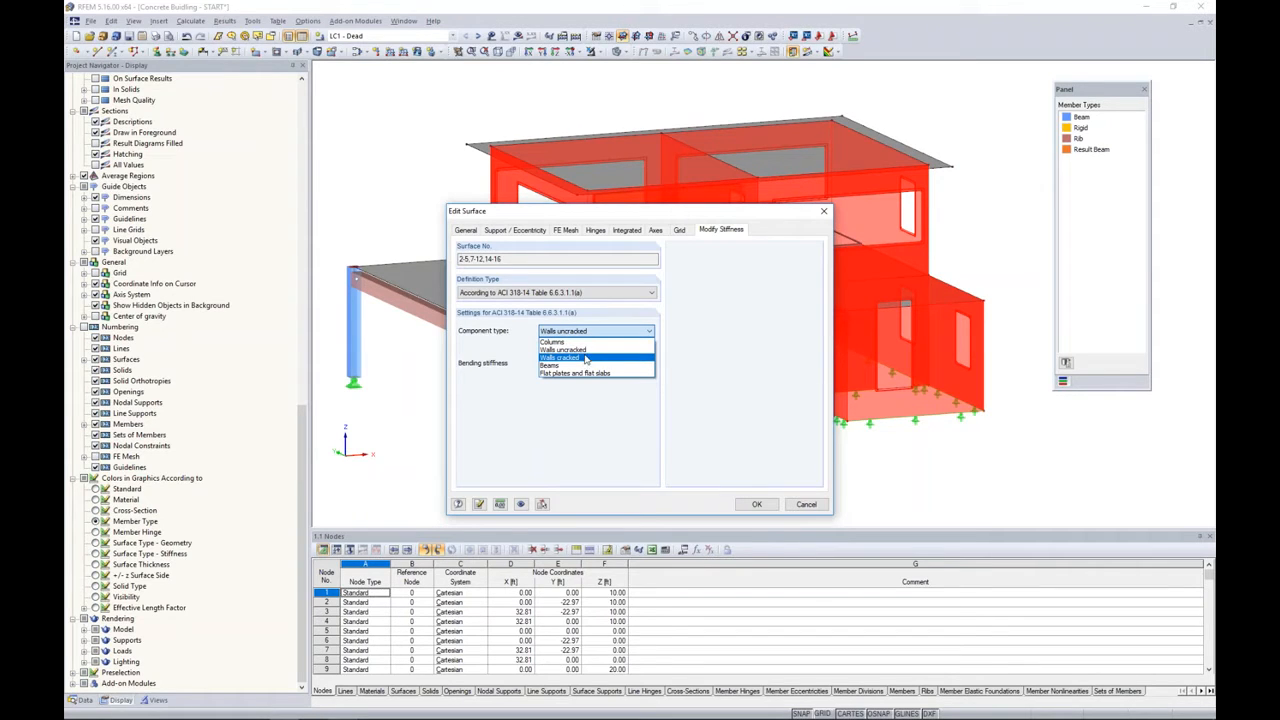
{"action": "left_click", "coordinate": [585, 349]}
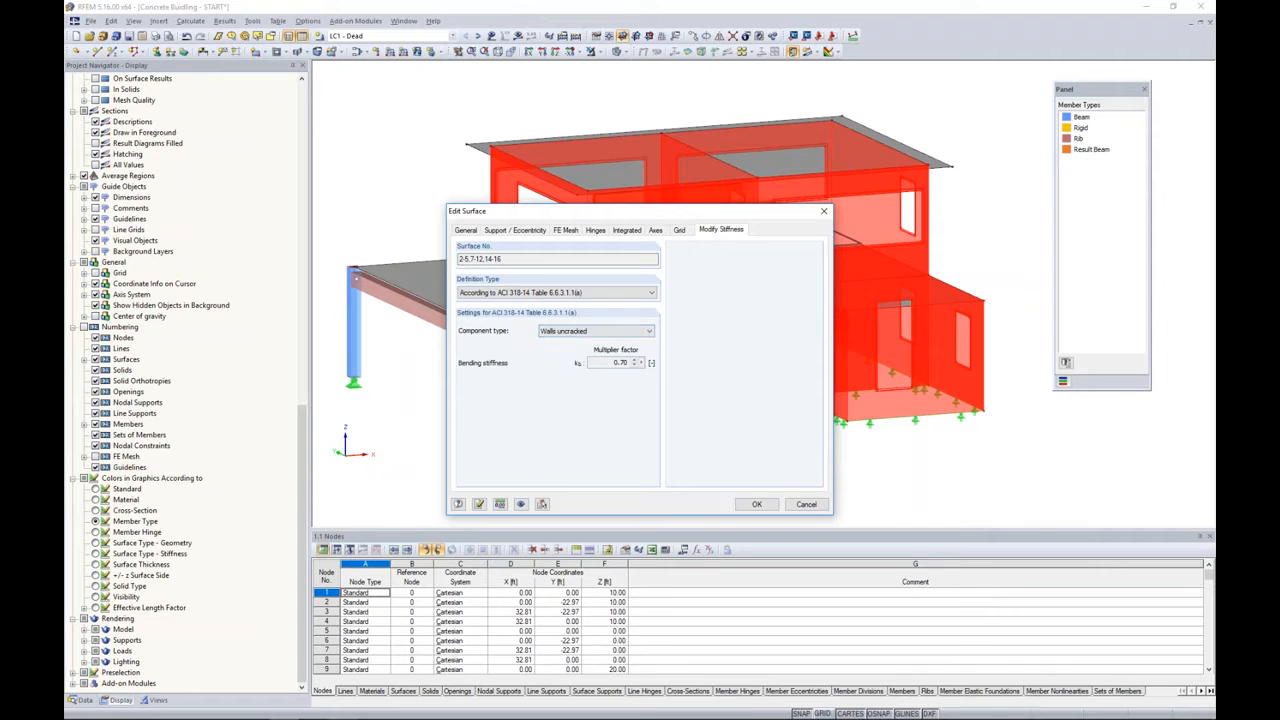
{"action": "left_click", "coordinate": [757, 504]}
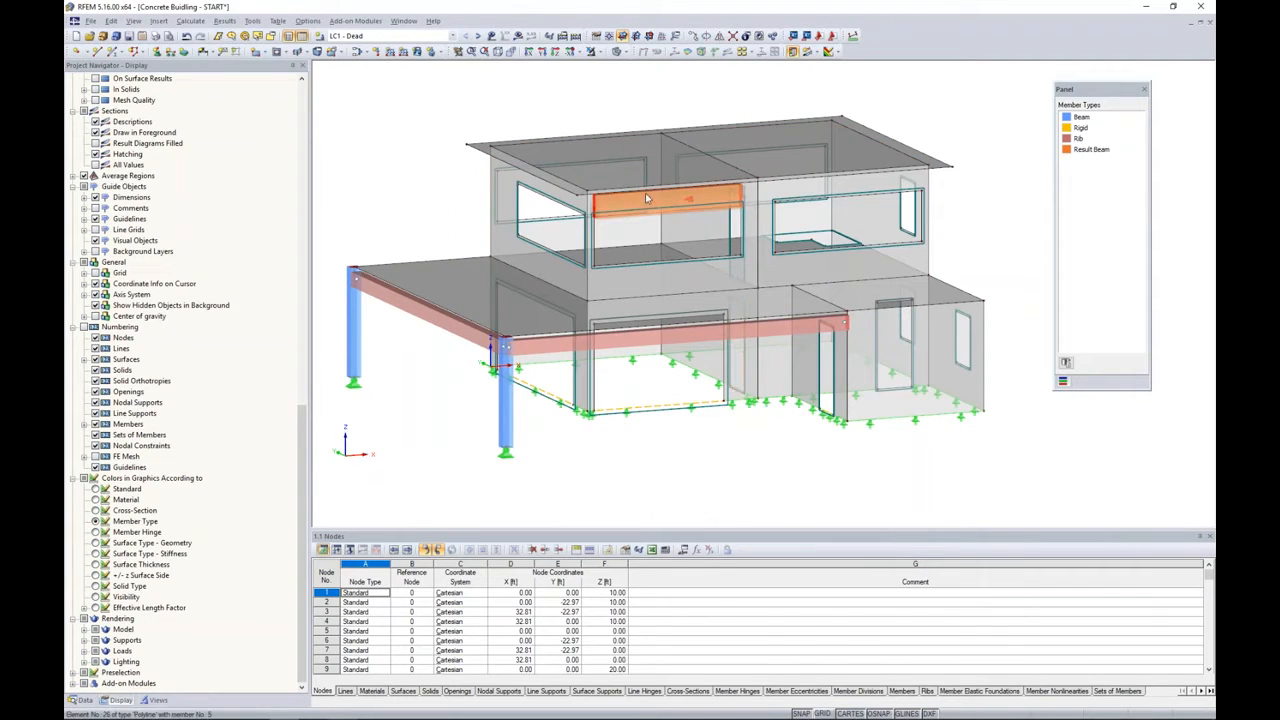
Check which settings the result beam above the upper-floor window offers, leaving them as they are.
{"action": "mouse_move", "coordinate": [637, 205]}
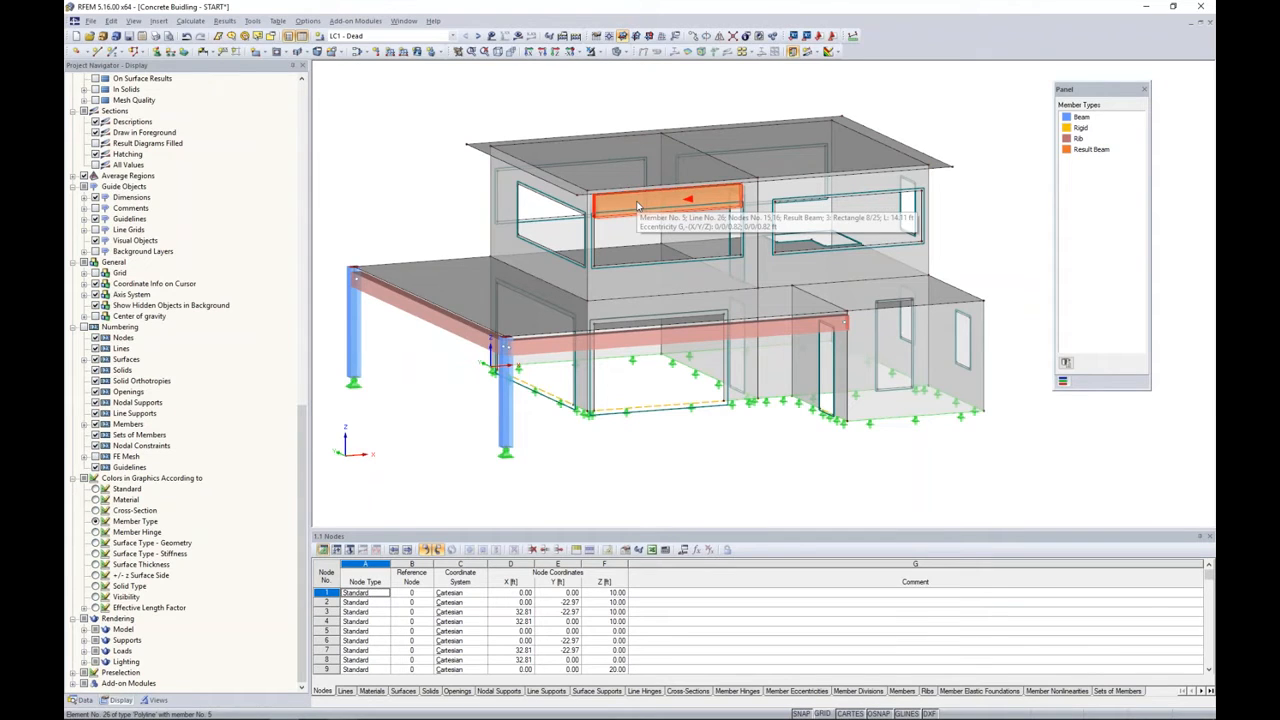
{"action": "mouse_move", "coordinate": [622, 283]}
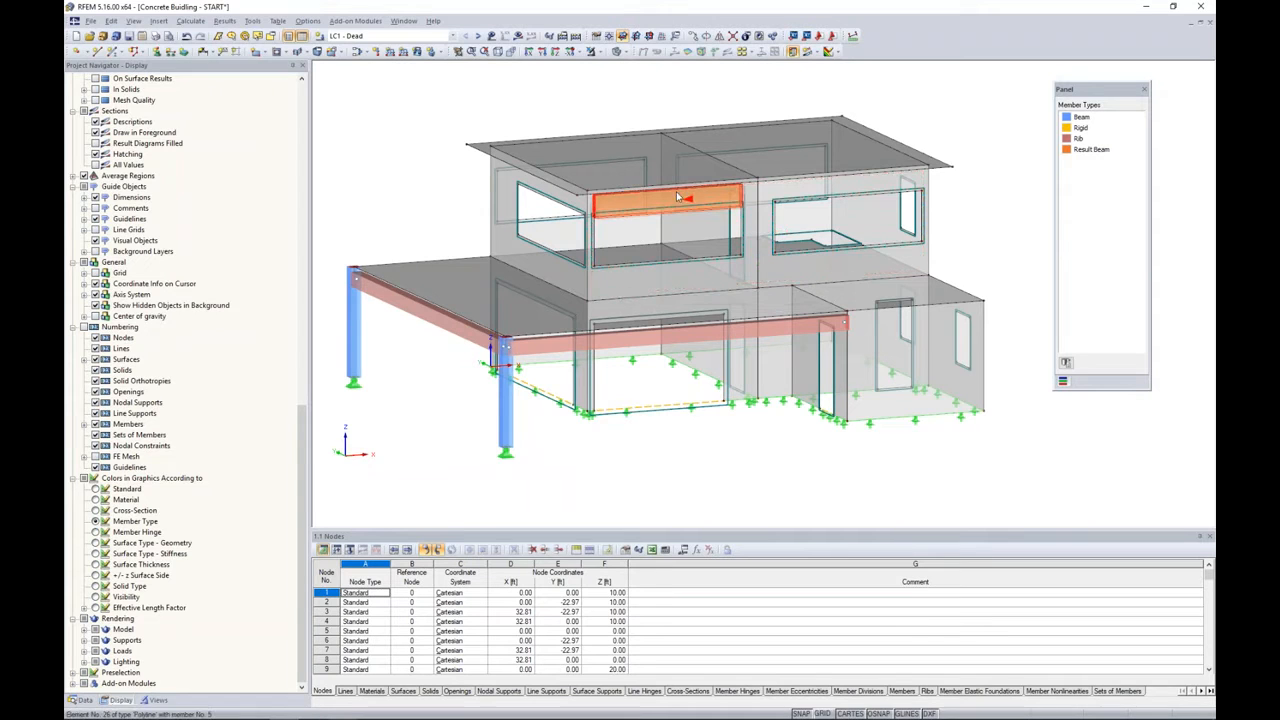
{"action": "mouse_move", "coordinate": [674, 197]}
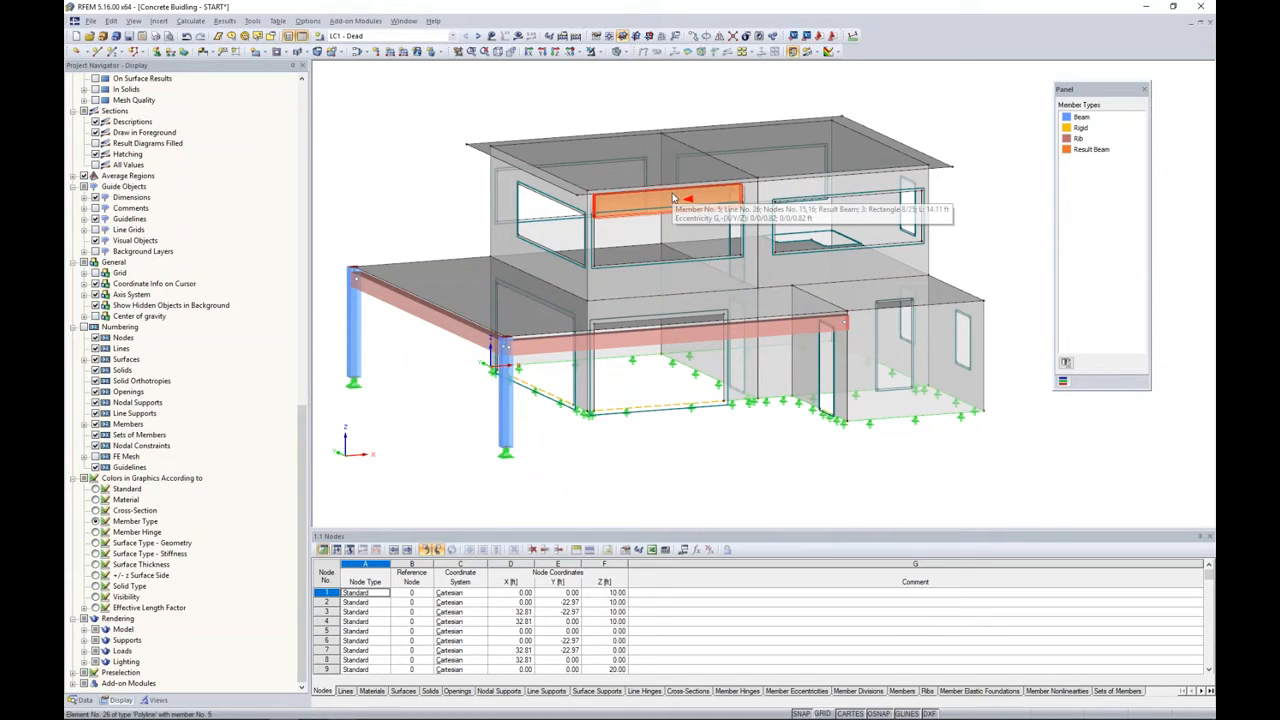
{"action": "double_click", "coordinate": [672, 199]}
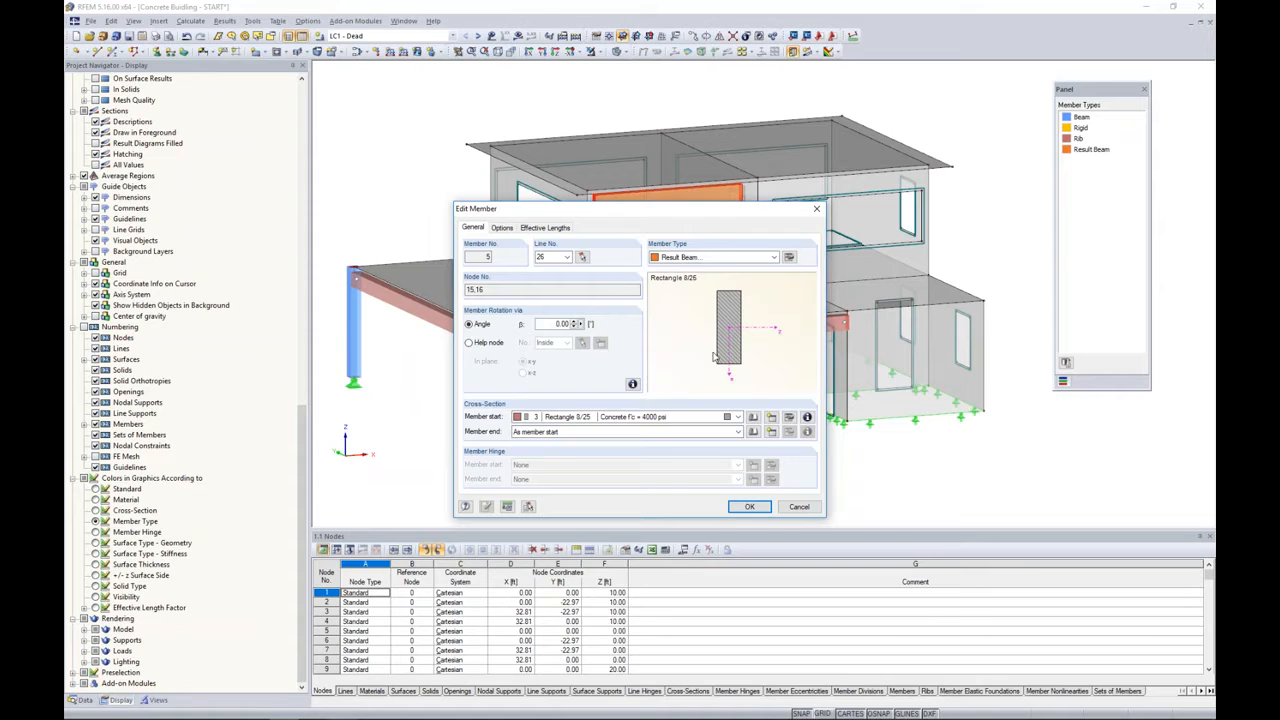
{"action": "left_click", "coordinate": [797, 507]}
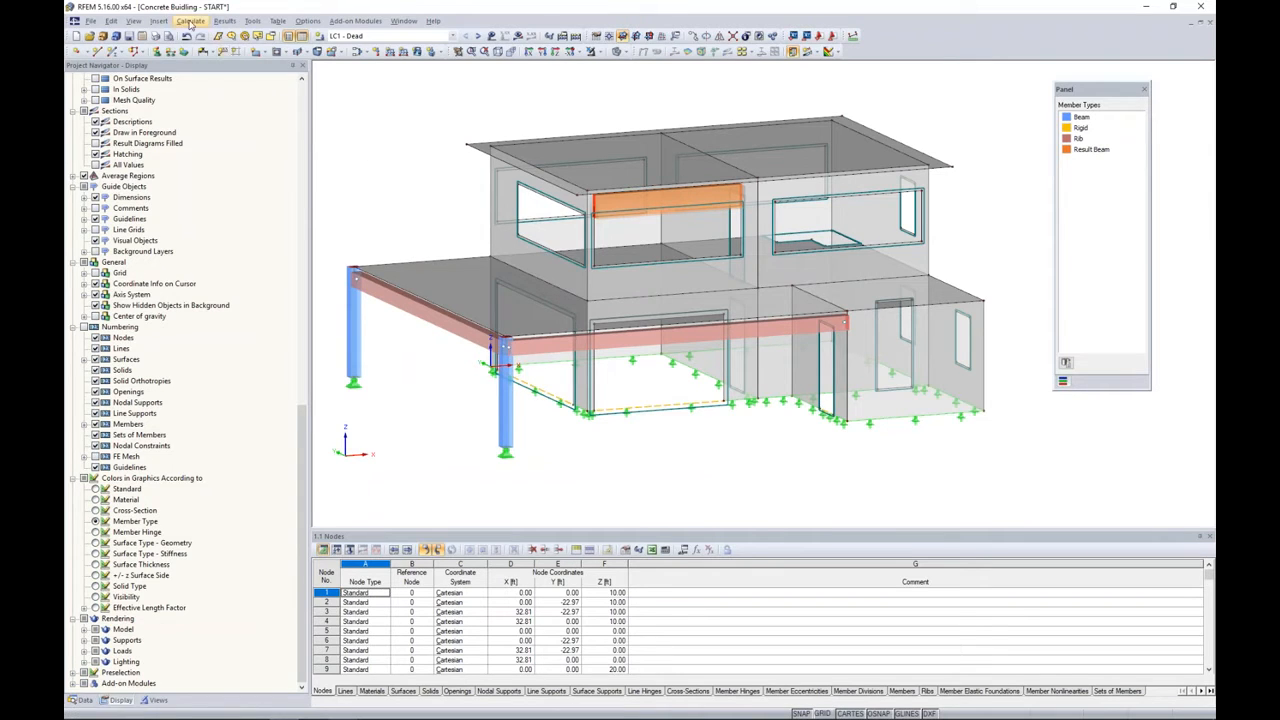
Regenerate the FE mesh for the building with a target finite element length of 1.00 ft.
{"action": "left_click", "coordinate": [191, 22]}
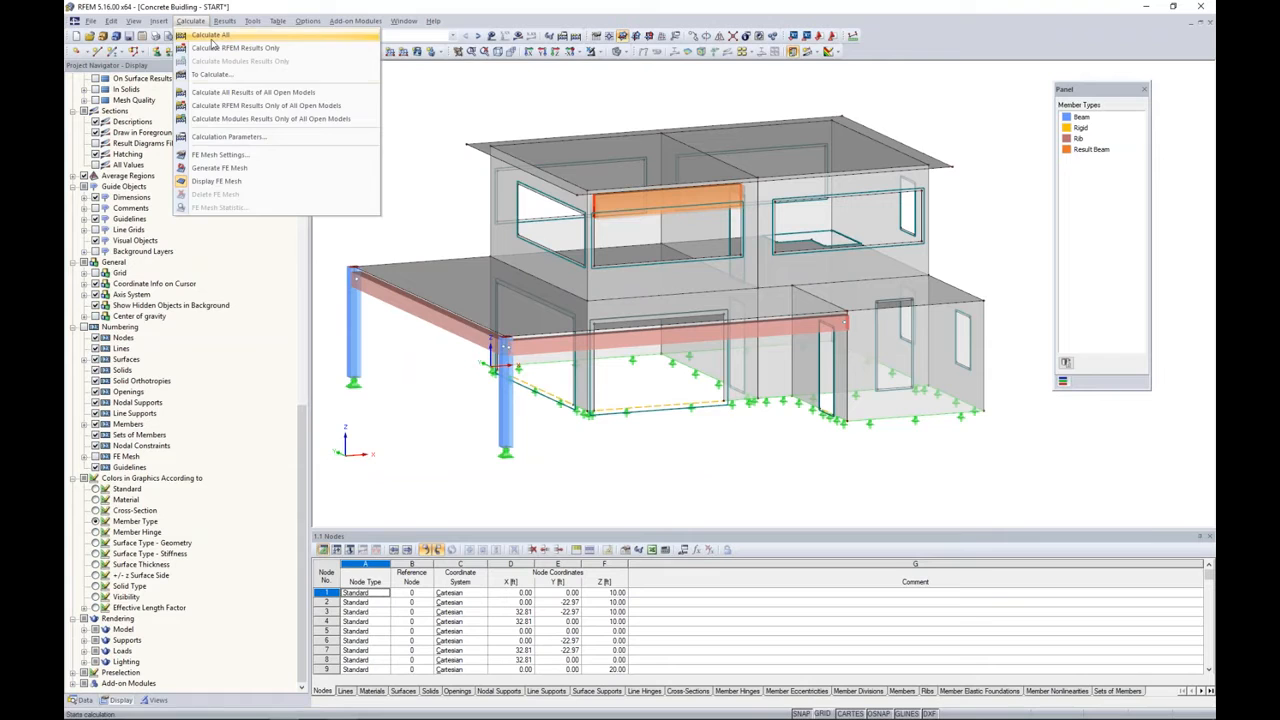
{"action": "left_click", "coordinate": [205, 158]}
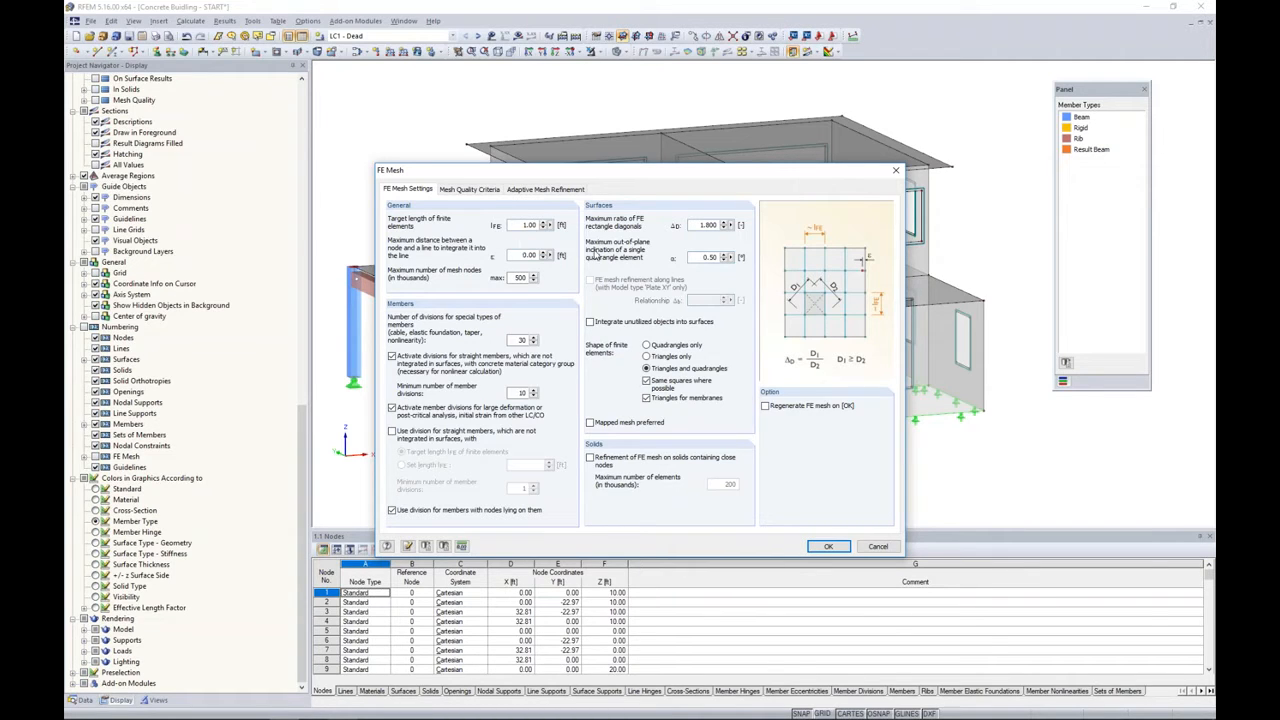
{"action": "left_click", "coordinate": [765, 407]}
{"action": "left_click", "coordinate": [828, 546]}
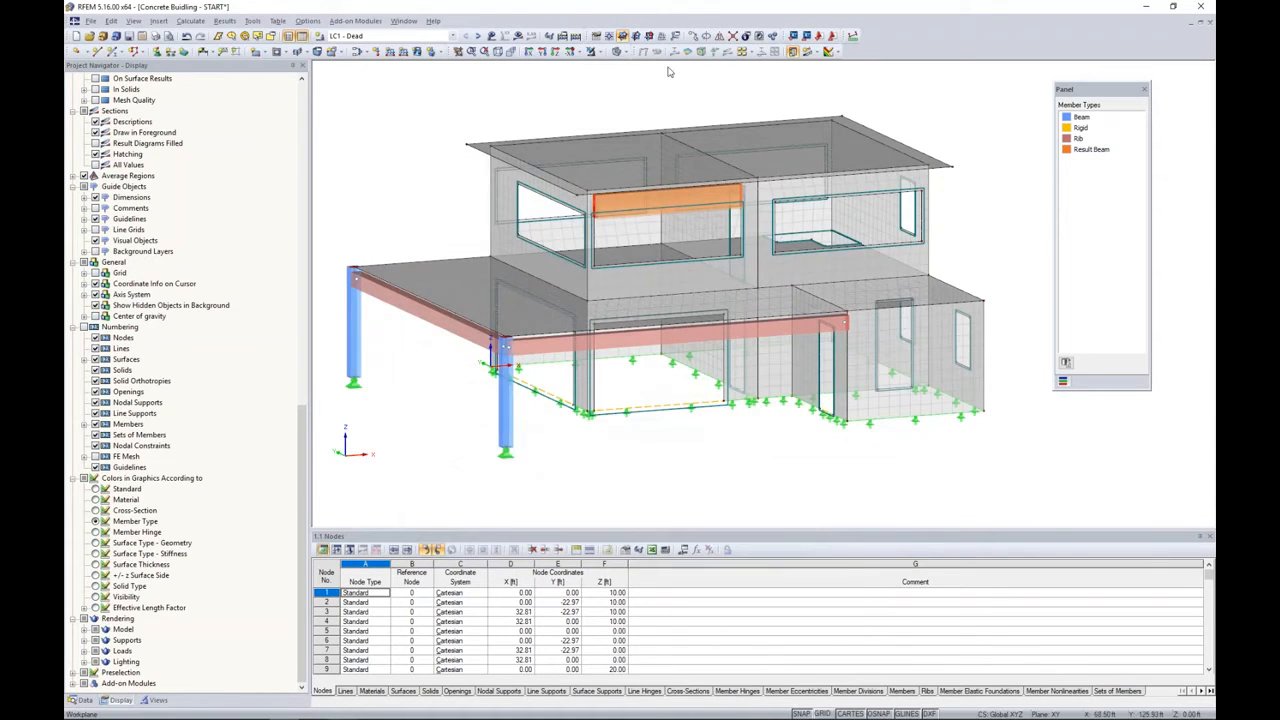
Inspect the generated mesh in the wireframe display with the model data listed, and return to the solid display.
{"action": "left_click", "coordinate": [627, 57]}
{"action": "left_click", "coordinate": [632, 70]}
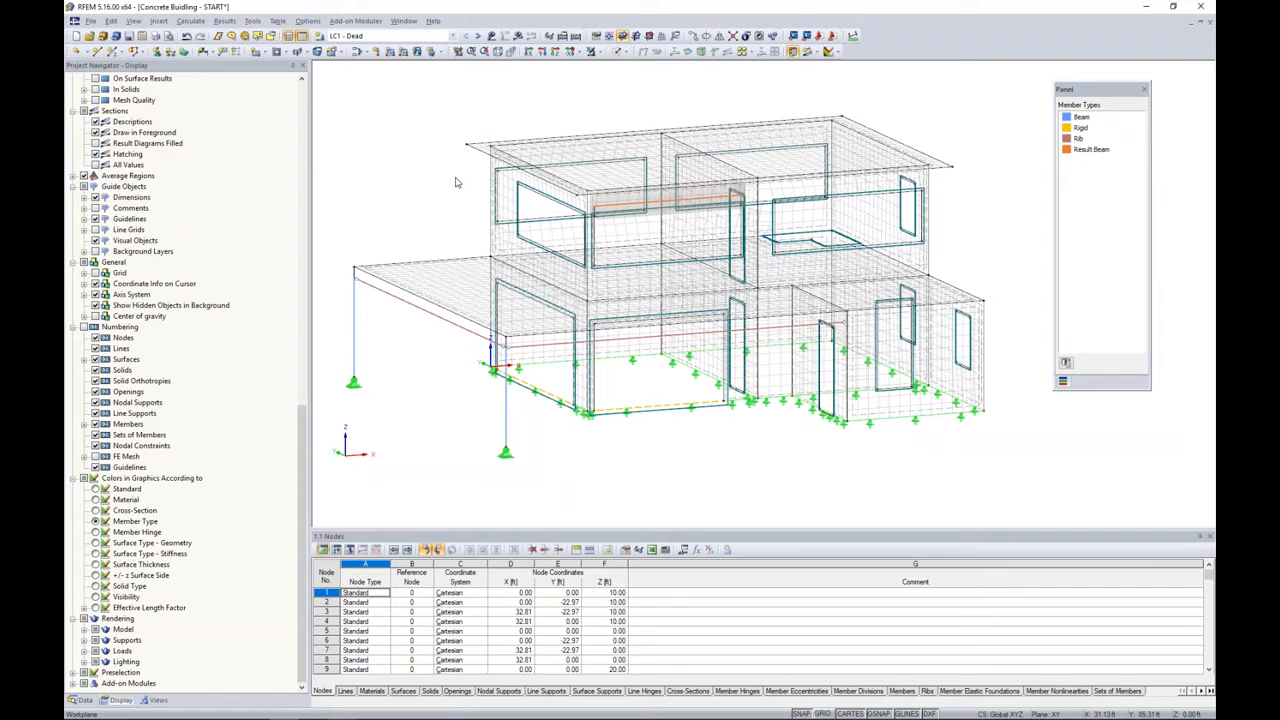
{"action": "left_click", "coordinate": [82, 700]}
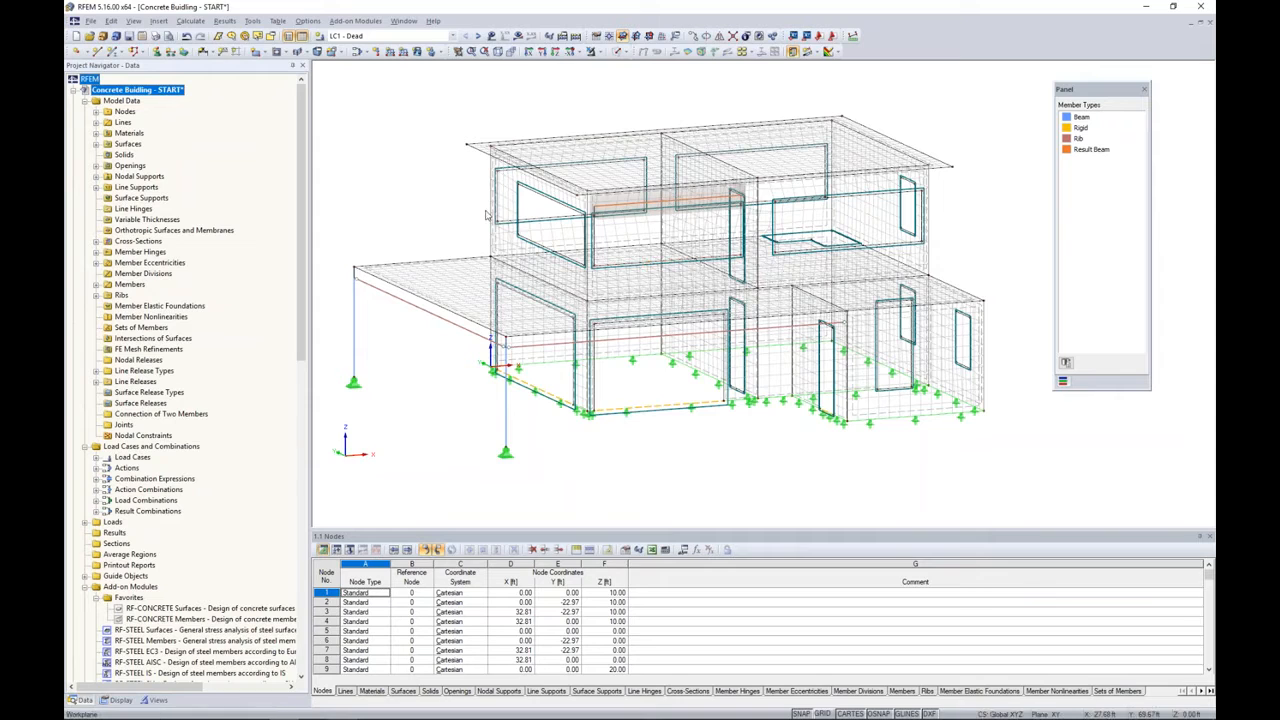
{"action": "left_click", "coordinate": [415, 189]}
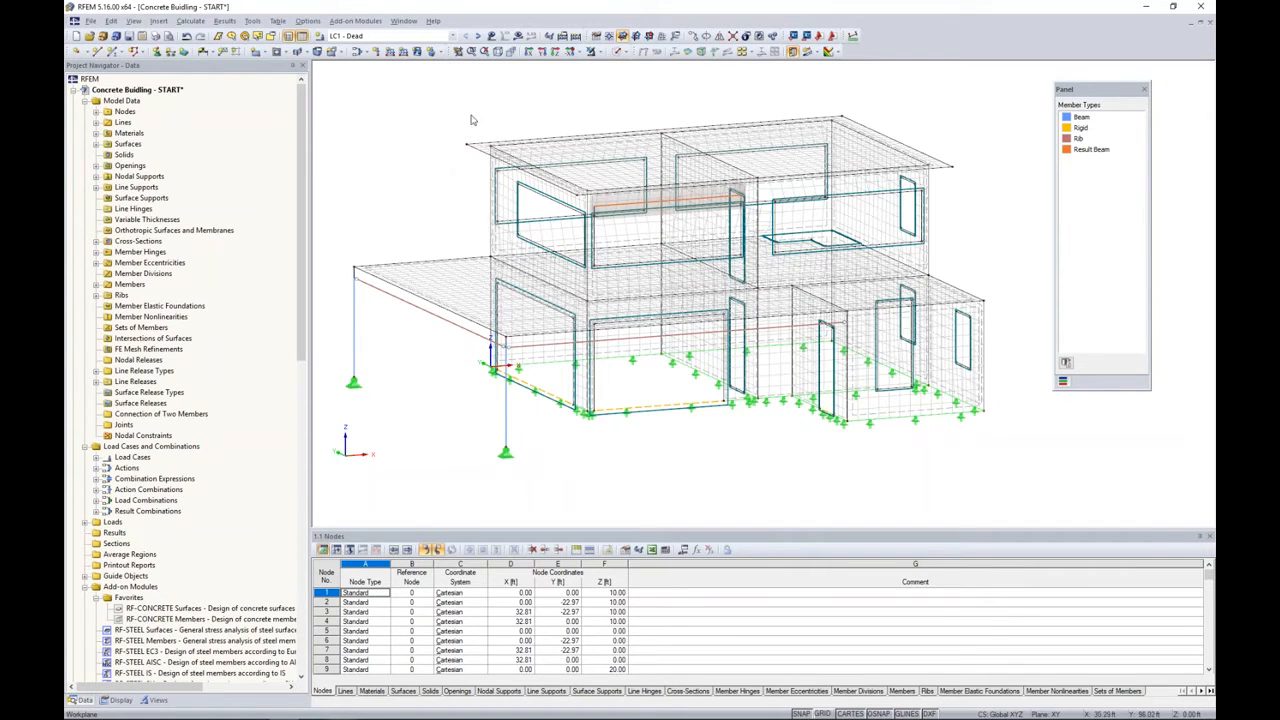
{"action": "left_click", "coordinate": [619, 51]}
{"action": "left_click", "coordinate": [633, 78]}
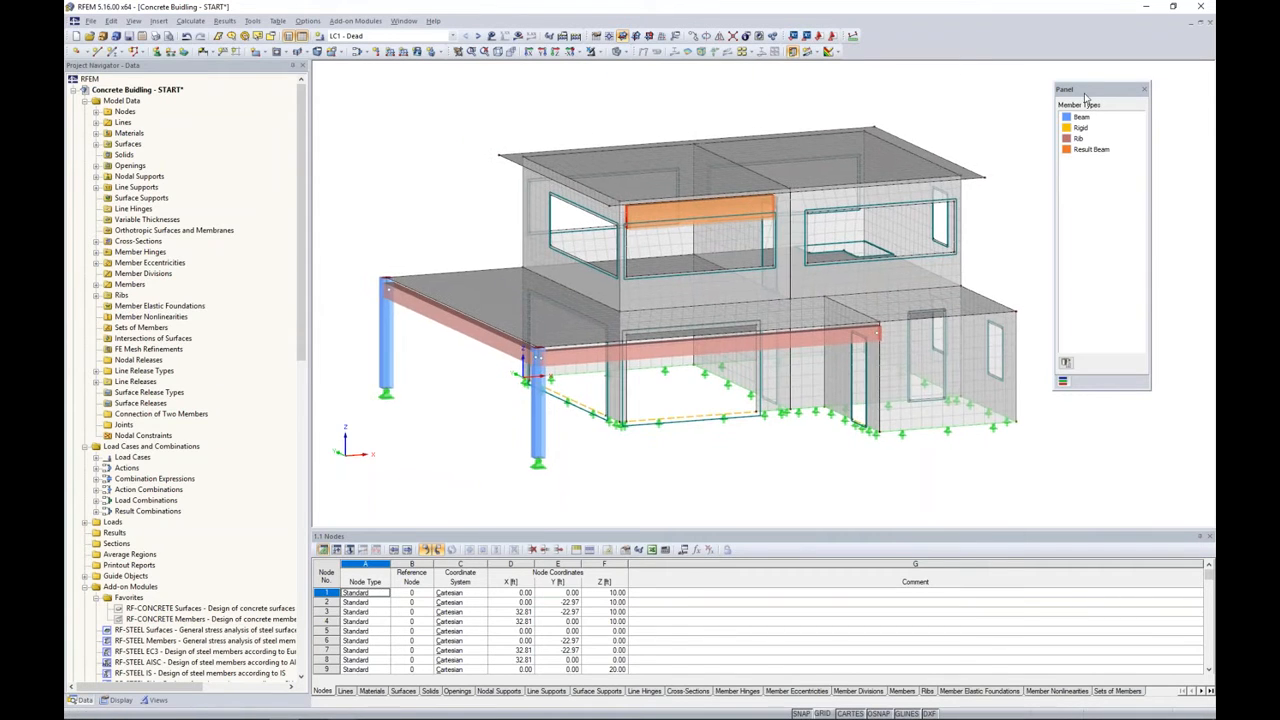
{"action": "left_click_drag", "start_coordinate": [1095, 96], "coordinate": [1129, 86]}
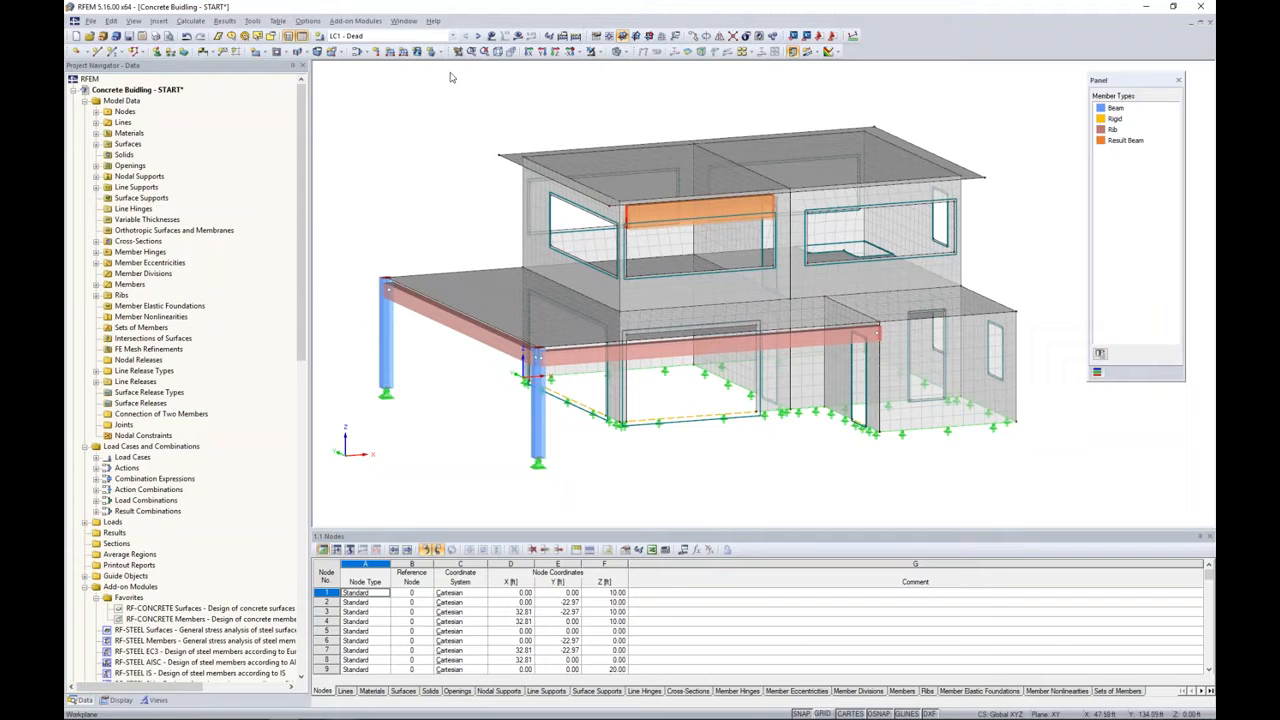
Display the loads of LC1 Dead, LC2 Live and LC3 Snow one after another and examine them on the slabs and roof.
{"action": "left_click", "coordinate": [454, 36]}
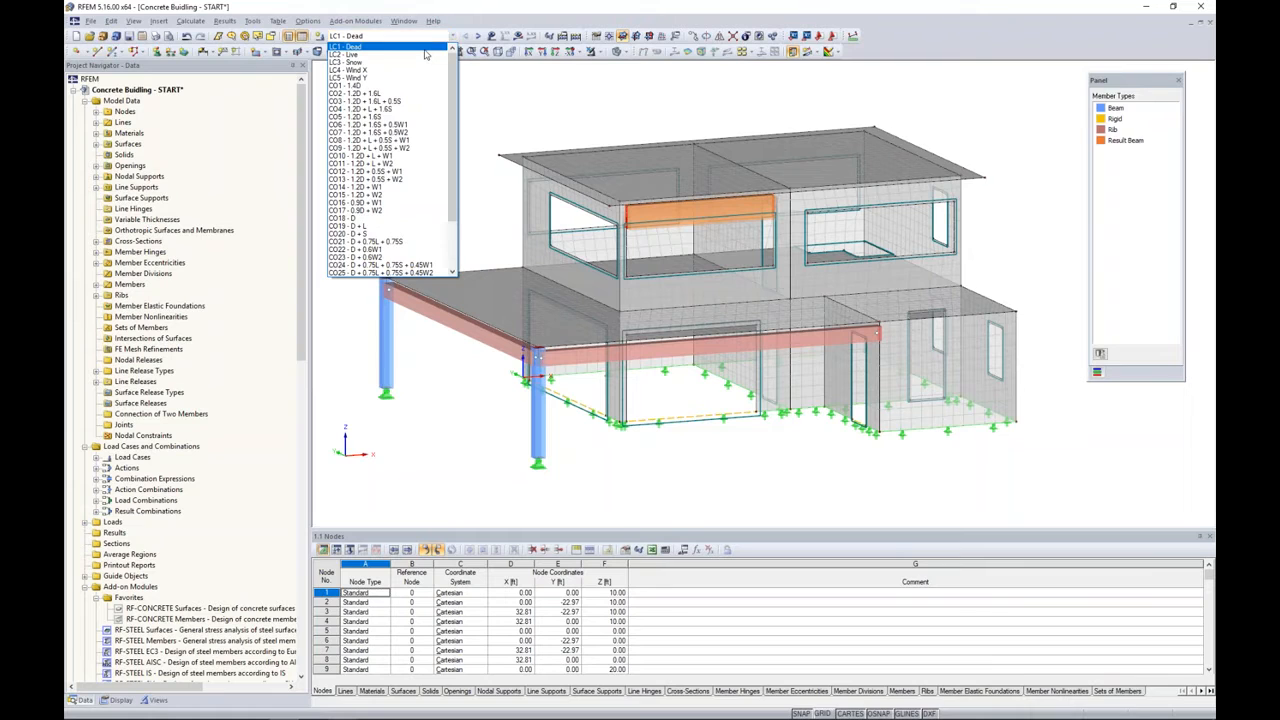
{"action": "left_click", "coordinate": [424, 48]}
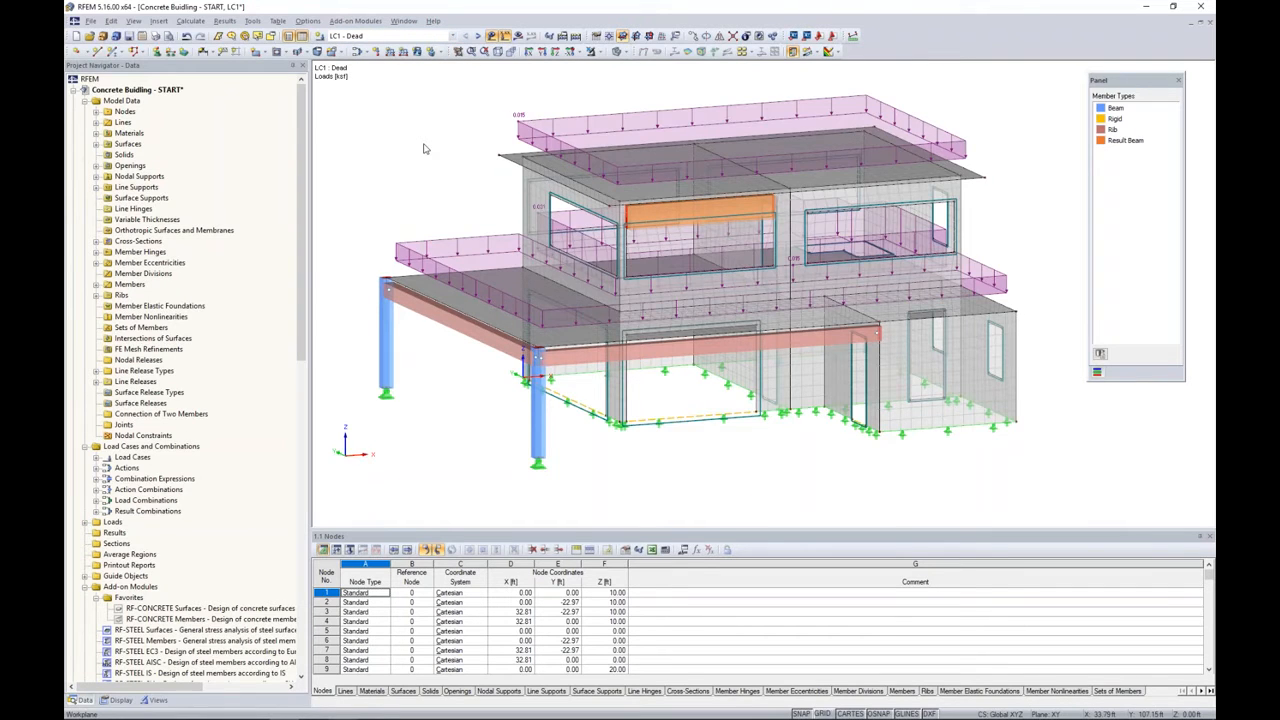
{"action": "scroll", "coordinate": [415, 168], "scroll_direction": "down", "scroll_amount": 2}
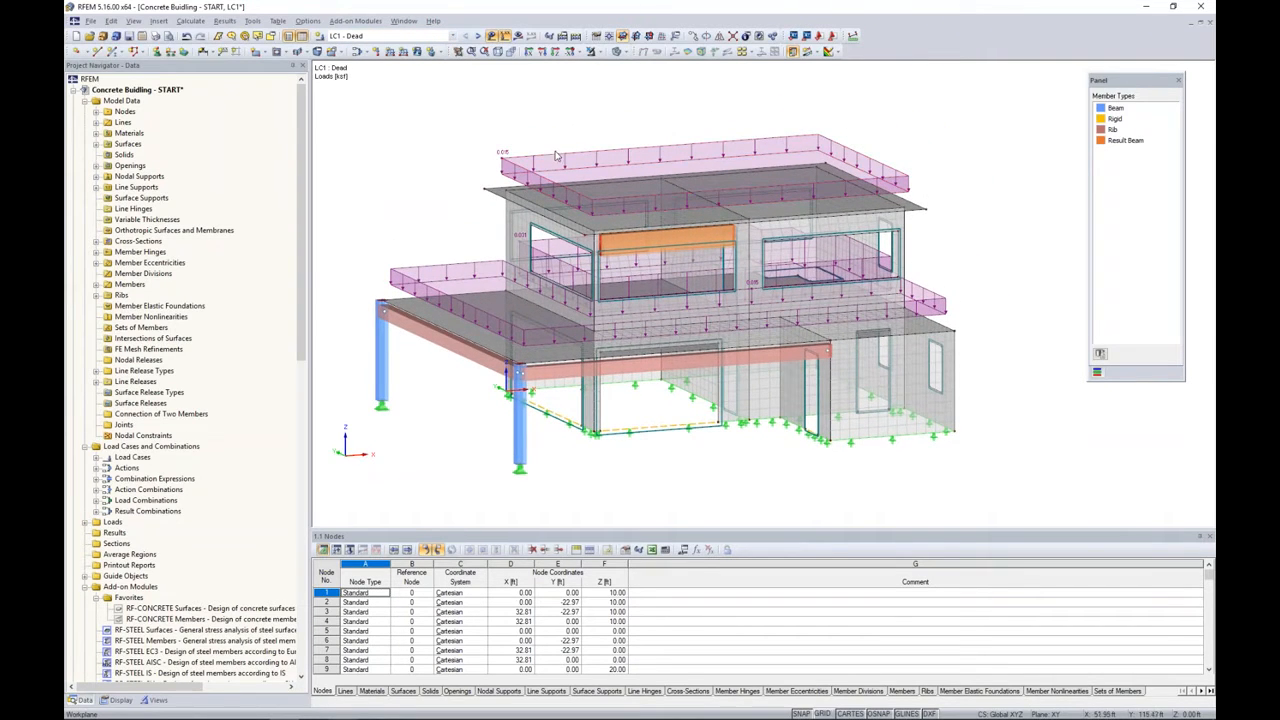
{"action": "mouse_move", "coordinate": [551, 158]}
{"action": "left_click", "coordinate": [478, 37]}
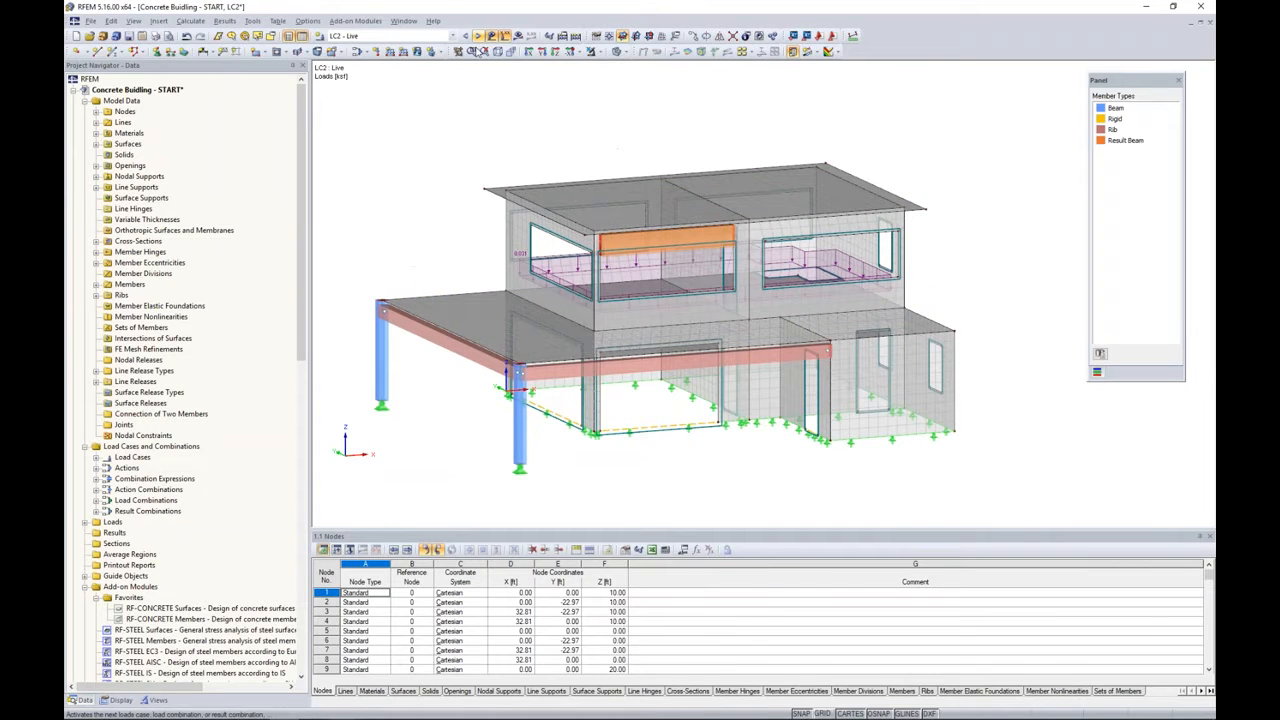
{"action": "middle_click_drag", "start_coordinate": [472, 157], "coordinate": [518, 155], "text": "ctrl"}
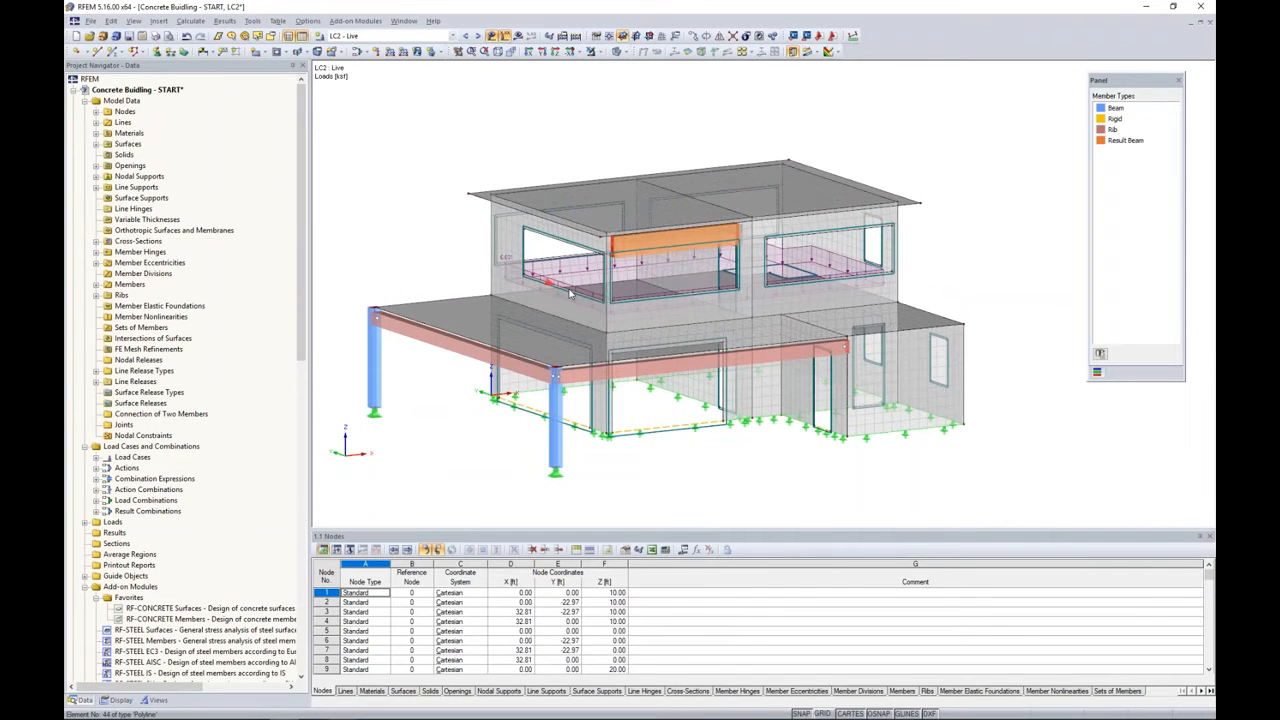
{"action": "left_click", "coordinate": [478, 37]}
{"action": "middle_click_drag", "start_coordinate": [530, 195], "coordinate": [502, 200], "text": "ctrl"}
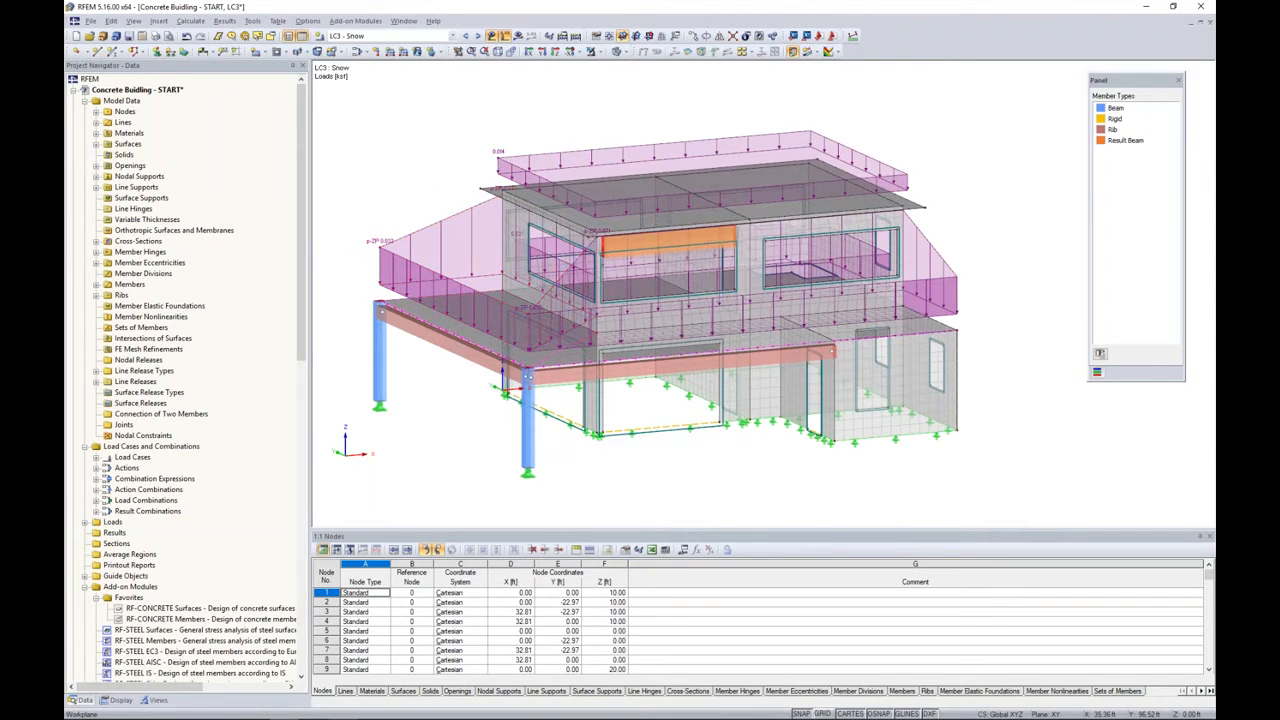
{"action": "middle_click_drag", "start_coordinate": [420, 192], "coordinate": [410, 170], "text": "ctrl"}
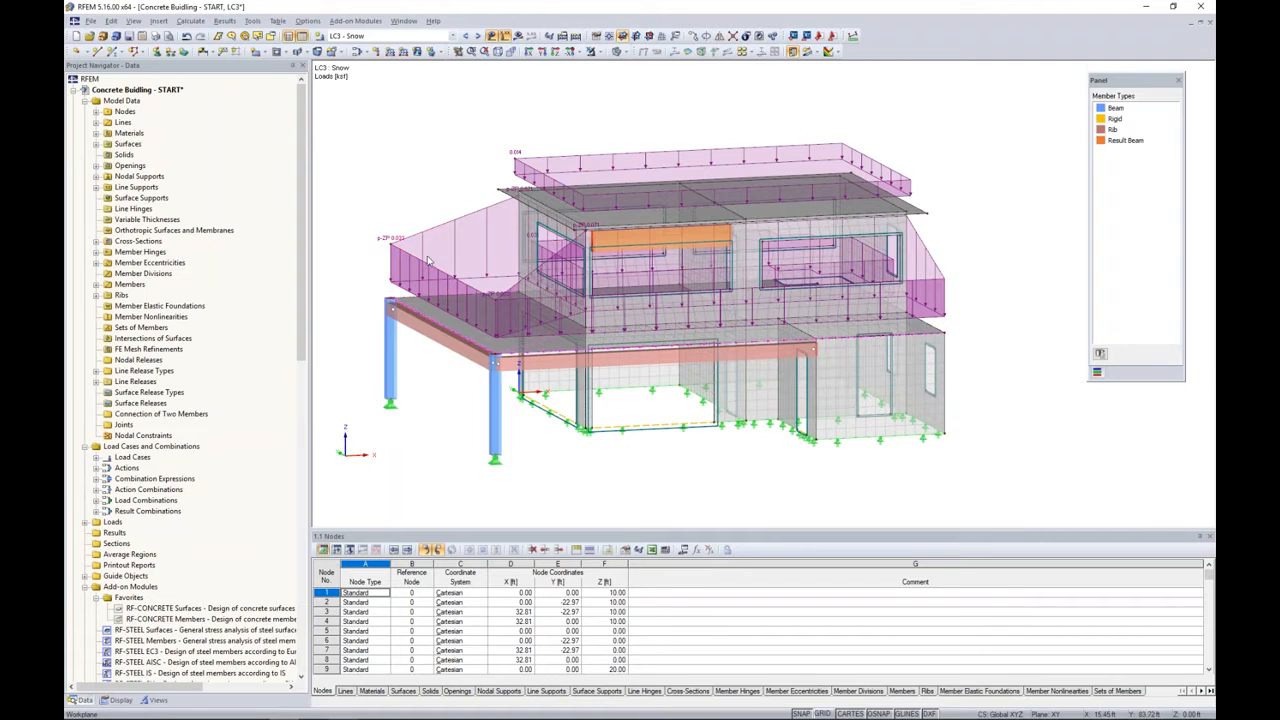
Examine the wall loads of LC4 Wind X and LC5 Wind Y from several sides of the building.
{"action": "left_click", "coordinate": [477, 36]}
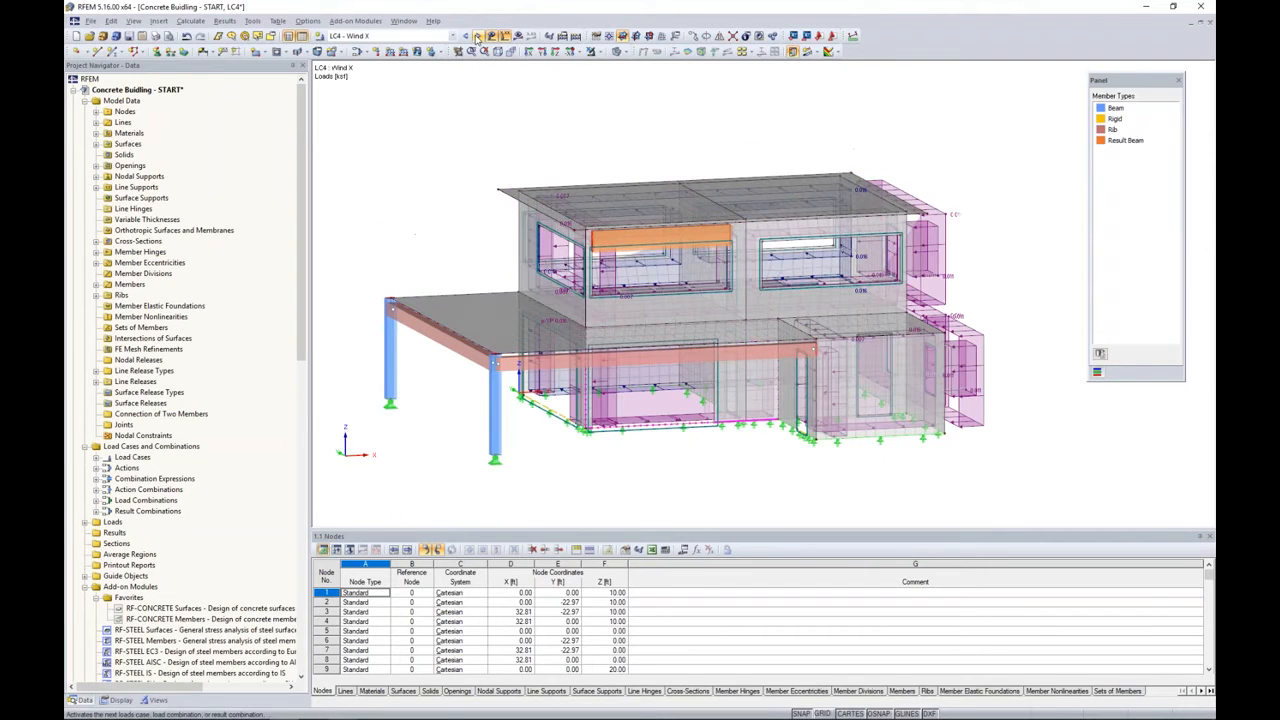
{"action": "middle_click_drag", "start_coordinate": [1040, 445], "coordinate": [950, 455], "text": "ctrl"}
{"action": "middle_click_drag", "start_coordinate": [1005, 414], "coordinate": [884, 421], "text": "ctrl"}
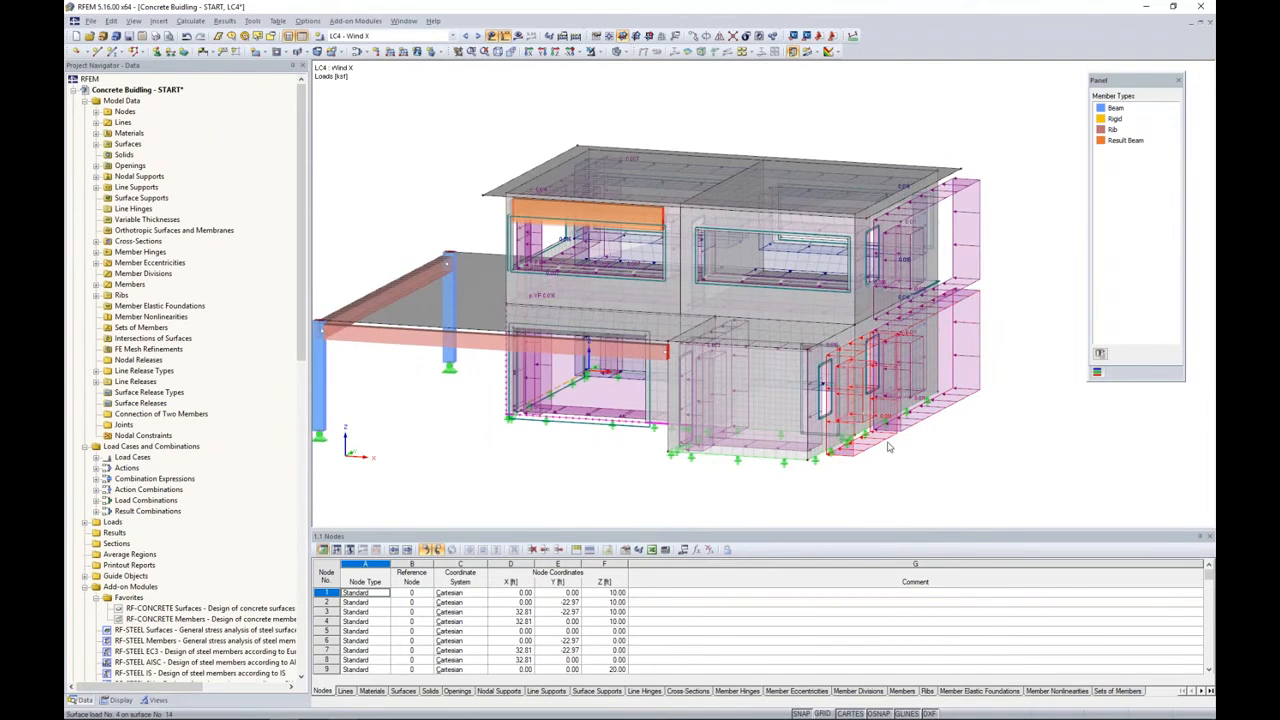
{"action": "middle_click_drag", "start_coordinate": [471, 447], "coordinate": [529, 443], "text": "ctrl"}
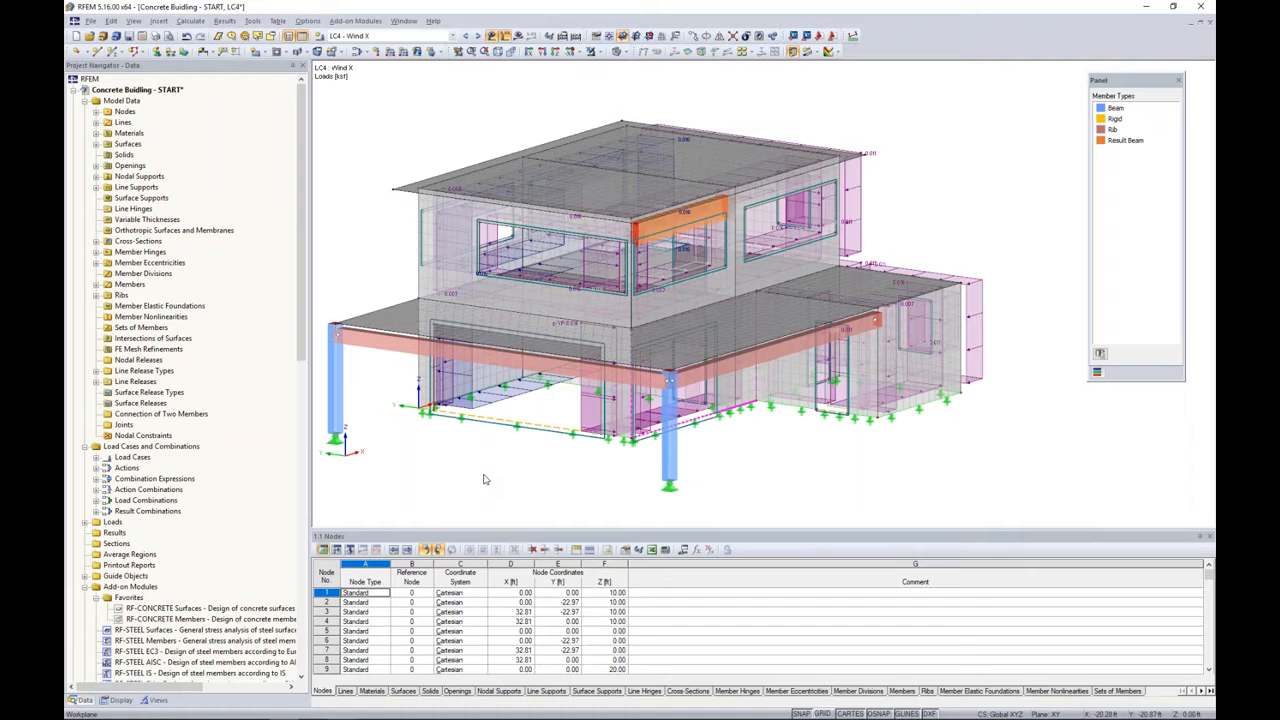
{"action": "left_click", "coordinate": [478, 36]}
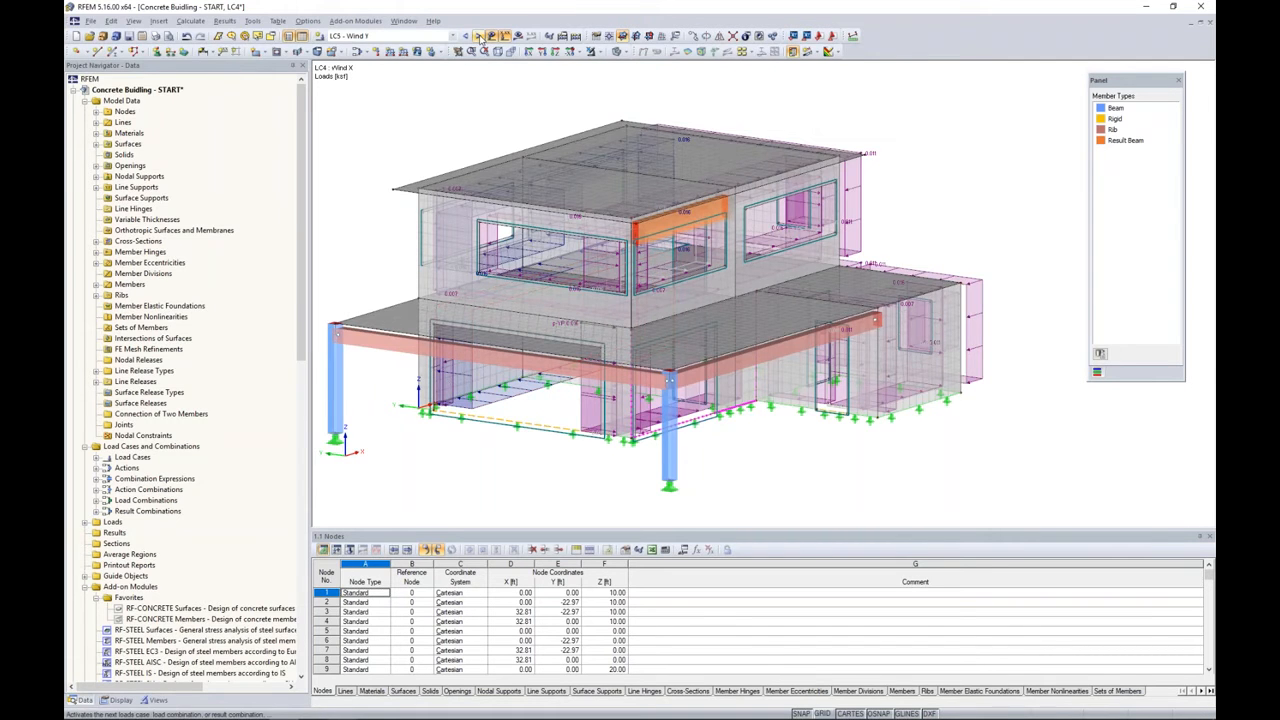
{"action": "middle_click_drag", "start_coordinate": [556, 243], "coordinate": [816, 236], "text": "ctrl"}
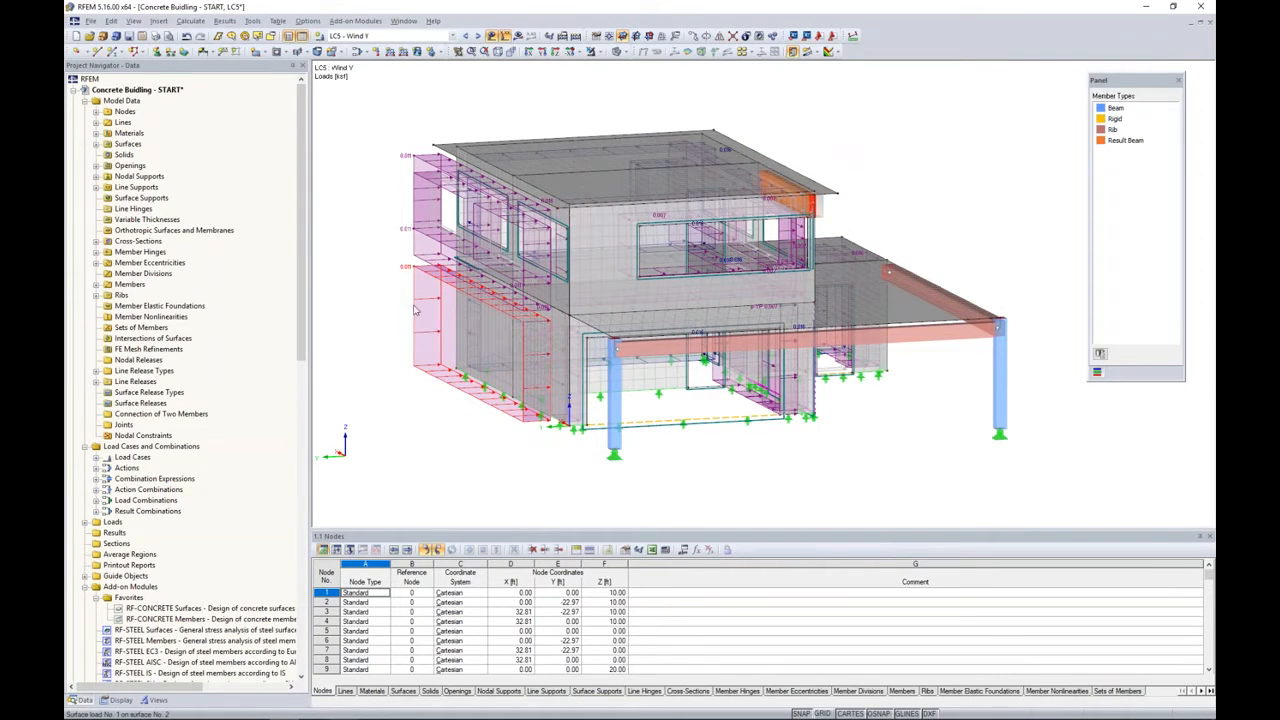
{"action": "middle_click_drag", "start_coordinate": [900, 450], "coordinate": [470, 442], "text": "ctrl"}
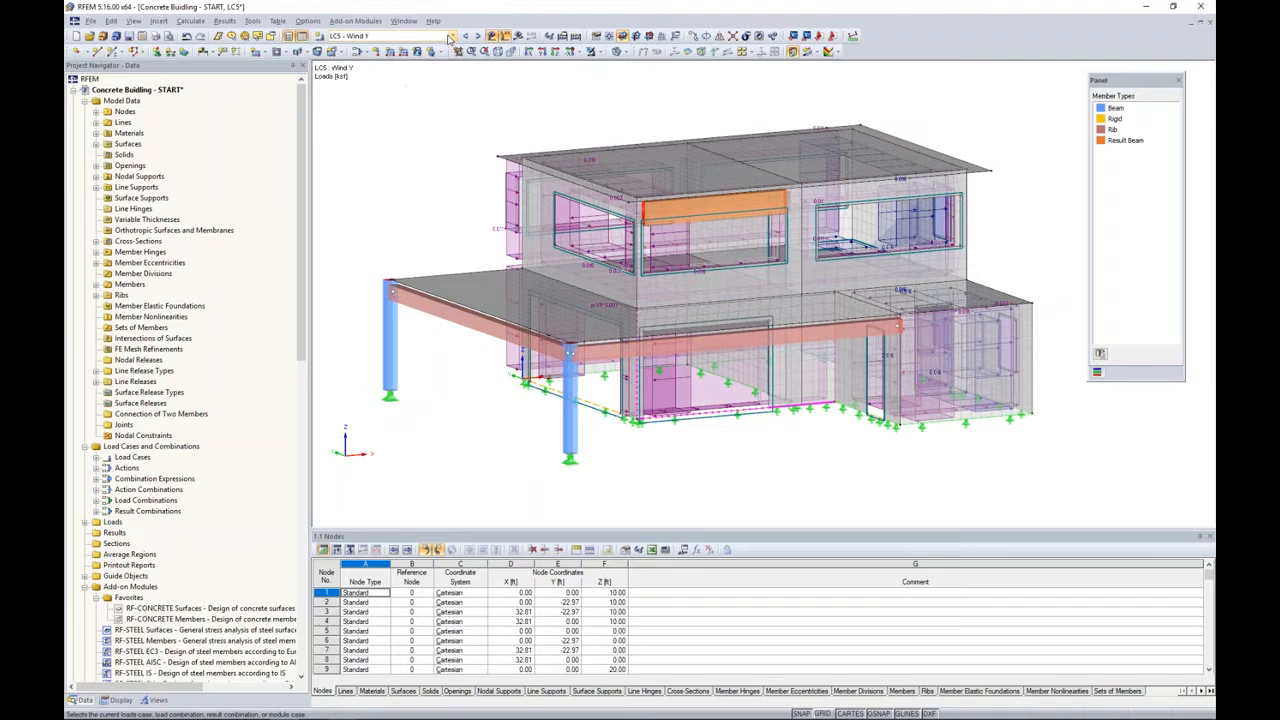
Review the full list of existing load combinations in the load cases and combinations settings, leaving it as it is.
{"action": "left_click", "coordinate": [358, 53]}
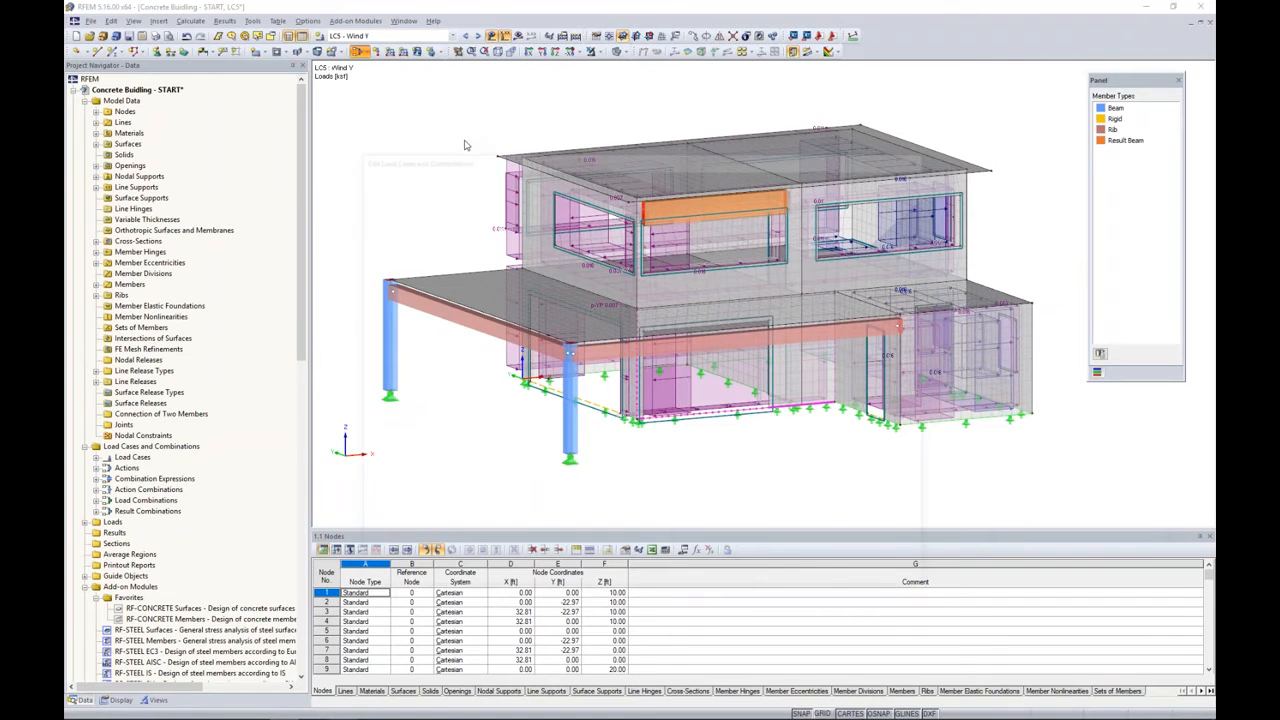
{"action": "left_click", "coordinate": [575, 176]}
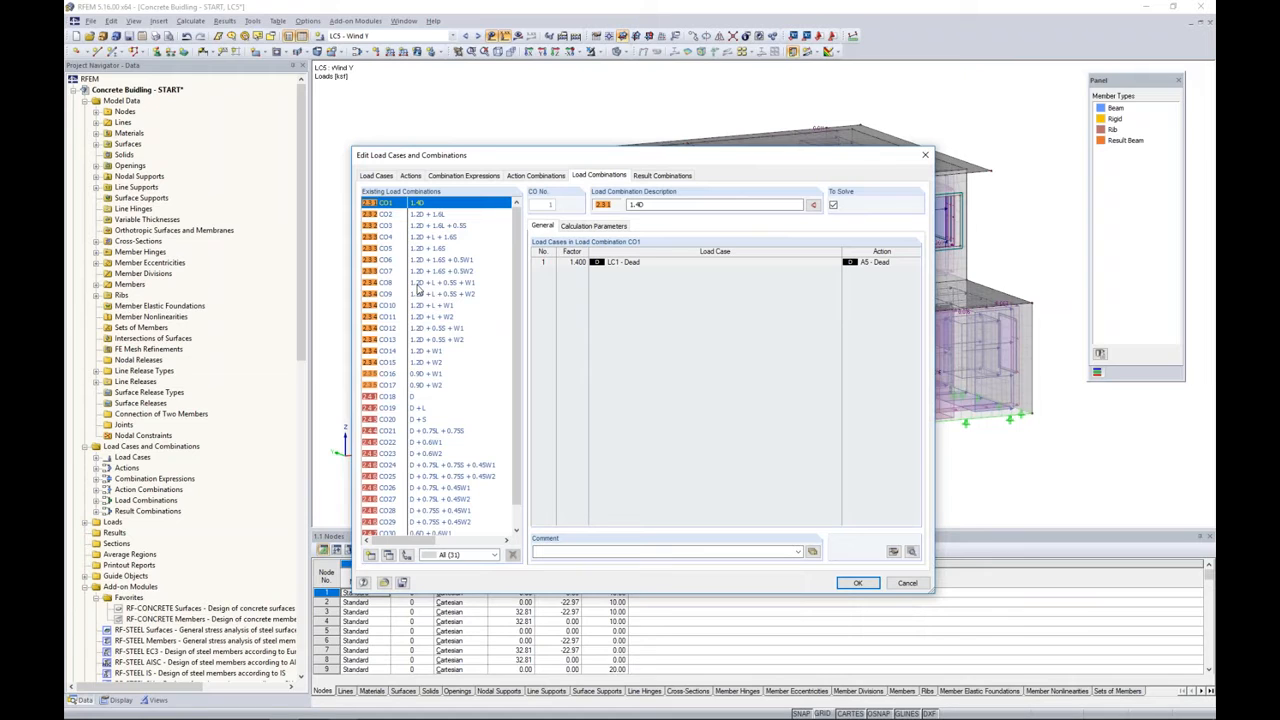
{"action": "scroll", "coordinate": [418, 287], "scroll_direction": "down", "scroll_amount": 1}
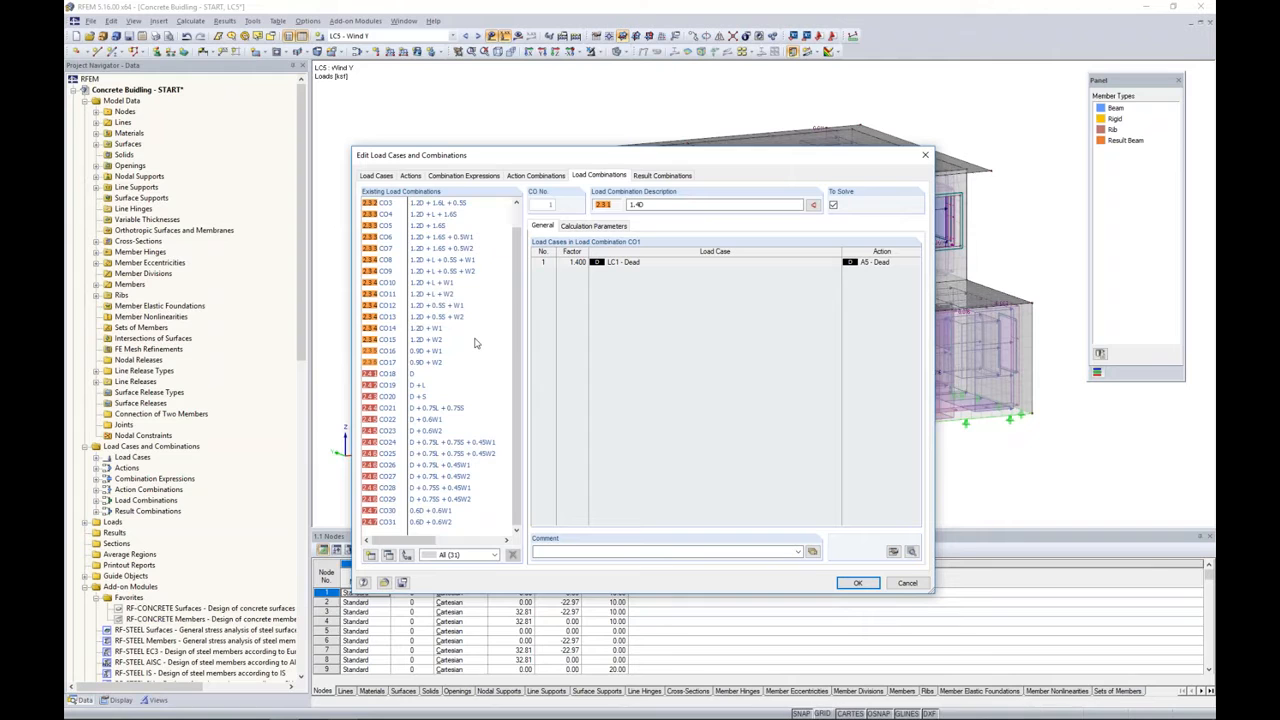
{"action": "left_click", "coordinate": [857, 583]}
Display the combined loads of CO12 and step through the following load combinations, finishing on CO15 - 1.2D + W2.
{"action": "left_click", "coordinate": [453, 37]}
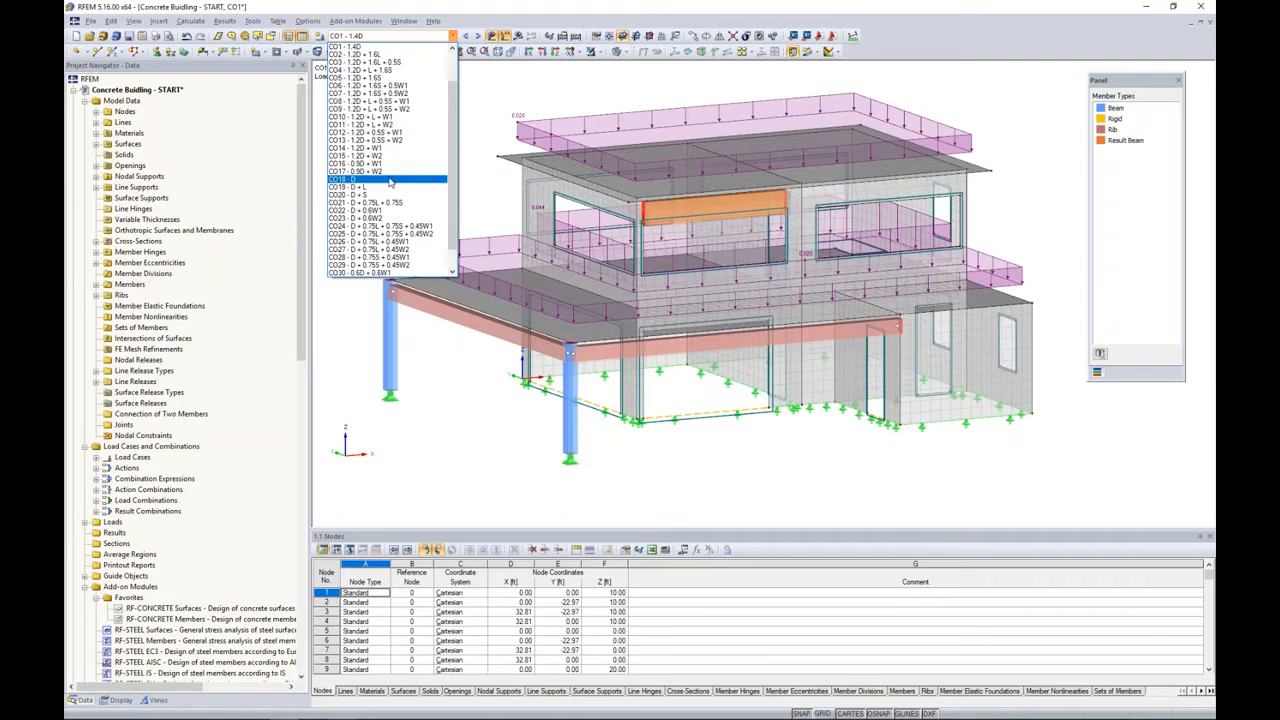
{"action": "left_click", "coordinate": [381, 133]}
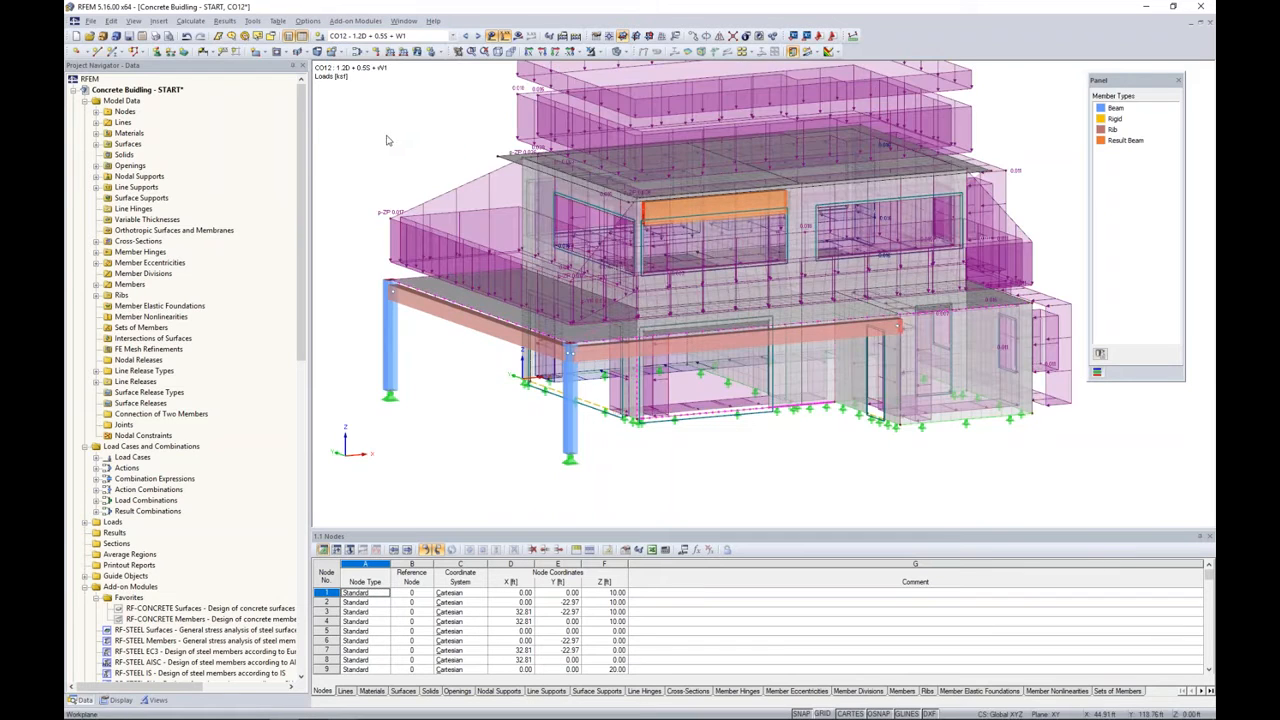
{"action": "left_click", "coordinate": [488, 54]}
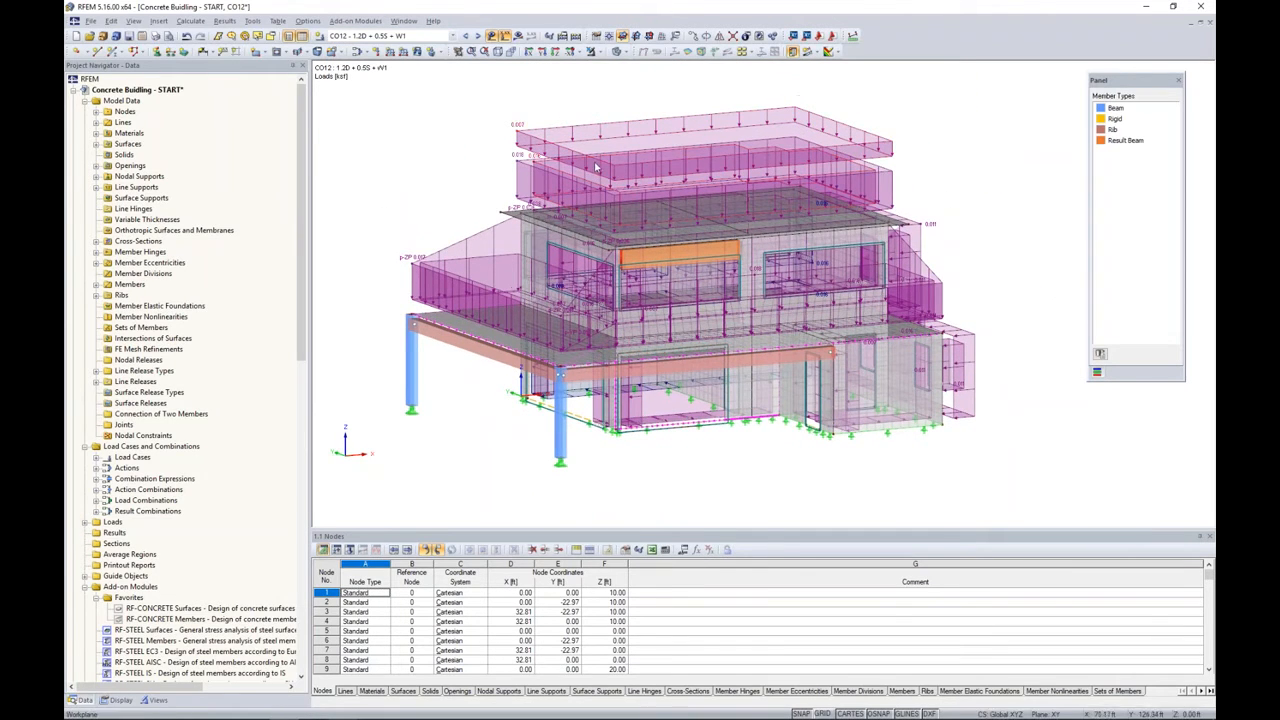
{"action": "left_click", "coordinate": [477, 36]}
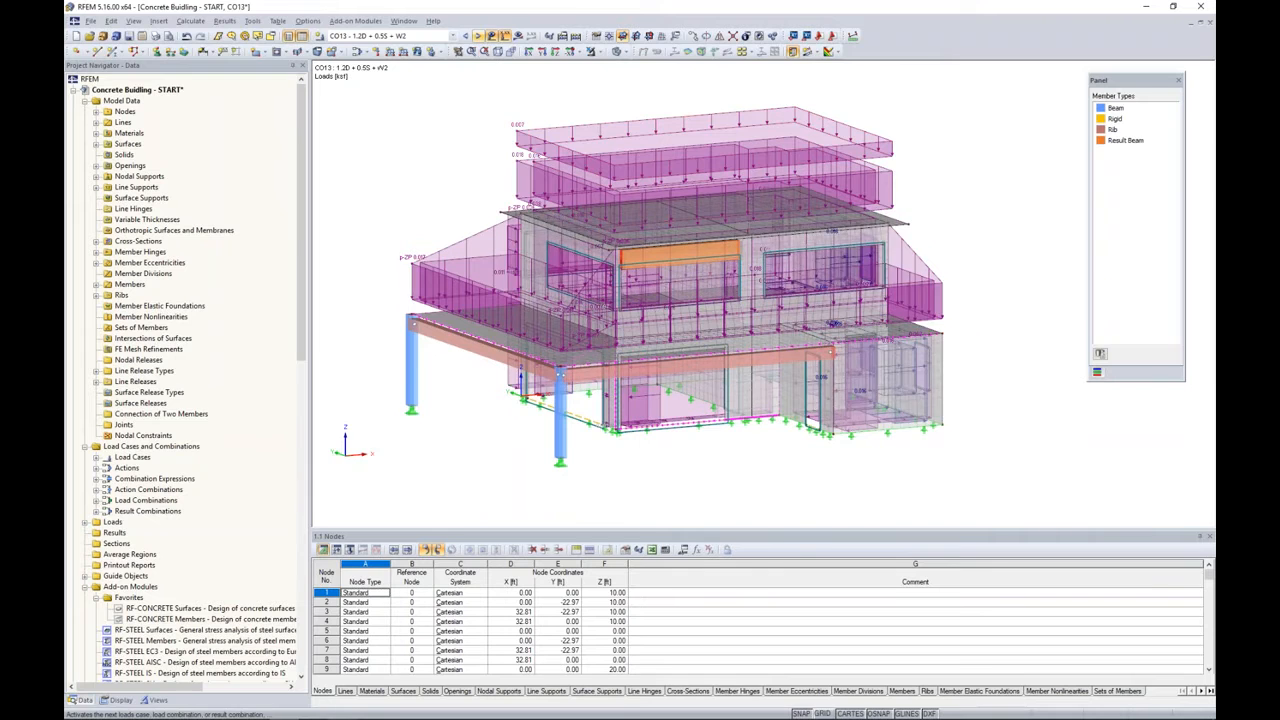
{"action": "left_click", "coordinate": [477, 36]}
{"action": "left_click", "coordinate": [477, 36]}
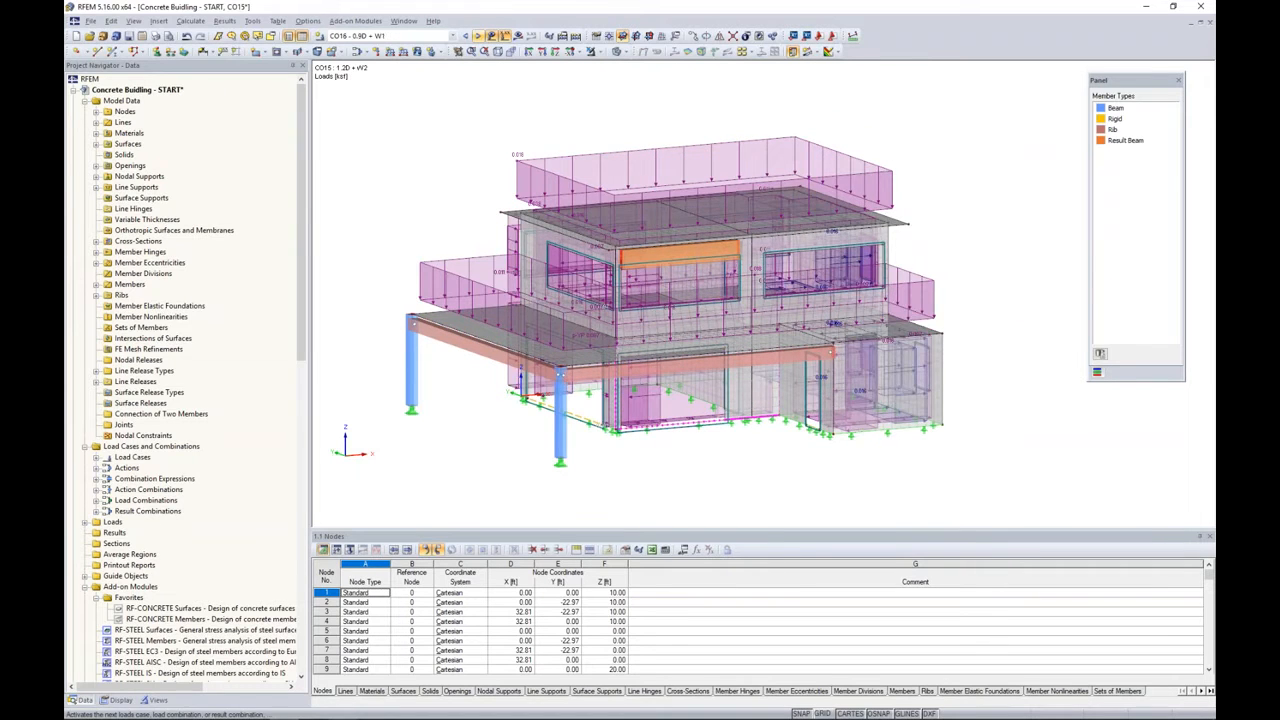
{"action": "left_click", "coordinate": [477, 36]}
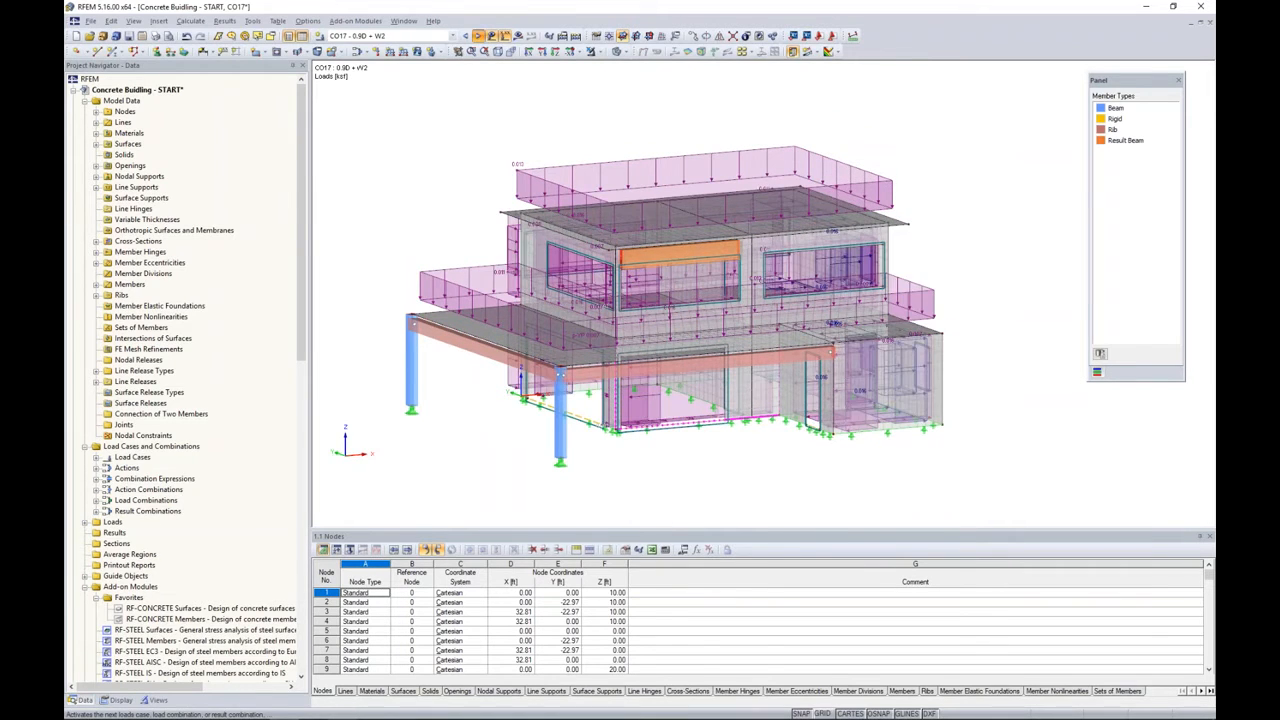
{"action": "left_click", "coordinate": [477, 36]}
{"action": "left_click", "coordinate": [465, 38]}
{"action": "left_click", "coordinate": [465, 38]}
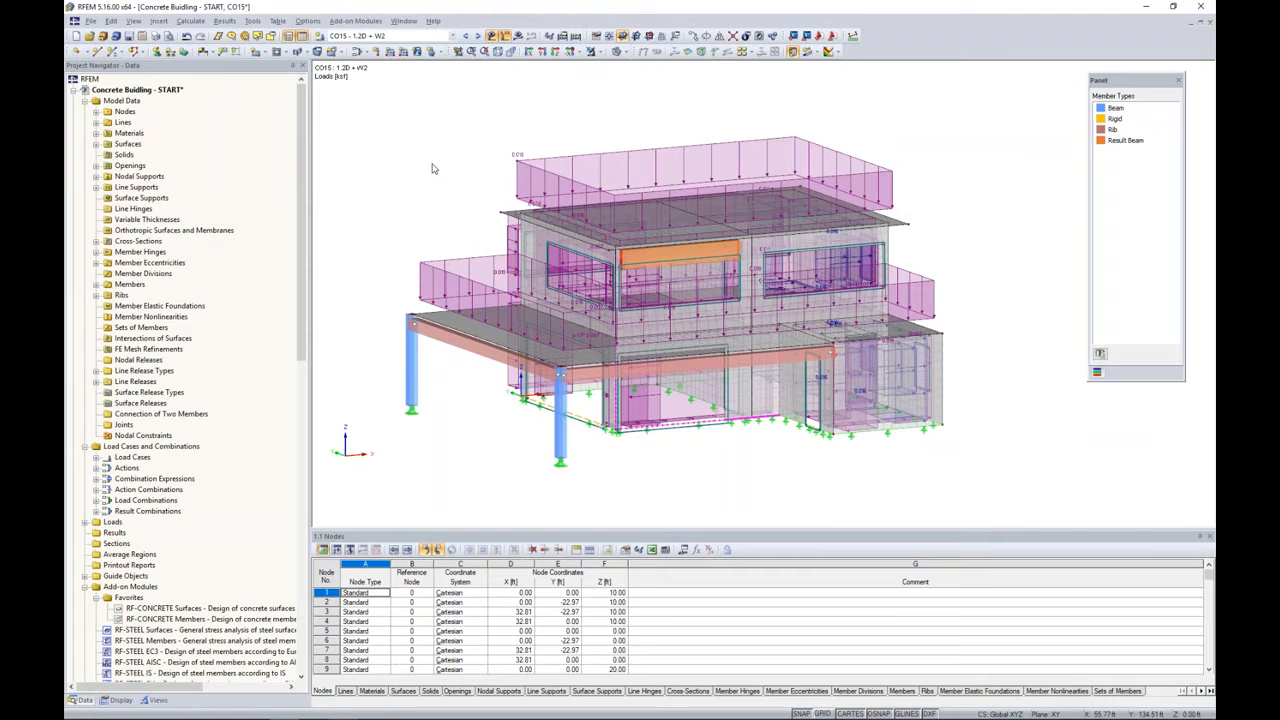
Hide the load display and calculate all results of the model.
{"action": "left_click", "coordinate": [491, 37]}
{"action": "left_click", "coordinate": [191, 21]}
{"action": "left_click", "coordinate": [208, 34]}
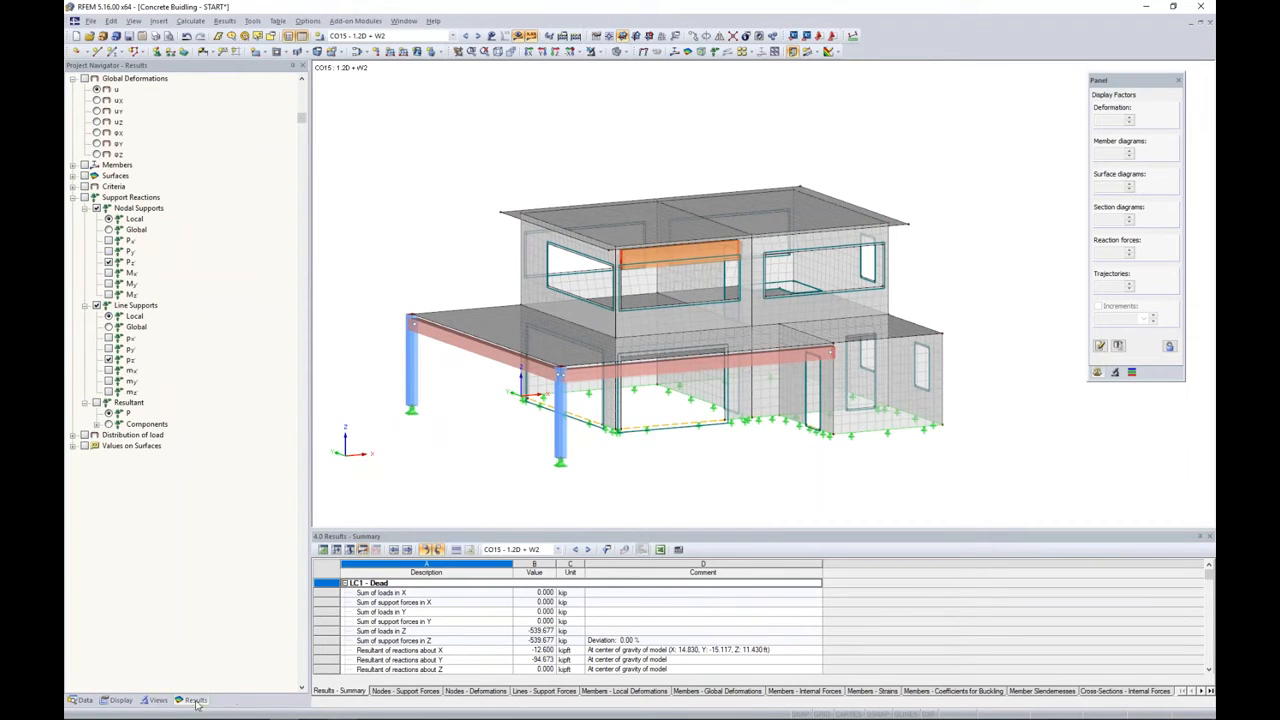
Show the global deformations u for CO15 and examine them with the model in the wireframe display.
{"action": "left_click", "coordinate": [86, 79]}
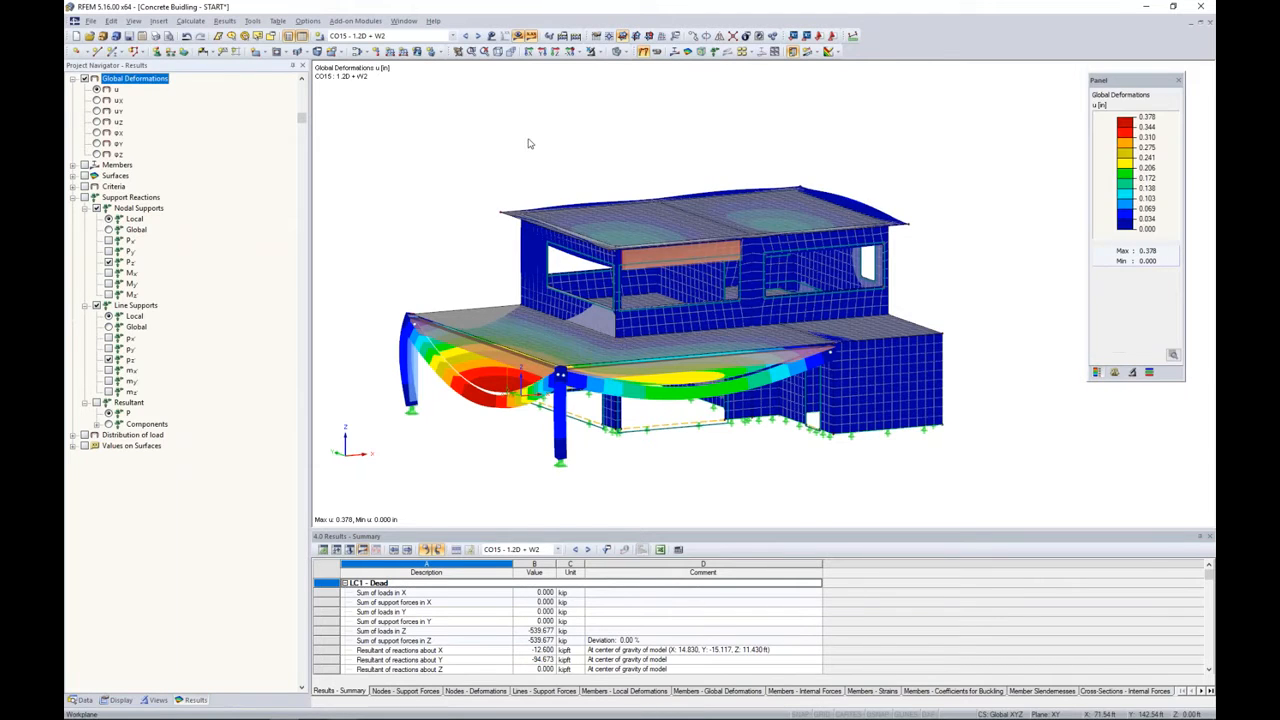
{"action": "left_click", "coordinate": [618, 51]}
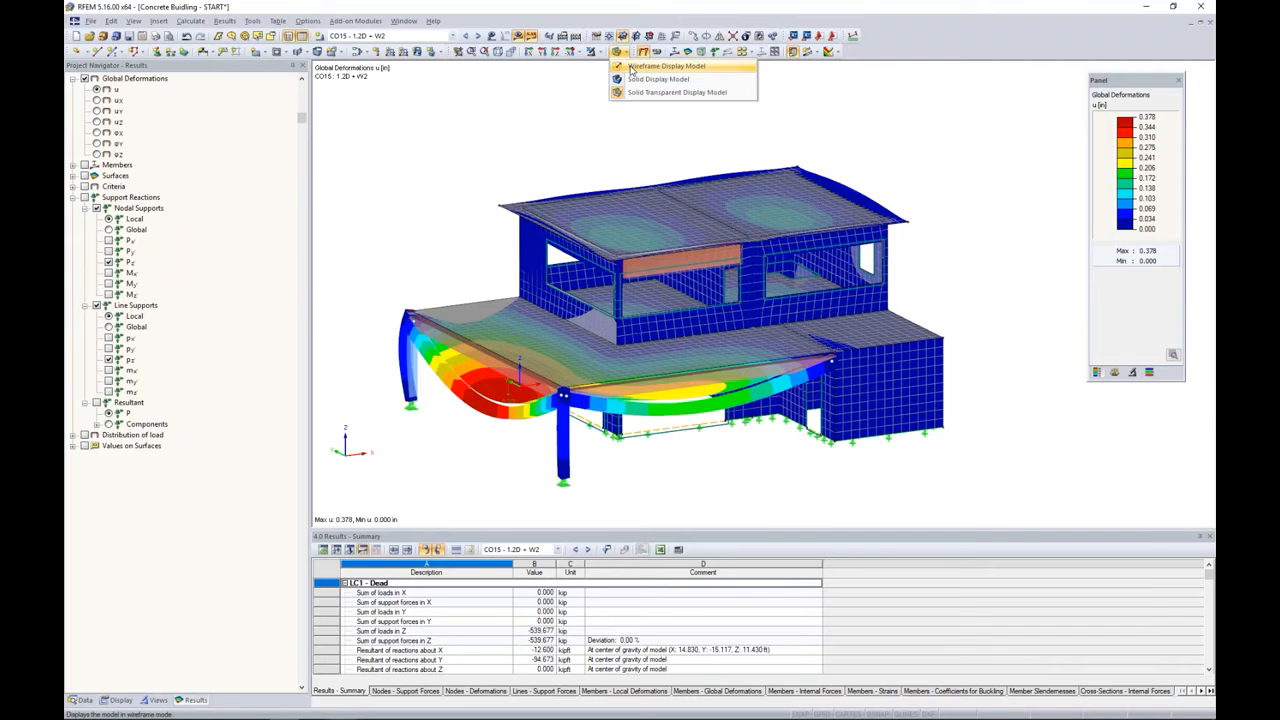
{"action": "left_click", "coordinate": [631, 67]}
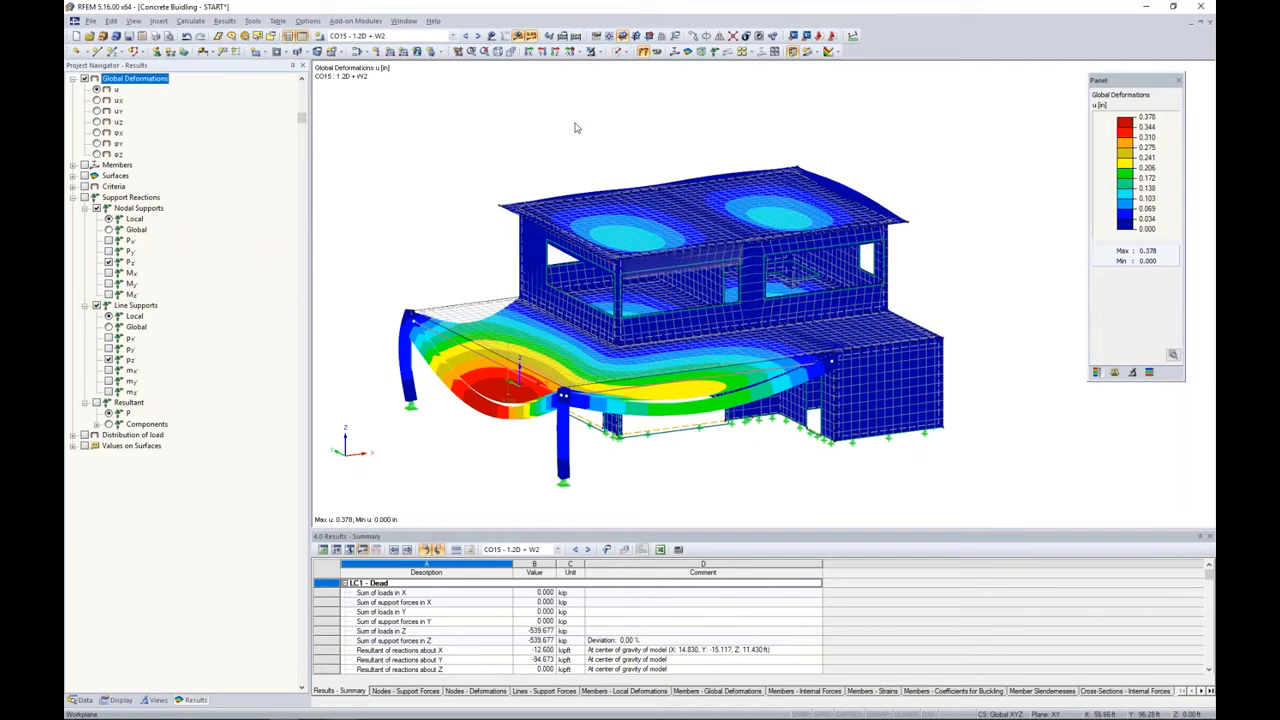
Step the displayed global deformations through the following load combinations, finishing on CO19 - D + L.
{"action": "left_click", "coordinate": [478, 35]}
{"action": "left_click", "coordinate": [478, 35]}
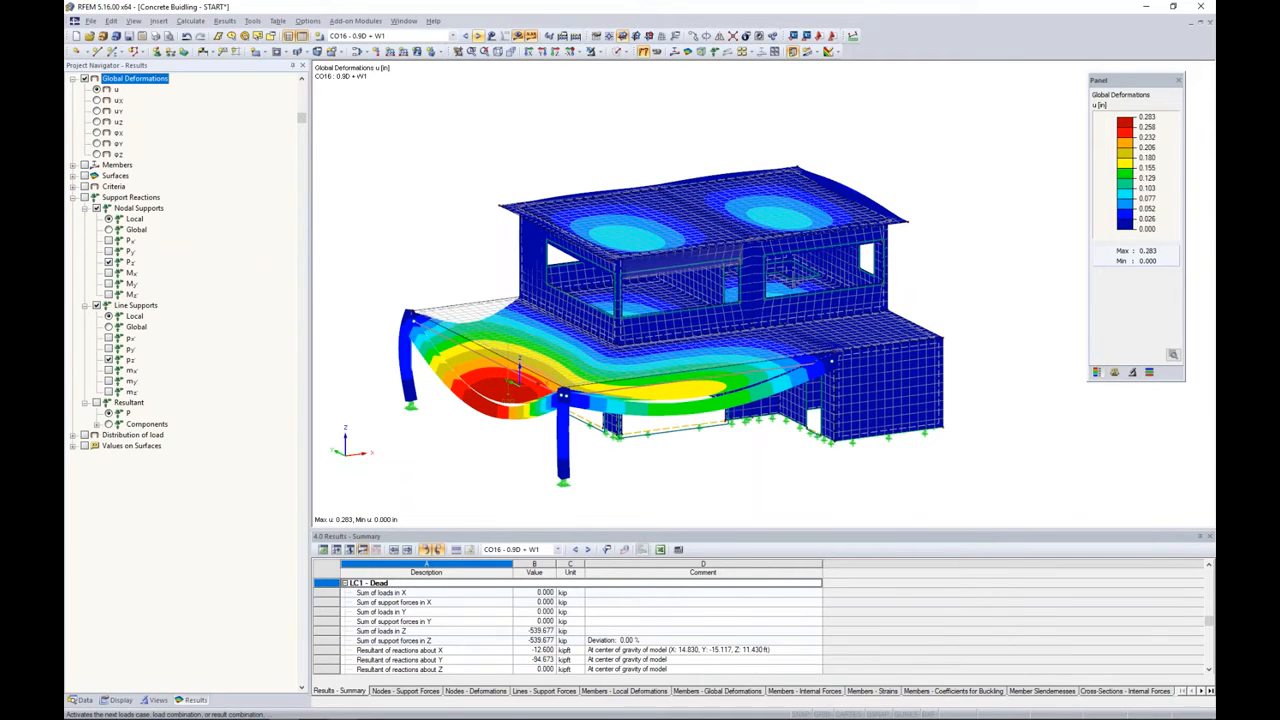
{"action": "left_click", "coordinate": [478, 35]}
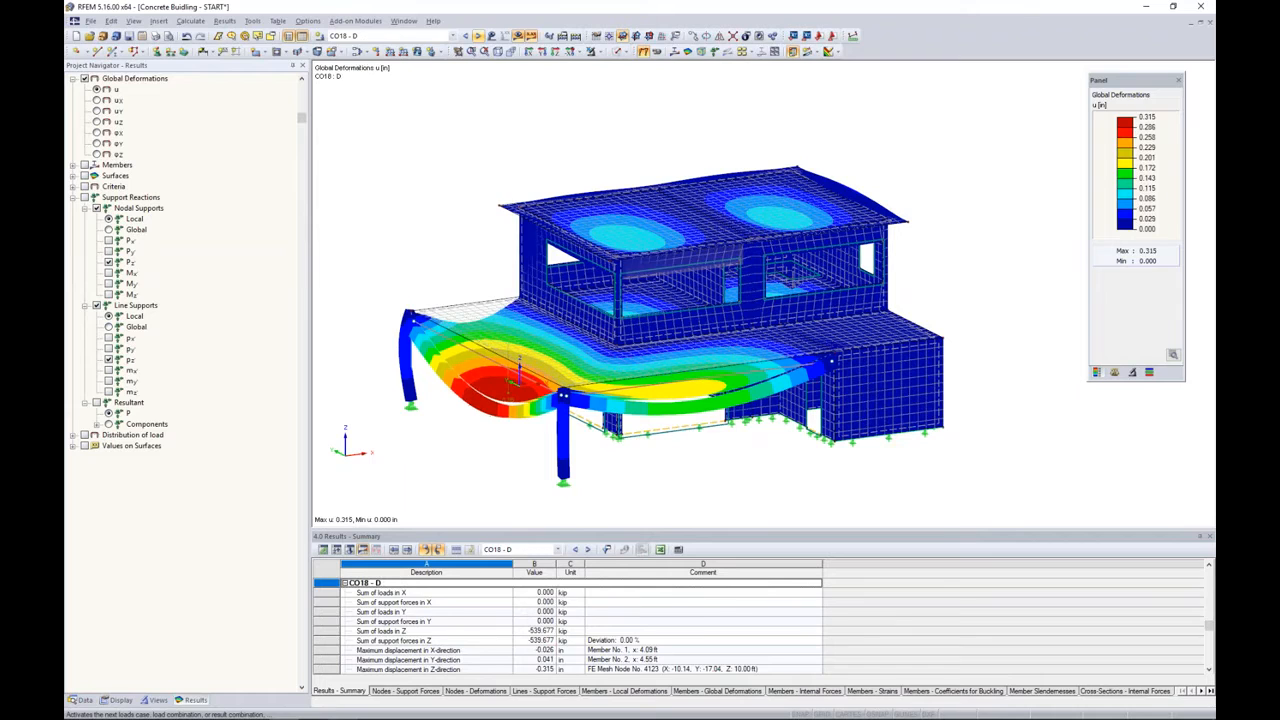
{"action": "left_click", "coordinate": [478, 35]}
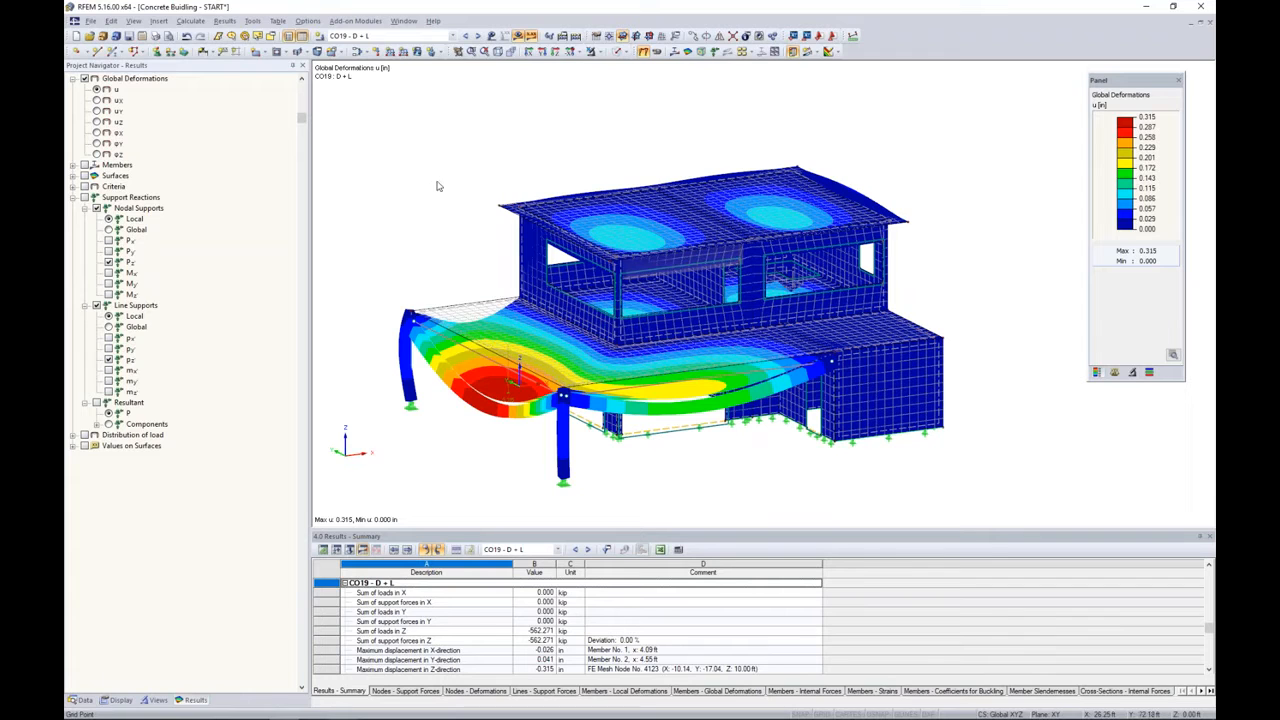
Hide the results to examine the undeformed terrace slab with its columns and edge ribs up close, and show the results again.
{"action": "left_click", "coordinate": [517, 36]}
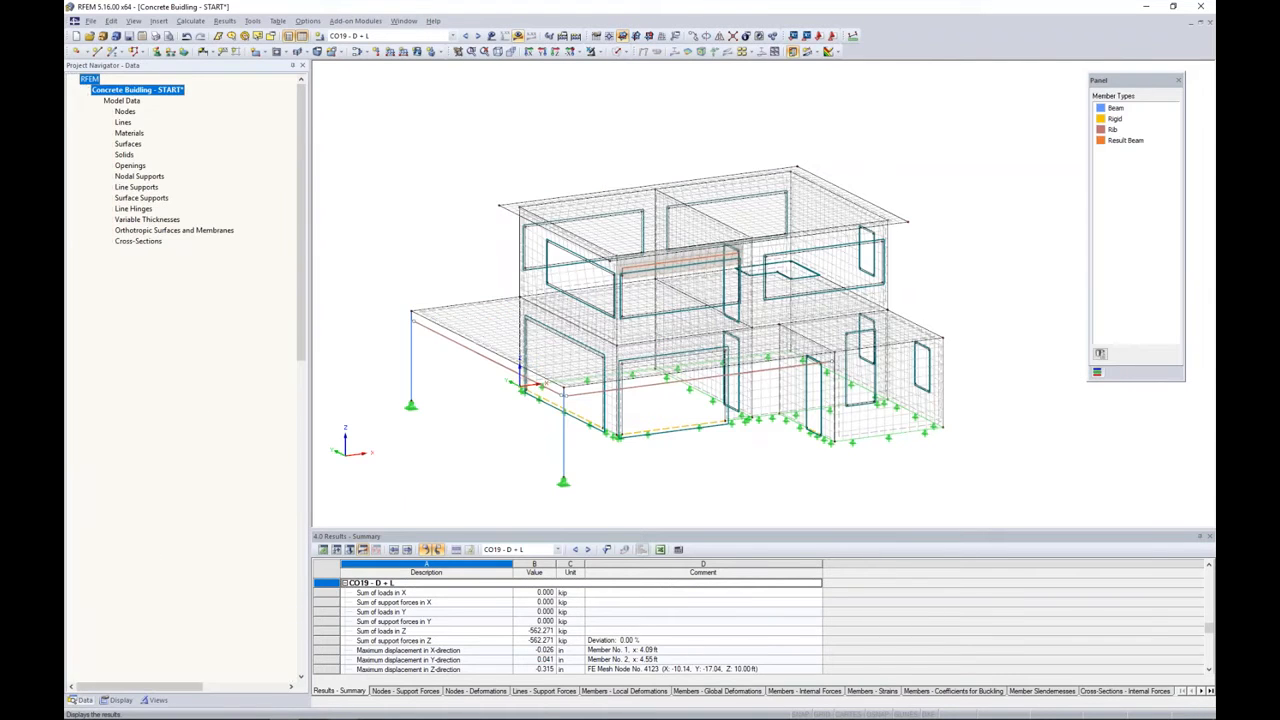
{"action": "middle_click_drag", "start_coordinate": [468, 286], "coordinate": [535, 270], "text": "ctrl"}
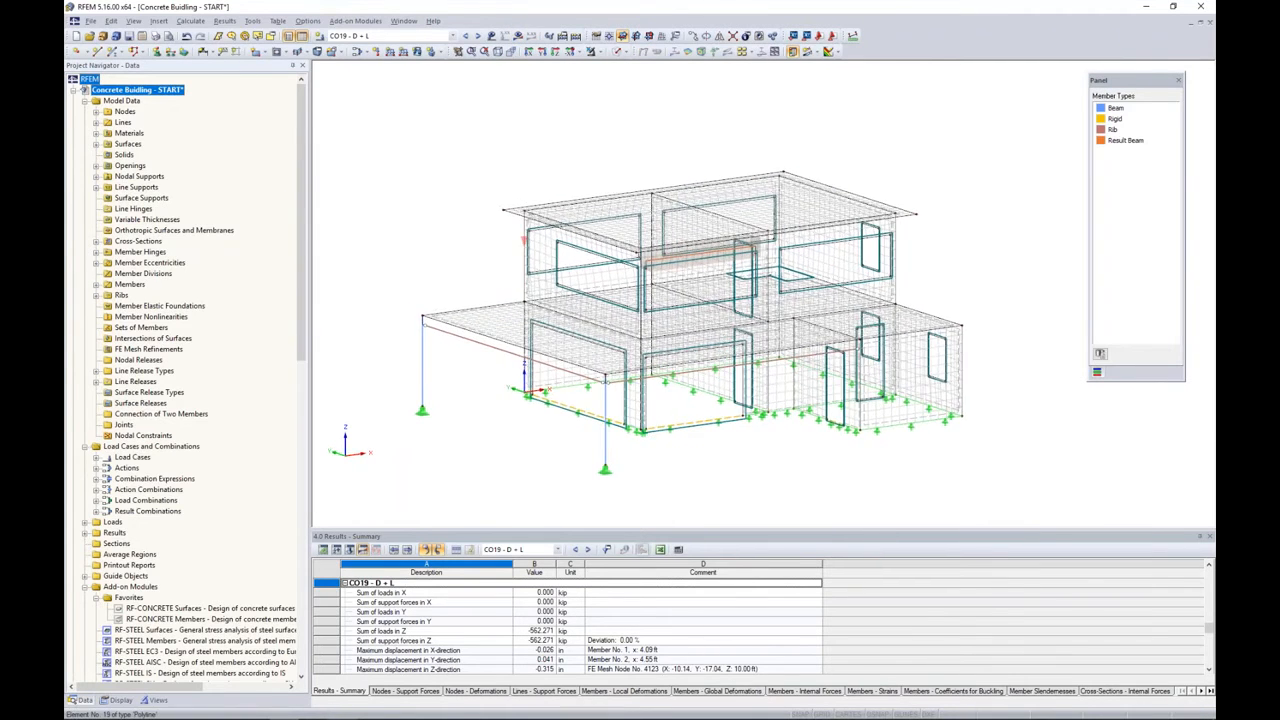
{"action": "scroll", "coordinate": [603, 323], "scroll_direction": "up", "scroll_amount": 4}
{"action": "scroll", "coordinate": [603, 323], "scroll_direction": "up", "scroll_amount": 1}
{"action": "middle_click_drag", "start_coordinate": [603, 323], "coordinate": [576, 272]}
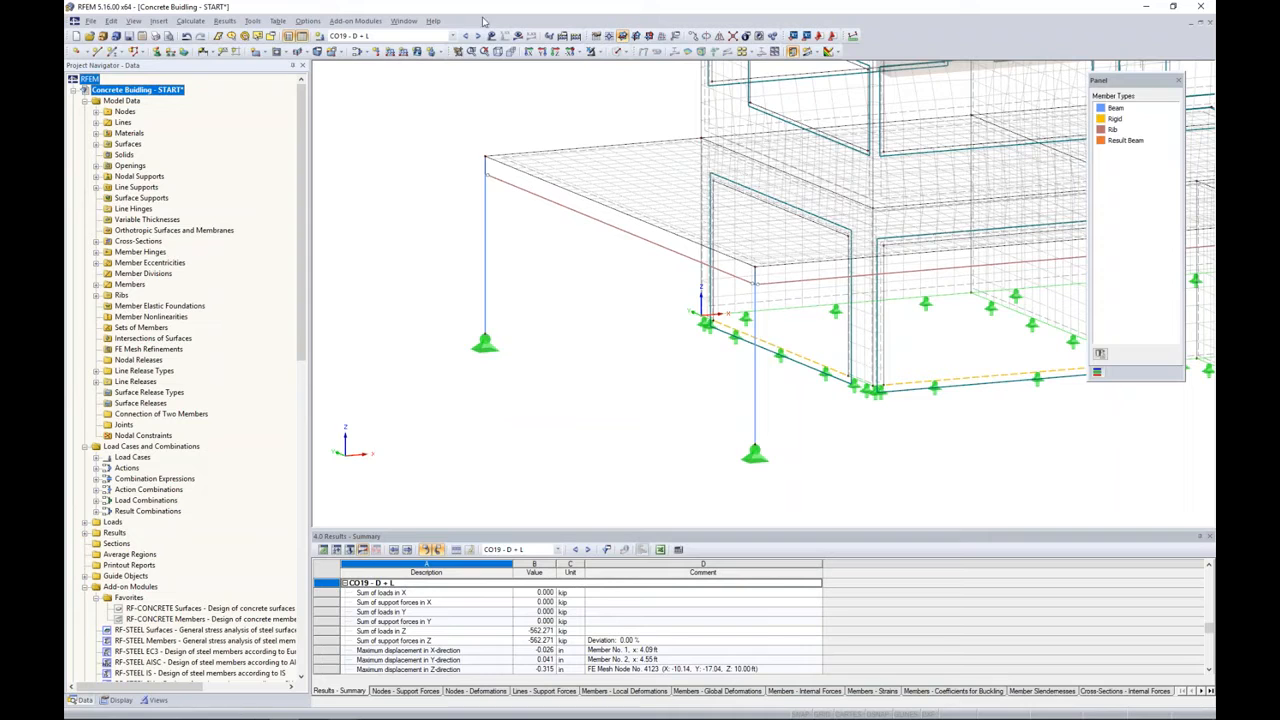
{"action": "left_click", "coordinate": [519, 36]}
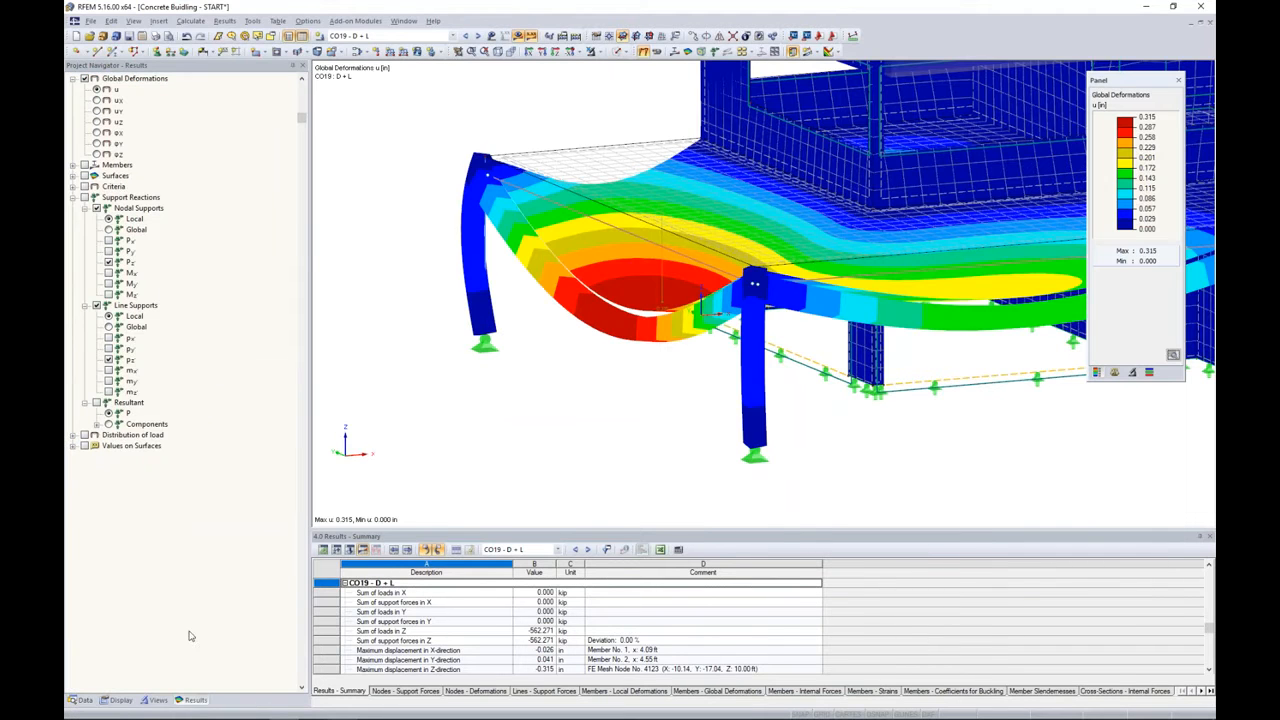
Turn on the member results for CO19 and compare the internal forces N, Vz and My on the terrace ribs and columns, finishing on My.
{"action": "left_click", "coordinate": [73, 167]}
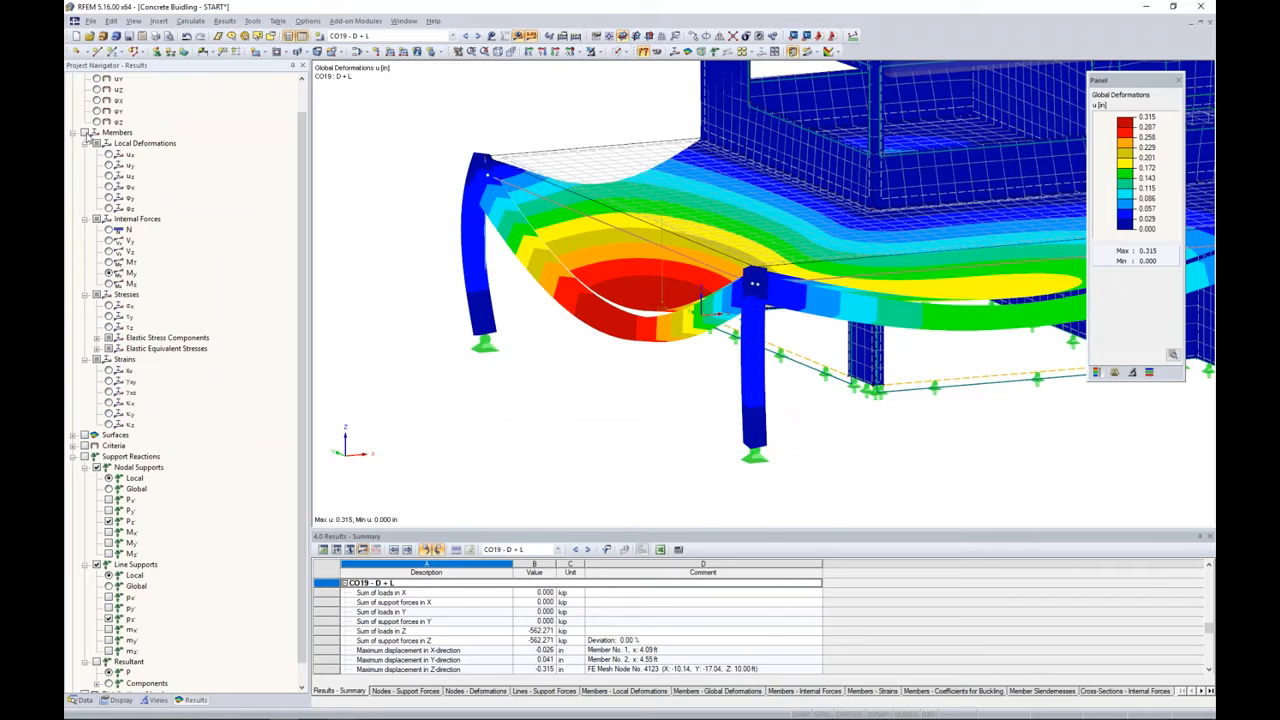
{"action": "left_click", "coordinate": [85, 132]}
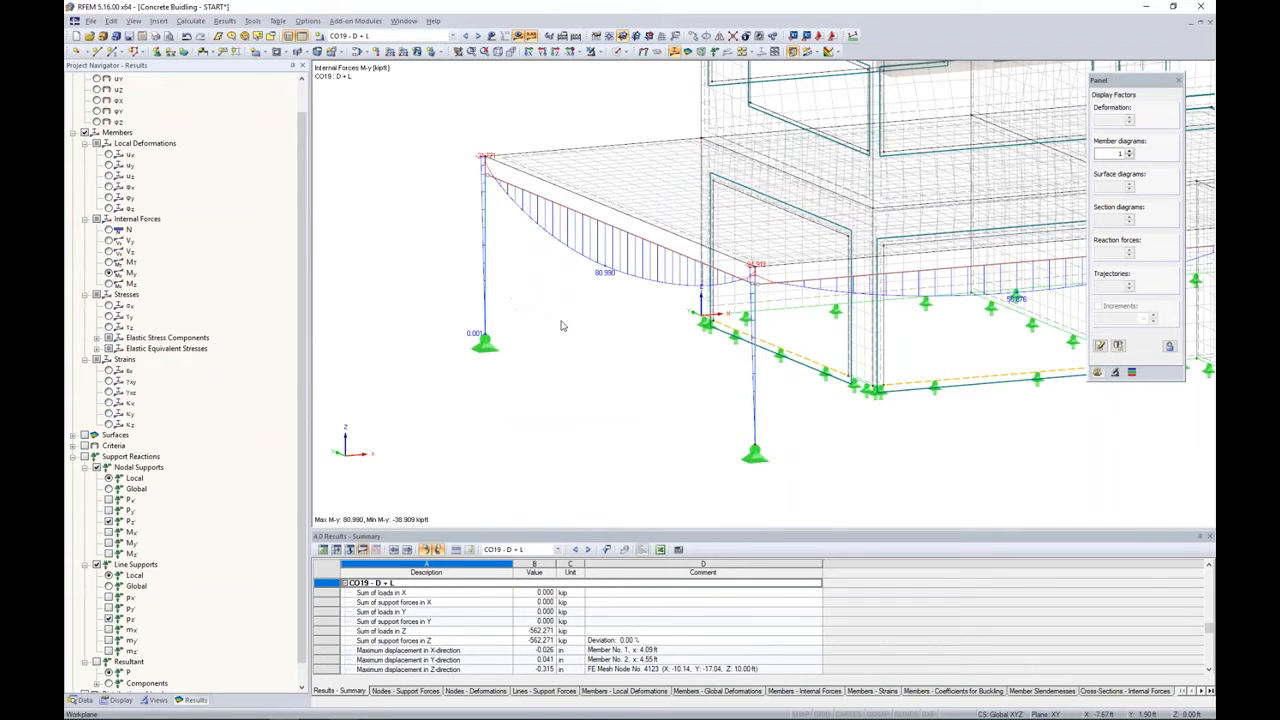
{"action": "scroll", "coordinate": [566, 337], "scroll_direction": "up", "scroll_amount": 1}
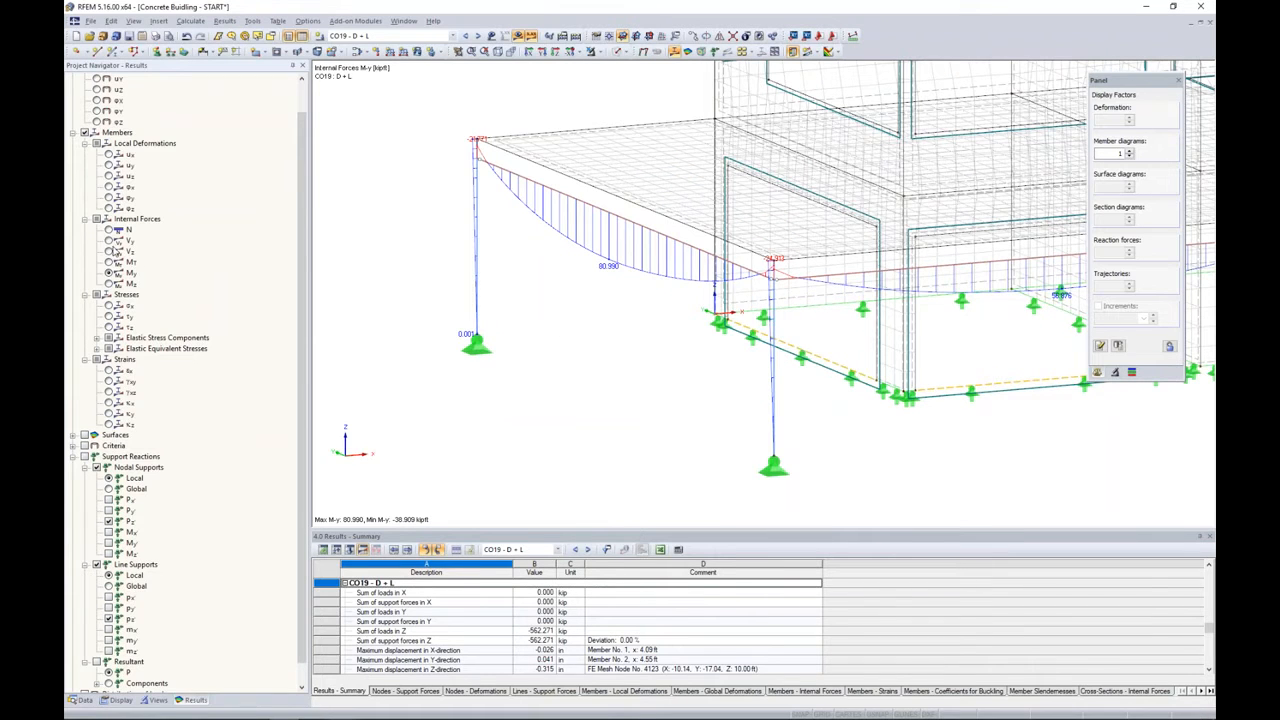
{"action": "left_click", "coordinate": [109, 230]}
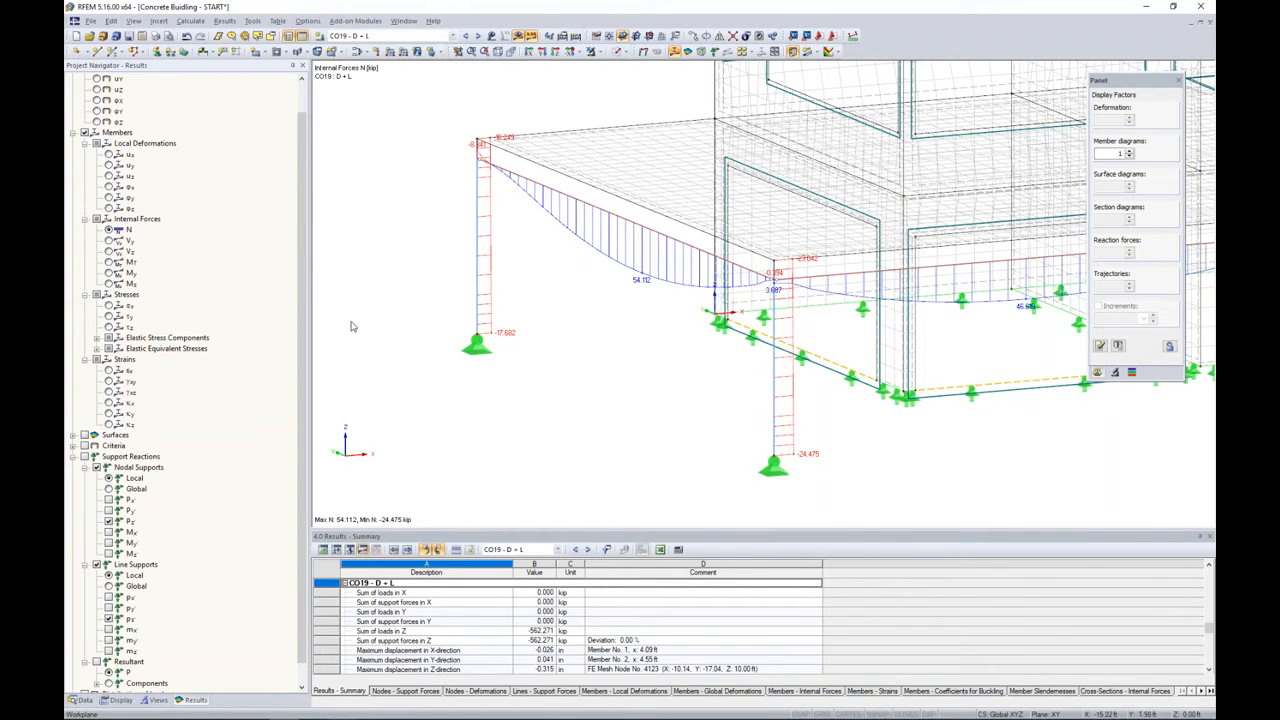
{"action": "left_click", "coordinate": [109, 251]}
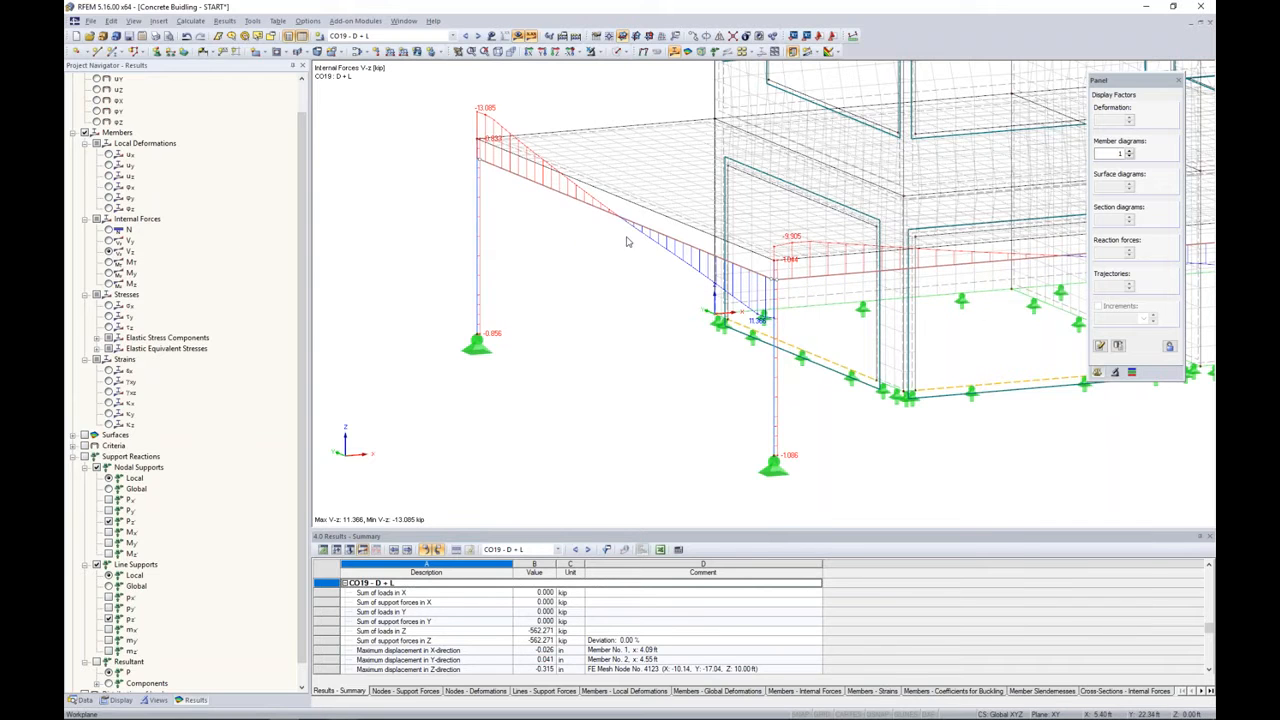
{"action": "middle_click_drag", "start_coordinate": [620, 277], "coordinate": [562, 284]}
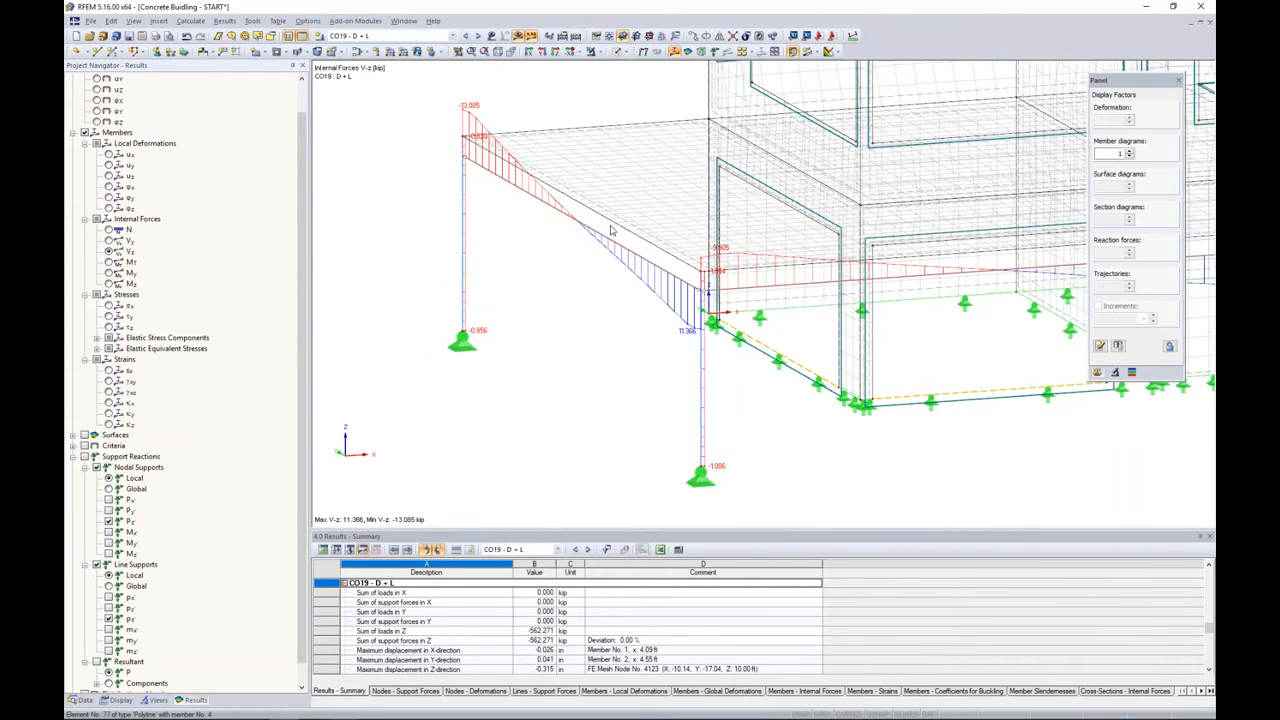
{"action": "left_click", "coordinate": [109, 272]}
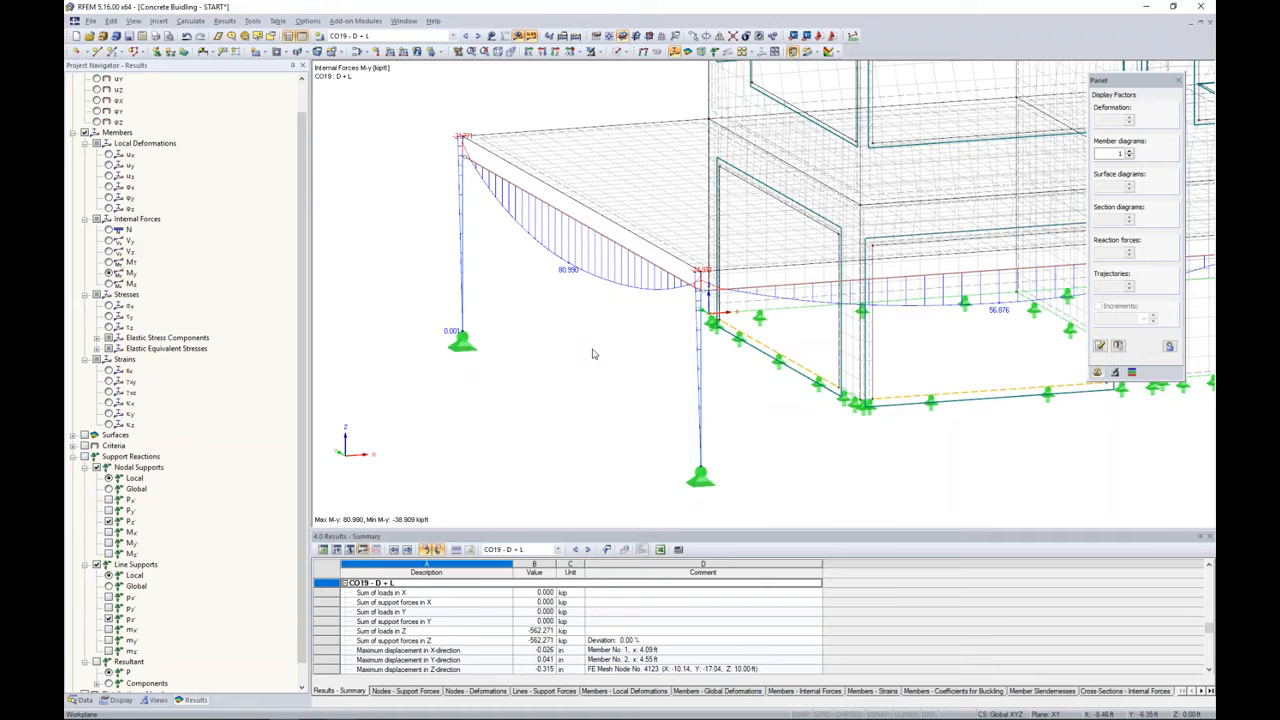
Open the result diagrams of the terrace rib between the columns, add N and Vz, review them up to CO21, and close the diagrams.
{"action": "right_click", "coordinate": [623, 250]}
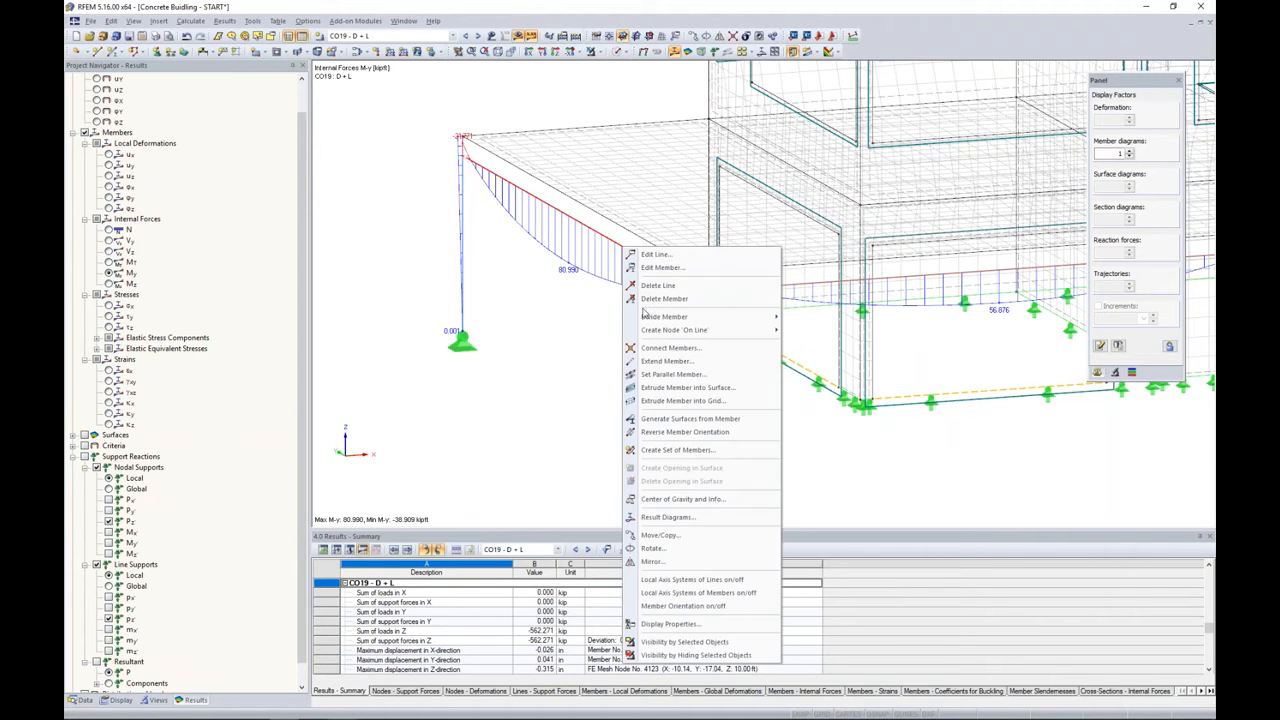
{"action": "left_click", "coordinate": [667, 519]}
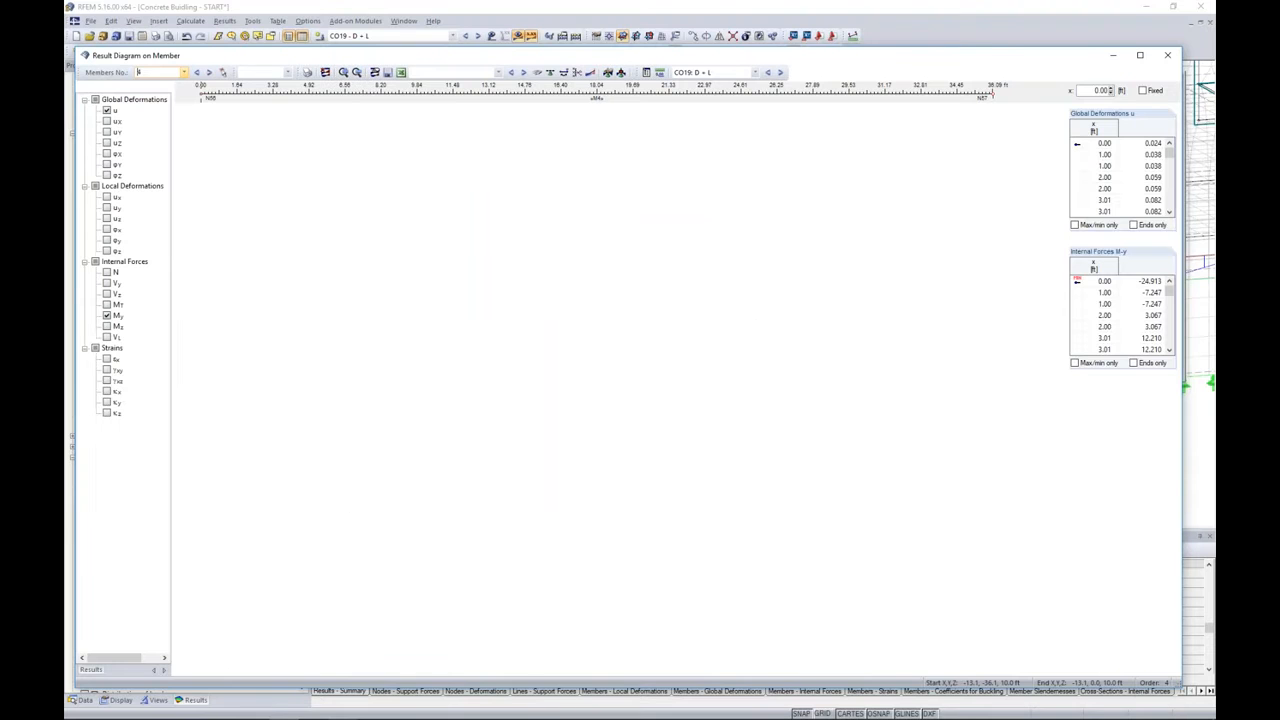
{"action": "left_click", "coordinate": [107, 272]}
{"action": "left_click", "coordinate": [107, 294]}
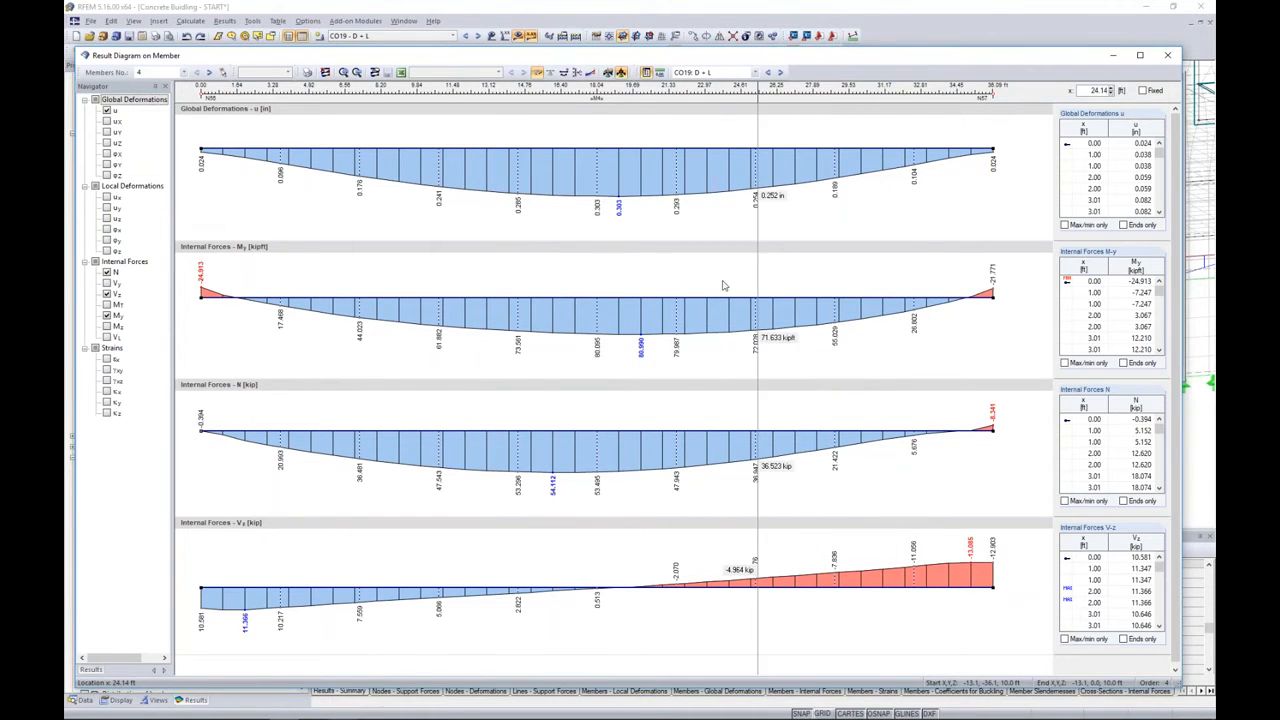
{"action": "left_click", "coordinate": [780, 73]}
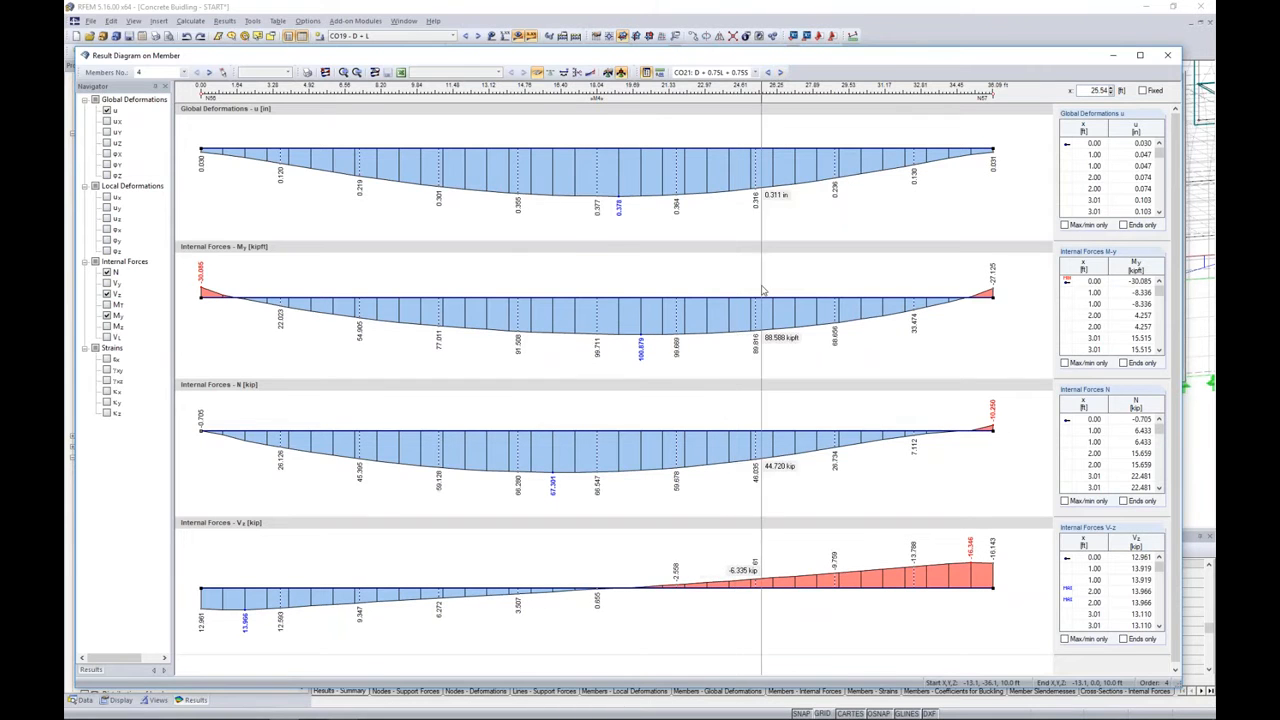
{"action": "left_click", "coordinate": [1169, 57]}
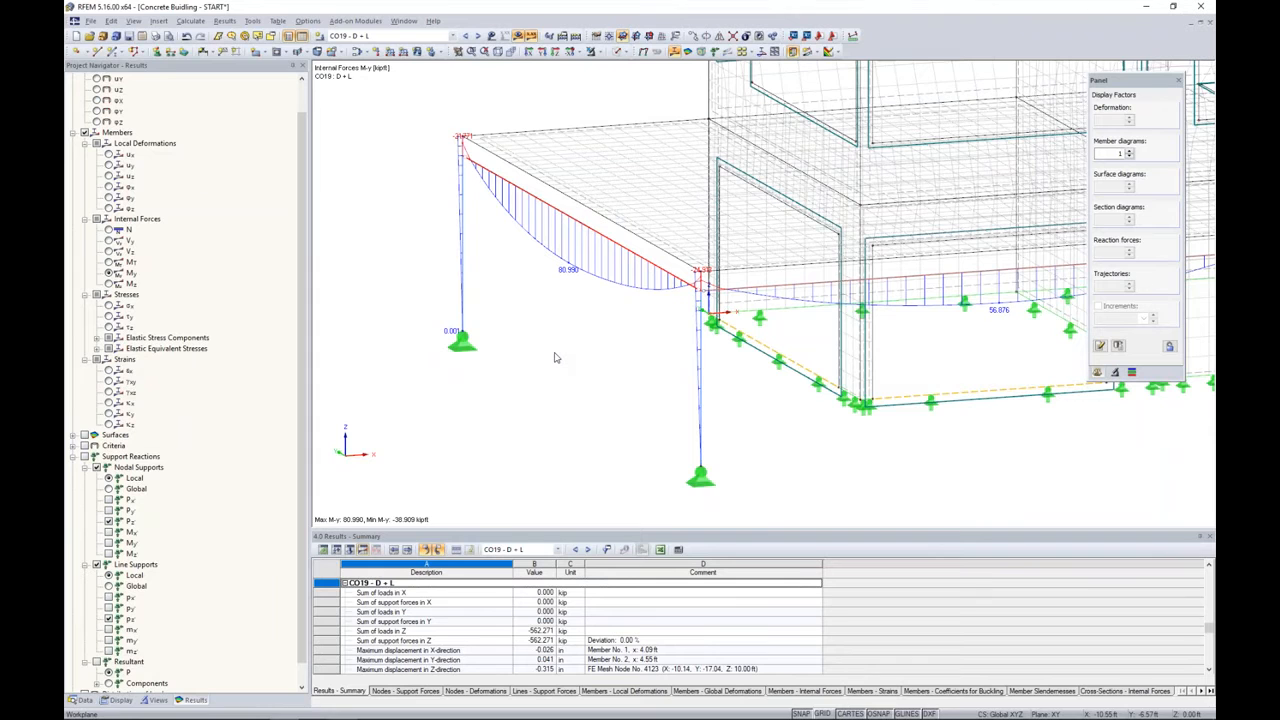
Isolate the result beam above the upper-storey front window using visibility by selected objects.
{"action": "scroll", "coordinate": [556, 357], "scroll_direction": "down", "scroll_amount": 2}
{"action": "middle_click_drag", "start_coordinate": [906, 138], "coordinate": [728, 209]}
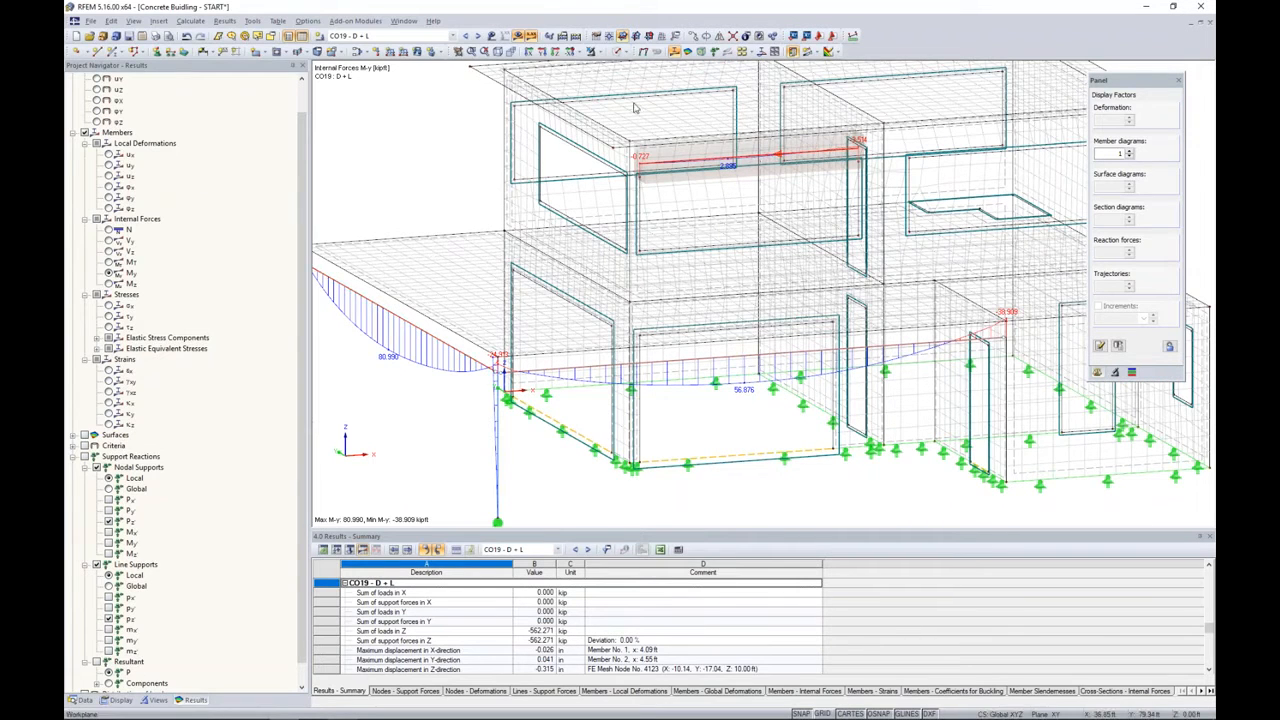
{"action": "left_click", "coordinate": [600, 56]}
{"action": "left_click", "coordinate": [609, 66]}
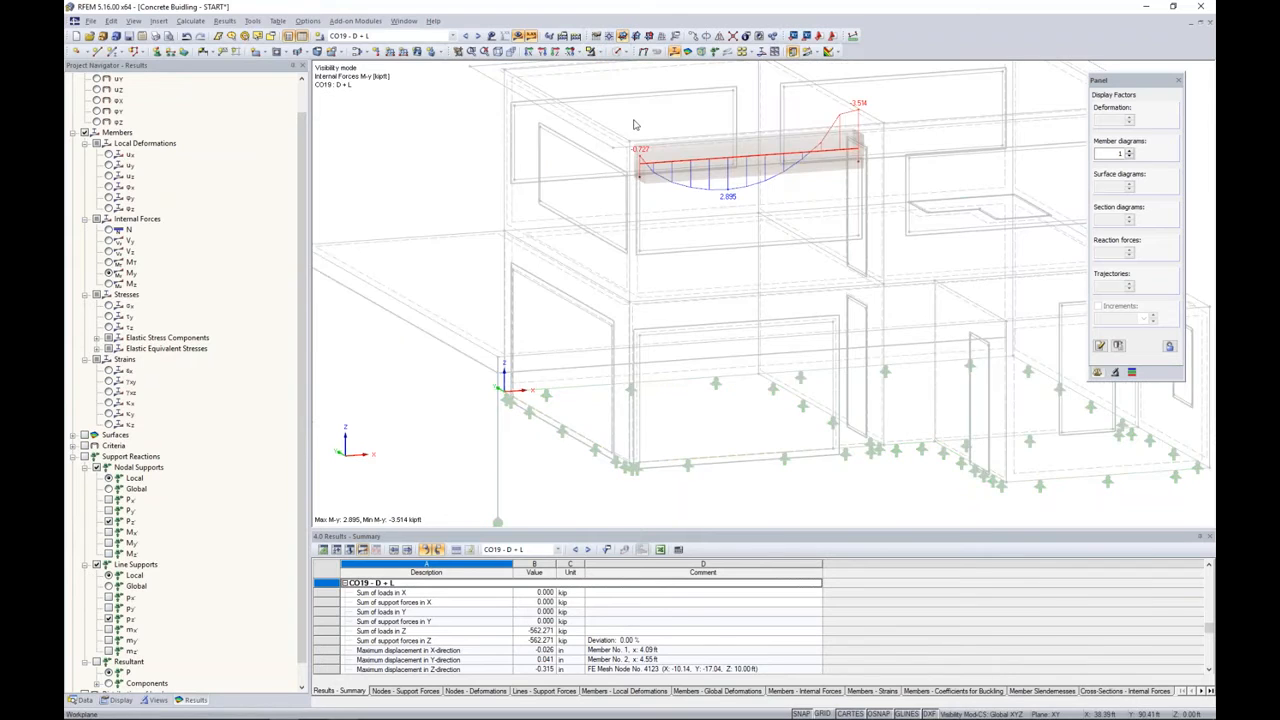
{"action": "middle_click_drag", "start_coordinate": [689, 242], "coordinate": [633, 291]}
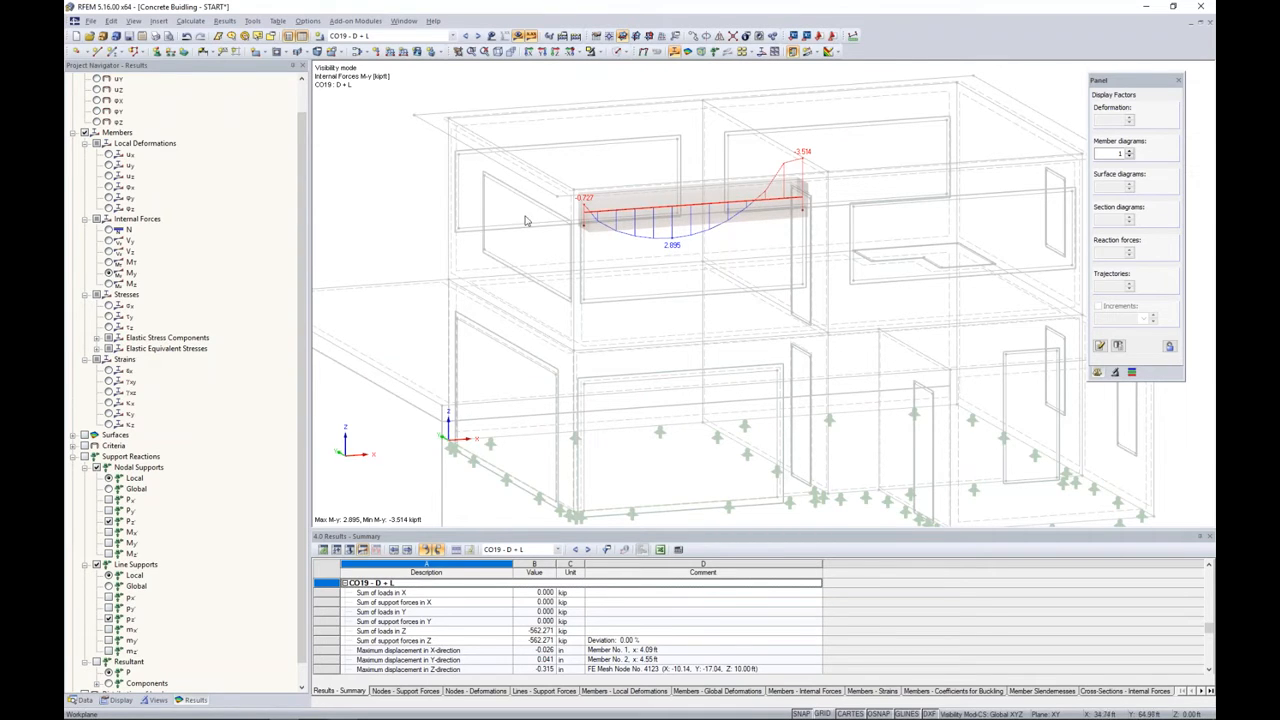
Compare the internal forces N and Vz on the isolated result beam and return to the moment My.
{"action": "left_click", "coordinate": [109, 230]}
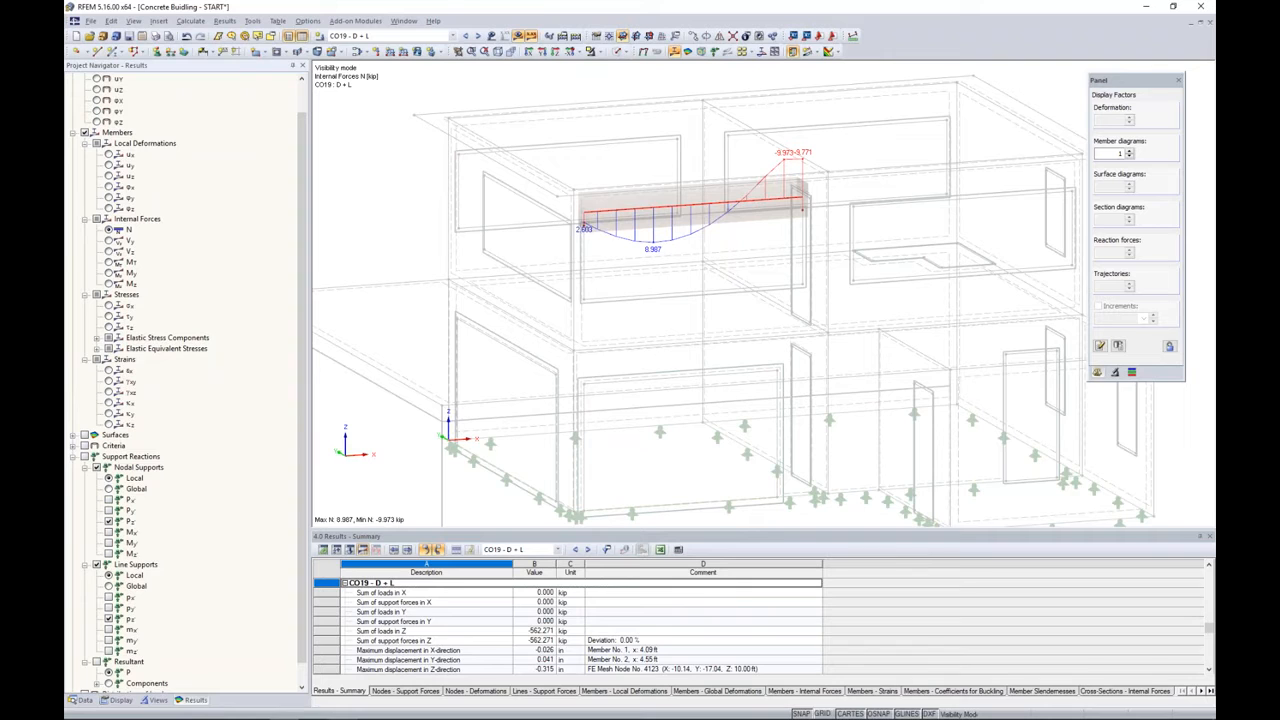
{"action": "left_click", "coordinate": [109, 252]}
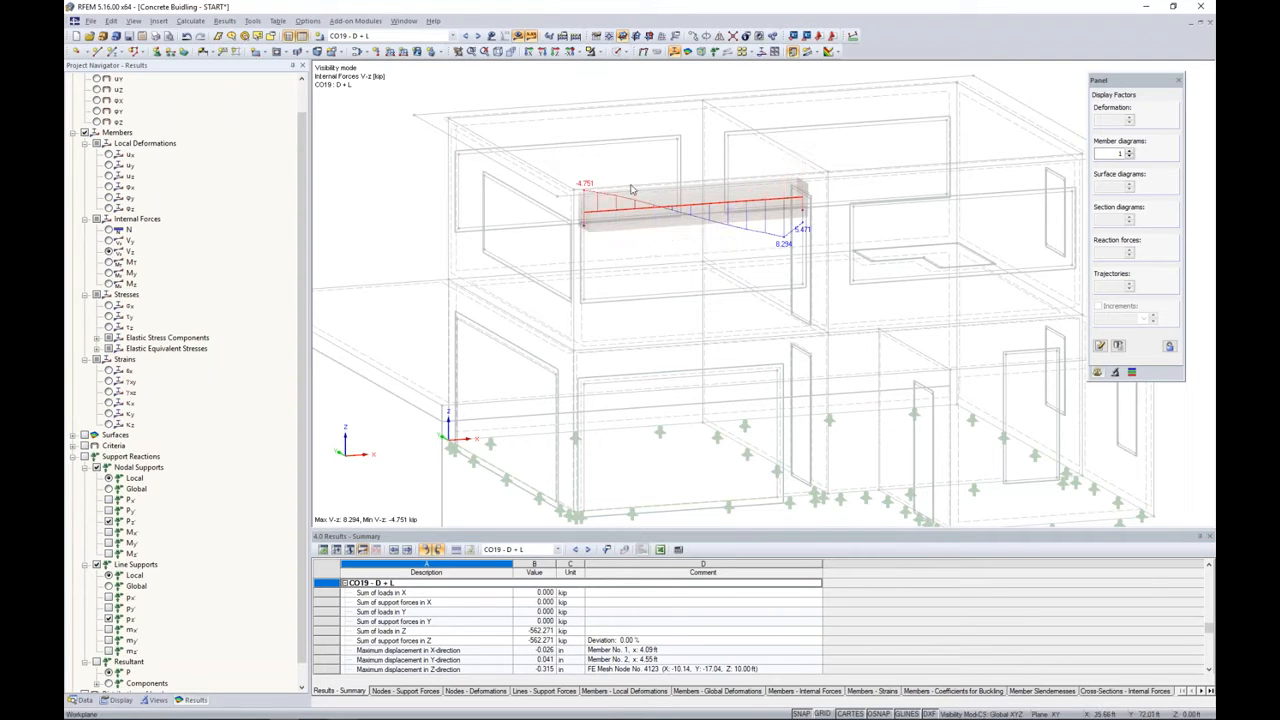
{"action": "left_click", "coordinate": [109, 273]}
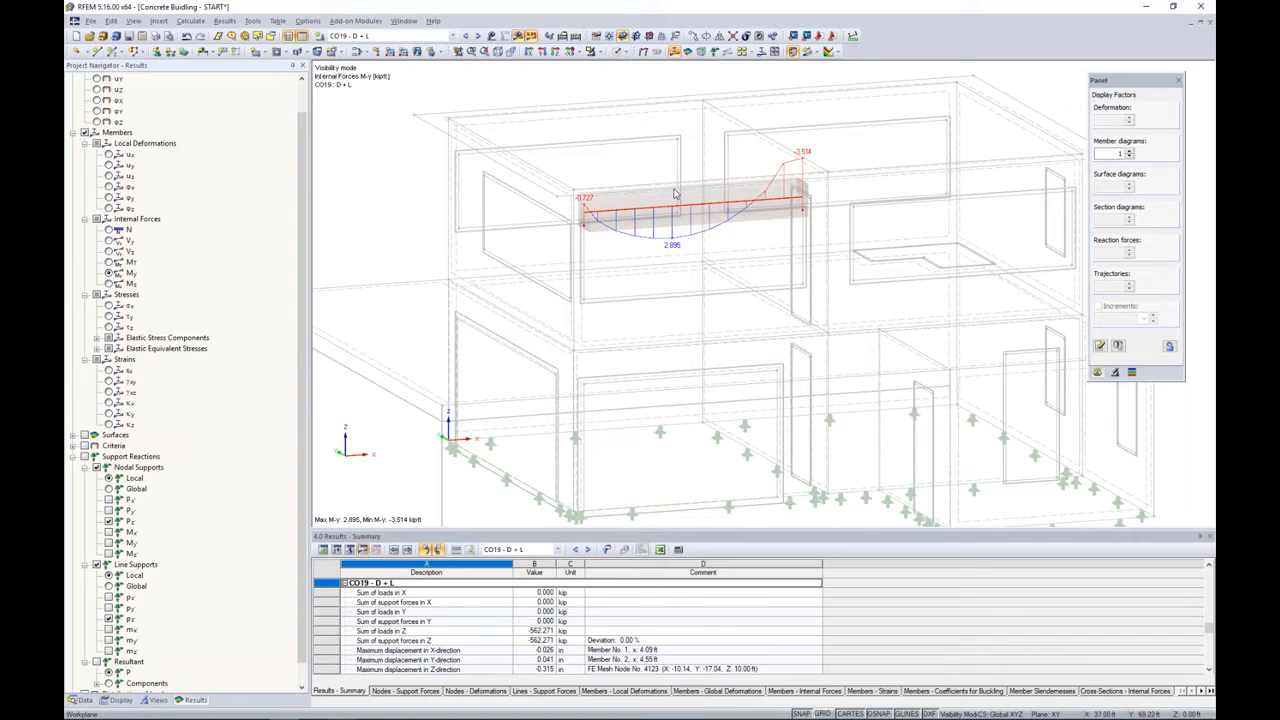
Cancel the visibility mode to show the whole building with its member moments My again.
{"action": "scroll", "coordinate": [660, 250], "scroll_direction": "down", "scroll_amount": 2}
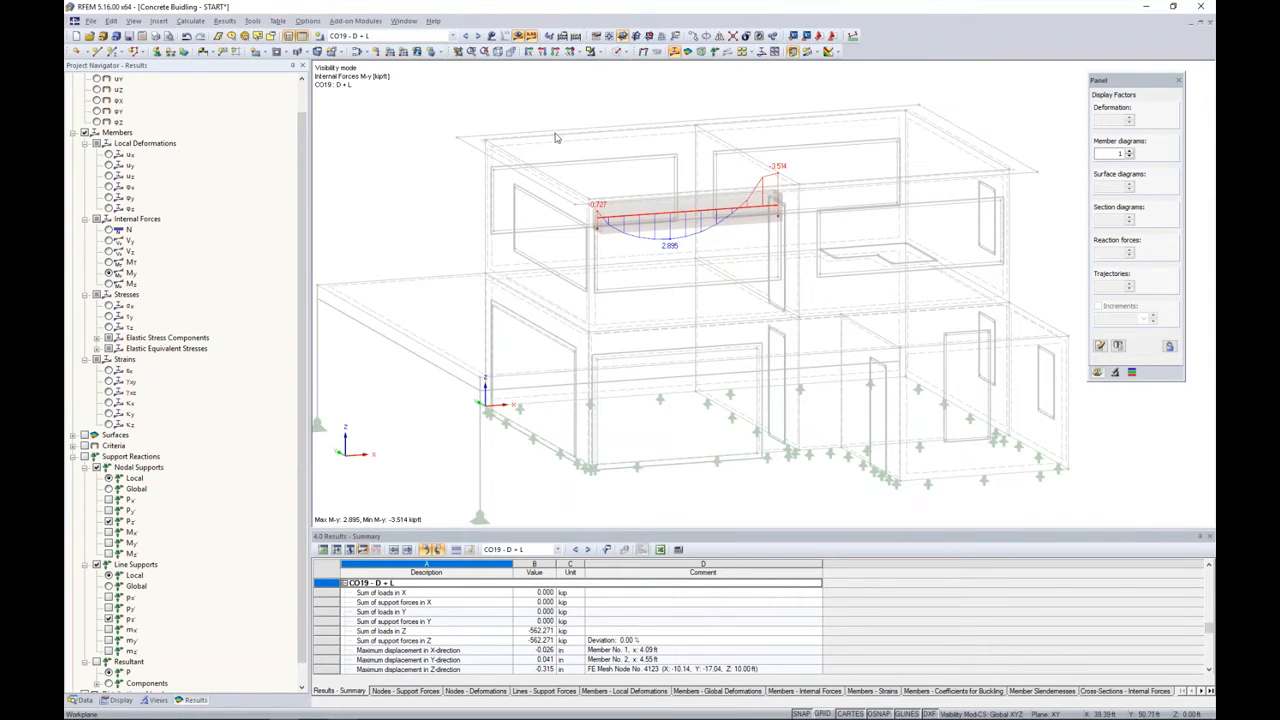
{"action": "left_click", "coordinate": [600, 52]}
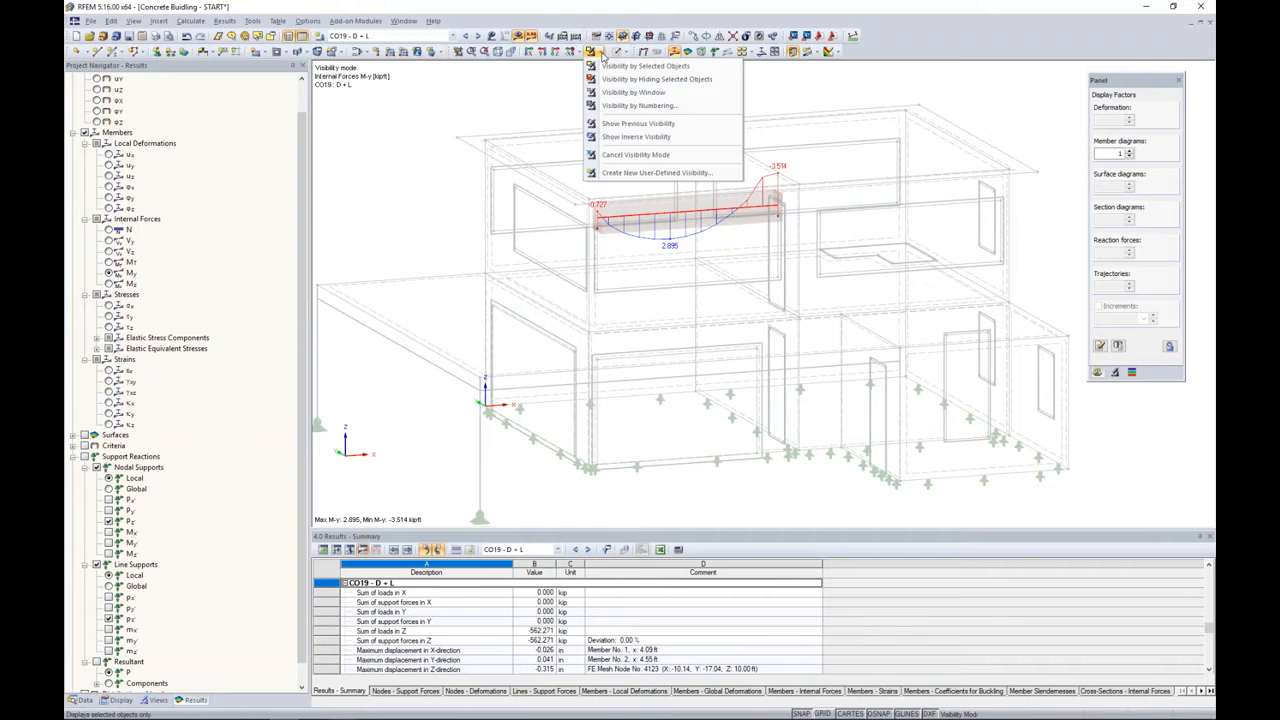
{"action": "left_click", "coordinate": [636, 154]}
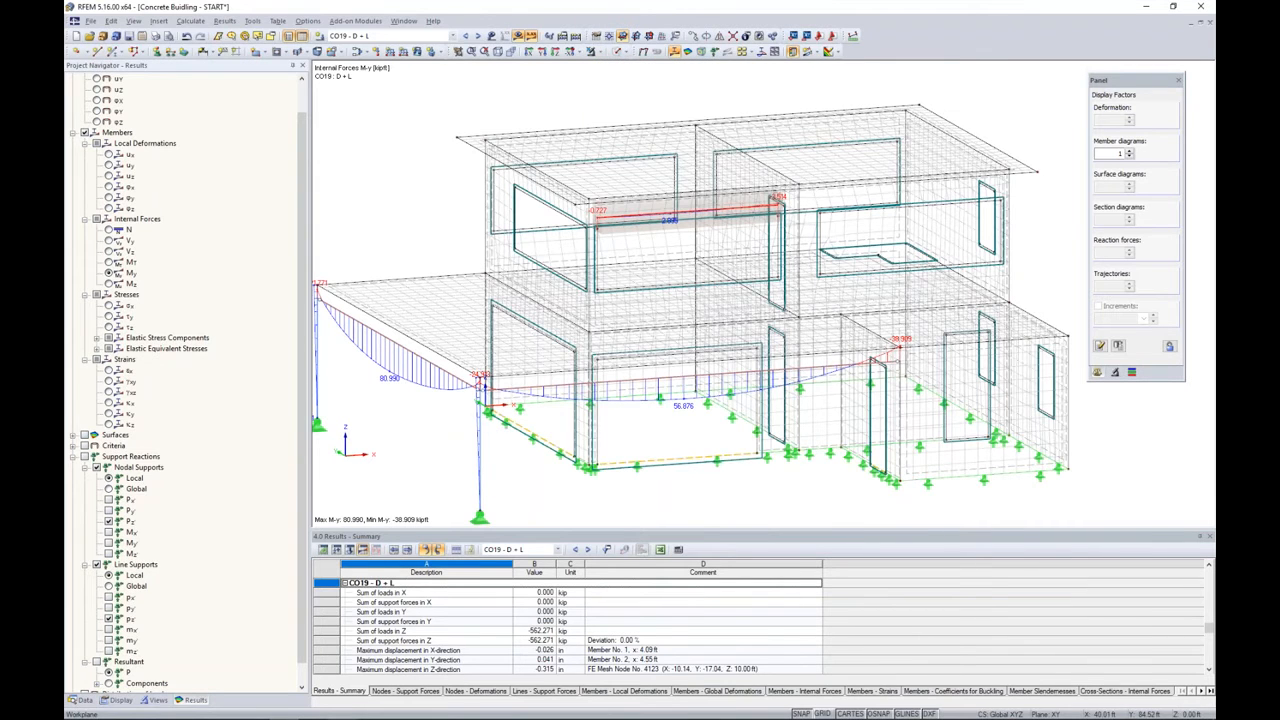
{"action": "scroll", "coordinate": [400, 232], "scroll_direction": "down", "scroll_amount": 2}
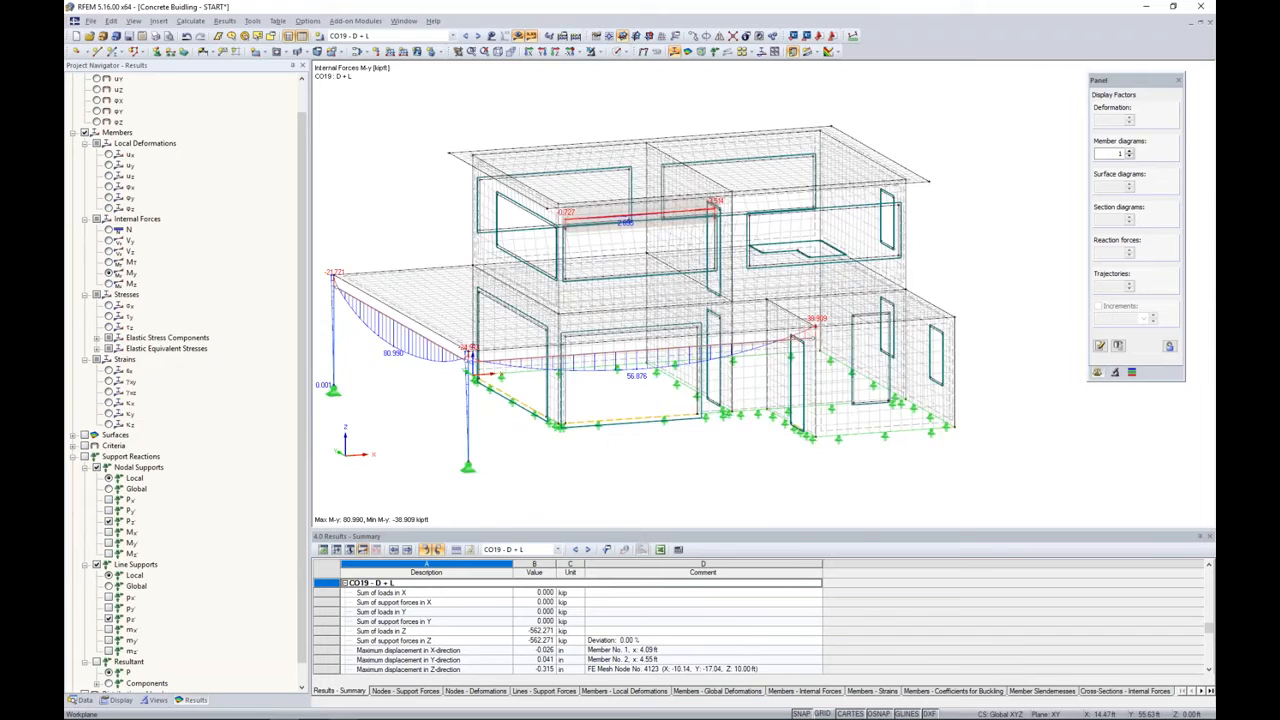
{"action": "scroll", "coordinate": [490, 258], "scroll_direction": "down", "scroll_amount": 1}
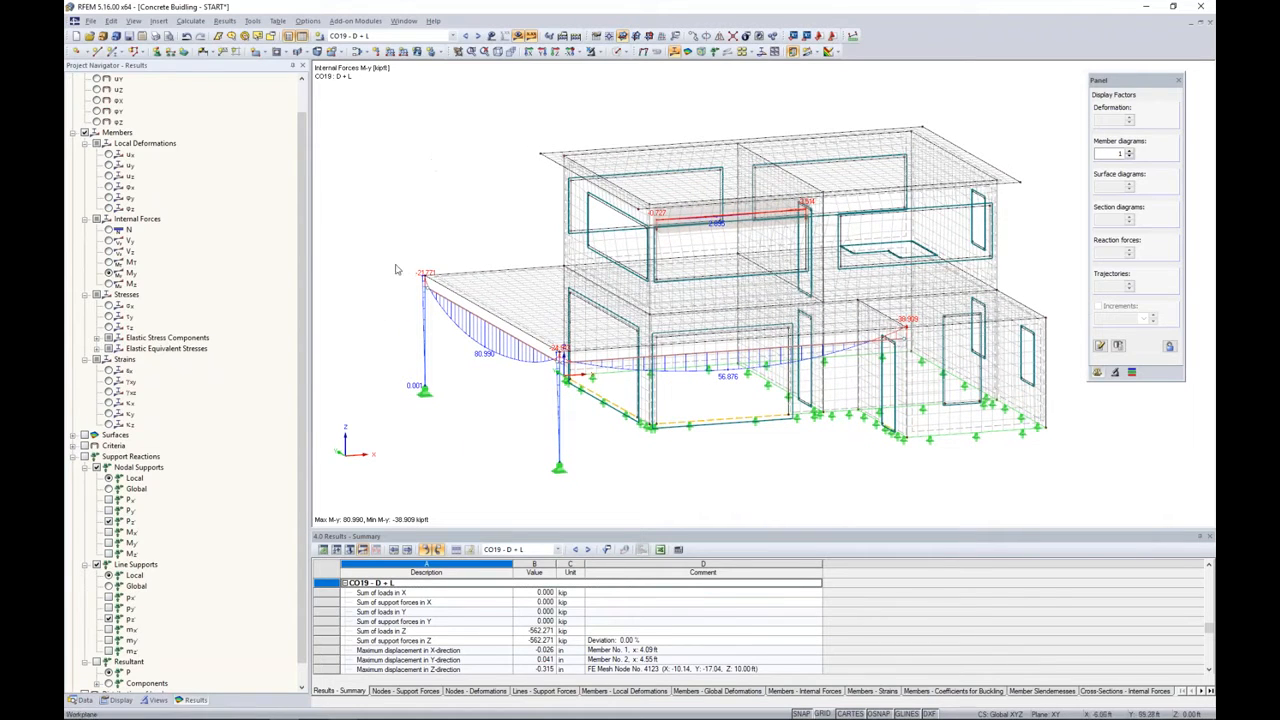
Show the support reactions for CO19, set the model to the solid transparent display, and examine the reactions along the base.
{"action": "left_click", "coordinate": [85, 457]}
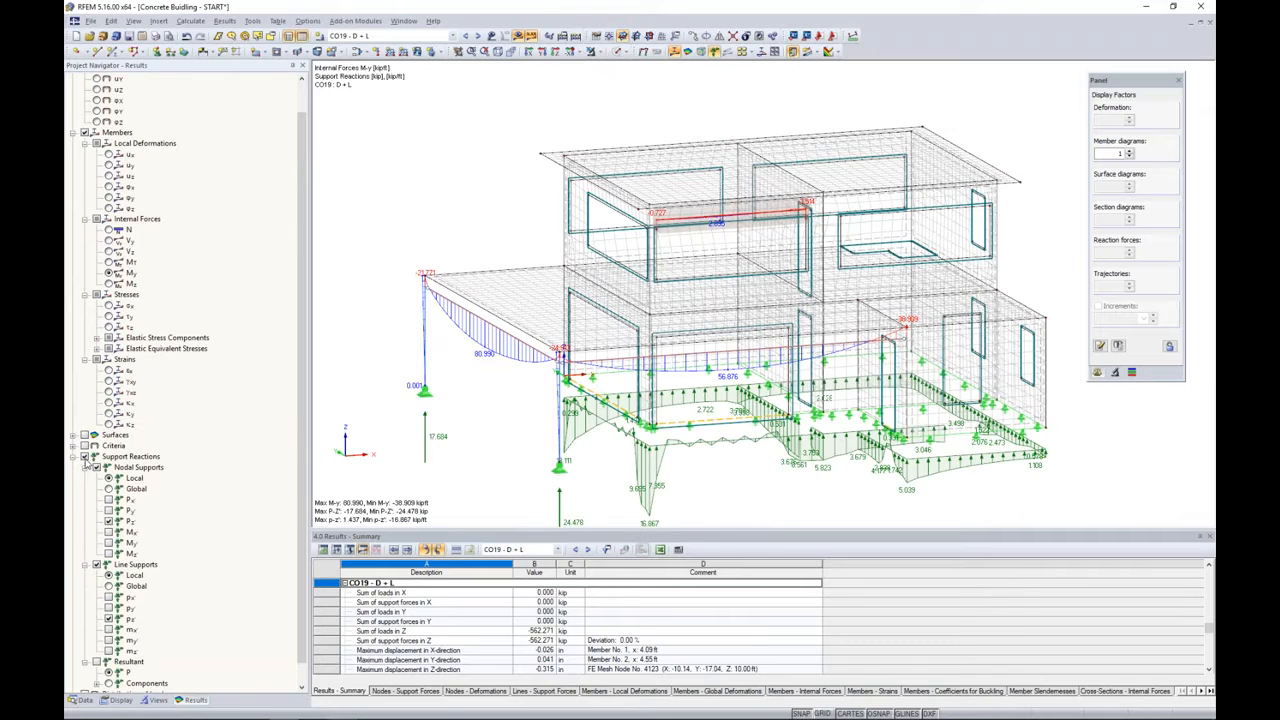
{"action": "left_click", "coordinate": [622, 52]}
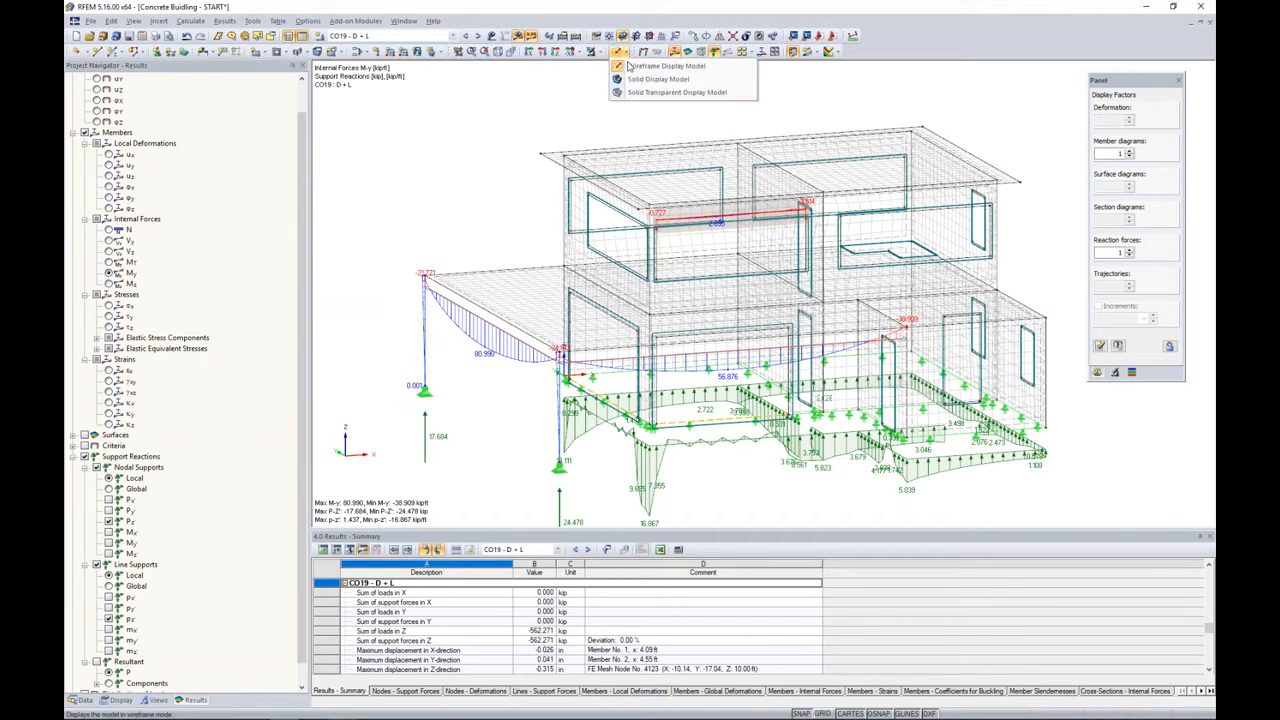
{"action": "left_click", "coordinate": [645, 94]}
{"action": "middle_click_drag", "start_coordinate": [800, 353], "coordinate": [706, 184], "text": "ctrl"}
{"action": "middle_click_drag", "start_coordinate": [706, 290], "coordinate": [765, 277], "text": "ctrl"}
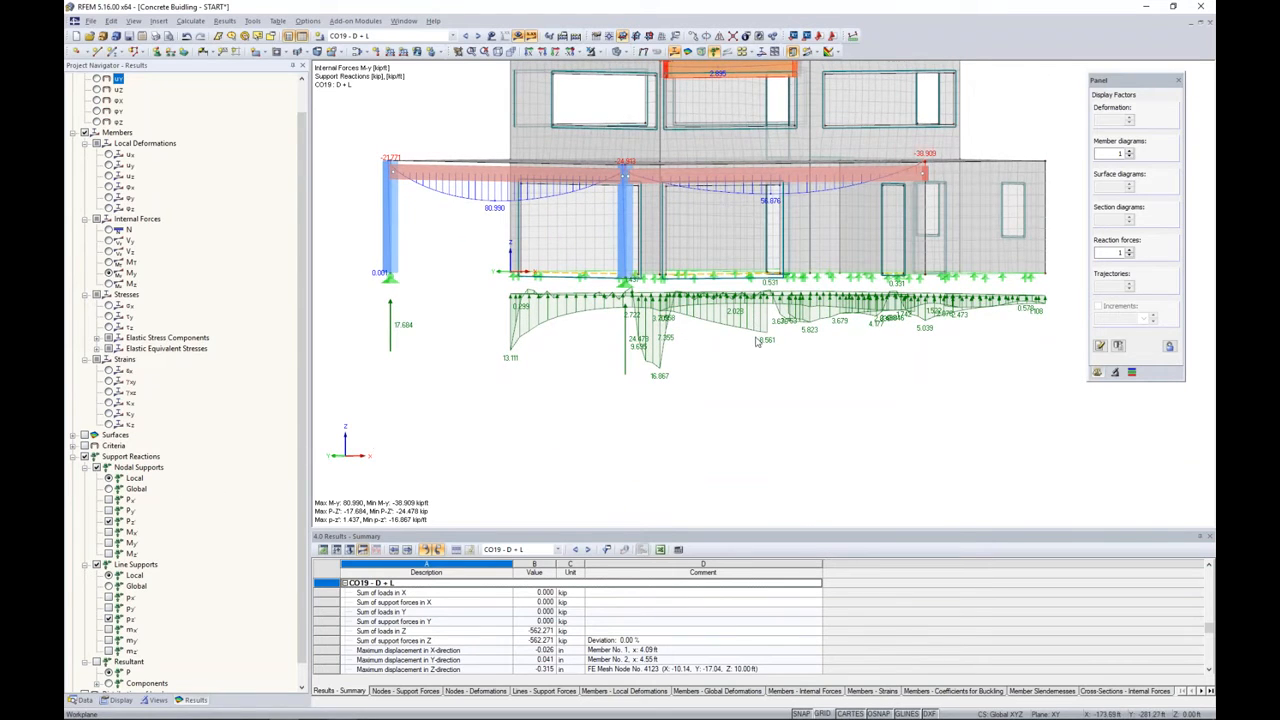
{"action": "middle_click_drag", "start_coordinate": [757, 330], "coordinate": [650, 392], "text": "ctrl"}
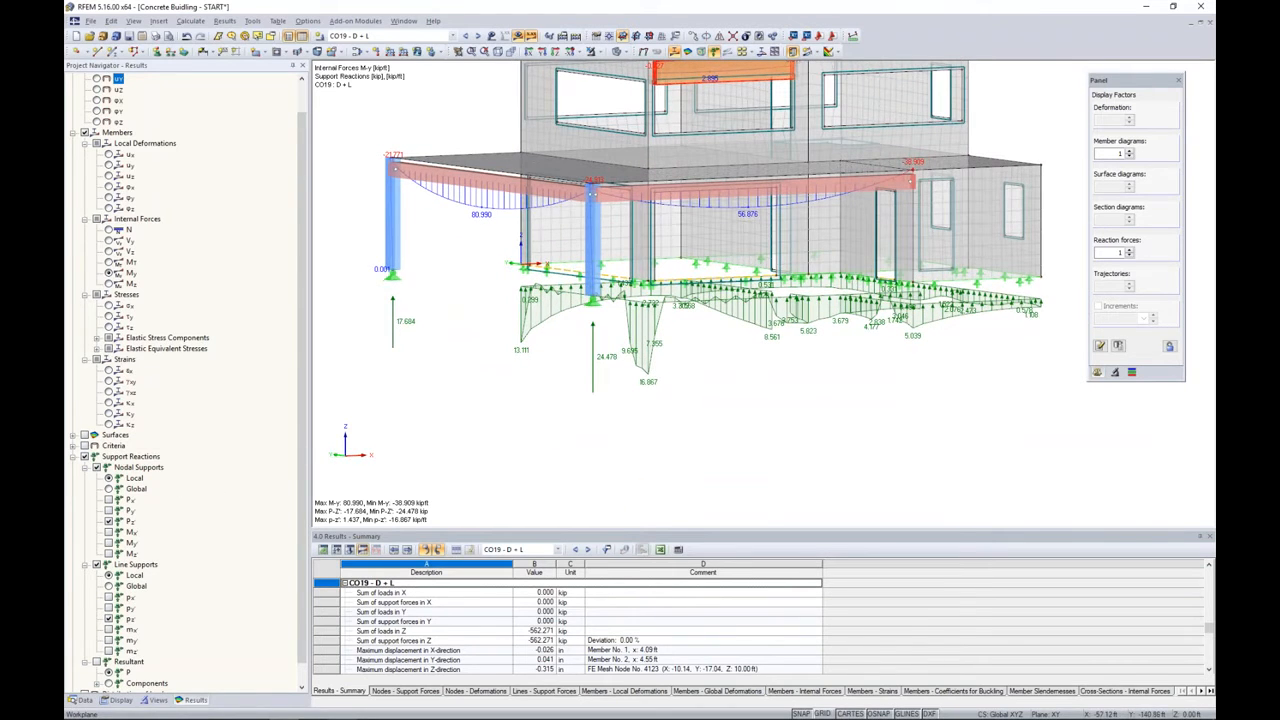
{"action": "middle_click_drag", "start_coordinate": [592, 195], "coordinate": [556, 200], "text": "ctrl"}
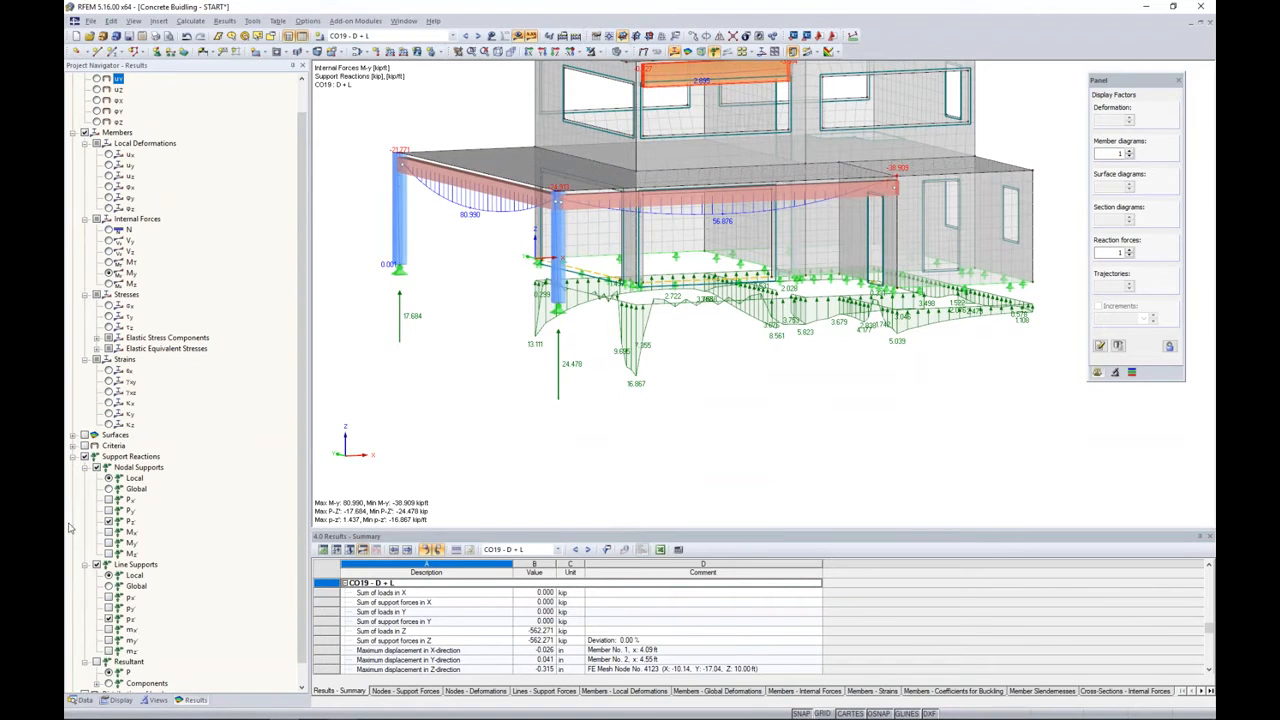
Turn off the display of support reactions and member results so the plain model of the whole building is shown.
{"action": "left_click", "coordinate": [84, 456]}
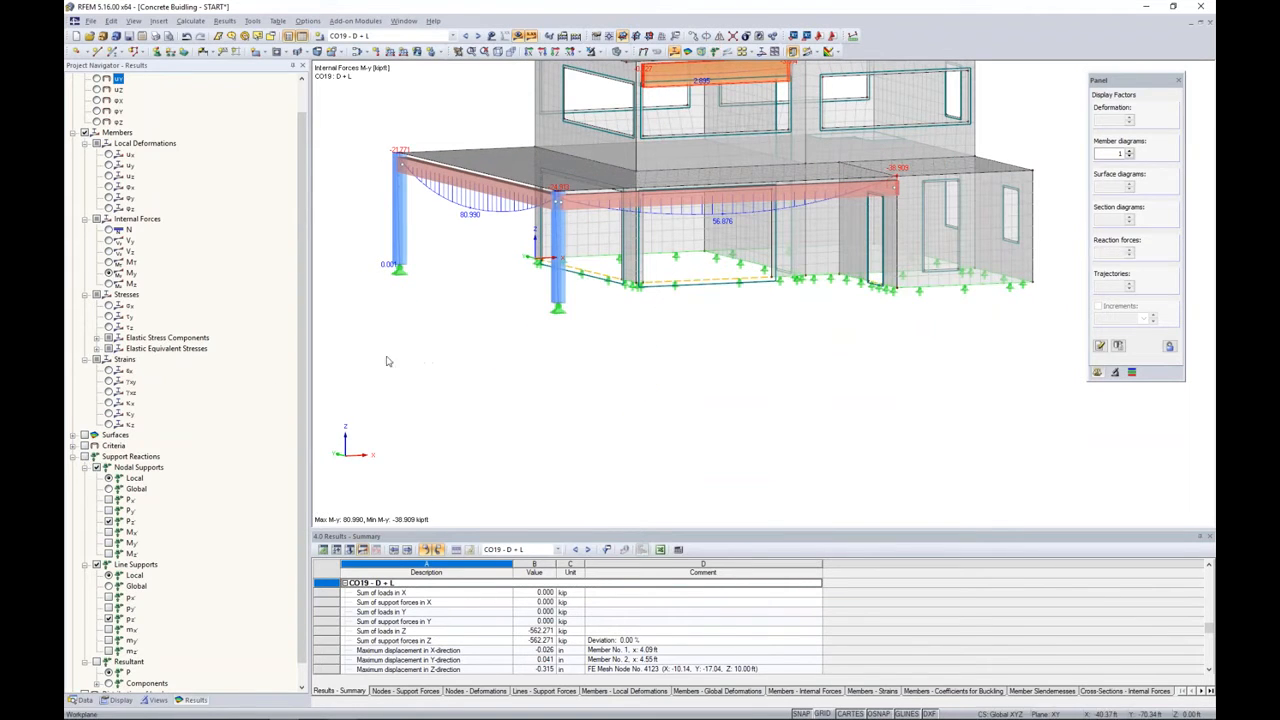
{"action": "left_click", "coordinate": [85, 133]}
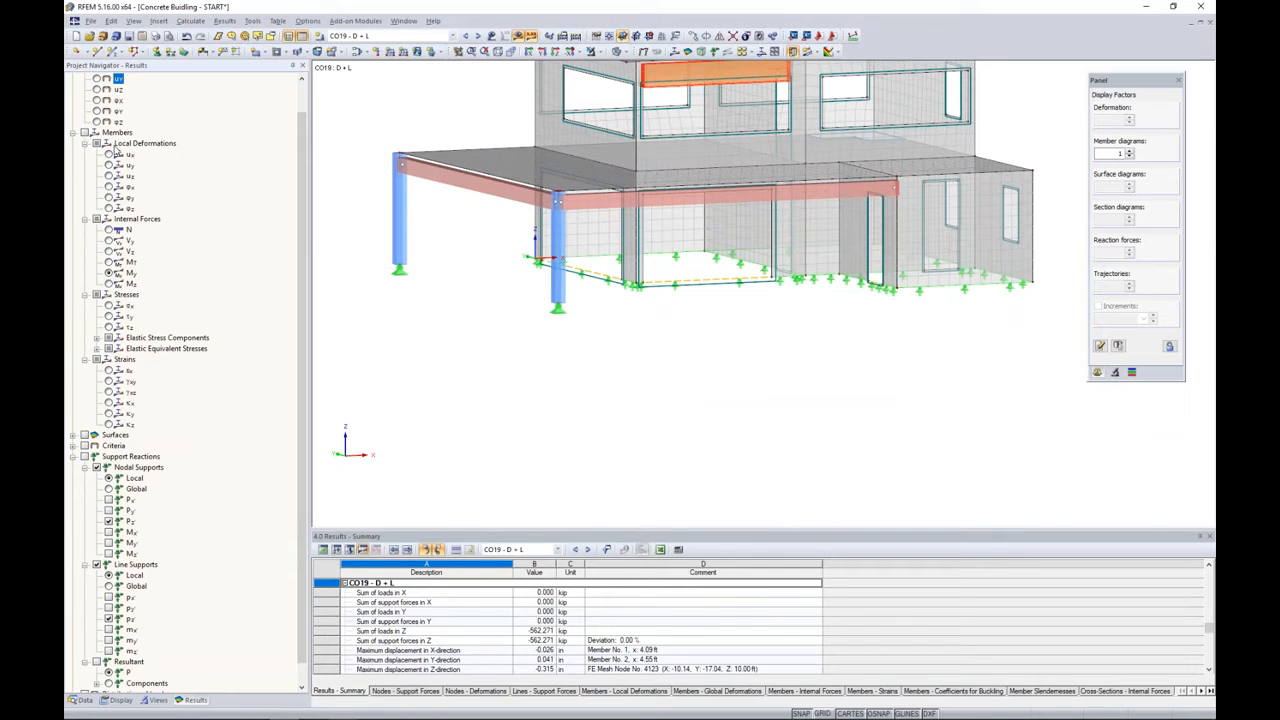
{"action": "middle_click_drag", "start_coordinate": [470, 328], "coordinate": [497, 432]}
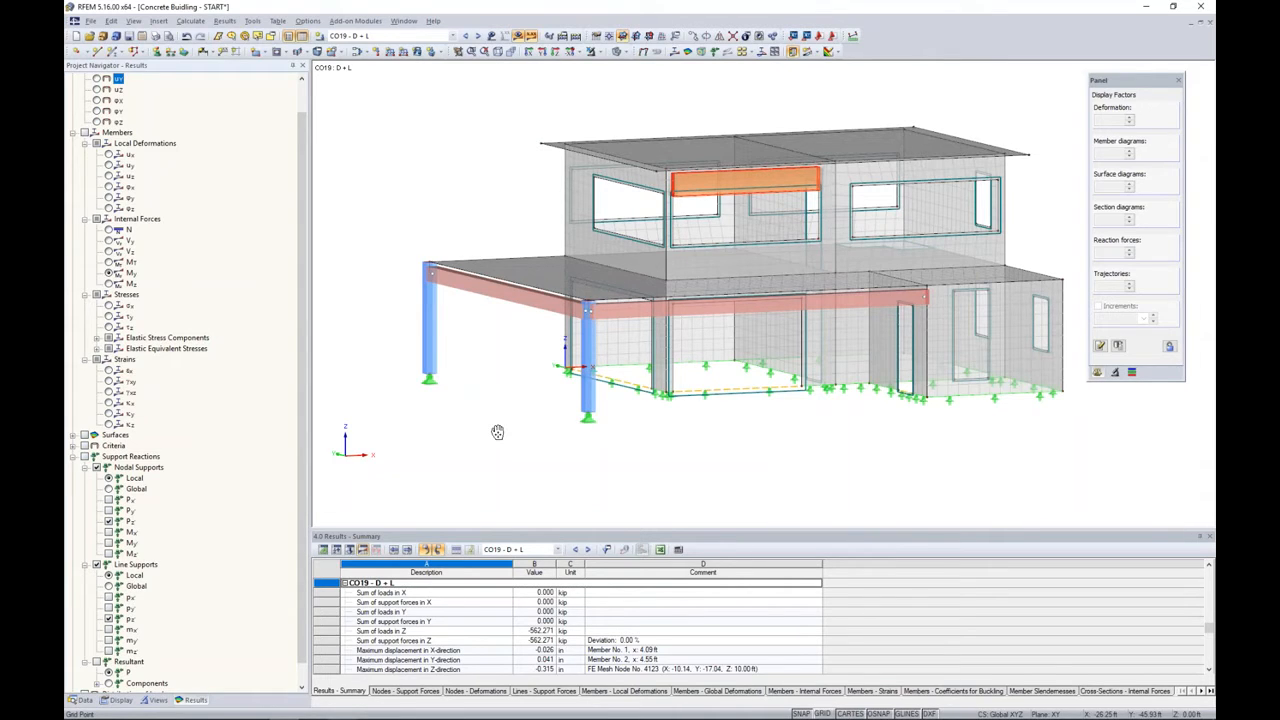
{"action": "scroll", "coordinate": [506, 360], "scroll_direction": "down", "scroll_amount": 1}
{"action": "middle_click_drag", "start_coordinate": [508, 362], "coordinate": [498, 397], "text": "ctrl"}
Look through the available add-on modules in the project data, including the favorites and the options for RF-CONCRETE Surfaces.
{"action": "left_click", "coordinate": [78, 703]}
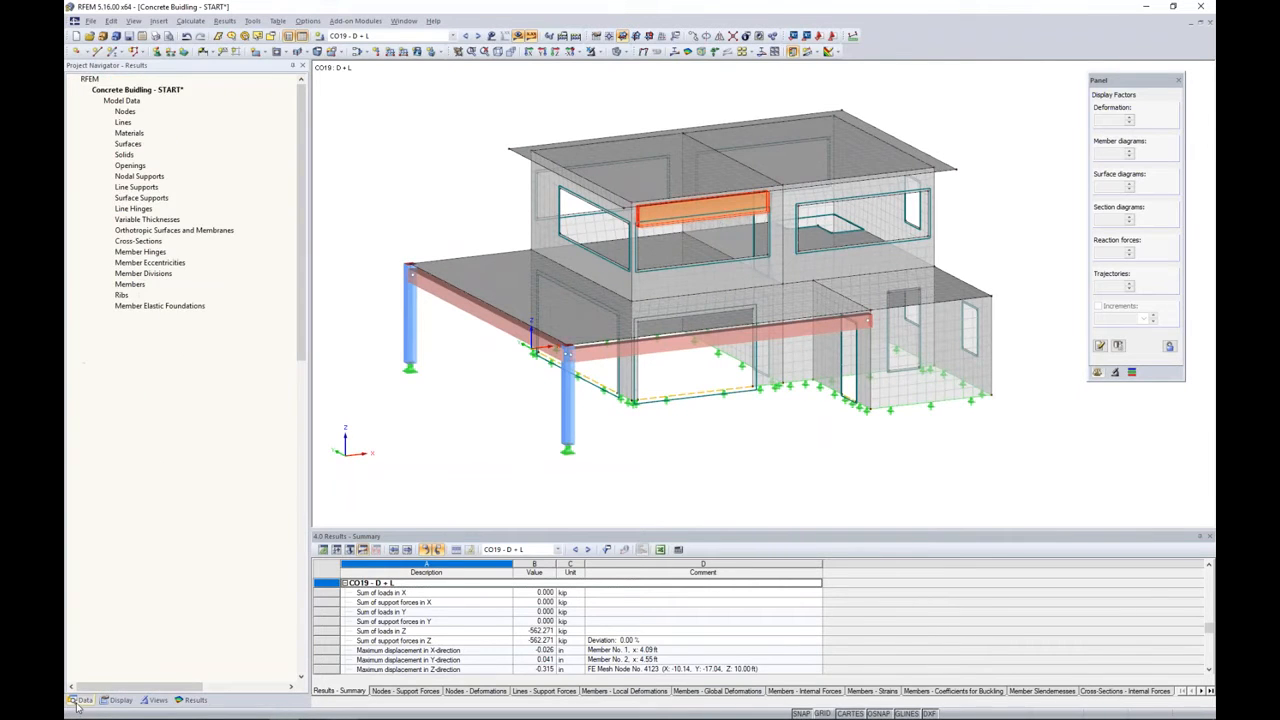
{"action": "scroll", "coordinate": [140, 501], "scroll_direction": "down", "scroll_amount": 1}
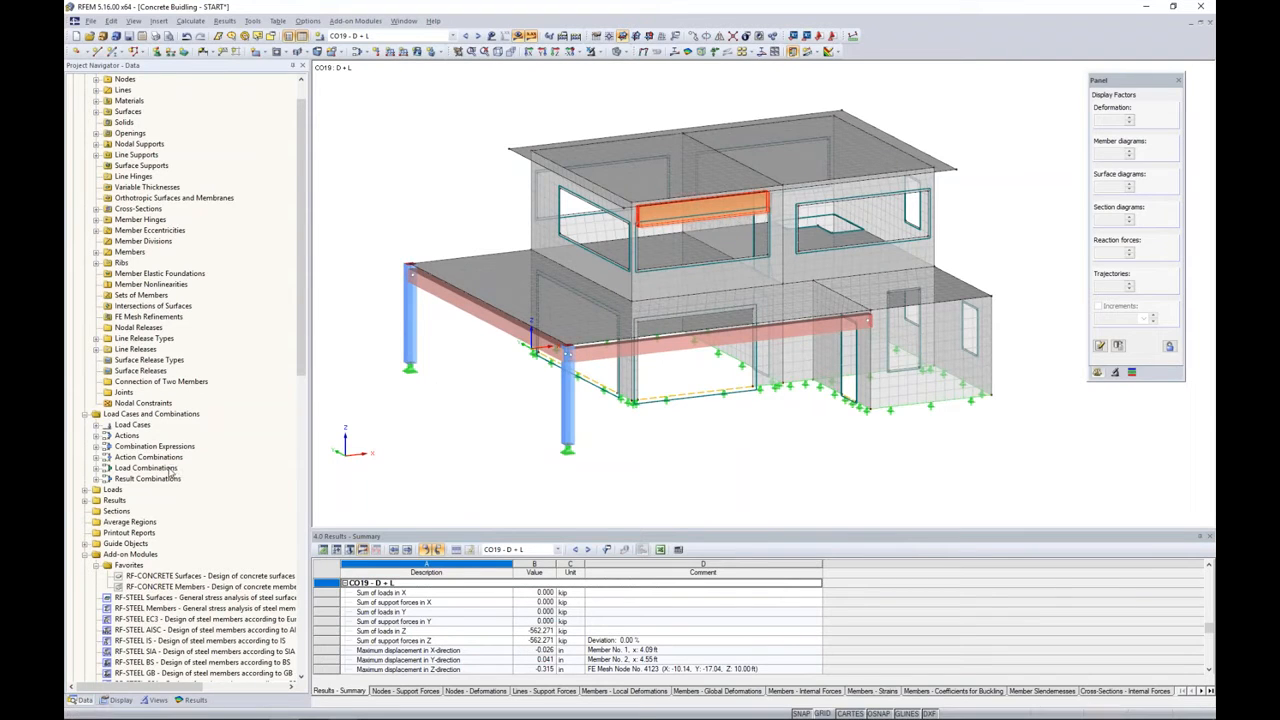
{"action": "scroll", "coordinate": [171, 474], "scroll_direction": "down", "scroll_amount": 1}
{"action": "scroll", "coordinate": [170, 474], "scroll_direction": "down", "scroll_amount": 3}
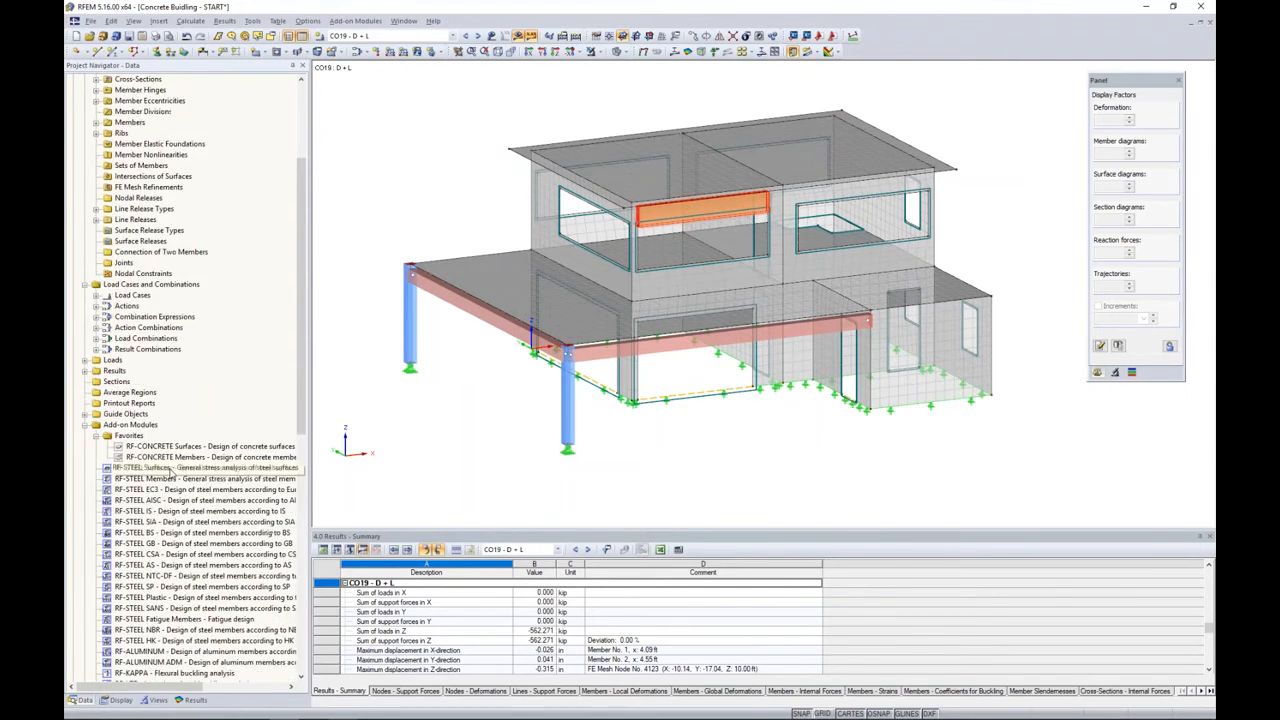
{"action": "scroll", "coordinate": [244, 392], "scroll_direction": "down", "scroll_amount": 4}
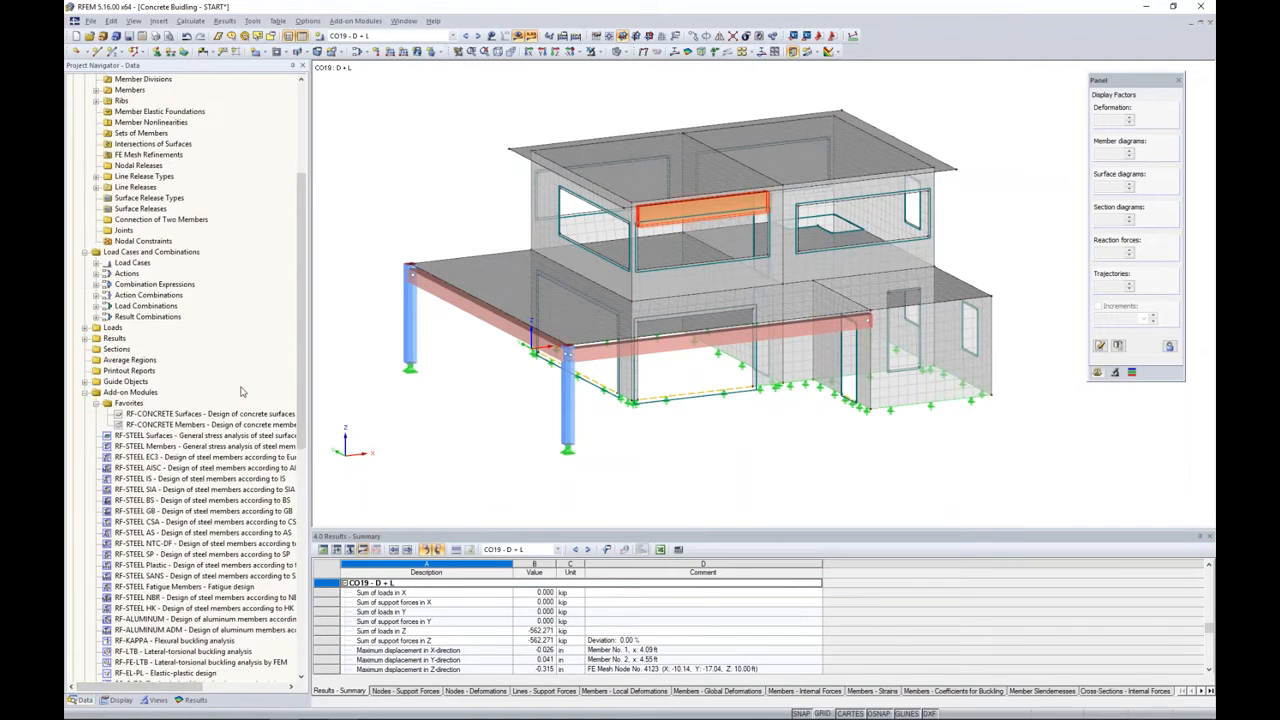
{"action": "left_click_drag", "start_coordinate": [212, 341], "coordinate": [220, 330]}
{"action": "scroll", "coordinate": [210, 338], "scroll_direction": "down", "scroll_amount": 6}
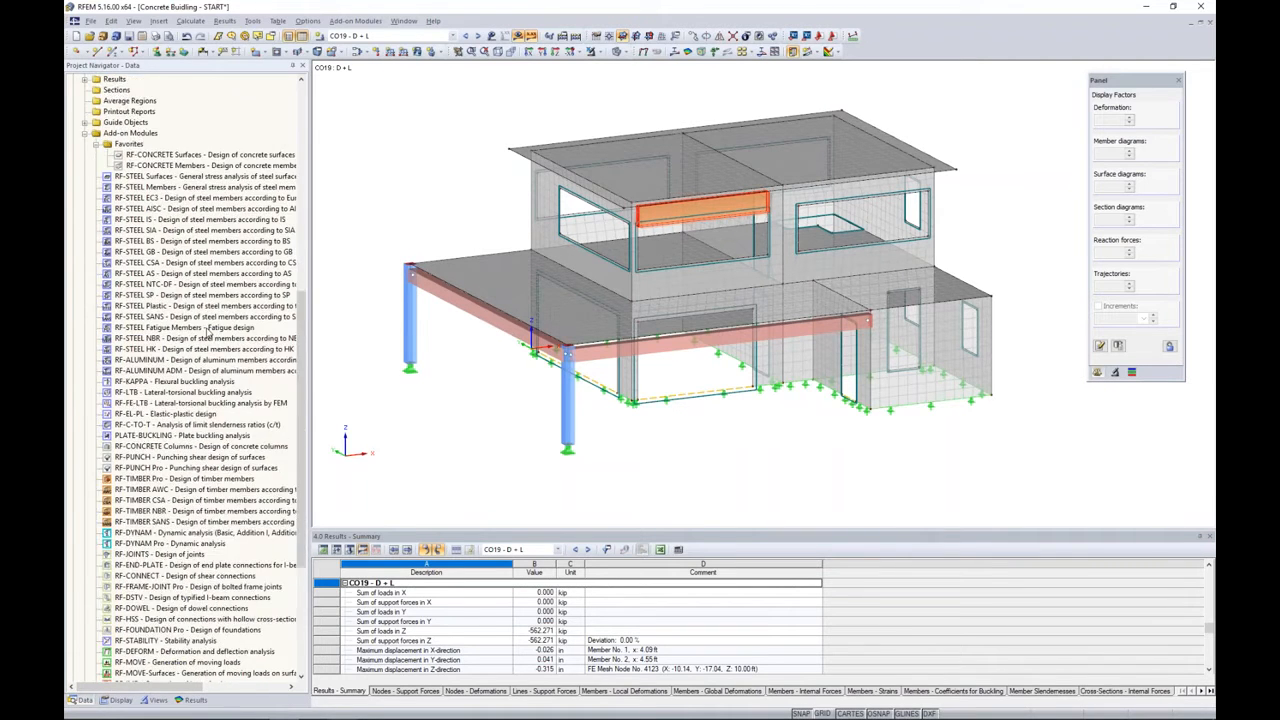
{"action": "scroll", "coordinate": [207, 340], "scroll_direction": "up", "scroll_amount": 8}
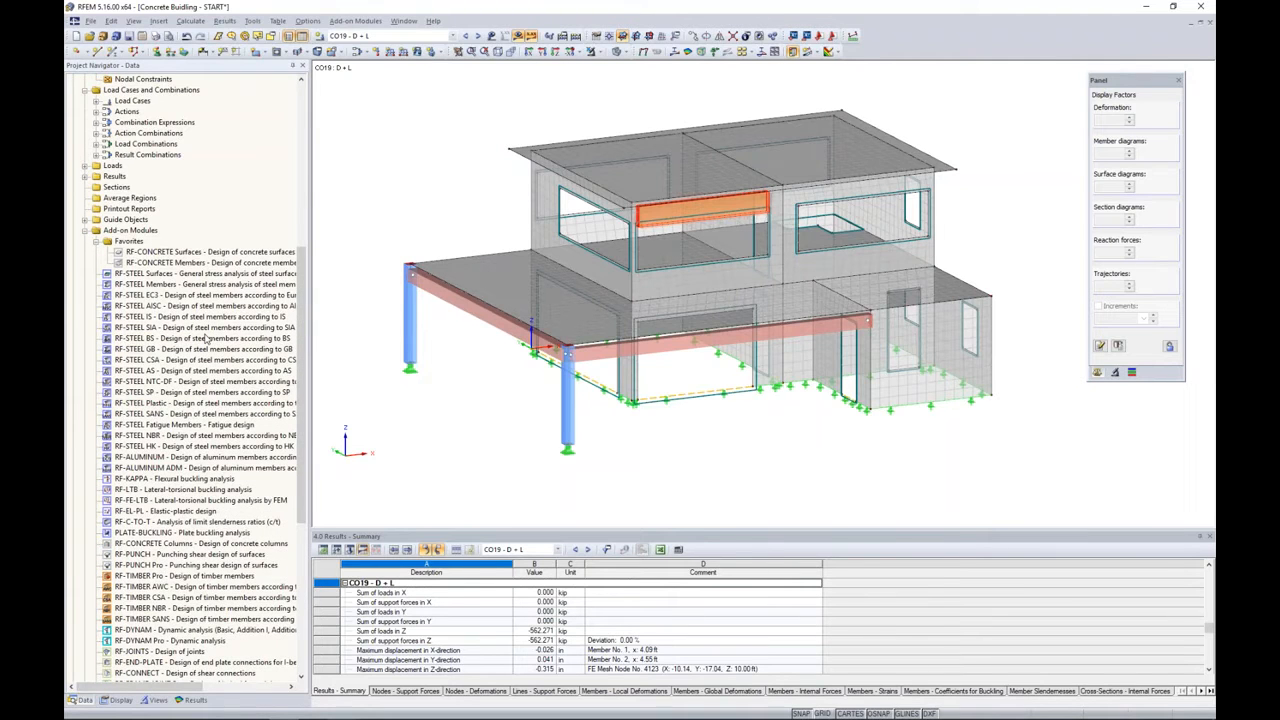
{"action": "scroll", "coordinate": [205, 340], "scroll_direction": "down", "scroll_amount": 1}
{"action": "scroll", "coordinate": [212, 420], "scroll_direction": "up", "scroll_amount": 3}
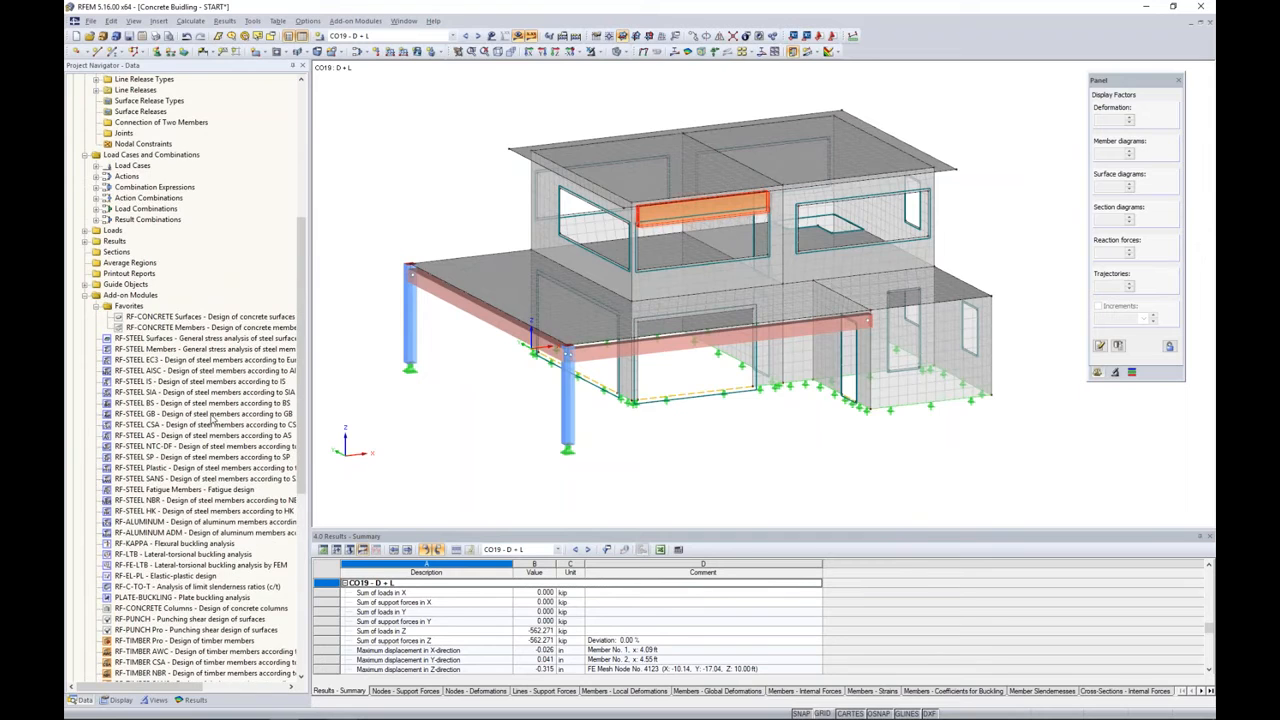
{"action": "right_click", "coordinate": [212, 319]}
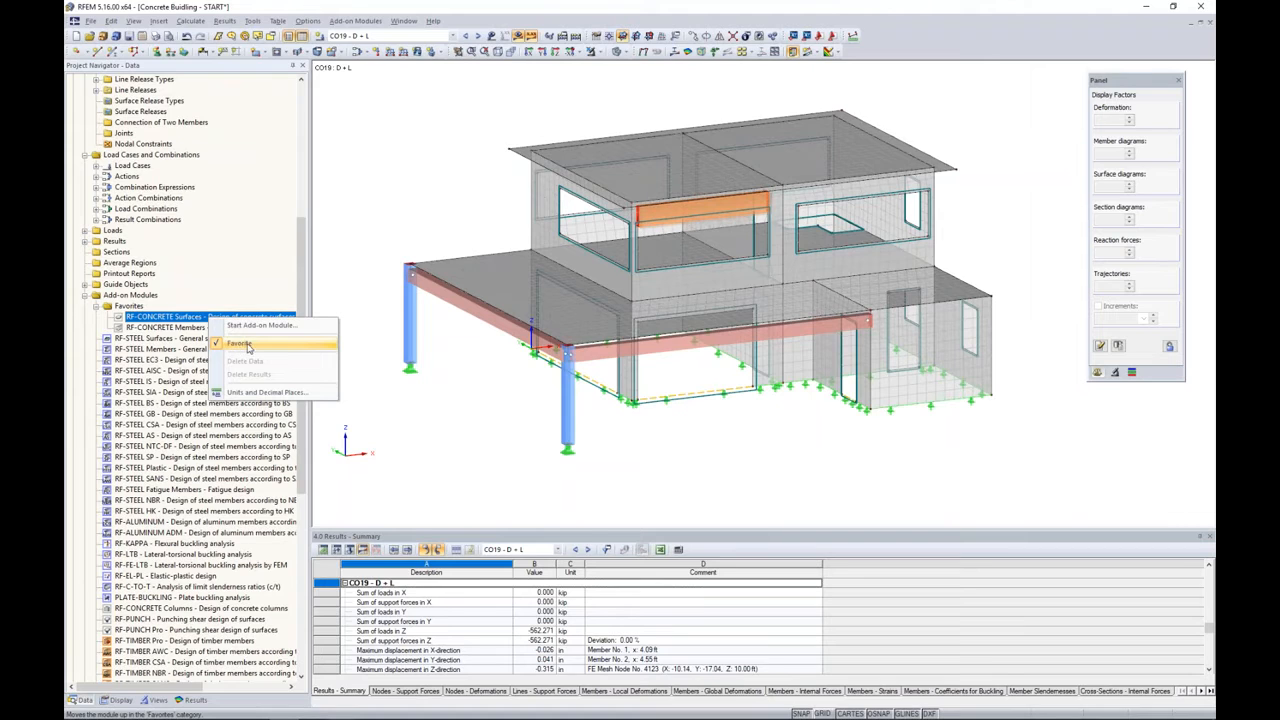
{"action": "left_click", "coordinate": [342, 306]}
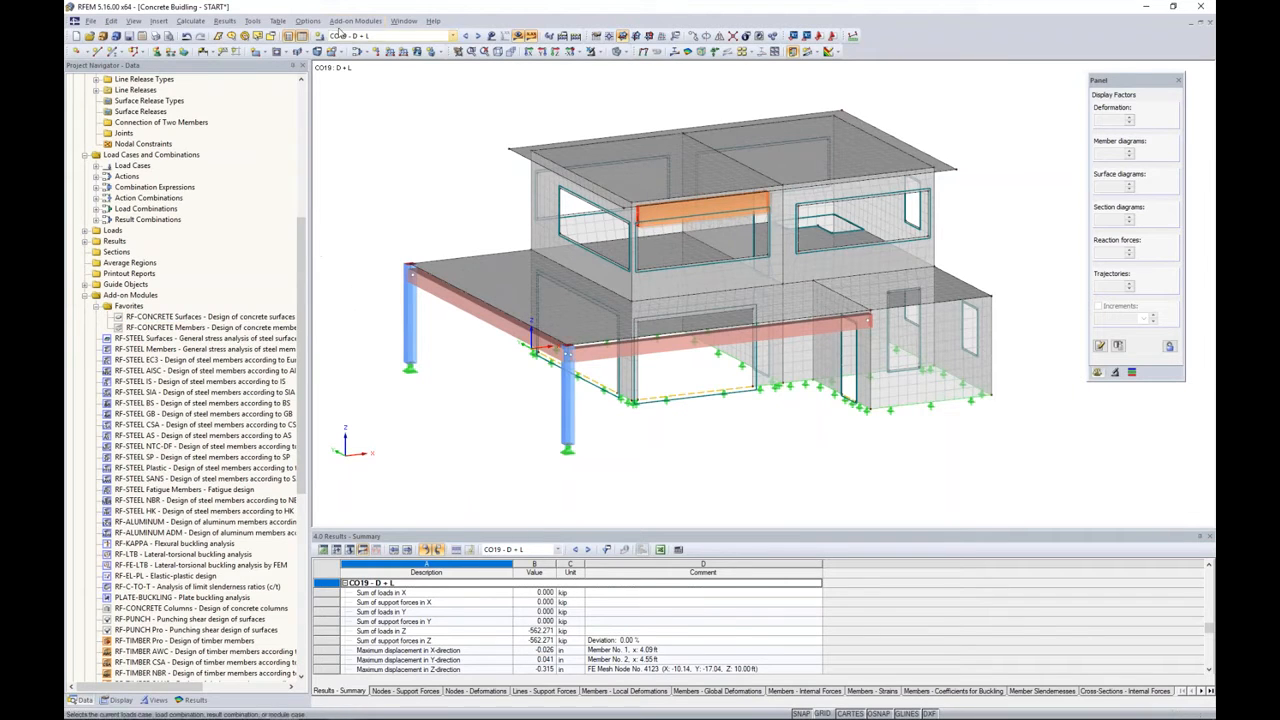
Start the RF-CONCRETE Members module and choose ACI 318-14 as the design standard.
{"action": "left_click", "coordinate": [348, 21]}
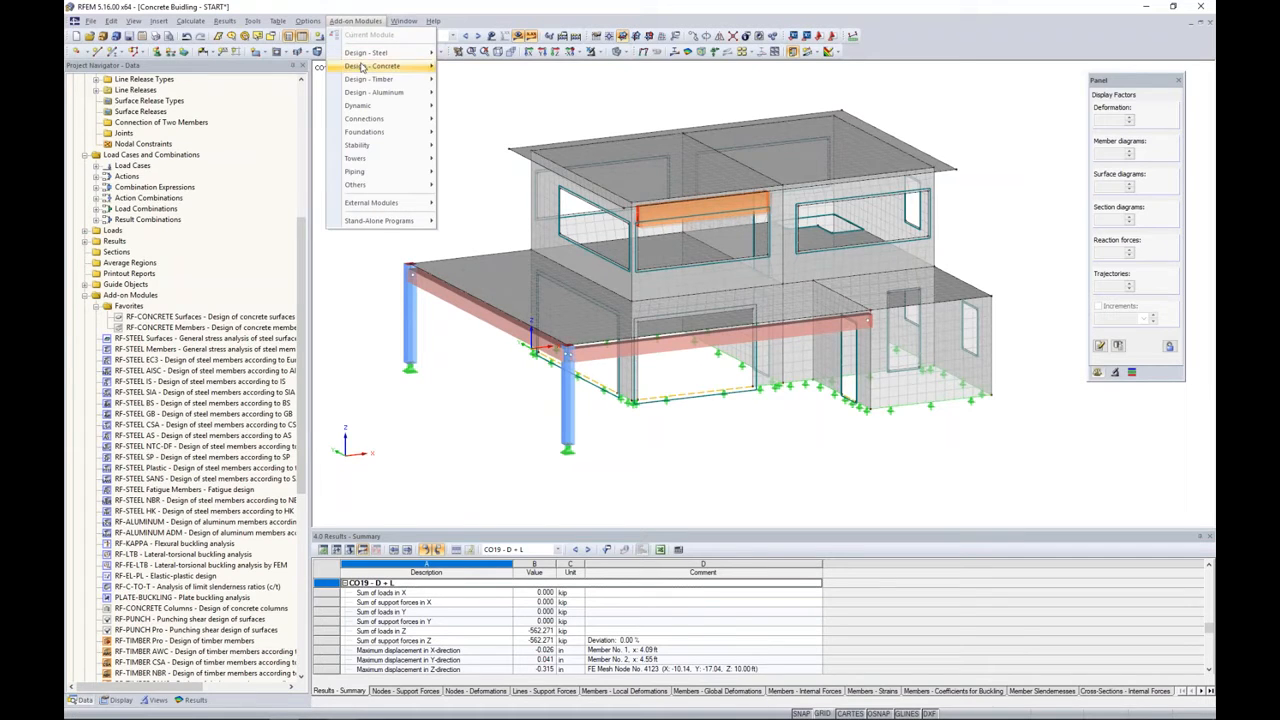
{"action": "mouse_move", "coordinate": [362, 68]}
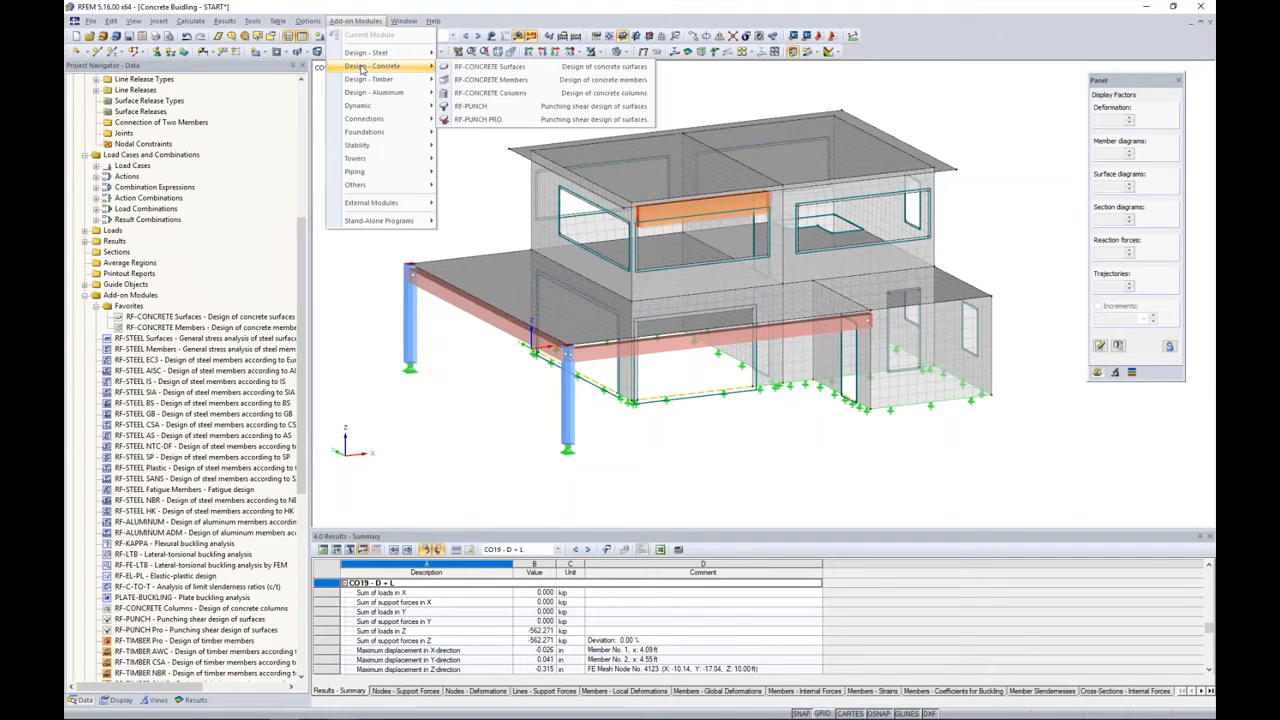
{"action": "left_click", "coordinate": [480, 80]}
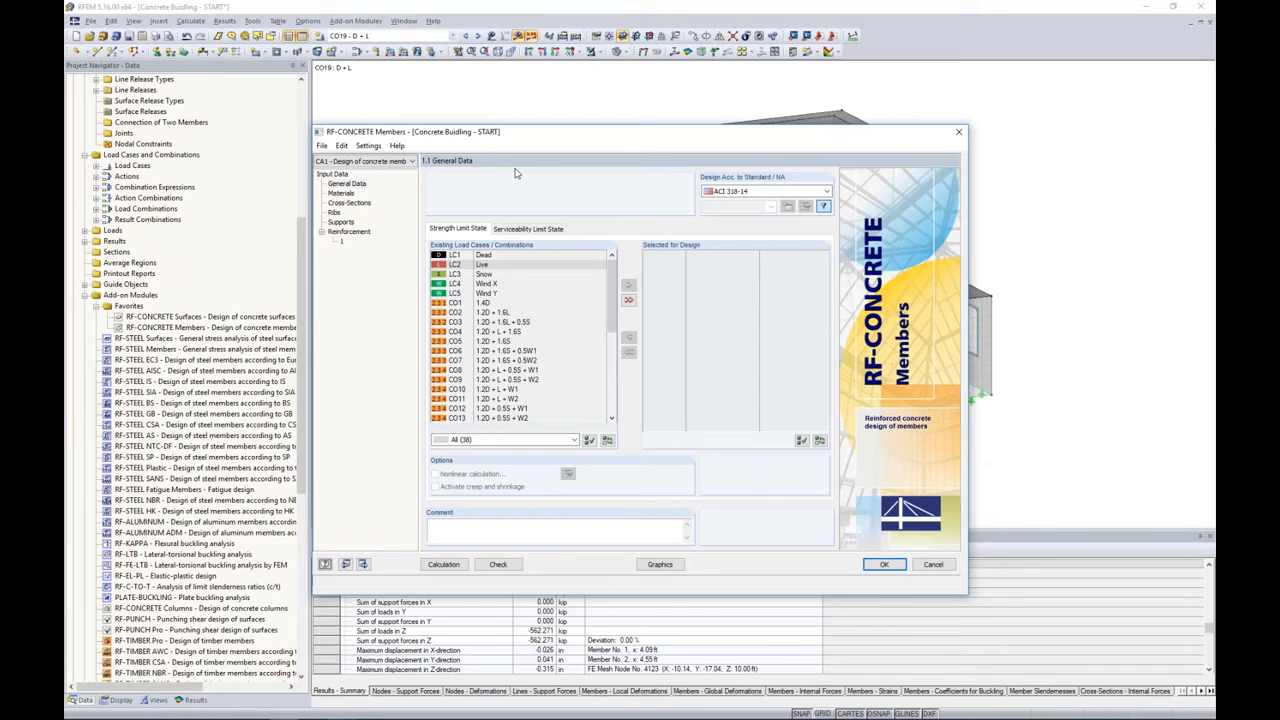
{"action": "left_click", "coordinate": [743, 194]}
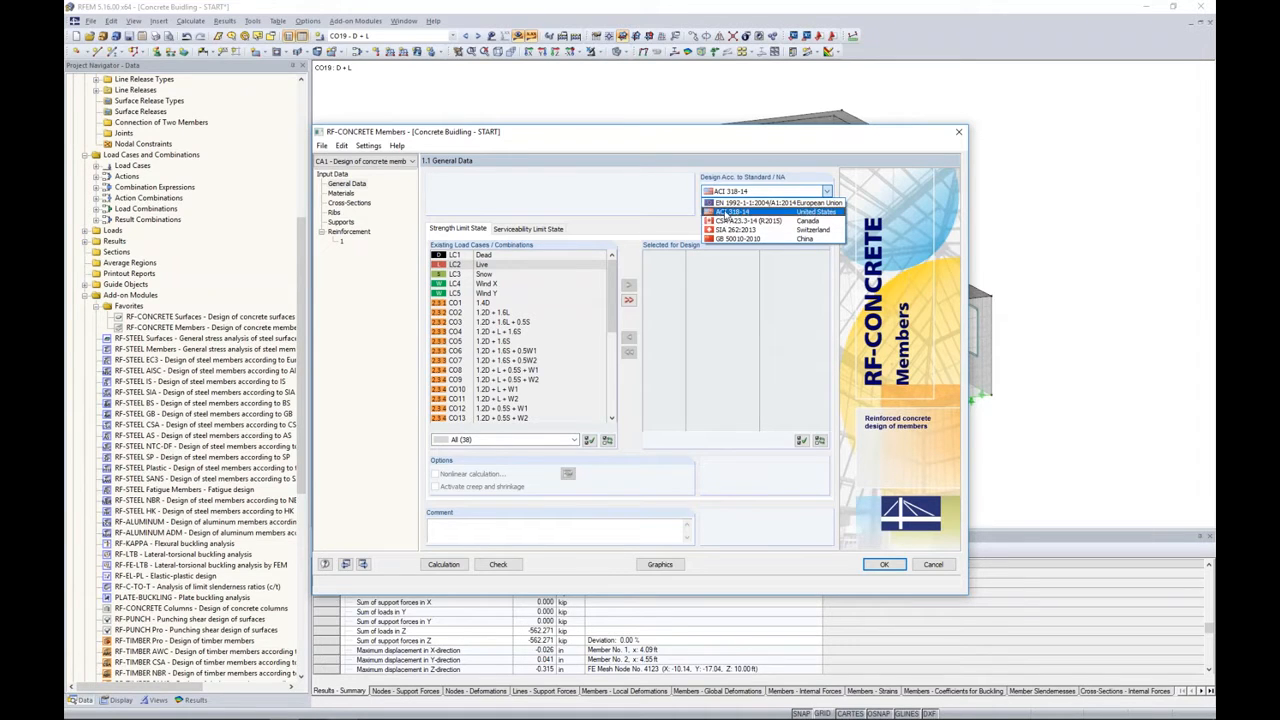
{"action": "left_click", "coordinate": [723, 212]}
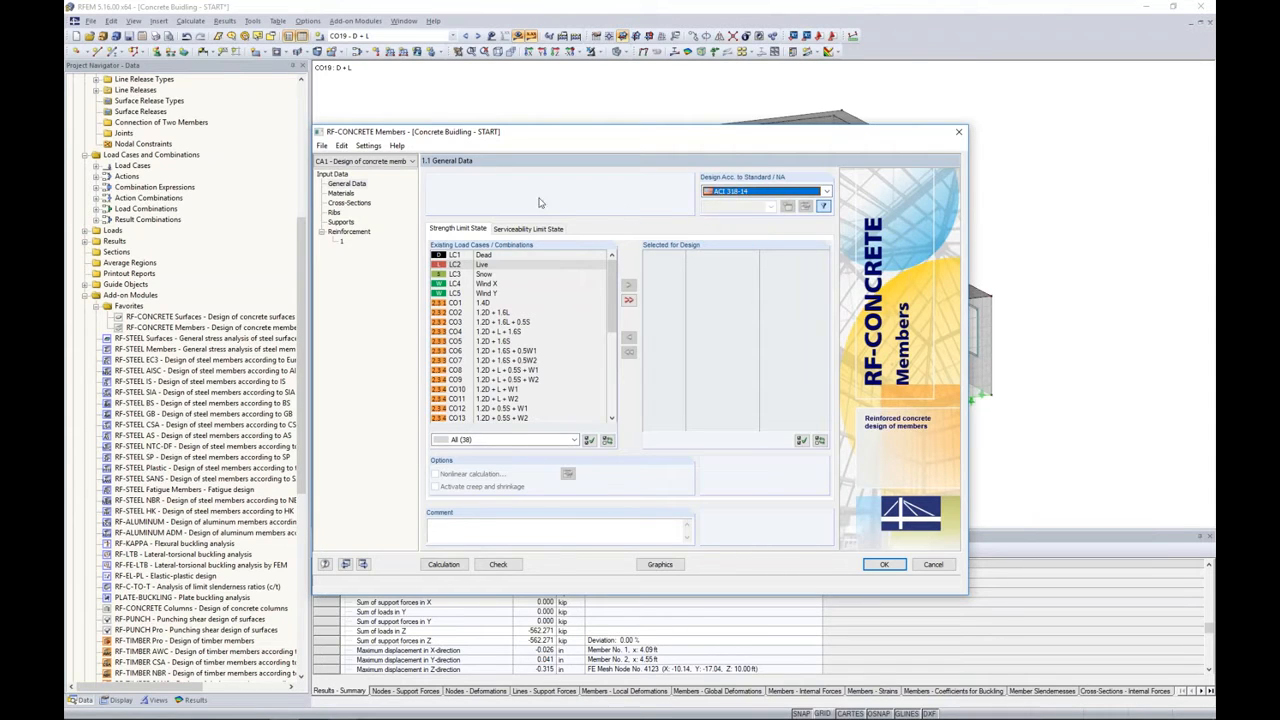
Add load combinations CO1 through CO17 to the strength limit state design.
{"action": "left_click", "coordinate": [498, 297]}
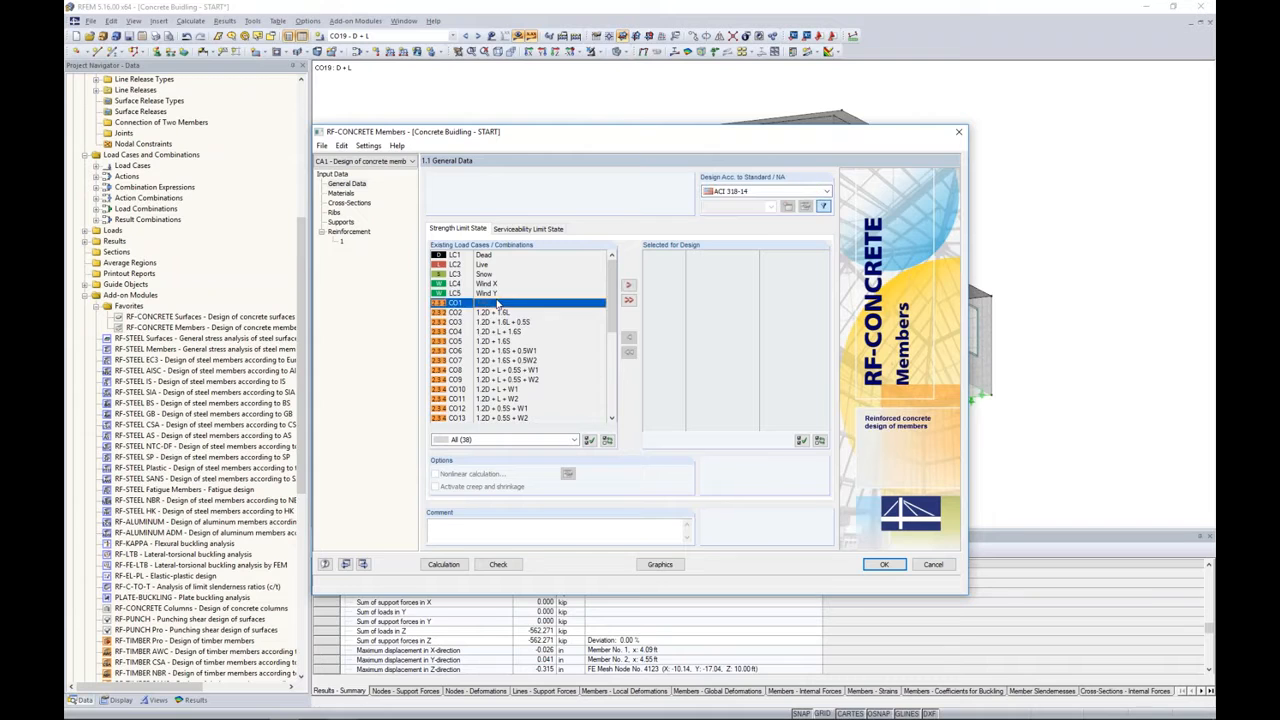
{"action": "scroll", "coordinate": [498, 300], "scroll_direction": "down", "scroll_amount": 3}
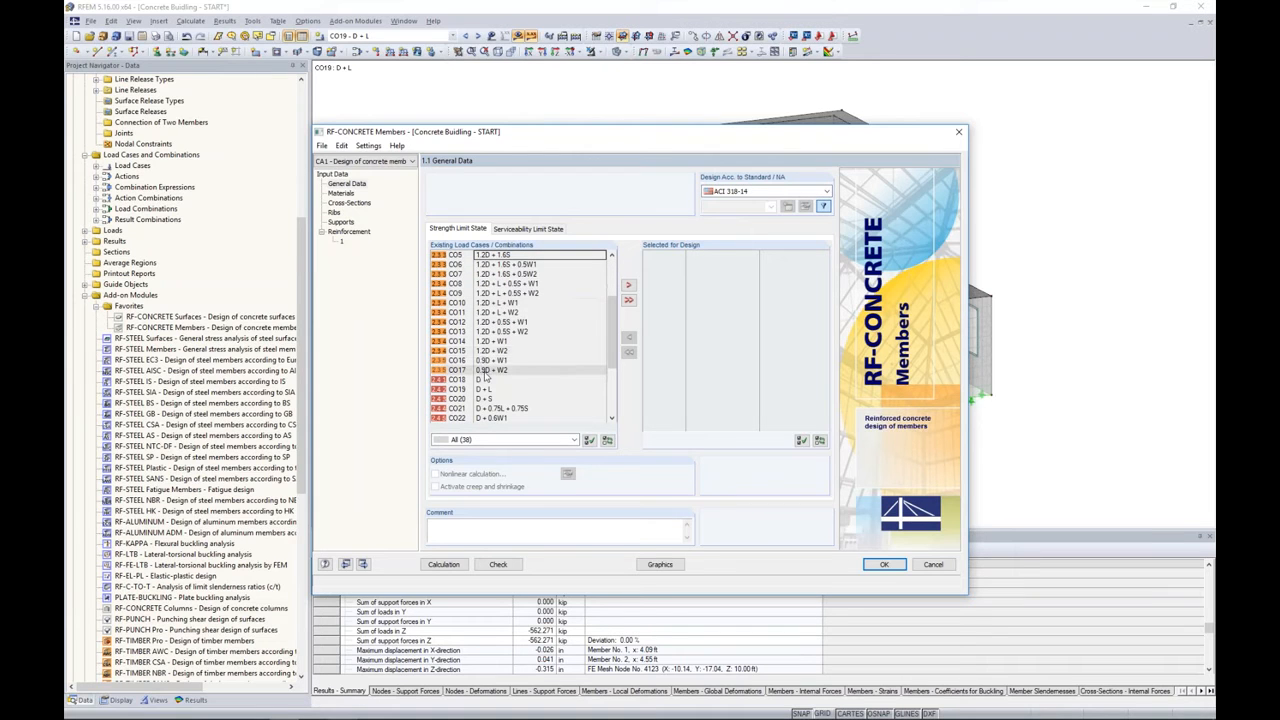
{"action": "left_click", "coordinate": [481, 369], "text": "shift"}
{"action": "left_click", "coordinate": [629, 285]}
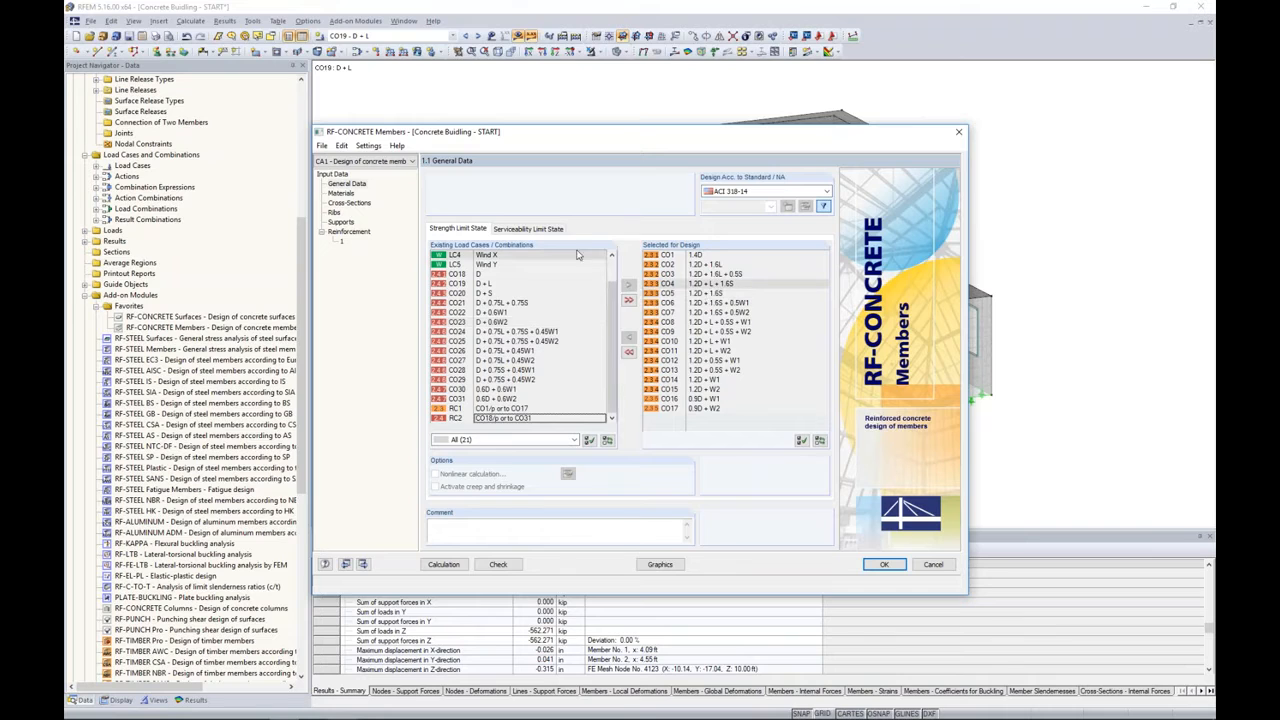
Add load combinations CO18 through CO31 to the serviceability limit state design.
{"action": "left_click", "coordinate": [540, 230]}
{"action": "scroll", "coordinate": [505, 341], "scroll_direction": "down", "scroll_amount": 4}
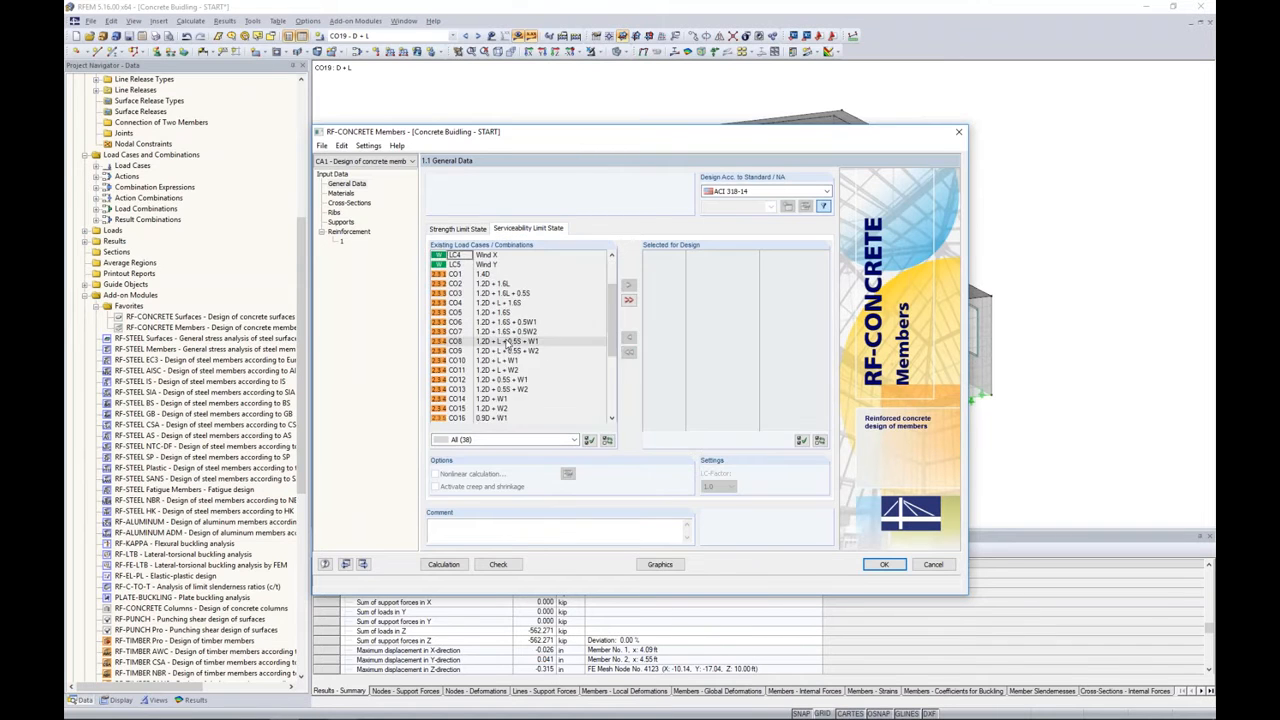
{"action": "left_click", "coordinate": [478, 352]}
{"action": "scroll", "coordinate": [495, 390], "scroll_direction": "down", "scroll_amount": 3}
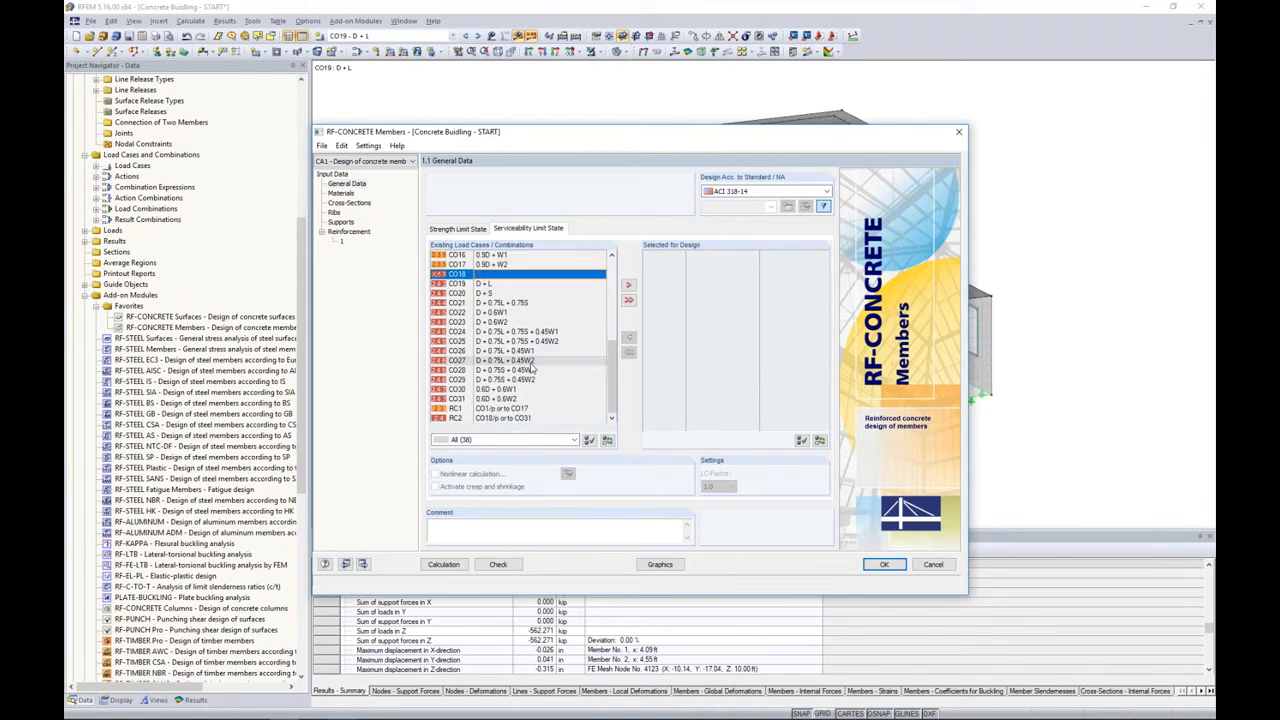
{"action": "left_click", "coordinate": [498, 399], "text": "shift"}
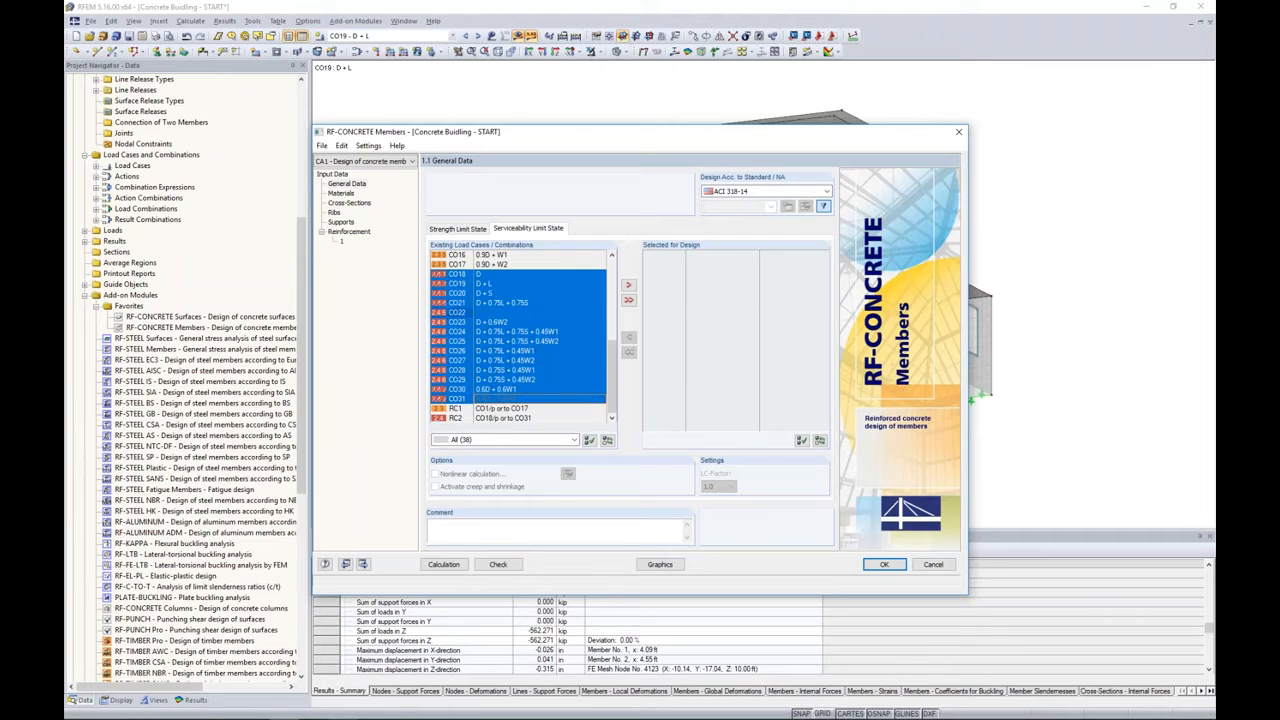
{"action": "left_click", "coordinate": [628, 284]}
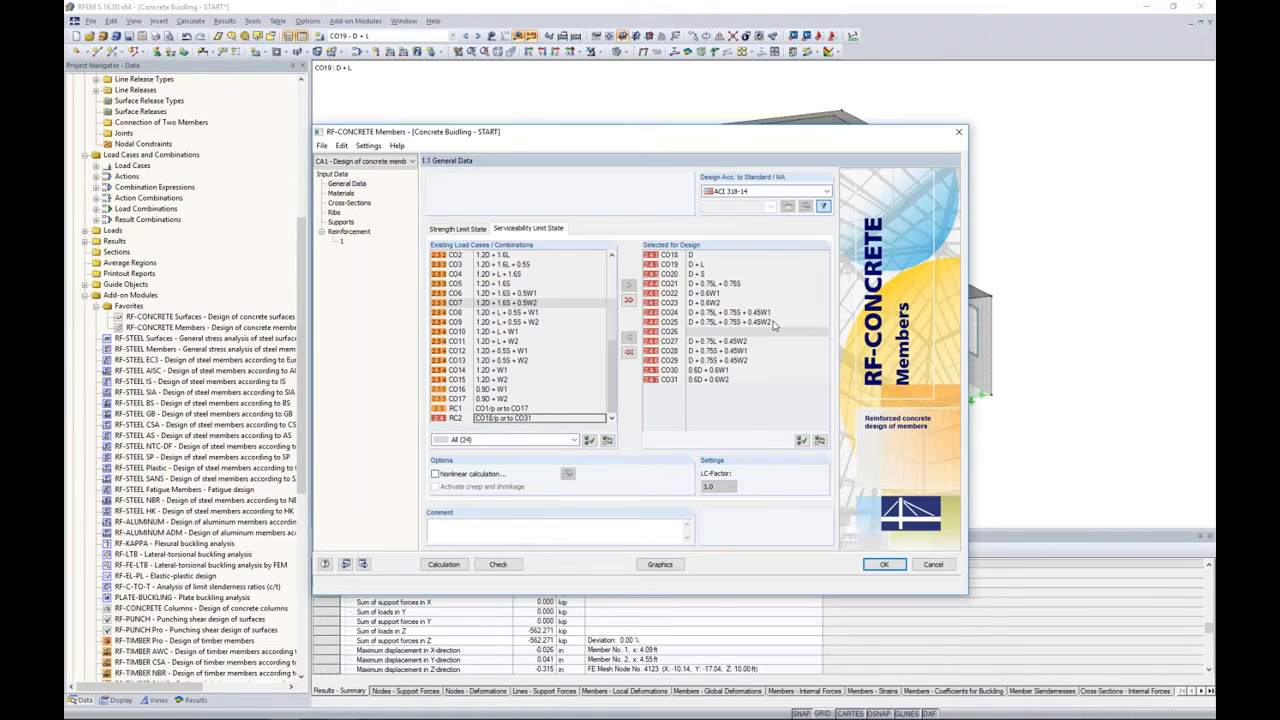
{"action": "left_click", "coordinate": [697, 304]}
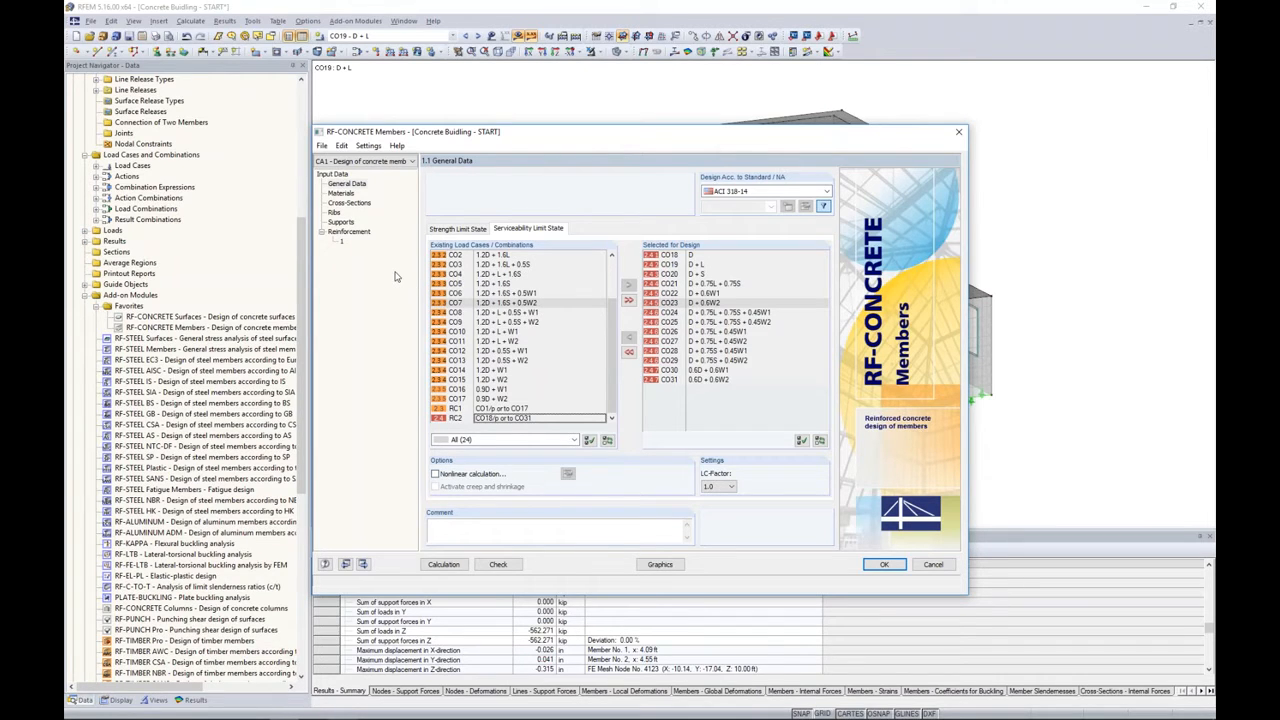
Check the concrete strength class and the reinforcing steel grade assigned to the material in the design case.
{"action": "left_click", "coordinate": [348, 195]}
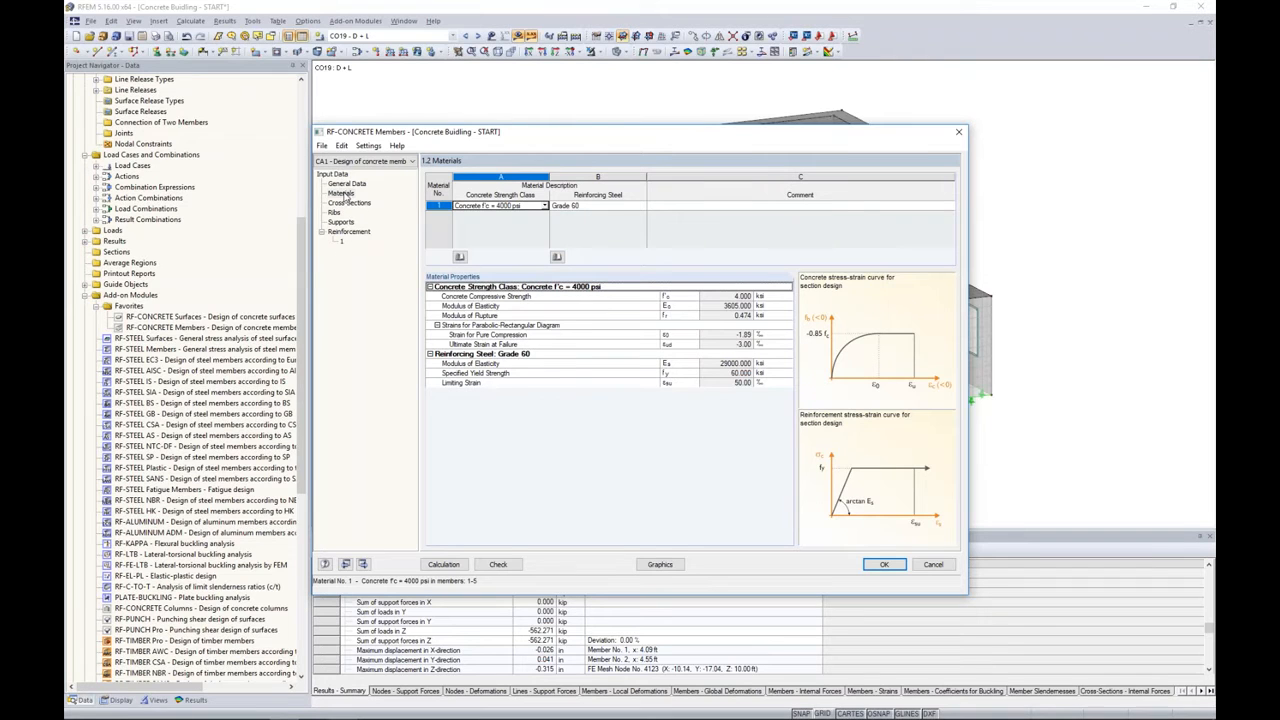
{"action": "left_click", "coordinate": [503, 208]}
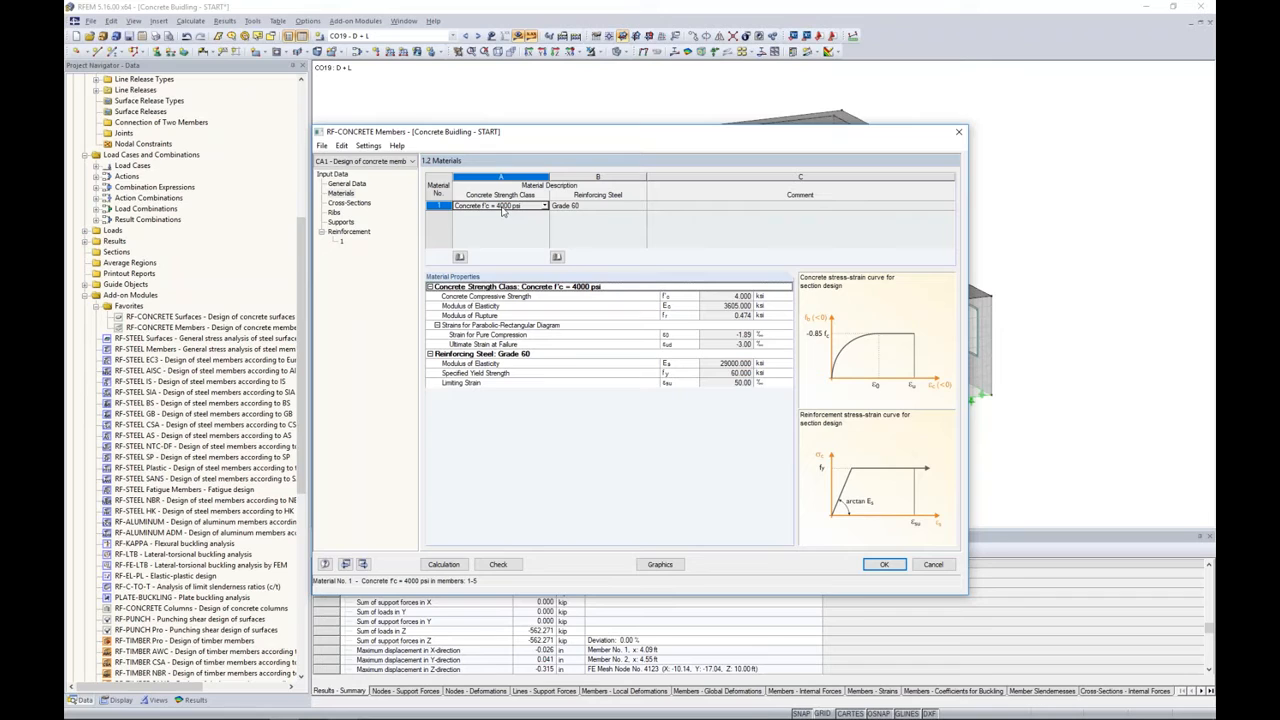
{"action": "left_click", "coordinate": [575, 207]}
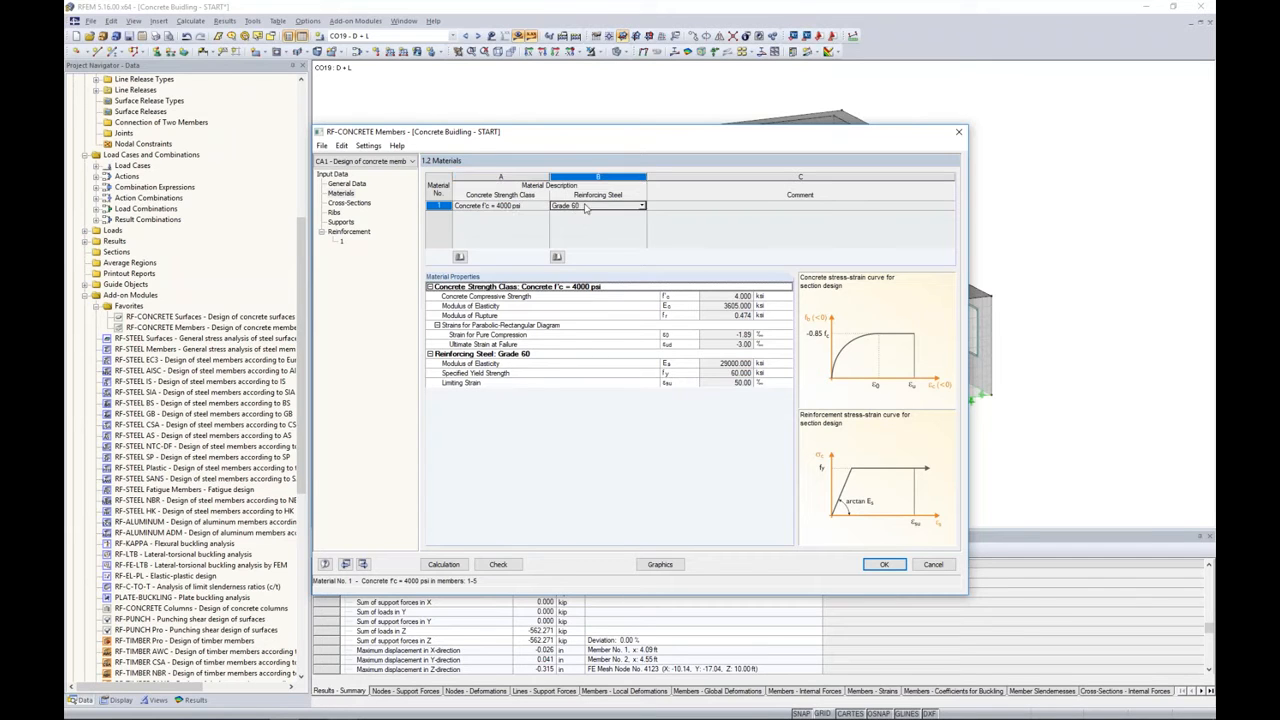
{"action": "left_click", "coordinate": [641, 206]}
{"action": "left_click", "coordinate": [596, 234]}
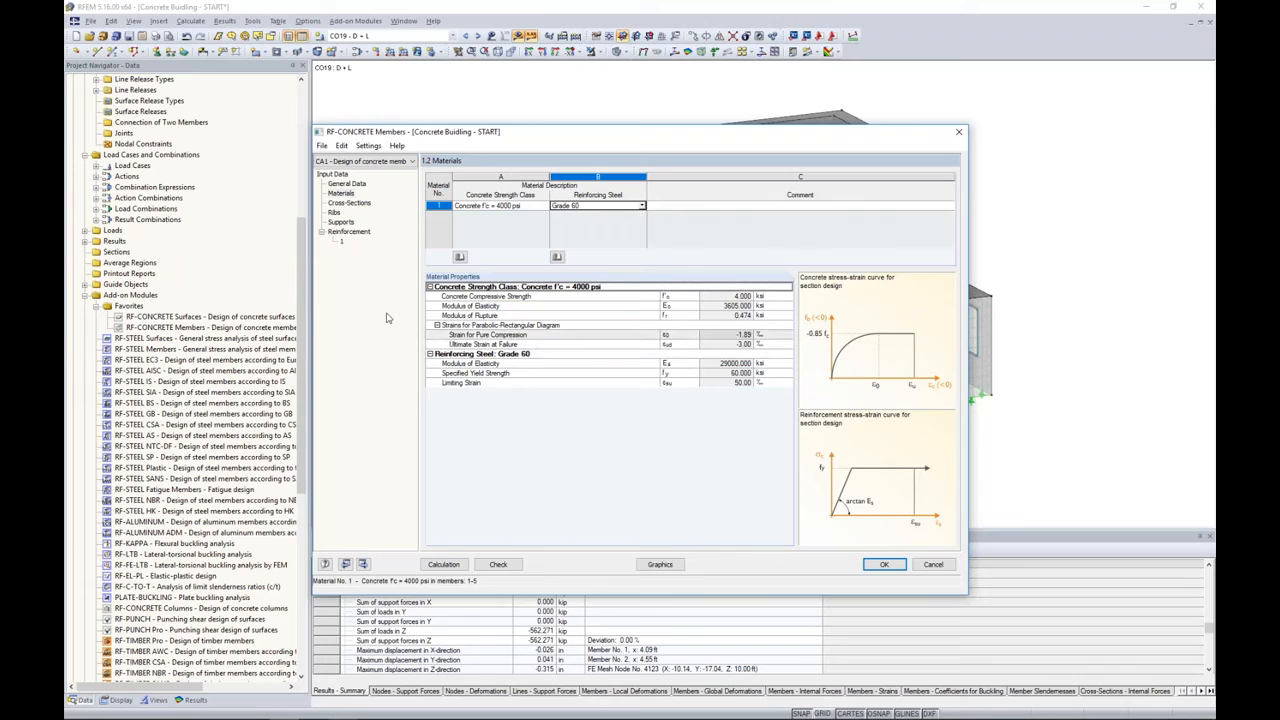
Review the cross-sections Rectangle 12/12, 12/16 and 8/25 in the design case and locate their members in the model.
{"action": "left_click", "coordinate": [357, 204]}
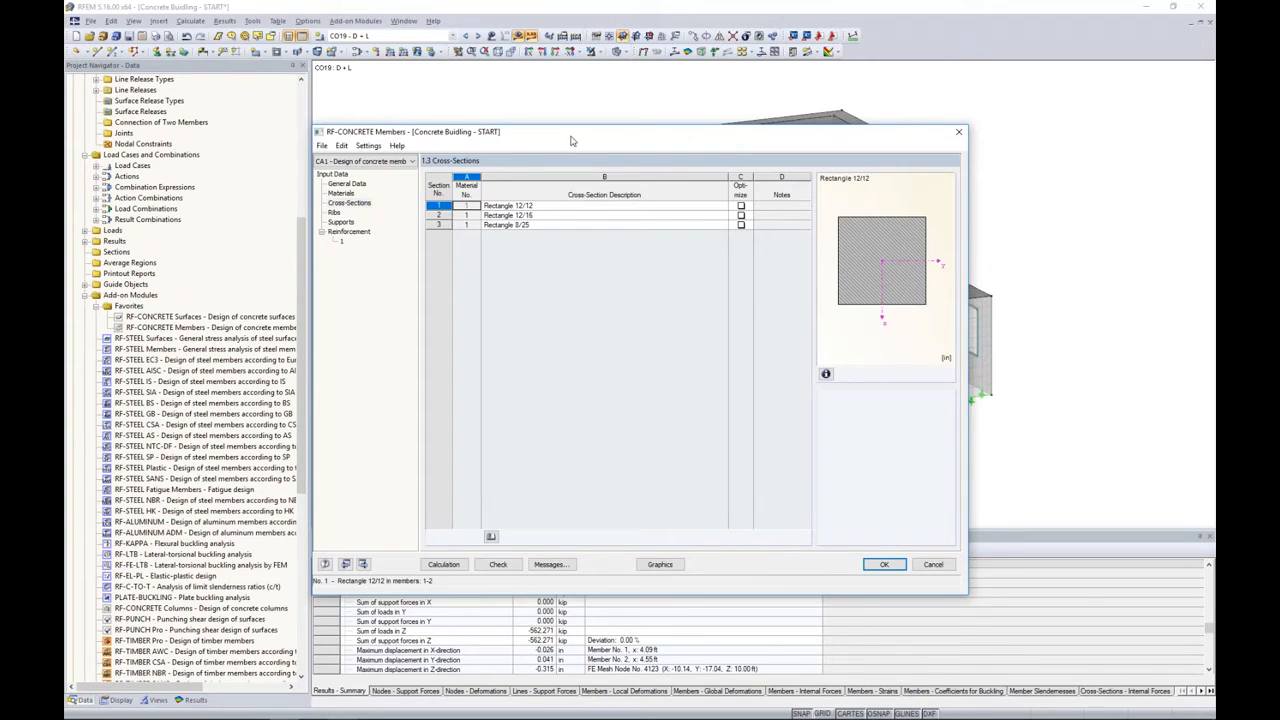
{"action": "left_click_drag", "start_coordinate": [571, 140], "coordinate": [598, 456]}
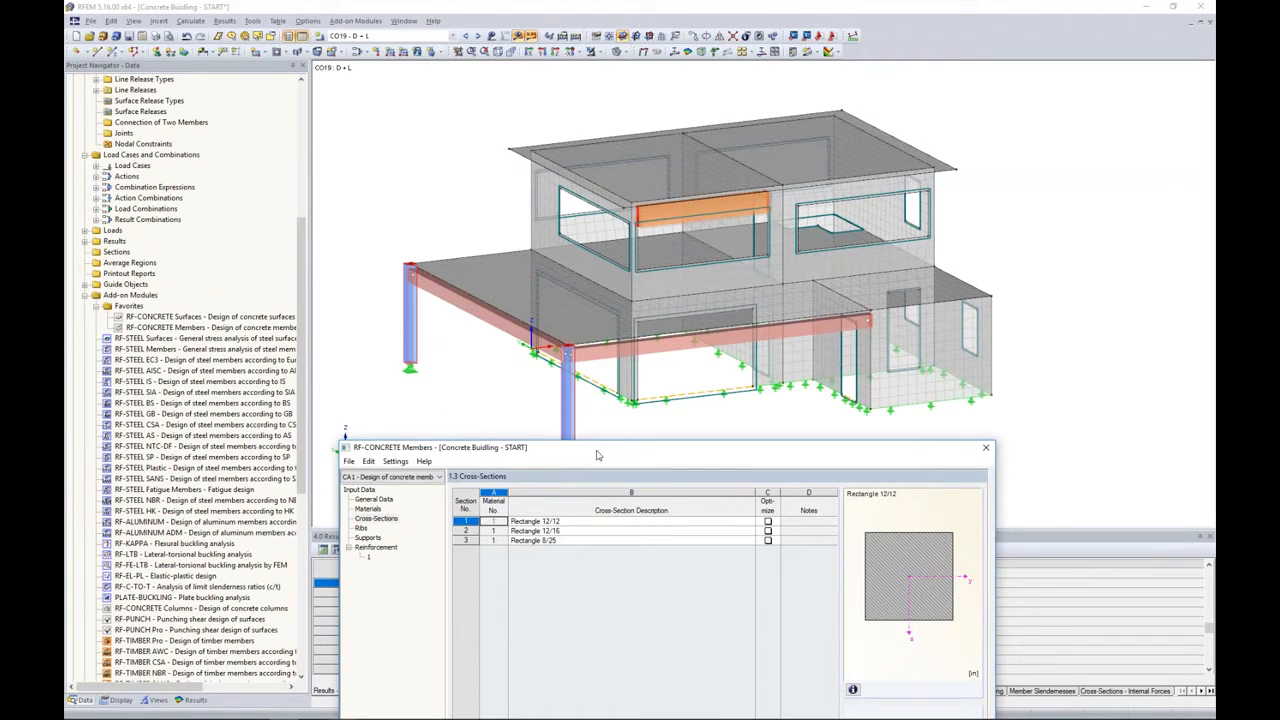
{"action": "left_click", "coordinate": [577, 521]}
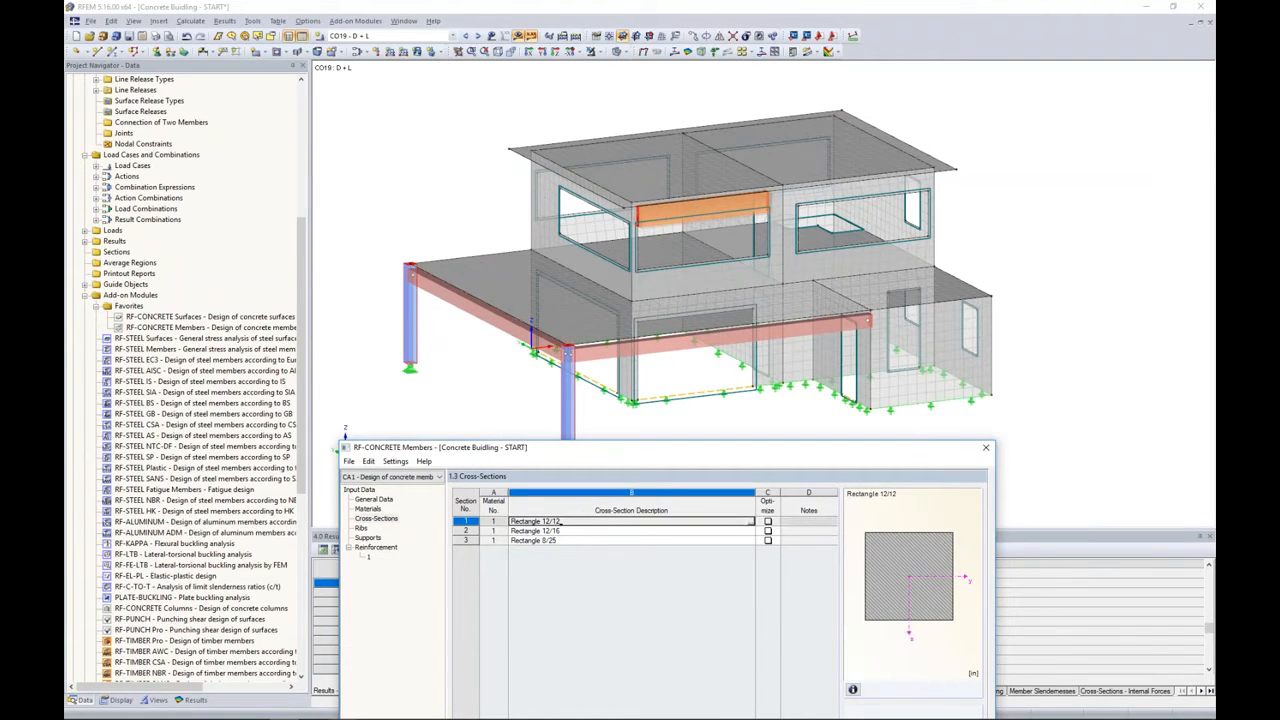
{"action": "left_click", "coordinate": [577, 530]}
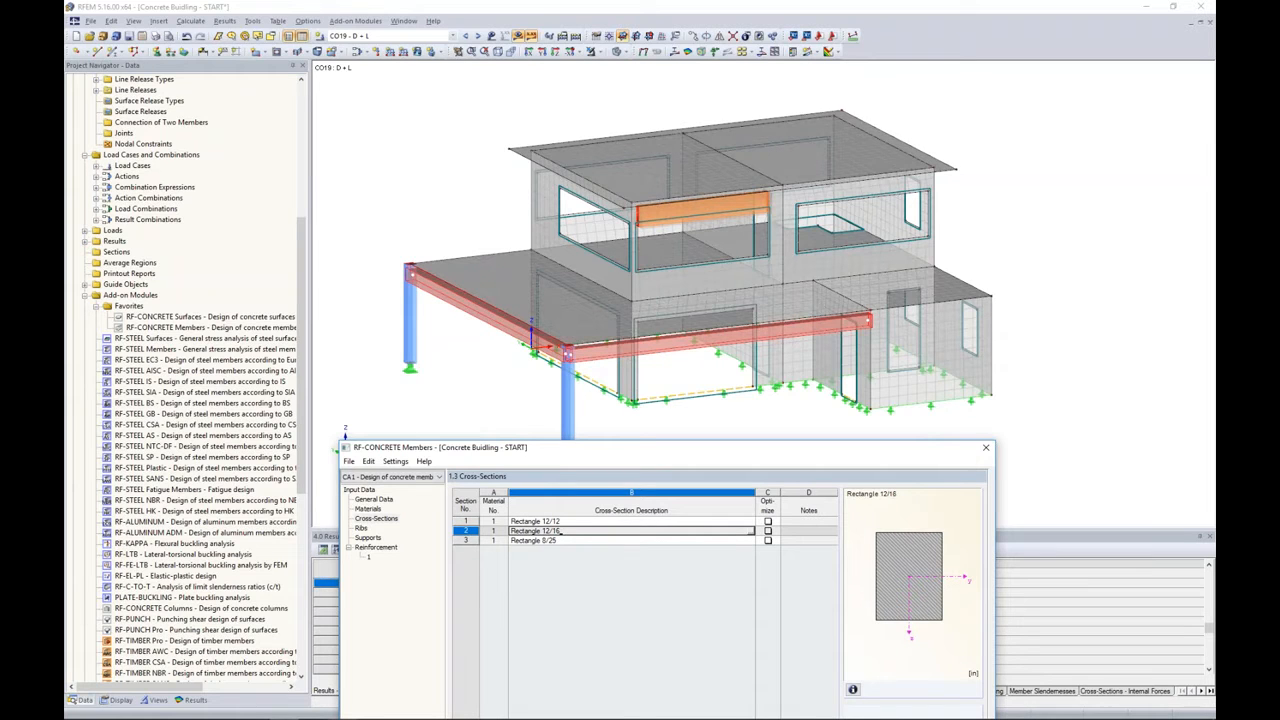
{"action": "left_click", "coordinate": [579, 540]}
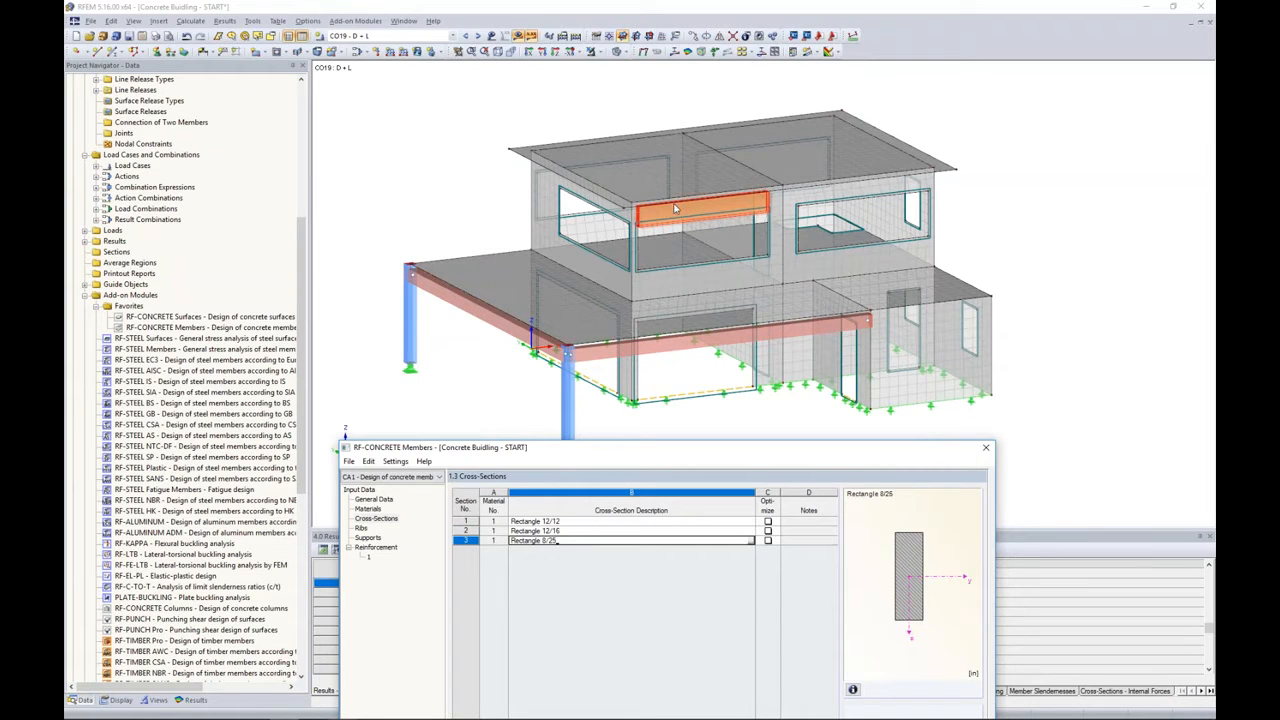
{"action": "left_click_drag", "start_coordinate": [680, 452], "coordinate": [688, 143]}
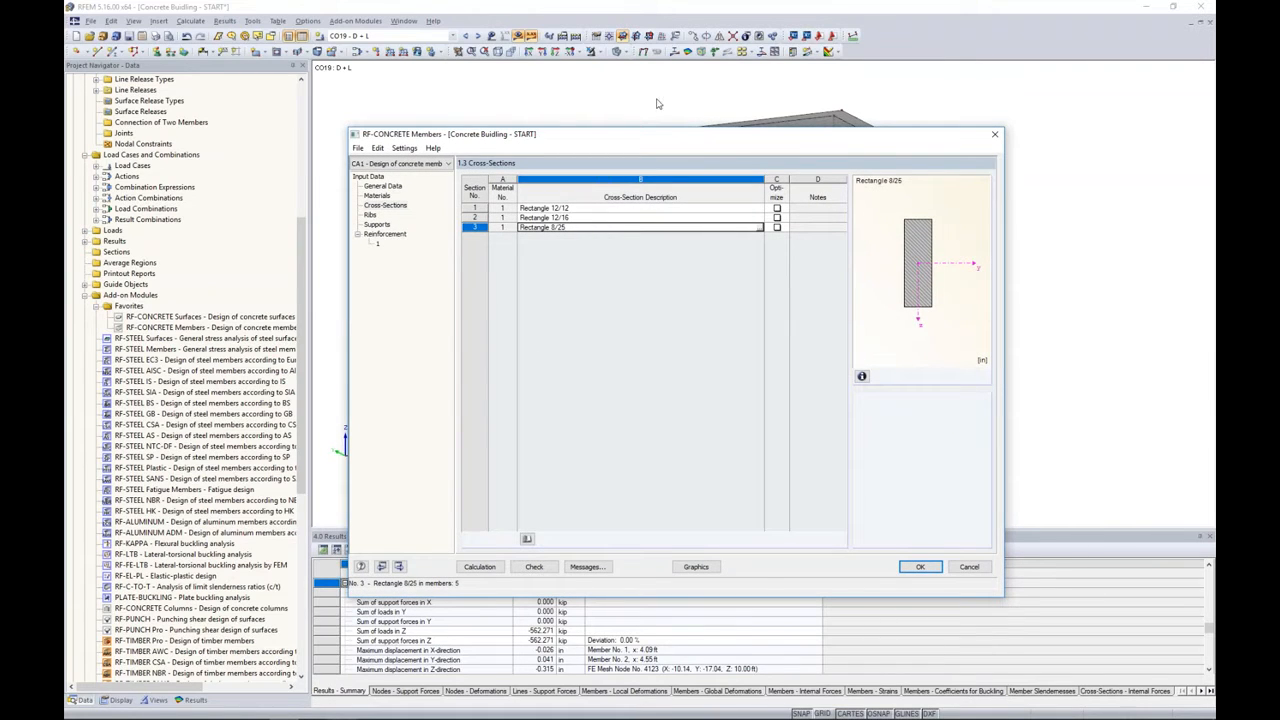
Check the rib effective widths, and define design supports at column-top nodes 56 and 57.
{"action": "left_click", "coordinate": [370, 216]}
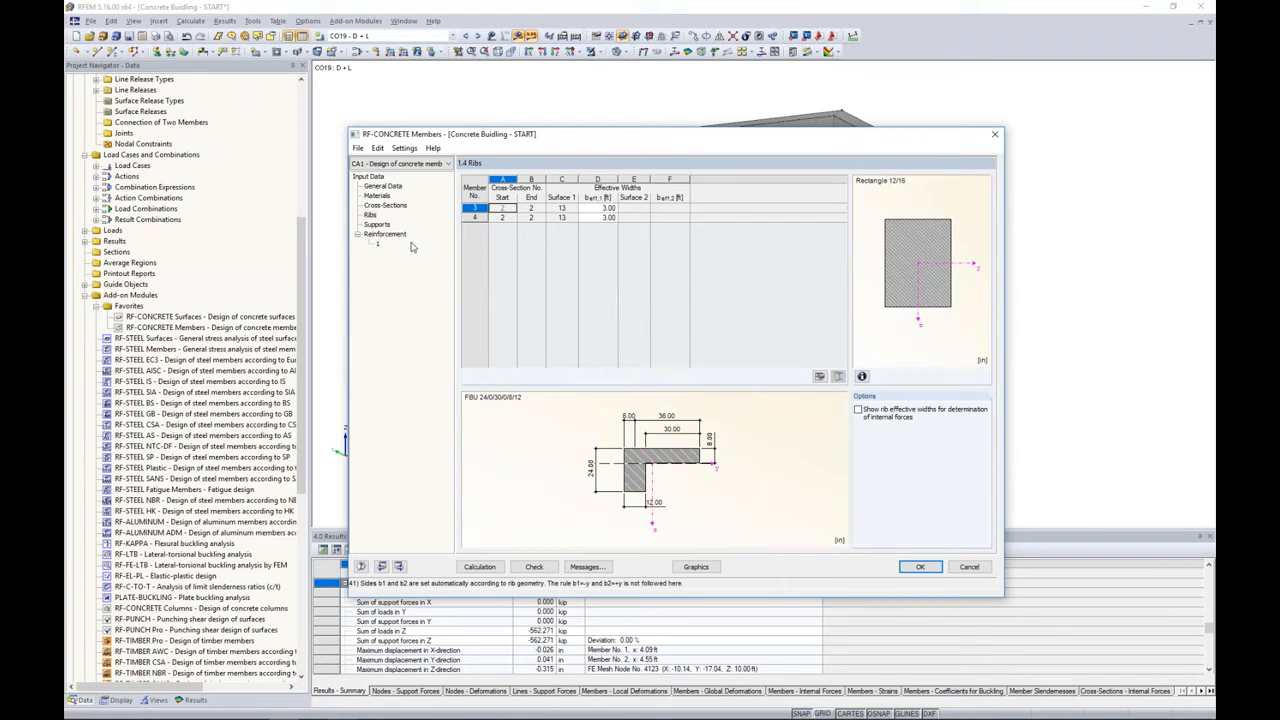
{"action": "left_click", "coordinate": [384, 226]}
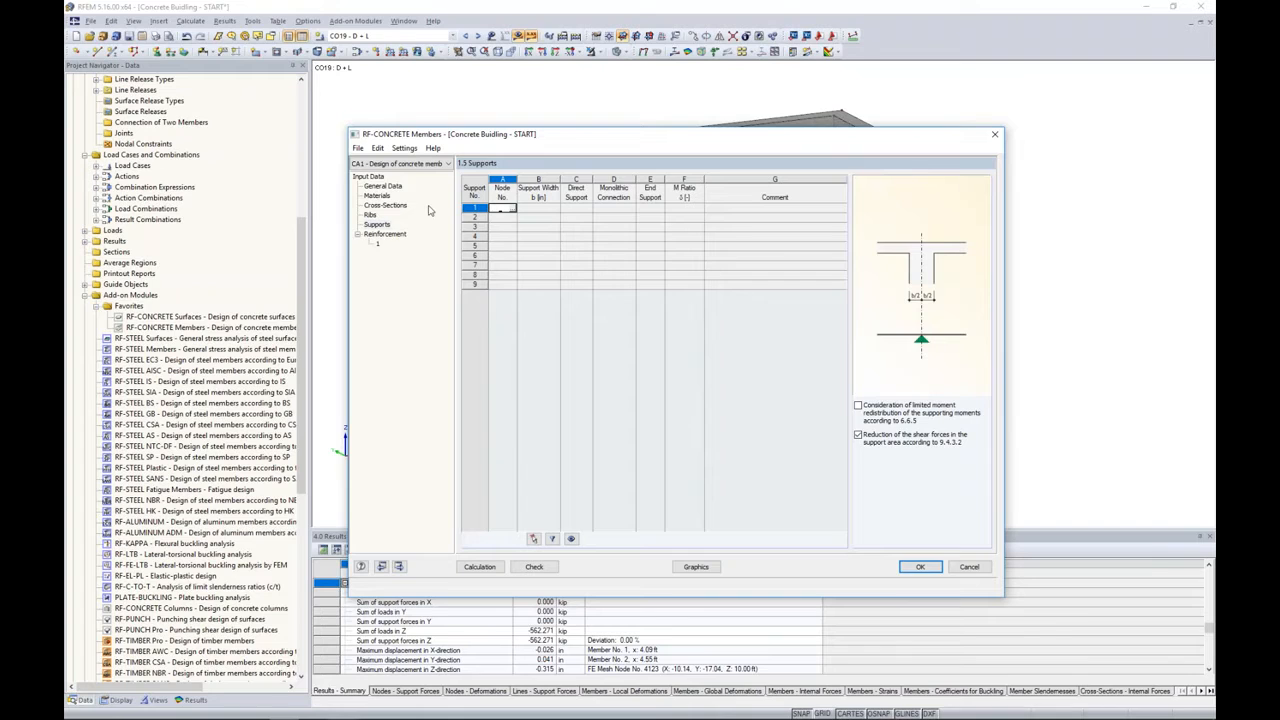
{"action": "left_click", "coordinate": [512, 209]}
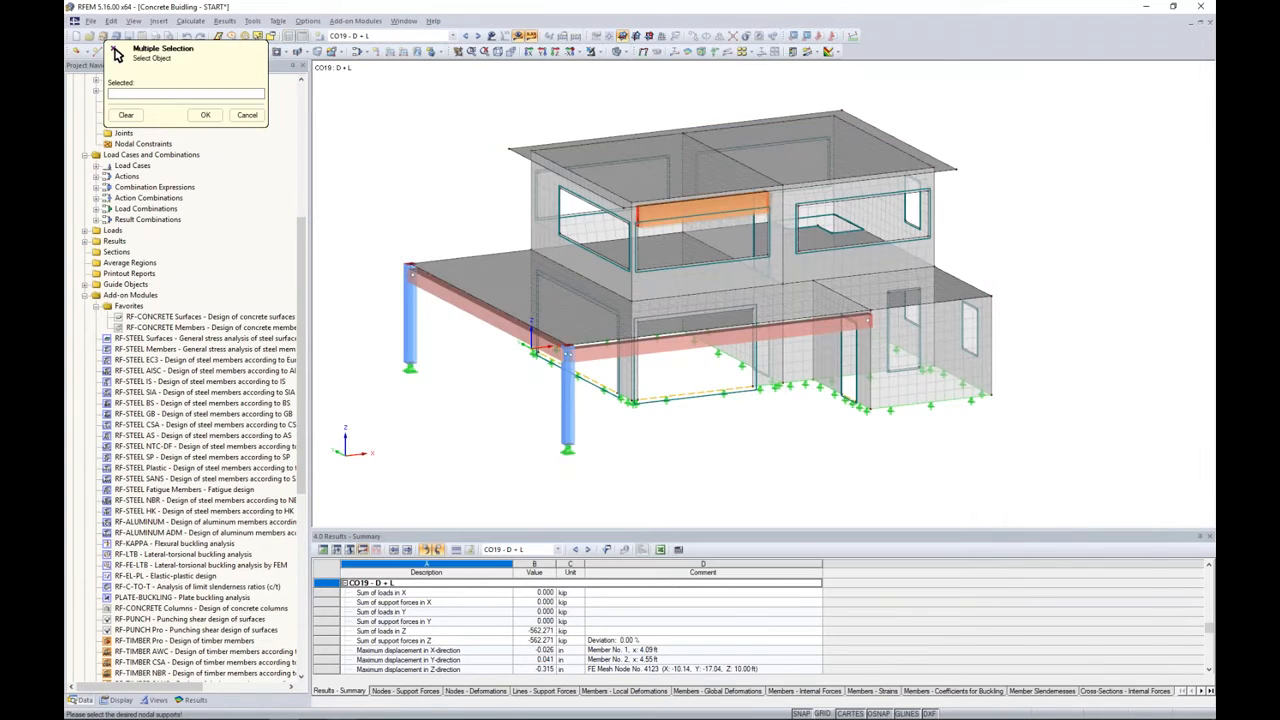
{"action": "left_click", "coordinate": [532, 345]}
{"action": "left_click", "coordinate": [566, 353]}
{"action": "middle_click_drag", "start_coordinate": [566, 365], "coordinate": [690, 338]}
{"action": "scroll", "coordinate": [560, 310], "scroll_direction": "up", "scroll_amount": 2}
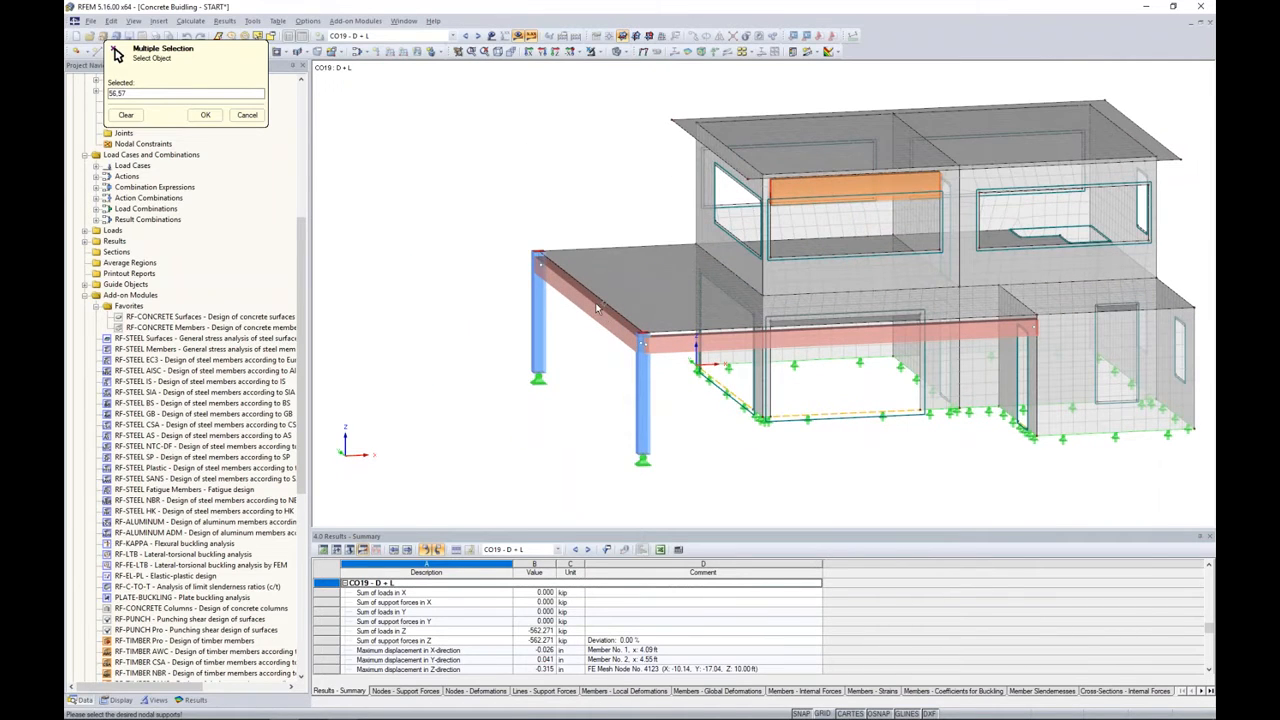
{"action": "left_click", "coordinate": [205, 114]}
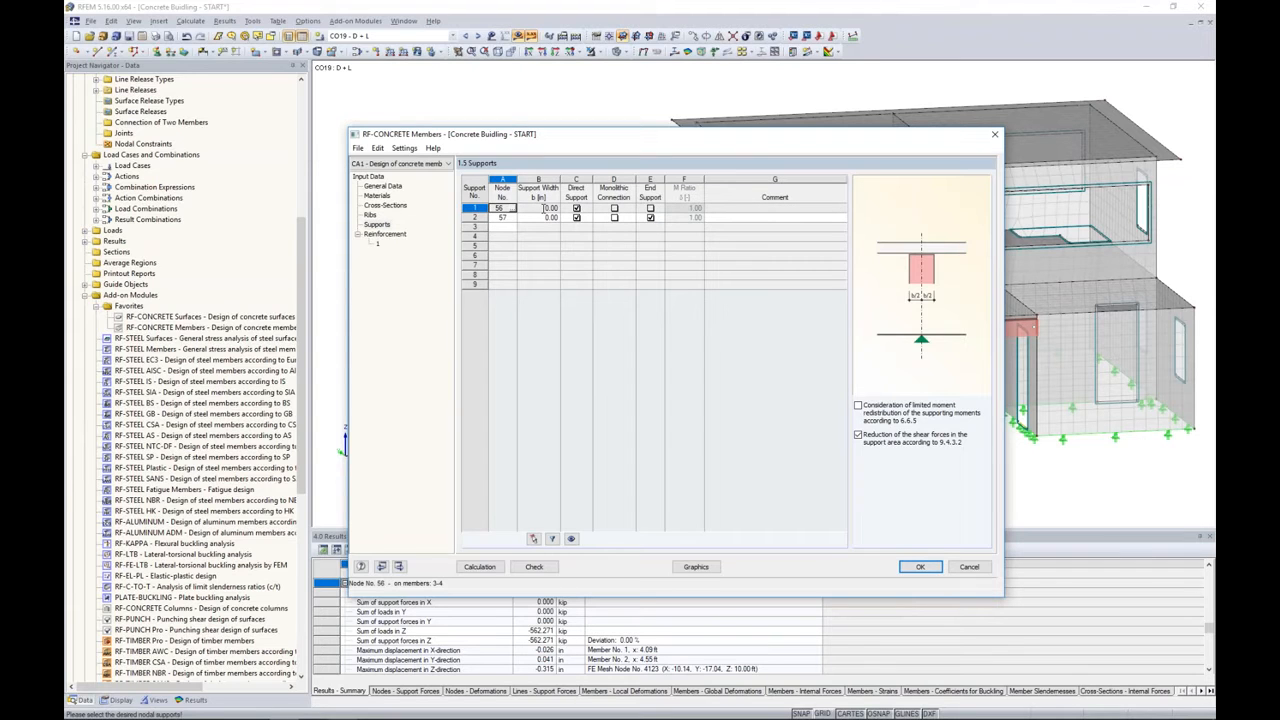
Set the support width to 12 in for both supports, at nodes 56 and 57.
{"action": "left_click_drag", "start_coordinate": [557, 140], "coordinate": [650, 149]}
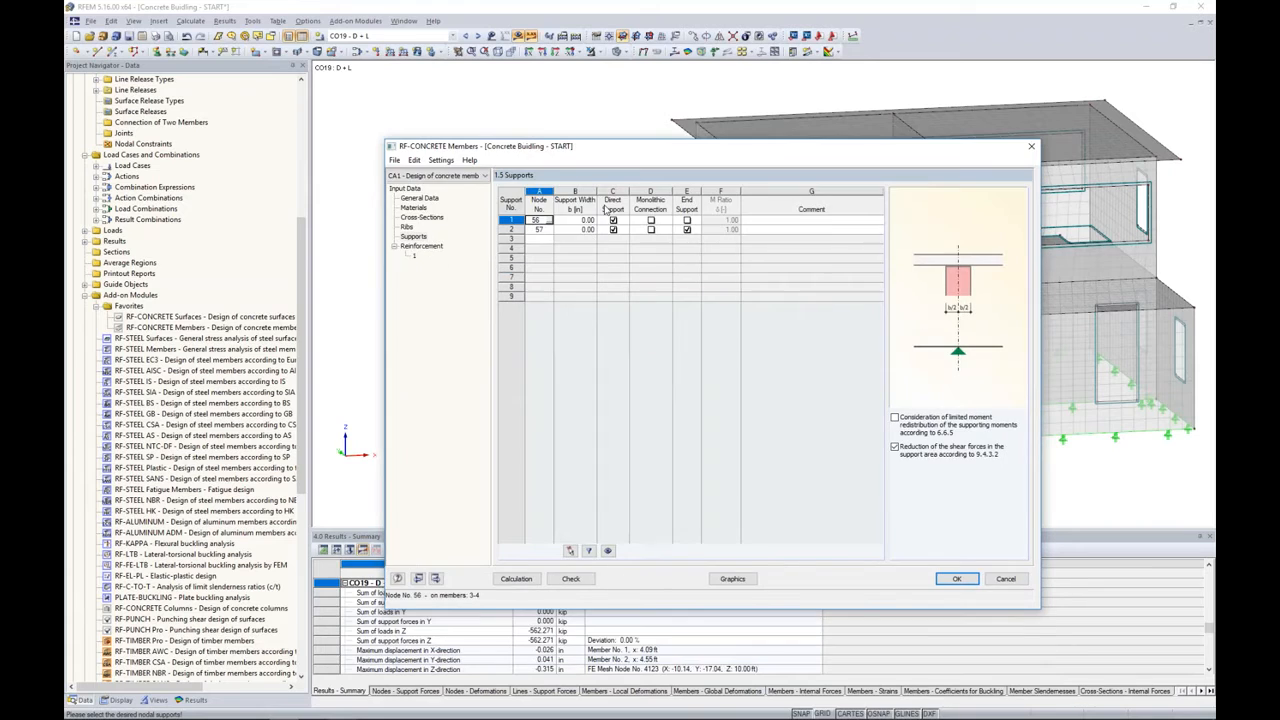
{"action": "left_click", "coordinate": [590, 222]}
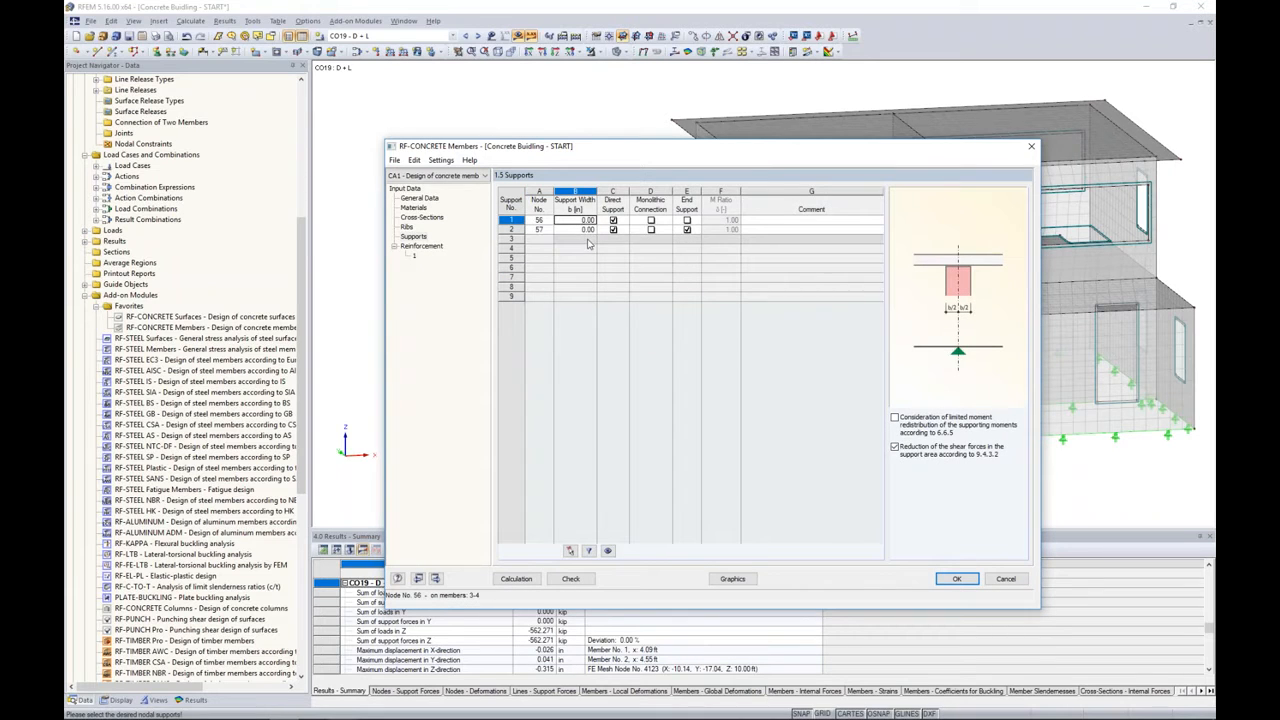
{"action": "left_click", "coordinate": [590, 230]}
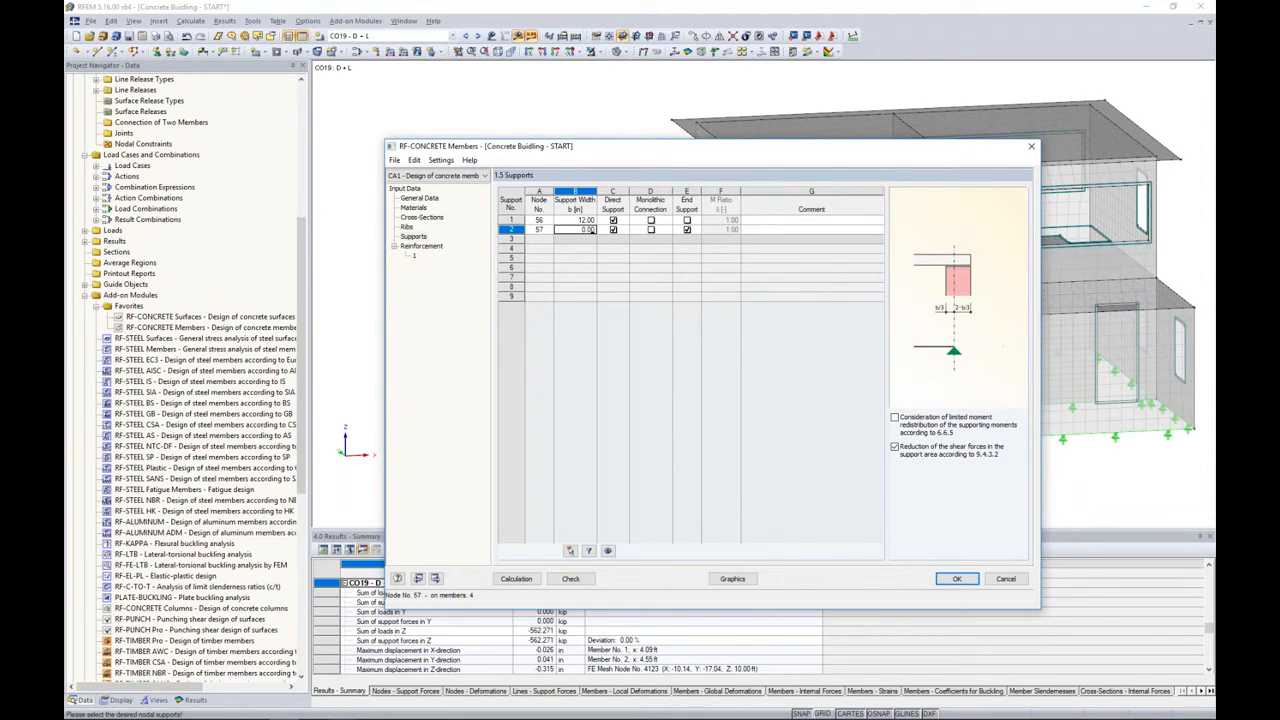
{"action": "type", "text": "12.0"}
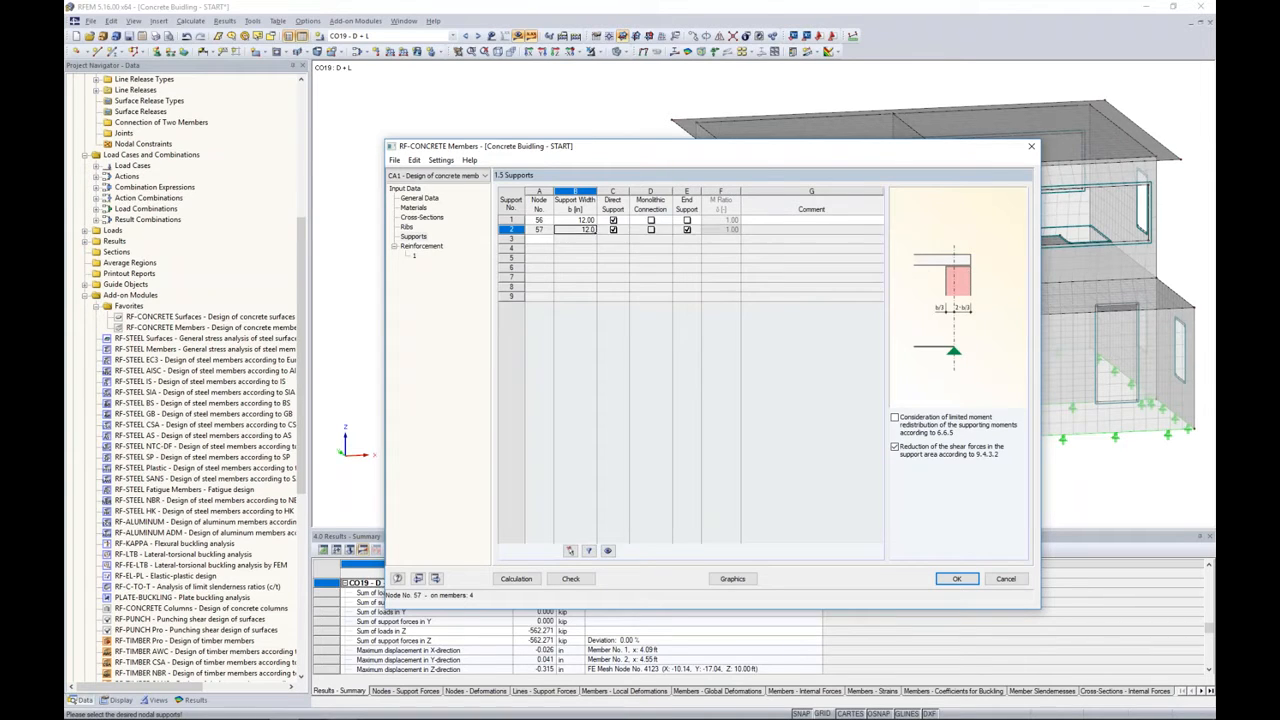
Turn off direct support for nodes 56 and 57, and mark node 56 as an end support as well.
{"action": "left_click", "coordinate": [613, 221]}
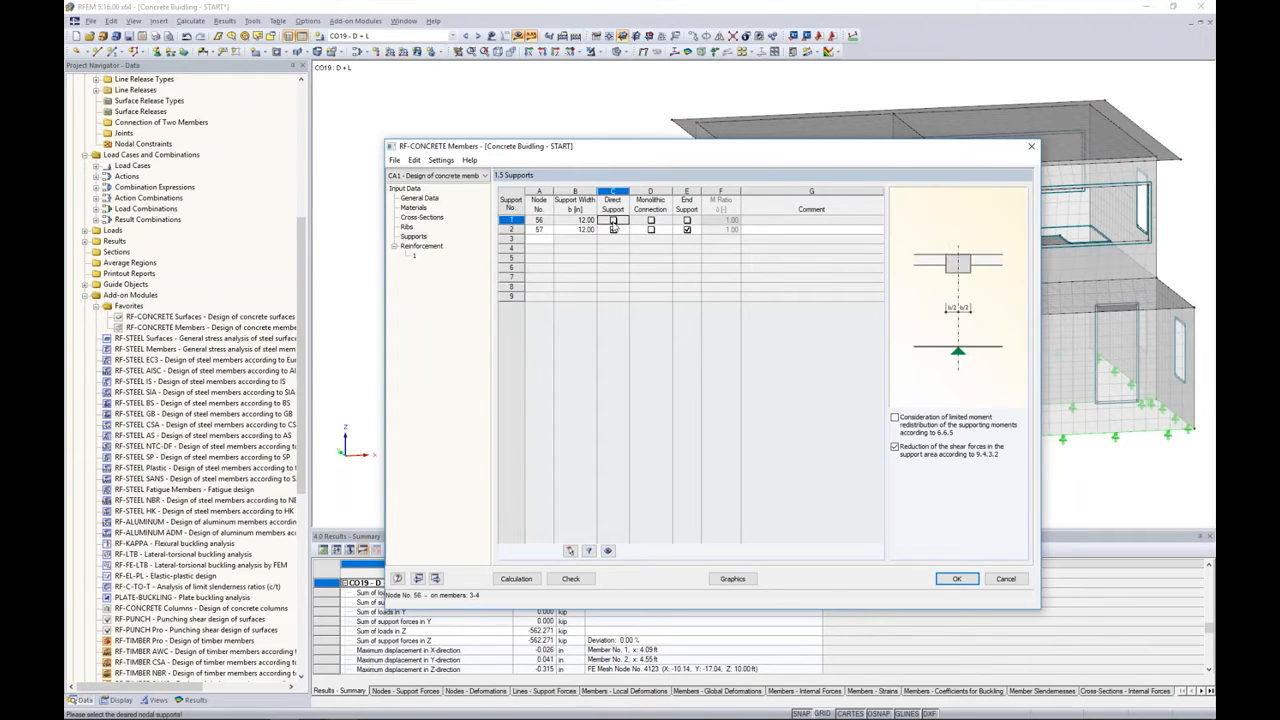
{"action": "left_click", "coordinate": [613, 220]}
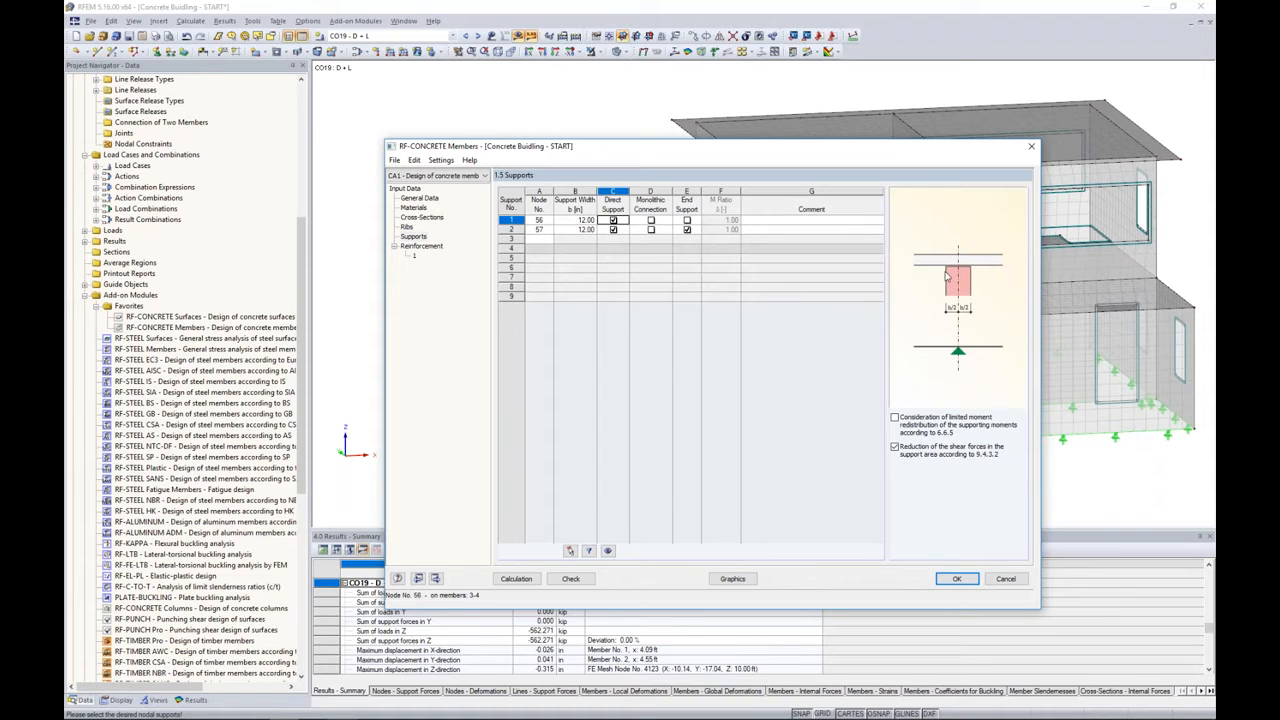
{"action": "left_click", "coordinate": [613, 220]}
{"action": "left_click", "coordinate": [613, 229]}
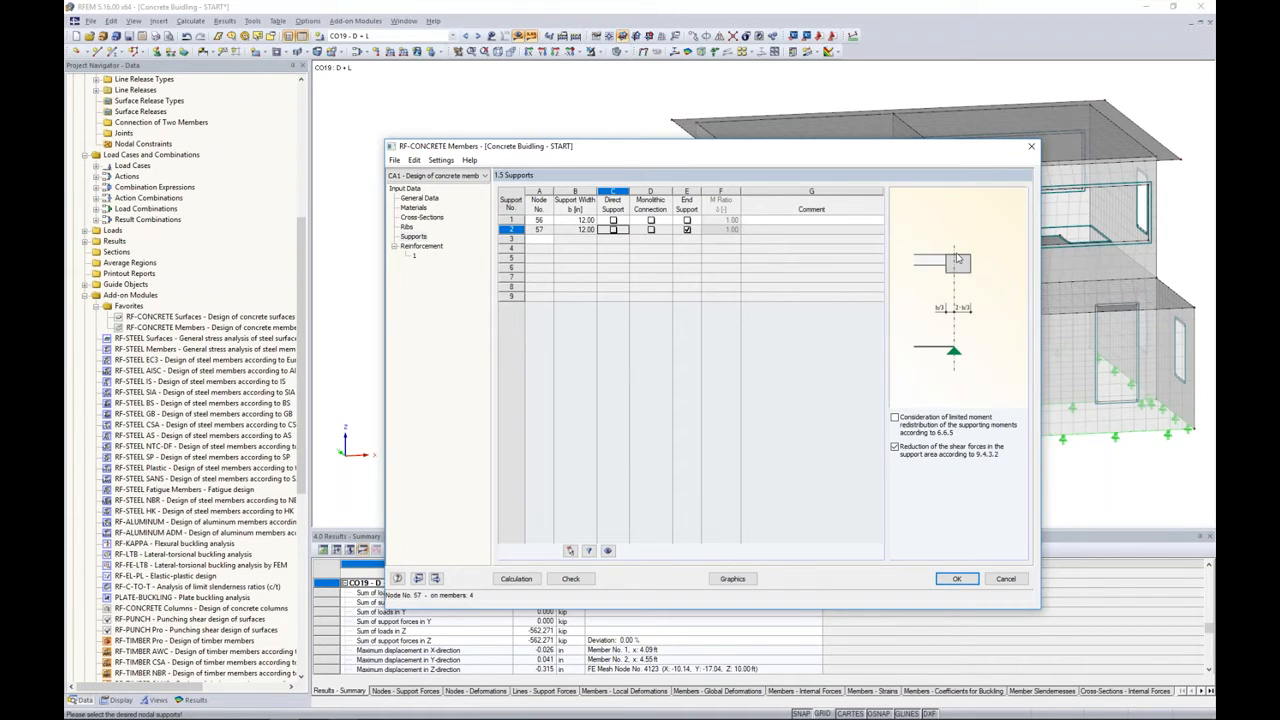
{"action": "left_click", "coordinate": [687, 220]}
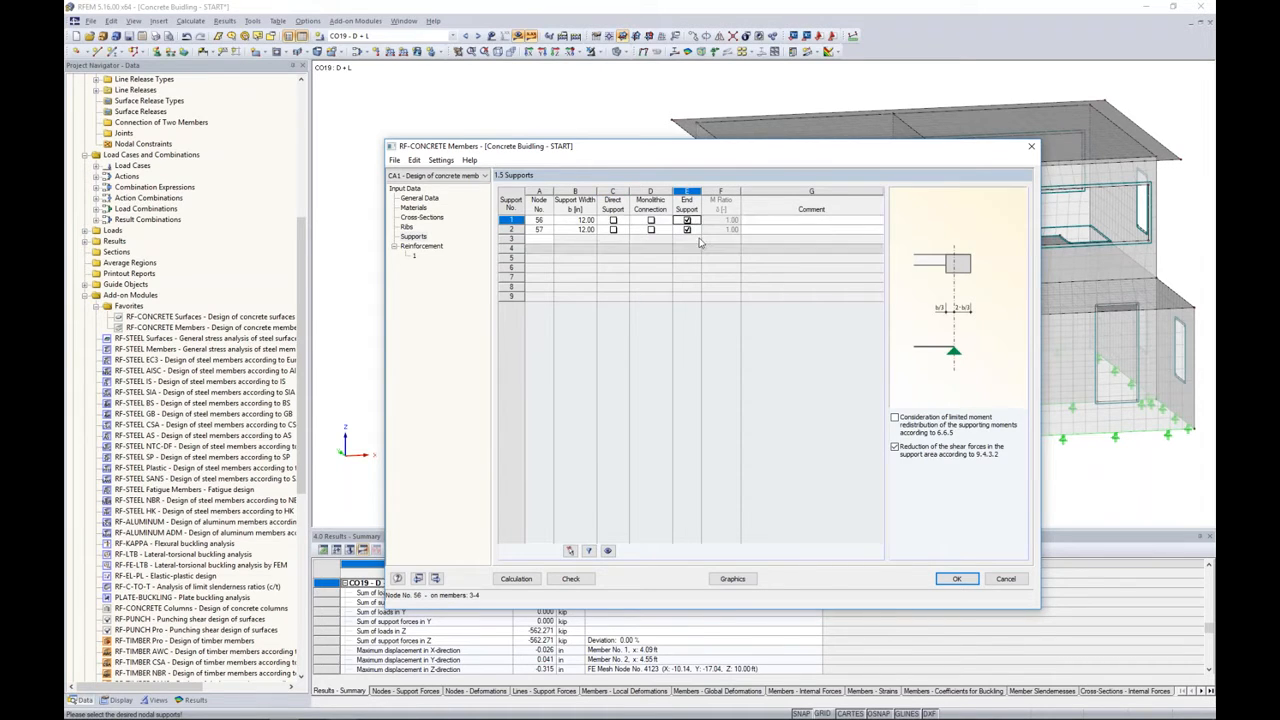
{"action": "mouse_move", "coordinate": [716, 148]}
{"action": "left_mouse_down"}
{"action": "mouse_move", "coordinate": [728, 369]}
{"action": "mouse_move", "coordinate": [706, 142]}
{"action": "left_mouse_up"}
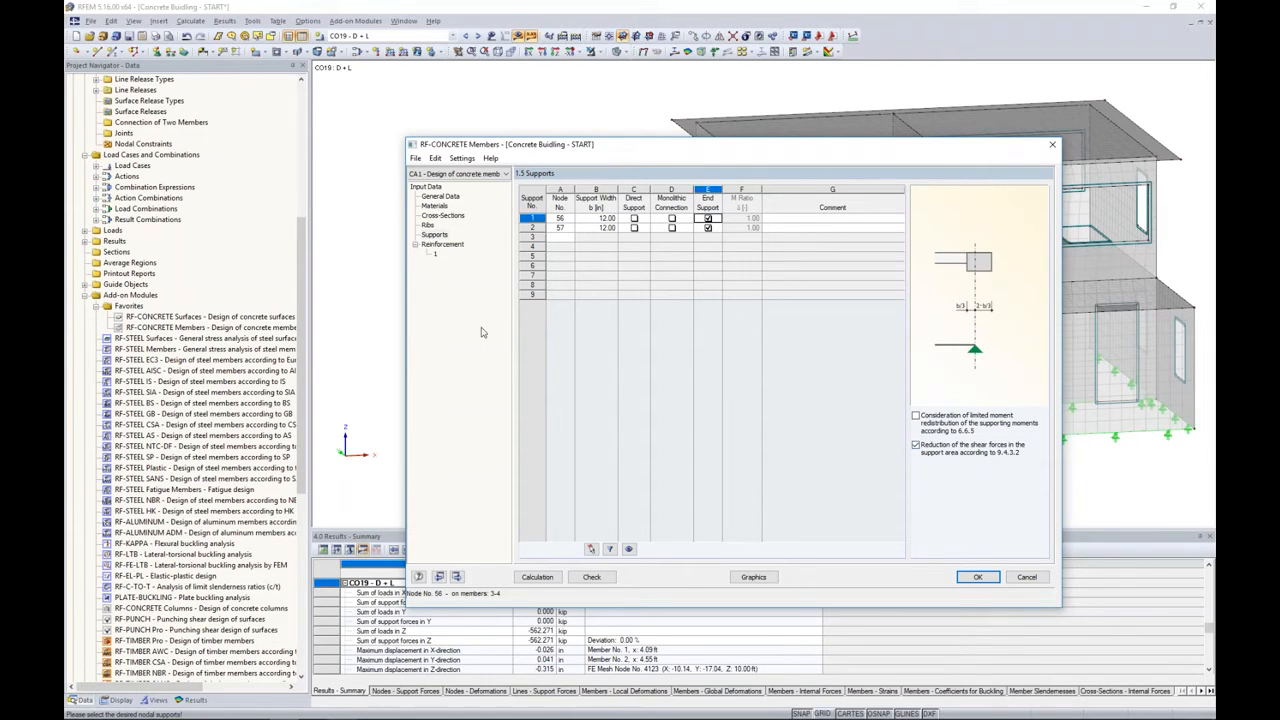
Name the first reinforcement group Columns and apply it only to the two column members 1 and 2.
{"action": "left_click", "coordinate": [460, 247]}
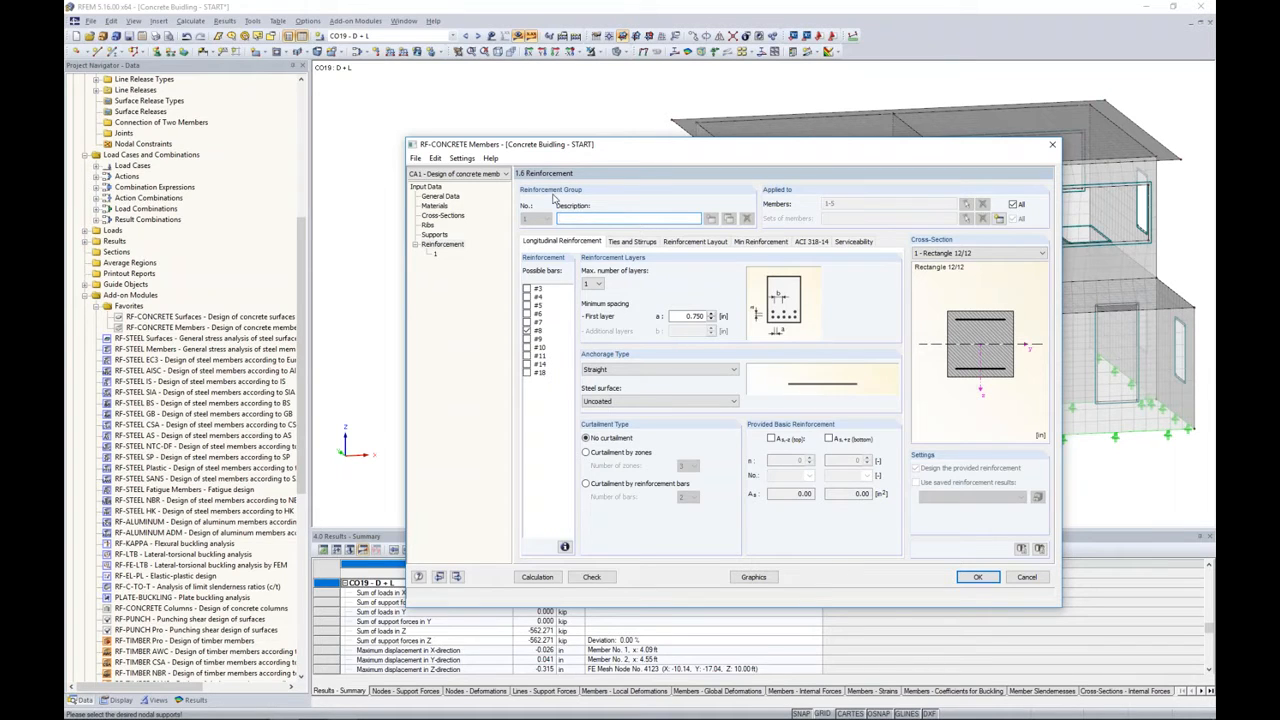
{"action": "type", "text": "Columns"}
{"action": "left_click", "coordinate": [1013, 204]}
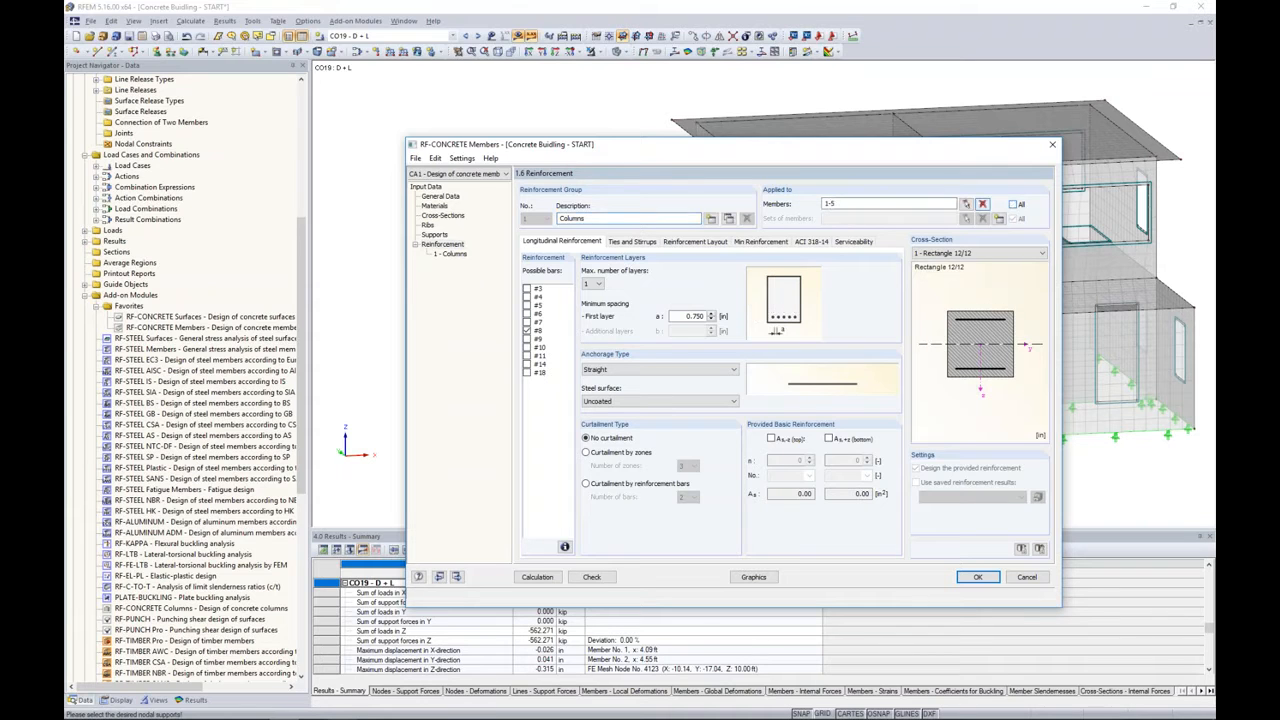
{"action": "left_click", "coordinate": [966, 204]}
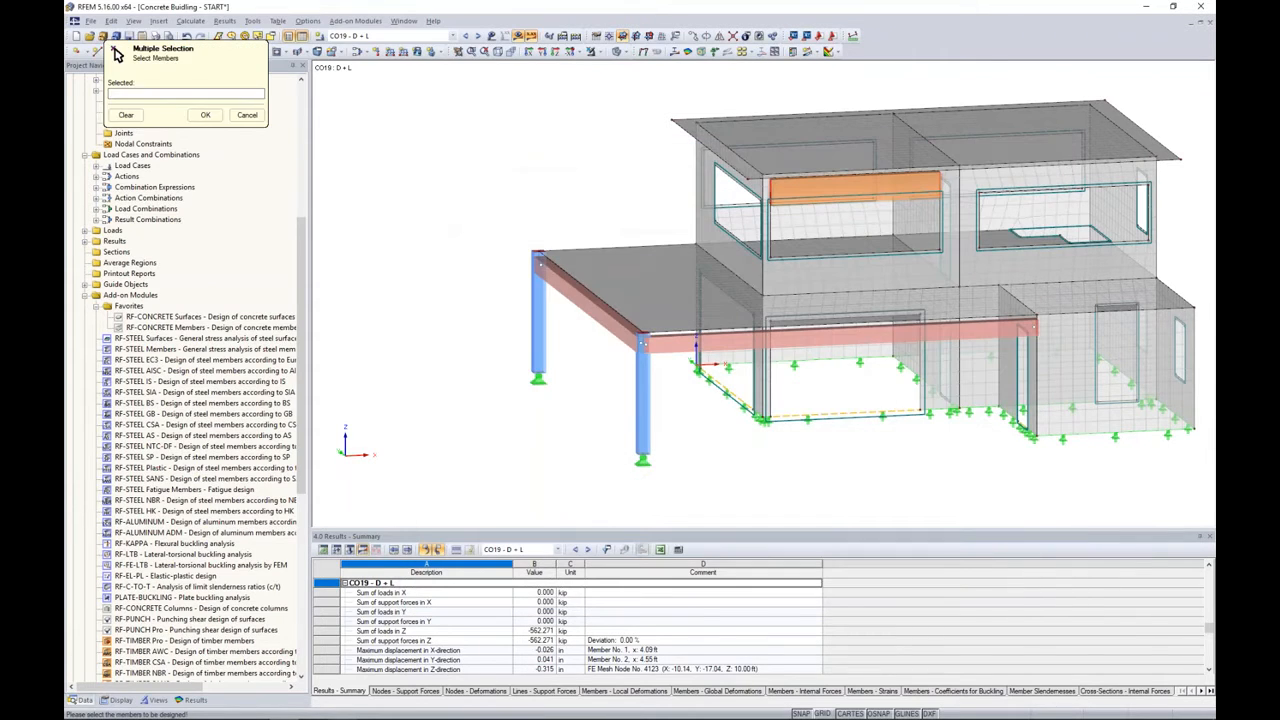
{"action": "left_click", "coordinate": [538, 314]}
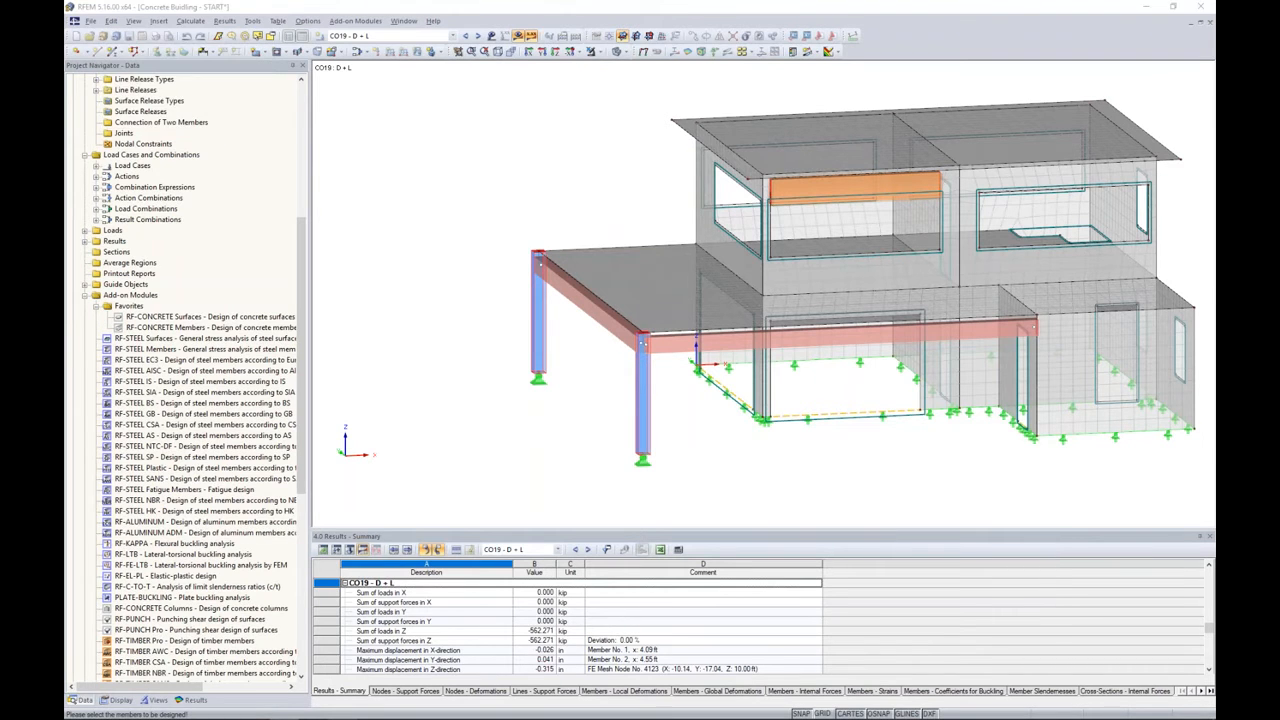
{"action": "left_click", "coordinate": [205, 115]}
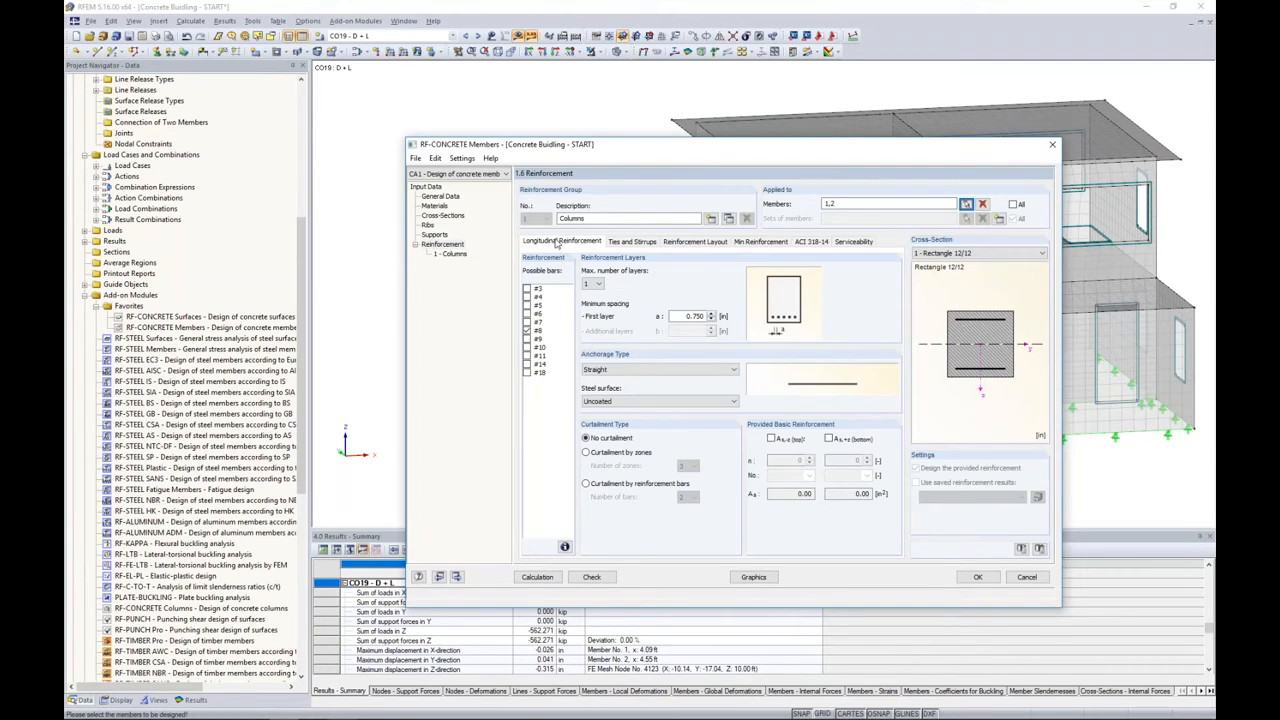
Allow bar sizes #5 and #6 for the columns' longitudinal reinforcement.
{"action": "left_click", "coordinate": [527, 305]}
{"action": "left_click", "coordinate": [527, 313]}
{"action": "left_click", "coordinate": [597, 285]}
{"action": "left_click", "coordinate": [598, 307]}
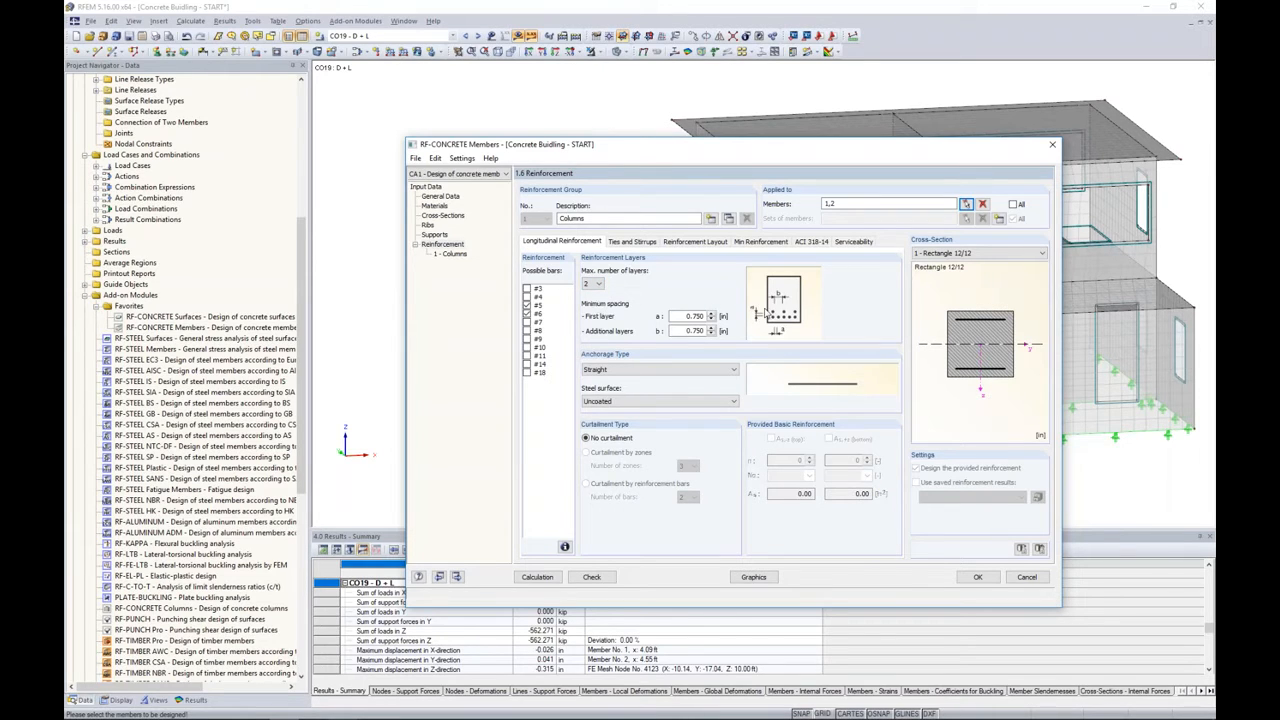
{"action": "left_click", "coordinate": [595, 284]}
{"action": "left_click", "coordinate": [595, 293]}
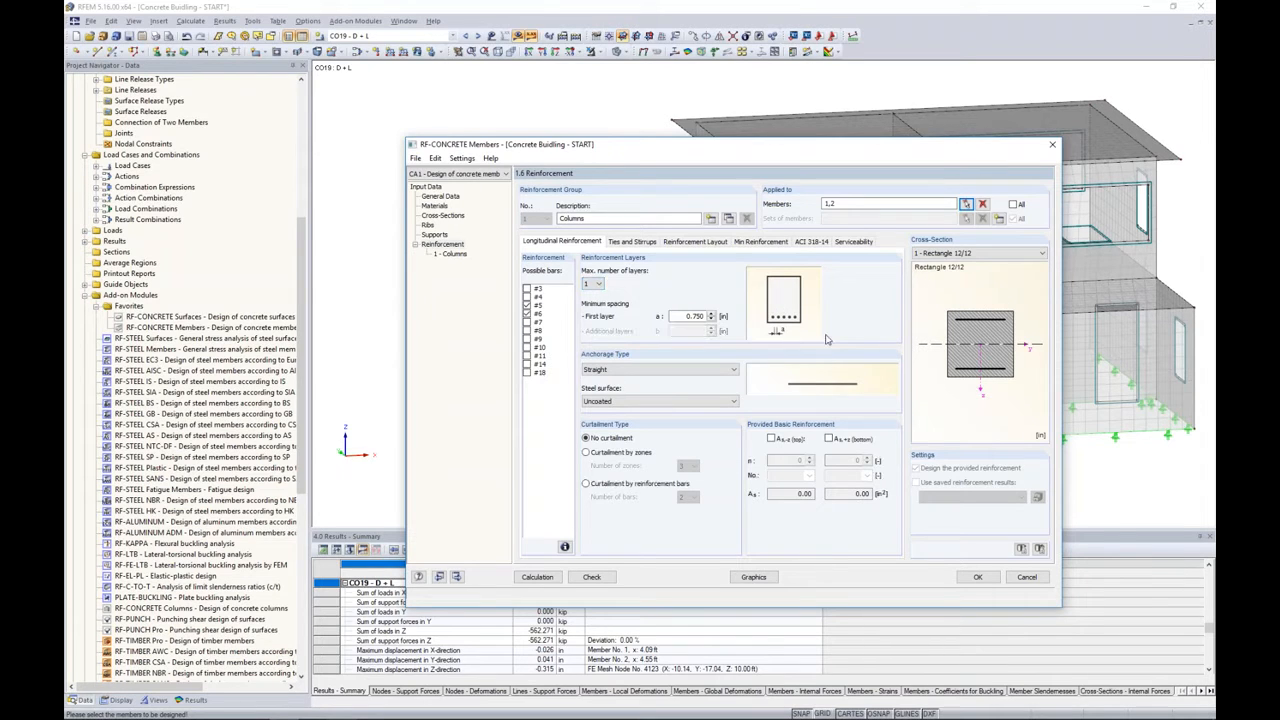
{"action": "left_click", "coordinate": [627, 372]}
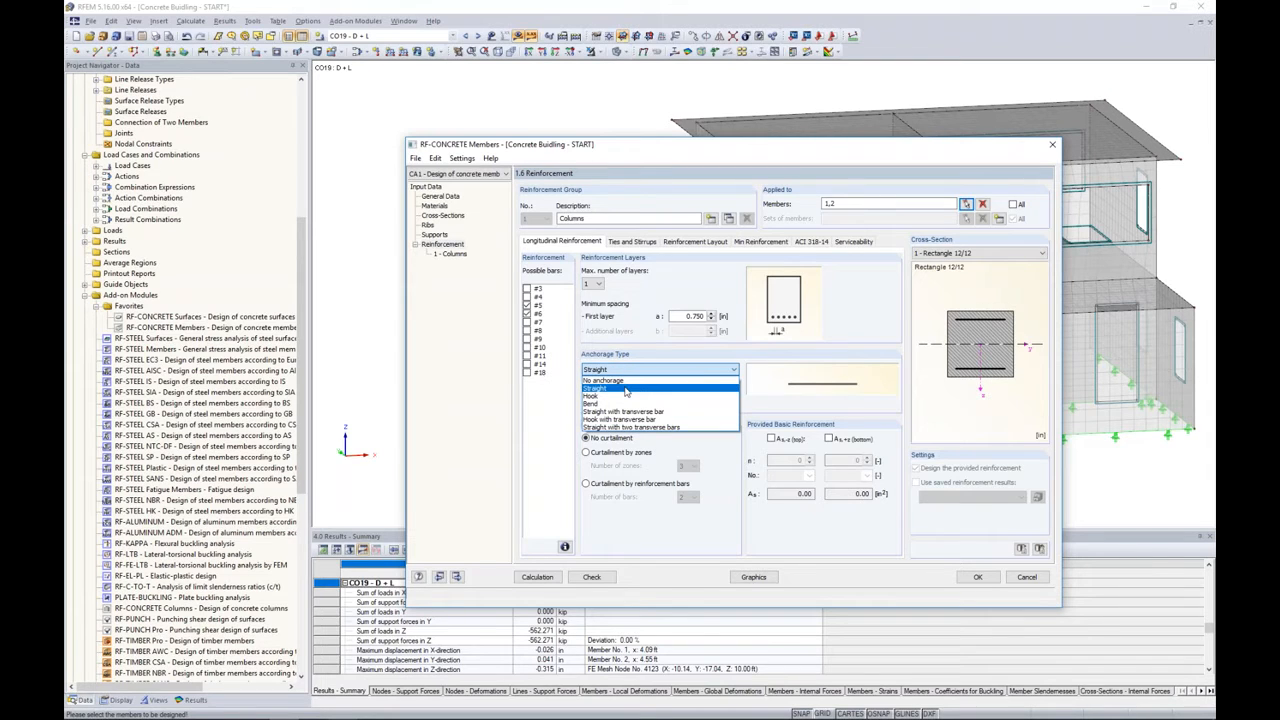
{"action": "left_click", "coordinate": [622, 396]}
{"action": "left_click", "coordinate": [622, 370]}
{"action": "left_click", "coordinate": [613, 403]}
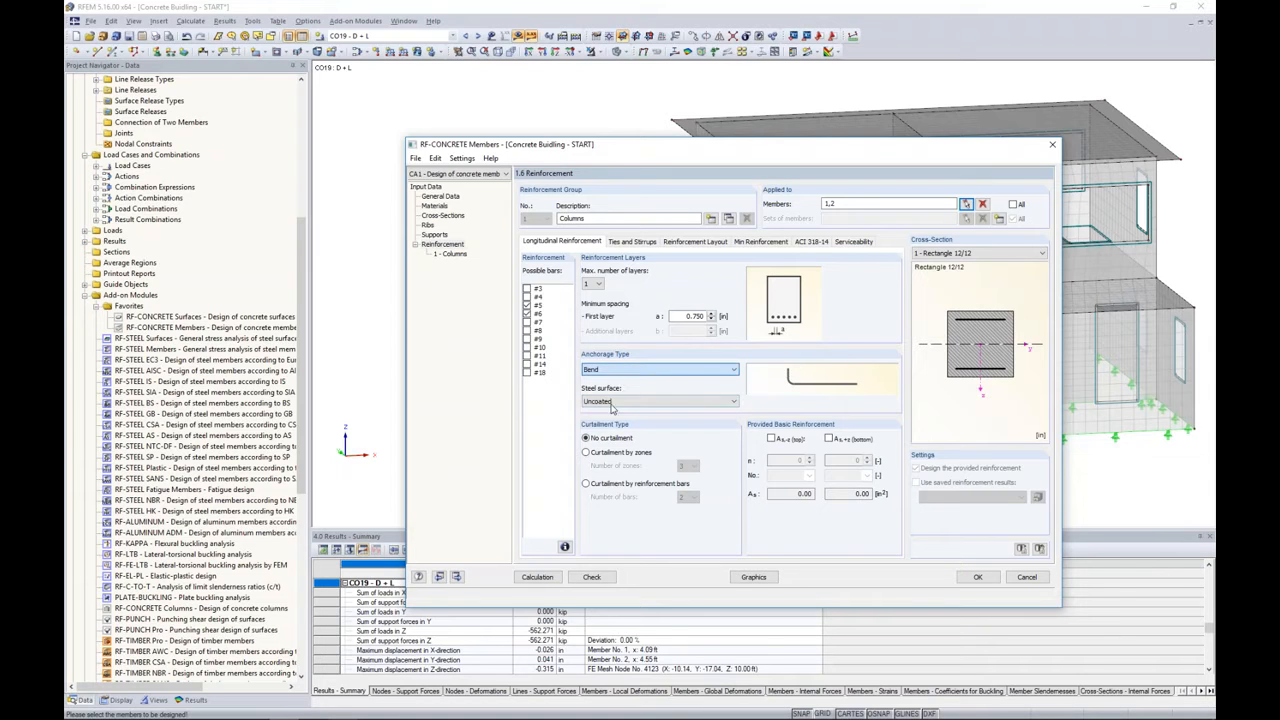
{"action": "left_click", "coordinate": [658, 372]}
{"action": "left_click", "coordinate": [645, 380]}
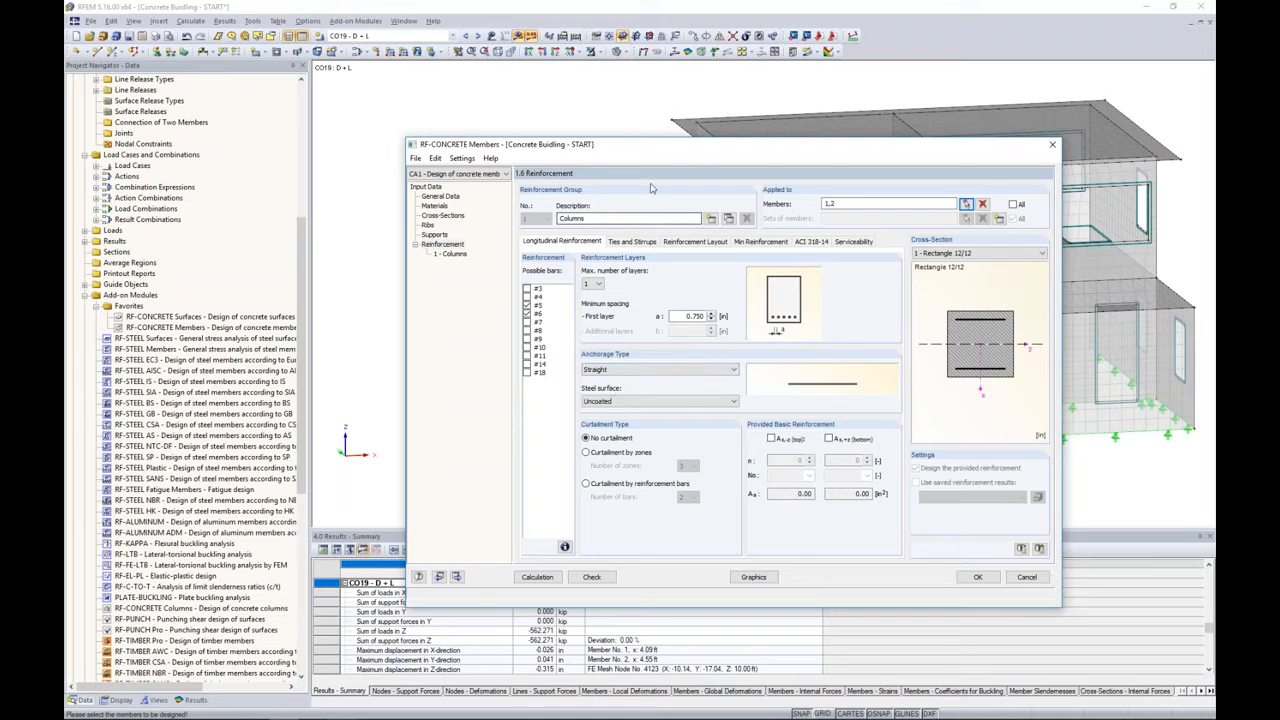
Compare the columns' curtailment options with the model and review their tie and stirrup settings.
{"action": "mouse_move", "coordinate": [665, 150]}
{"action": "left_mouse_down"}
{"action": "mouse_move", "coordinate": [660, 196]}
{"action": "mouse_move", "coordinate": [648, 152]}
{"action": "left_mouse_up"}
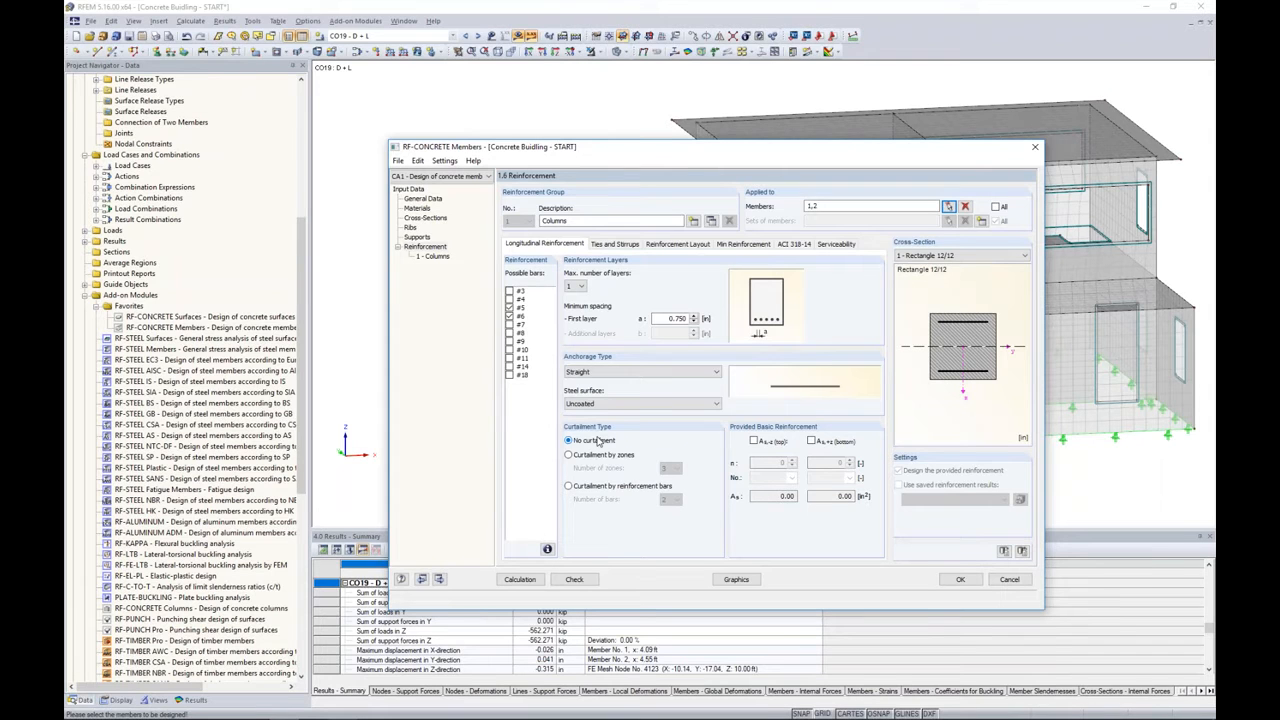
{"action": "left_click_drag", "start_coordinate": [665, 150], "coordinate": [657, 418]}
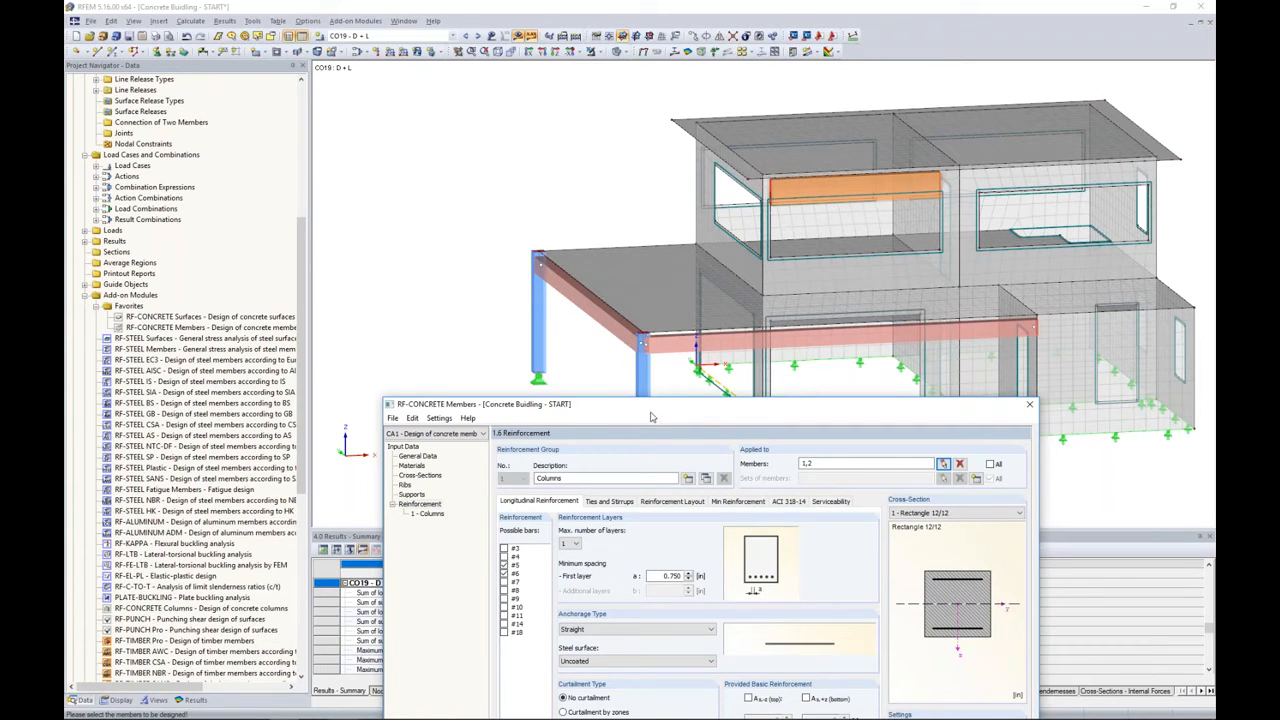
{"action": "left_click_drag", "start_coordinate": [651, 405], "coordinate": [636, 155]}
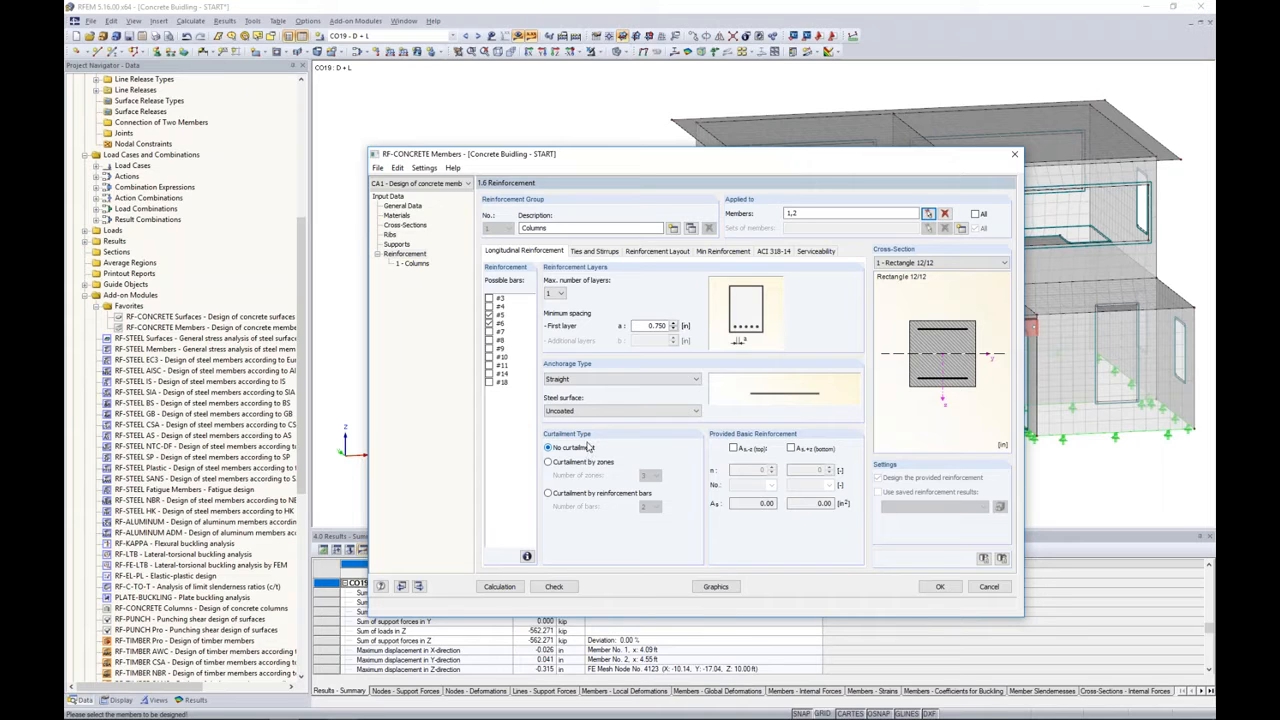
{"action": "left_click", "coordinate": [596, 251]}
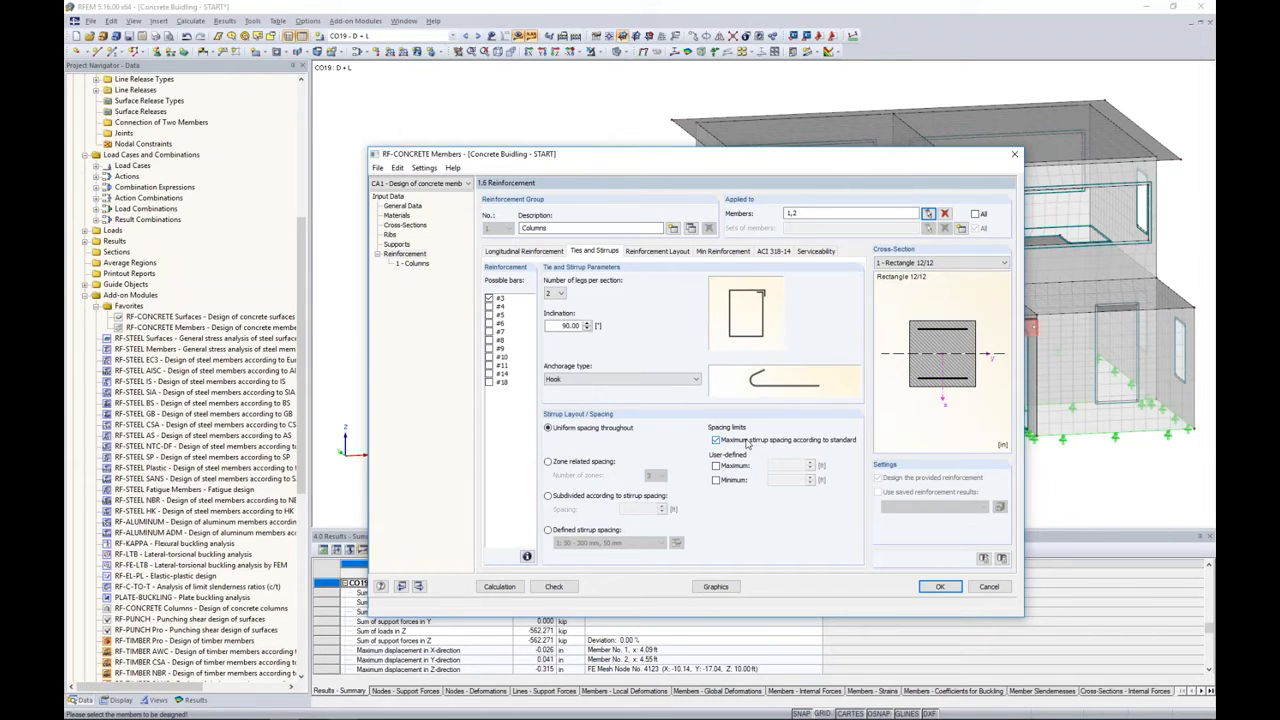
Set the columns' reinforcement layout to Uniformly surrounding and check the internal forces considered in the concrete design.
{"action": "left_click", "coordinate": [650, 251]}
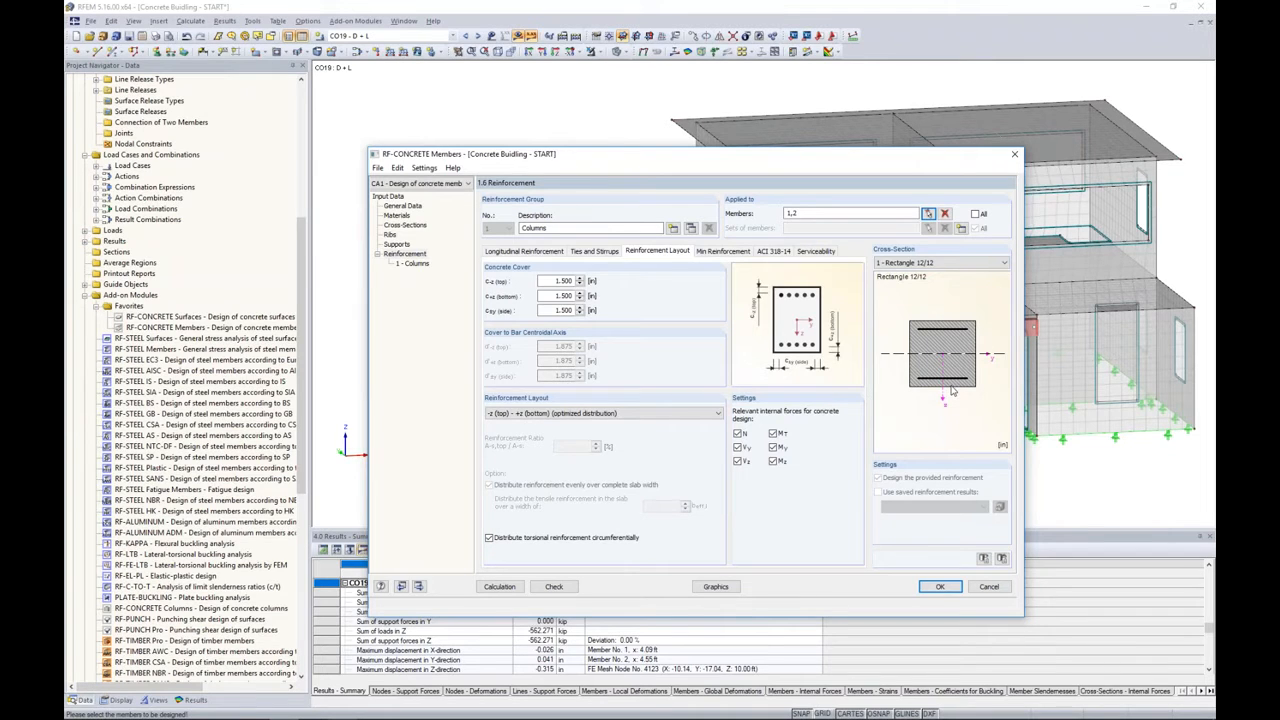
{"action": "left_click", "coordinate": [719, 413]}
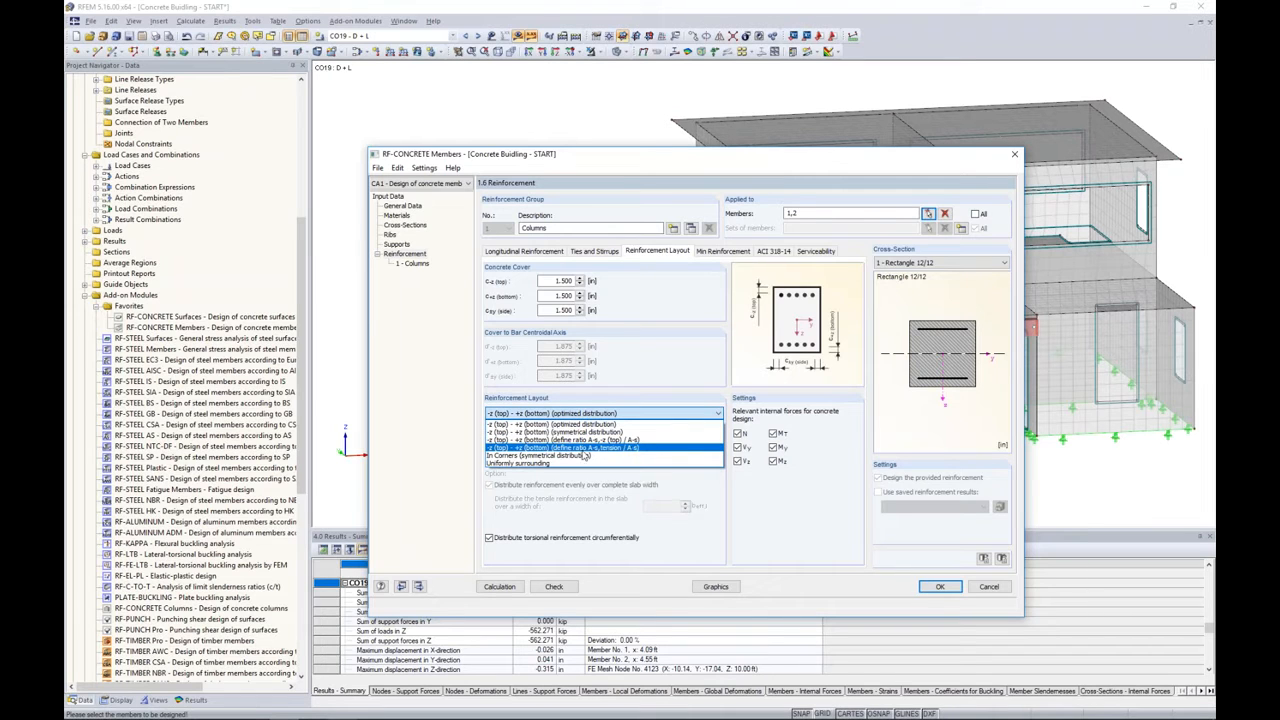
{"action": "left_click", "coordinate": [558, 463]}
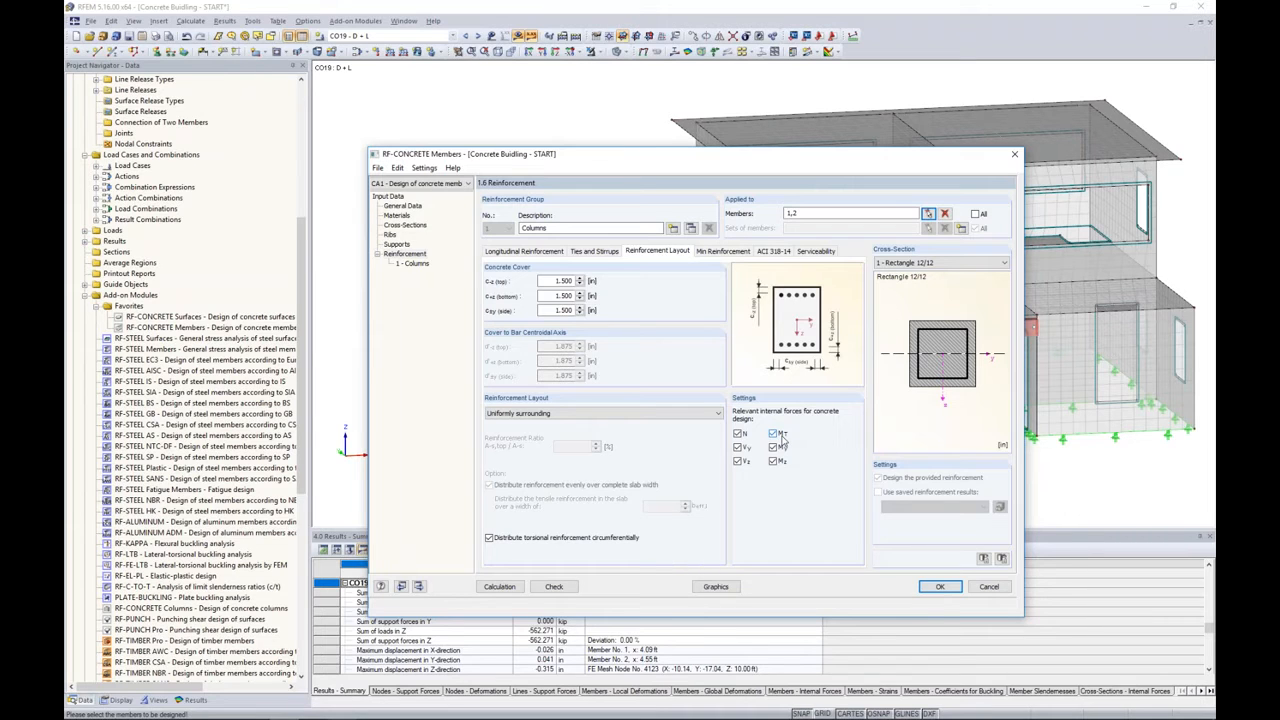
{"action": "left_click", "coordinate": [776, 438]}
{"action": "left_click", "coordinate": [777, 438]}
Review the columns' minimum reinforcement, ACI 318-14 factors and serviceability settings, and the combinations selected for serviceability design.
{"action": "left_click", "coordinate": [711, 256]}
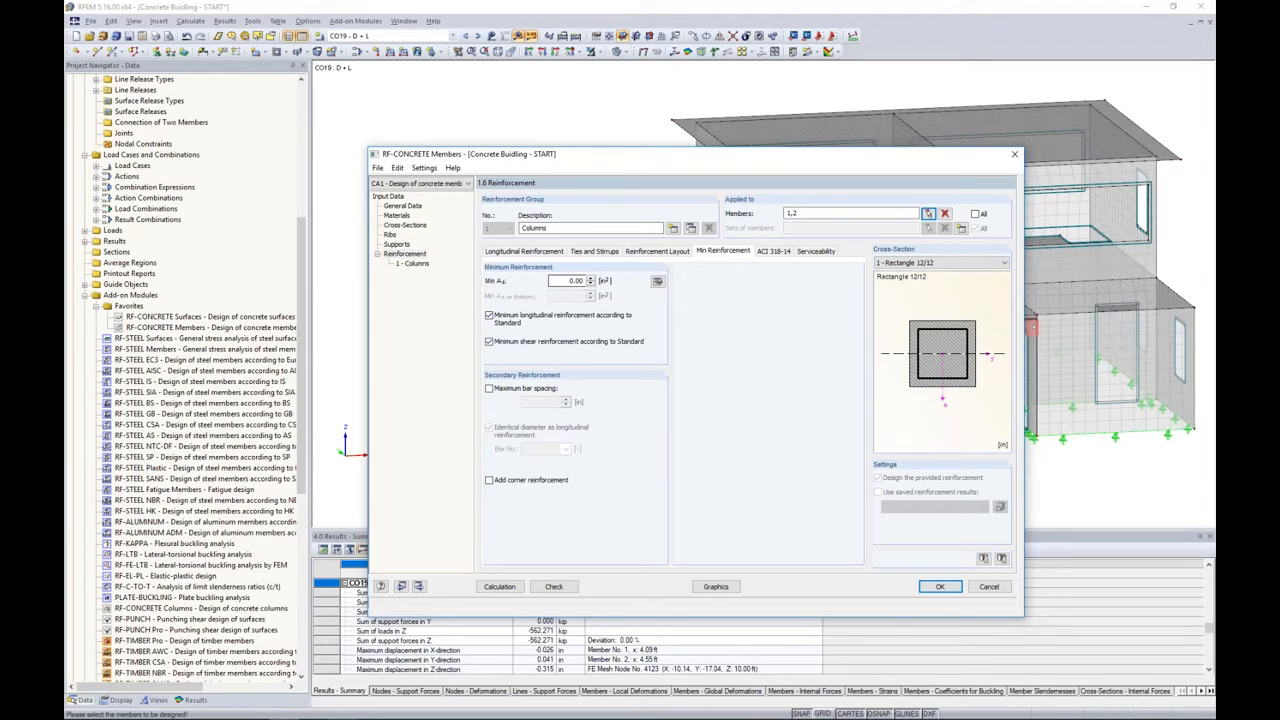
{"action": "double_click", "coordinate": [570, 281]}
{"action": "left_click", "coordinate": [568, 281]}
{"action": "left_click", "coordinate": [779, 253]}
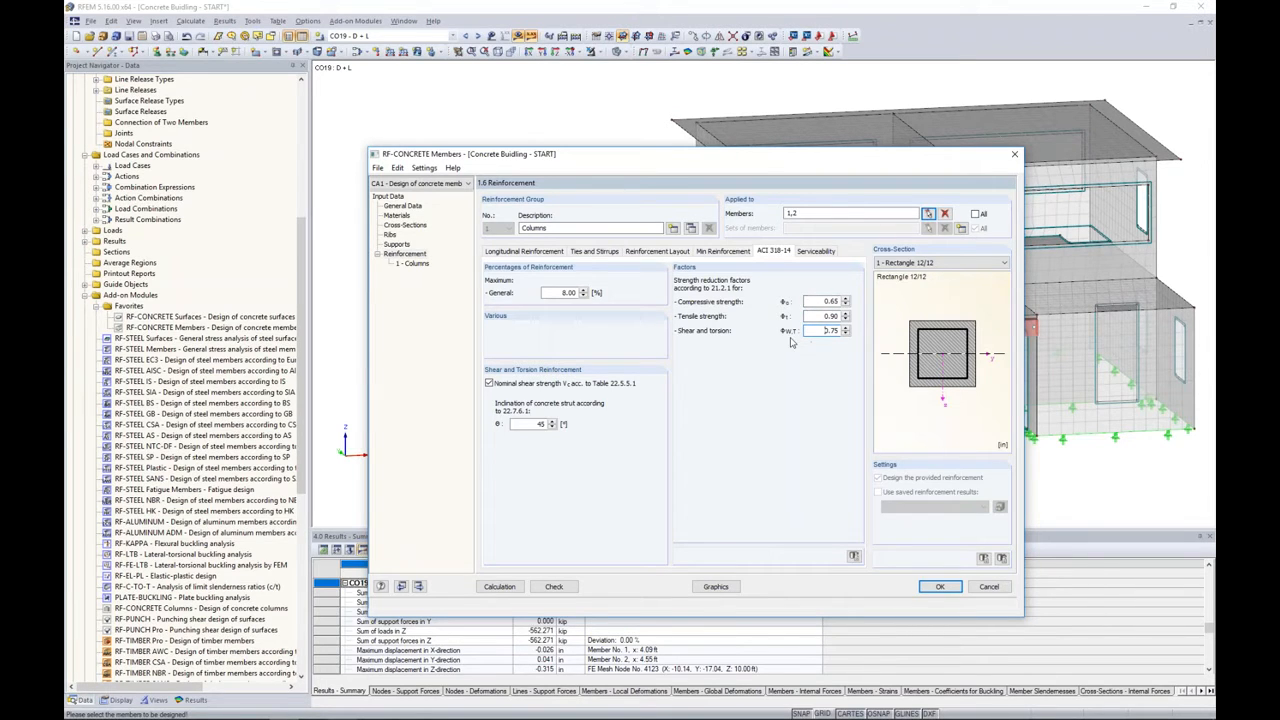
{"action": "left_click", "coordinate": [817, 251]}
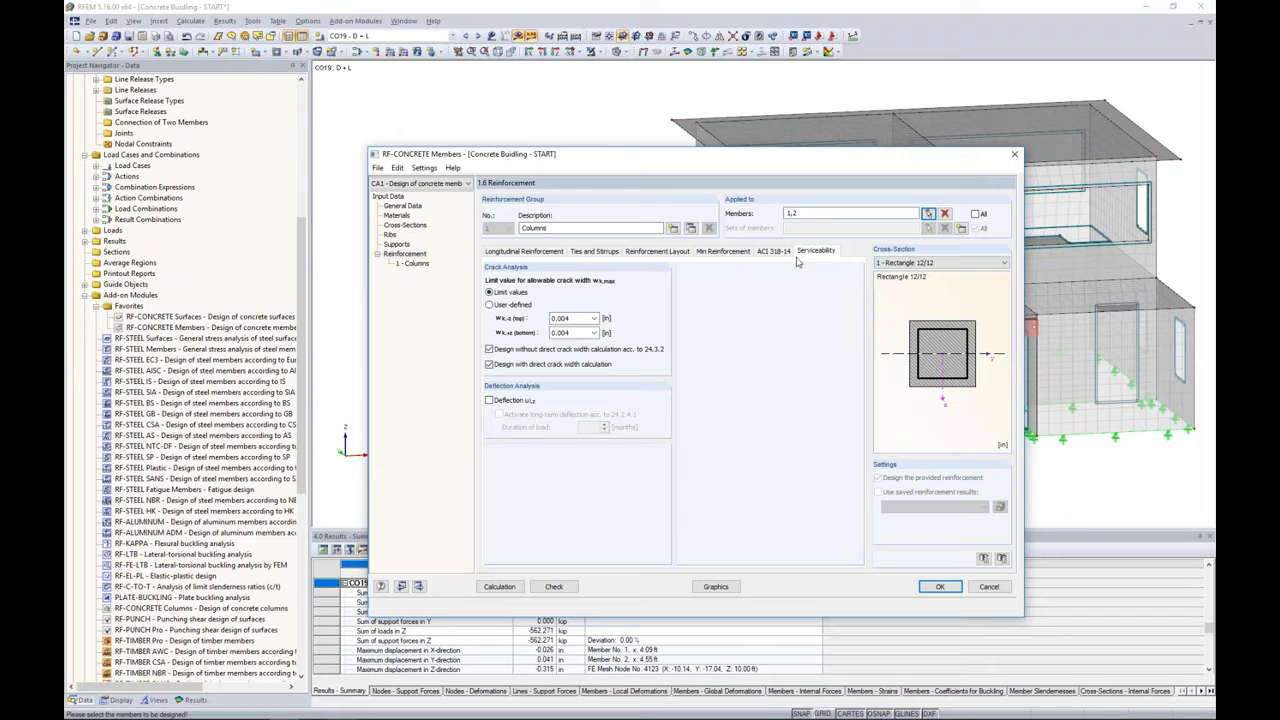
{"action": "left_click", "coordinate": [412, 206]}
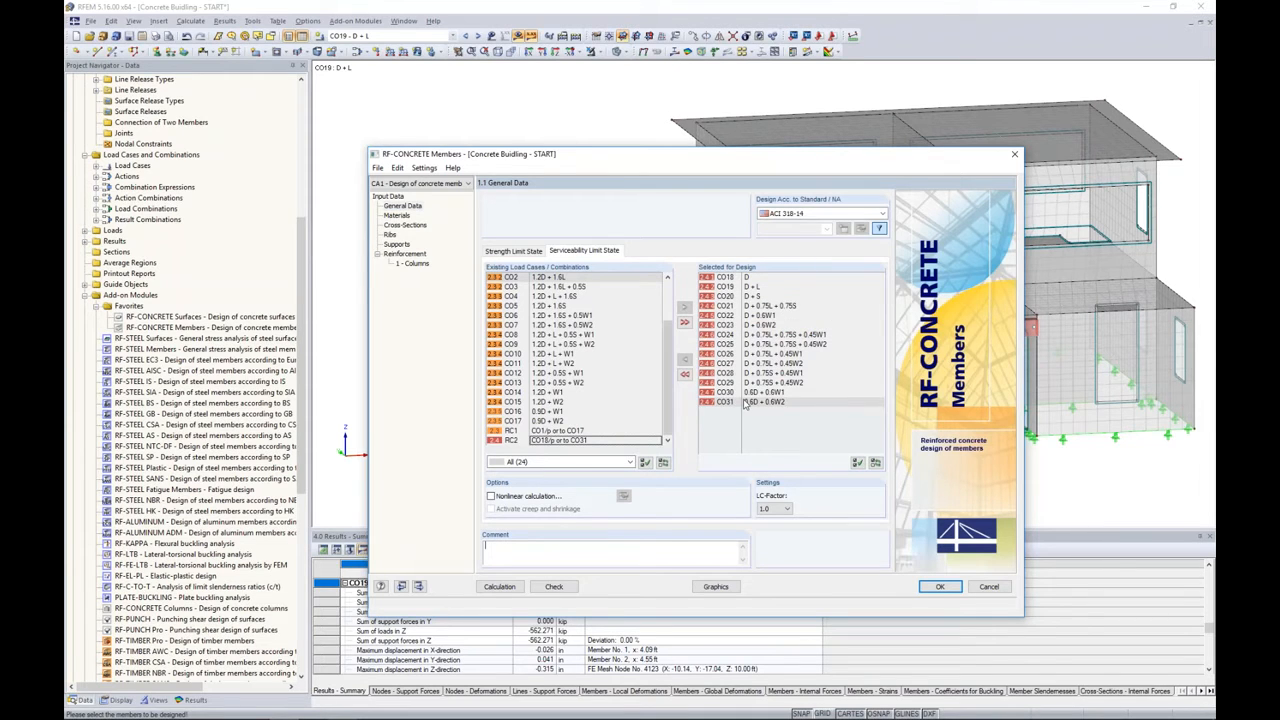
Set the columns' top and bottom crack width limits to 0.016 in for dry air or protective membrane exposure.
{"action": "left_click", "coordinate": [426, 265]}
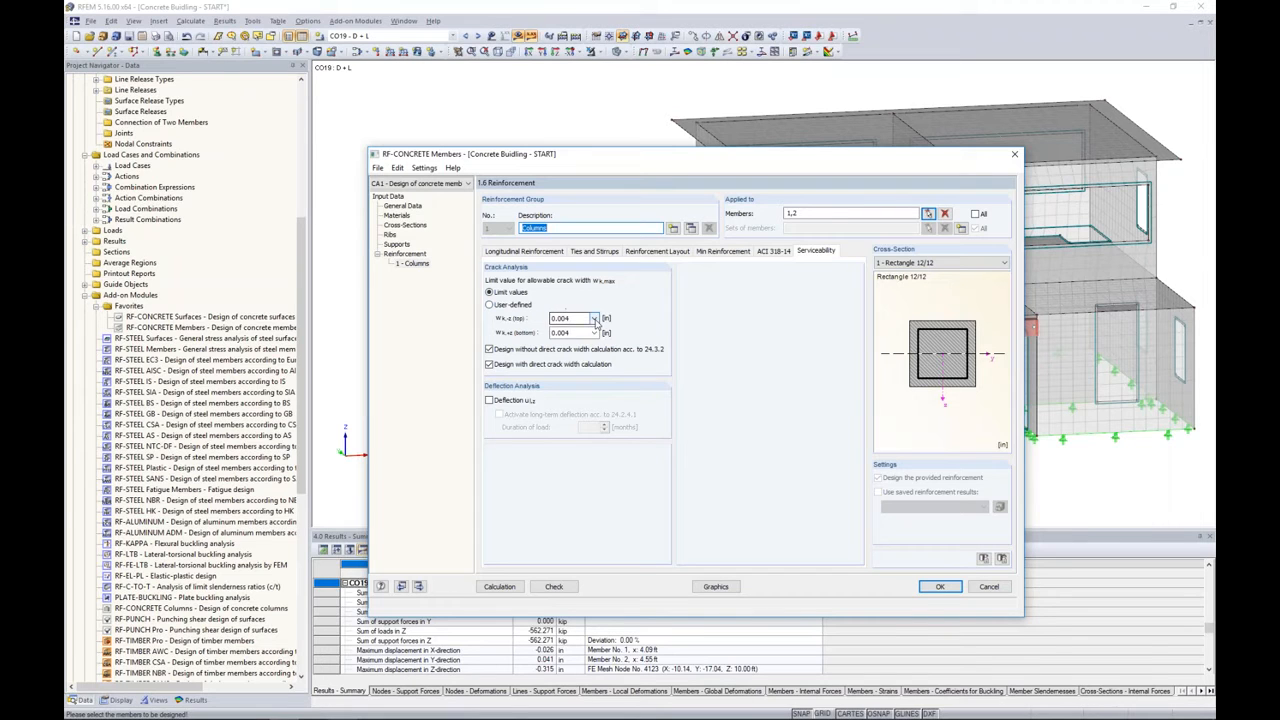
{"action": "left_click", "coordinate": [592, 318]}
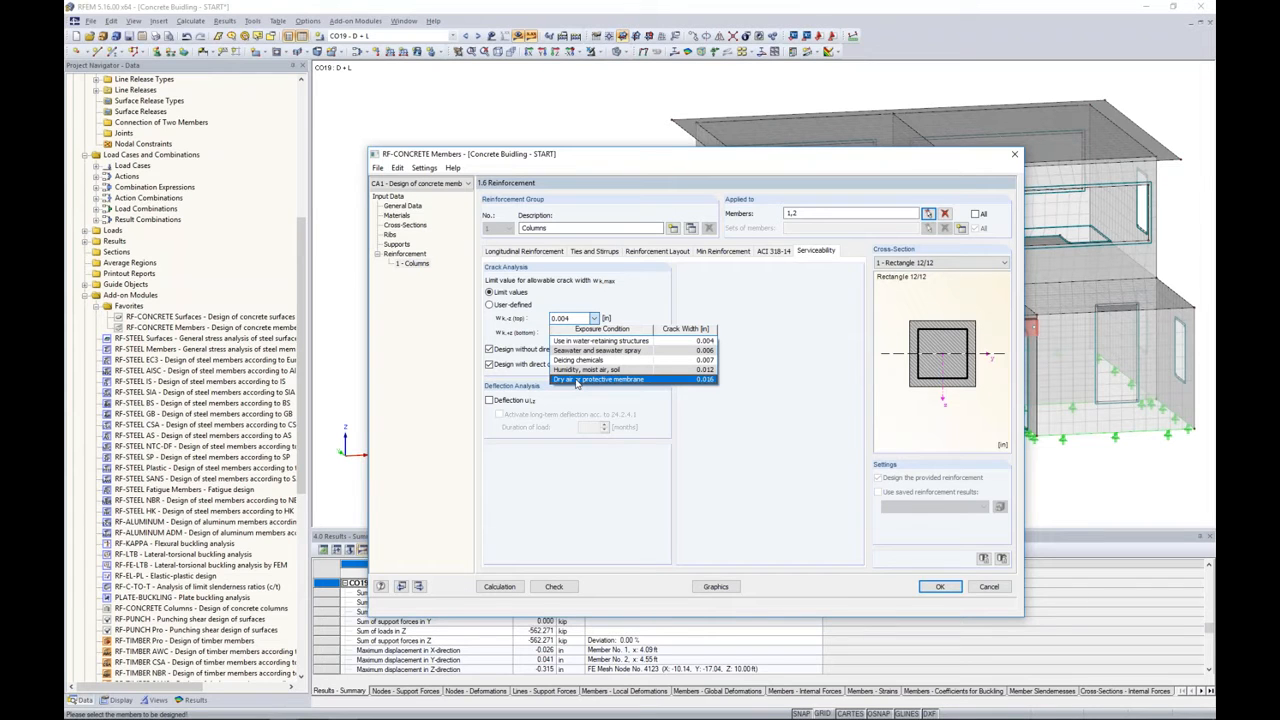
{"action": "left_click", "coordinate": [577, 383]}
{"action": "left_click", "coordinate": [596, 333]}
{"action": "left_click", "coordinate": [596, 393]}
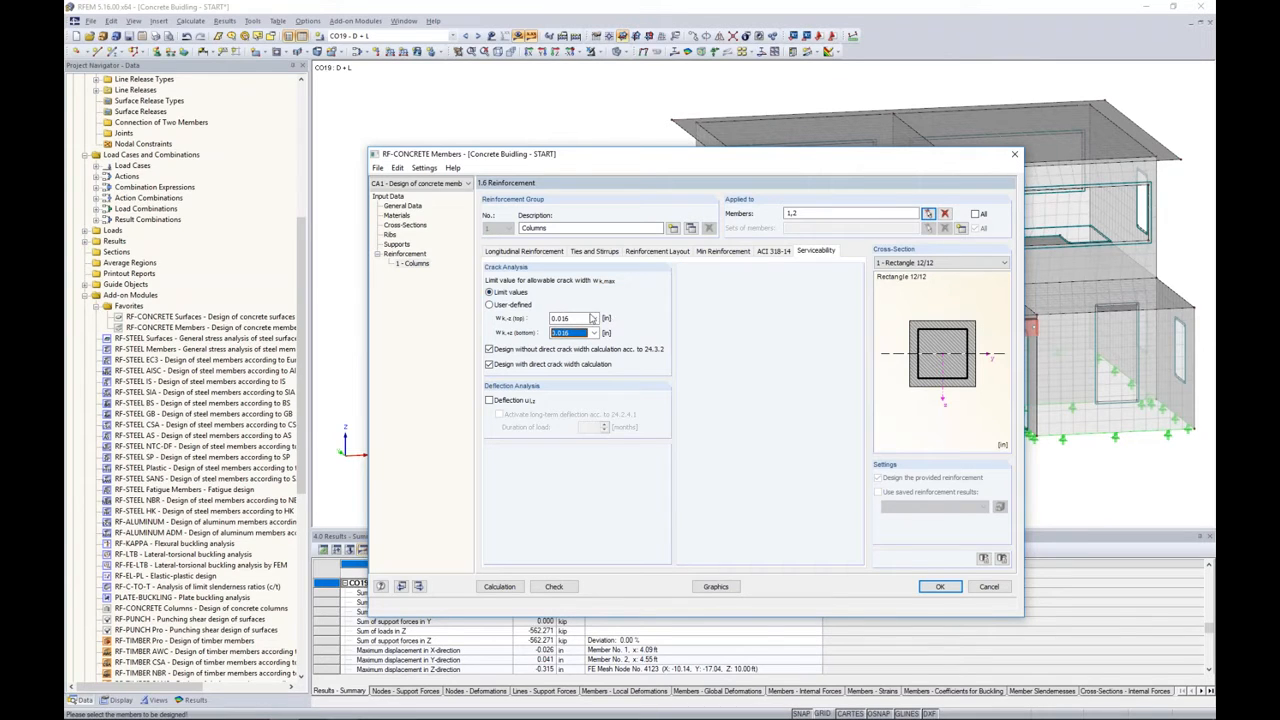
{"action": "left_click", "coordinate": [488, 305]}
{"action": "double_click", "coordinate": [581, 320]}
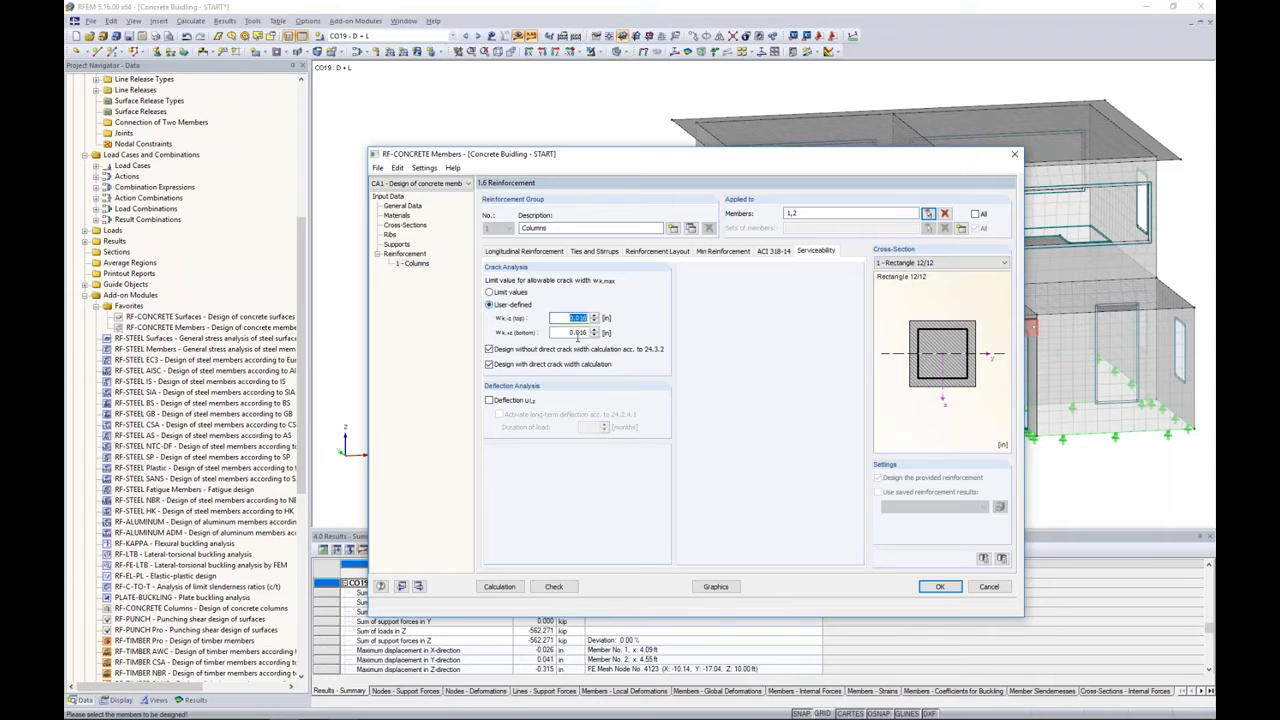
{"action": "double_click", "coordinate": [578, 333]}
{"action": "left_click", "coordinate": [489, 292]}
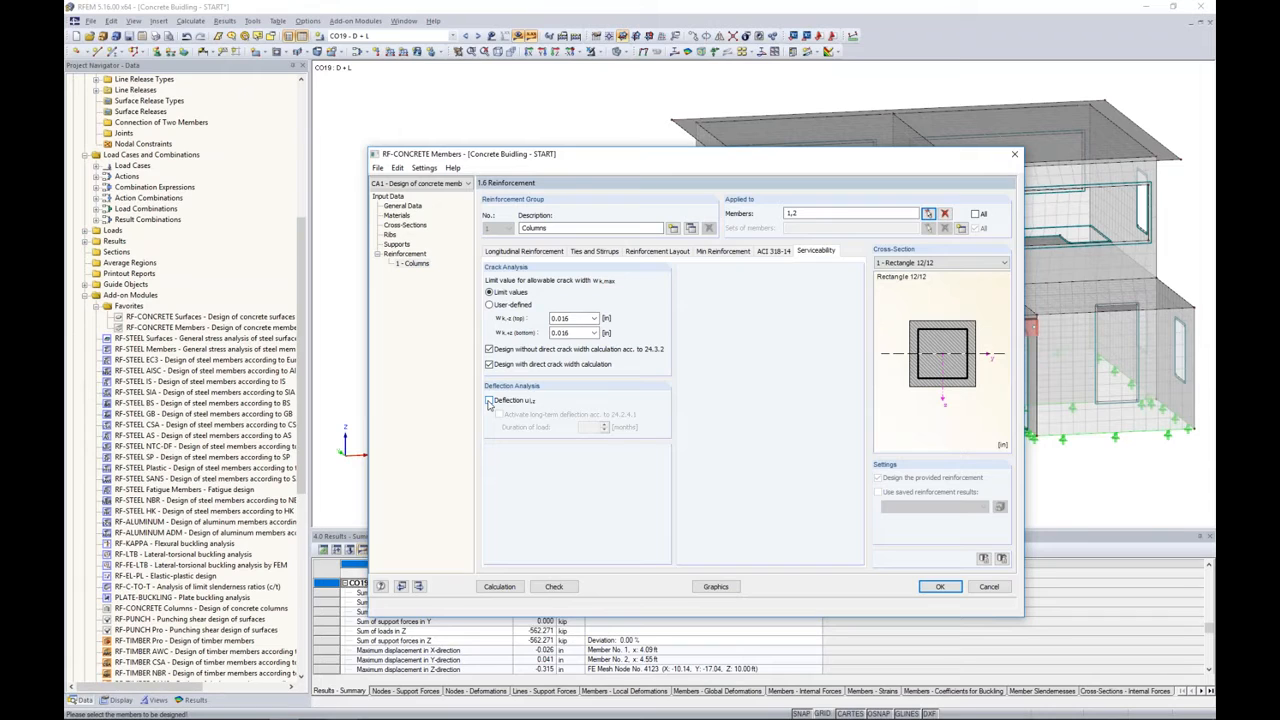
Activate the deflection analysis for the columns' reinforcement group.
{"action": "left_click", "coordinate": [489, 401]}
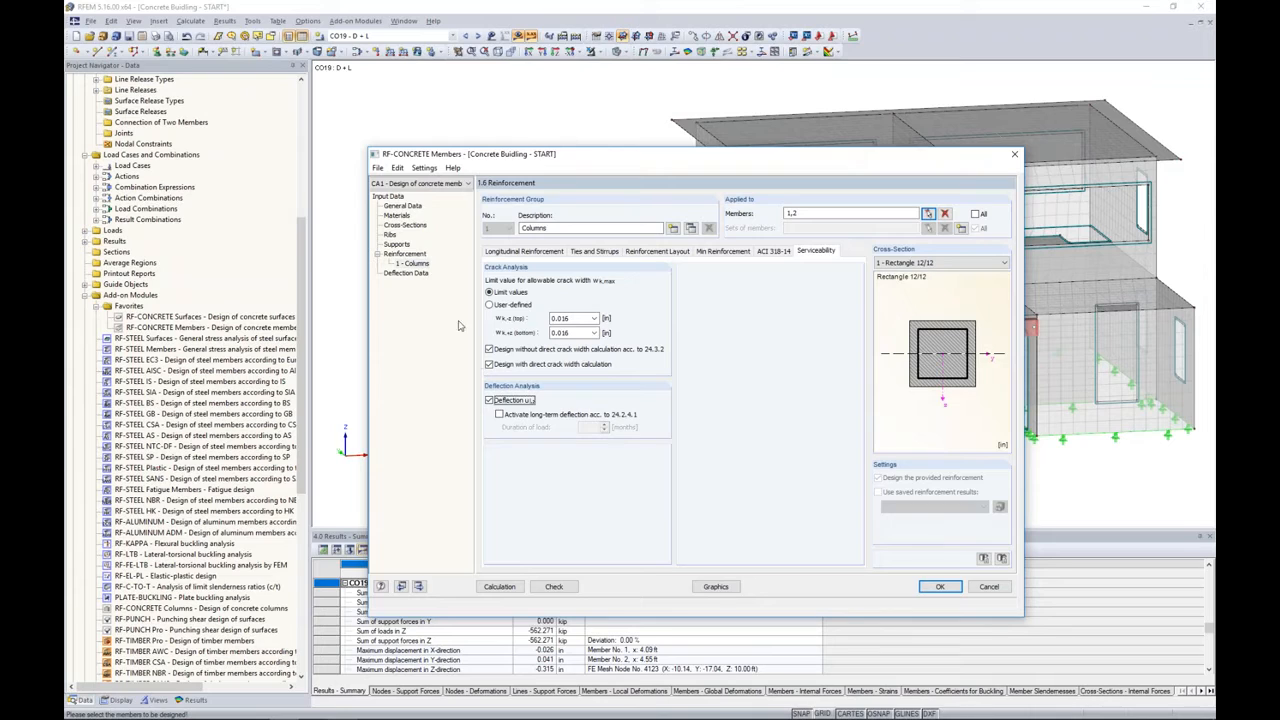
{"action": "left_click", "coordinate": [502, 415]}
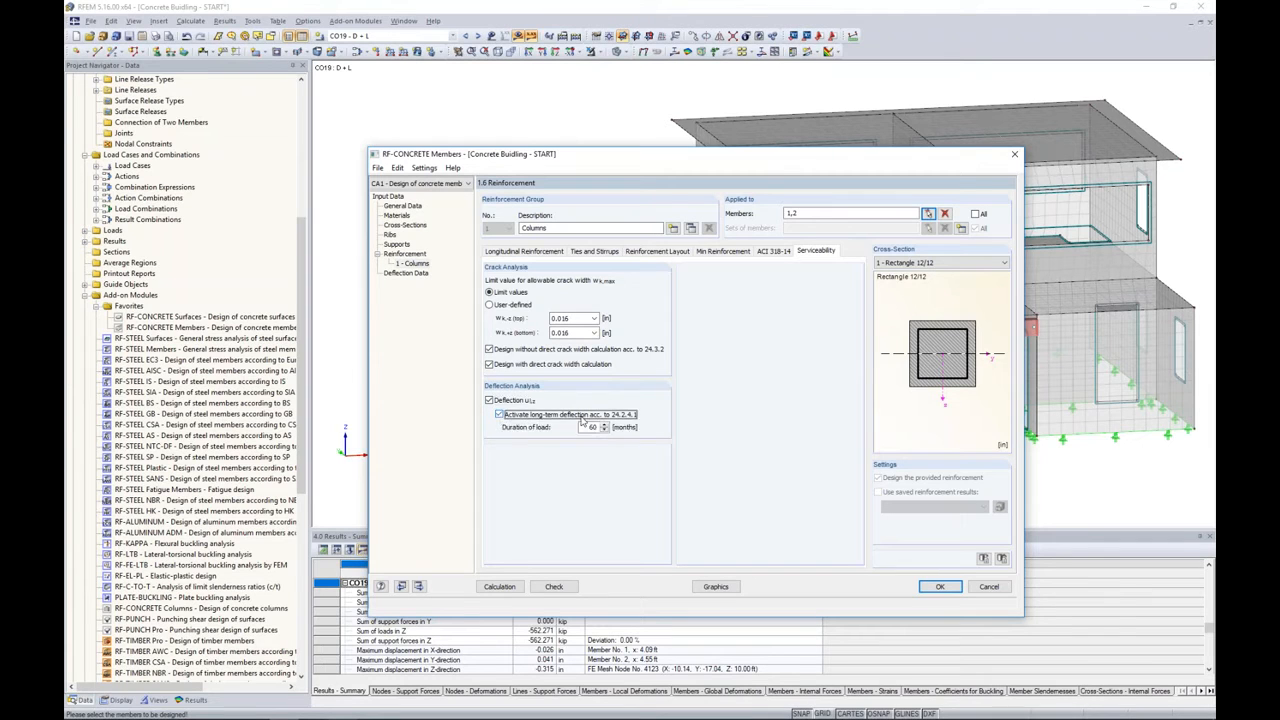
{"action": "double_click", "coordinate": [591, 427]}
{"action": "type", "text": "30"}
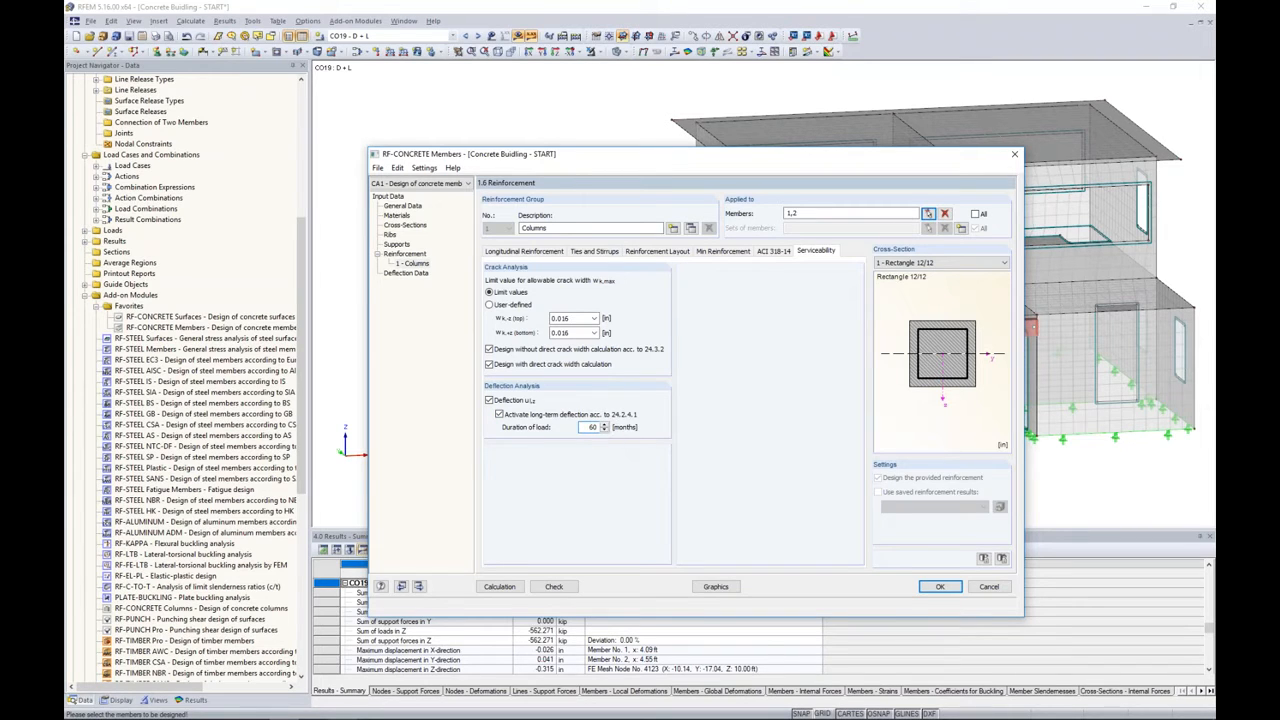
{"action": "left_click", "coordinate": [499, 414]}
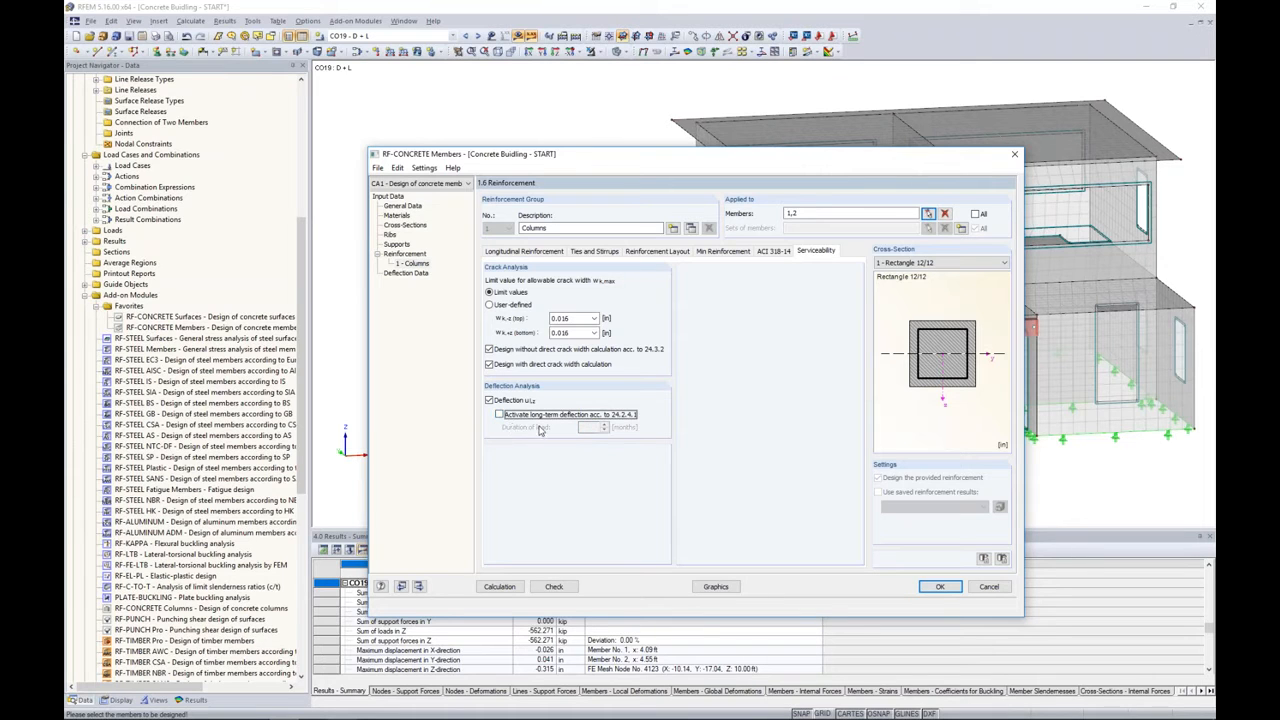
Review the columns' deflection data and compare the entry for member 1 with the model.
{"action": "left_click", "coordinate": [411, 276]}
{"action": "left_click_drag", "start_coordinate": [589, 166], "coordinate": [576, 415]}
{"action": "left_click", "coordinate": [533, 478]}
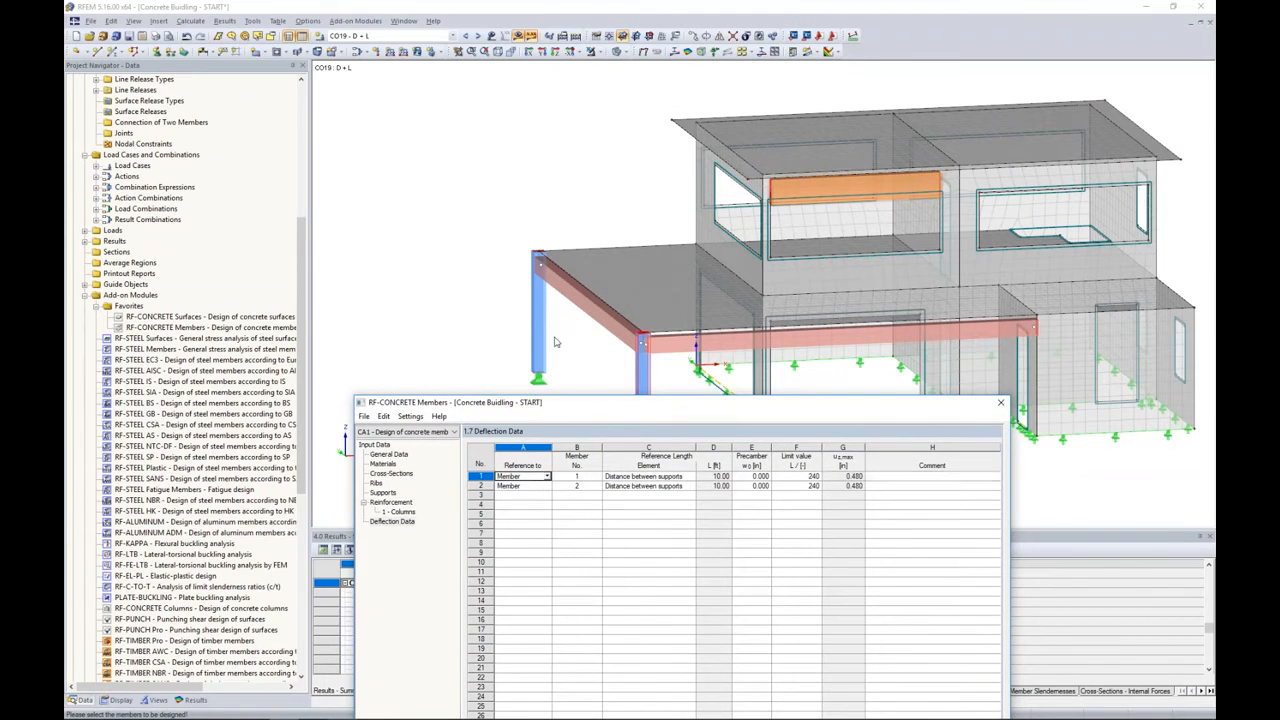
Examine the deflection data of the column members, including the reference length options for member 1.
{"action": "left_click", "coordinate": [527, 487]}
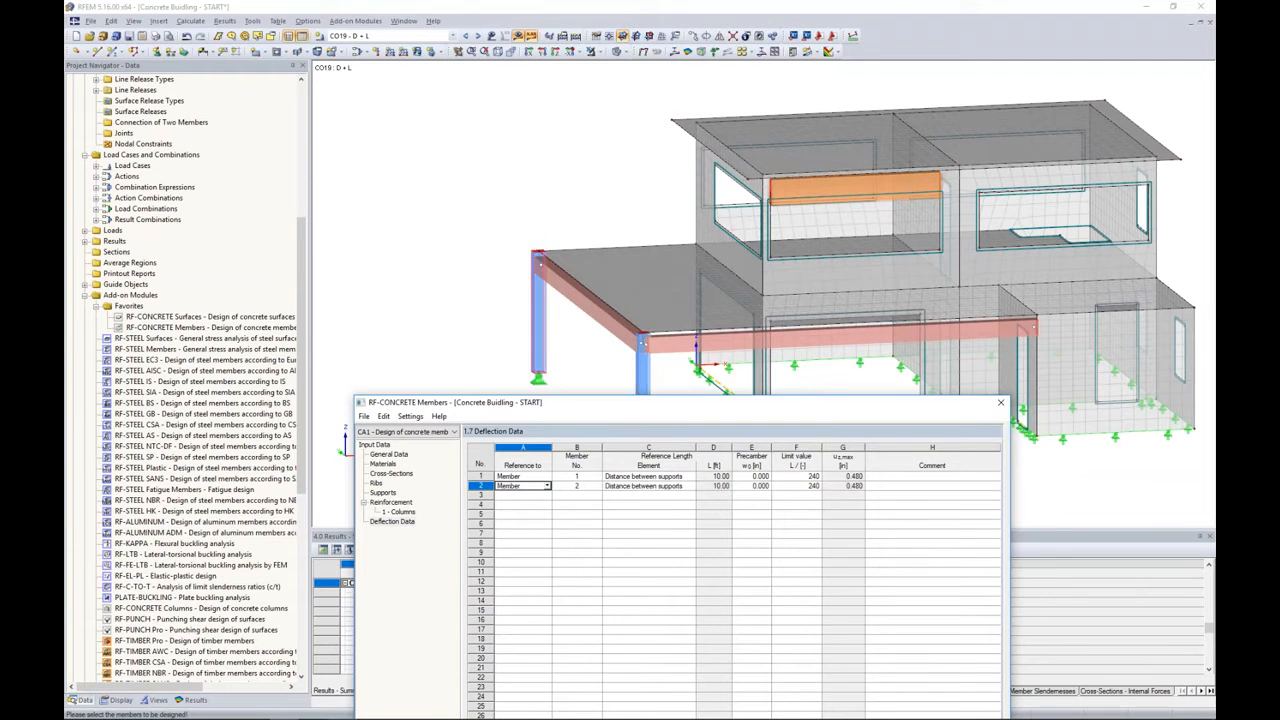
{"action": "left_click_drag", "start_coordinate": [648, 403], "coordinate": [644, 166]}
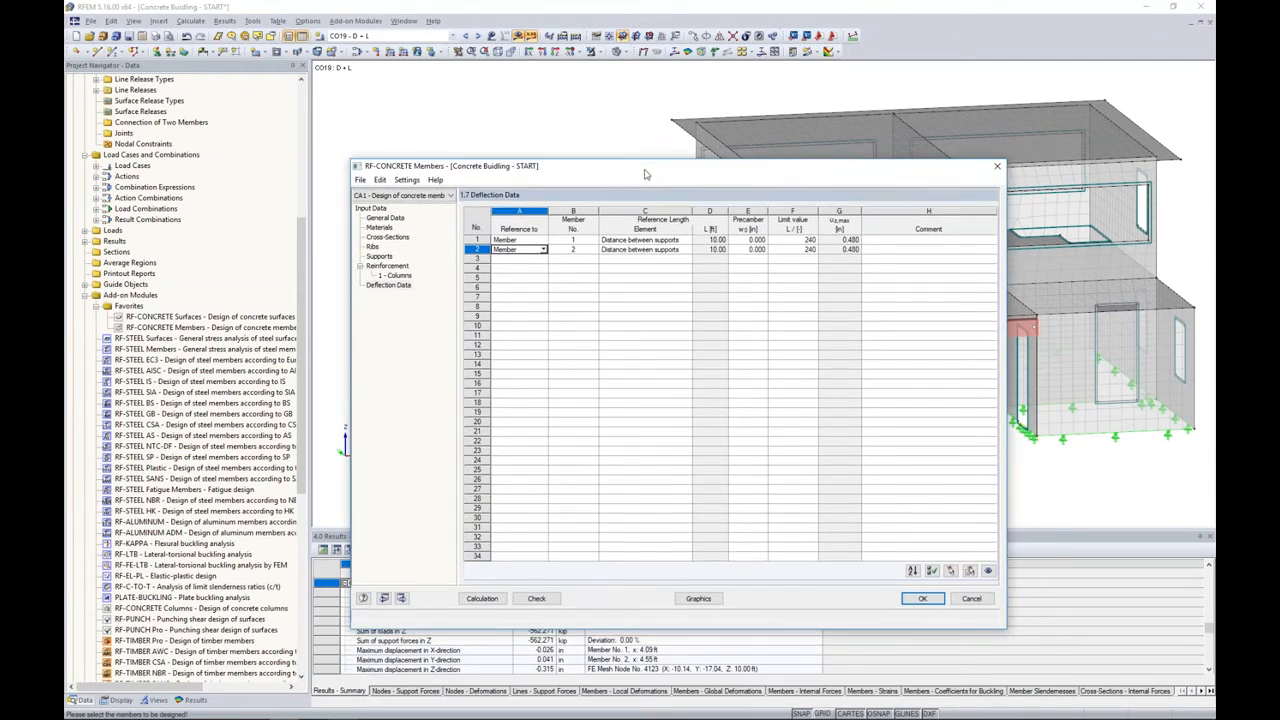
{"action": "left_click", "coordinate": [684, 241]}
{"action": "left_click", "coordinate": [687, 241]}
{"action": "left_click", "coordinate": [687, 243]}
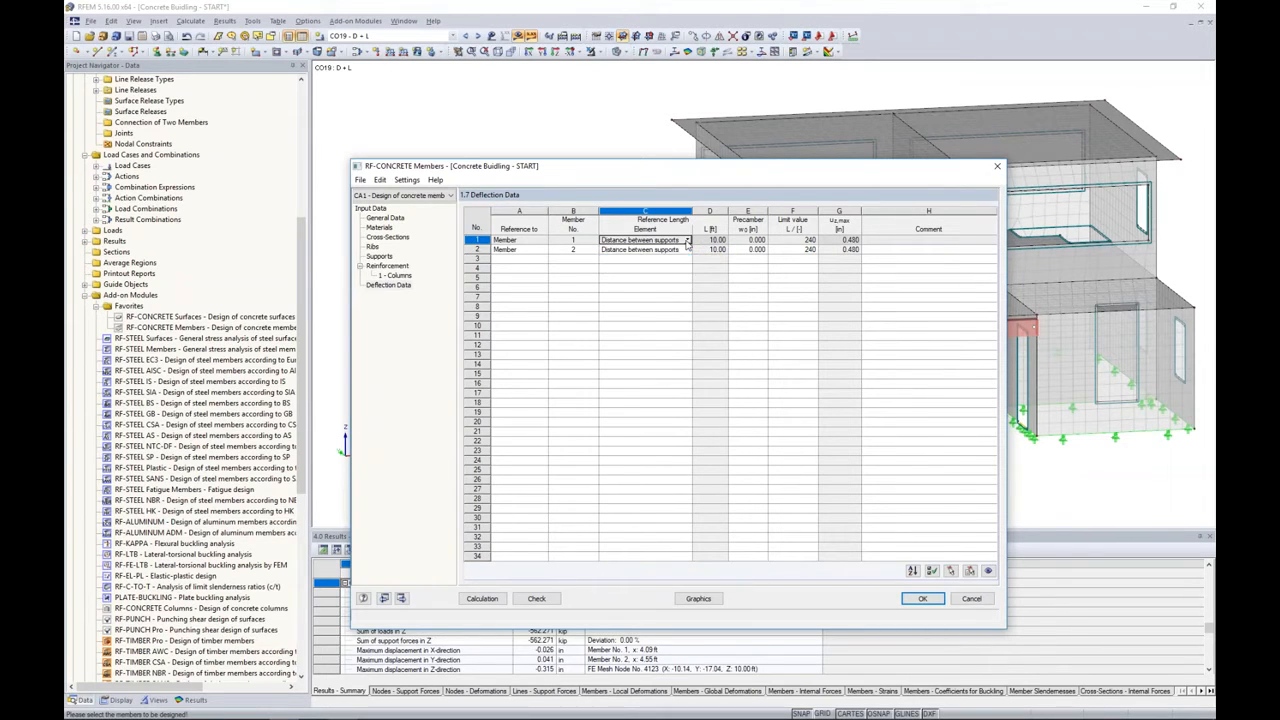
{"action": "left_click", "coordinate": [687, 242]}
{"action": "left_click", "coordinate": [687, 243]}
Choose 240 as the deflection limit value for member 1 from the available ratios.
{"action": "left_click", "coordinate": [792, 243]}
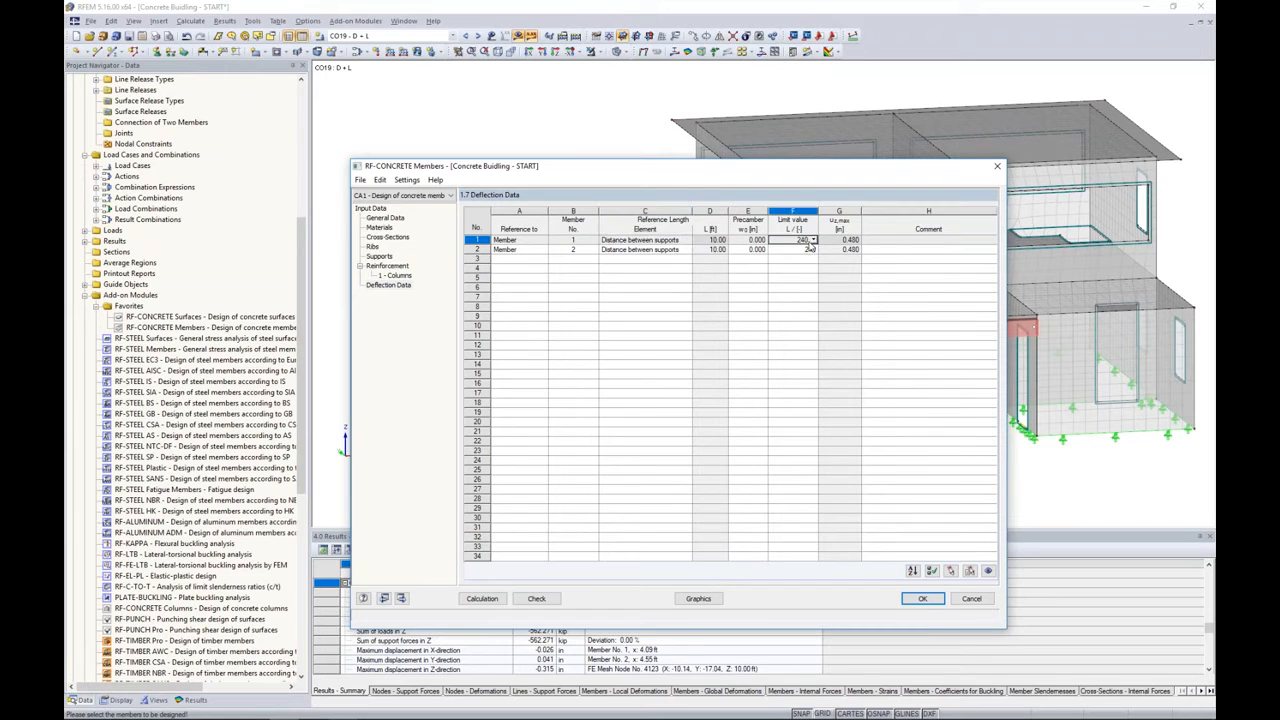
{"action": "left_click", "coordinate": [813, 241]}
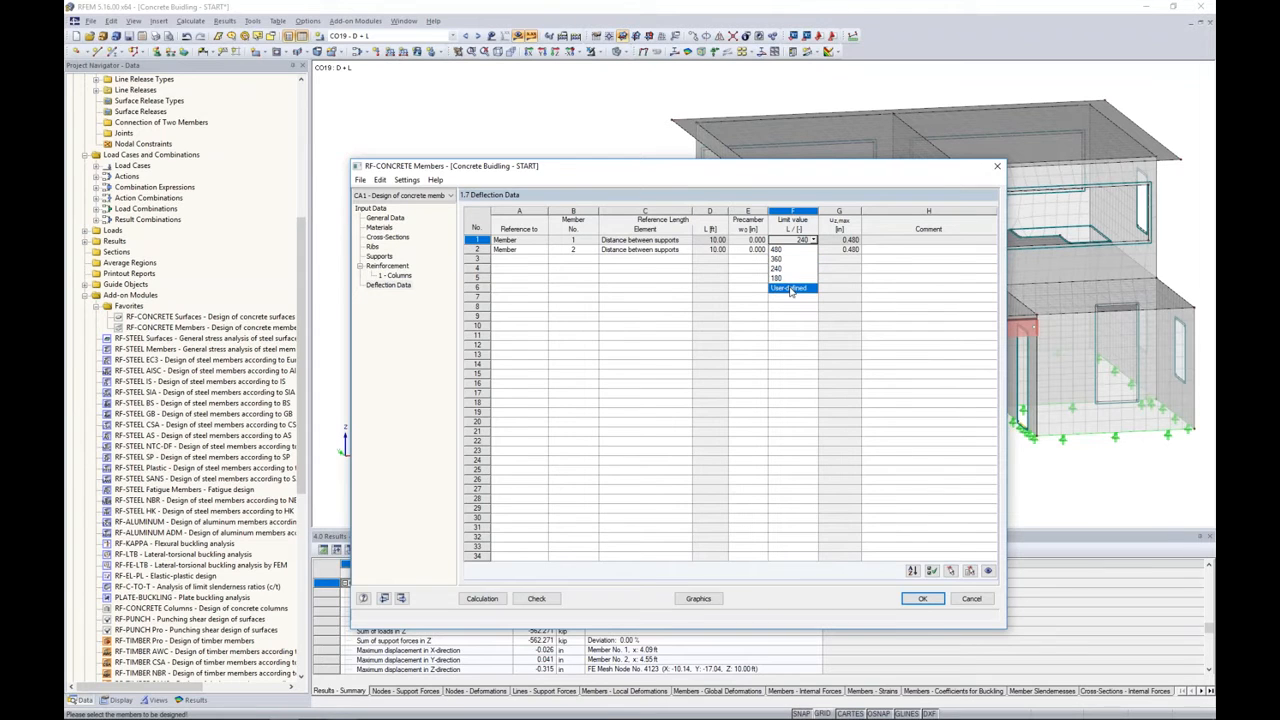
{"action": "left_click", "coordinate": [798, 271]}
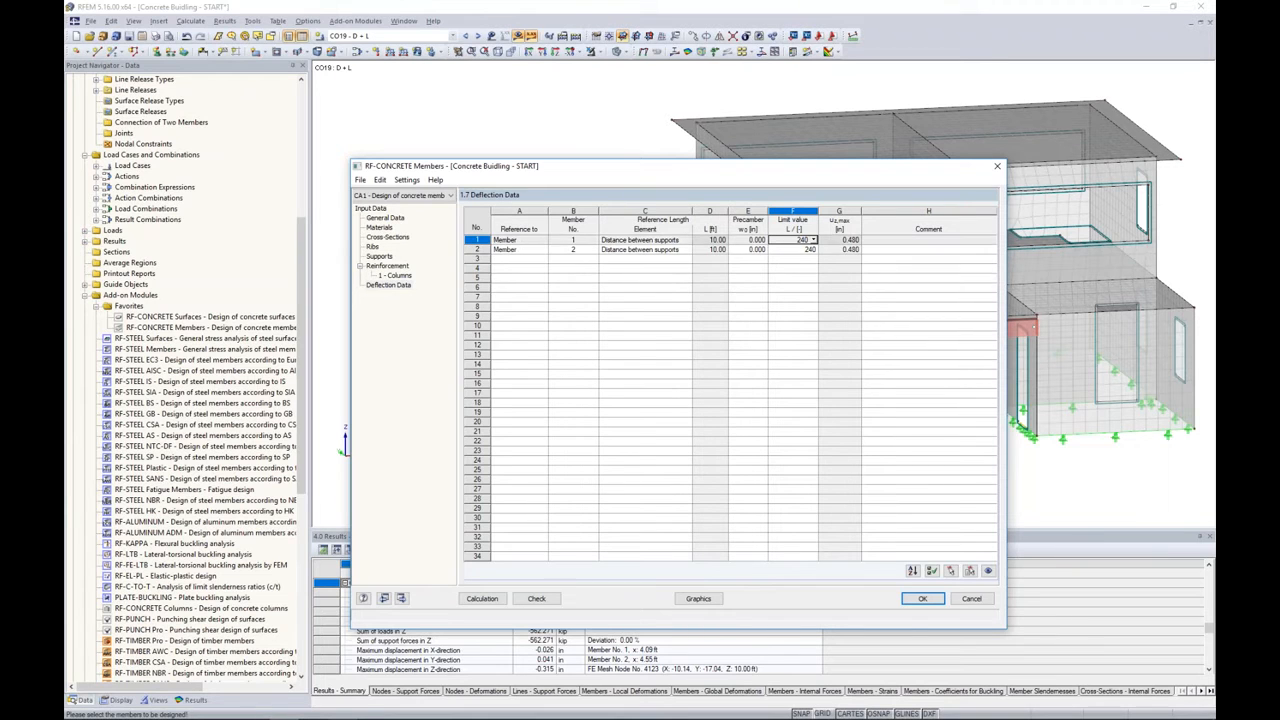
Return to the reinforcement settings, duplicate the Columns reinforcement group and open the copy.
{"action": "left_click", "coordinate": [396, 276]}
{"action": "left_click", "coordinate": [507, 264]}
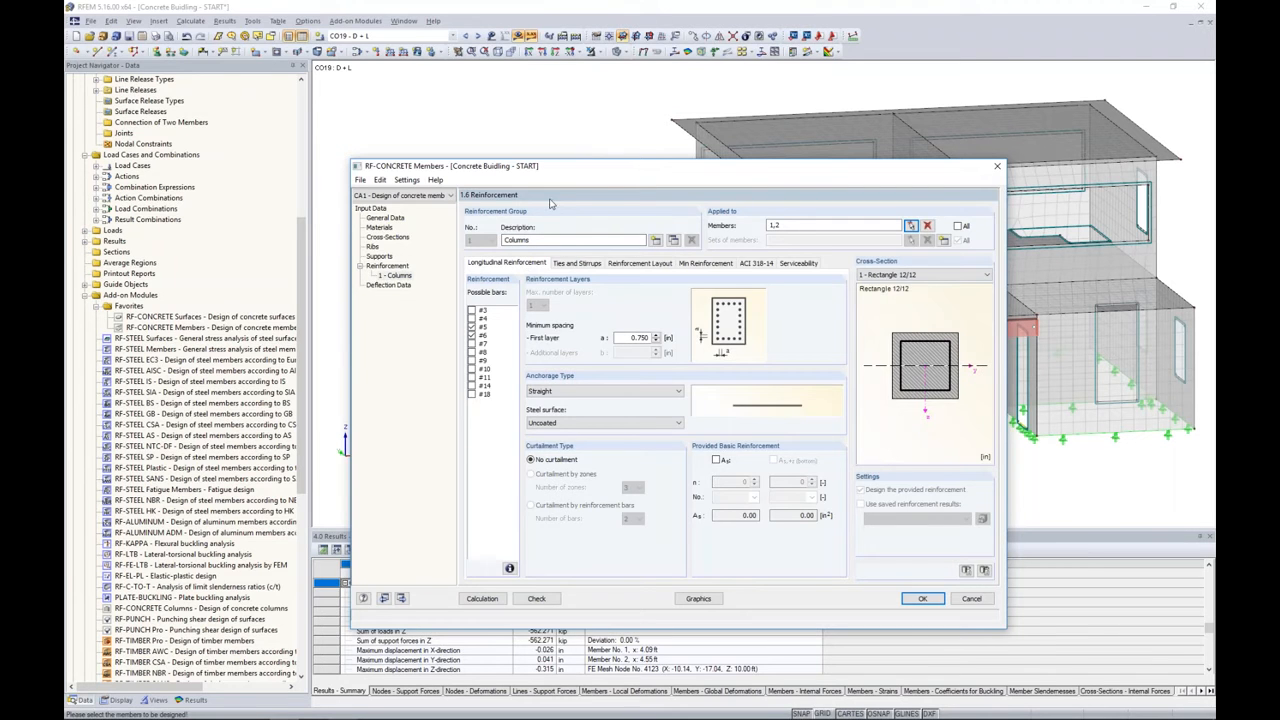
{"action": "left_click_drag", "start_coordinate": [572, 173], "coordinate": [560, 354]}
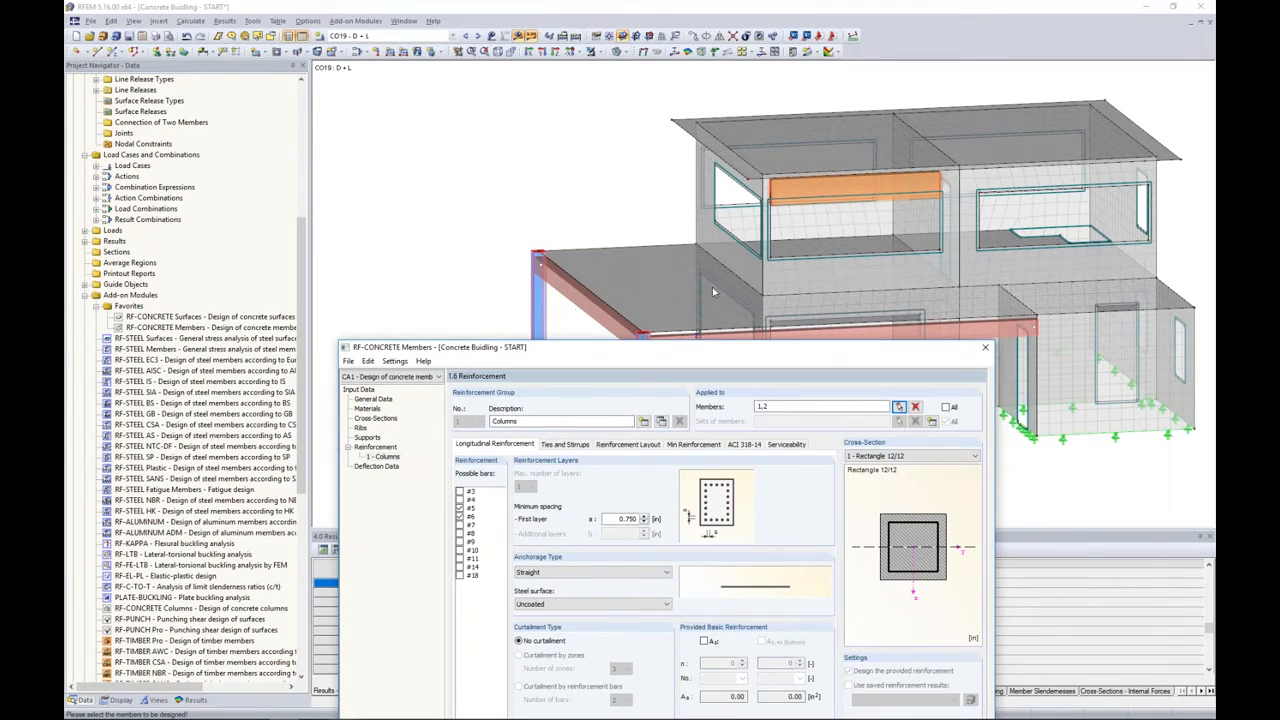
{"action": "left_click_drag", "start_coordinate": [697, 354], "coordinate": [712, 149]}
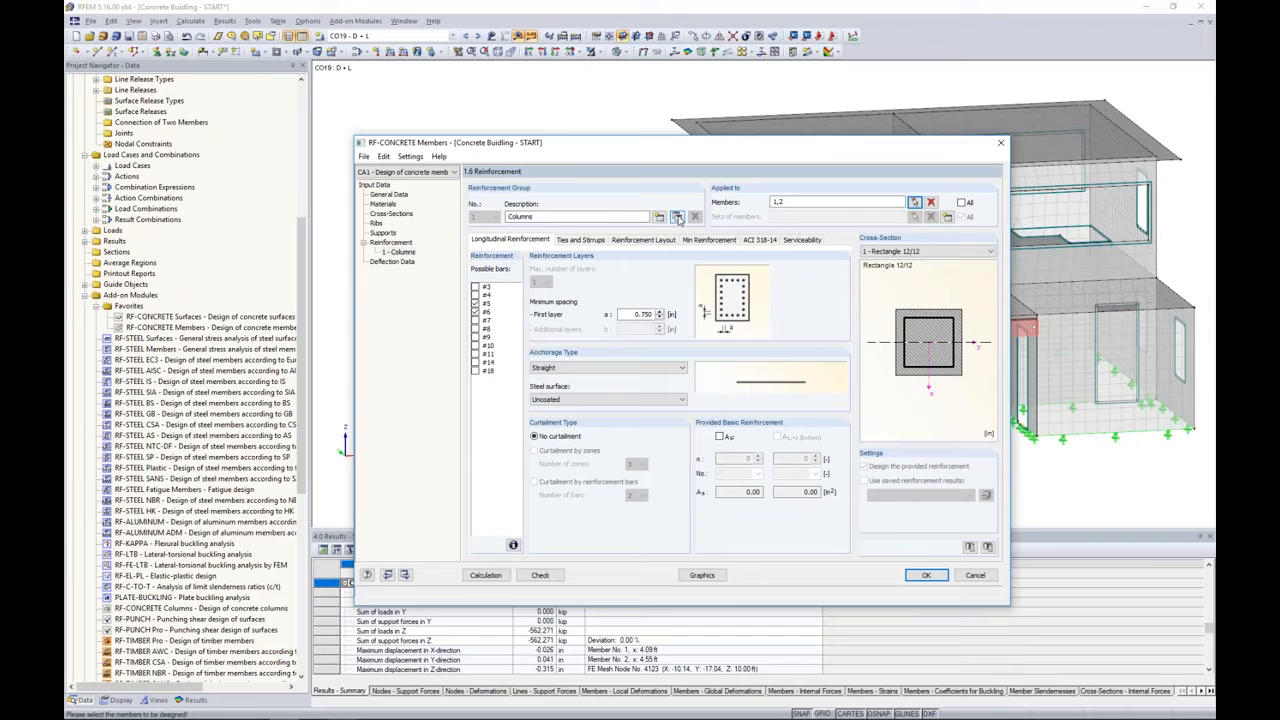
{"action": "left_click", "coordinate": [677, 217]}
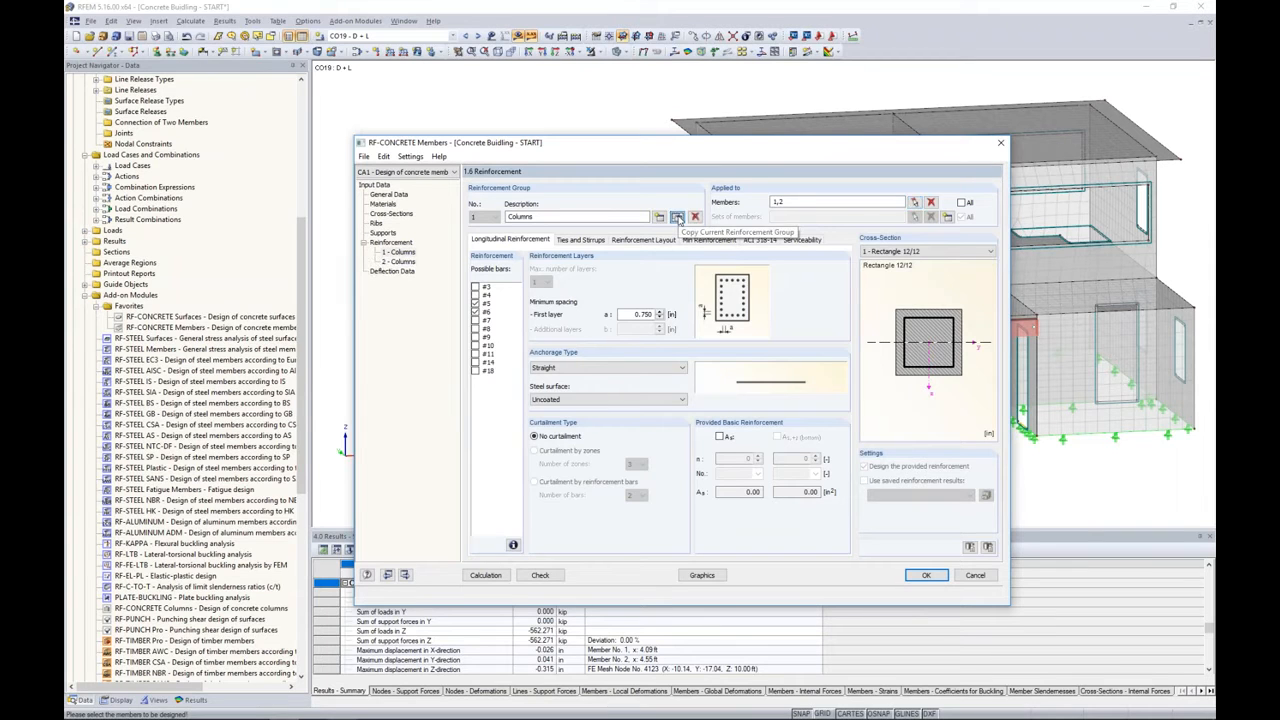
{"action": "left_click", "coordinate": [399, 262]}
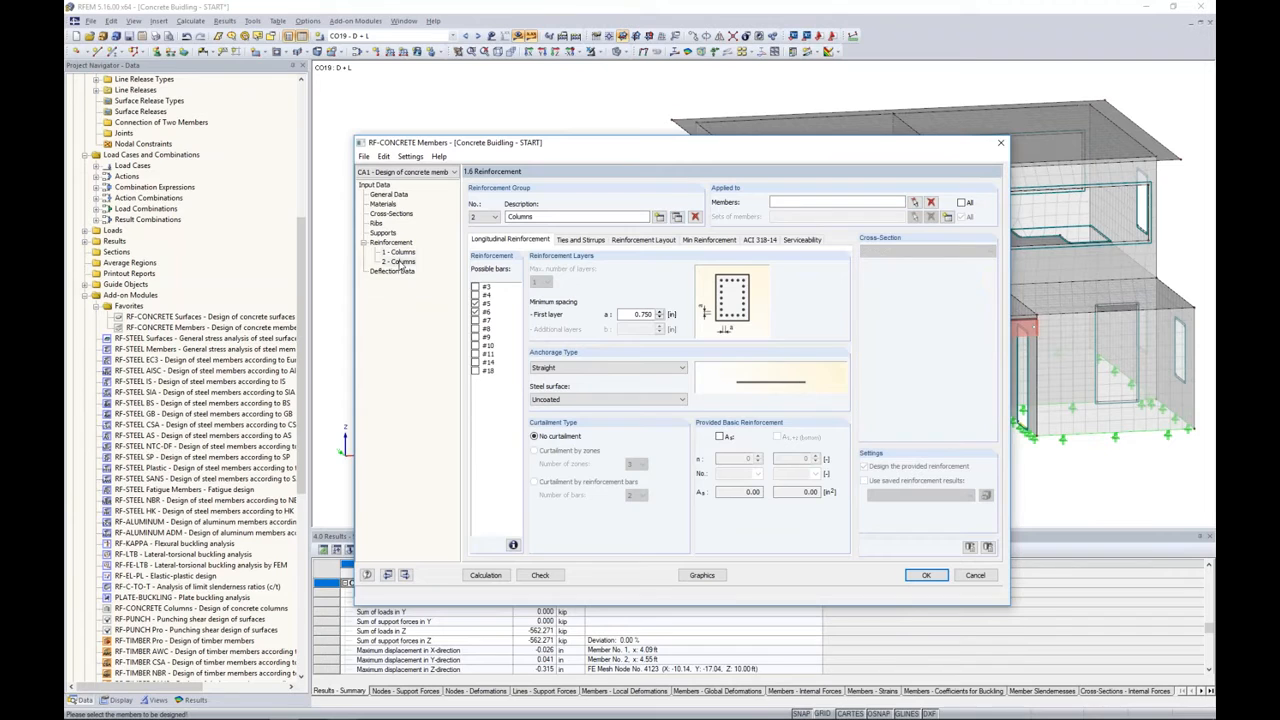
Rename reinforcement group 2 as Ribs and apply it to members 3 and 4.
{"action": "double_click", "coordinate": [520, 216]}
{"action": "type", "text": "Ribs"}
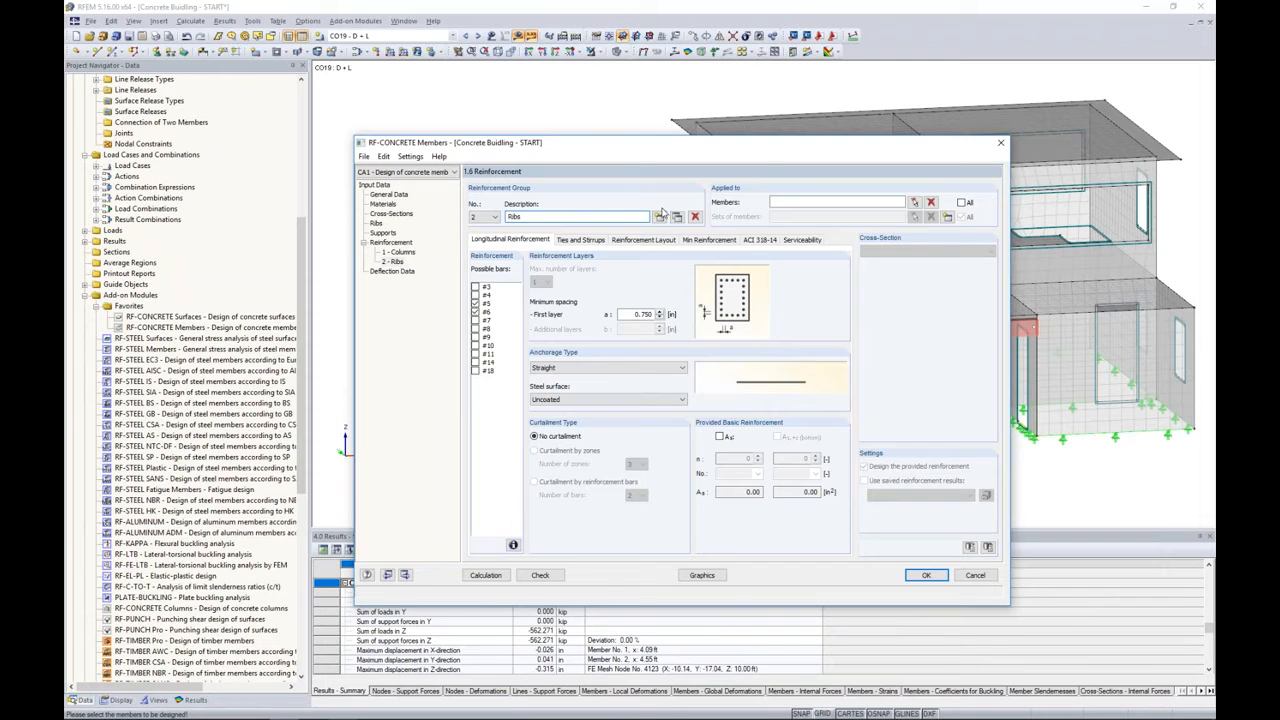
{"action": "left_click", "coordinate": [914, 202]}
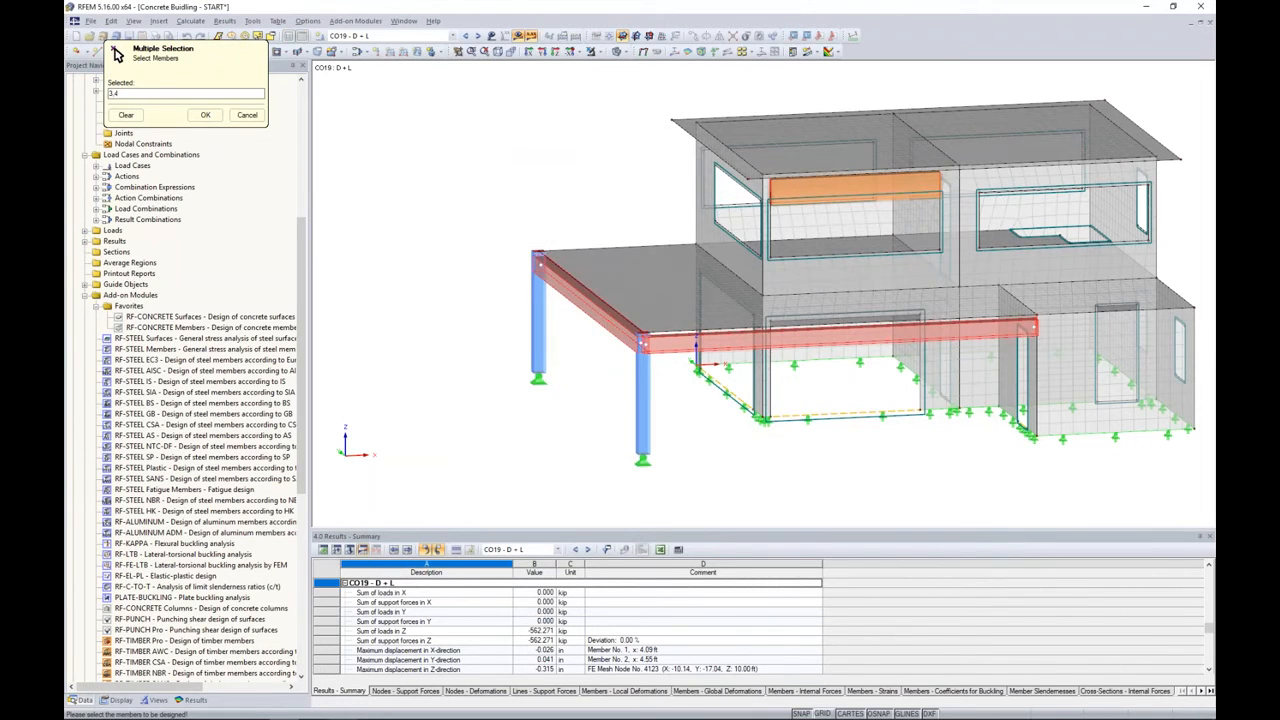
{"action": "left_click", "coordinate": [205, 115]}
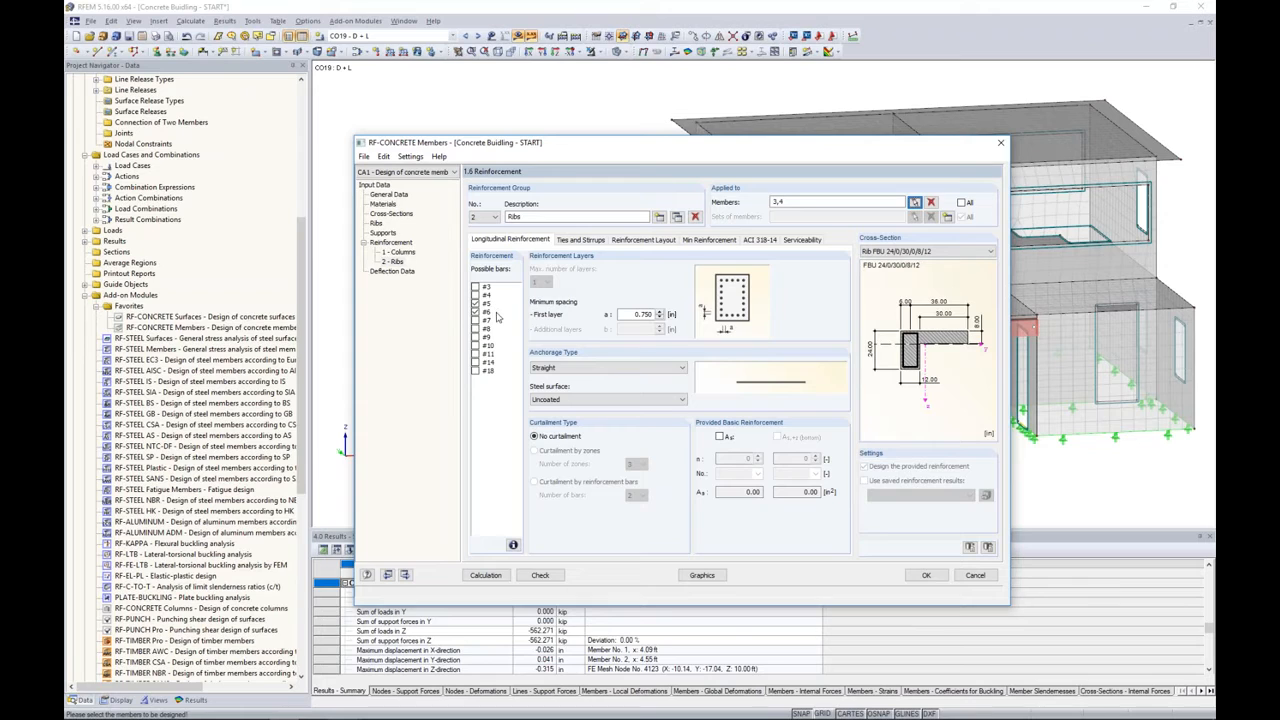
Enable #4 bars for the ties and stirrups of the Ribs group and set the stirrup layout to zone related spacing.
{"action": "left_click", "coordinate": [568, 243]}
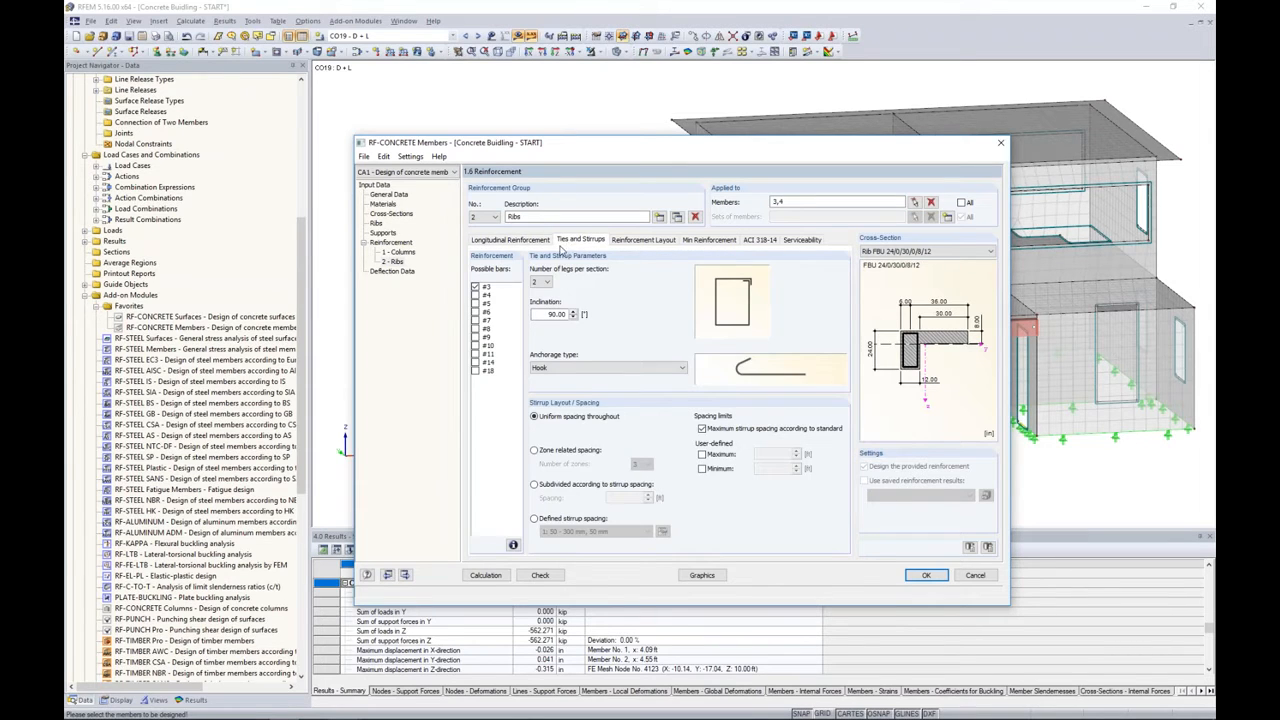
{"action": "left_click", "coordinate": [476, 296]}
{"action": "left_click", "coordinate": [535, 450]}
Set the ribs' reinforcement layout to -z (top) - +z (bottom) symmetrical distribution and distribute the reinforcement evenly over the complete slab width.
{"action": "left_click", "coordinate": [633, 241]}
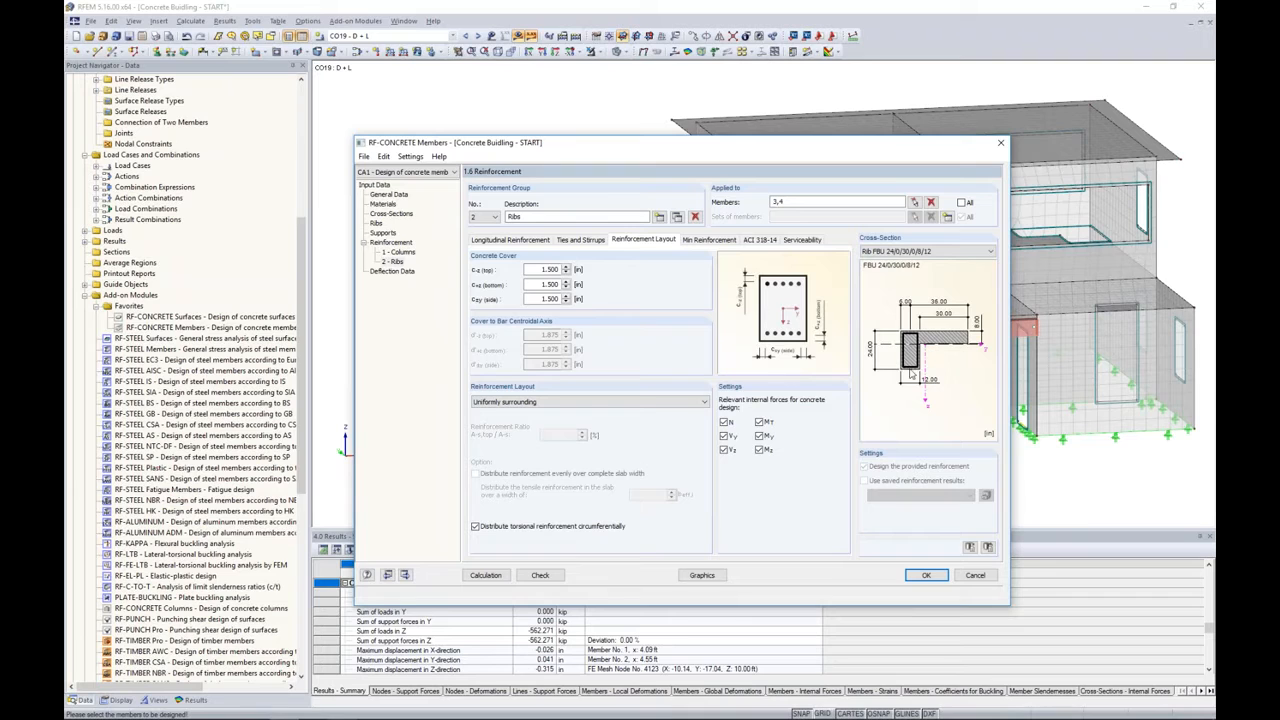
{"action": "left_click", "coordinate": [676, 403]}
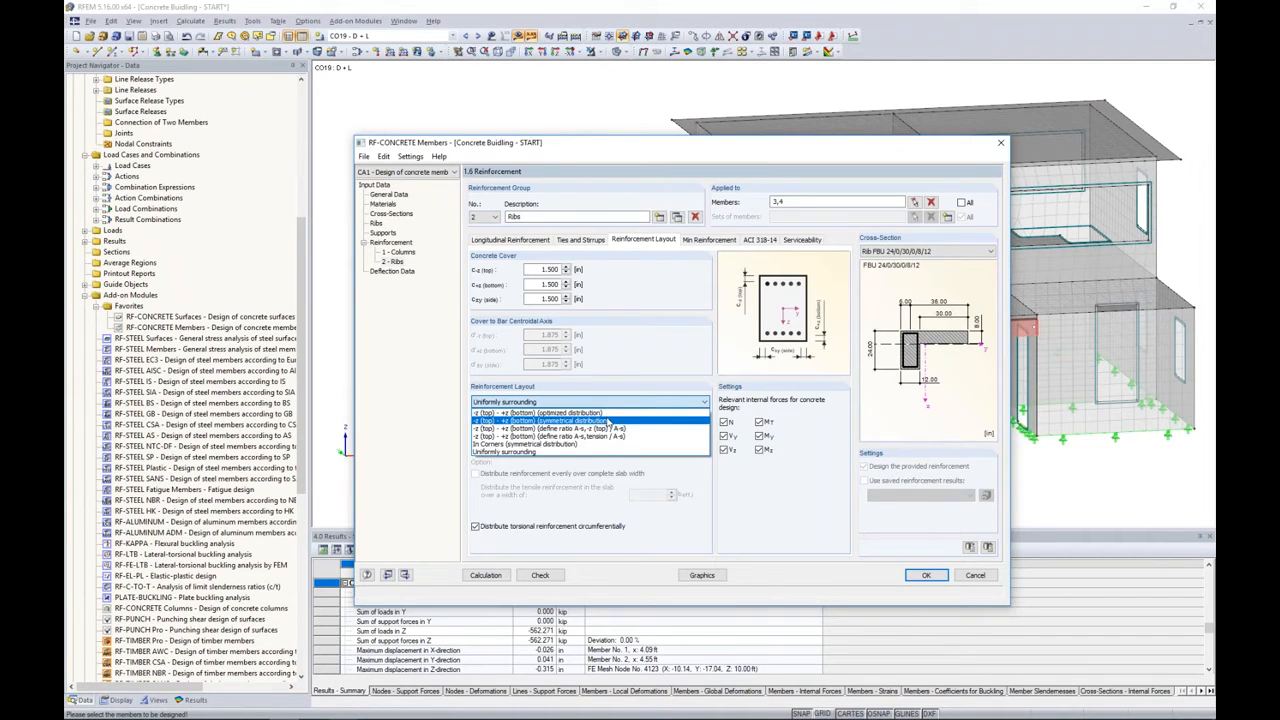
{"action": "left_click", "coordinate": [604, 421]}
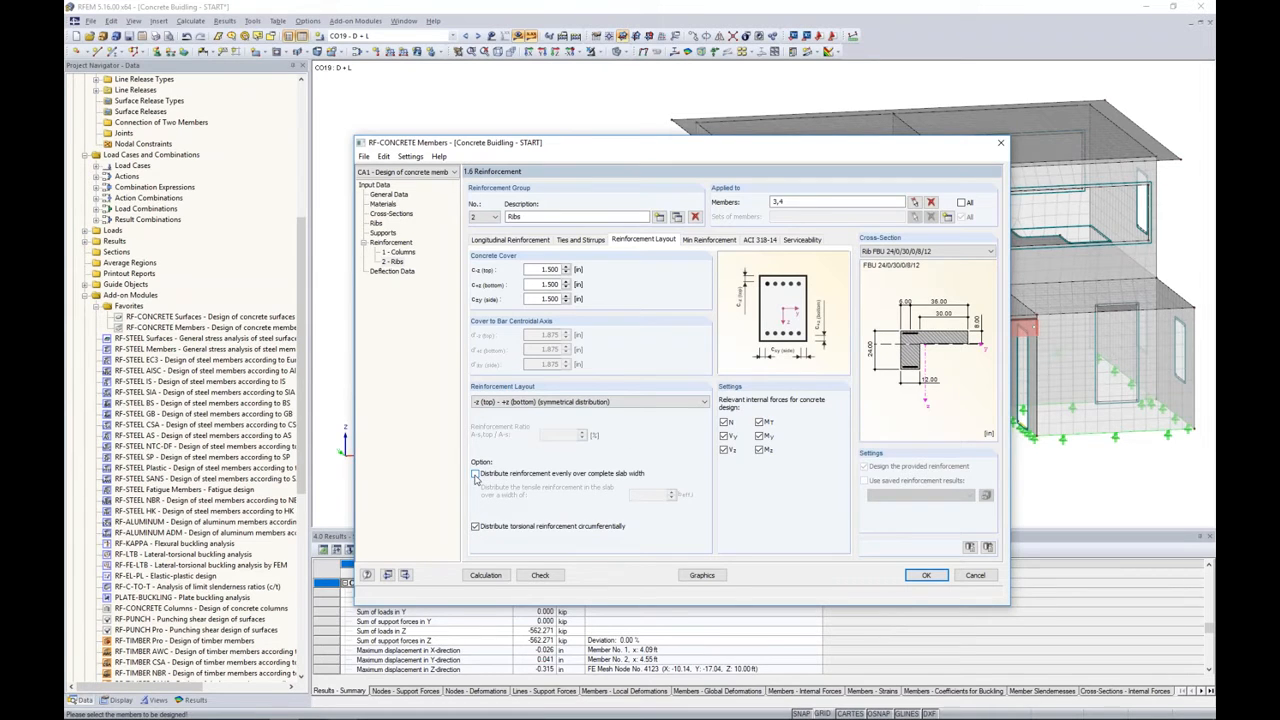
{"action": "left_click", "coordinate": [475, 474]}
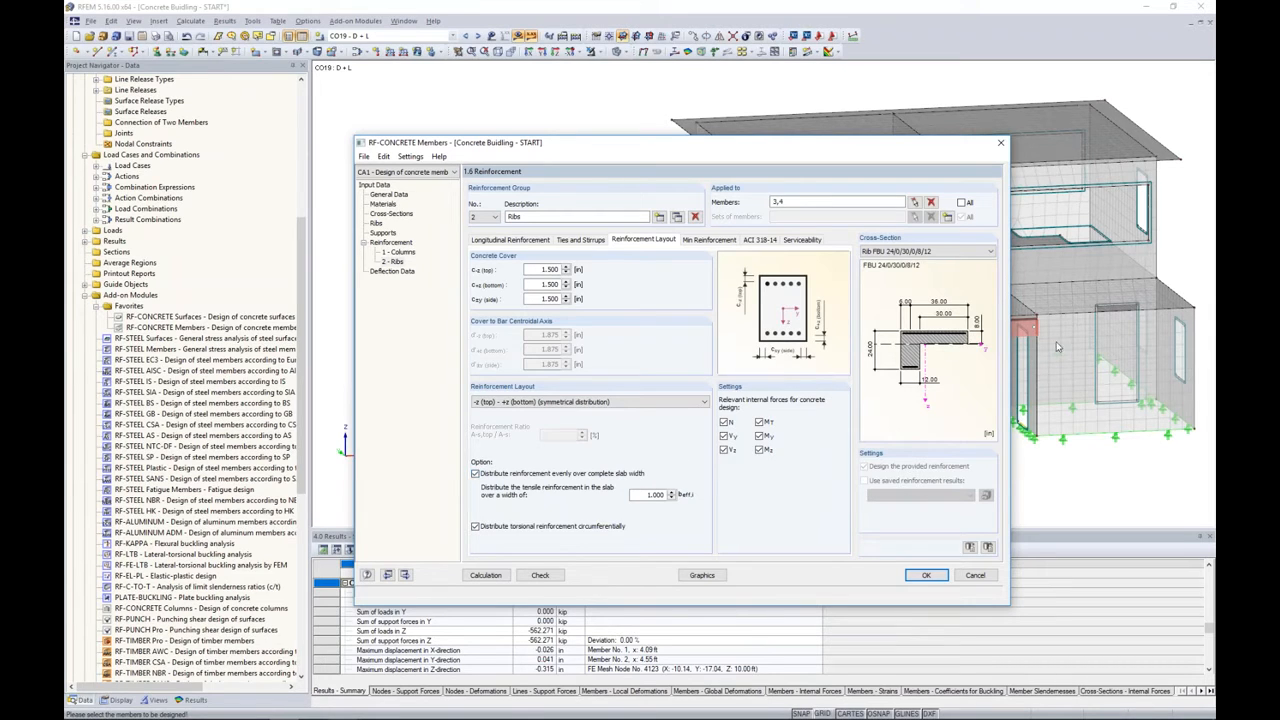
Review the ribs' minimum reinforcement, ACI 318-14 and serviceability settings, plus the deflection data of members 1 to 4.
{"action": "left_click", "coordinate": [710, 241]}
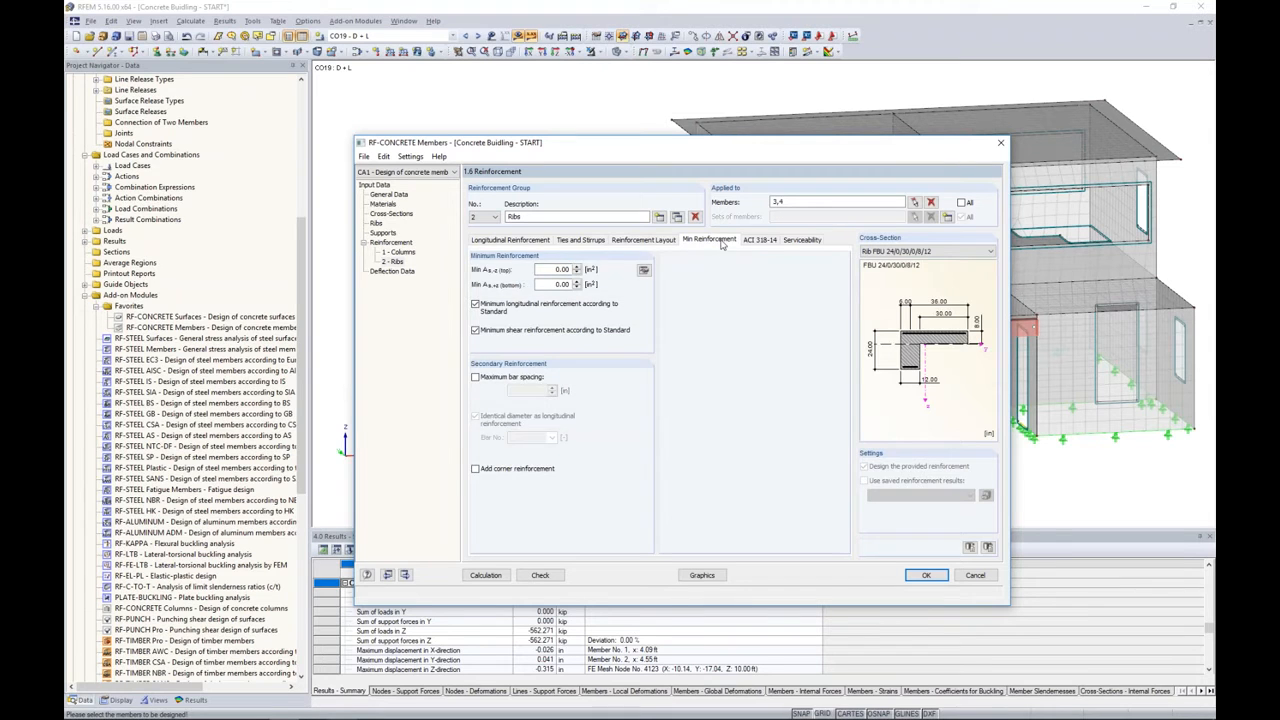
{"action": "left_click", "coordinate": [759, 240]}
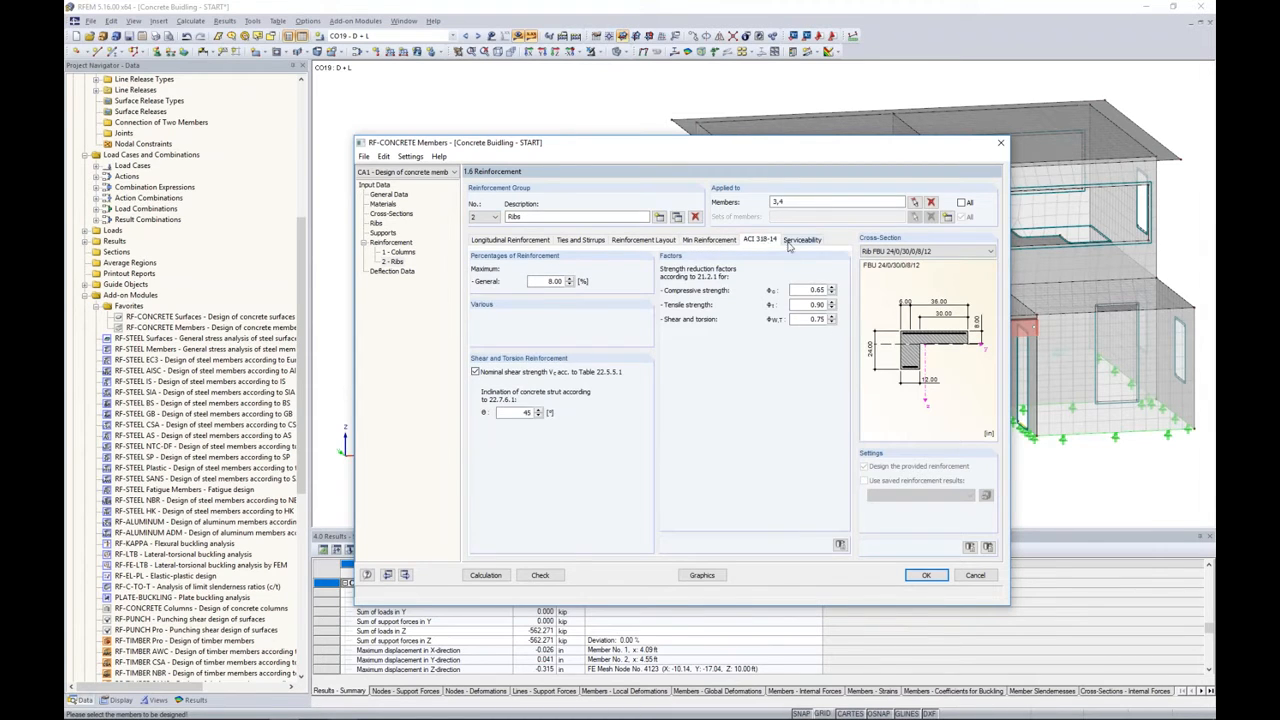
{"action": "left_click", "coordinate": [799, 241]}
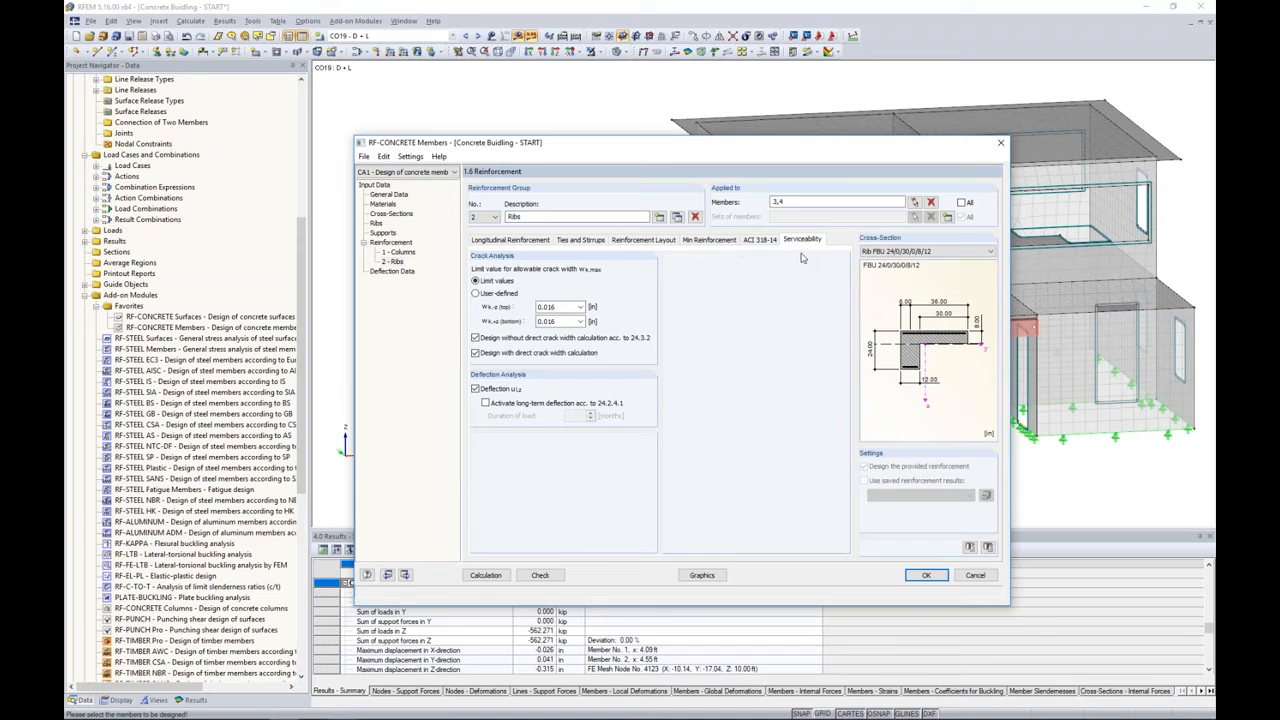
{"action": "left_click", "coordinate": [394, 272]}
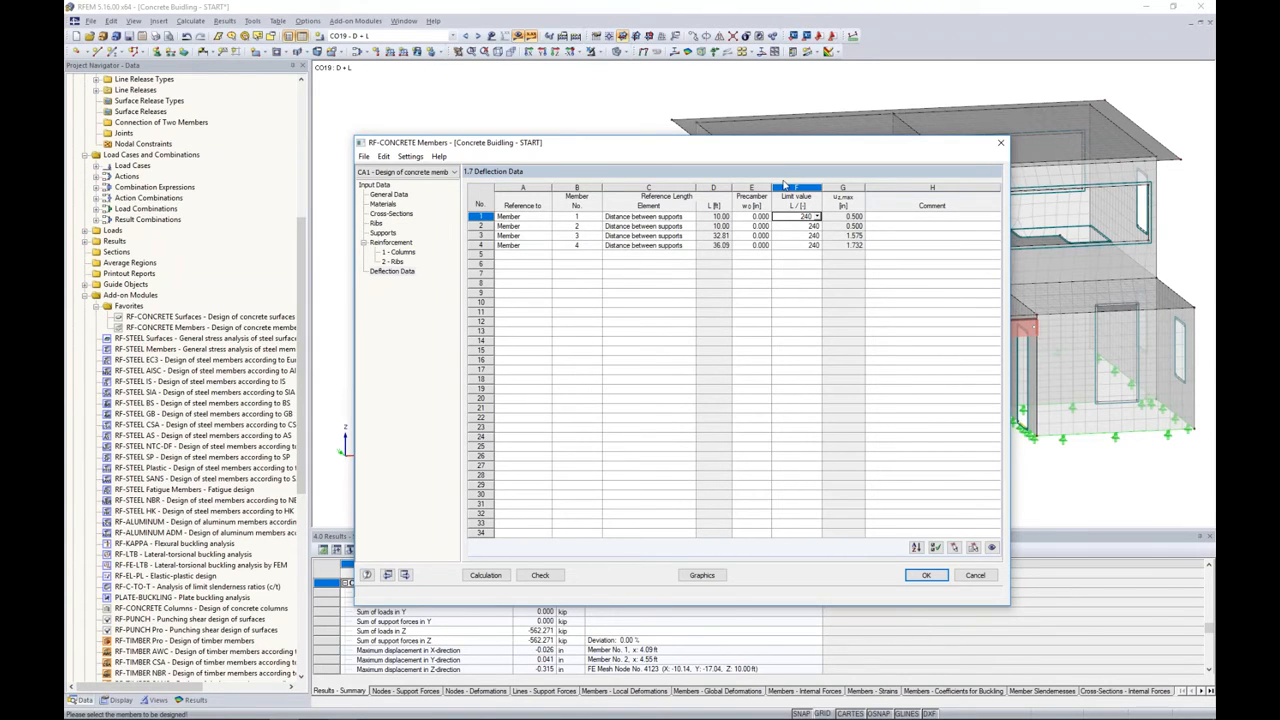
{"action": "left_click_drag", "start_coordinate": [780, 146], "coordinate": [788, 415]}
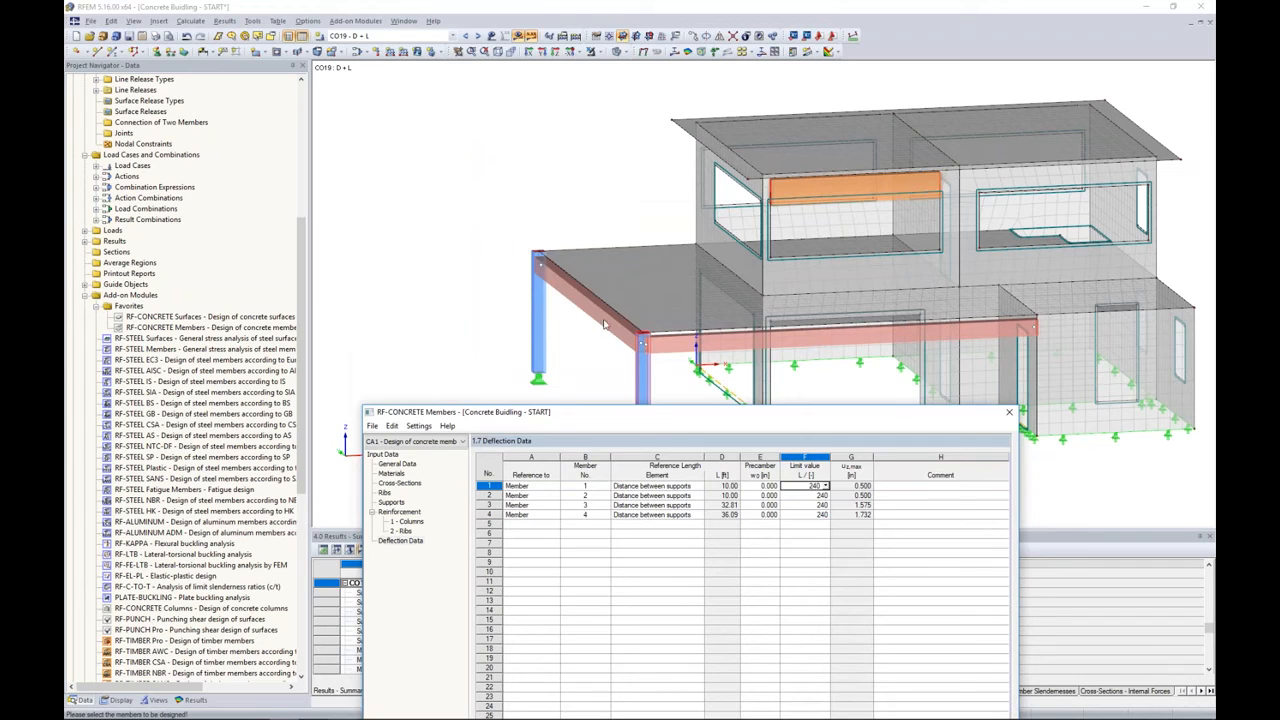
{"action": "left_click_drag", "start_coordinate": [695, 414], "coordinate": [697, 160]}
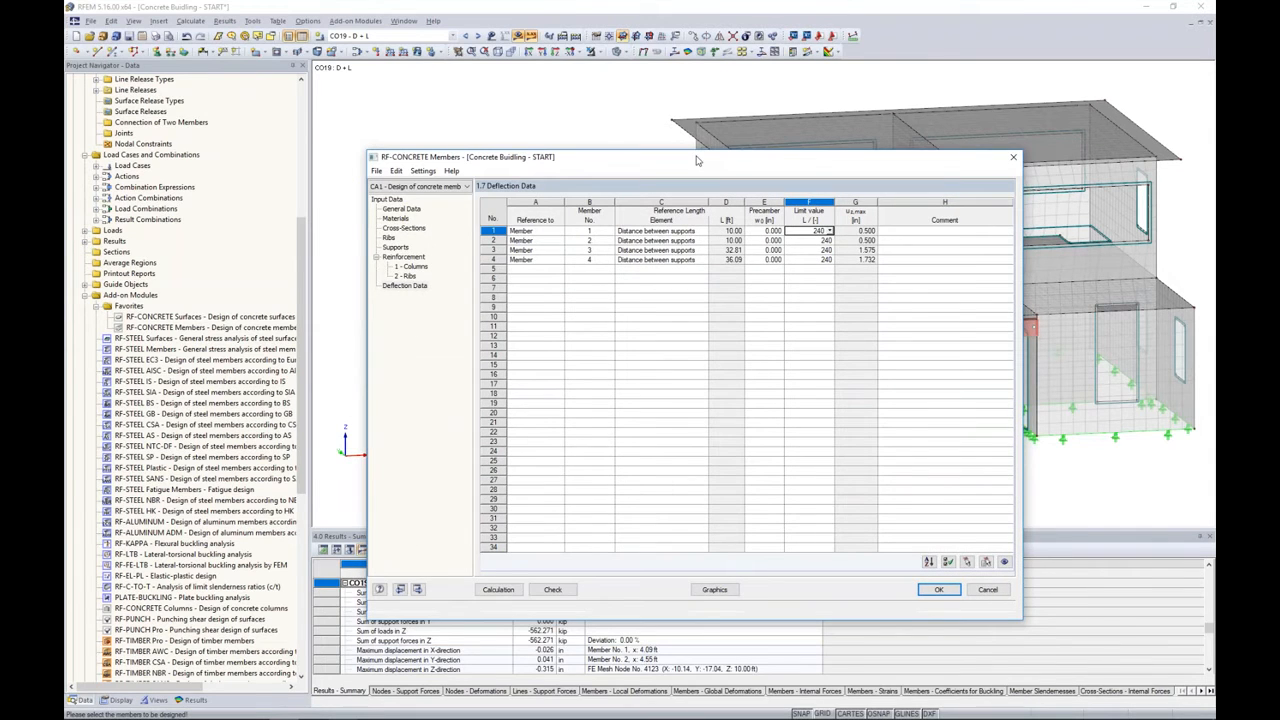
Return to the Ribs reinforcement group, duplicate it and open the copy.
{"action": "left_click", "coordinate": [405, 277]}
{"action": "left_click_drag", "start_coordinate": [615, 160], "coordinate": [609, 272]}
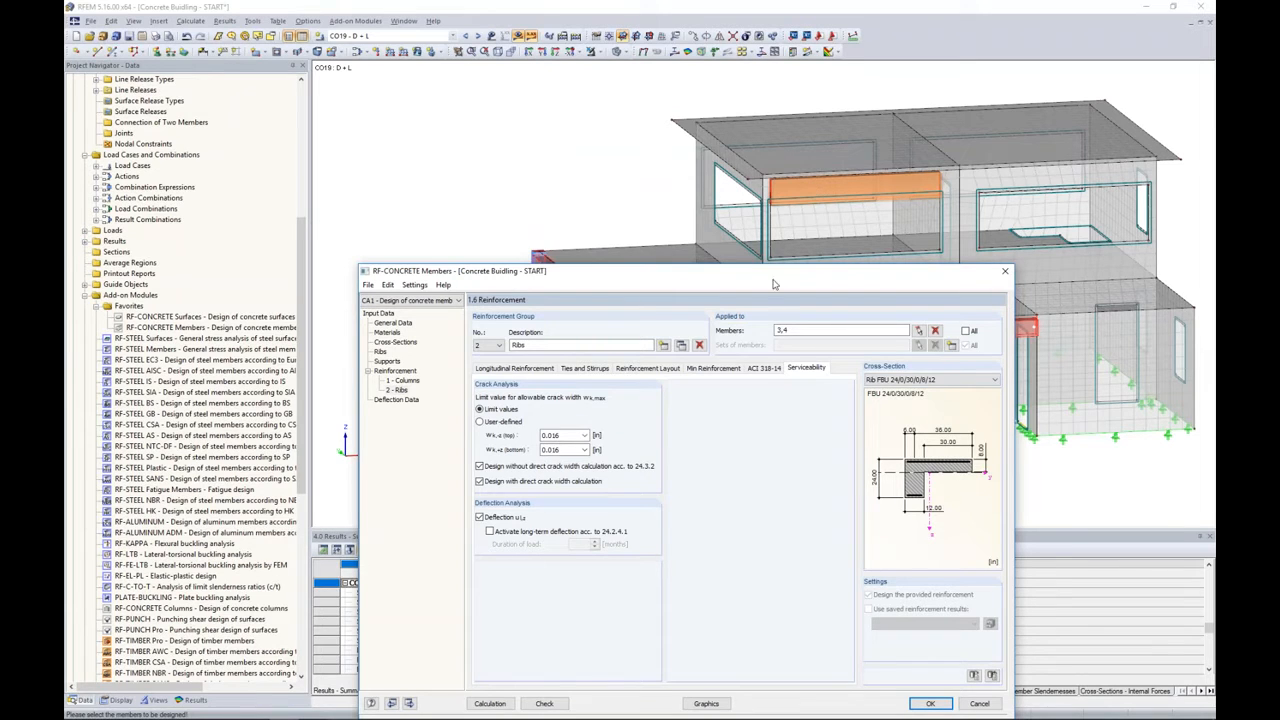
{"action": "left_click_drag", "start_coordinate": [775, 280], "coordinate": [784, 244]}
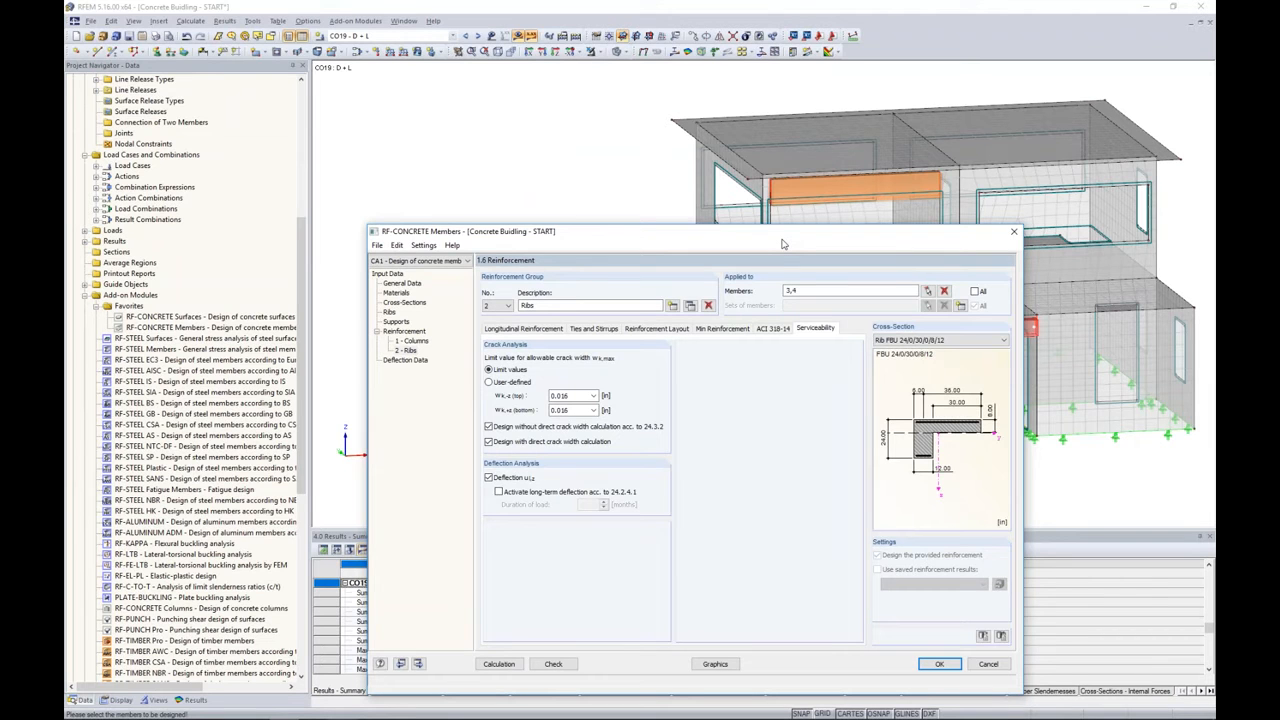
{"action": "left_click_drag", "start_coordinate": [784, 244], "coordinate": [788, 158]}
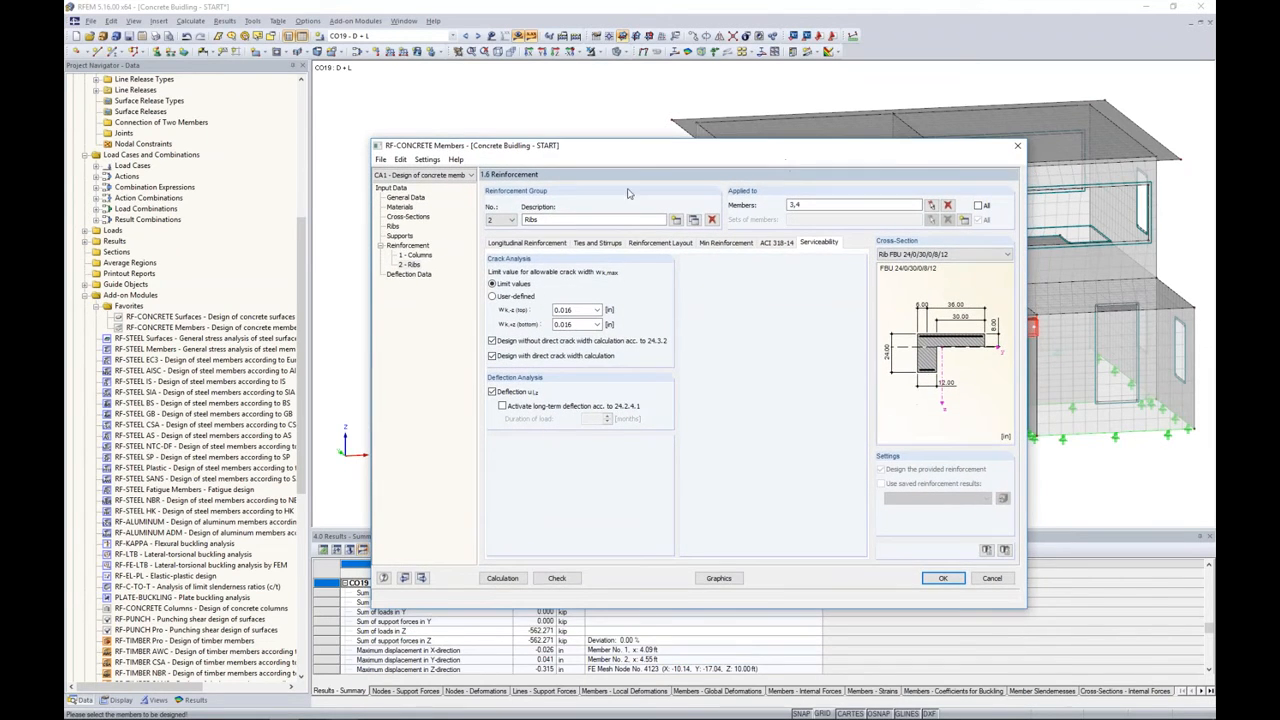
{"action": "left_click", "coordinate": [693, 220]}
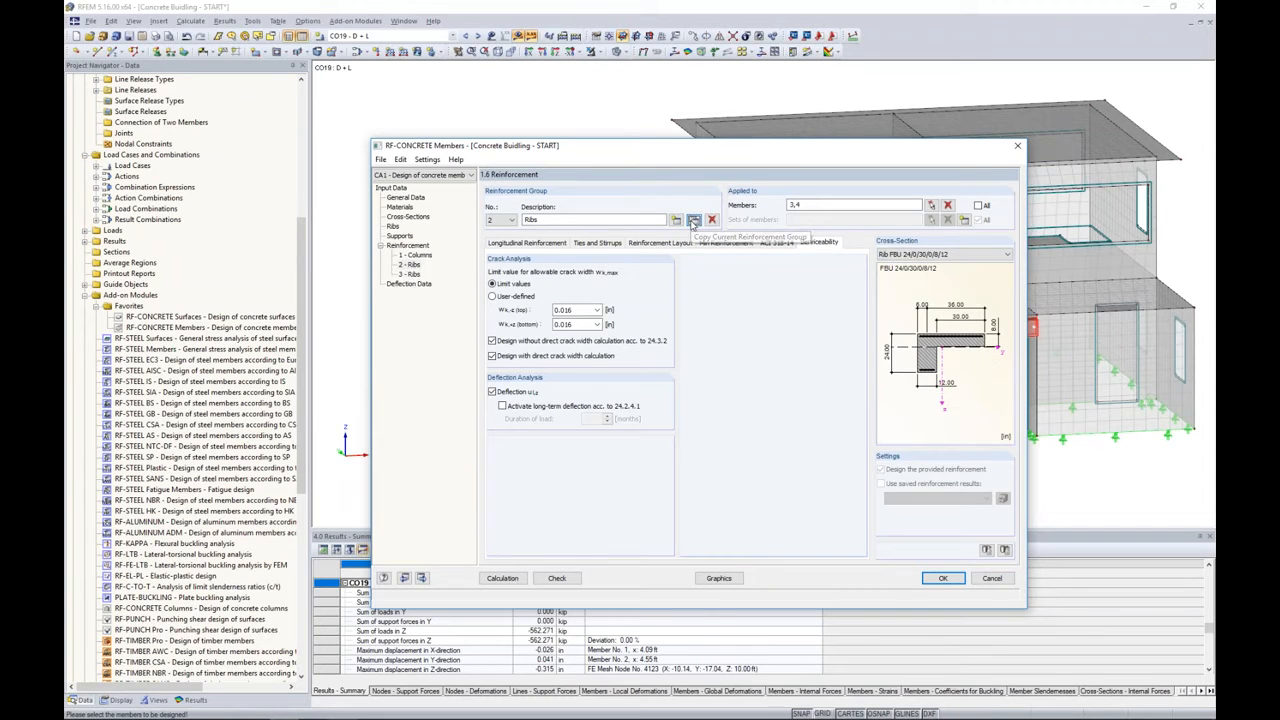
{"action": "left_click", "coordinate": [413, 273]}
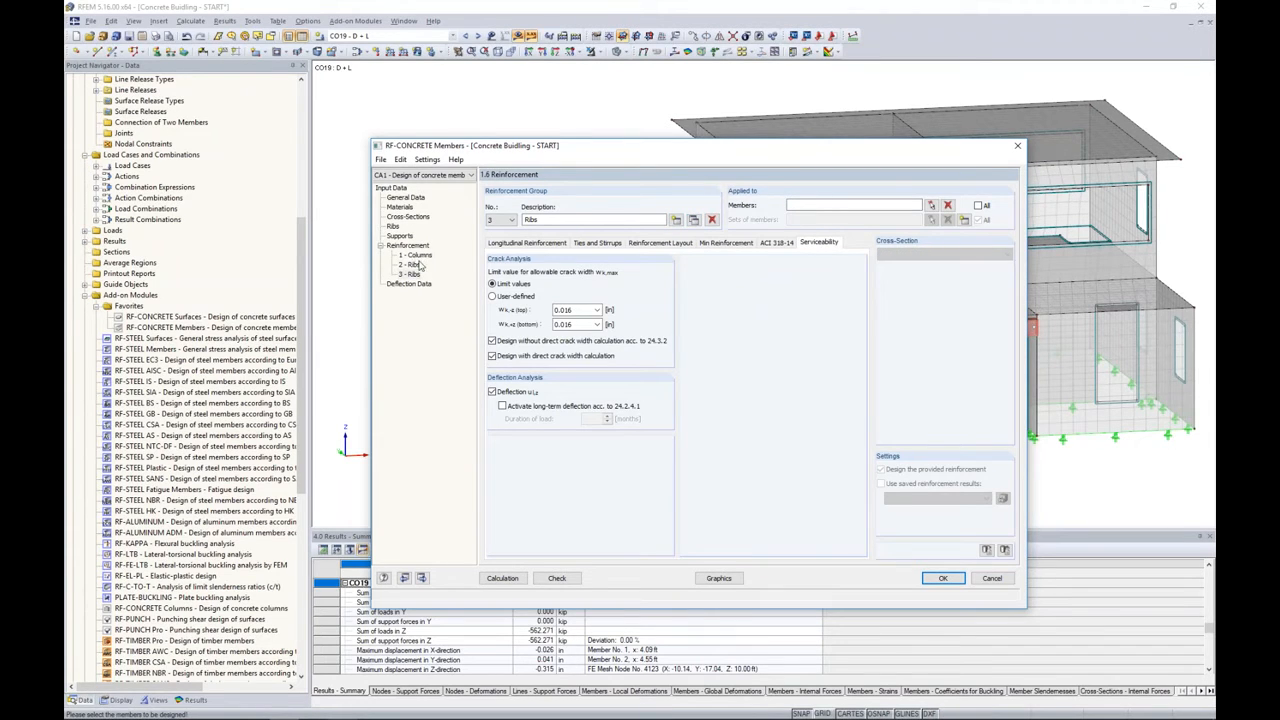
Rename reinforcement group 3 as Spandrel and apply it to member 5.
{"action": "double_click", "coordinate": [532, 220]}
{"action": "key", "text": "BackSpace"}
{"action": "type", "text": "Spandrel"}
{"action": "left_click", "coordinate": [931, 205]}
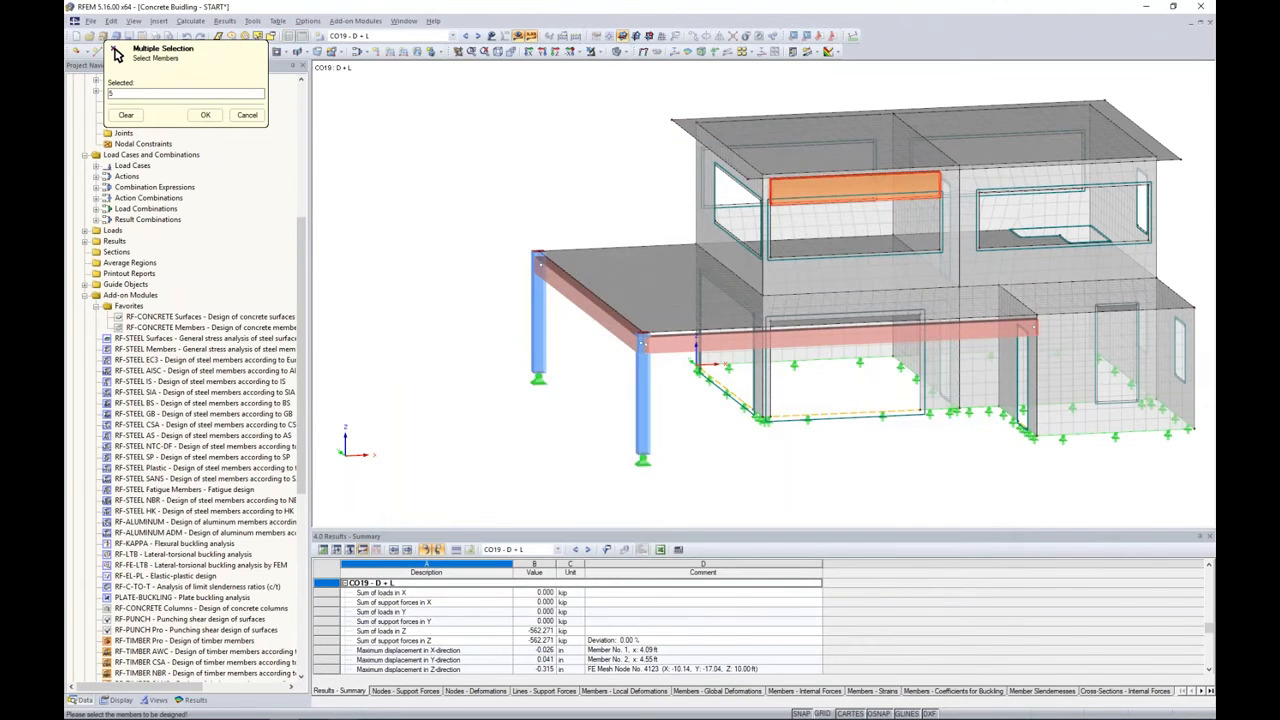
{"action": "left_click", "coordinate": [205, 115]}
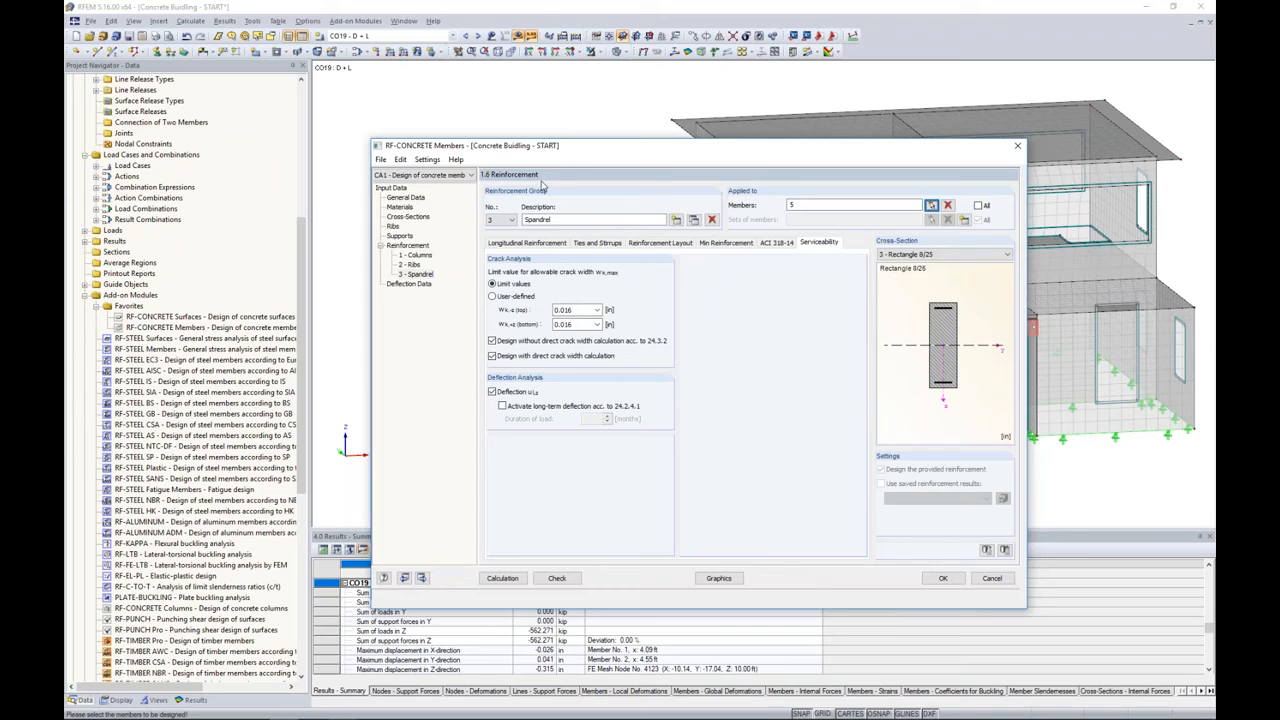
Select #3 bars for the Spandrel group's ties and stirrups and set the stirrup layout to uniform spacing throughout.
{"action": "left_click", "coordinate": [512, 243]}
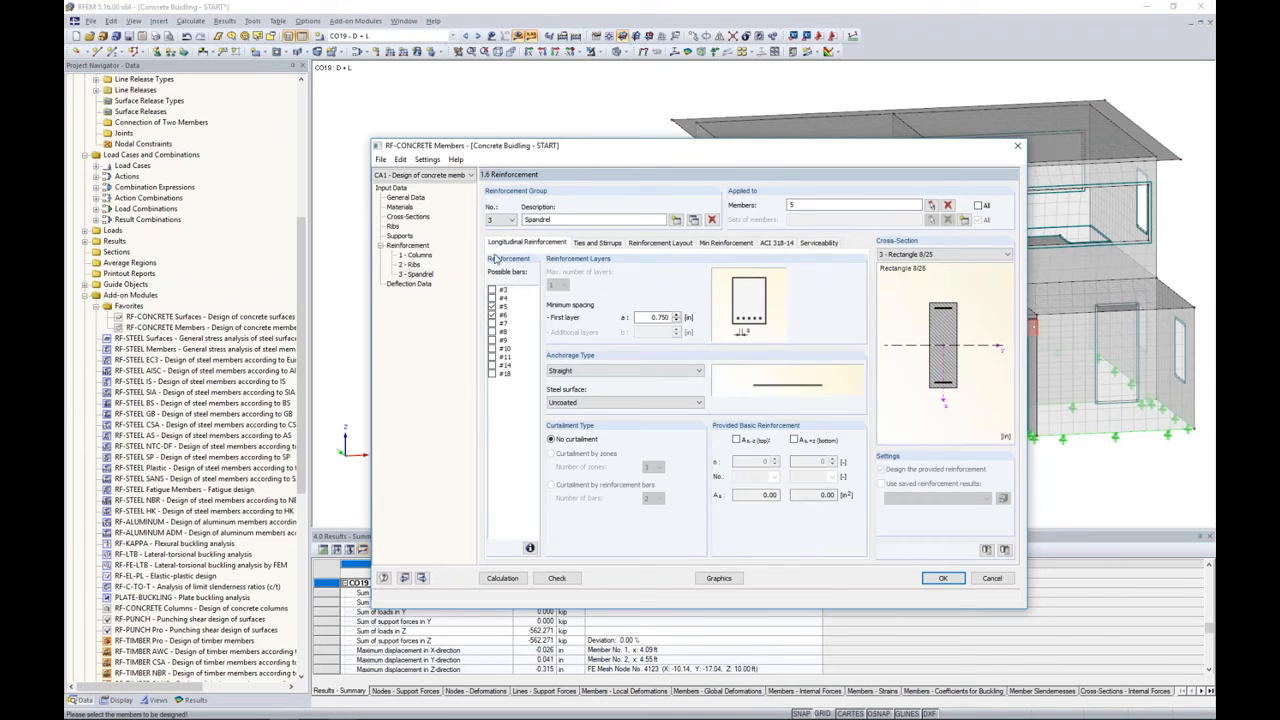
{"action": "left_click", "coordinate": [584, 245]}
{"action": "left_click", "coordinate": [492, 290]}
{"action": "left_click", "coordinate": [492, 298]}
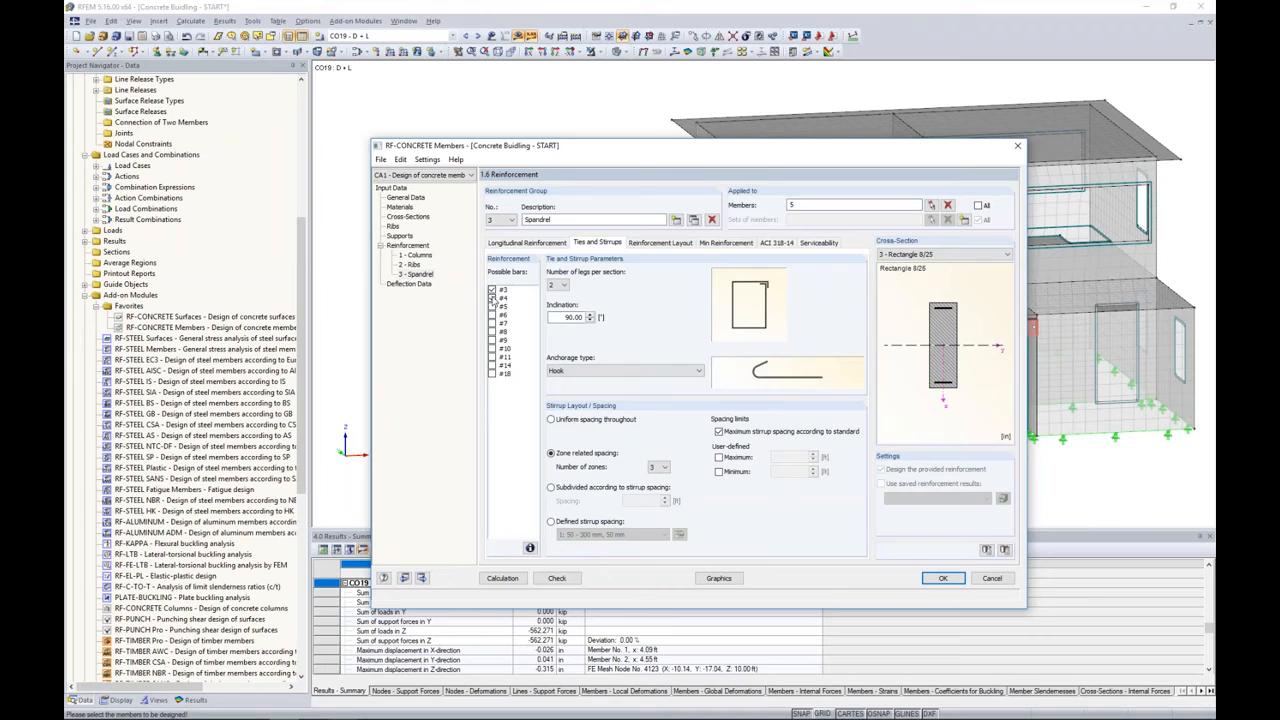
{"action": "left_click", "coordinate": [551, 420]}
Review the Spandrel group's reinforcement layout and minimum reinforcement settings, and deactivate its deflection analysis.
{"action": "left_click", "coordinate": [661, 243]}
{"action": "left_click", "coordinate": [712, 243]}
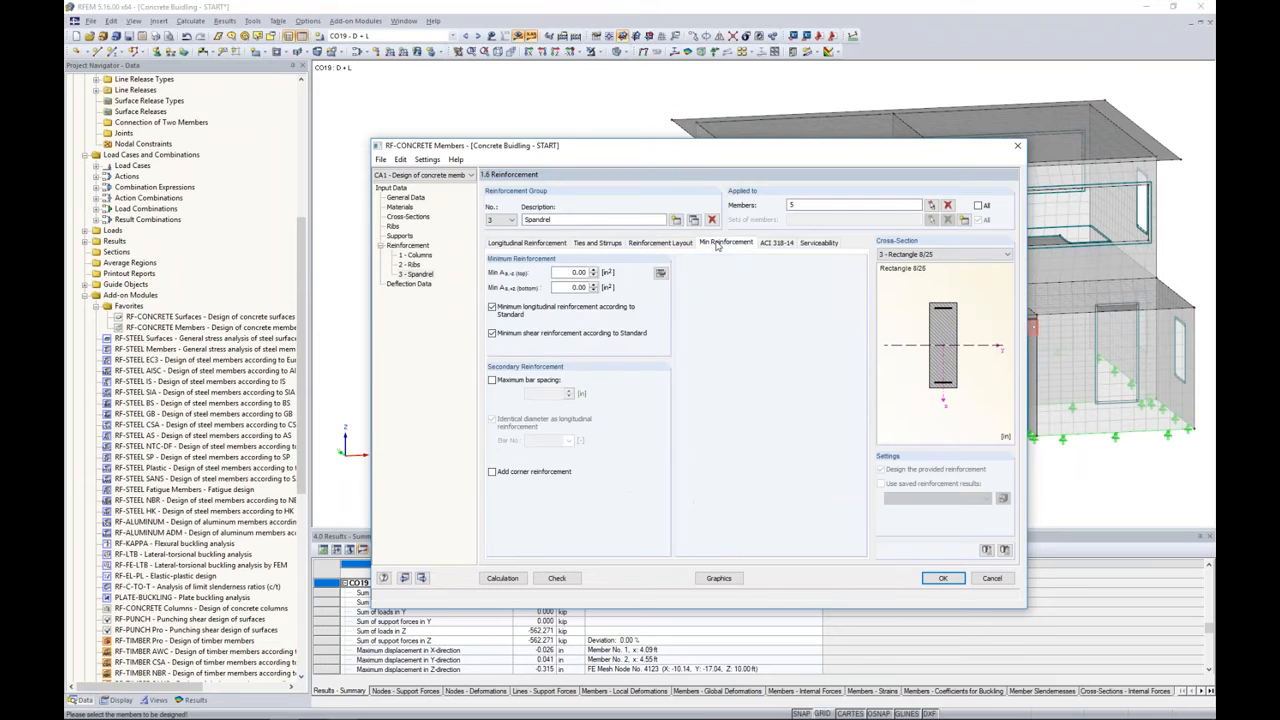
{"action": "left_click", "coordinate": [661, 243]}
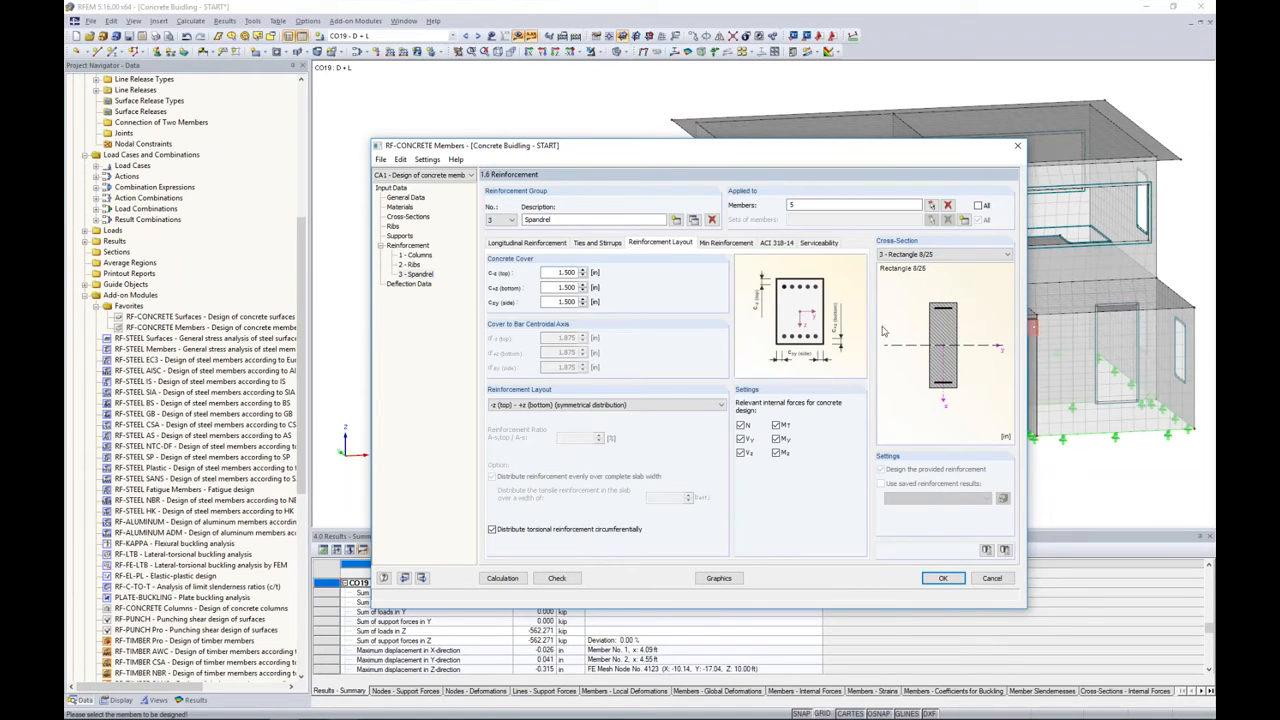
{"action": "left_click", "coordinate": [816, 243]}
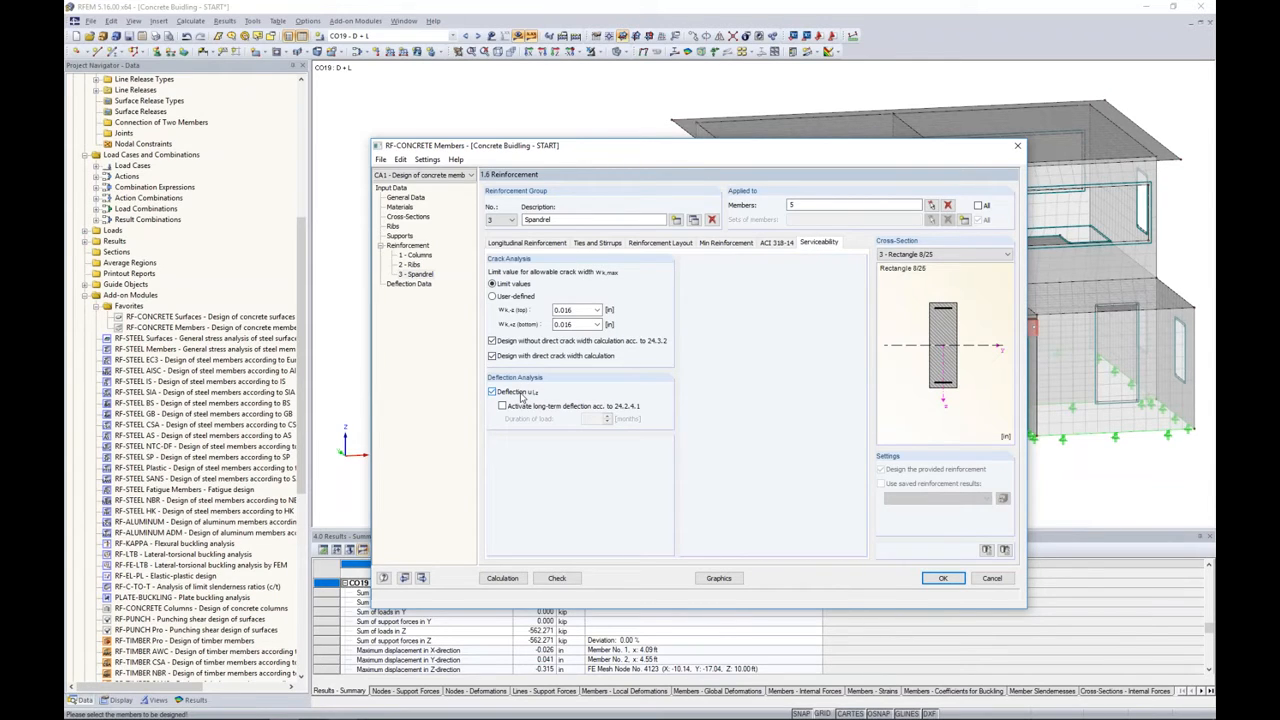
{"action": "left_click", "coordinate": [492, 393]}
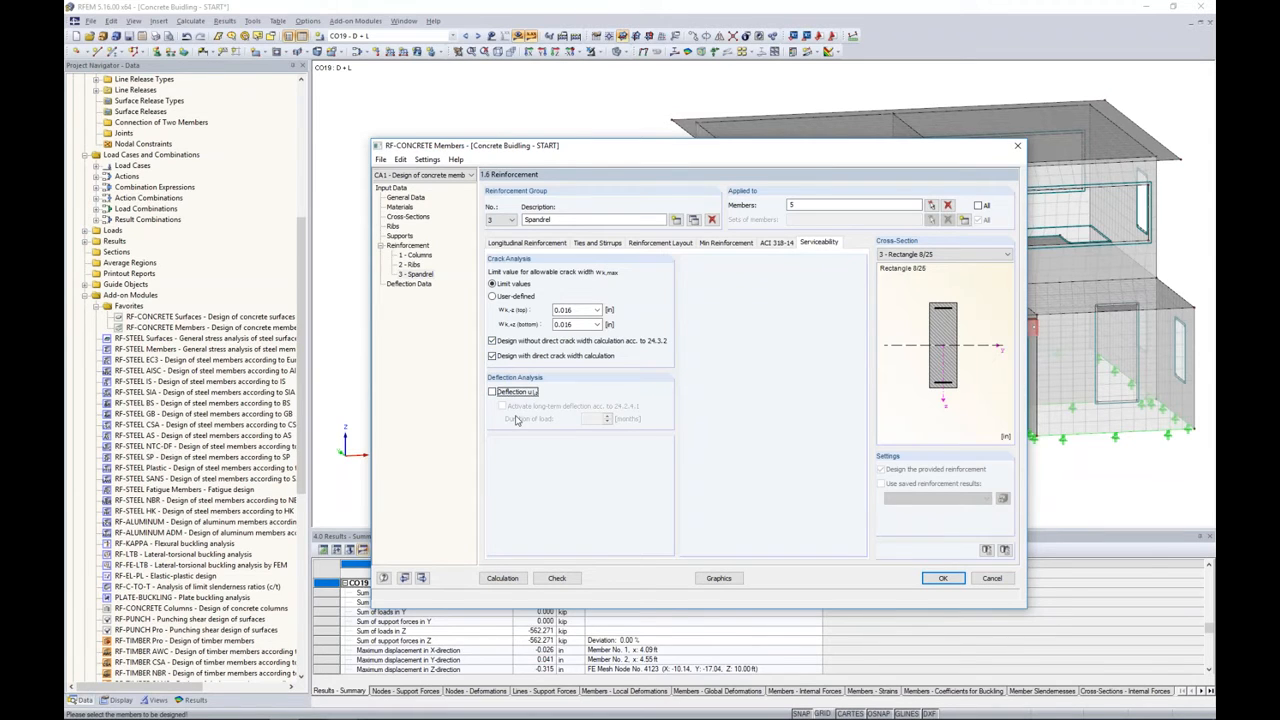
Check the deflection data and the Columns group's longitudinal reinforcement settings, and run the design calculation.
{"action": "left_click", "coordinate": [421, 287]}
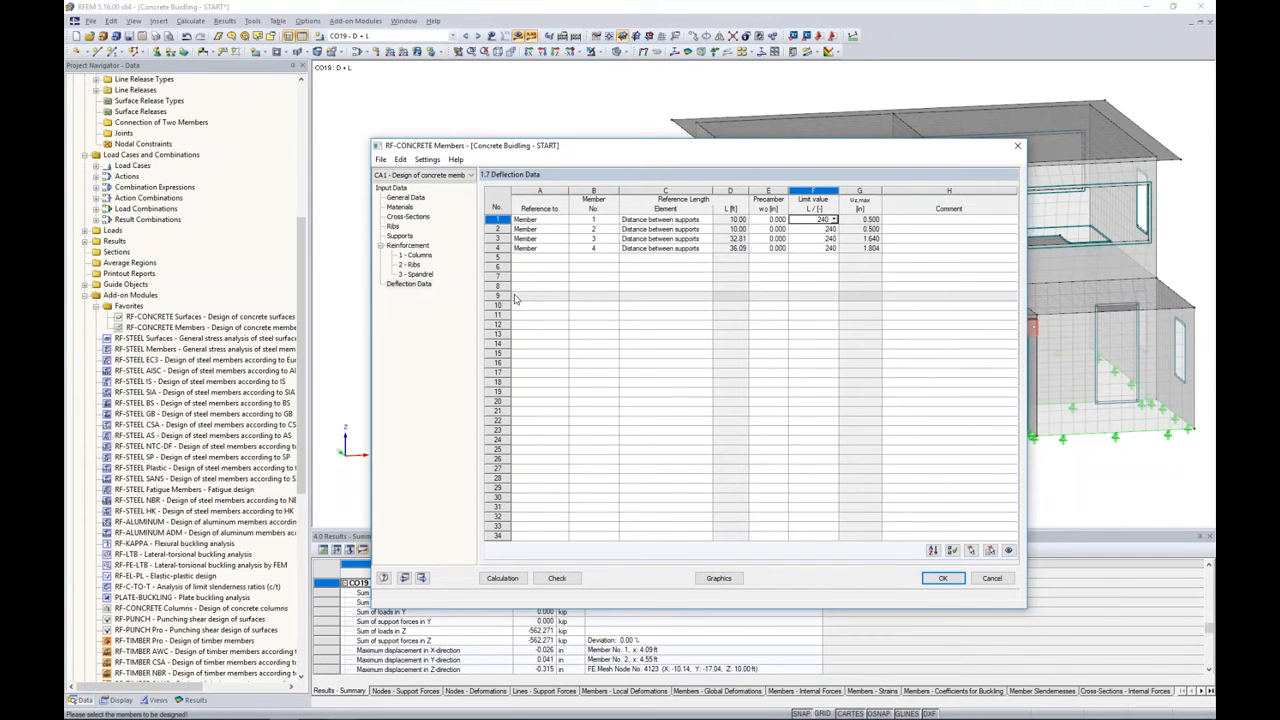
{"action": "left_click", "coordinate": [427, 256]}
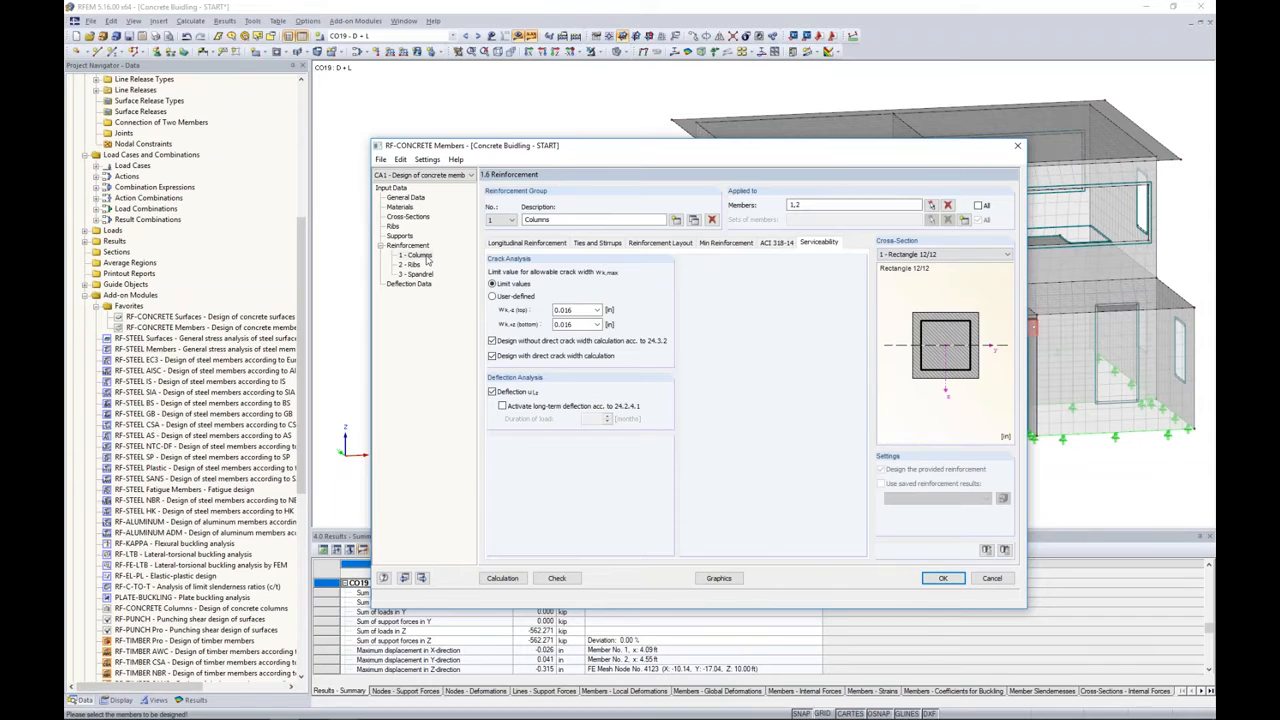
{"action": "left_click", "coordinate": [538, 245]}
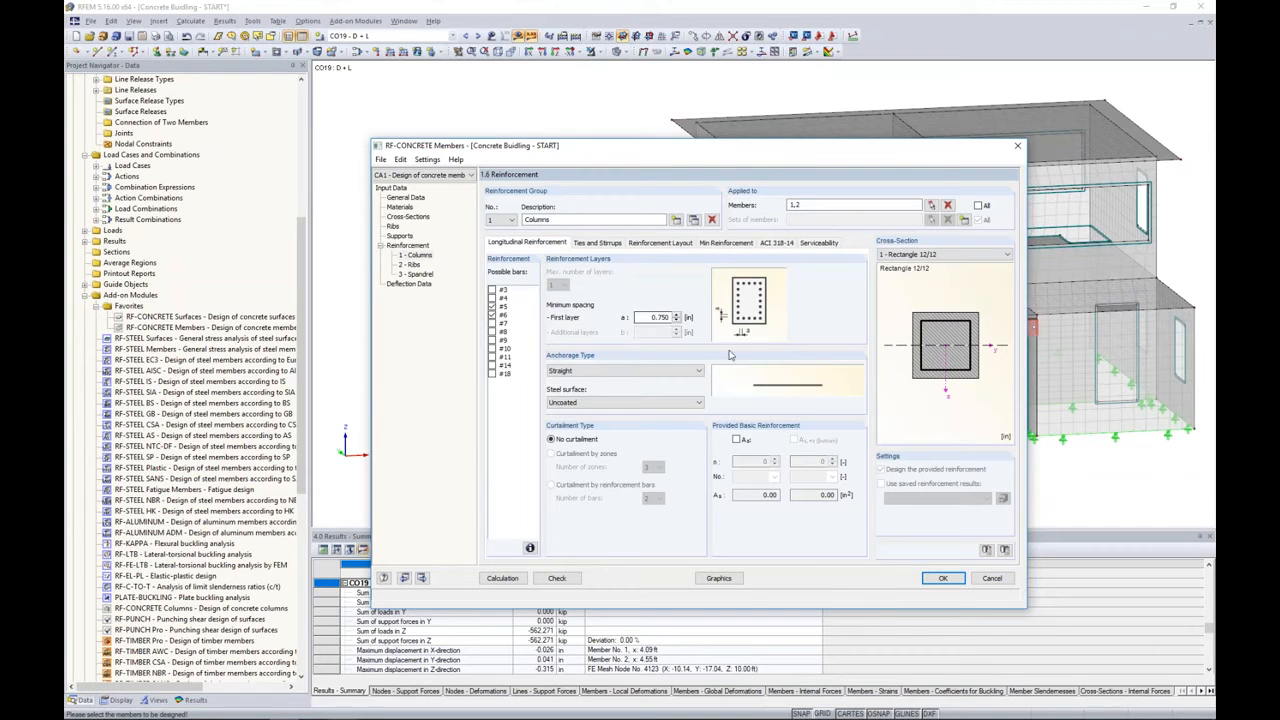
{"action": "left_click", "coordinate": [505, 578]}
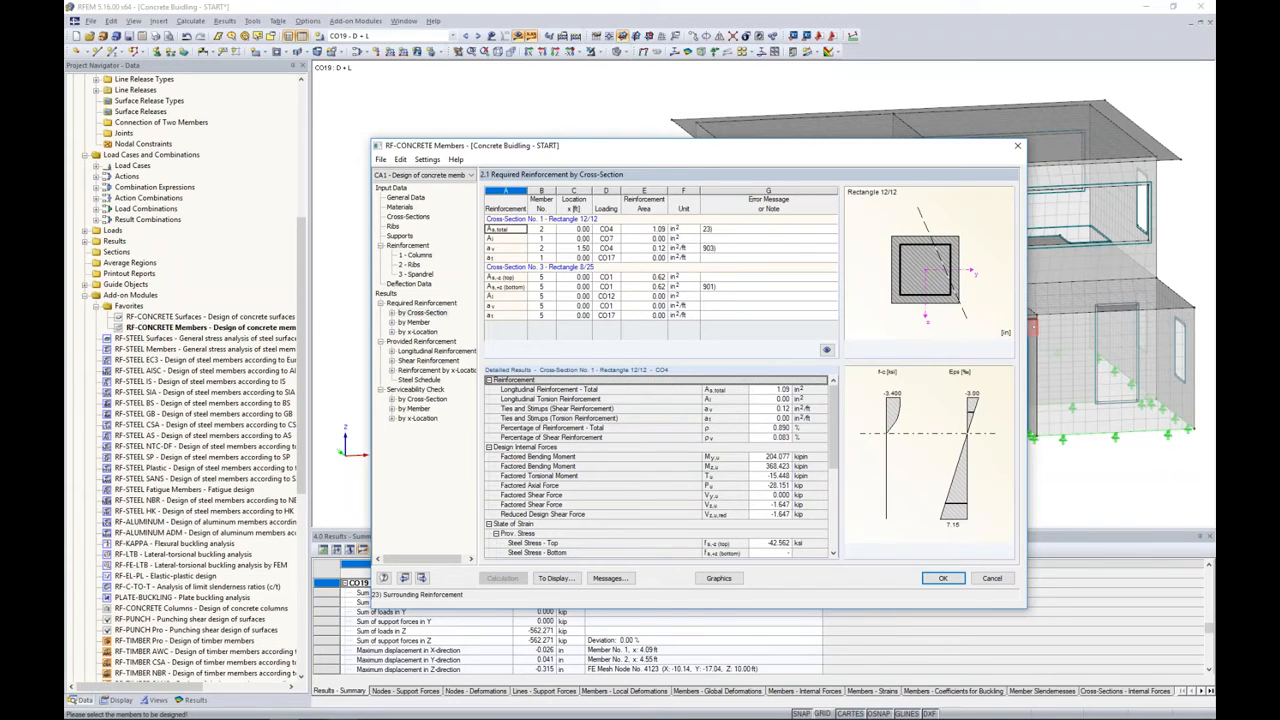
Examine the required reinforcement by member, locating members 2 and 3 in the model and comparing member 3's longitudinal, torsion and shear details.
{"action": "left_click", "coordinate": [418, 323]}
{"action": "left_click_drag", "start_coordinate": [668, 152], "coordinate": [644, 425]}
{"action": "left_click", "coordinate": [581, 511]}
{"action": "left_click", "coordinate": [581, 550]}
{"action": "scroll", "coordinate": [584, 554], "scroll_direction": "down", "scroll_amount": 2}
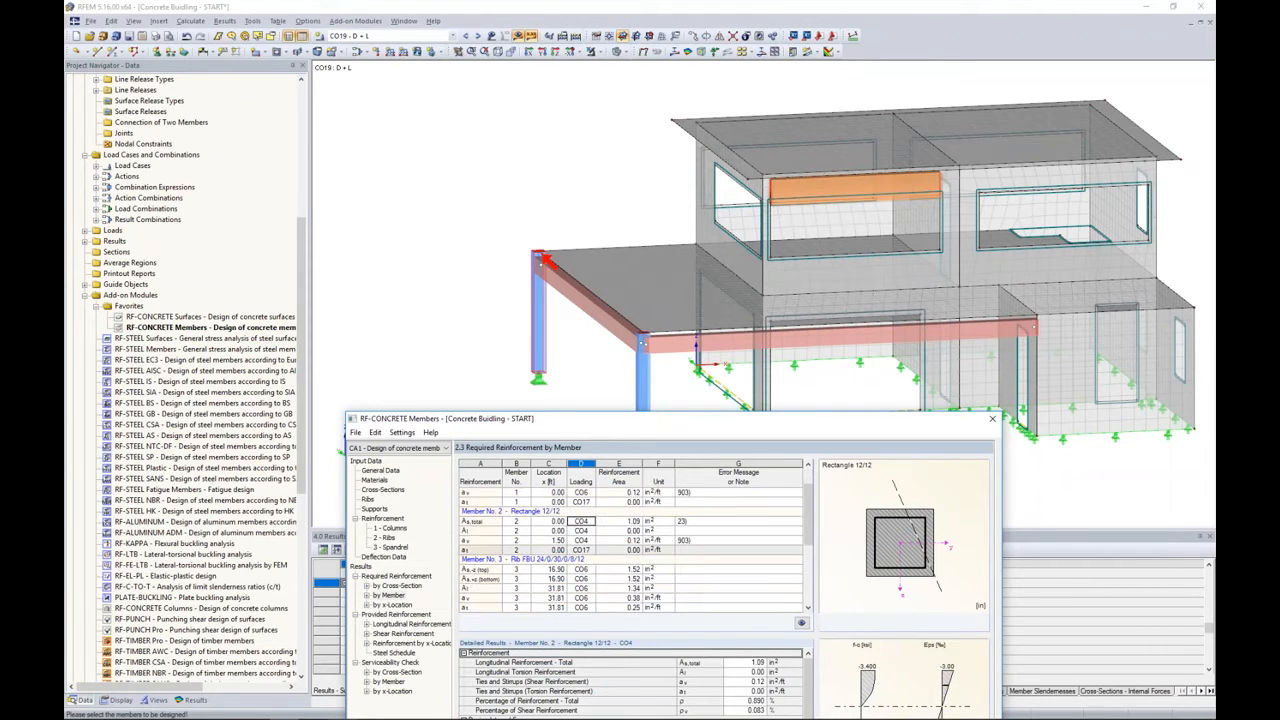
{"action": "left_click", "coordinate": [581, 559]}
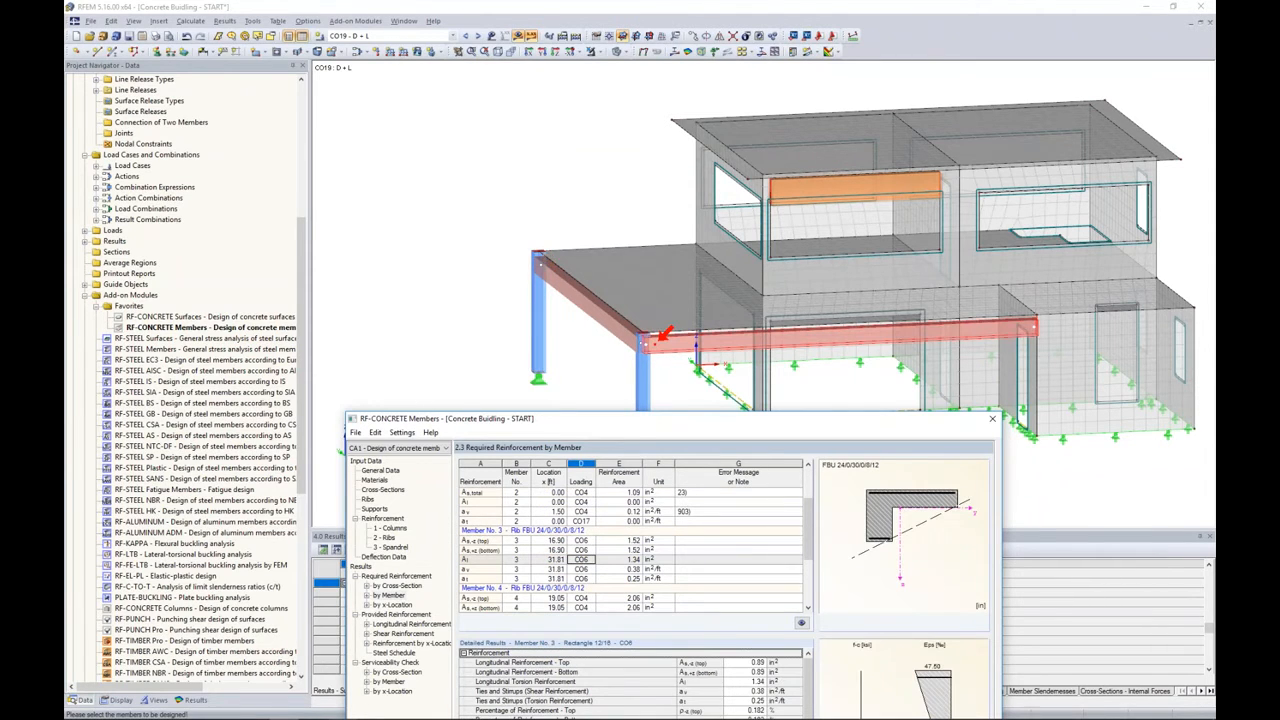
{"action": "left_click_drag", "start_coordinate": [622, 420], "coordinate": [659, 158]}
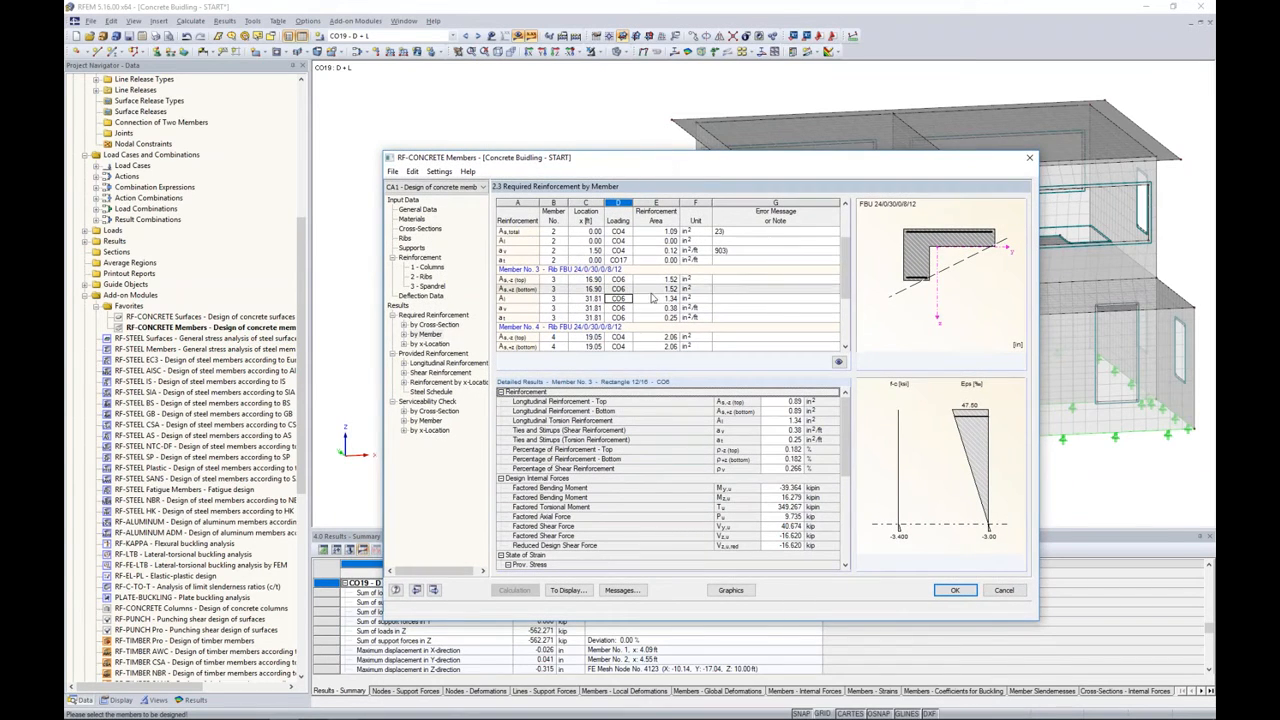
{"action": "left_click", "coordinate": [614, 280]}
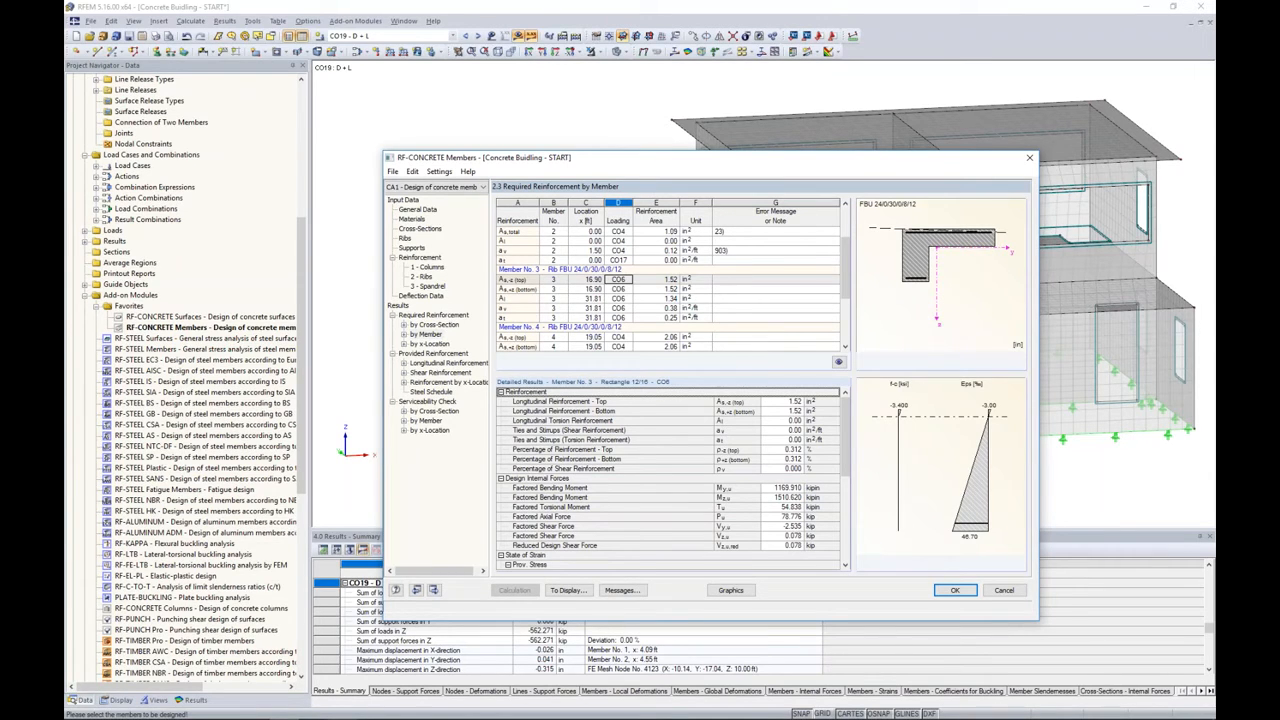
{"action": "left_click", "coordinate": [618, 308]}
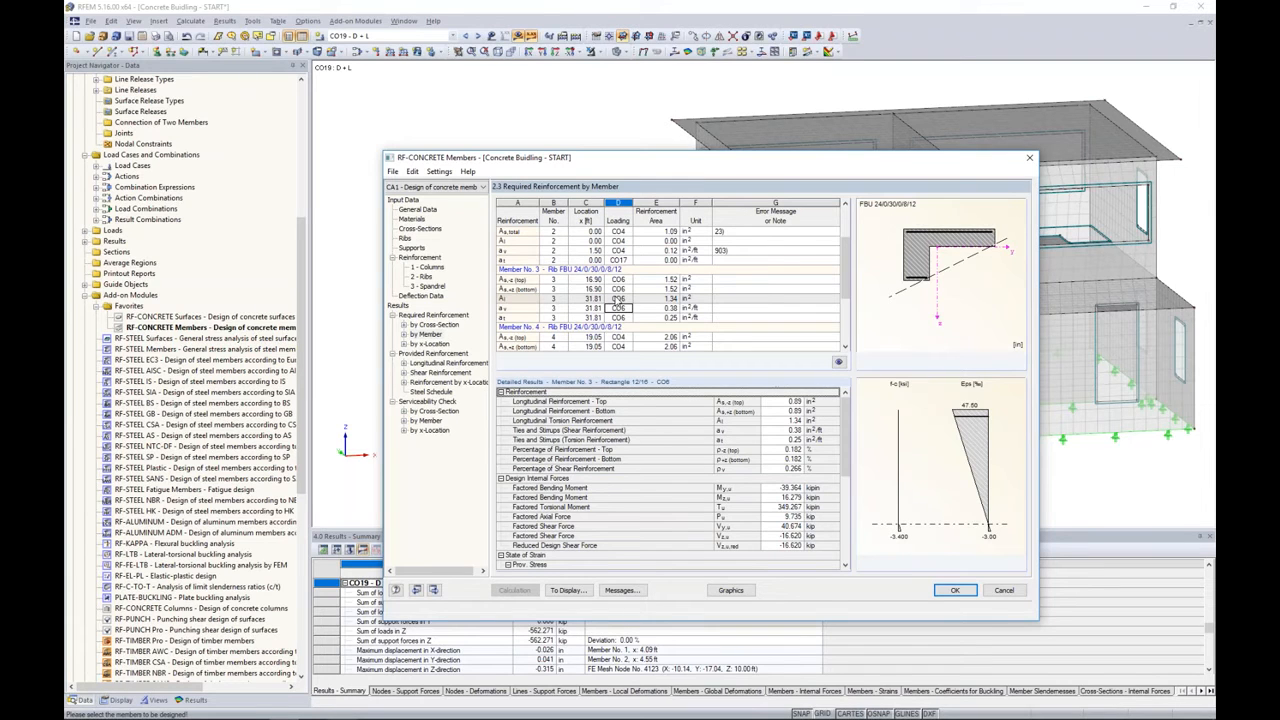
Inspect the provided longitudinal reinforcement in 3D for member 1 and for the bottom bars of member 3.
{"action": "left_click", "coordinate": [420, 363]}
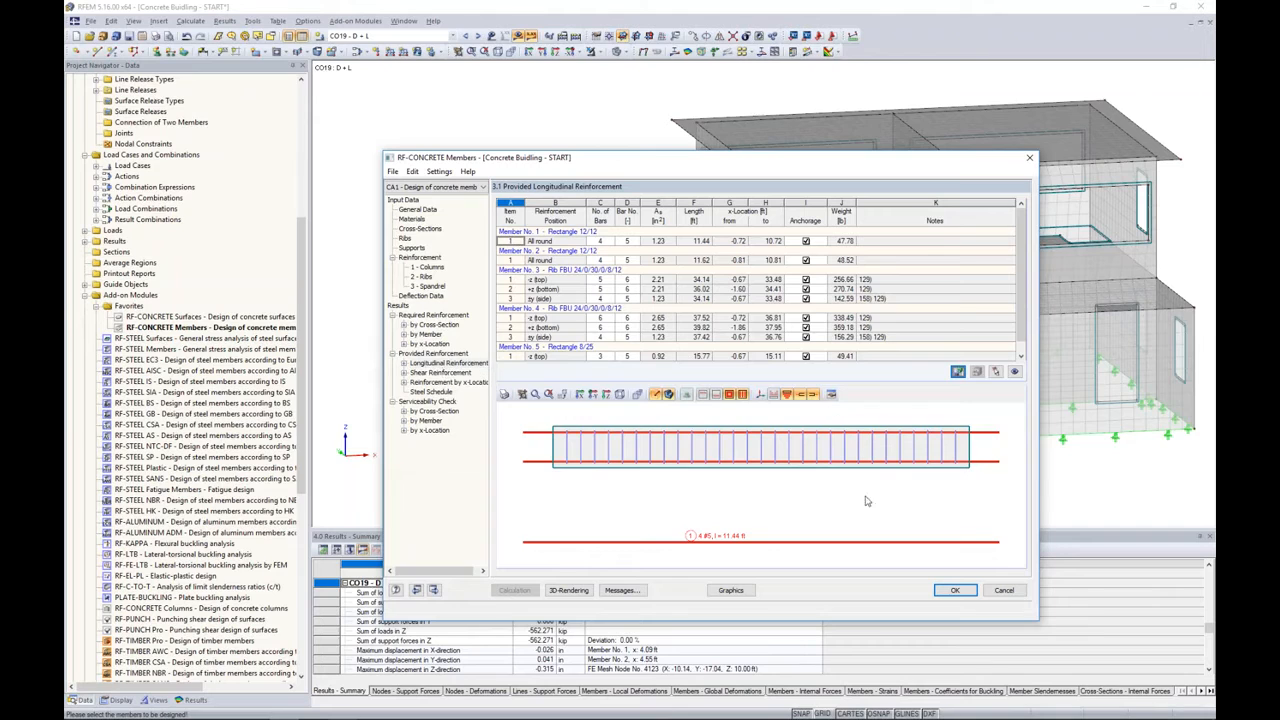
{"action": "middle_click_drag", "start_coordinate": [888, 486], "coordinate": [832, 512], "text": "ctrl"}
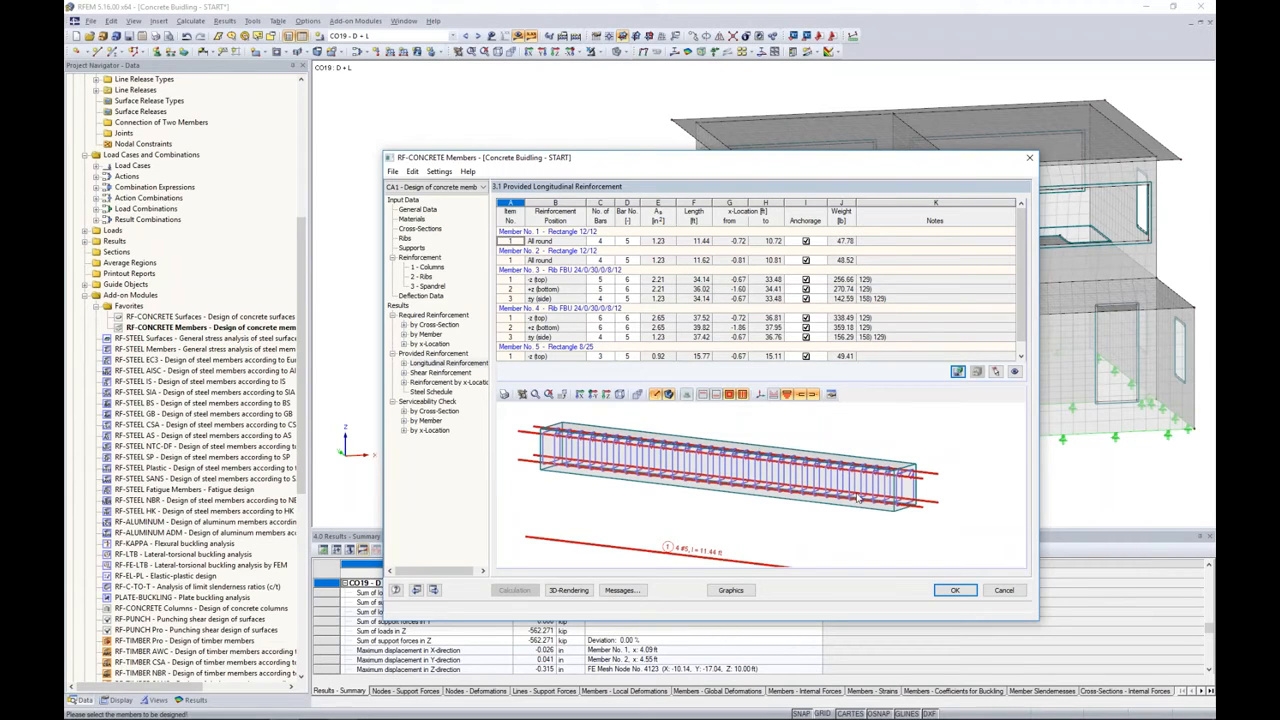
{"action": "left_click", "coordinate": [705, 289]}
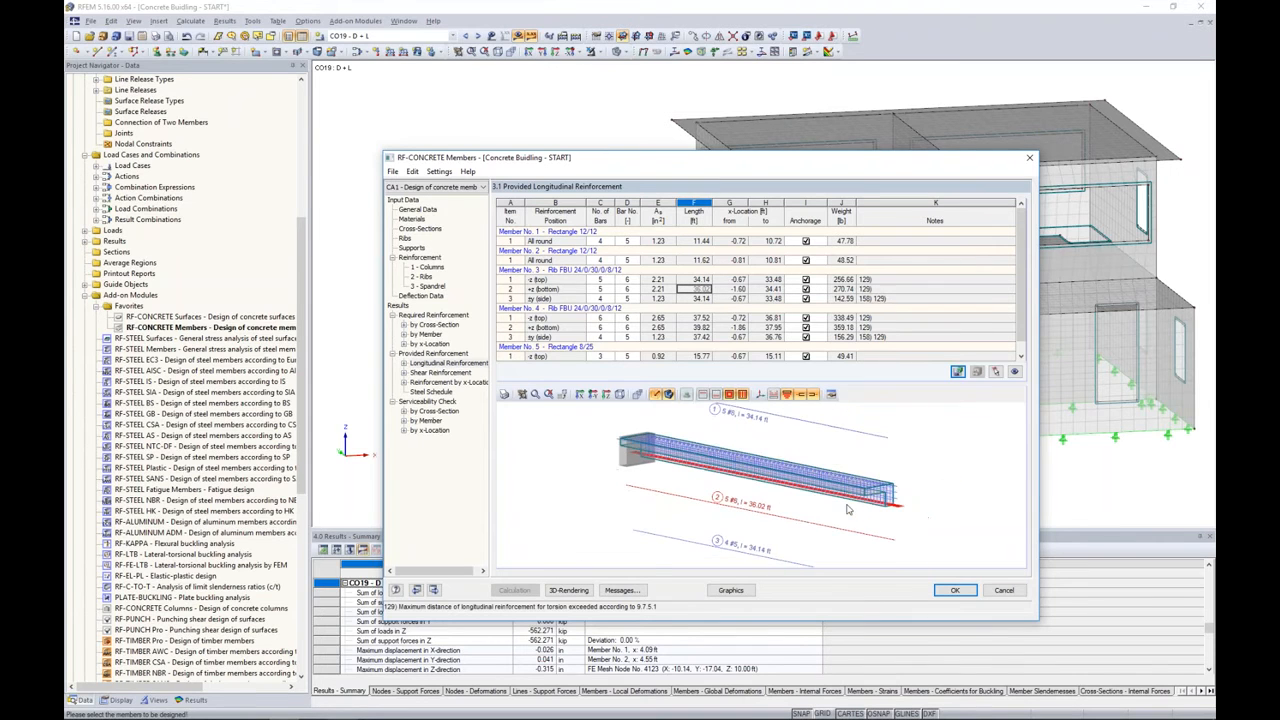
{"action": "scroll", "coordinate": [875, 495], "scroll_direction": "up", "scroll_amount": 5}
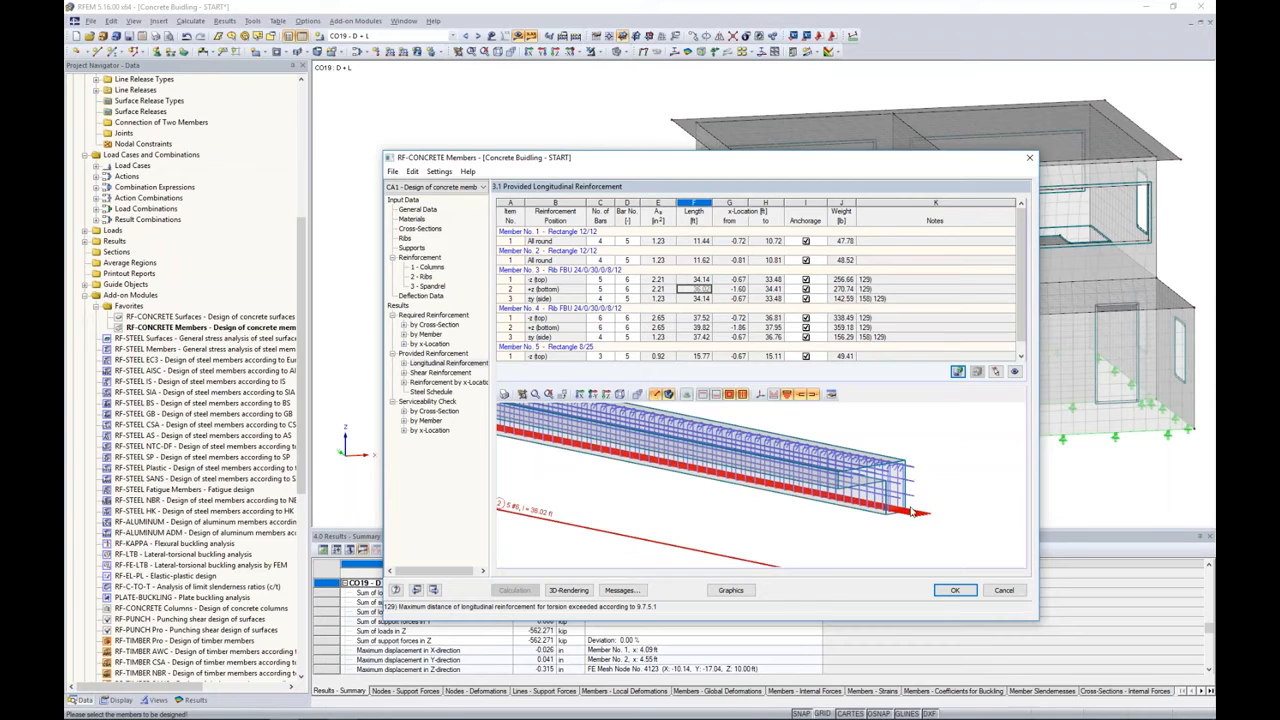
Inspect member 1's provided shear reinforcement in 3D and open it in an enlarged view.
{"action": "left_click", "coordinate": [456, 373]}
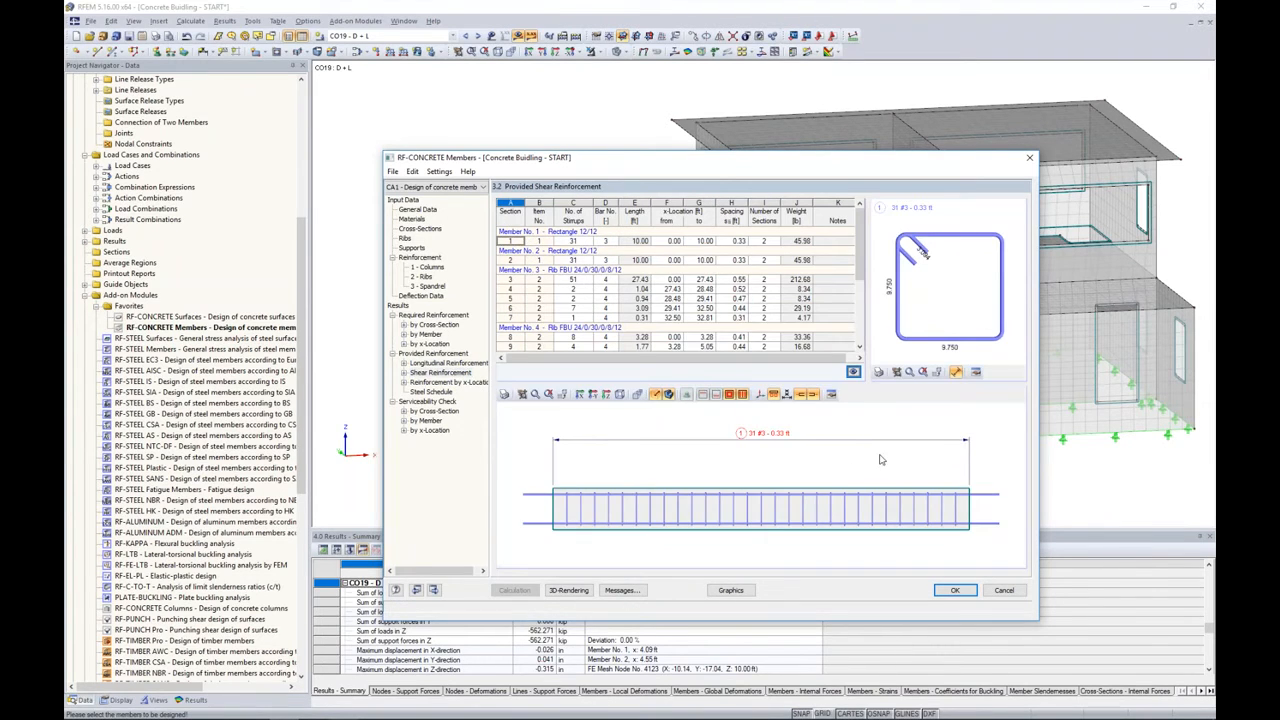
{"action": "middle_click_drag", "start_coordinate": [880, 468], "coordinate": [778, 470], "text": "ctrl"}
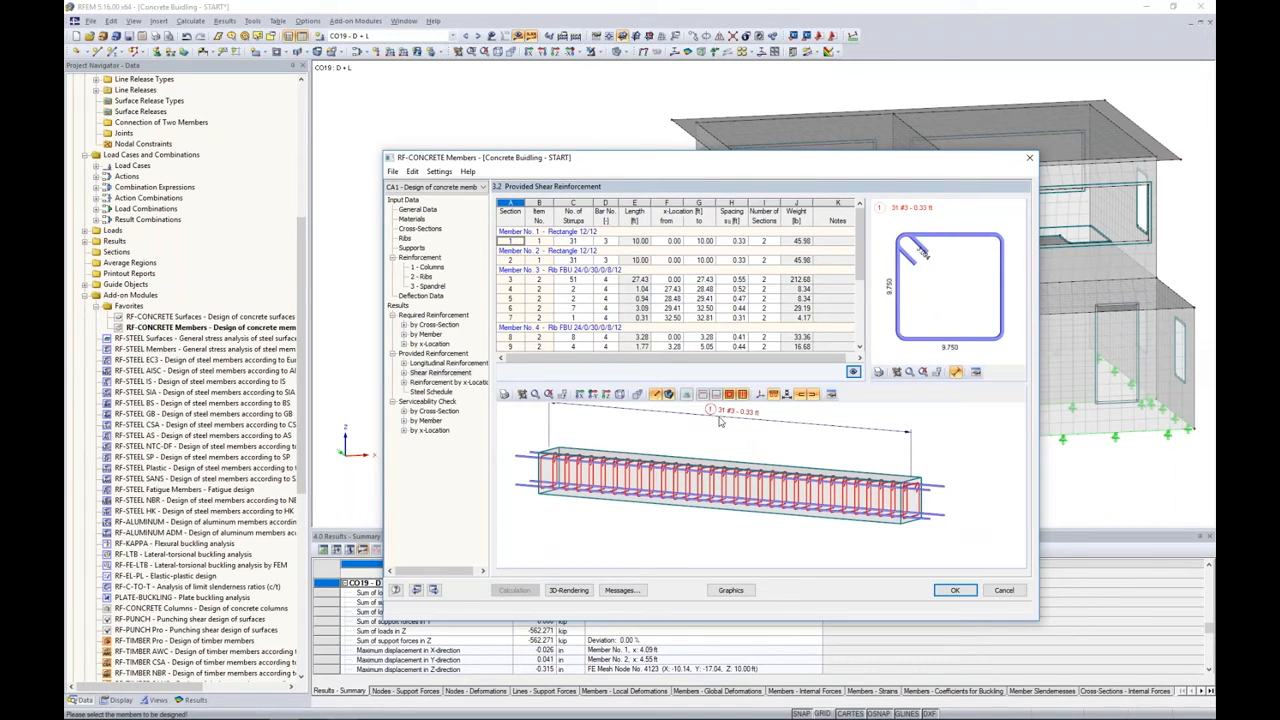
{"action": "double_click", "coordinate": [792, 446]}
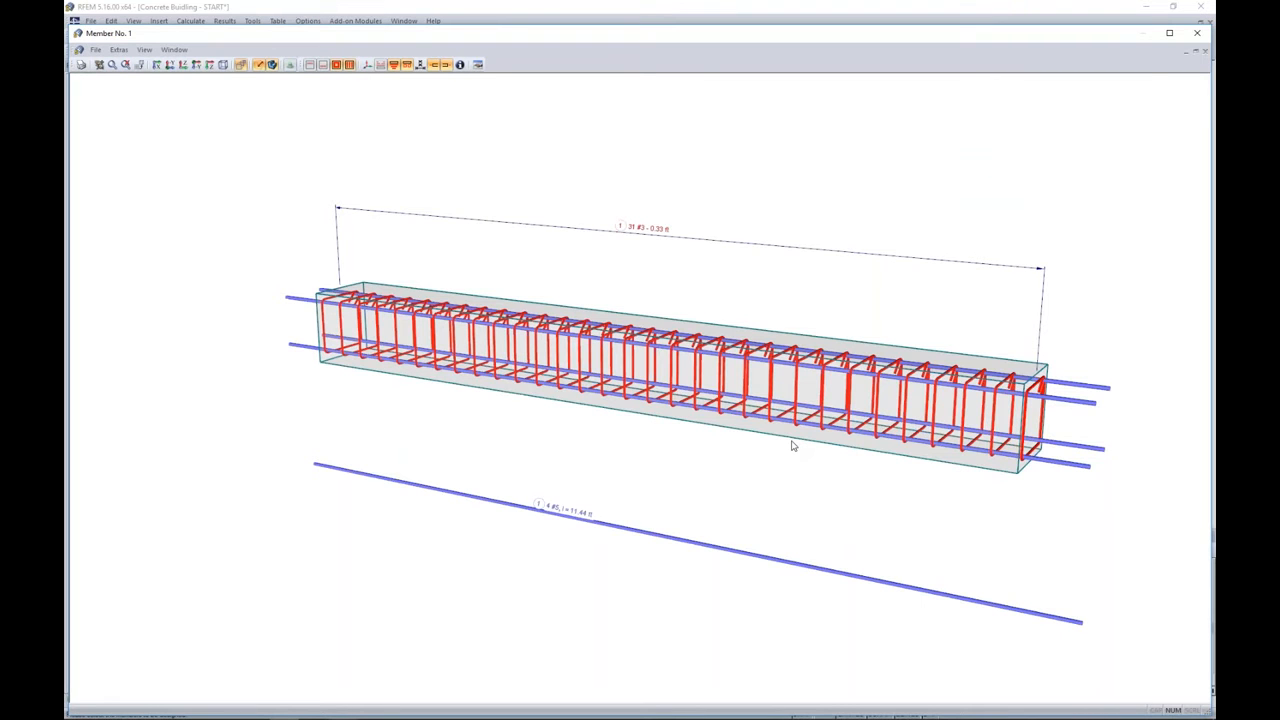
{"action": "middle_click_drag", "start_coordinate": [794, 463], "coordinate": [640, 420]}
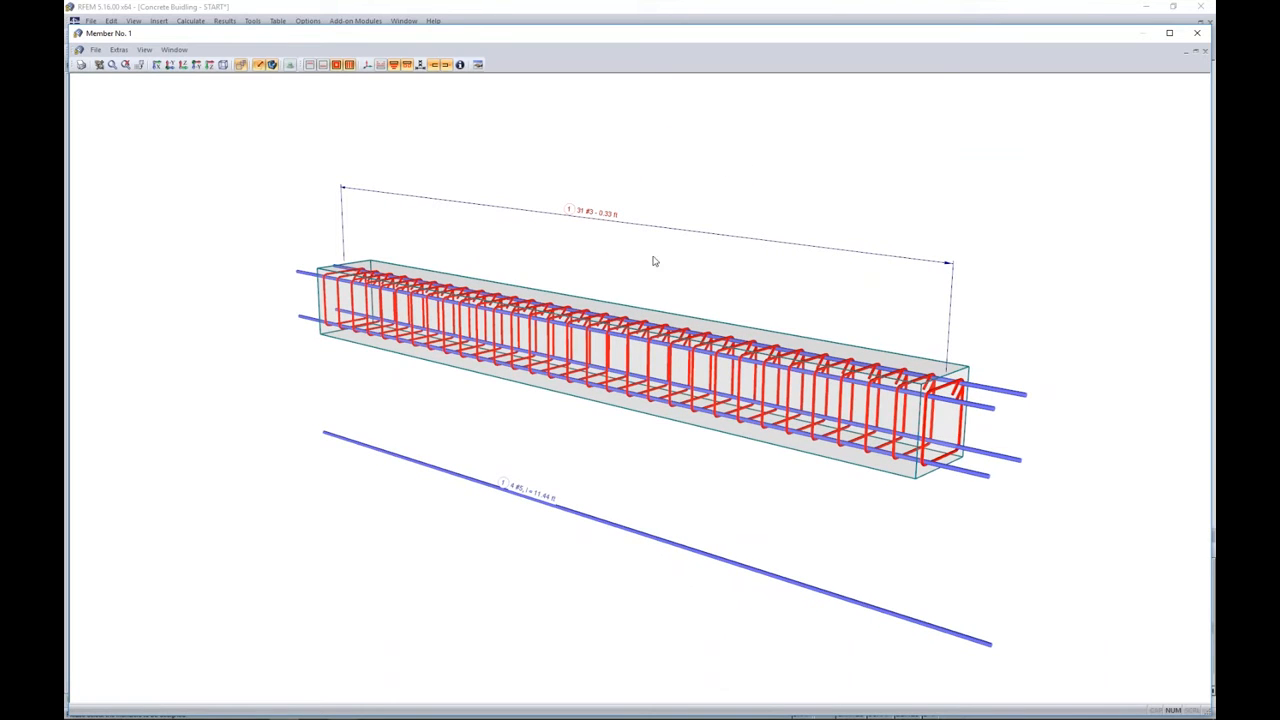
Change member 1's stirrups to bar No. 4 with a spacing of 0.42 ft and close the enlarged view.
{"action": "double_click", "coordinate": [591, 213]}
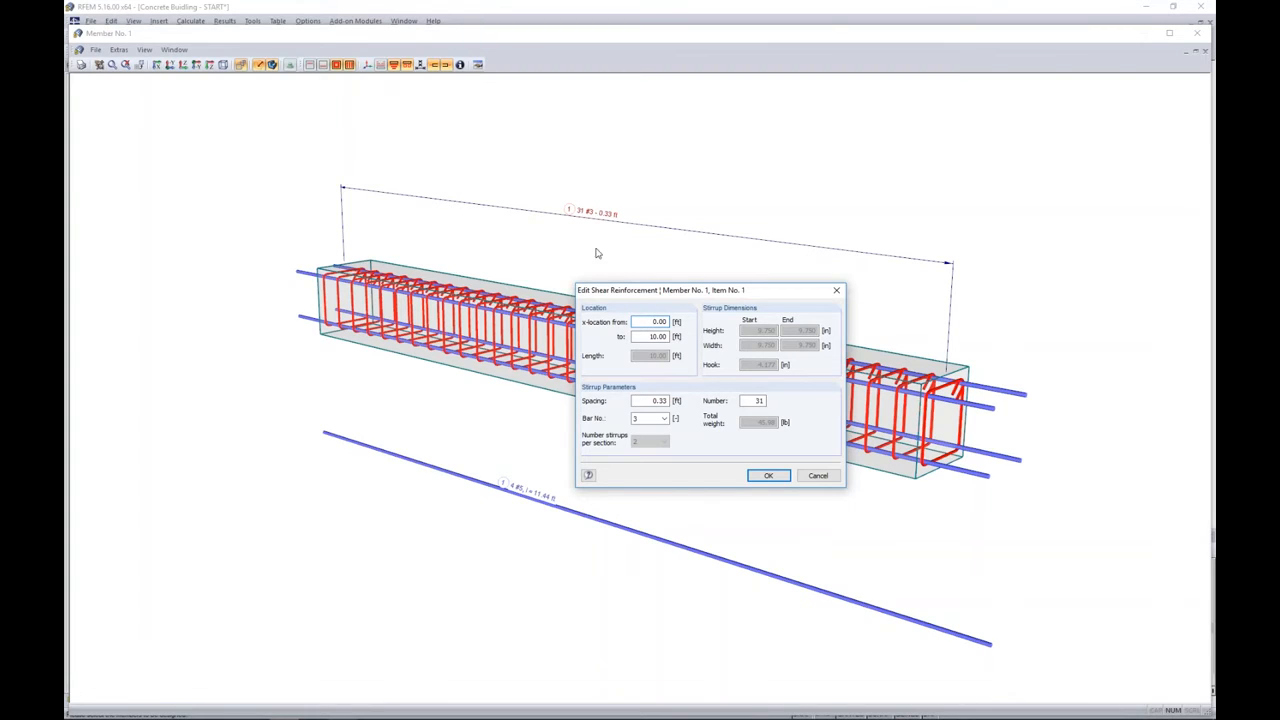
{"action": "left_click", "coordinate": [656, 419]}
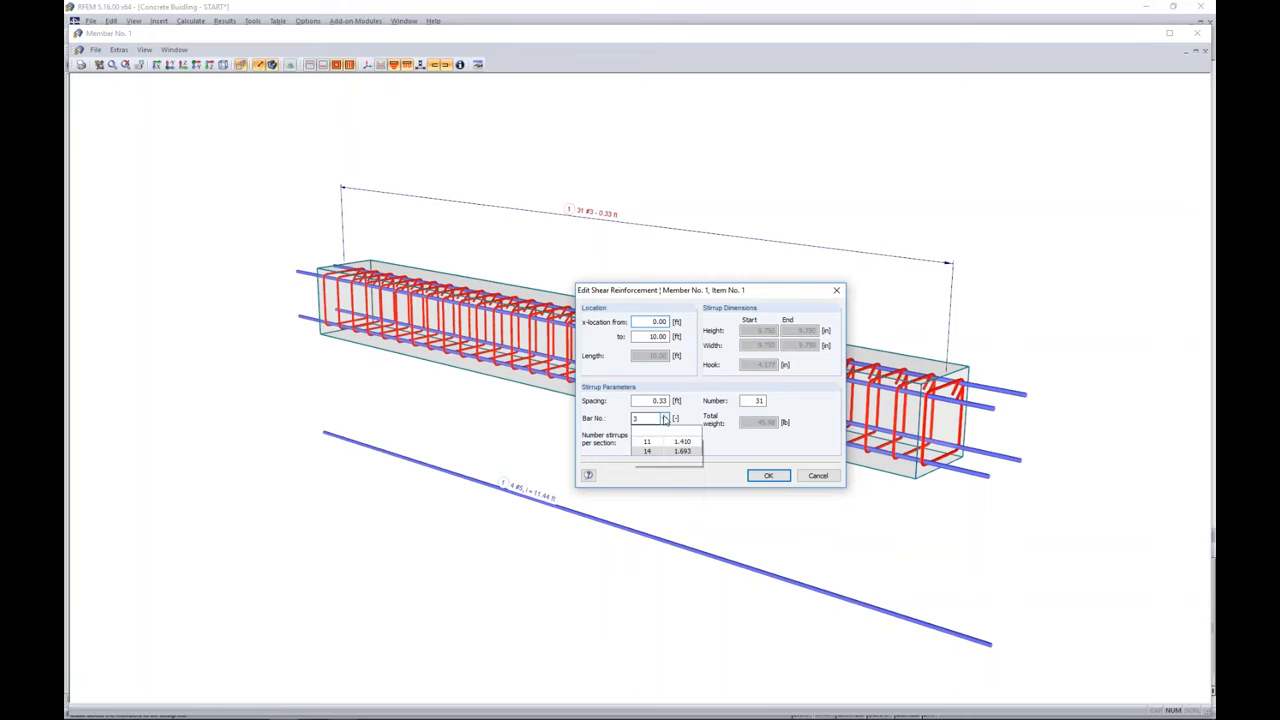
{"action": "left_click", "coordinate": [648, 454]}
{"action": "left_click", "coordinate": [660, 400]}
{"action": "type", "text": "0."}
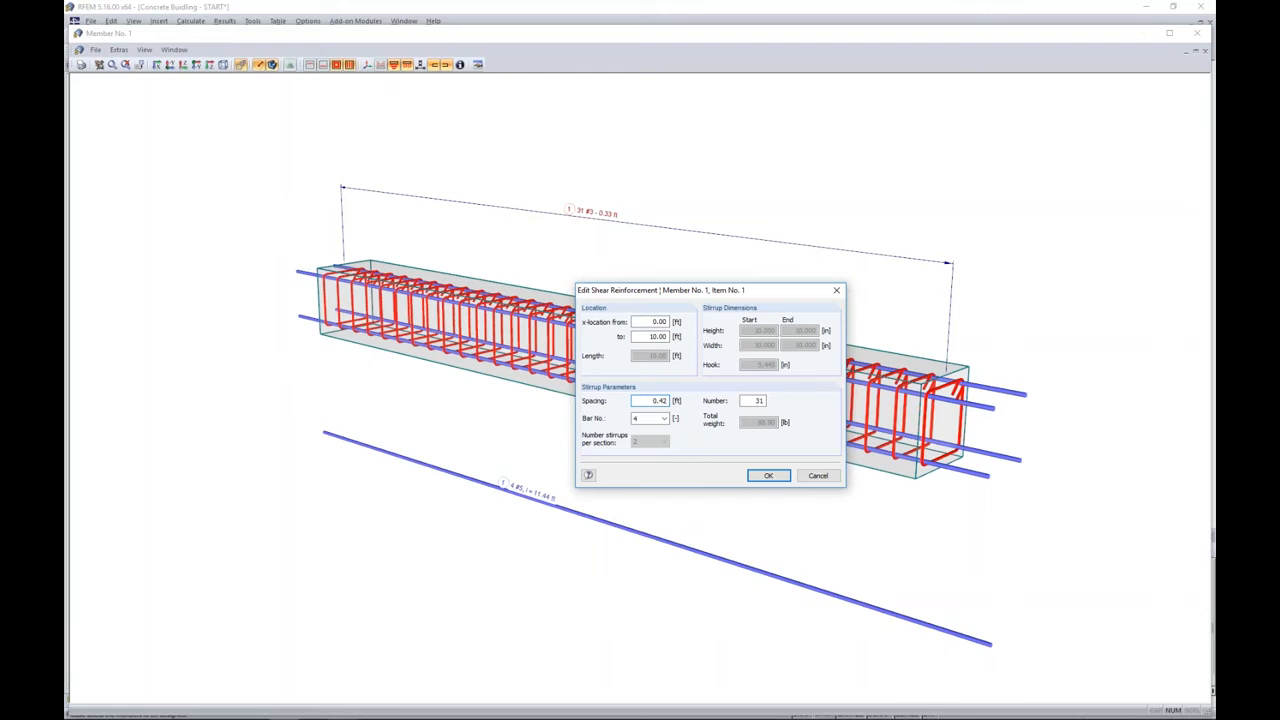
{"action": "left_click", "coordinate": [768, 475]}
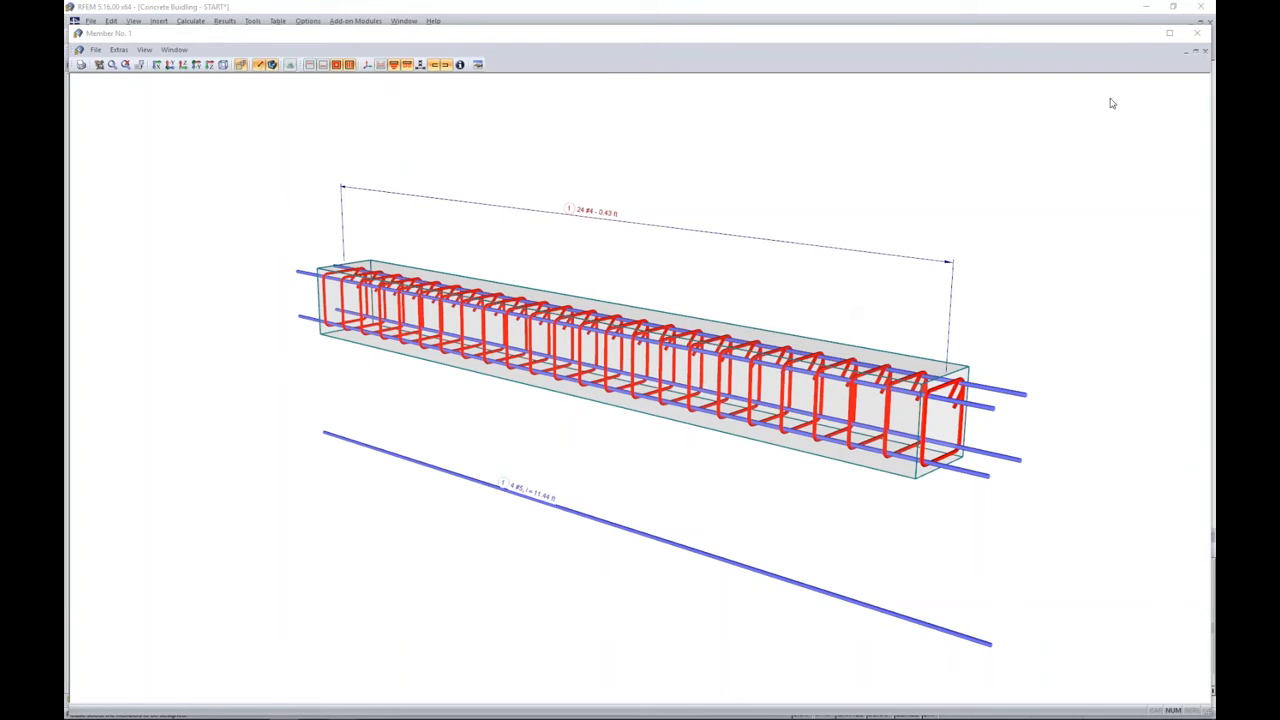
{"action": "left_click", "coordinate": [1197, 33]}
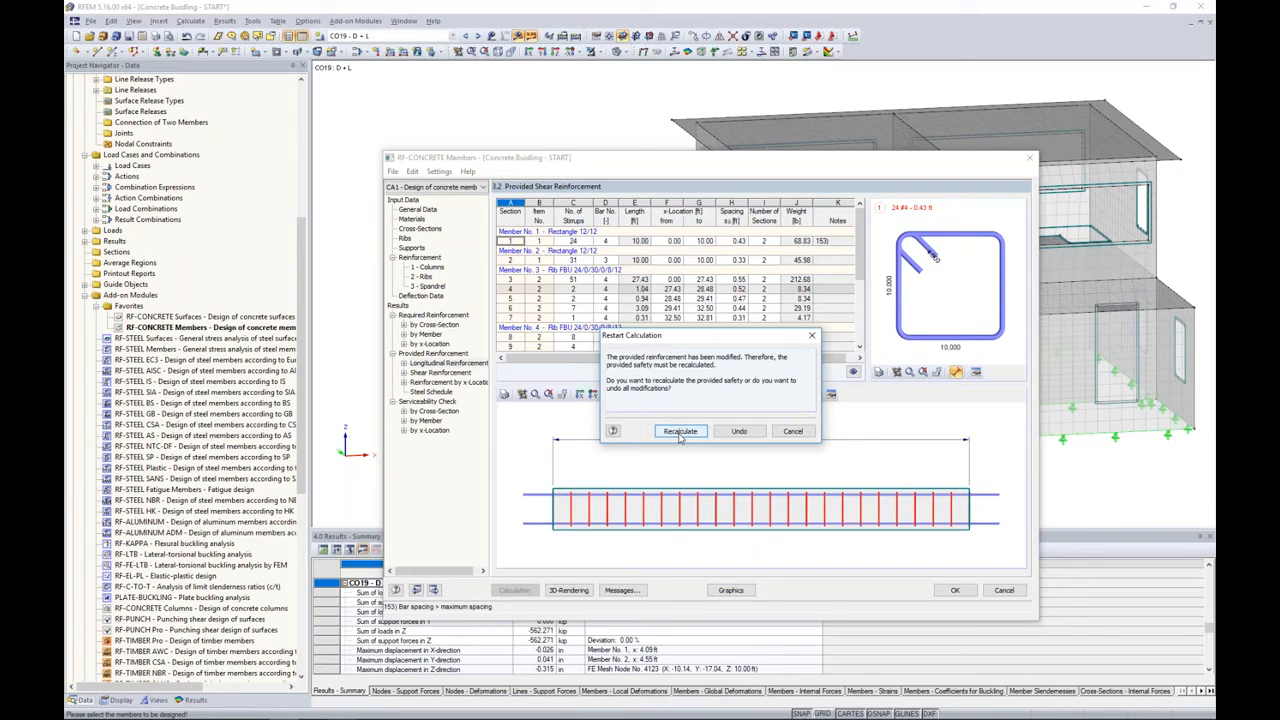
Recalculate the provided safety for the modified reinforcement and check the note on member 1's stirrups.
{"action": "left_click", "coordinate": [679, 431]}
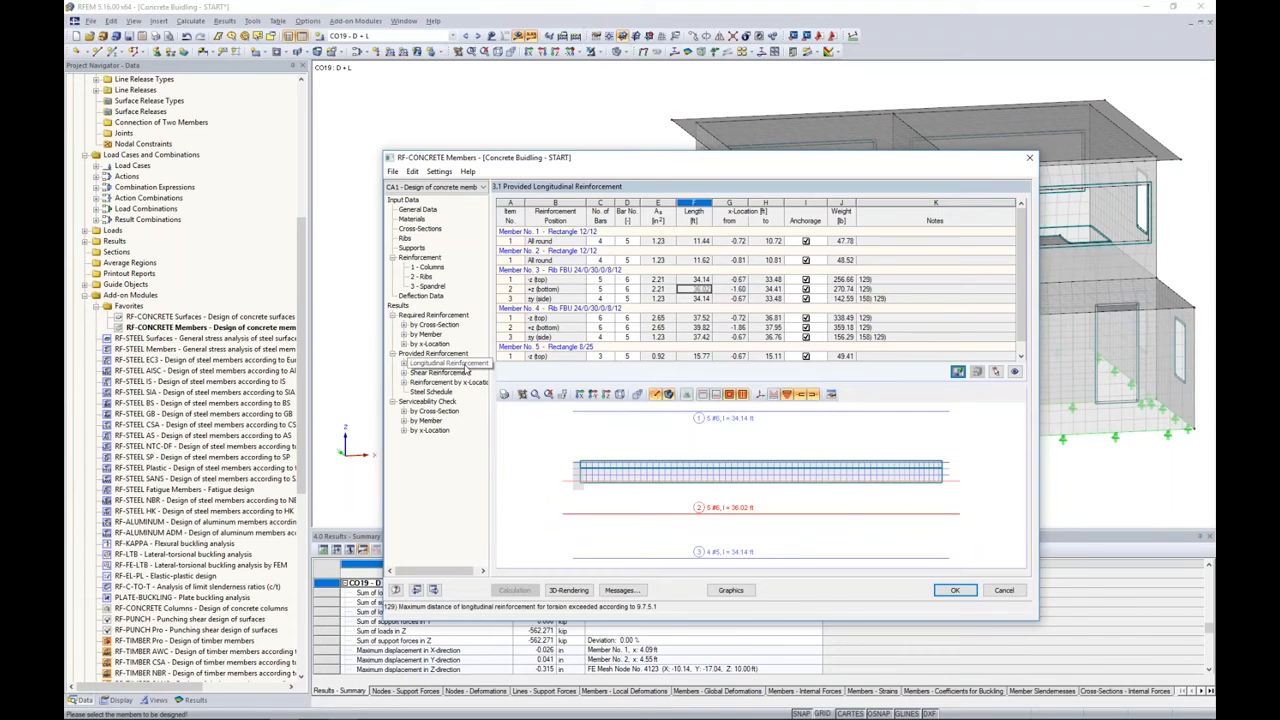
{"action": "left_click", "coordinate": [464, 371]}
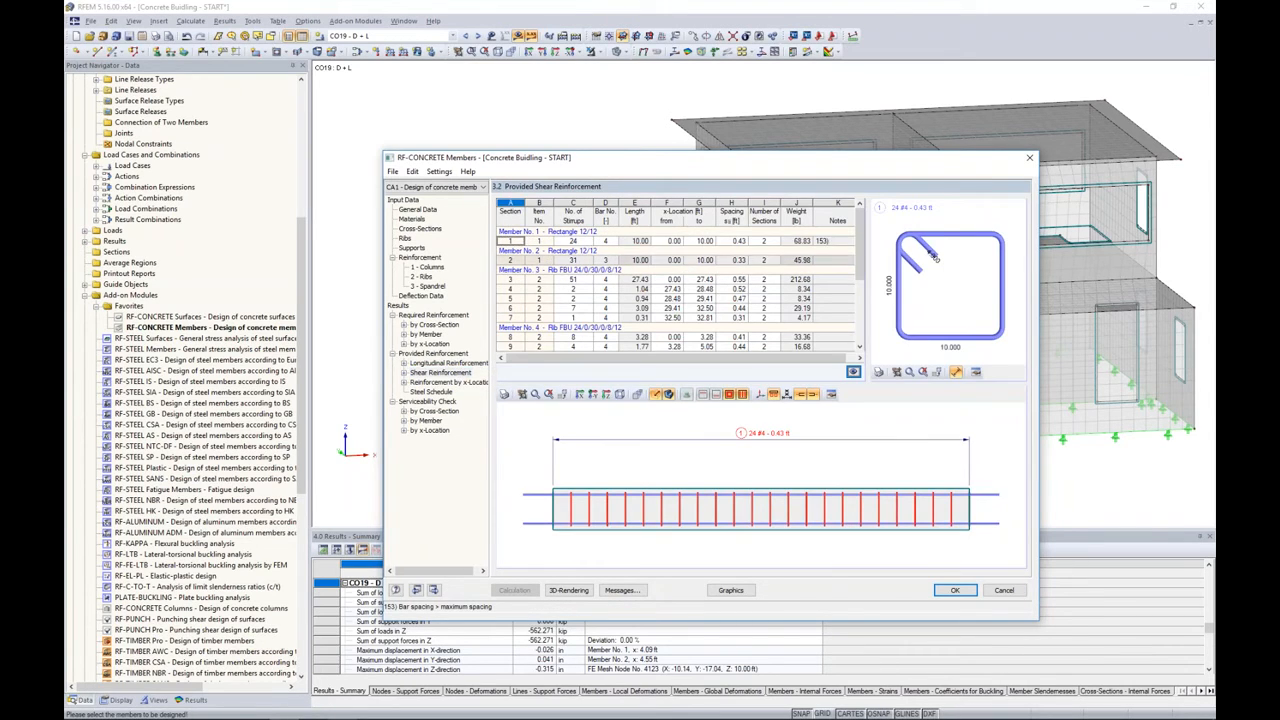
{"action": "left_click", "coordinate": [818, 242]}
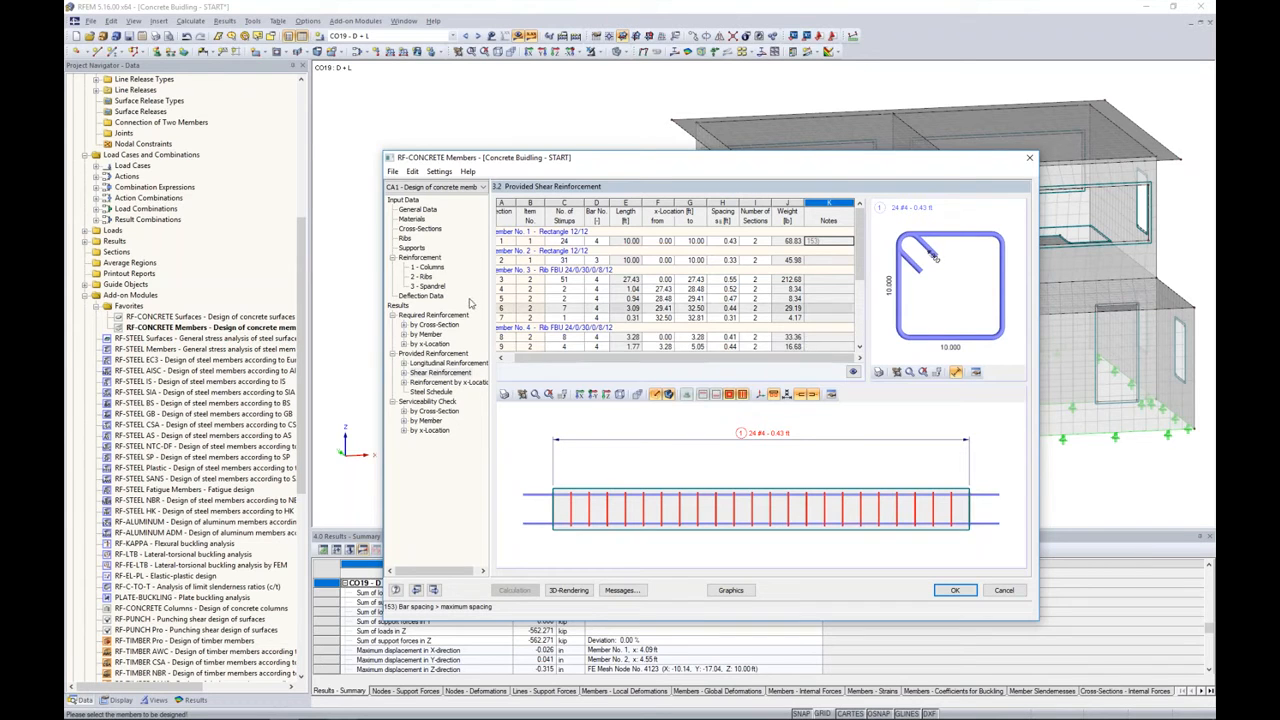
Examine the serviceability checks by cross-section, including member 4's crack width, and locate member 3's governing deflection in the model.
{"action": "left_click", "coordinate": [440, 412]}
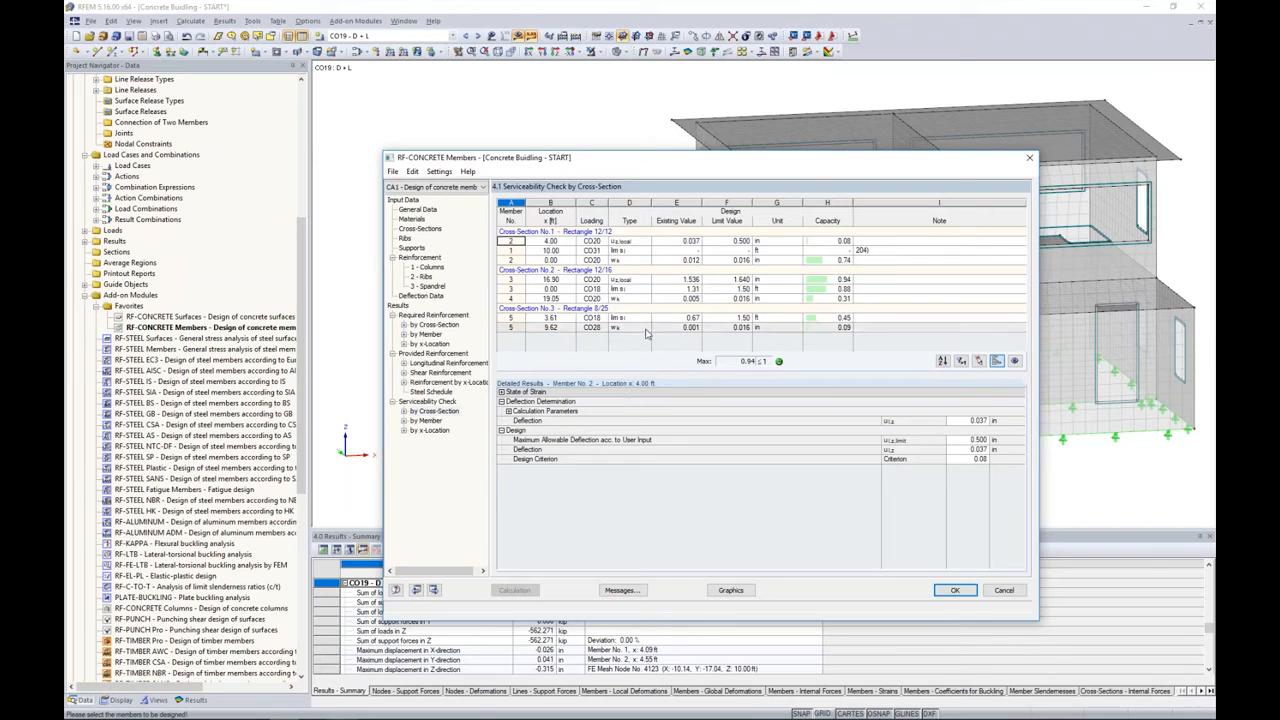
{"action": "left_click", "coordinate": [643, 284]}
{"action": "left_click", "coordinate": [640, 289]}
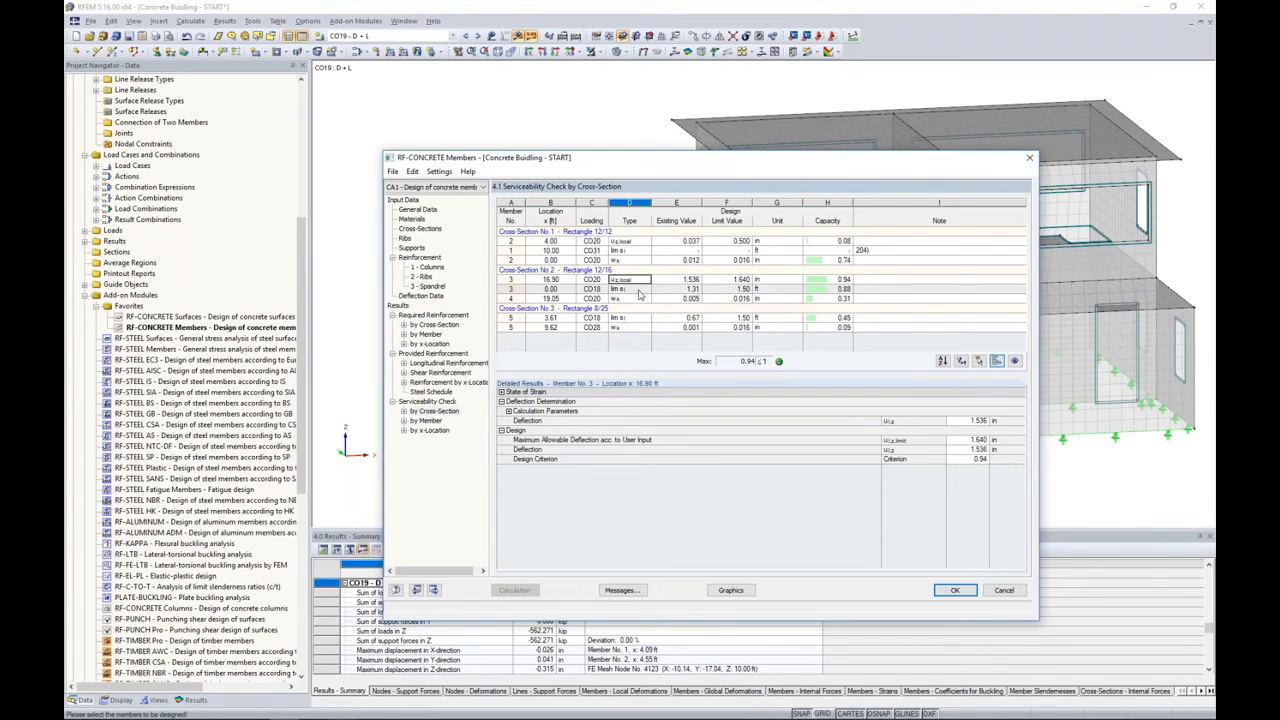
{"action": "left_click", "coordinate": [632, 298]}
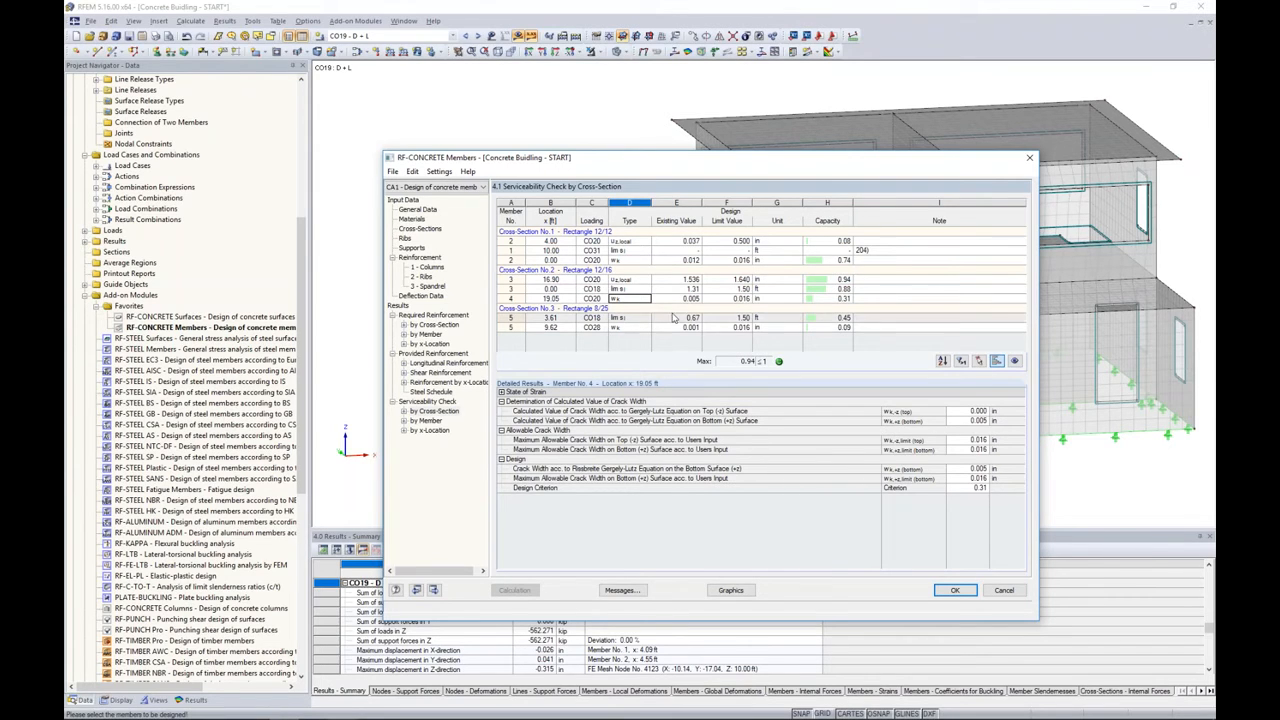
{"action": "key", "text": "Up"}
{"action": "key", "text": "Up"}
{"action": "left_click_drag", "start_coordinate": [703, 170], "coordinate": [696, 415]}
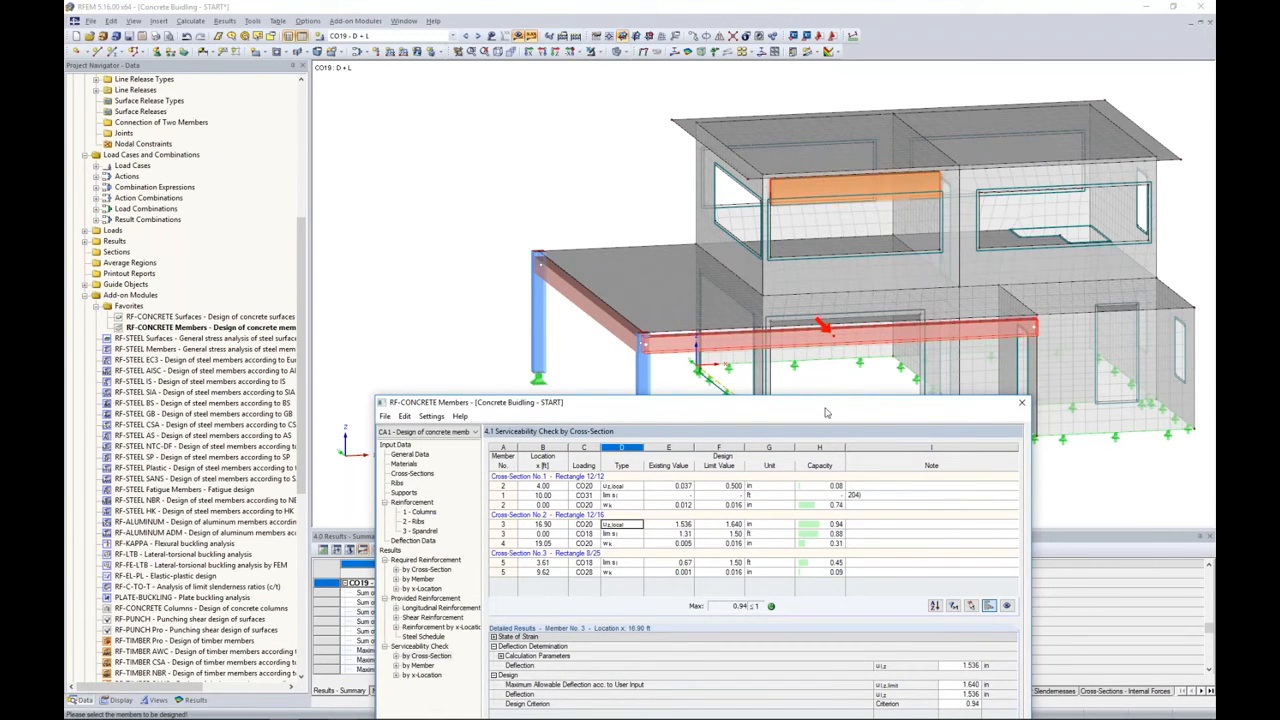
{"action": "left_click_drag", "start_coordinate": [826, 412], "coordinate": [826, 172]}
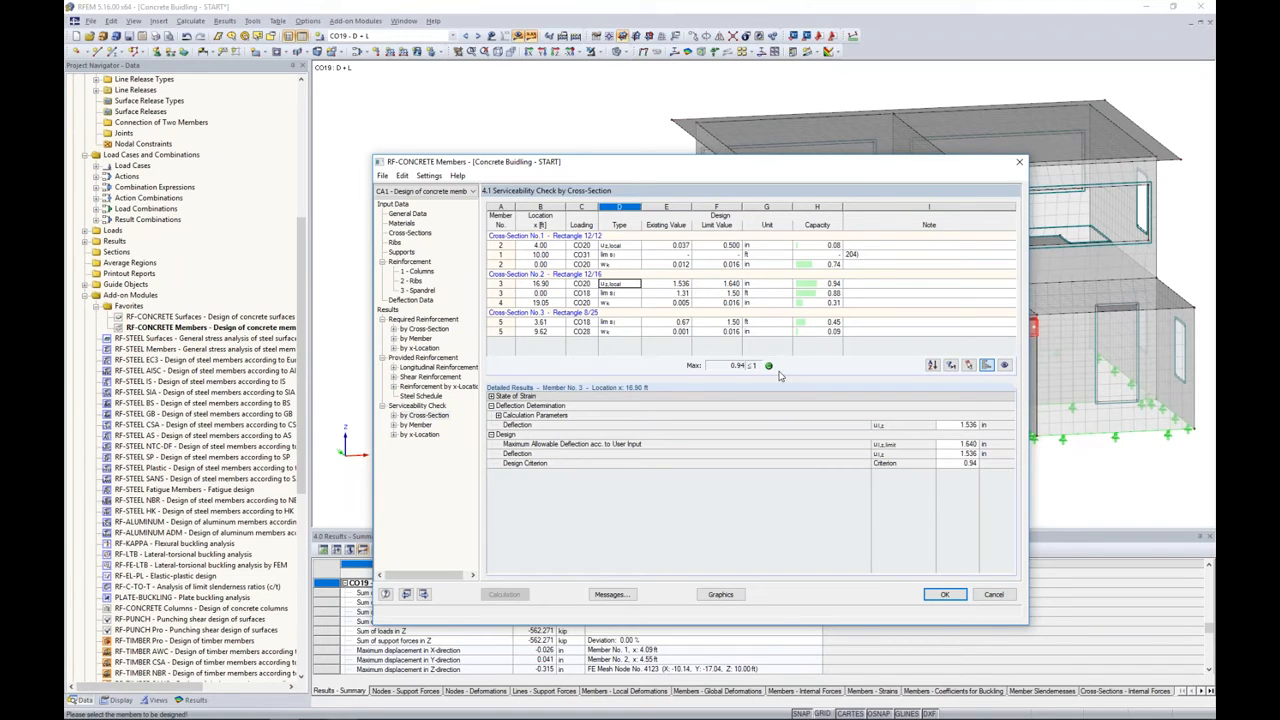
Display the concrete member design results graphically in the model with the reinforcement rendering.
{"action": "left_click", "coordinate": [727, 597]}
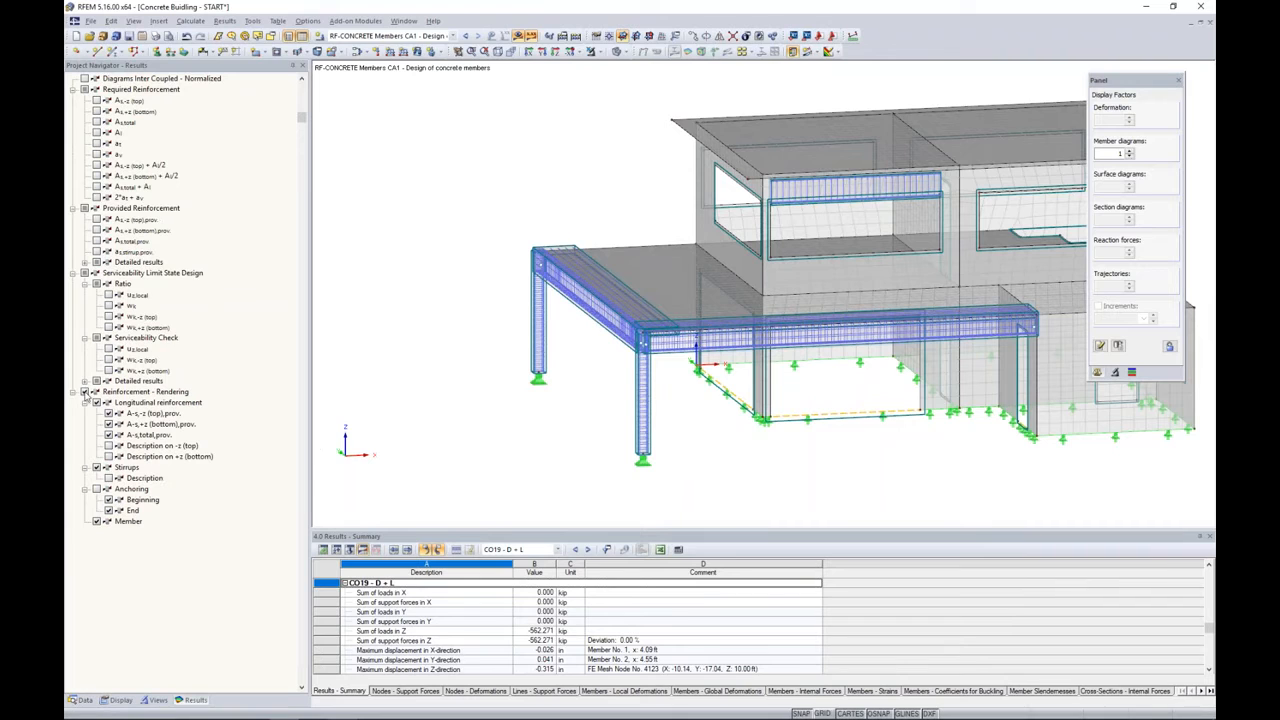
Hide the reinforcement rendering on the model and keep the RF-CONCRETE Members CA1 design case as the displayed results.
{"action": "middle_click_drag", "start_coordinate": [820, 300], "coordinate": [698, 313]}
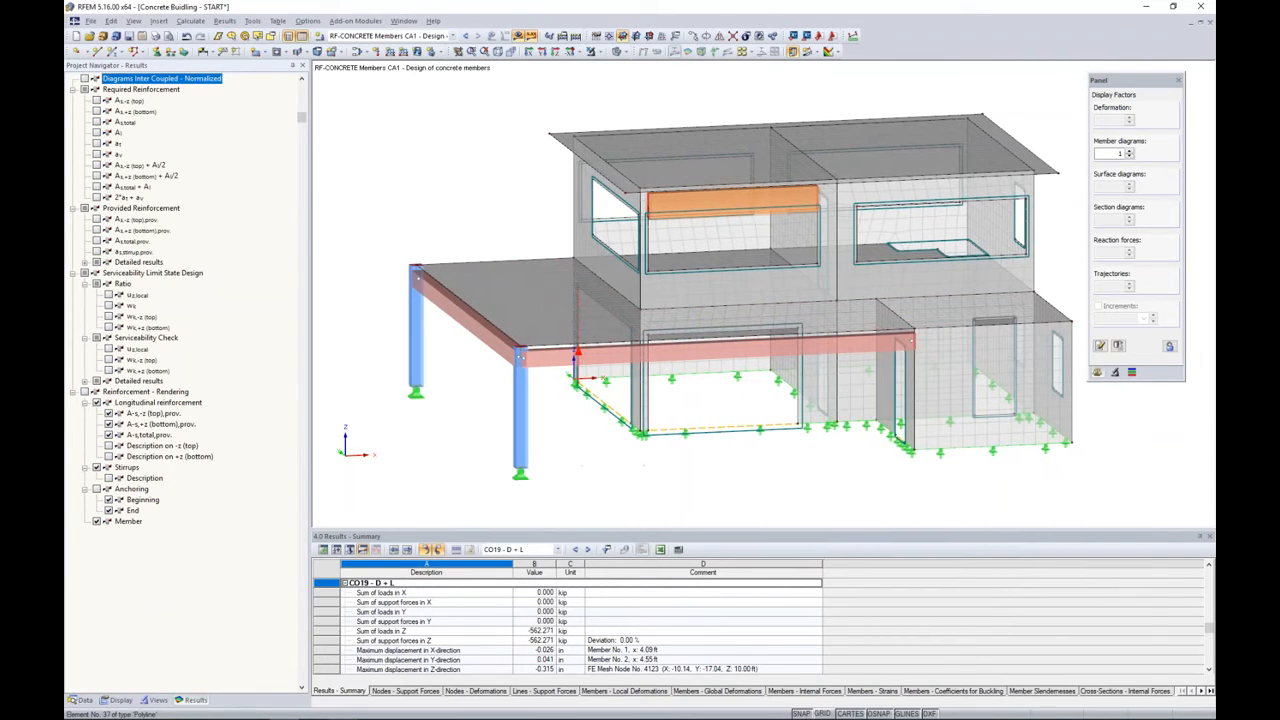
{"action": "left_click", "coordinate": [455, 36]}
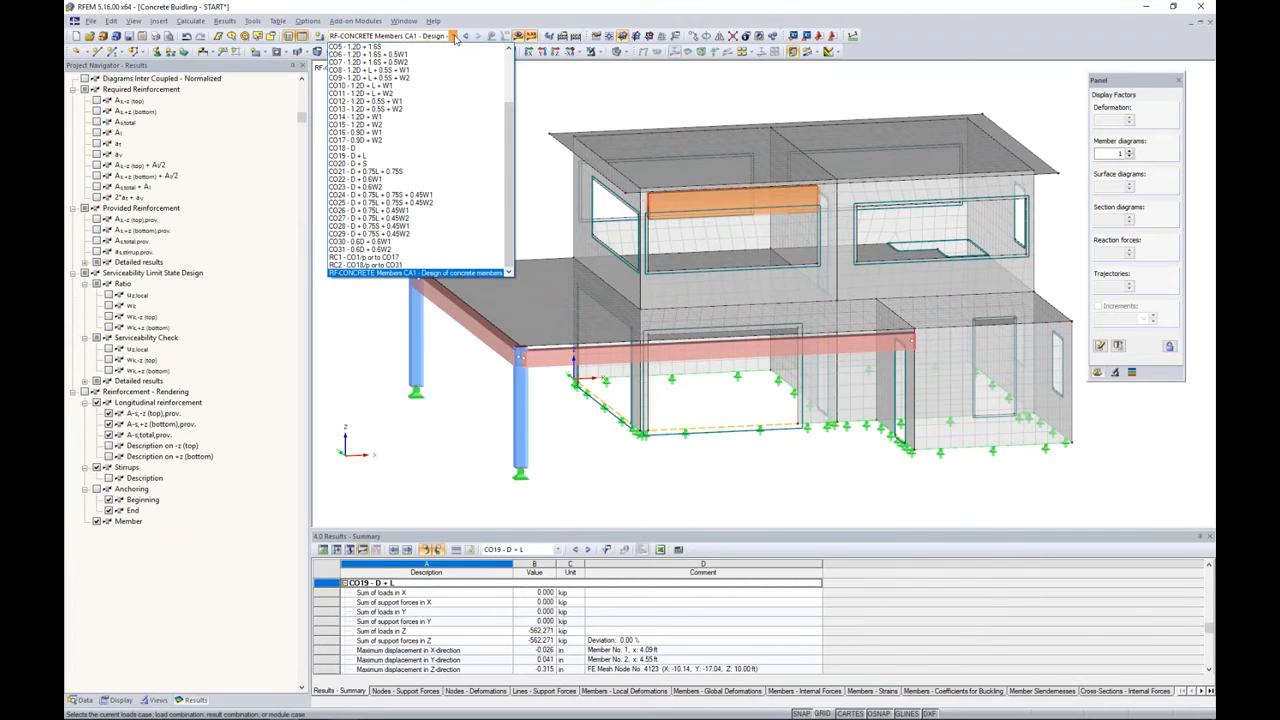
{"action": "left_click", "coordinate": [359, 273]}
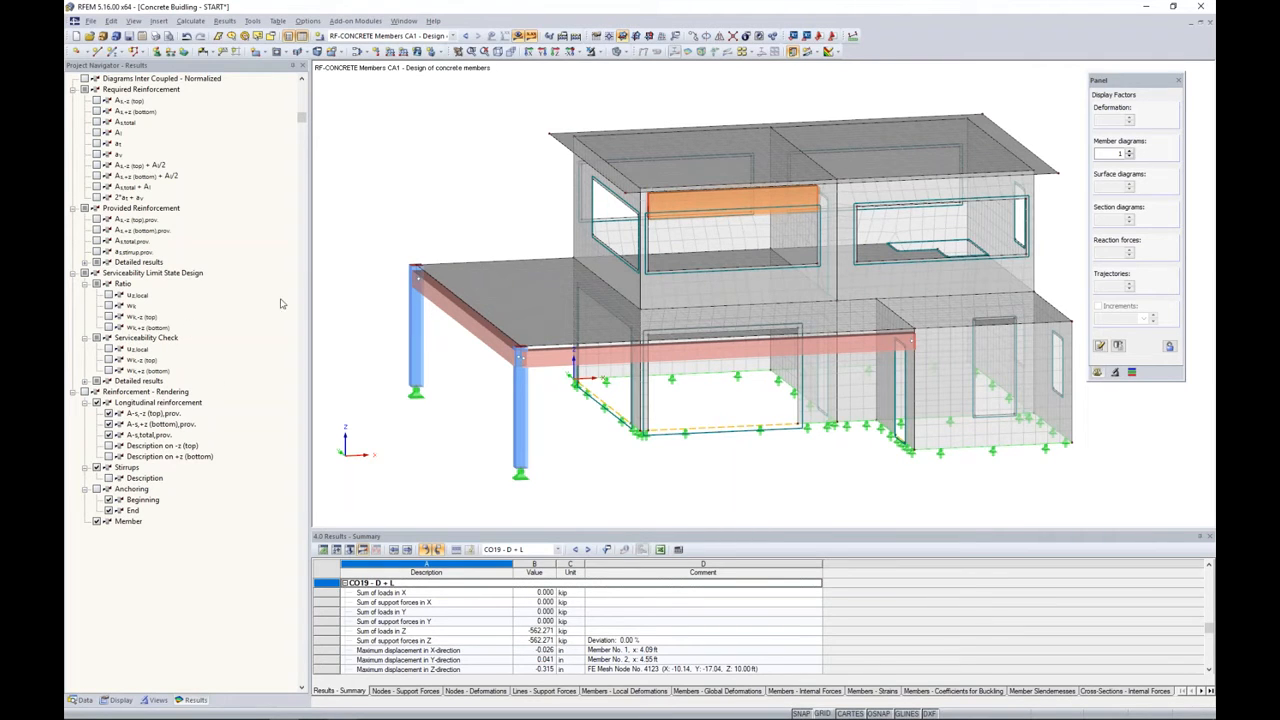
Isolate the rib between the two free-standing columns by selected-object visibility and switch to the wireframe display model.
{"action": "middle_click_drag", "start_coordinate": [466, 404], "coordinate": [539, 391], "text": "ctrl"}
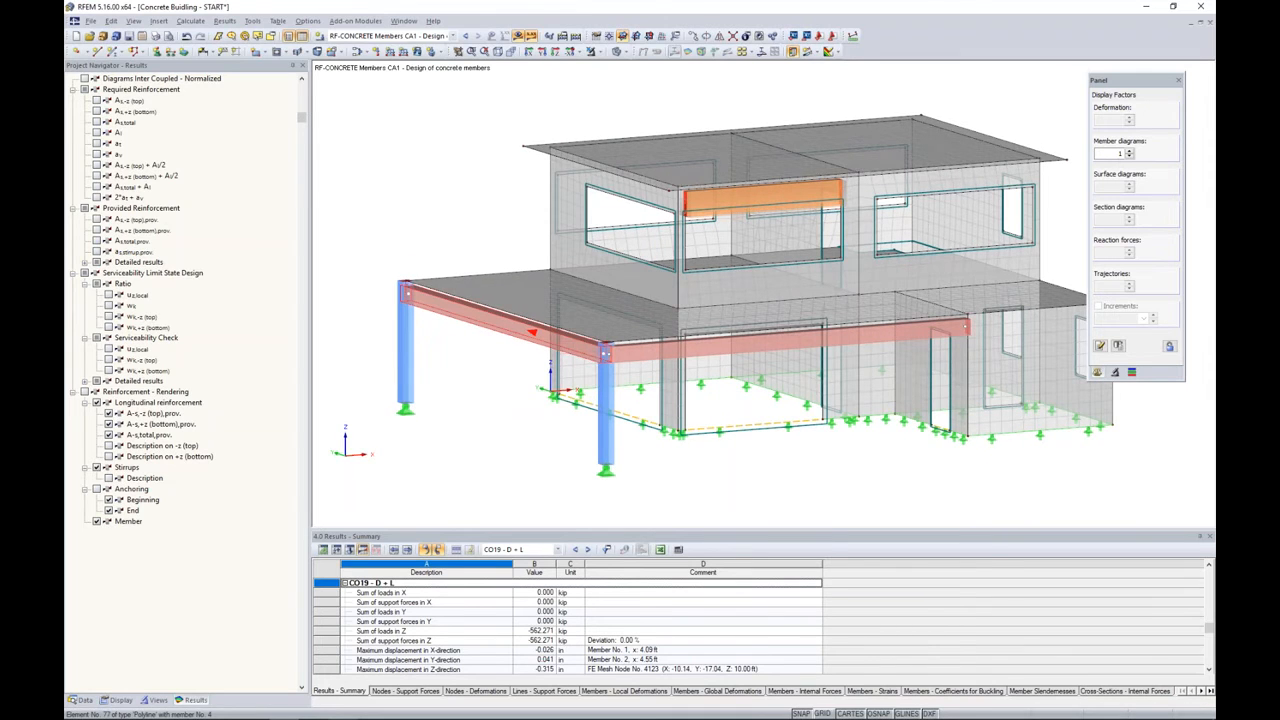
{"action": "left_click", "coordinate": [597, 51]}
{"action": "left_click", "coordinate": [603, 66]}
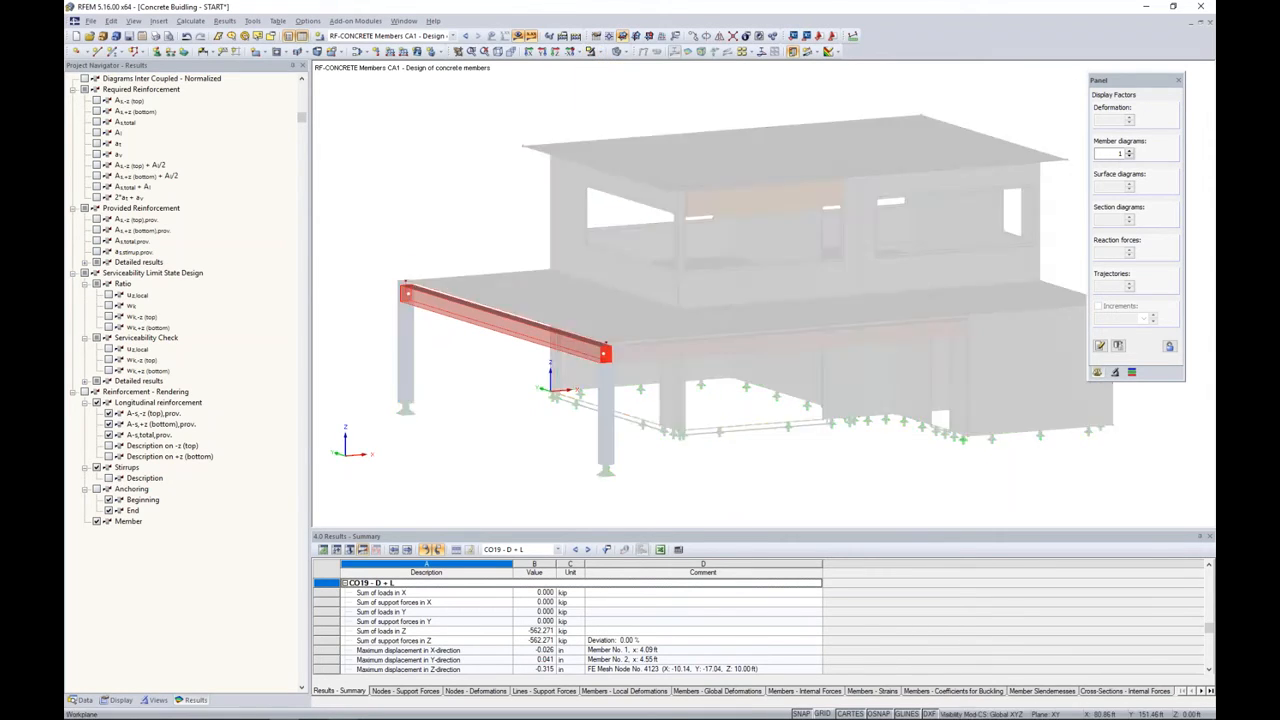
{"action": "left_click", "coordinate": [625, 52]}
{"action": "left_click", "coordinate": [629, 77]}
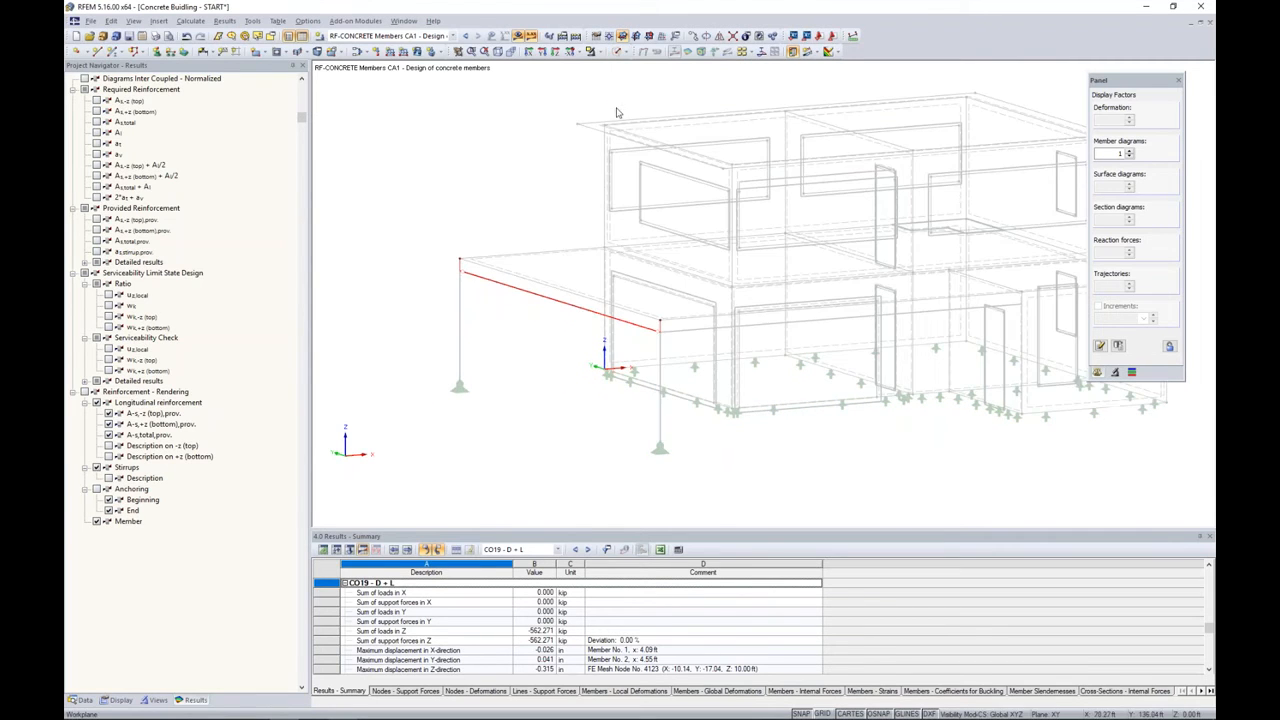
Compare the required and provided bottom (+z) reinforcement diagrams along the isolated rib, then hide both diagrams.
{"action": "scroll", "coordinate": [553, 311], "scroll_direction": "up", "scroll_amount": 6}
{"action": "scroll", "coordinate": [553, 311], "scroll_direction": "down", "scroll_amount": 1}
{"action": "middle_click_drag", "start_coordinate": [574, 307], "coordinate": [648, 267]}
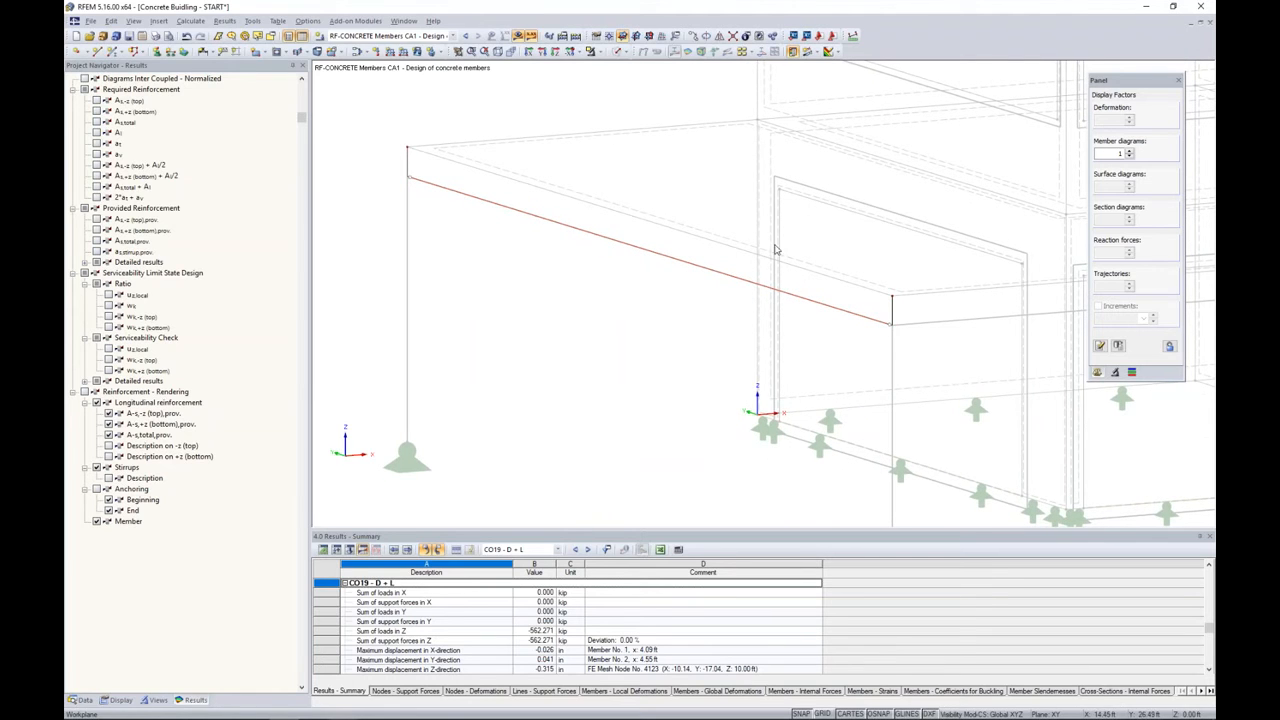
{"action": "left_click", "coordinate": [97, 112]}
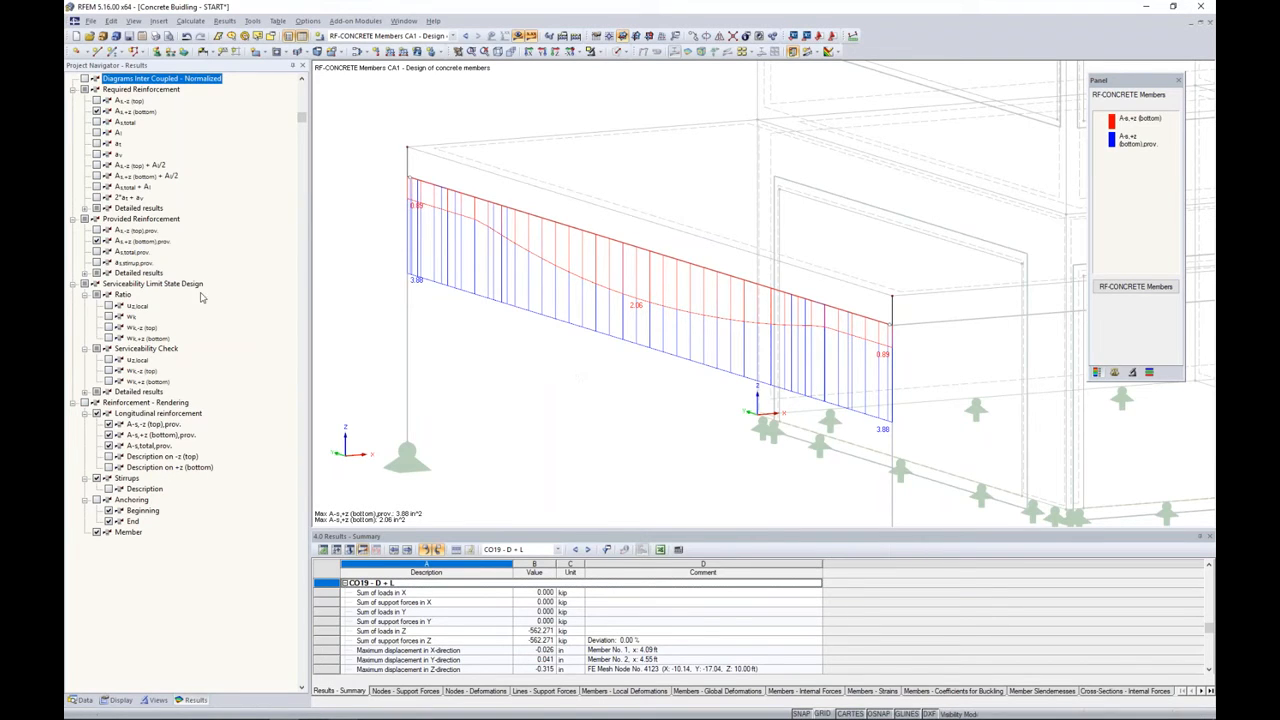
{"action": "left_click", "coordinate": [97, 241]}
{"action": "left_click", "coordinate": [97, 111]}
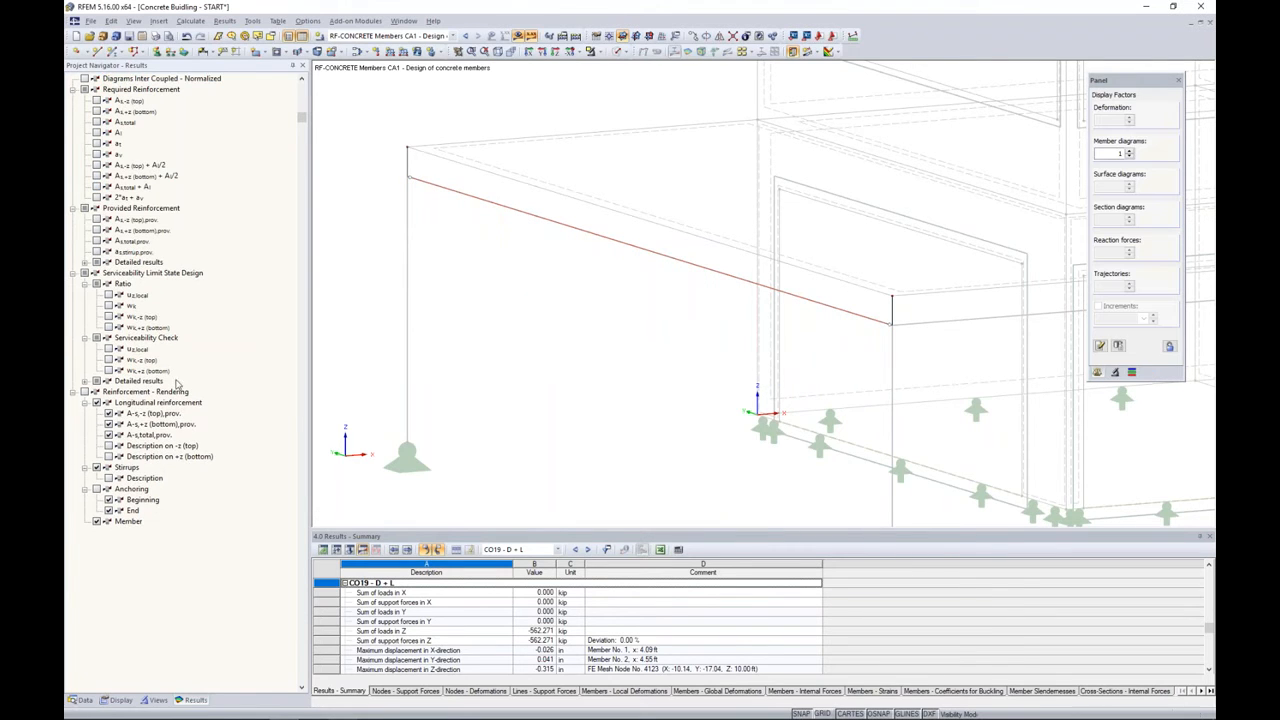
Display the reinforcement rendering for the isolated rib and examine its longitudinal bars and stirrups from several angles.
{"action": "left_click", "coordinate": [84, 392]}
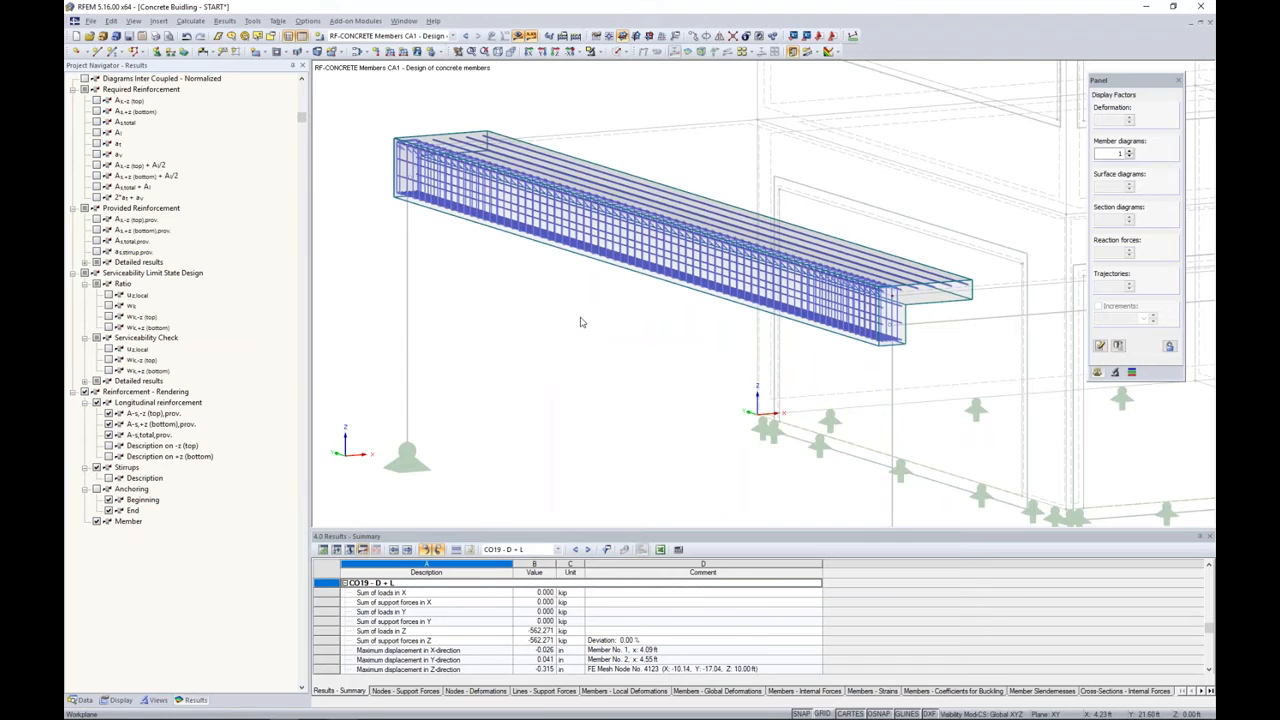
{"action": "scroll", "coordinate": [583, 323], "scroll_direction": "down", "scroll_amount": 1}
{"action": "middle_click_drag", "start_coordinate": [690, 337], "coordinate": [660, 320], "text": "ctrl"}
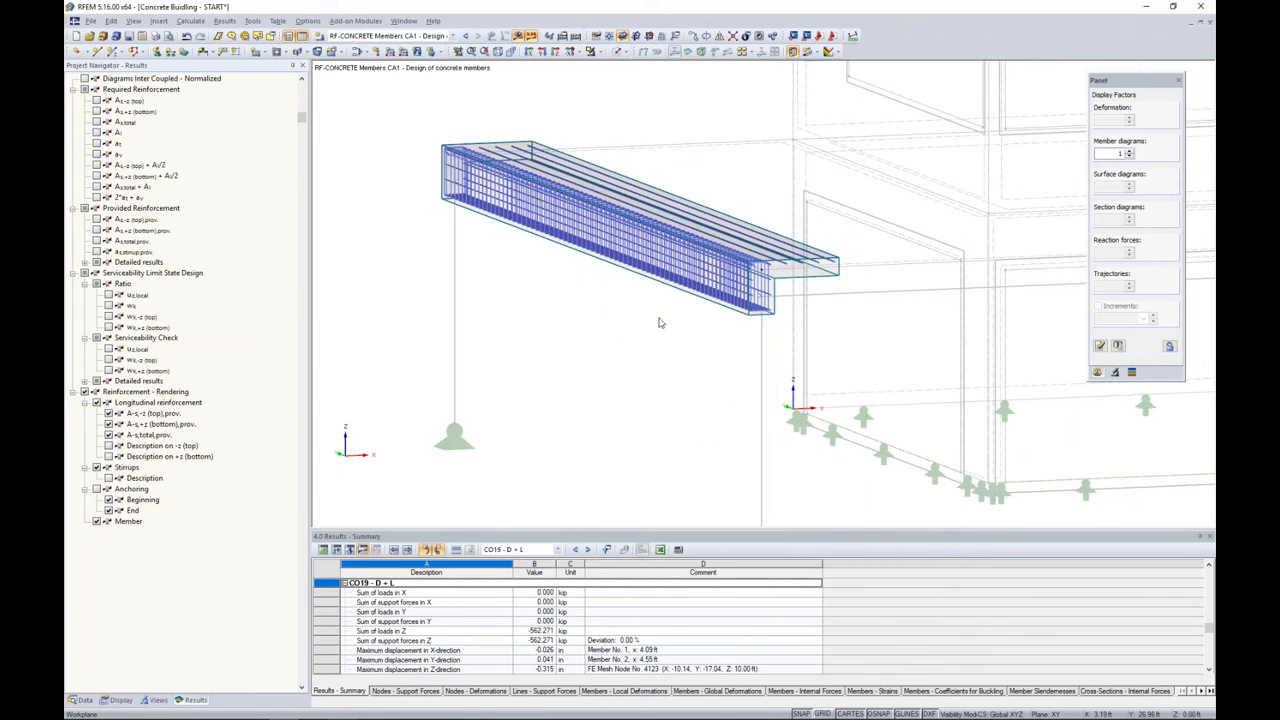
{"action": "scroll", "coordinate": [703, 329], "scroll_direction": "up", "scroll_amount": 5}
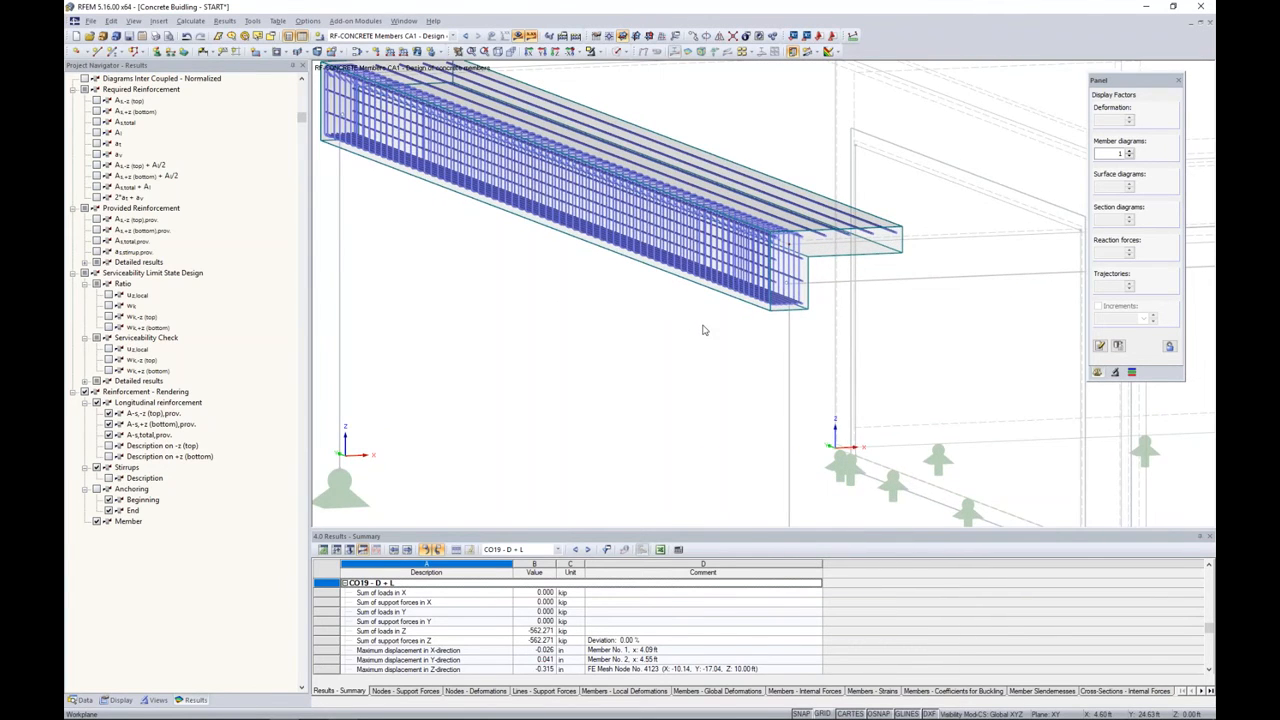
{"action": "scroll", "coordinate": [676, 332], "scroll_direction": "down", "scroll_amount": 3}
{"action": "middle_click_drag", "start_coordinate": [657, 327], "coordinate": [657, 343]}
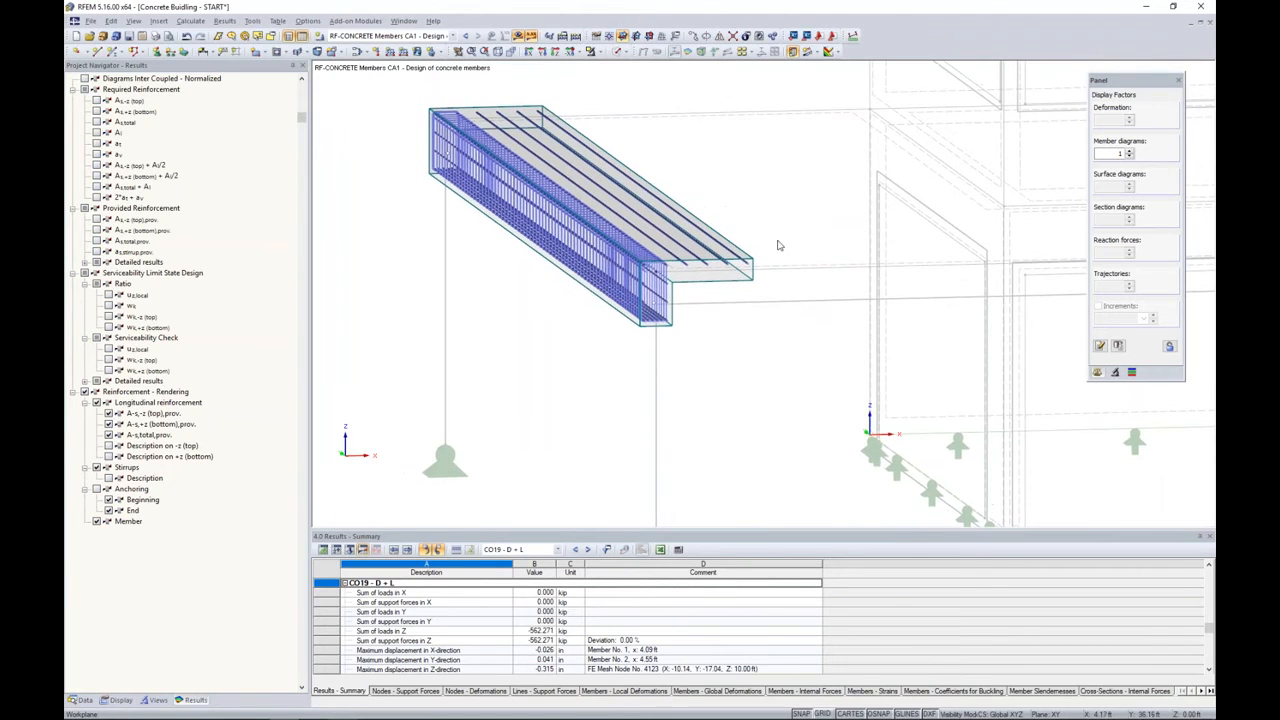
{"action": "middle_click_drag", "start_coordinate": [703, 336], "coordinate": [823, 357], "text": "ctrl"}
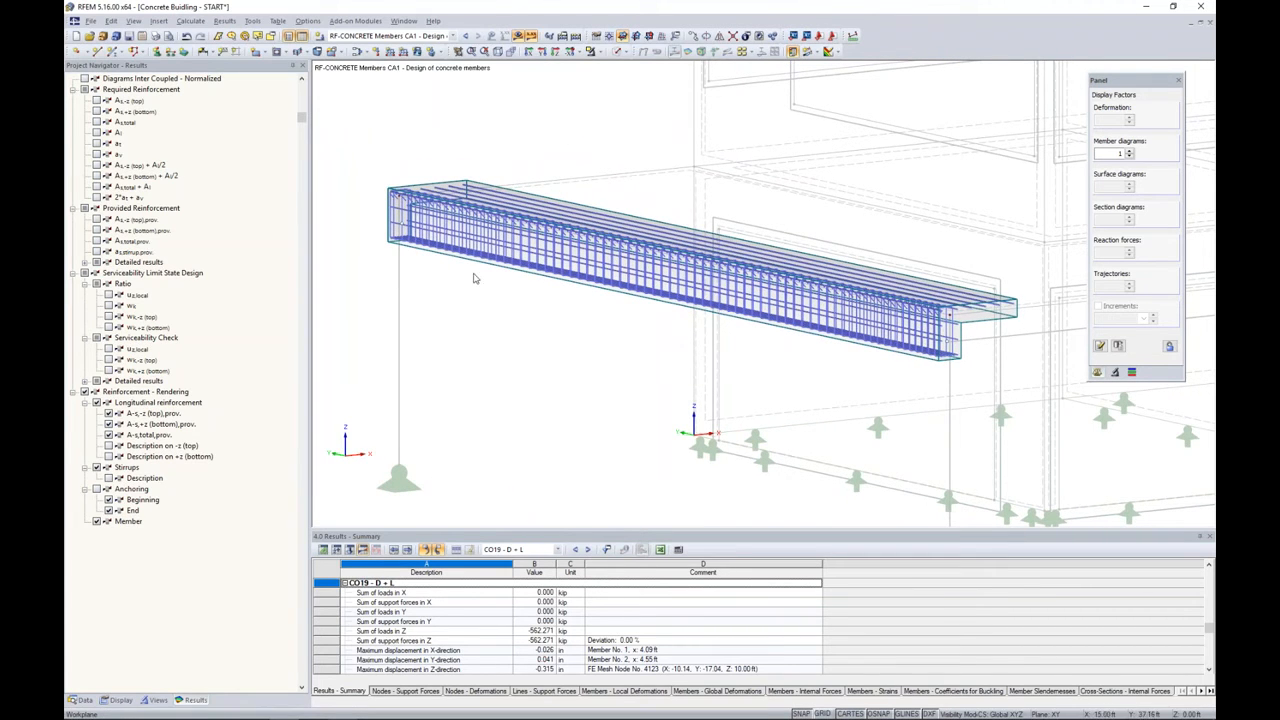
{"action": "scroll", "coordinate": [604, 305], "scroll_direction": "down", "scroll_amount": 2}
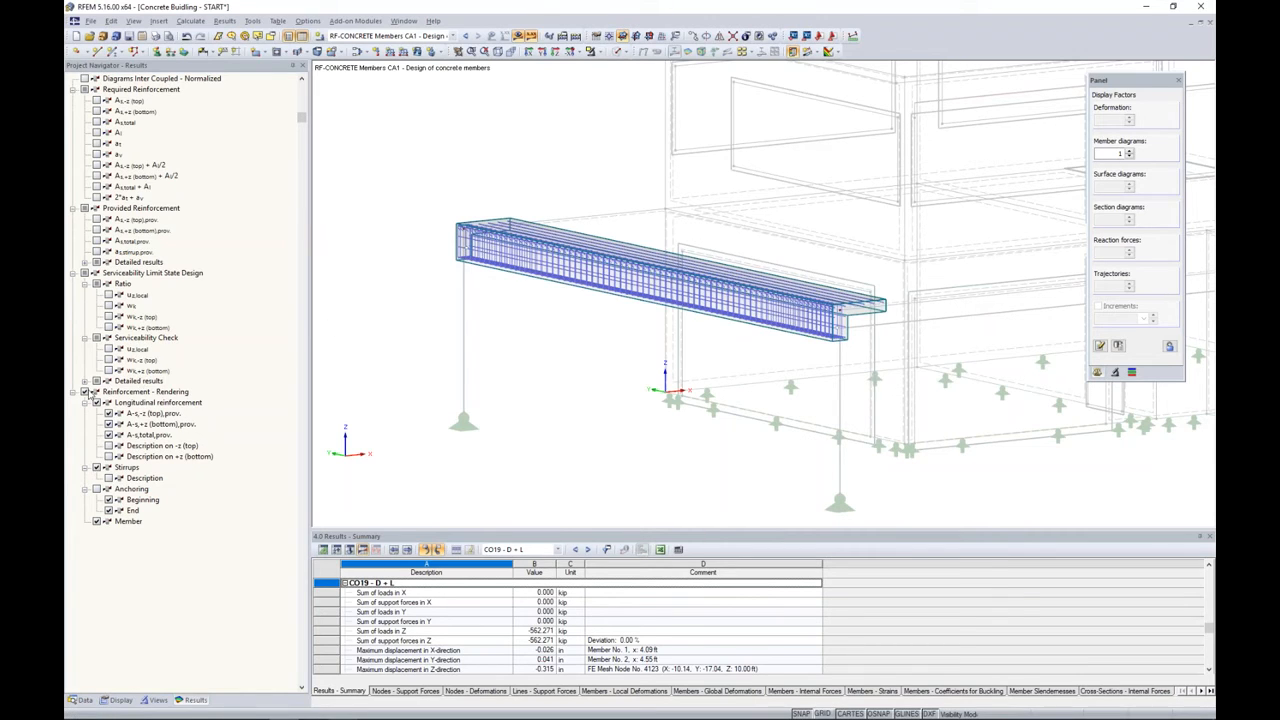
{"action": "scroll", "coordinate": [600, 170], "scroll_direction": "down", "scroll_amount": 2}
{"action": "scroll", "coordinate": [830, 190], "scroll_direction": "down", "scroll_amount": 2}
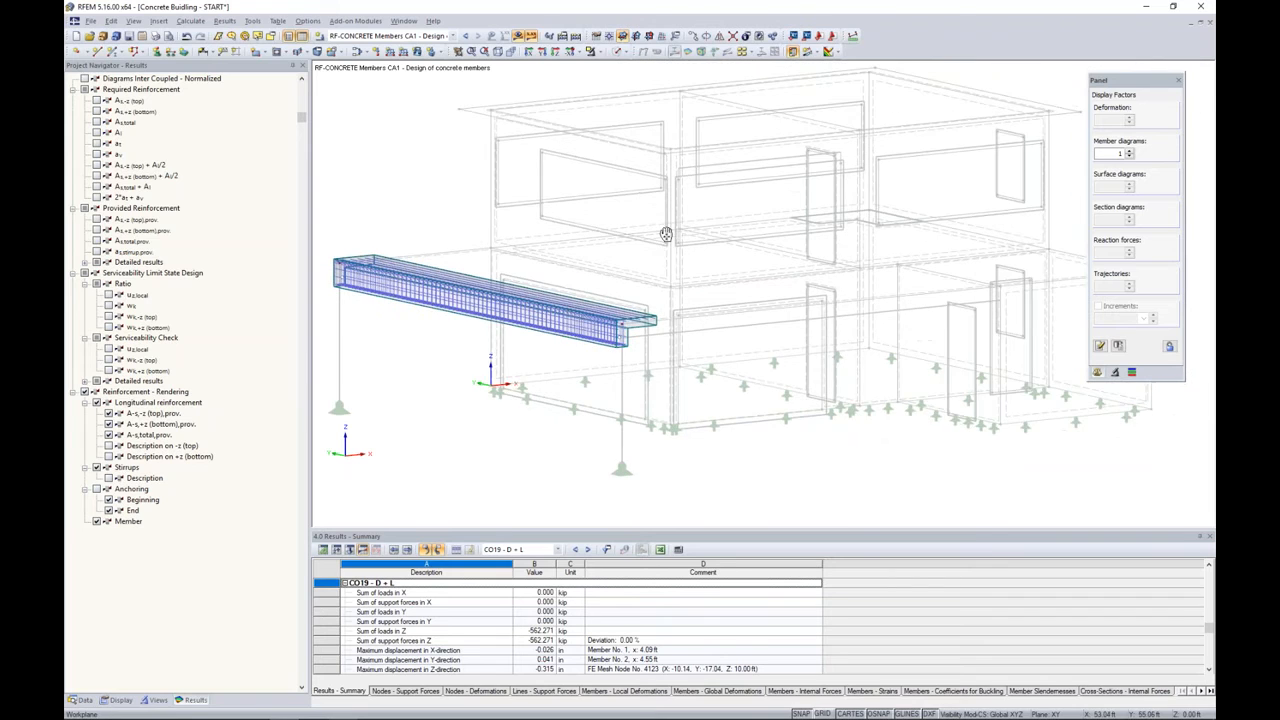
Return to the solid transparent display model and cancel the visibility mode to show the whole building.
{"action": "left_click", "coordinate": [624, 52]}
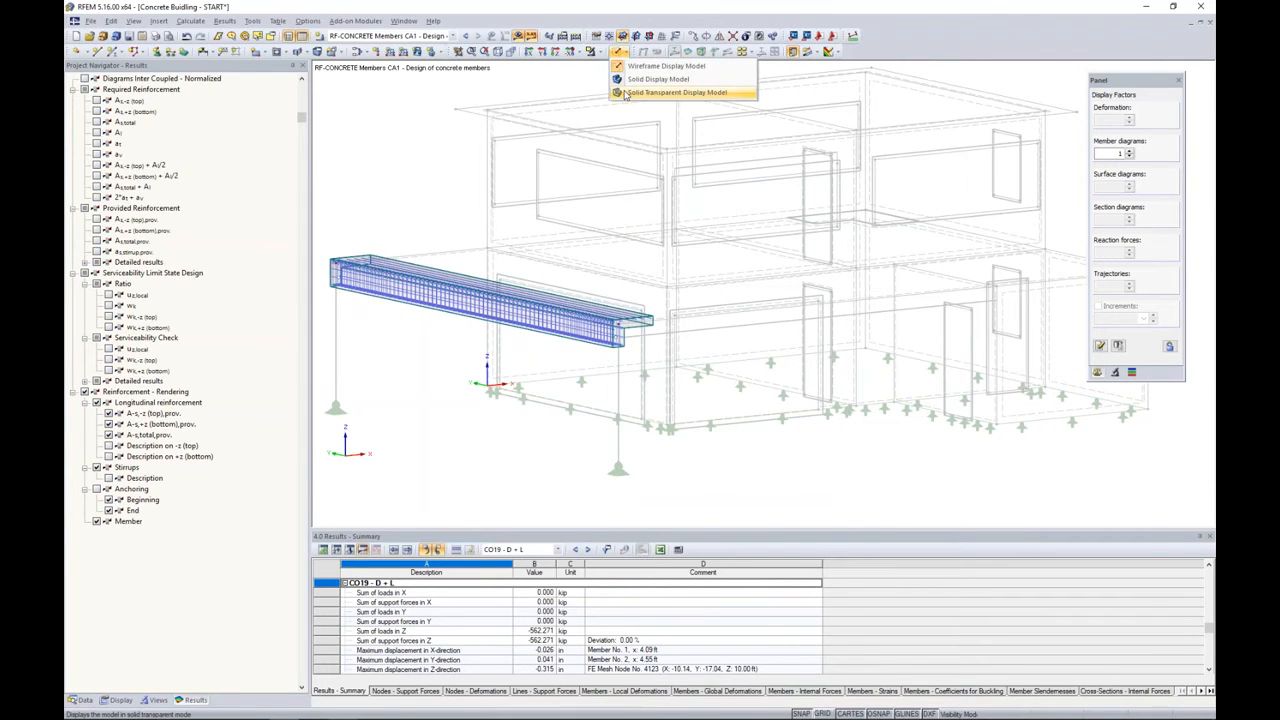
{"action": "left_click", "coordinate": [624, 94]}
{"action": "left_click", "coordinate": [596, 52]}
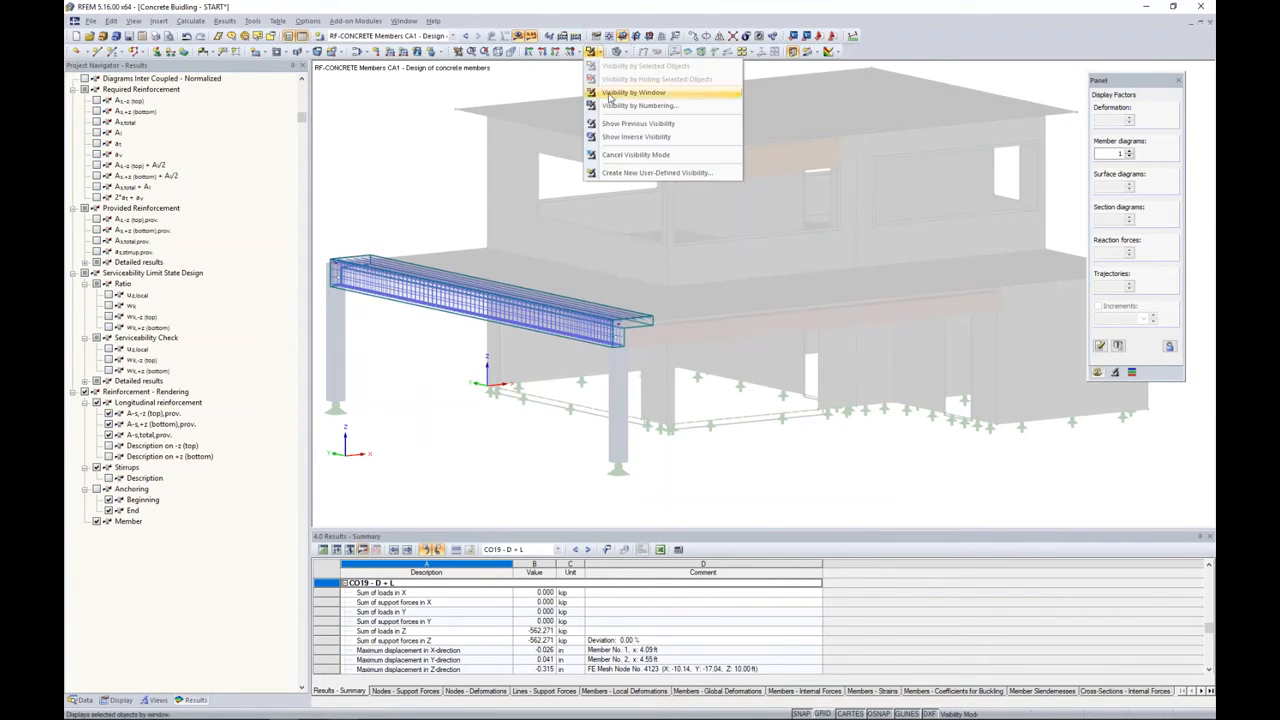
{"action": "left_click", "coordinate": [630, 137]}
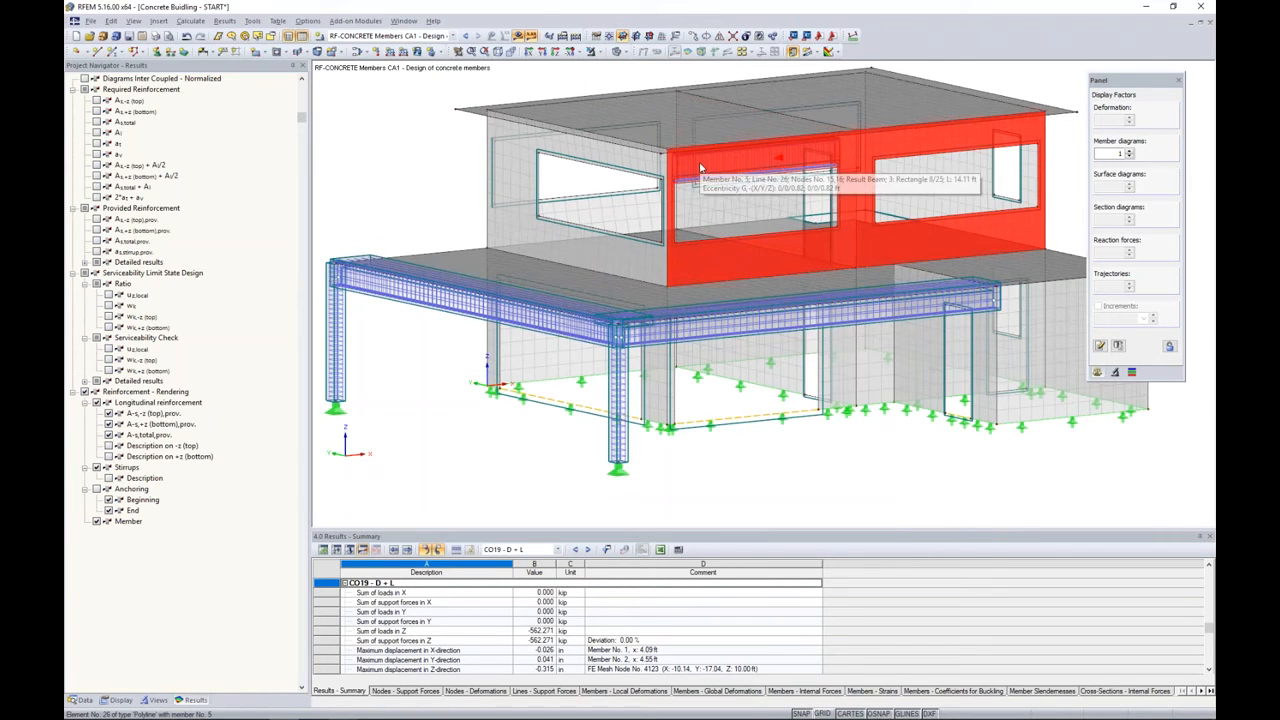
Isolate the upper-storey wall with its spandrel result beam and examine the beam's bars and stirrups closely from different angles.
{"action": "left_click", "coordinate": [605, 57]}
{"action": "left_click", "coordinate": [650, 63]}
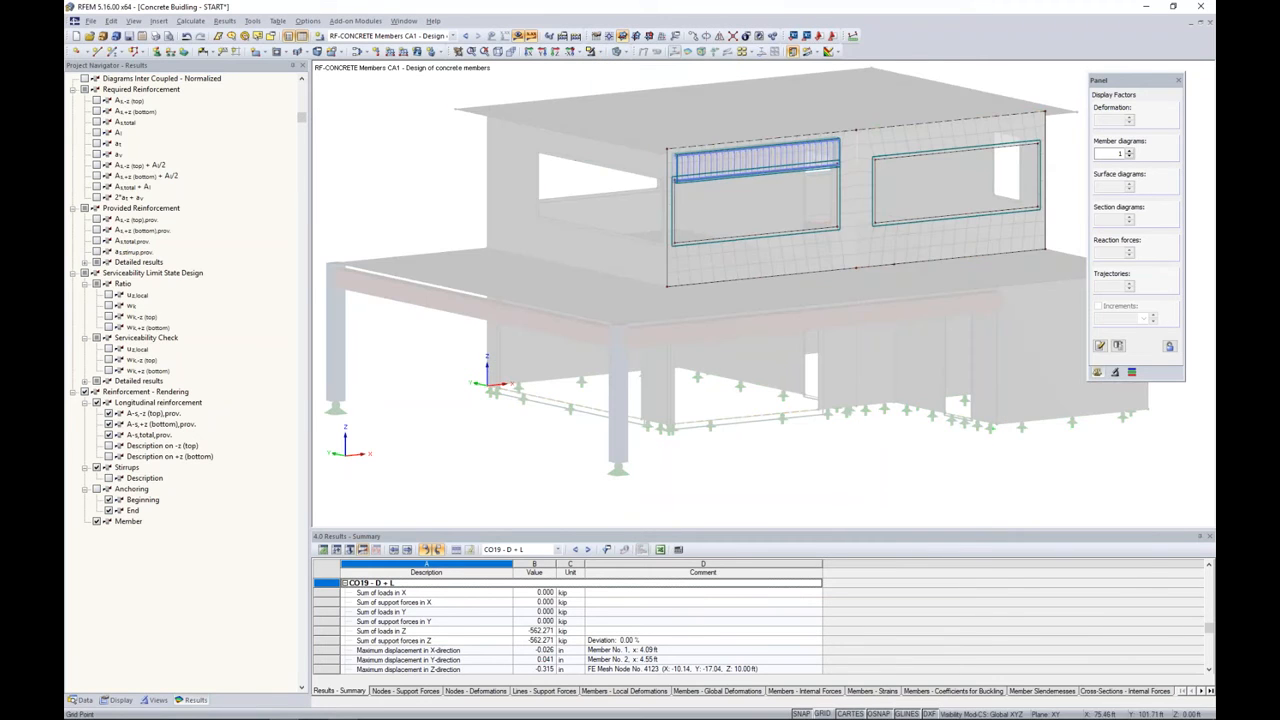
{"action": "scroll", "coordinate": [743, 210], "scroll_direction": "up", "scroll_amount": 5}
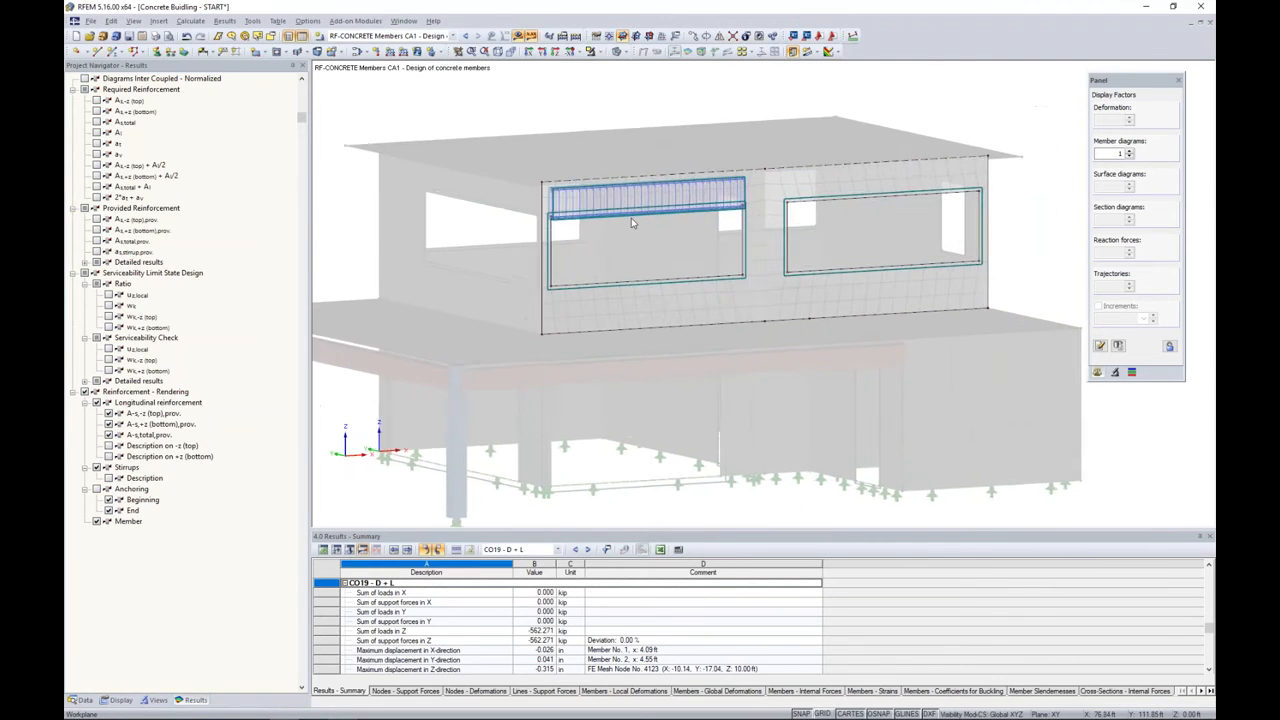
{"action": "scroll", "coordinate": [632, 222], "scroll_direction": "up", "scroll_amount": 1}
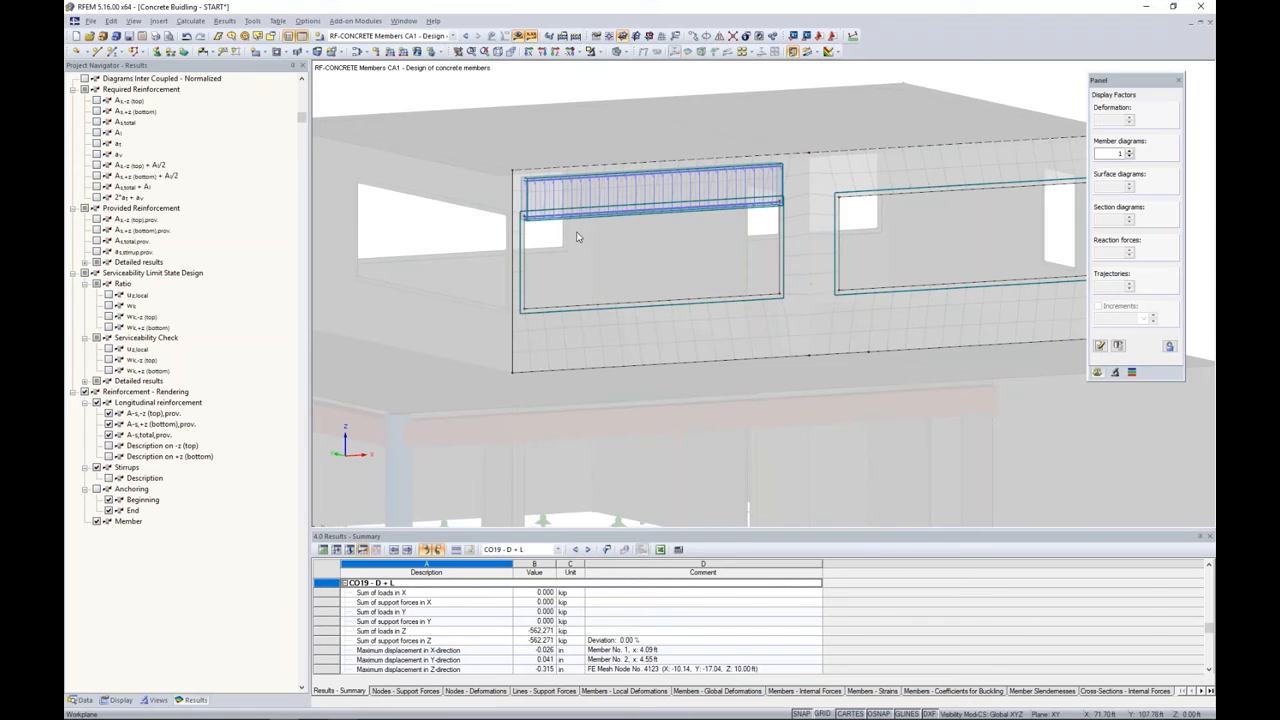
{"action": "scroll", "coordinate": [580, 230], "scroll_direction": "up", "scroll_amount": 3}
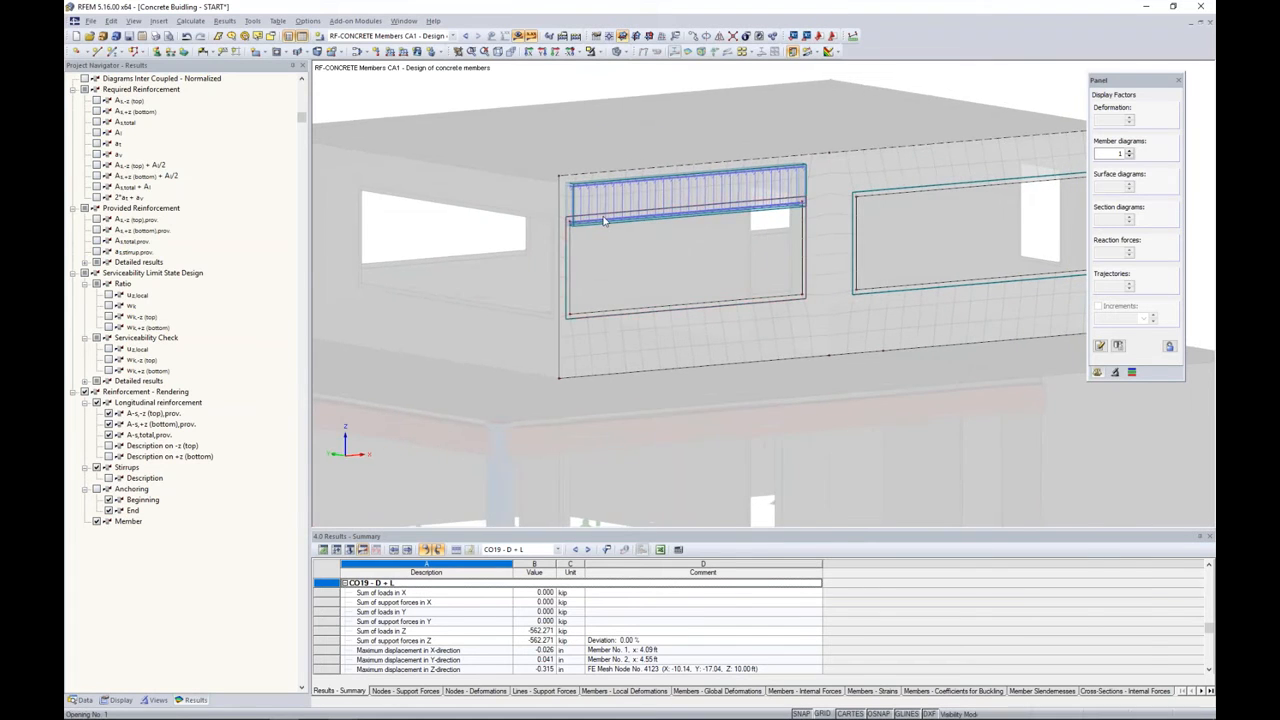
{"action": "scroll", "coordinate": [604, 220], "scroll_direction": "up", "scroll_amount": 2}
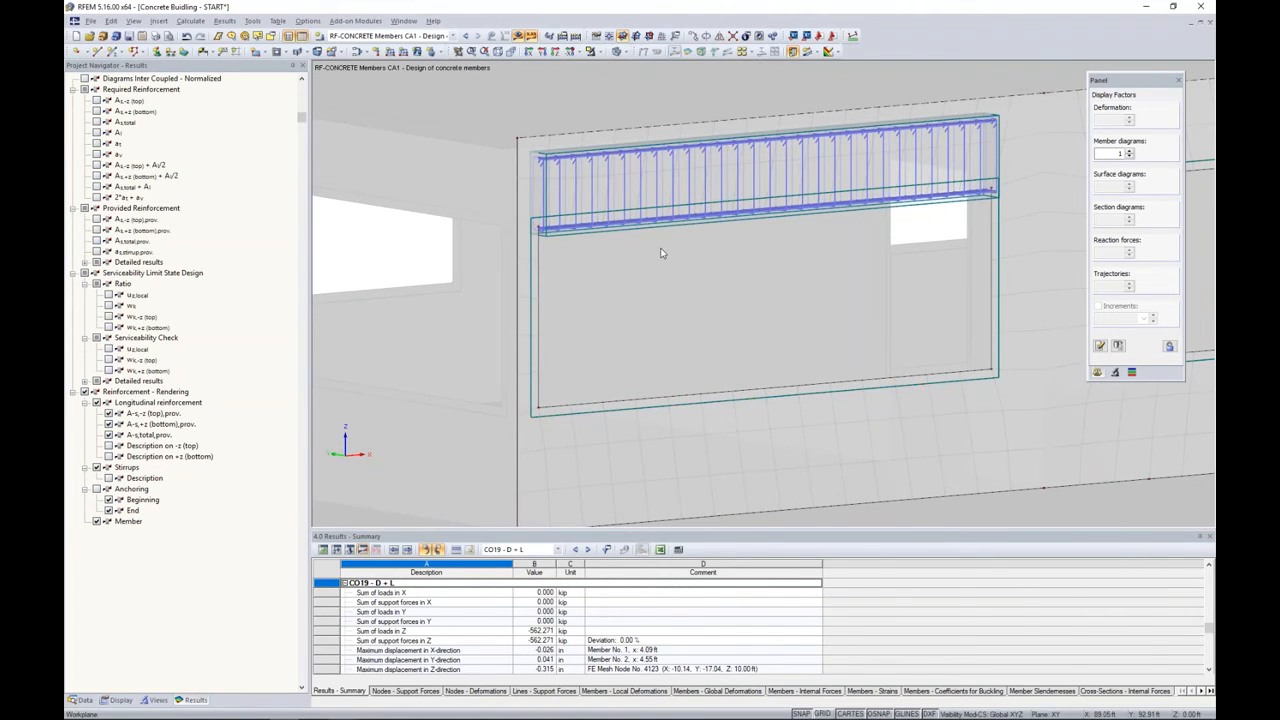
{"action": "middle_click_drag", "start_coordinate": [664, 266], "coordinate": [707, 229], "text": "ctrl"}
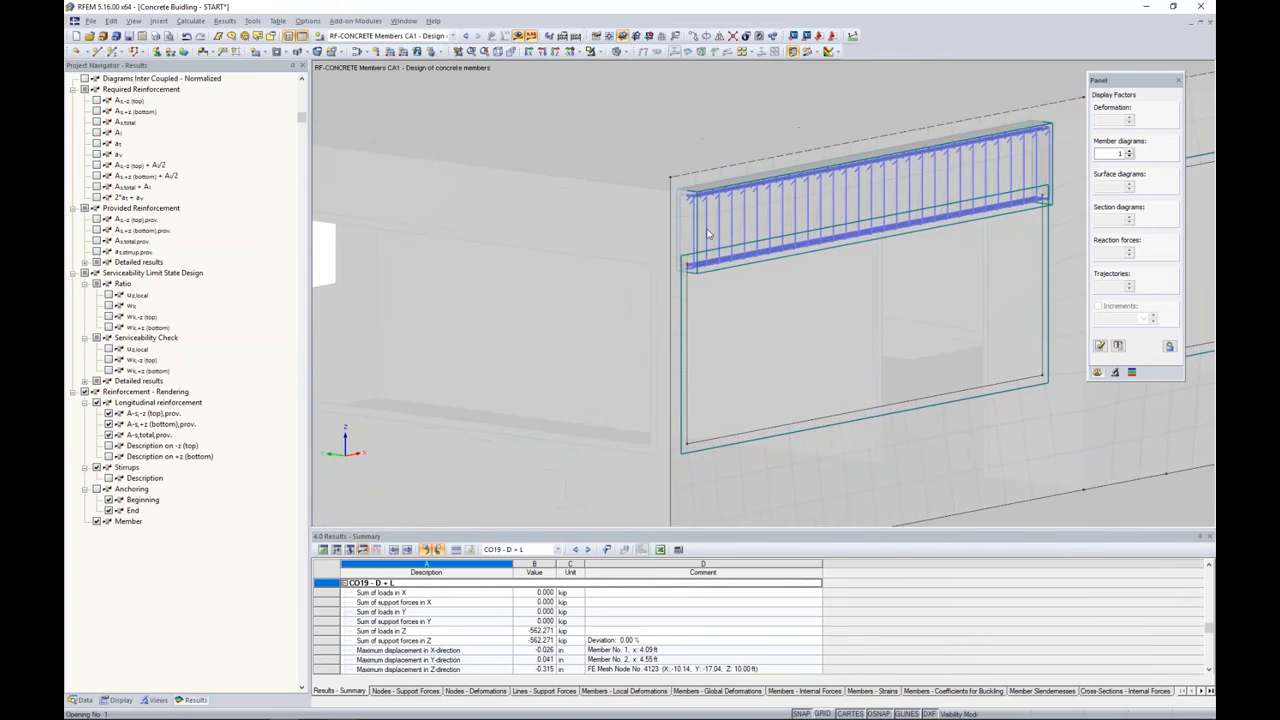
{"action": "scroll", "coordinate": [707, 233], "scroll_direction": "up", "scroll_amount": 3}
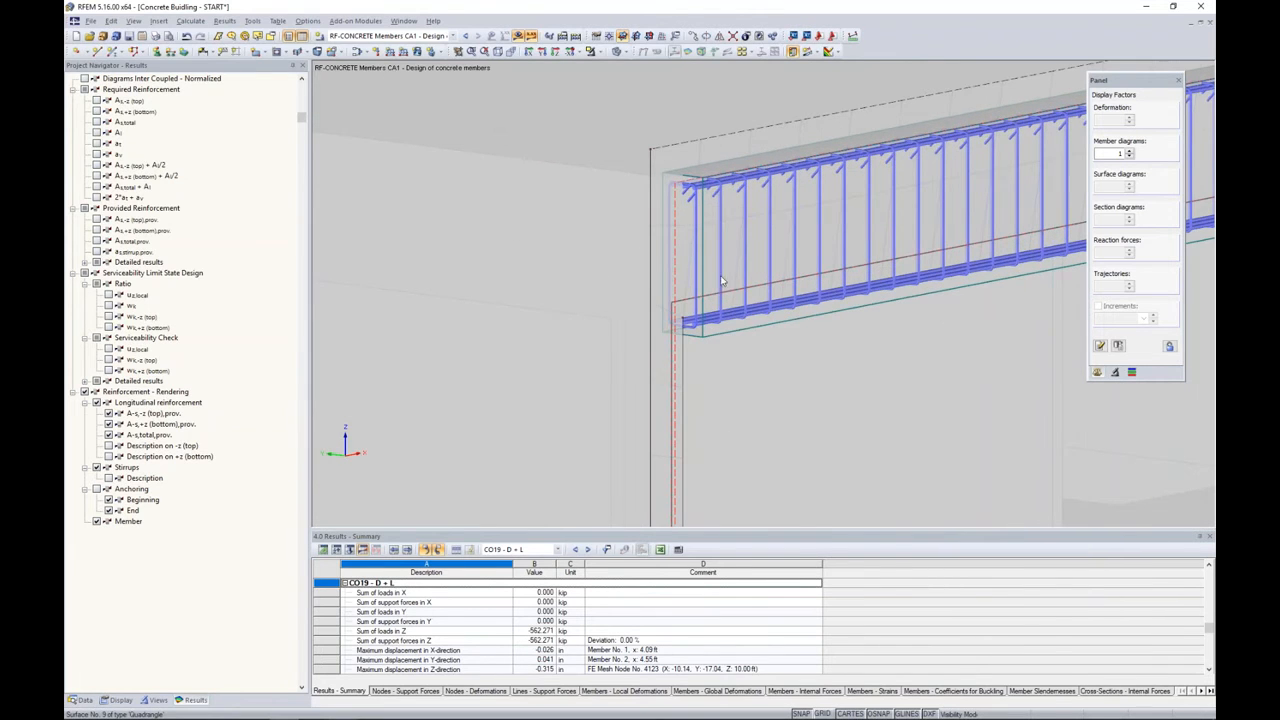
{"action": "scroll", "coordinate": [720, 288], "scroll_direction": "down", "scroll_amount": 3}
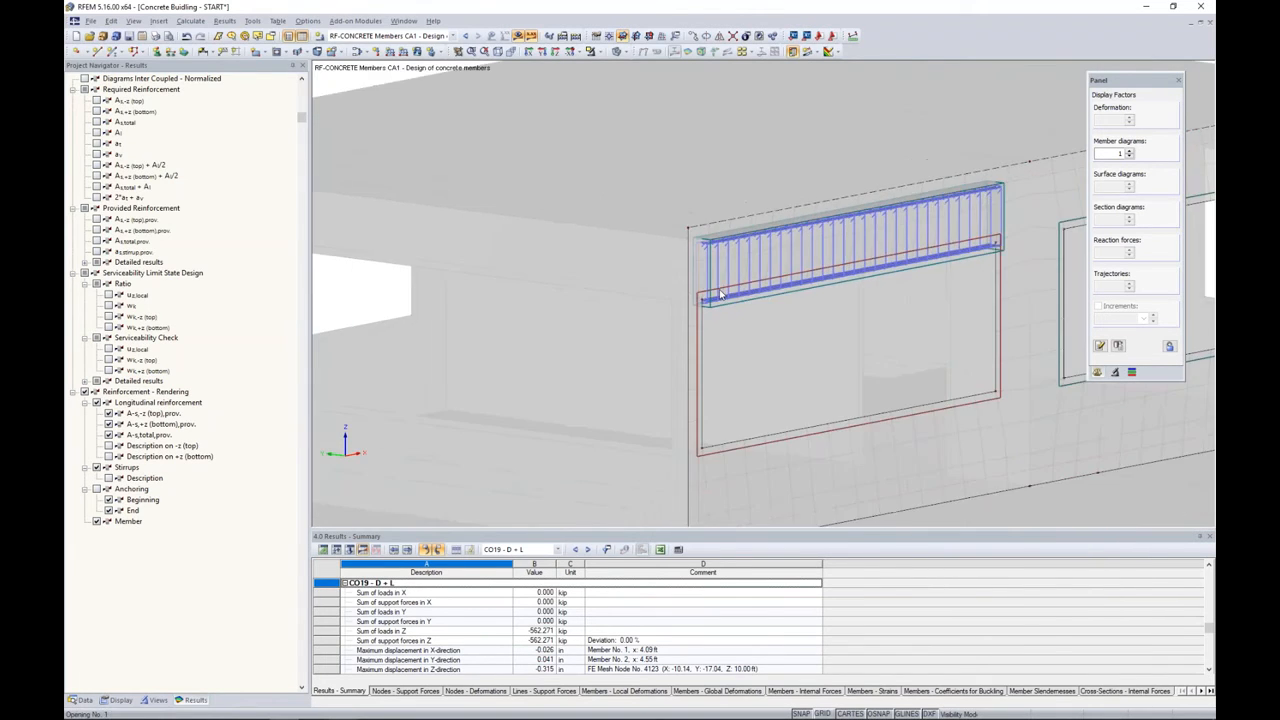
{"action": "scroll", "coordinate": [720, 294], "scroll_direction": "down", "scroll_amount": 1}
{"action": "middle_click_drag", "start_coordinate": [774, 363], "coordinate": [706, 328], "text": "ctrl"}
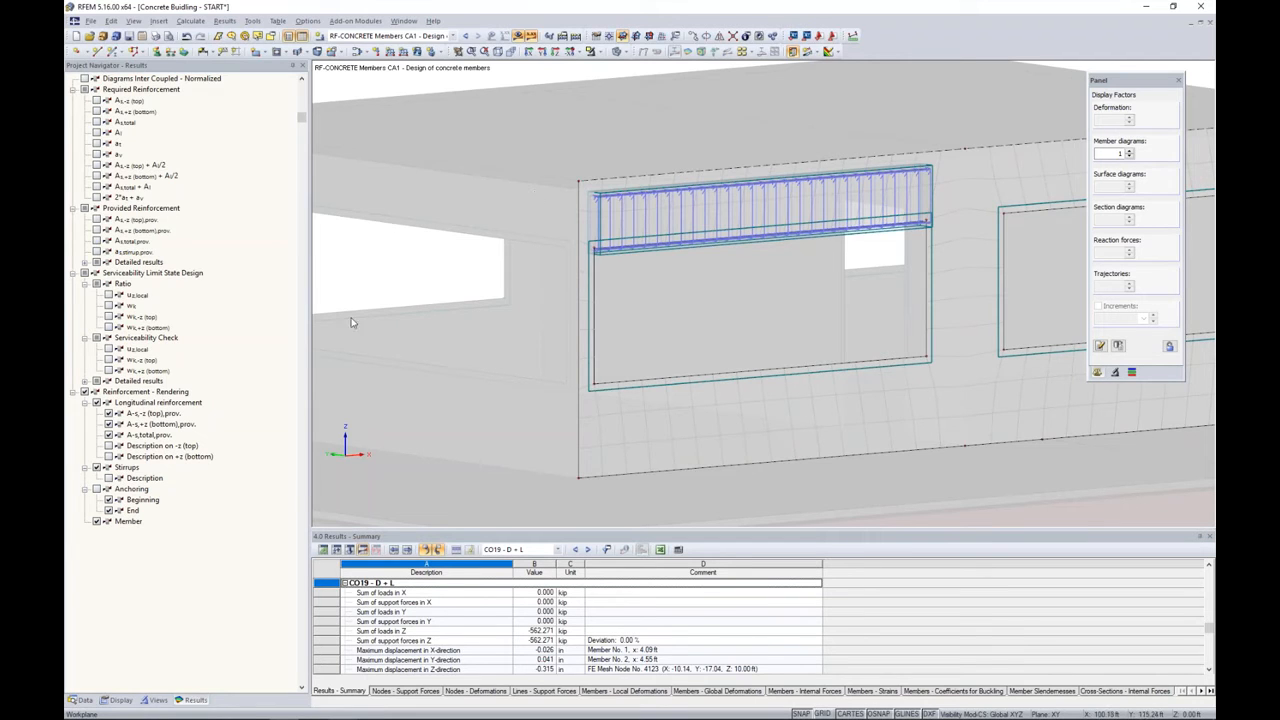
Turn off the results display and cancel the visibility mode to return to the full building model.
{"action": "left_click", "coordinate": [518, 36]}
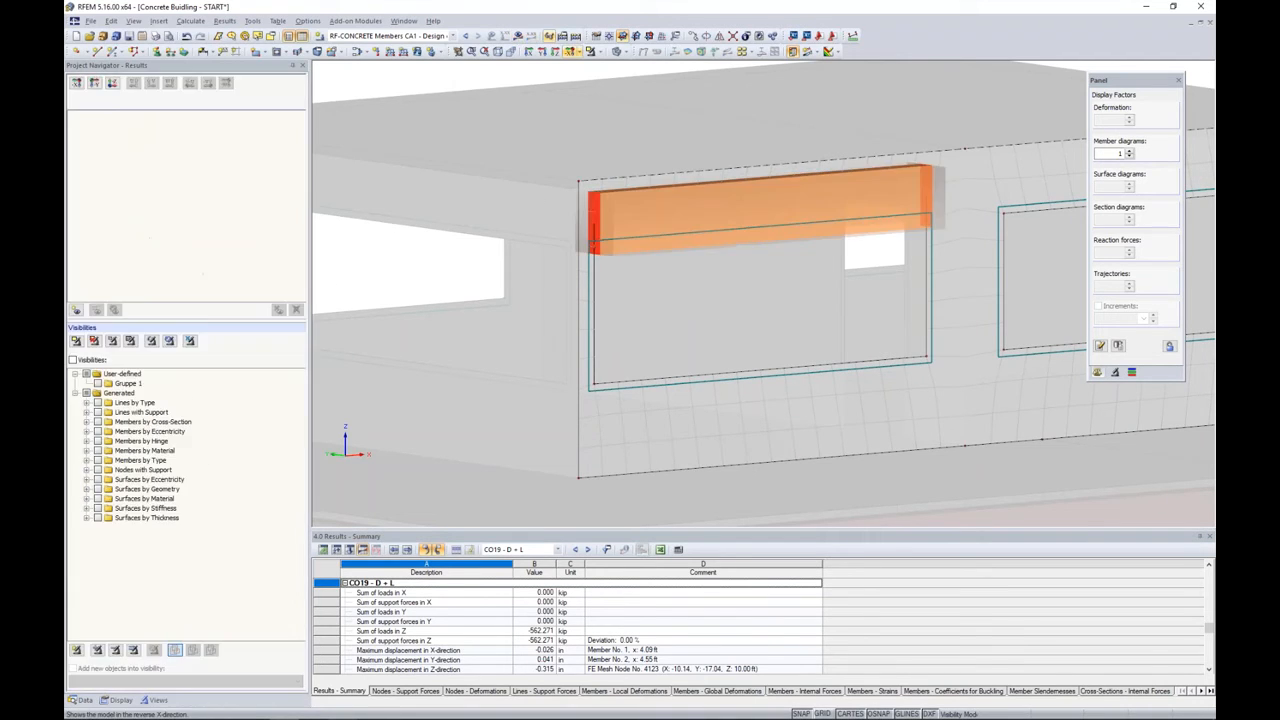
{"action": "left_click", "coordinate": [595, 51]}
{"action": "left_click", "coordinate": [619, 156]}
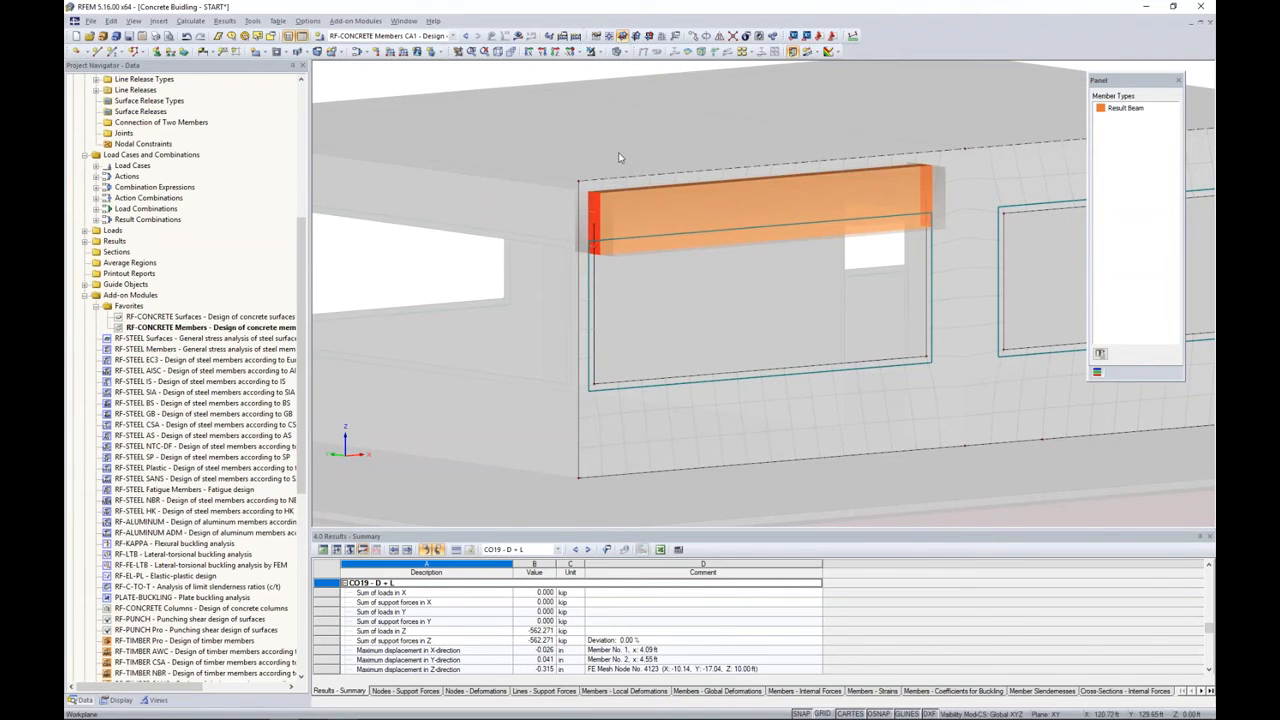
{"action": "scroll", "coordinate": [700, 205], "scroll_direction": "up", "scroll_amount": 2}
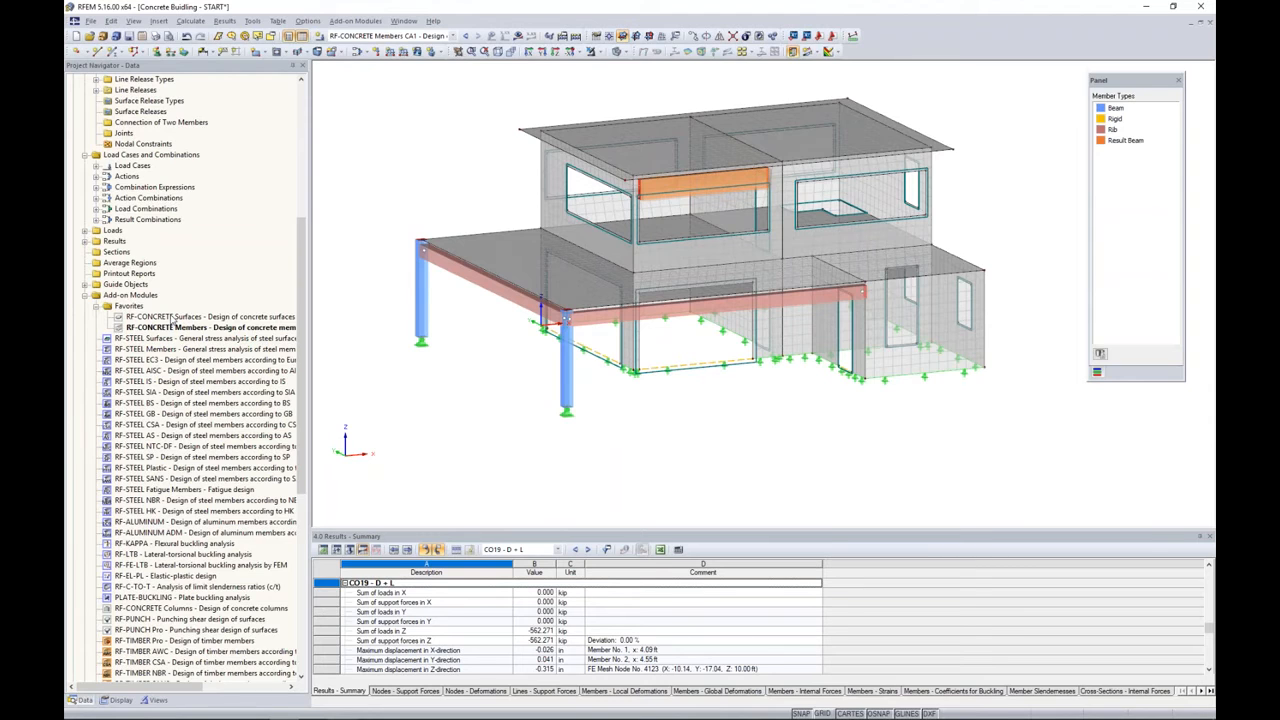
Open the RF-CONCRETE Surfaces add-on module and keep ACI 318-14 as the design standard.
{"action": "double_click", "coordinate": [174, 317]}
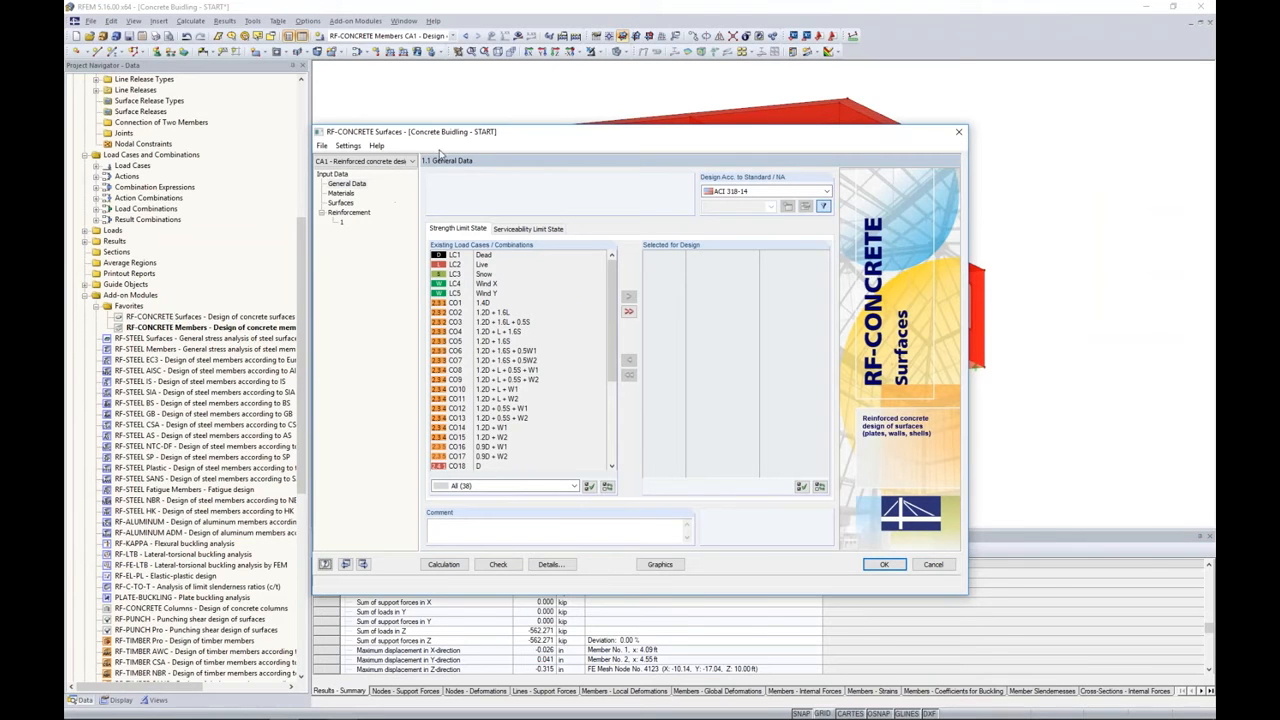
{"action": "left_click_drag", "start_coordinate": [447, 138], "coordinate": [451, 127]}
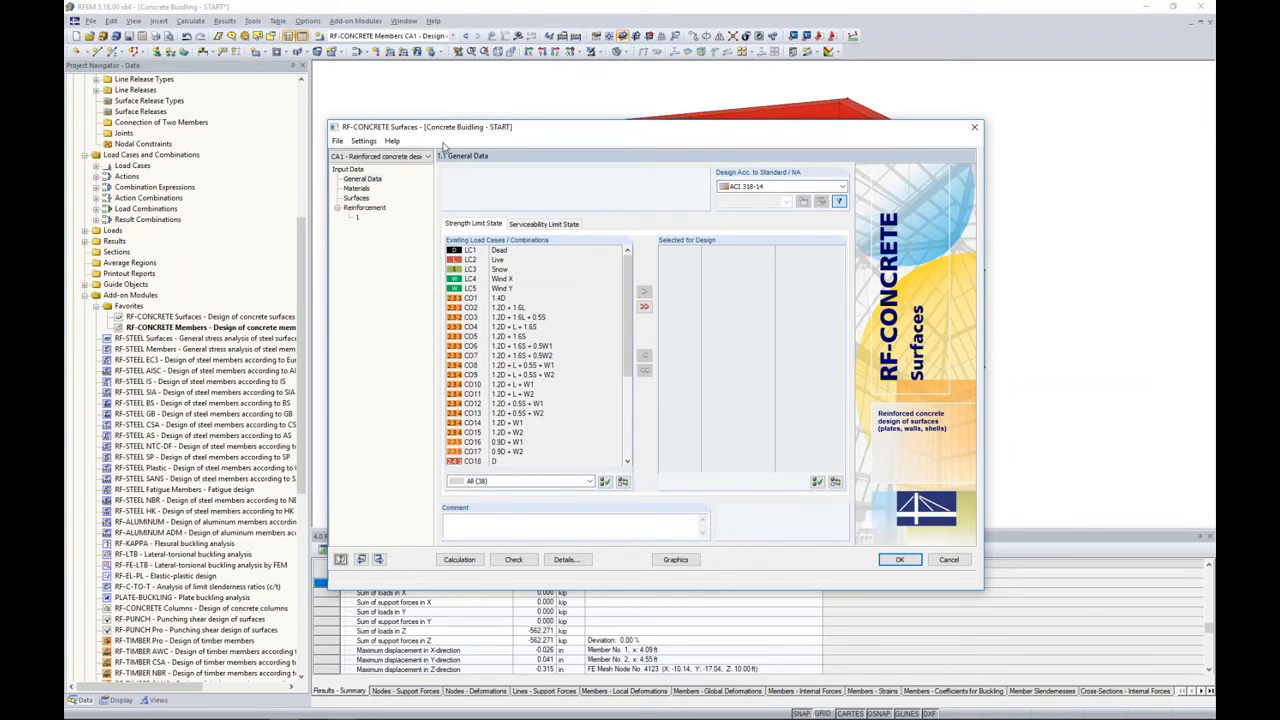
{"action": "left_click", "coordinate": [745, 187]}
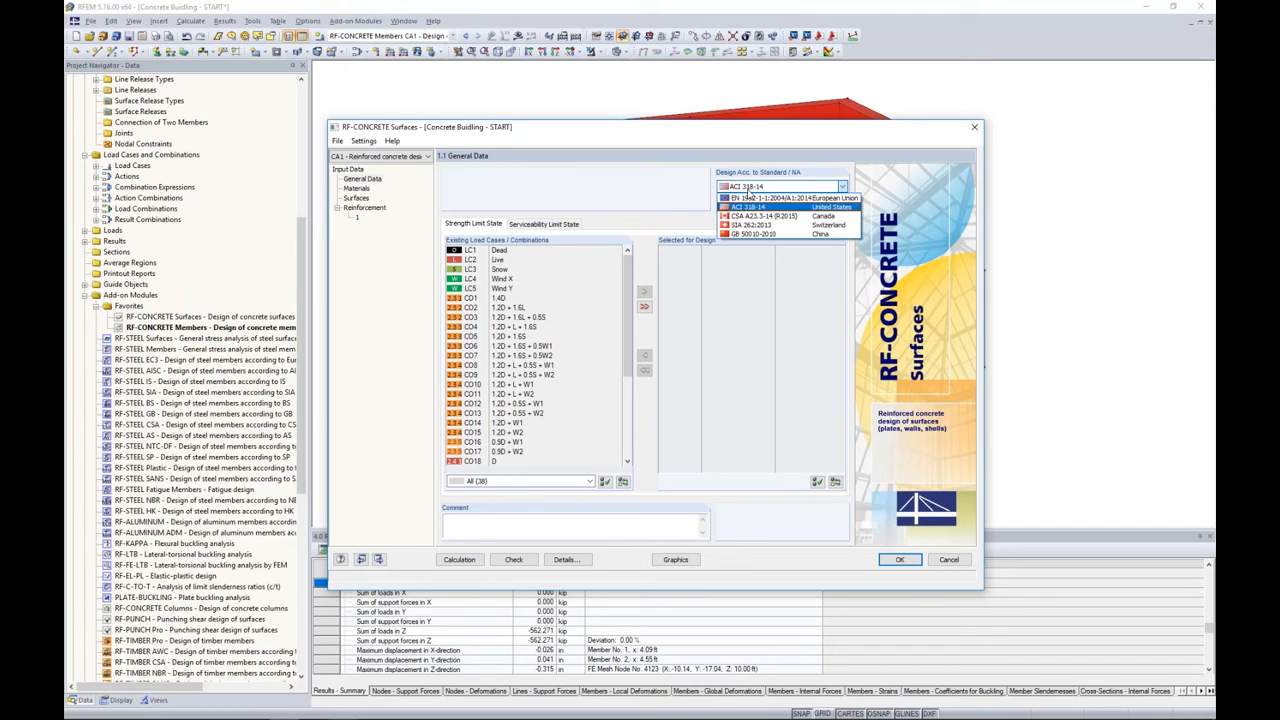
{"action": "left_click", "coordinate": [646, 195]}
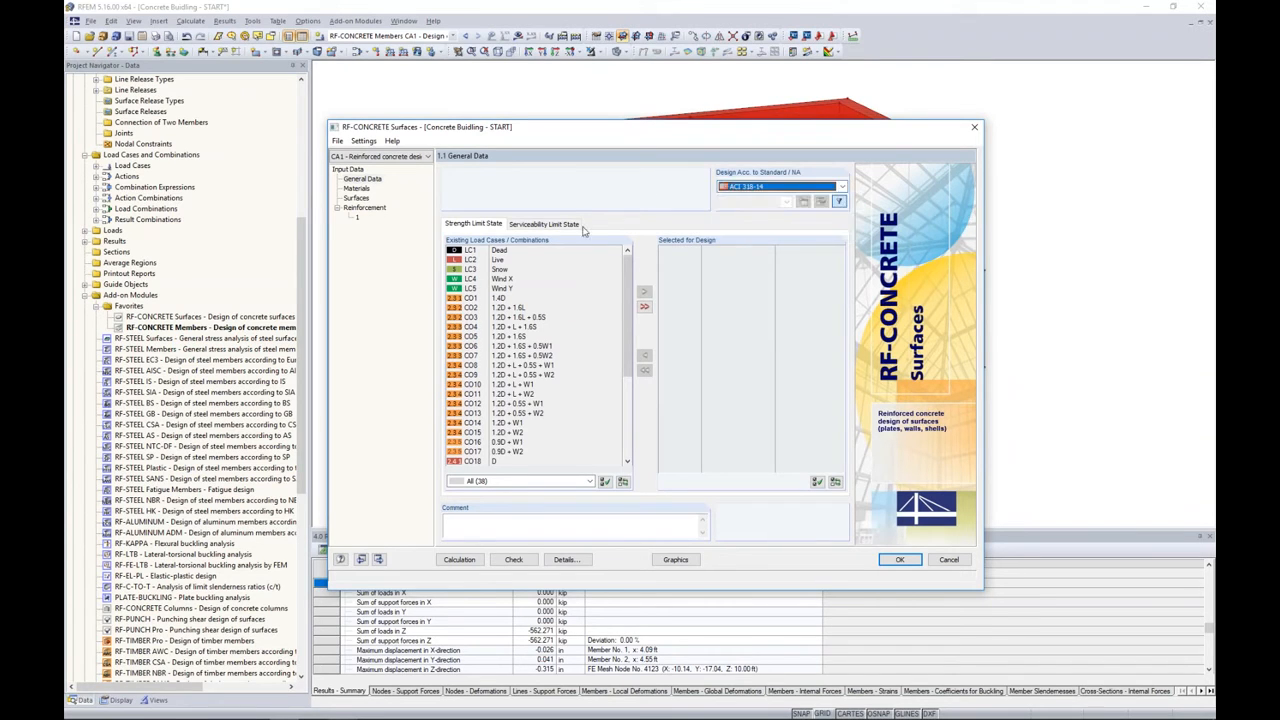
Select load combinations CO1 to CO17 for the strength limit state design.
{"action": "left_click", "coordinate": [537, 302]}
{"action": "scroll", "coordinate": [537, 340], "scroll_direction": "down", "scroll_amount": 1}
{"action": "left_click", "coordinate": [510, 422], "text": "shift"}
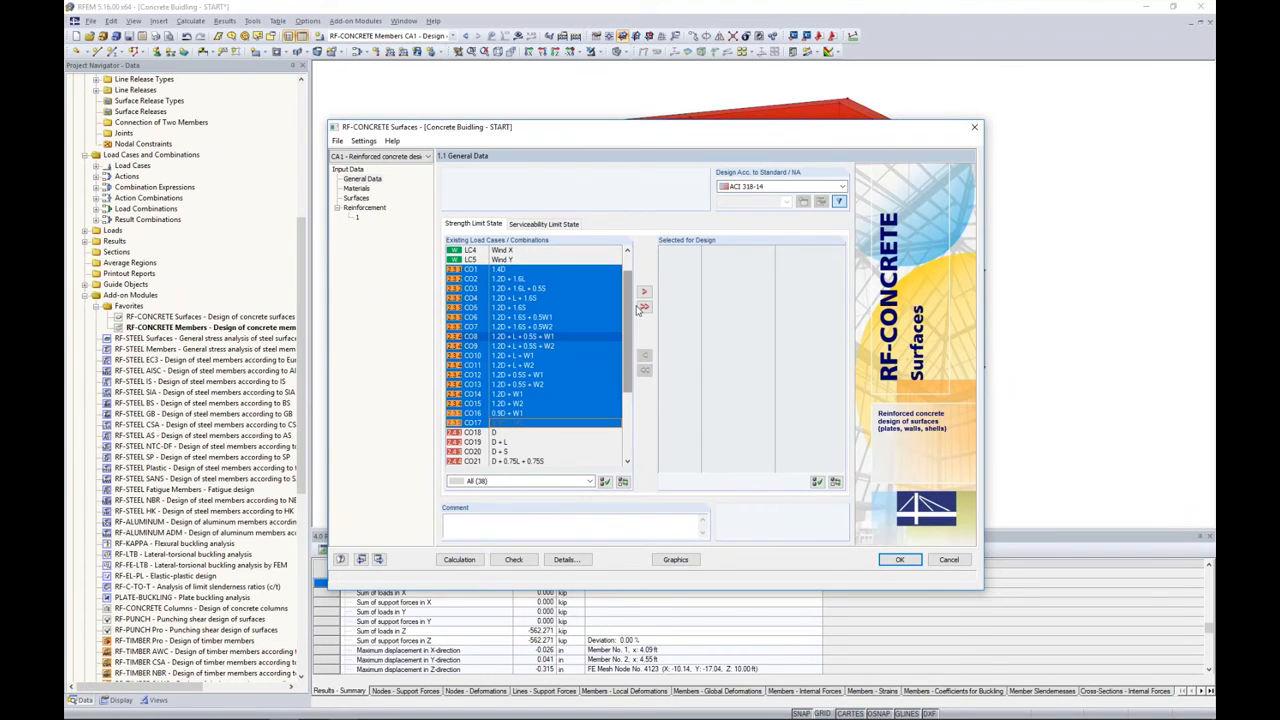
{"action": "left_click", "coordinate": [643, 307]}
Select load combinations CO18 to CO31 for the serviceability limit state design.
{"action": "left_click", "coordinate": [545, 224]}
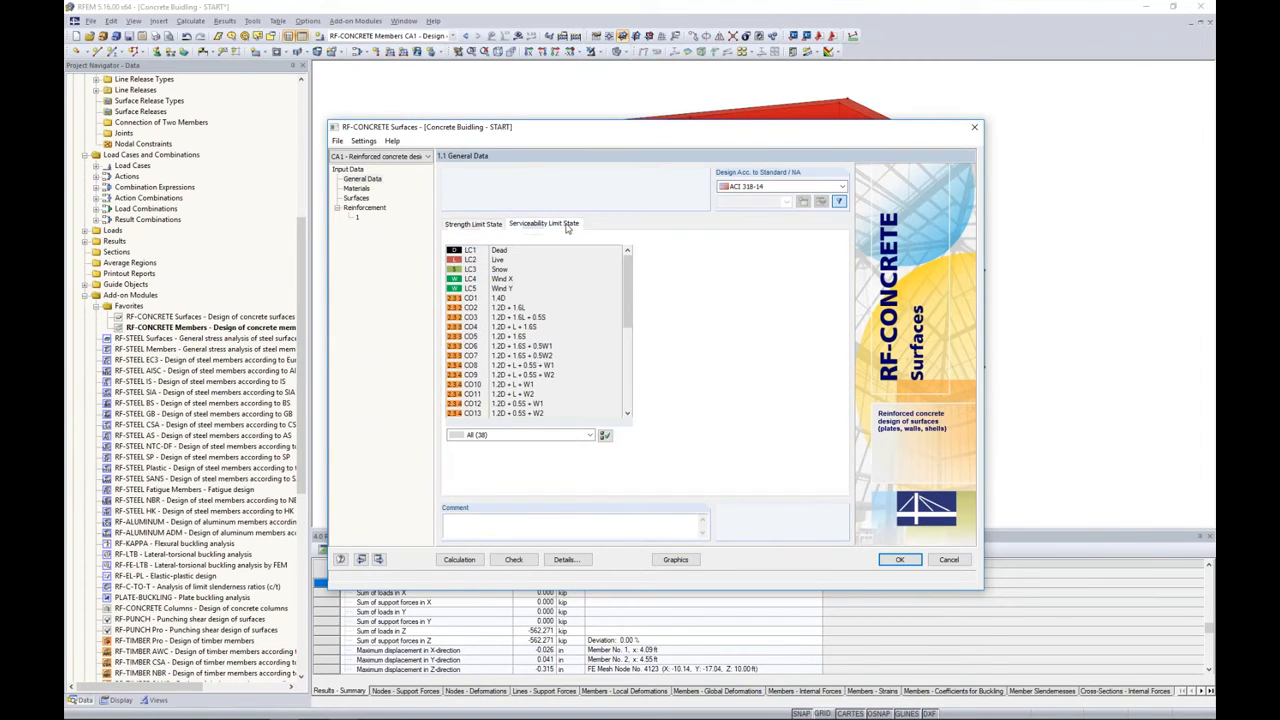
{"action": "scroll", "coordinate": [540, 320], "scroll_direction": "down", "scroll_amount": 4}
{"action": "left_click", "coordinate": [530, 346]}
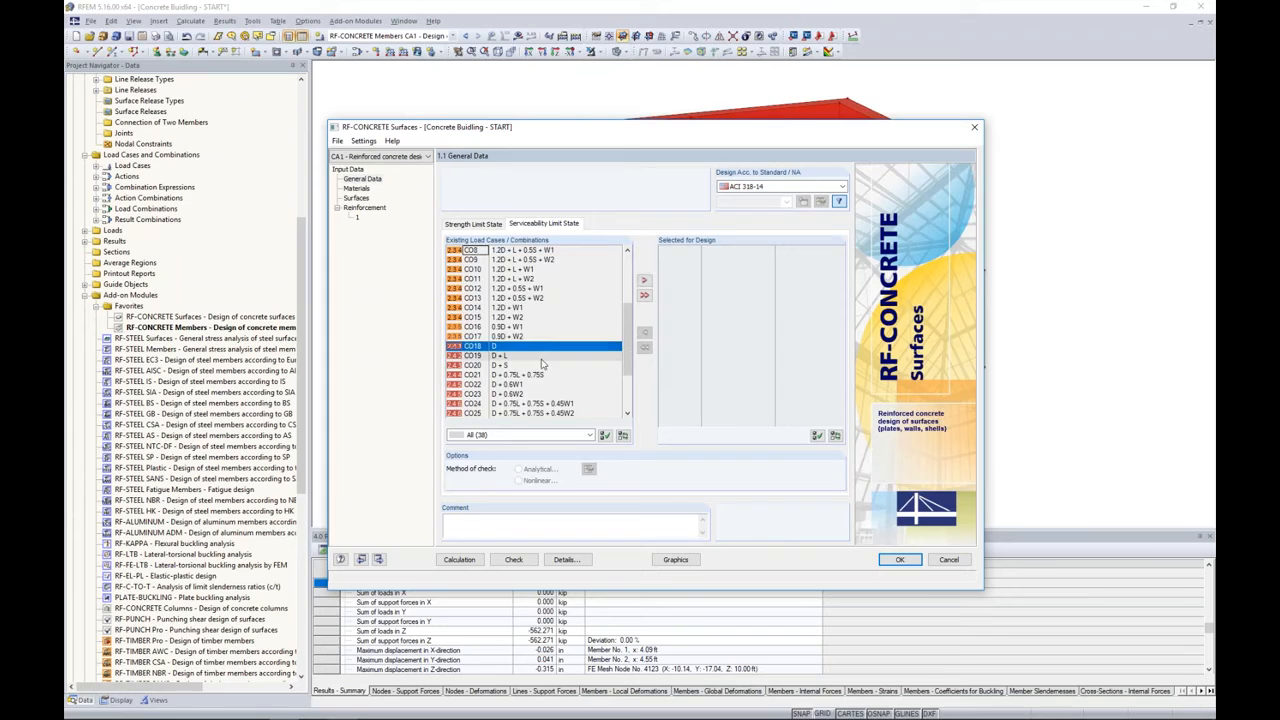
{"action": "scroll", "coordinate": [541, 364], "scroll_direction": "down", "scroll_amount": 3}
{"action": "left_click", "coordinate": [518, 395], "text": "shift"}
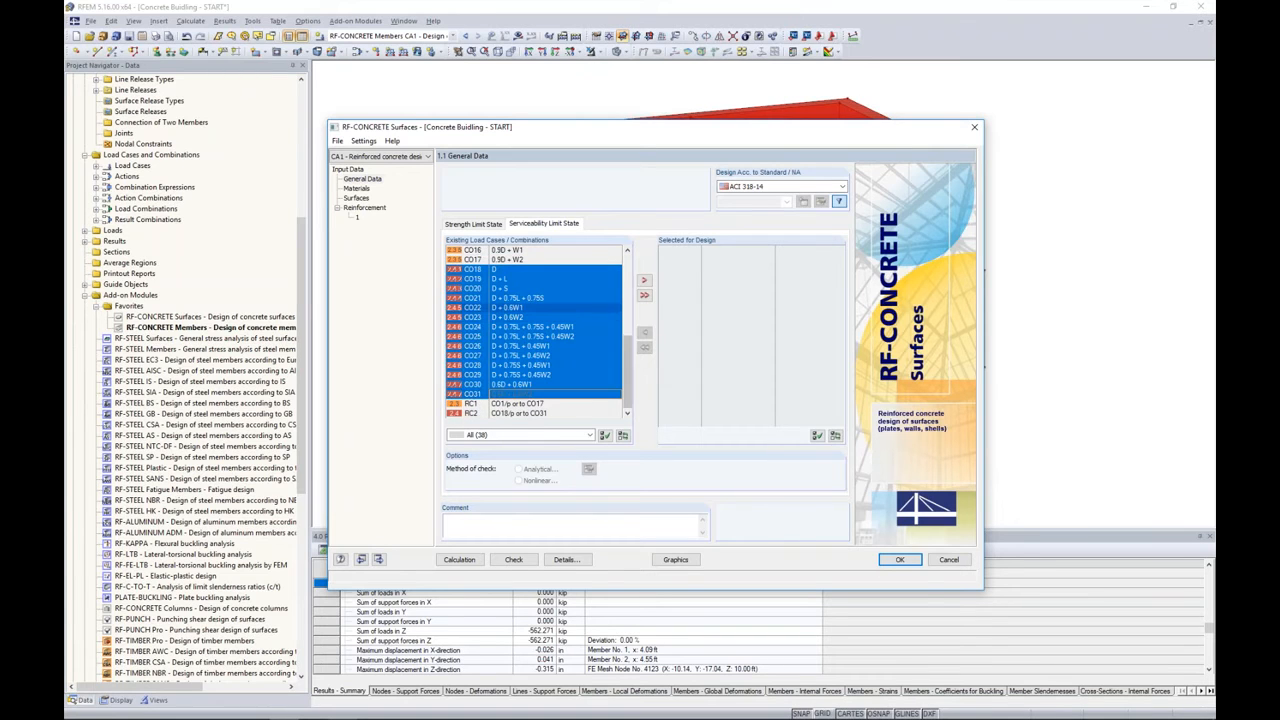
{"action": "left_click", "coordinate": [643, 280]}
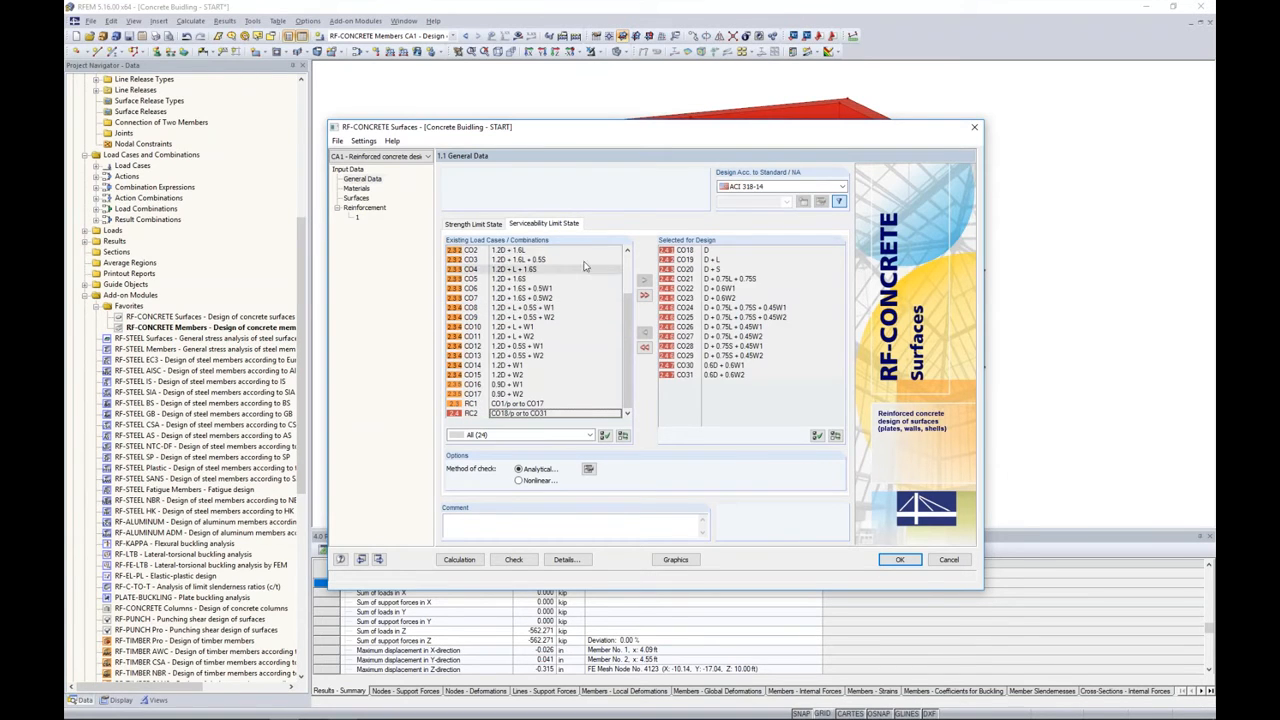
In the analytical serviceability settings, enable deflection design with RF-CONCRETE Deflect and switch off long-term deflection.
{"action": "left_click", "coordinate": [589, 470]}
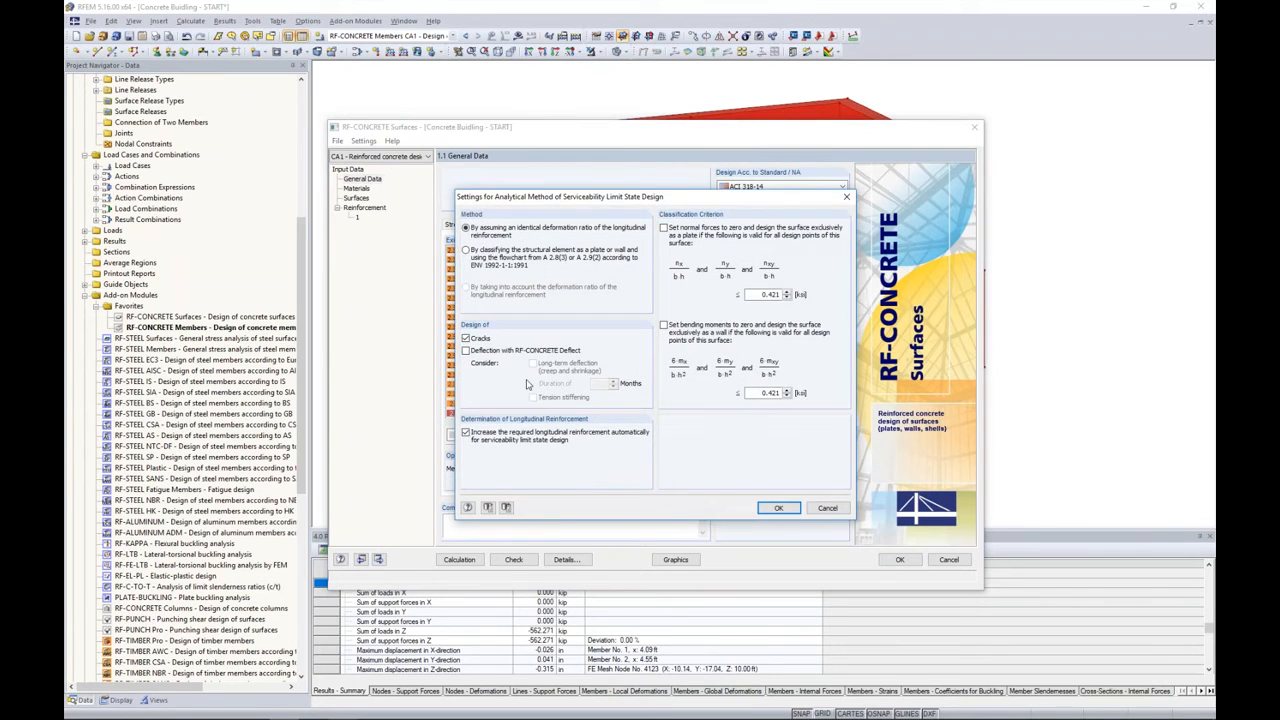
{"action": "left_click", "coordinate": [466, 350]}
{"action": "key", "text": "Return"}
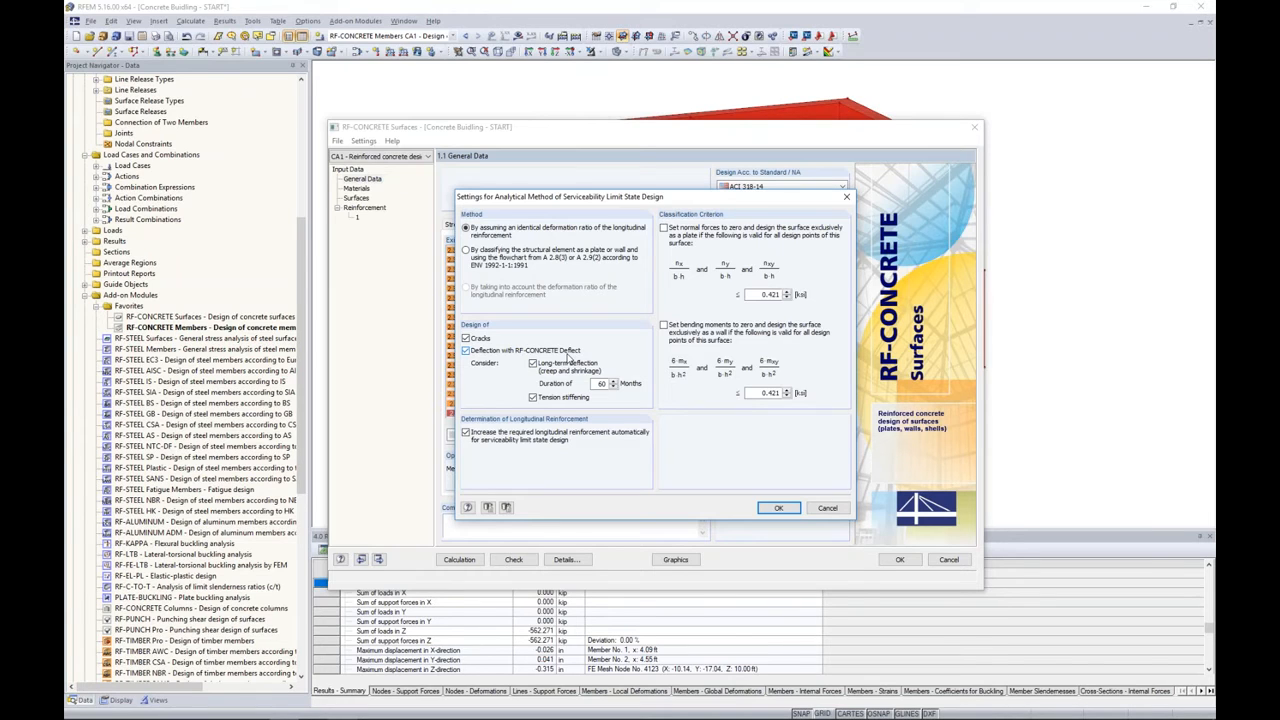
{"action": "left_click", "coordinate": [533, 364]}
{"action": "left_click", "coordinate": [775, 509]}
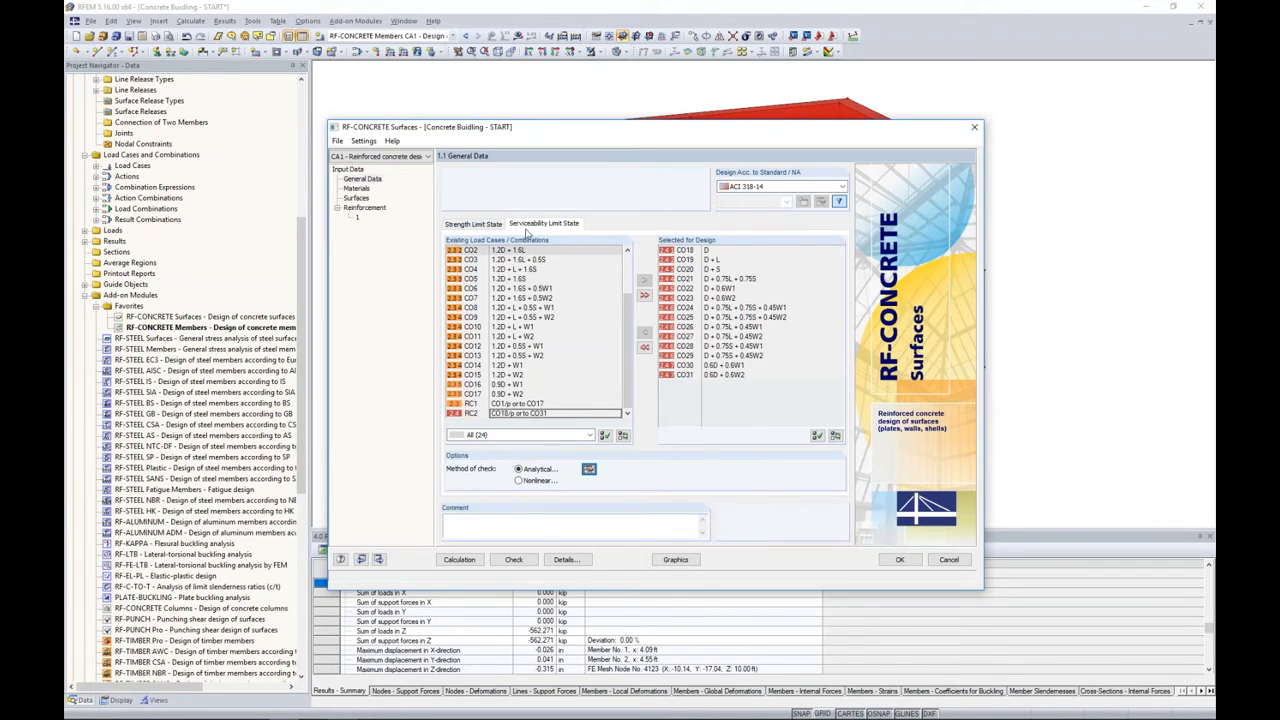
Review the materials and set a user-defined absolute deformation limit of 1 in for all surfaces.
{"action": "left_click", "coordinate": [357, 189]}
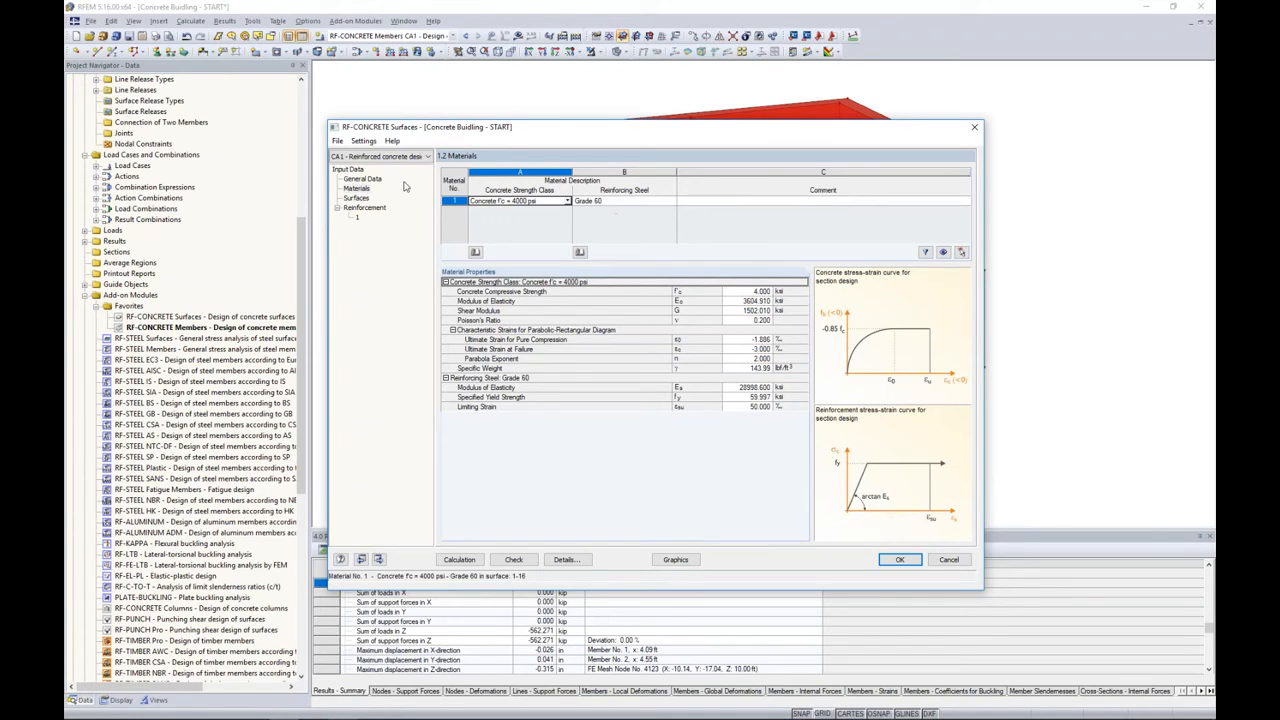
{"action": "left_click", "coordinate": [358, 198]}
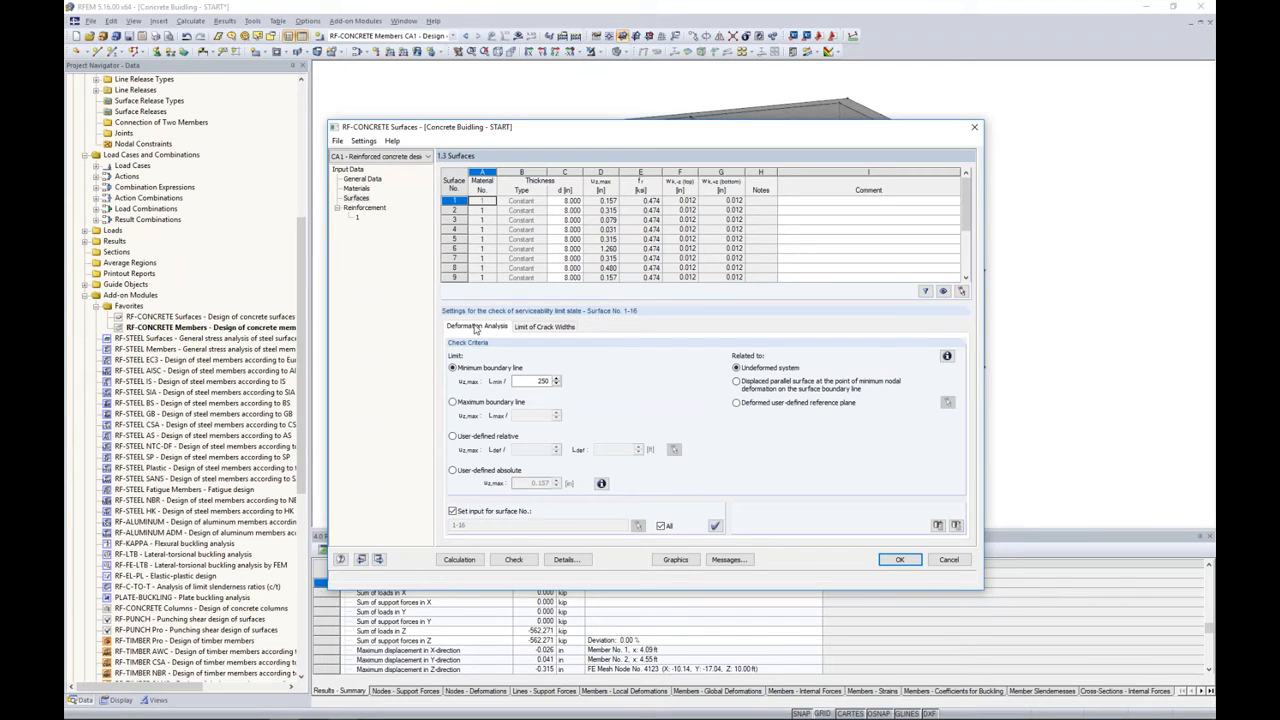
{"action": "double_click", "coordinate": [537, 380]}
{"action": "left_click", "coordinate": [453, 402]}
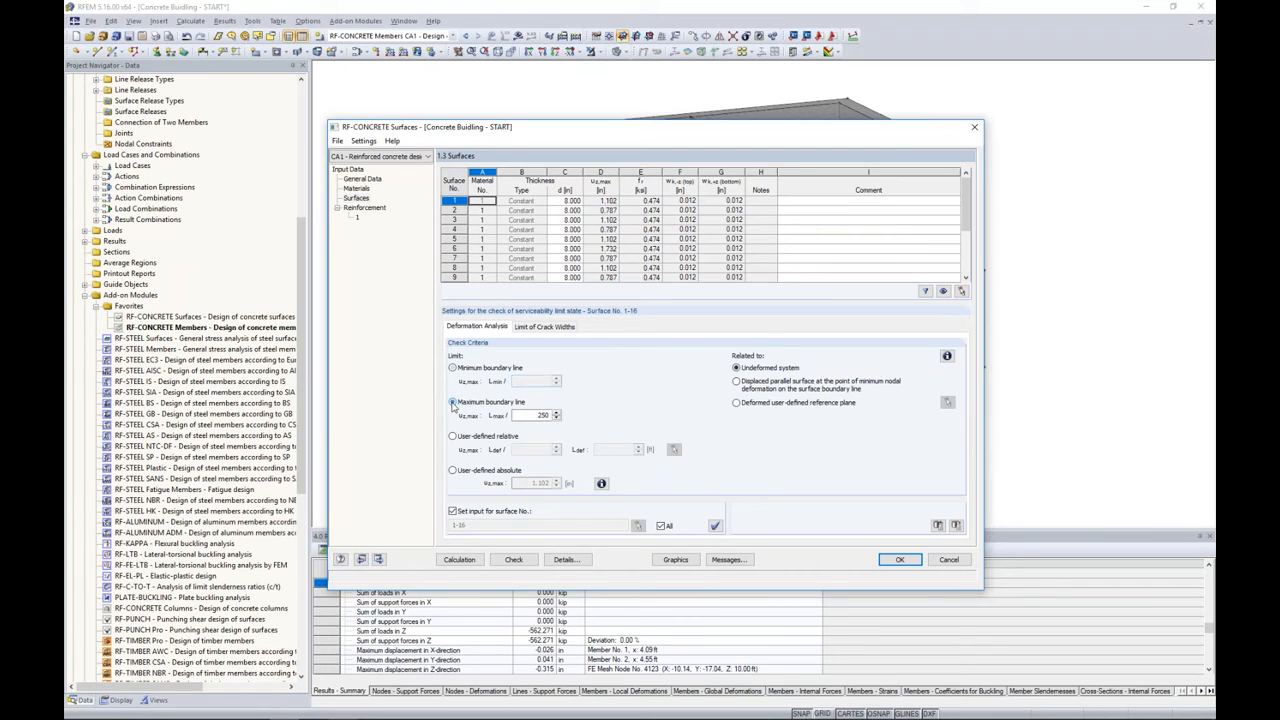
{"action": "left_click", "coordinate": [453, 471]}
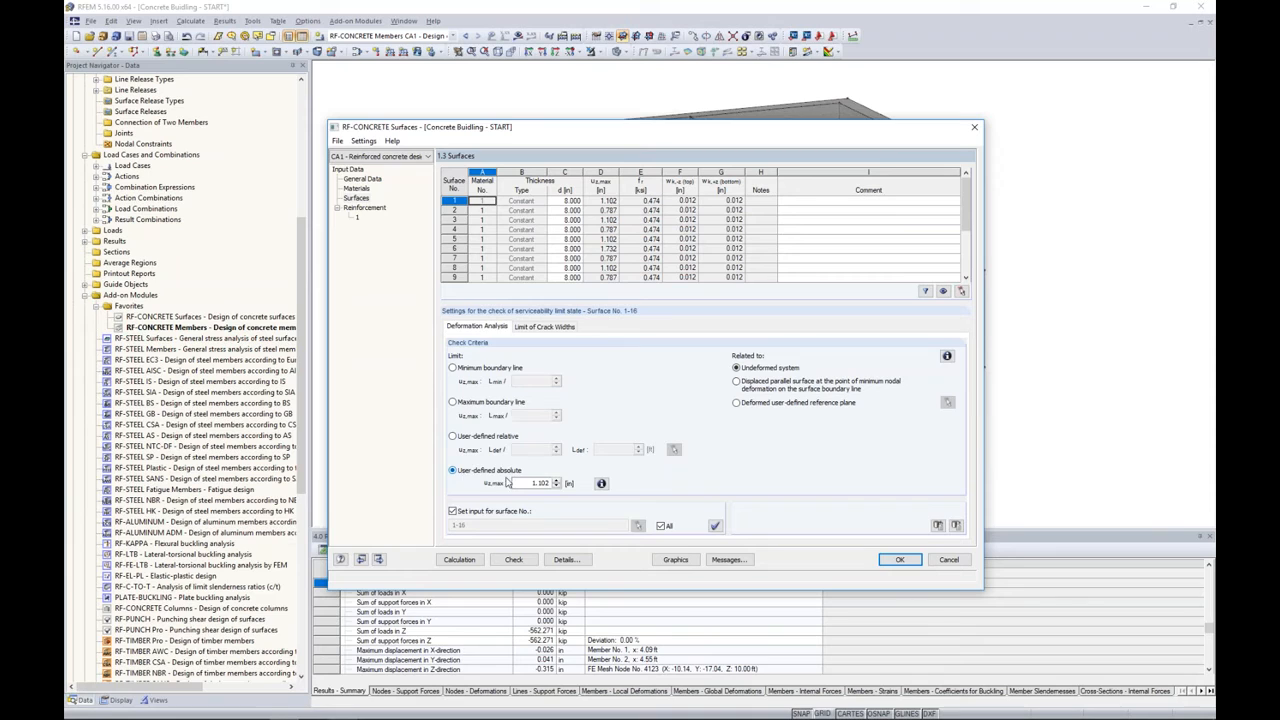
{"action": "double_click", "coordinate": [540, 483]}
{"action": "type", "text": "1"}
Choose the allowable crack width limits for the top and bottom faces of all surfaces.
{"action": "left_click", "coordinate": [543, 330]}
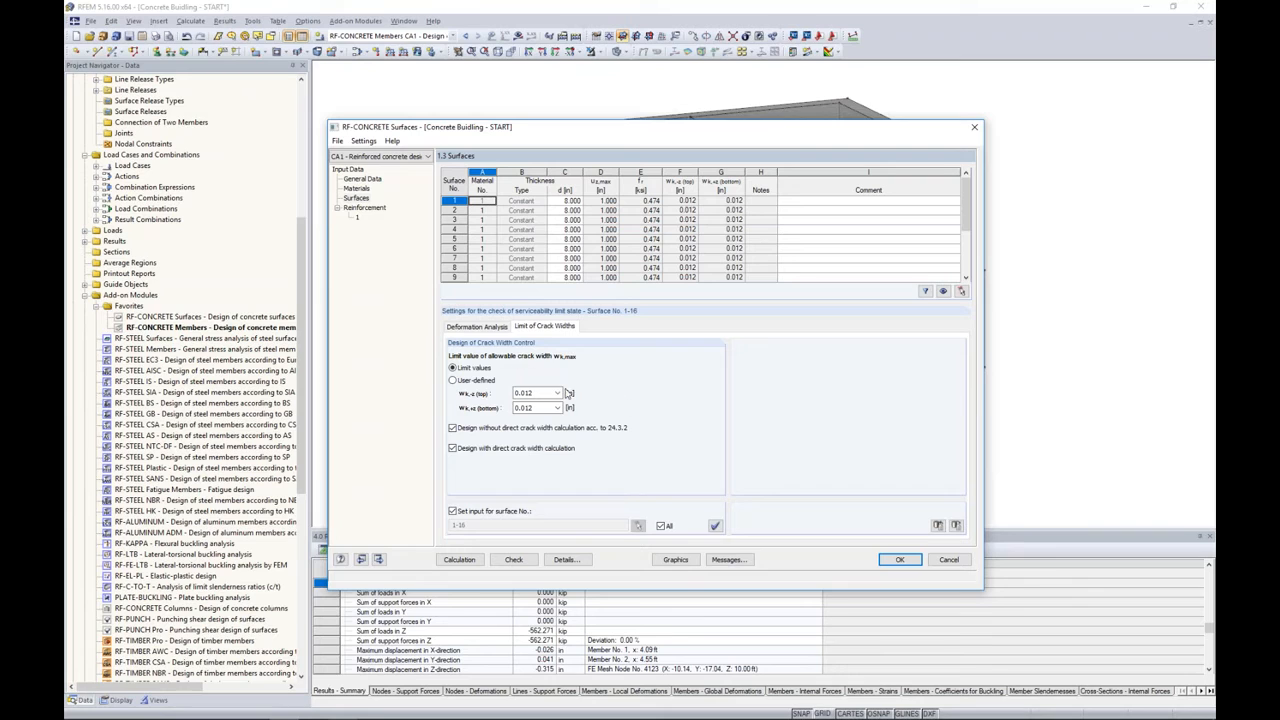
{"action": "left_click", "coordinate": [558, 393]}
{"action": "left_click", "coordinate": [555, 454]}
{"action": "left_click", "coordinate": [558, 408]}
{"action": "left_click", "coordinate": [551, 469]}
Name the reinforcement group Walls and clear its assignment to all surfaces.
{"action": "left_click", "coordinate": [382, 210]}
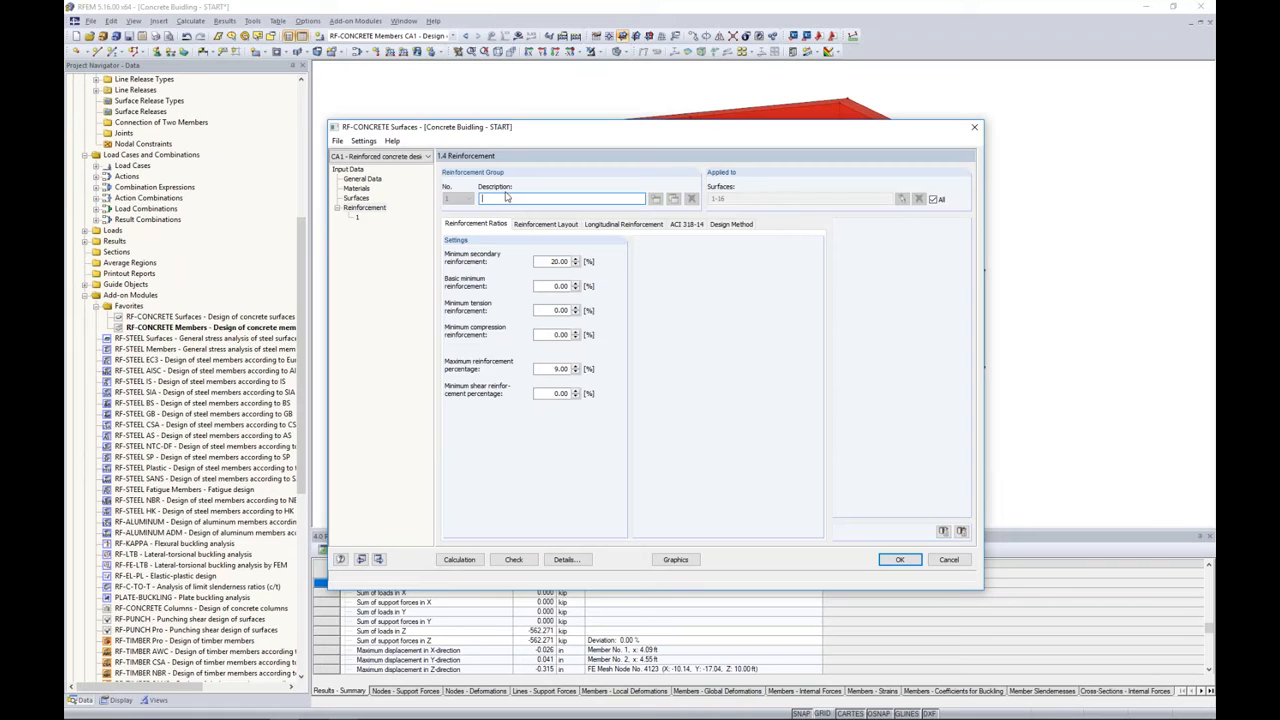
{"action": "type", "text": "Walls"}
{"action": "left_click", "coordinate": [933, 199]}
{"action": "left_click", "coordinate": [919, 199]}
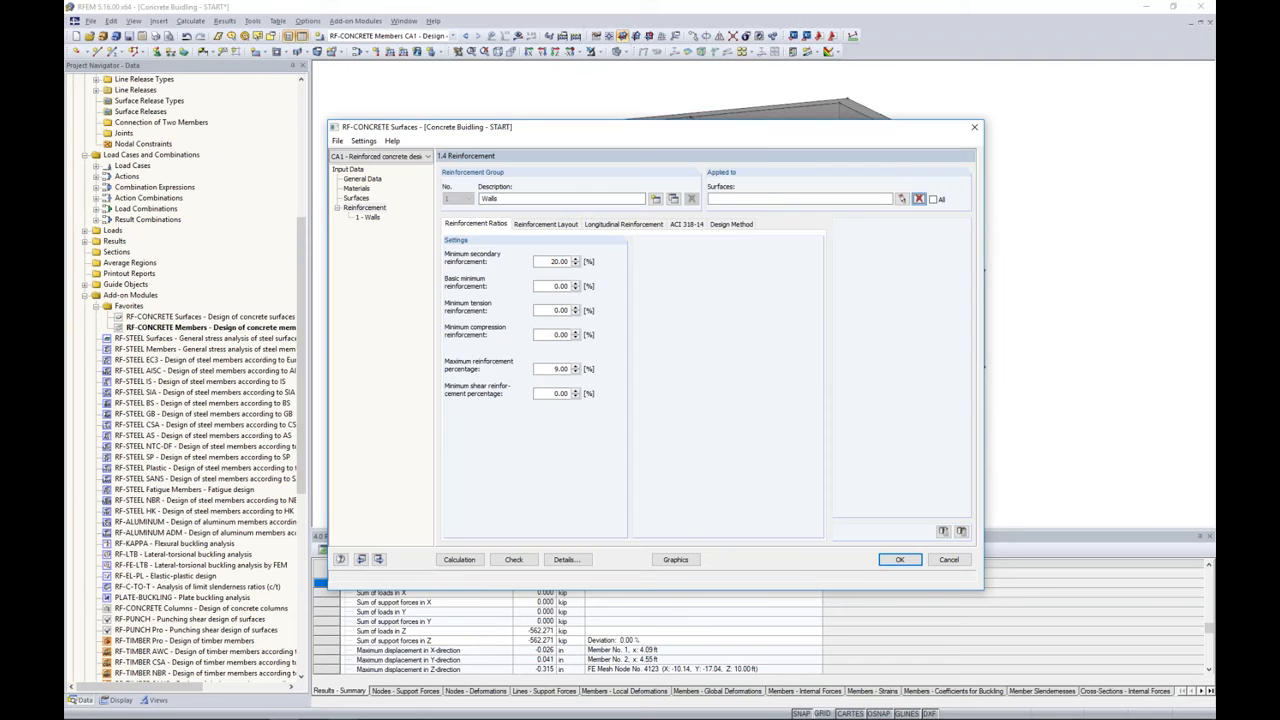
Assign the Walls reinforcement group to the two adjoining lower-storey walls, surfaces 14 and 15, by picking them in the model.
{"action": "left_click", "coordinate": [903, 200]}
{"action": "middle_click_drag", "start_coordinate": [572, 366], "coordinate": [700, 386], "text": "ctrl"}
{"action": "left_click", "coordinate": [702, 388]}
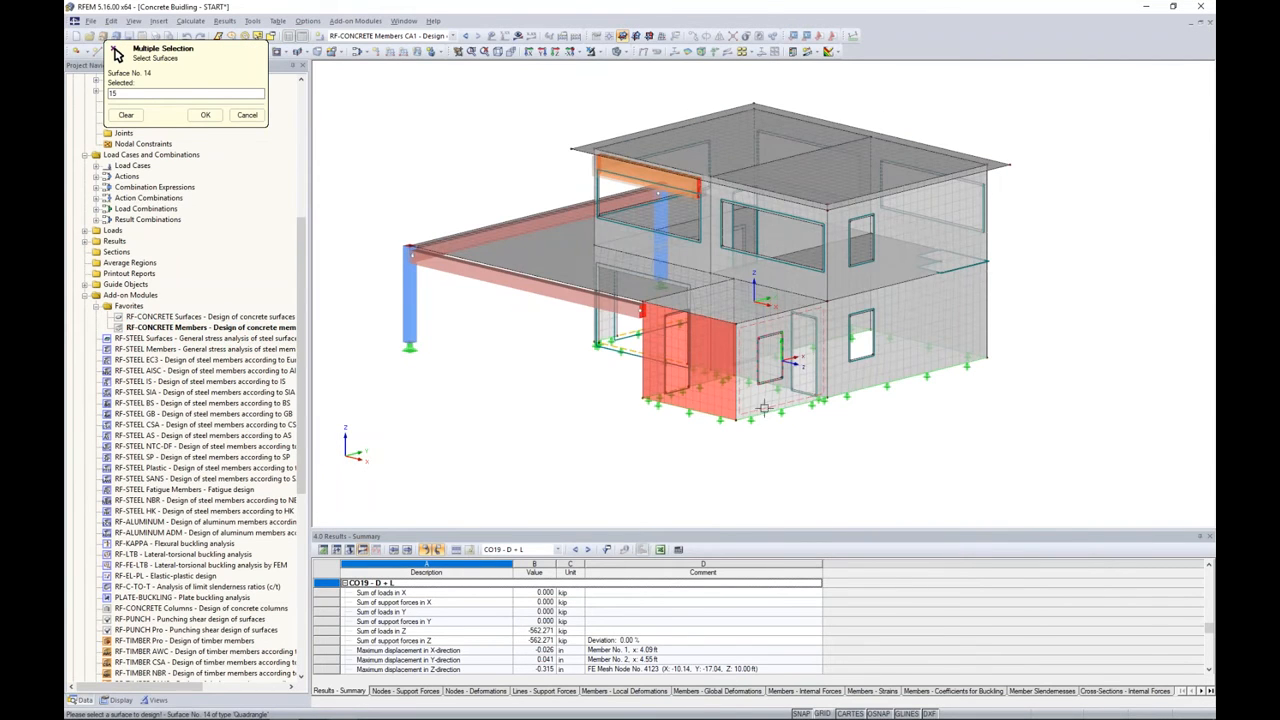
{"action": "left_click", "coordinate": [763, 406]}
{"action": "middle_click_drag", "start_coordinate": [674, 437], "coordinate": [1042, 430], "text": "ctrl"}
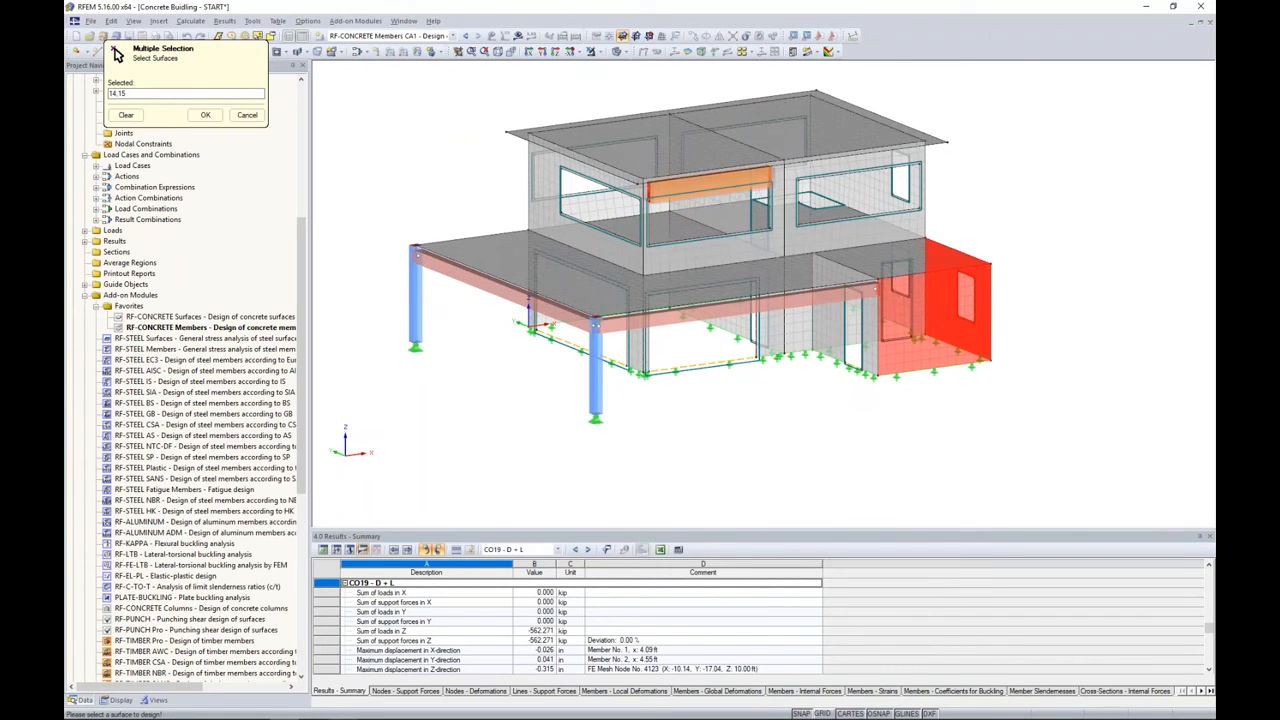
{"action": "left_click", "coordinate": [201, 115]}
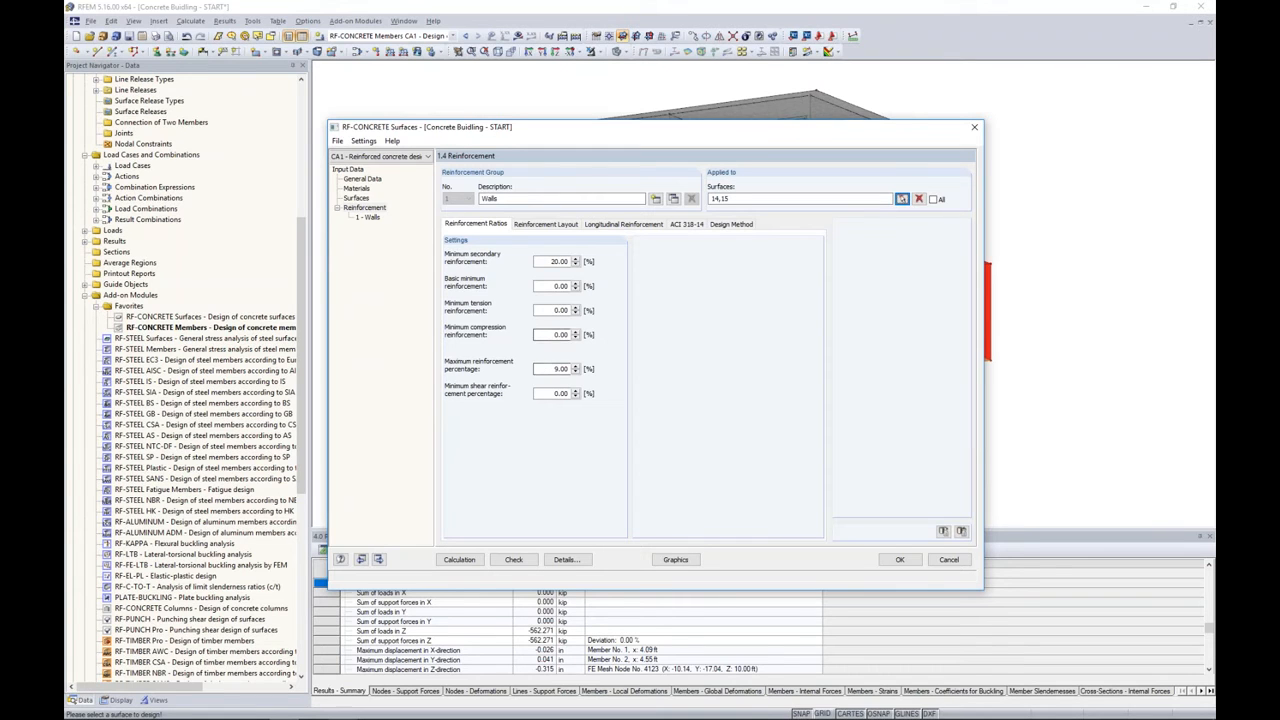
Refer the concrete cover to the edge and set 1.5 in for basic and additional reinforcement, top and bottom.
{"action": "left_click", "coordinate": [537, 225]}
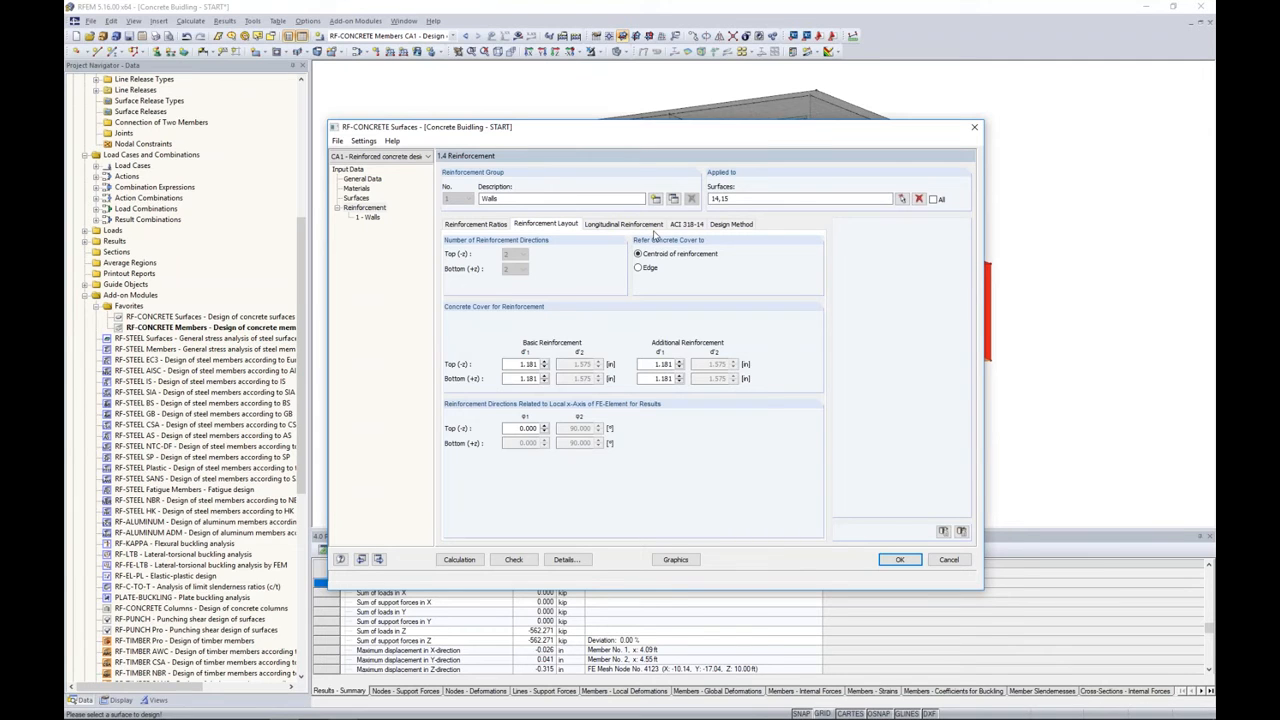
{"action": "left_click", "coordinate": [639, 268]}
{"action": "left_click", "coordinate": [511, 366]}
{"action": "left_click_drag", "start_coordinate": [511, 366], "coordinate": [584, 362]}
{"action": "type", "text": "1.5"}
{"action": "key", "text": "Tab"}
{"action": "type", "text": "1.5"}
{"action": "key", "text": "Tab"}
{"action": "type", "text": "1.5"}
{"action": "key", "text": "Tab"}
{"action": "type", "text": "1.5"}
{"action": "key", "text": "Tab"}
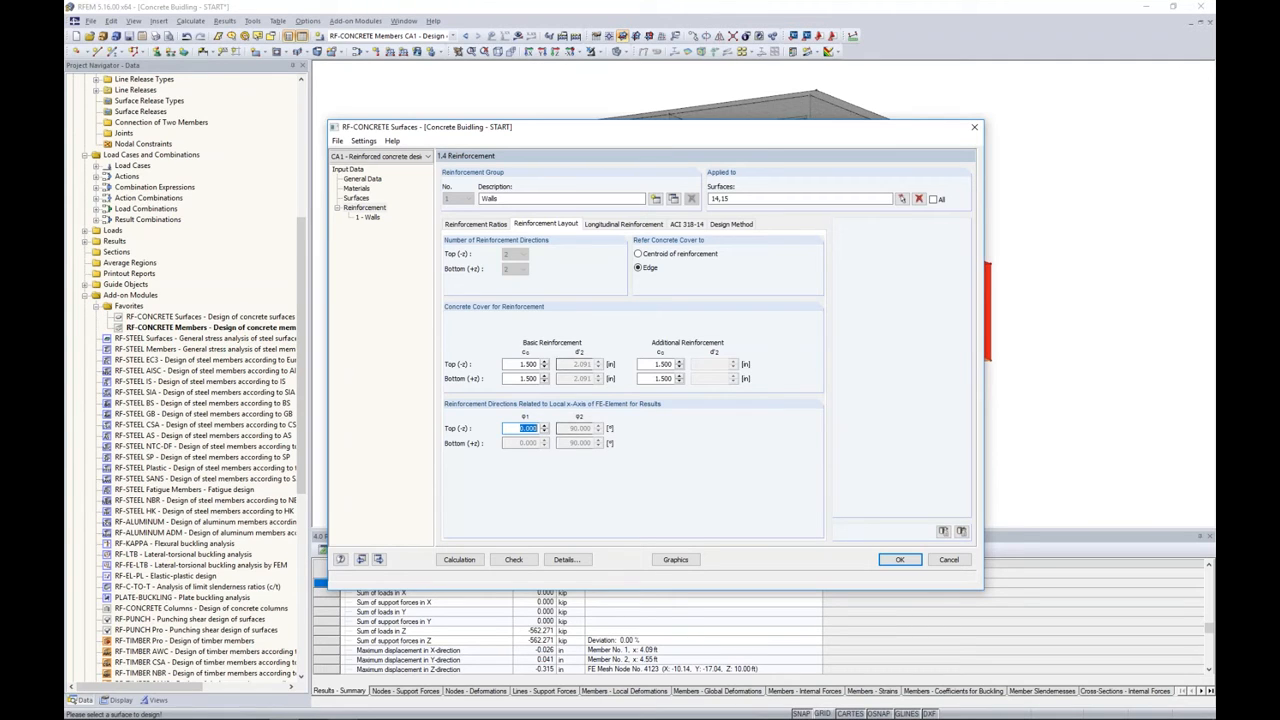
Define the basic reinforcement from 0.625 in bars at 12 in spacing, top and bottom in both directions.
{"action": "left_click", "coordinate": [608, 227]}
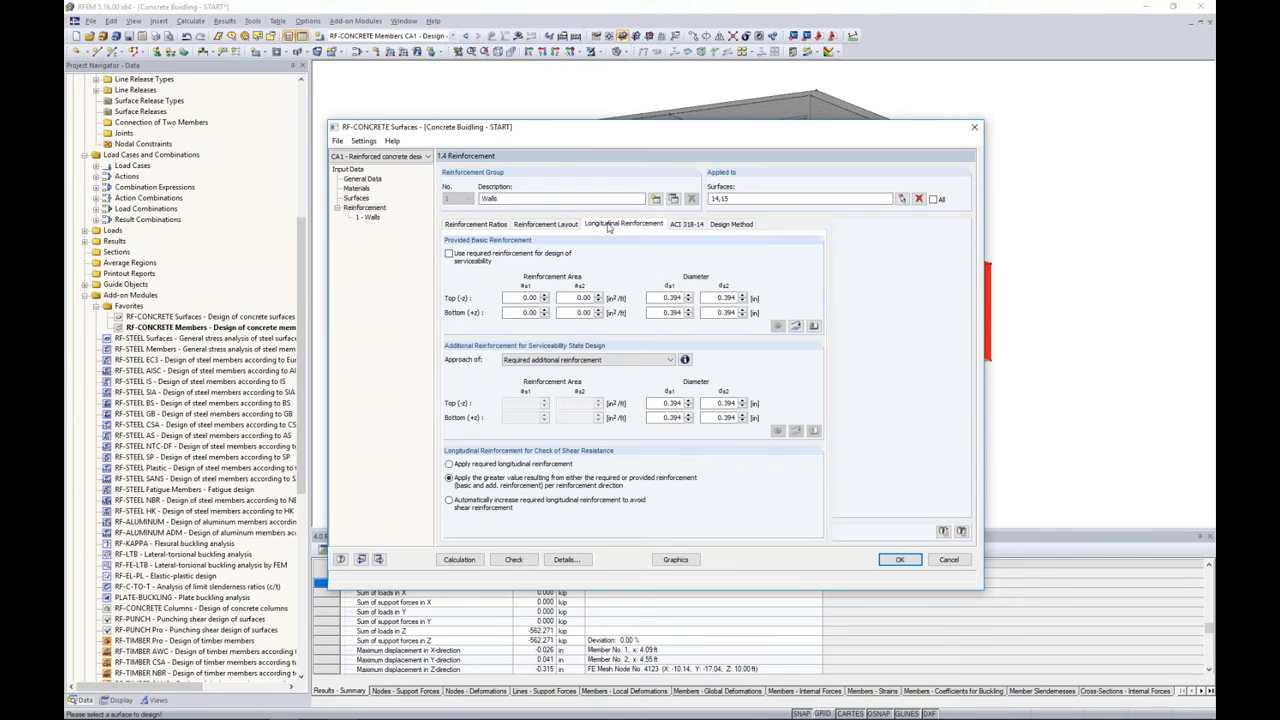
{"action": "left_click_drag", "start_coordinate": [717, 132], "coordinate": [563, 127]}
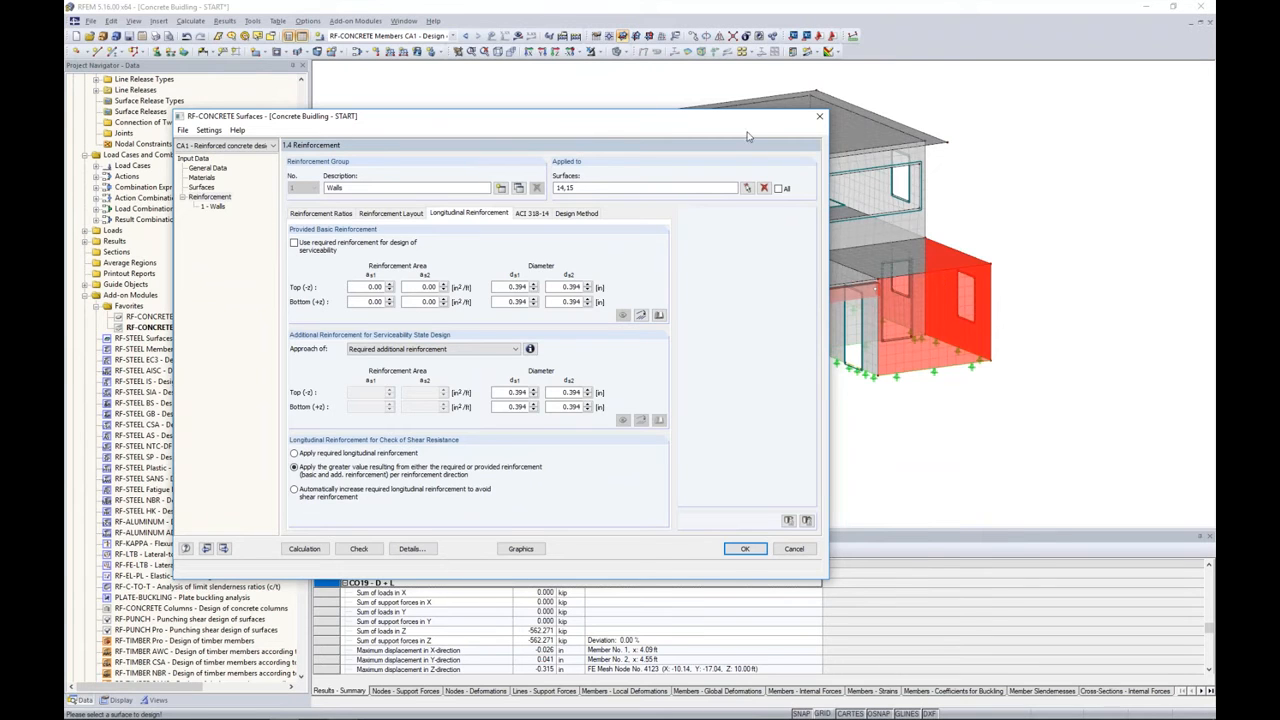
{"action": "left_click_drag", "start_coordinate": [748, 124], "coordinate": [882, 128]}
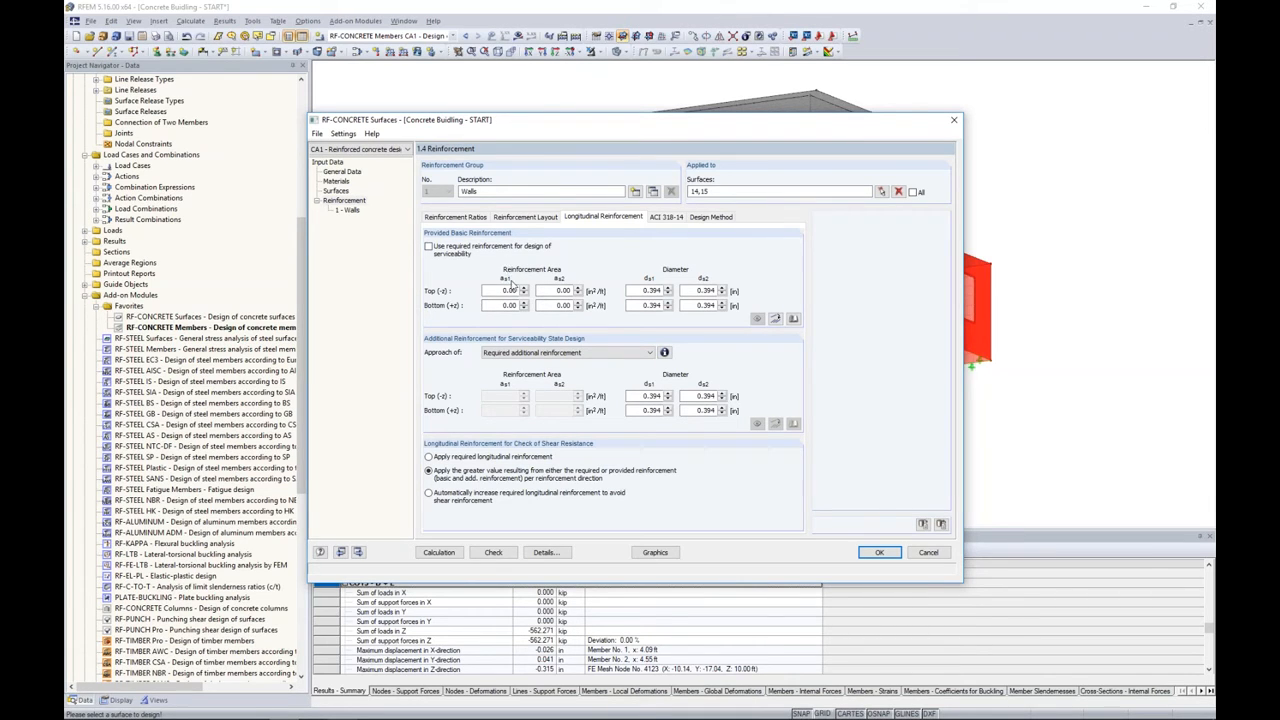
{"action": "left_click_drag", "start_coordinate": [498, 290], "coordinate": [570, 305]}
{"action": "left_click", "coordinate": [776, 320]}
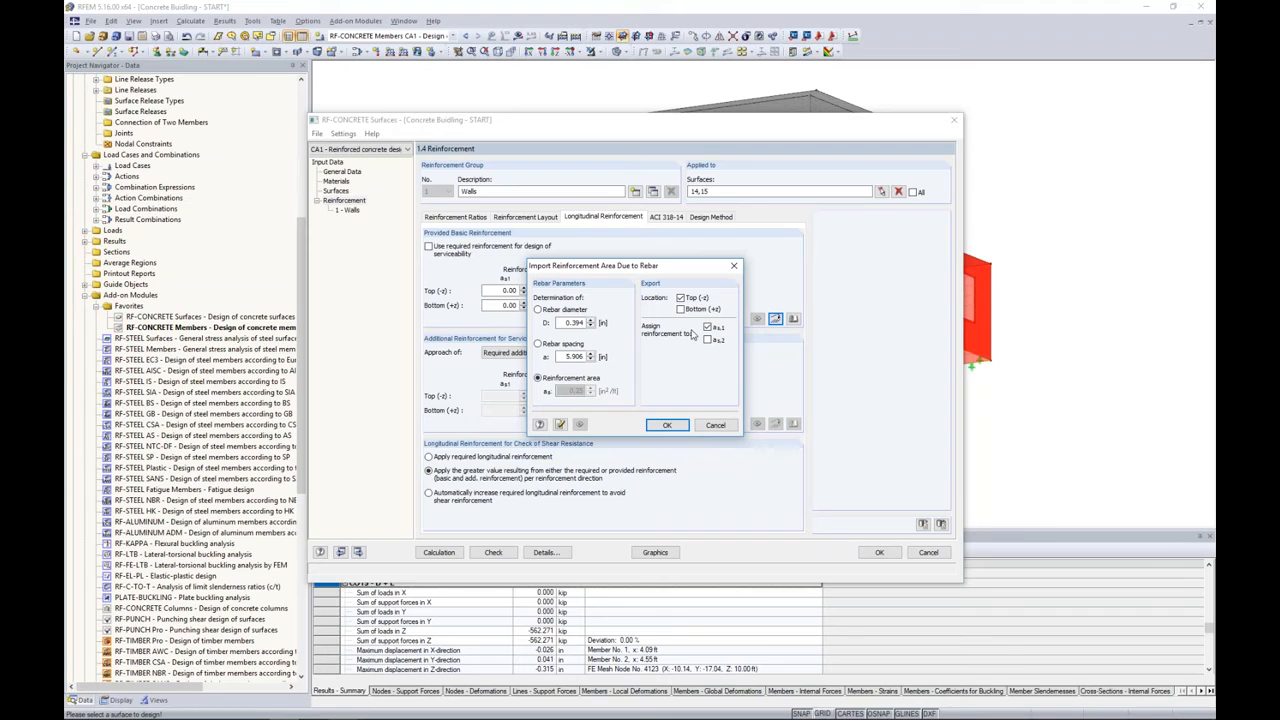
{"action": "left_click", "coordinate": [681, 311]}
{"action": "left_click", "coordinate": [708, 340]}
{"action": "double_click", "coordinate": [562, 323]}
{"action": "type", "text": "0.625"}
{"action": "double_click", "coordinate": [575, 356]}
{"action": "type", "text": "12.0"}
{"action": "left_click", "coordinate": [667, 425]}
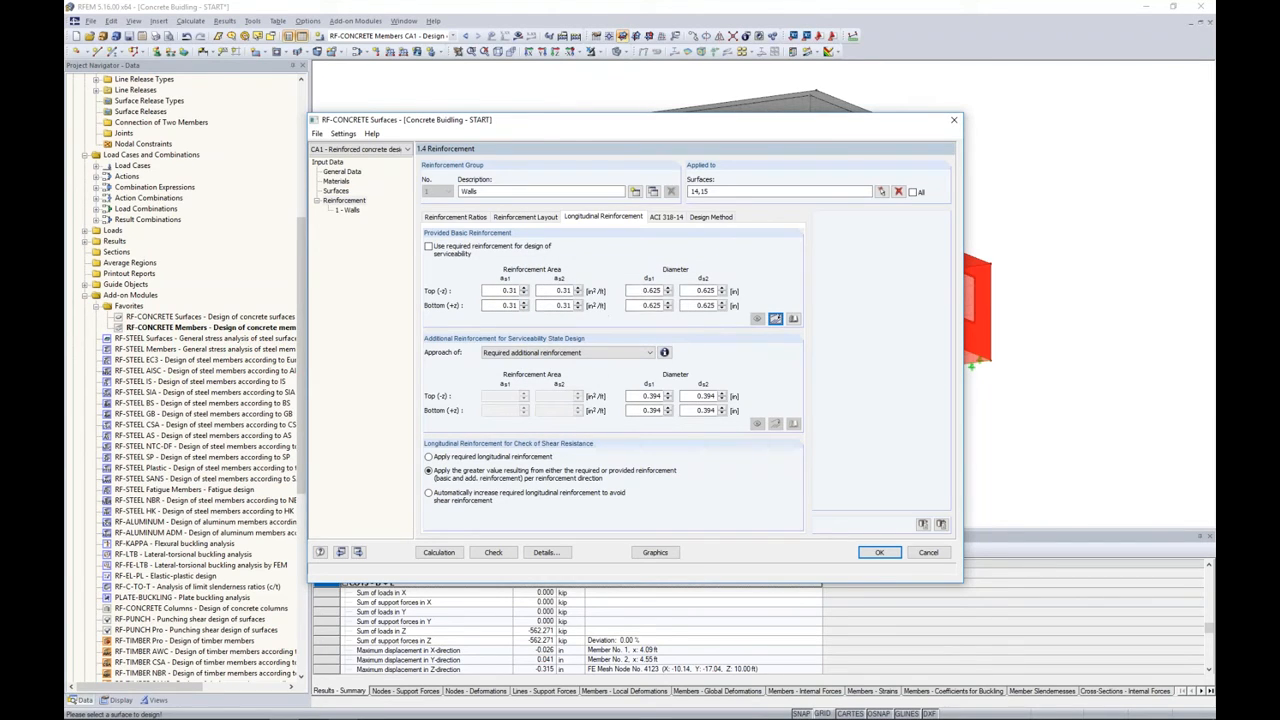
Keep Required additional reinforcement as the approach for the serviceability design.
{"action": "left_click", "coordinate": [775, 318]}
{"action": "left_click", "coordinate": [523, 356]}
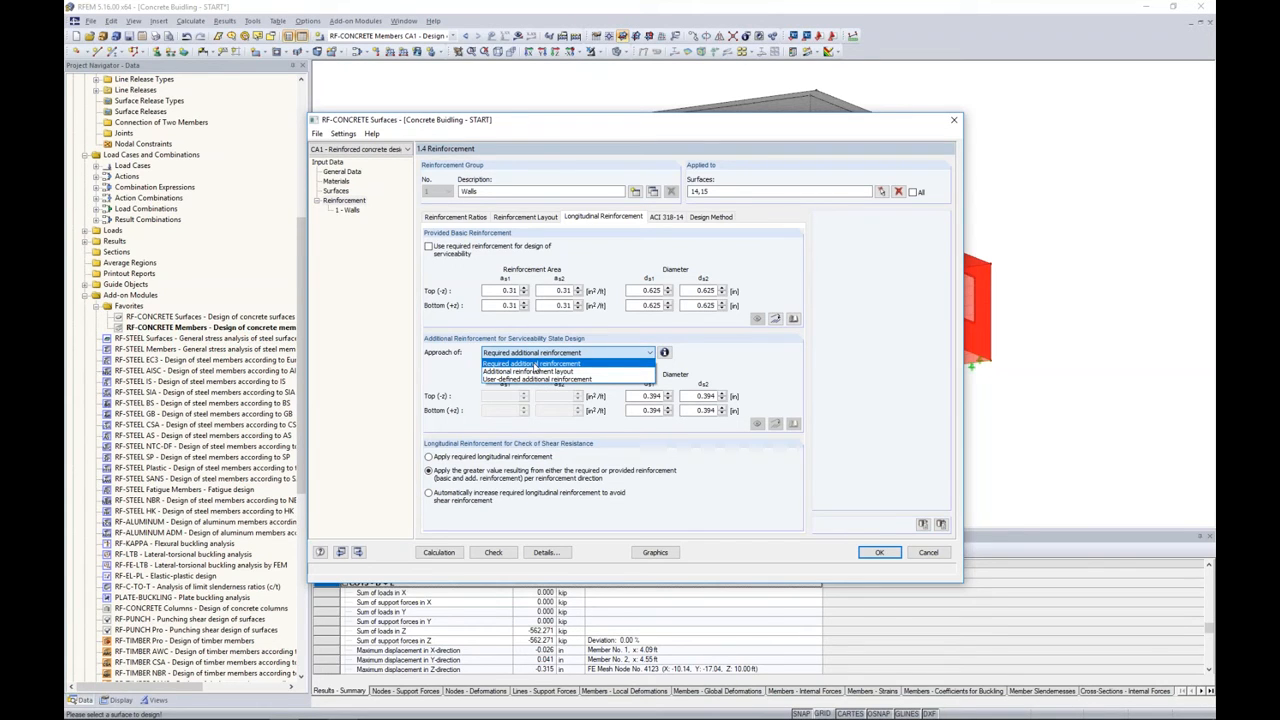
{"action": "left_click", "coordinate": [535, 366]}
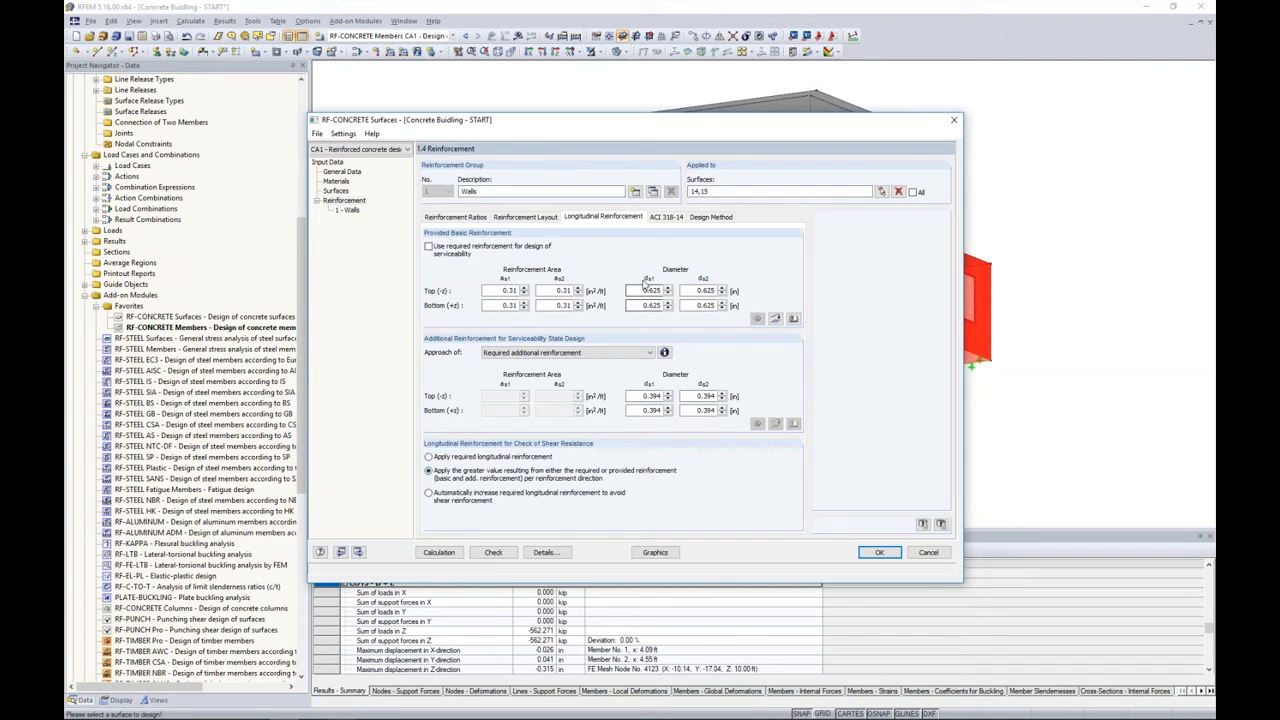
Apply the Chapter 11 minimum longitudinal reinforcement for walls instead of plates, keep optimized design internal forces, and save the module input.
{"action": "left_click", "coordinate": [664, 218]}
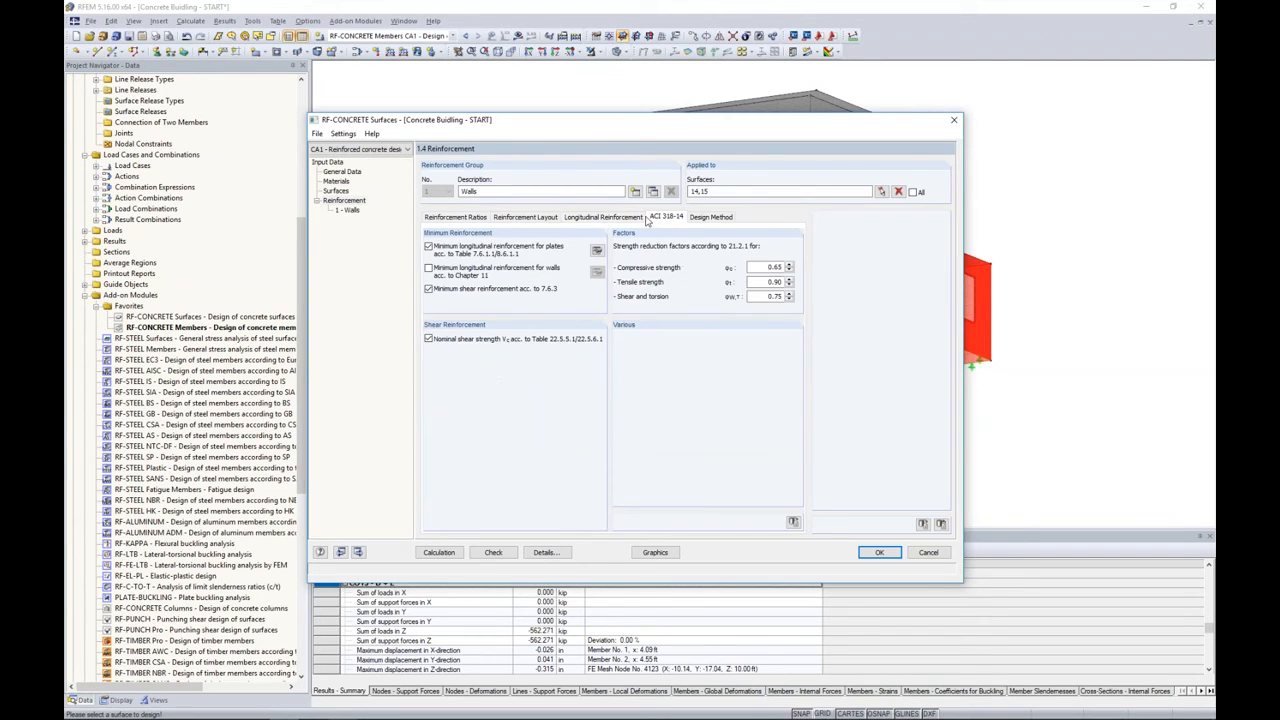
{"action": "left_click", "coordinate": [428, 268]}
{"action": "left_click", "coordinate": [428, 246]}
{"action": "left_click", "coordinate": [769, 282]}
{"action": "left_click", "coordinate": [764, 296]}
{"action": "left_click", "coordinate": [714, 217]}
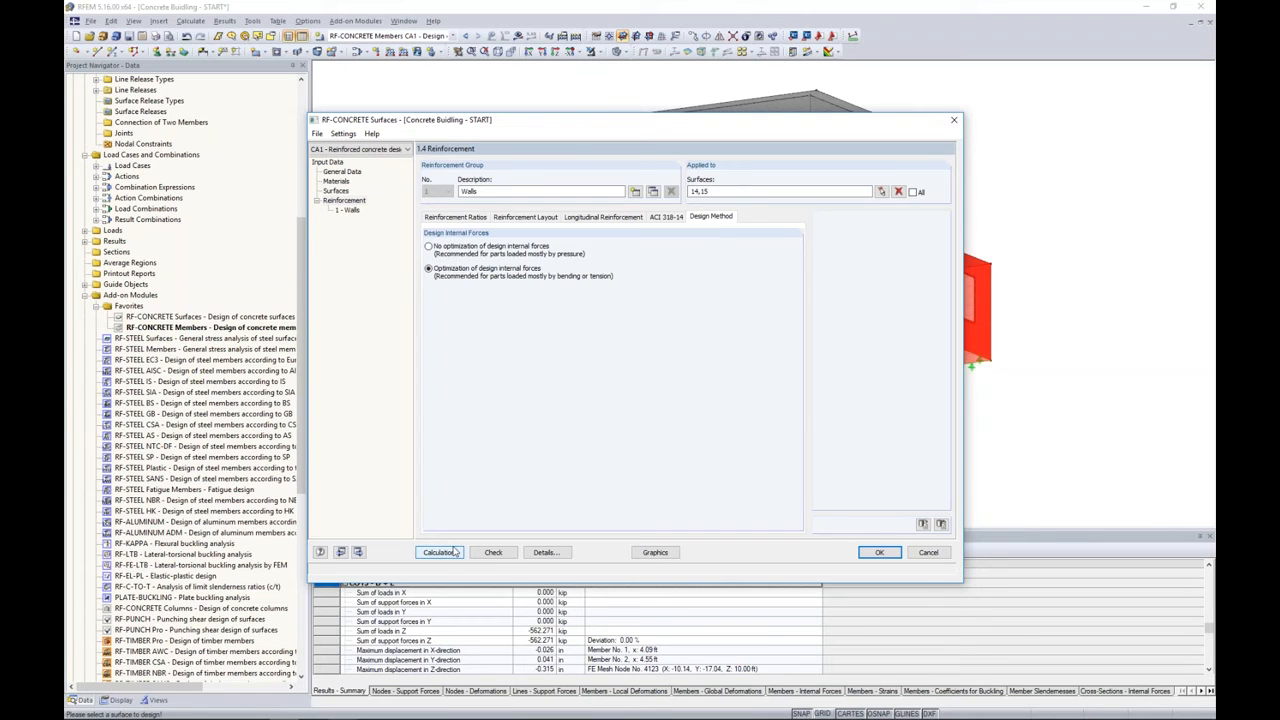
{"action": "left_click", "coordinate": [880, 552]}
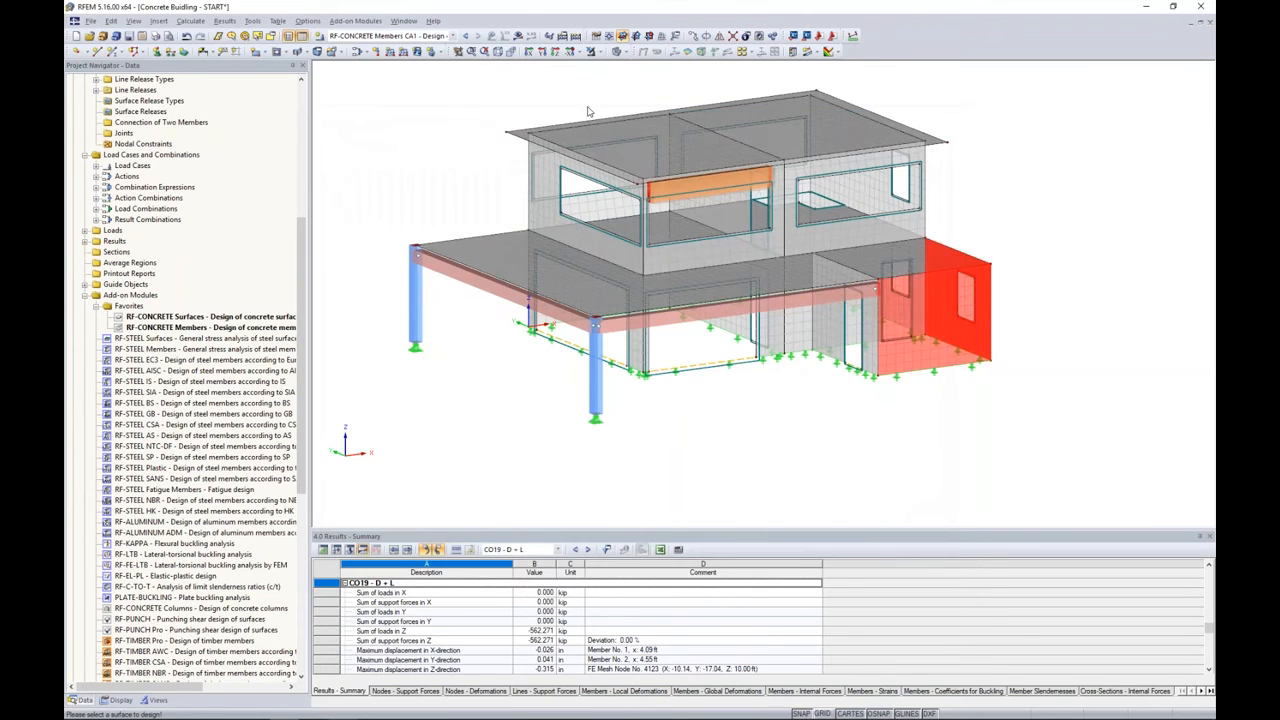
Switch to the WALLS model and examine the RF-CONCRETE Surfaces required reinforcement in total and by surface.
{"action": "left_click", "coordinate": [404, 20]}
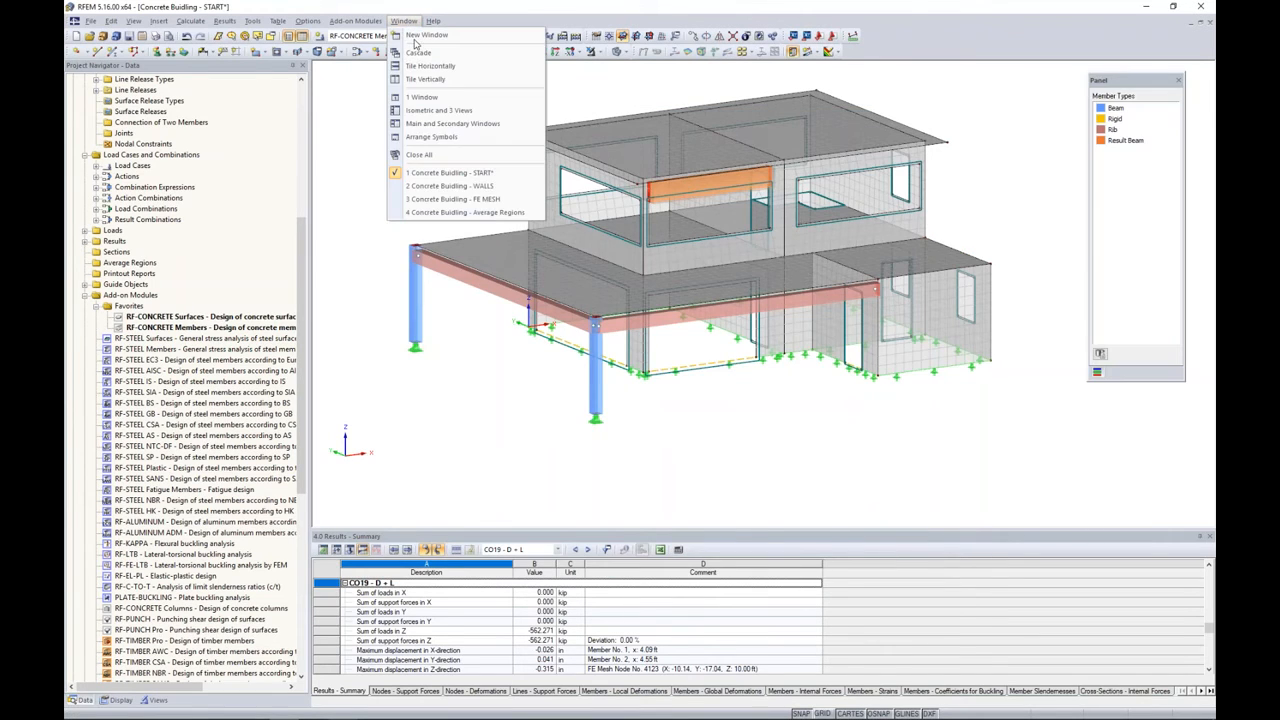
{"action": "left_click", "coordinate": [447, 186]}
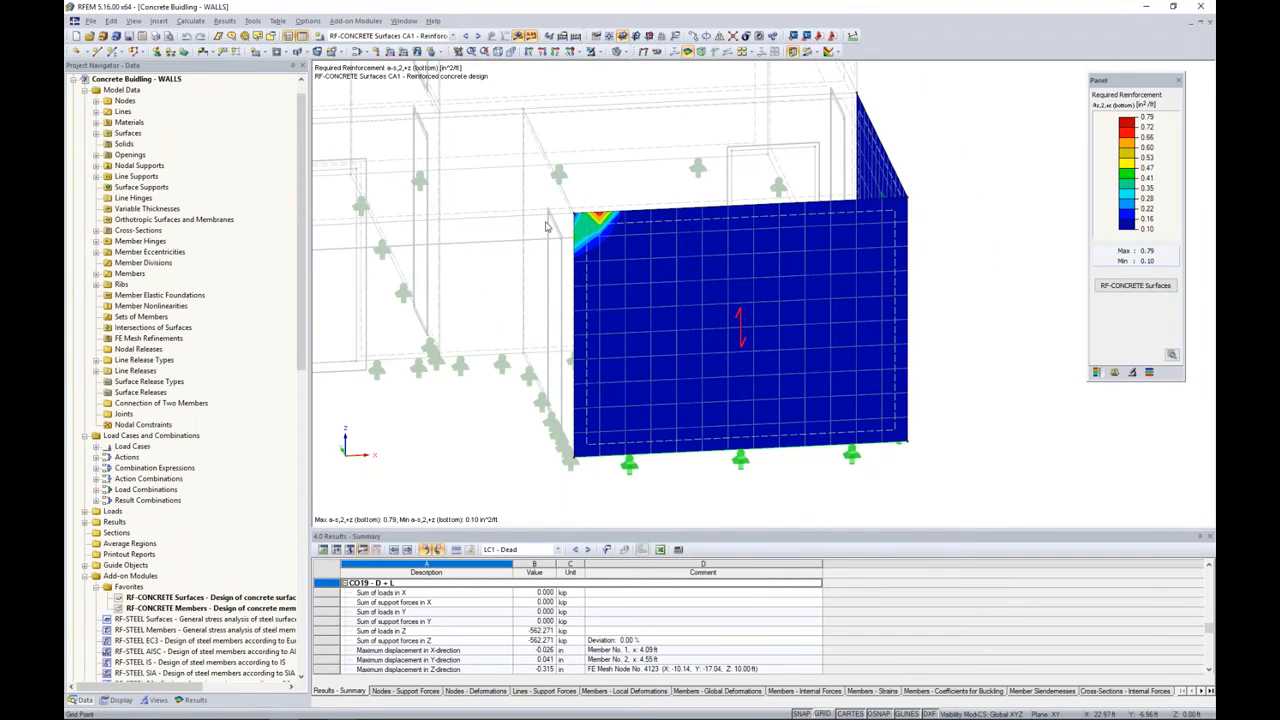
{"action": "left_click", "coordinate": [1108, 287]}
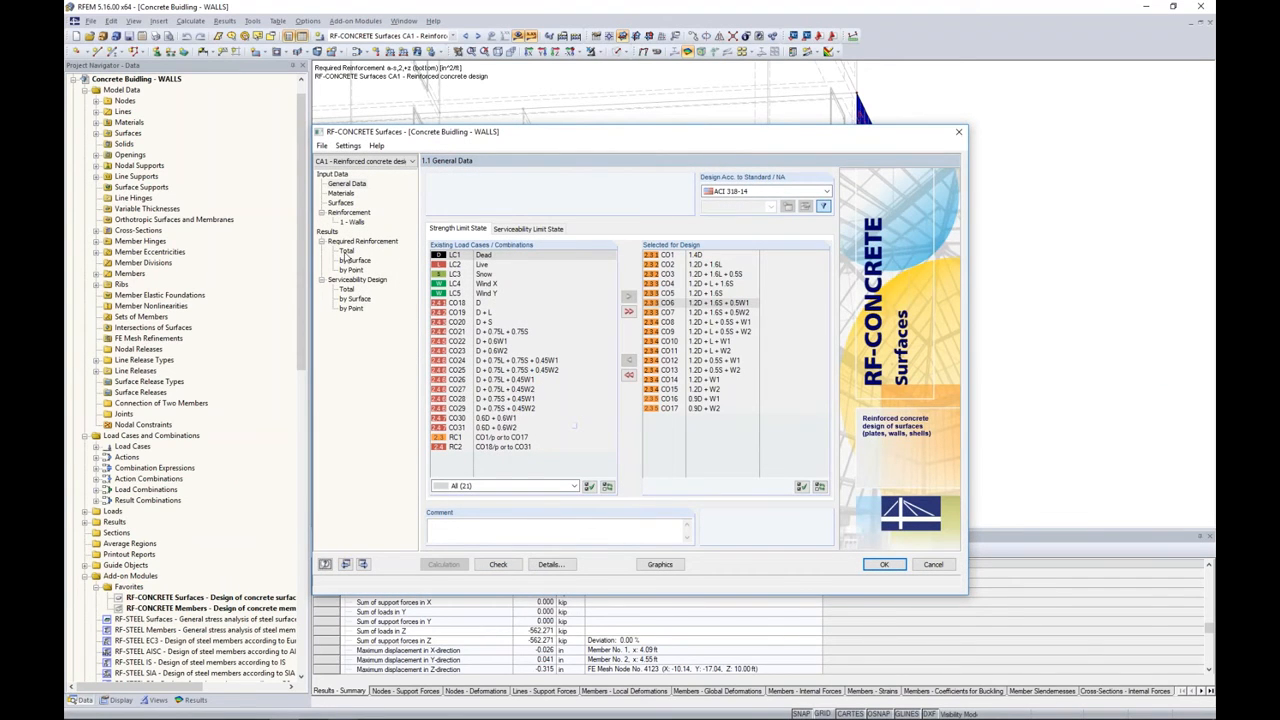
{"action": "left_click", "coordinate": [345, 251]}
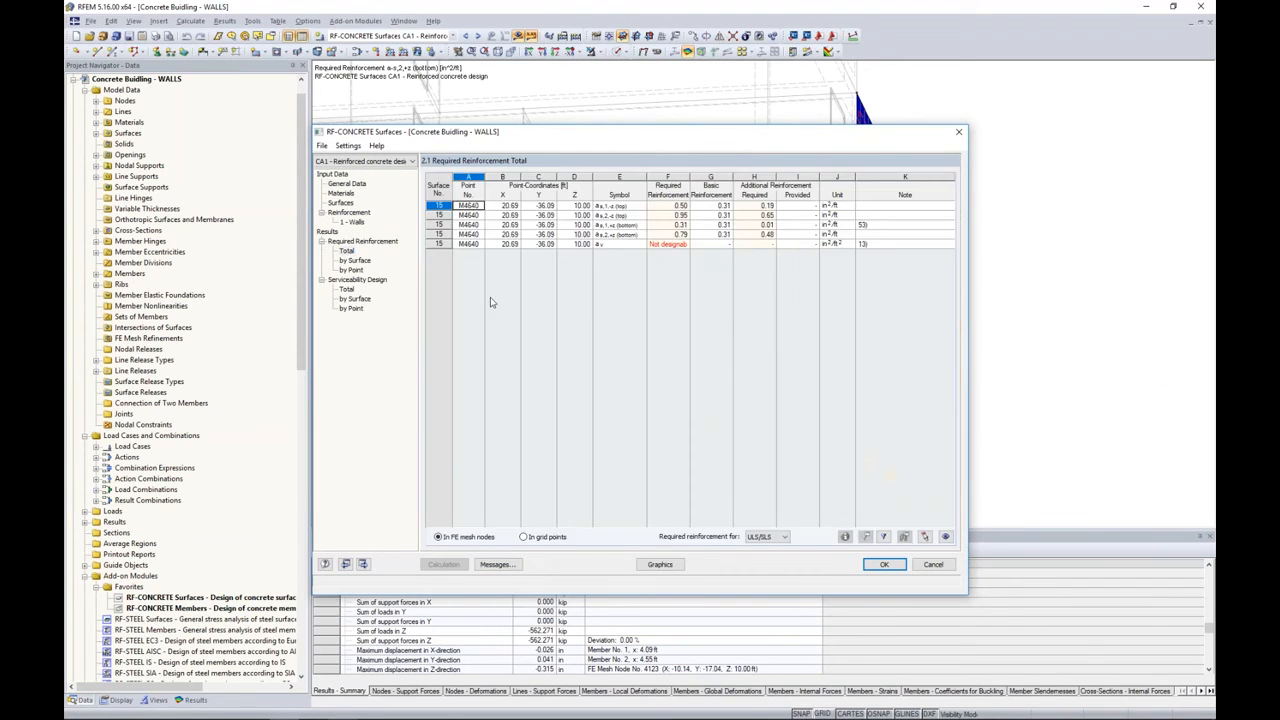
{"action": "left_click", "coordinate": [360, 261]}
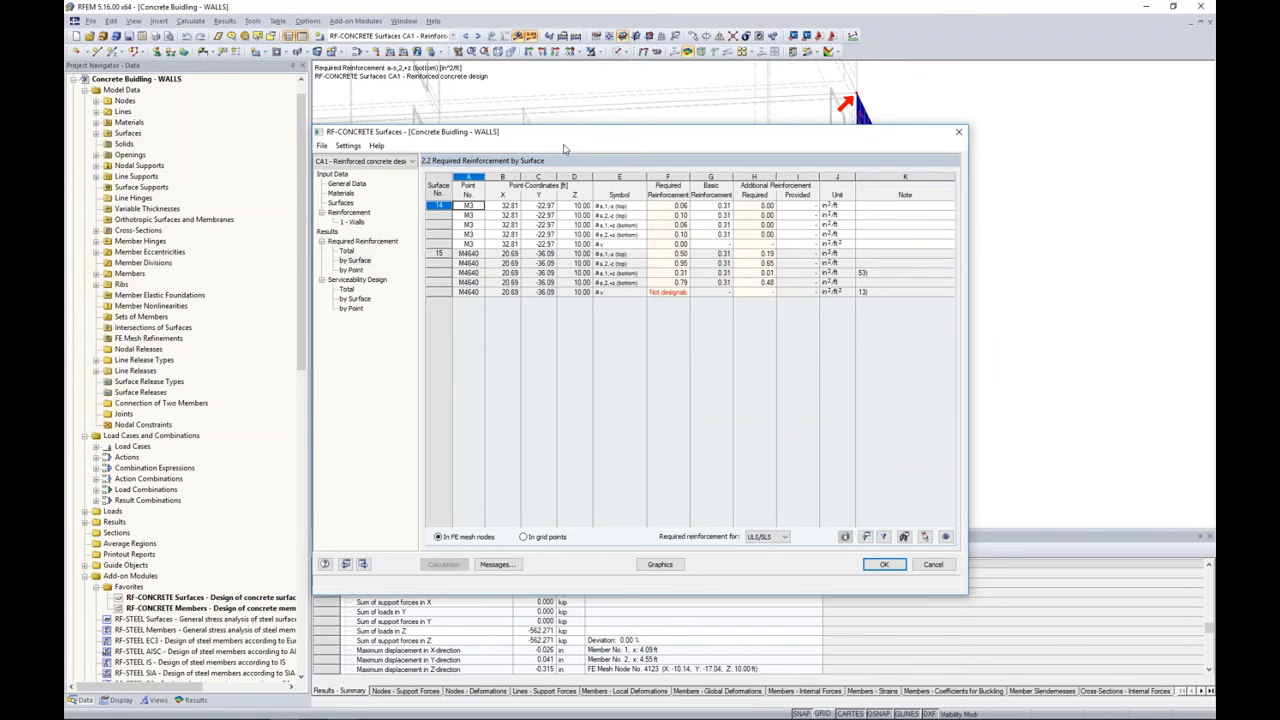
Examine the required reinforcement by surface for surfaces 14 and 15, including the shear reinforcement note, against the wall contour in the model.
{"action": "left_click_drag", "start_coordinate": [509, 131], "coordinate": [515, 176]}
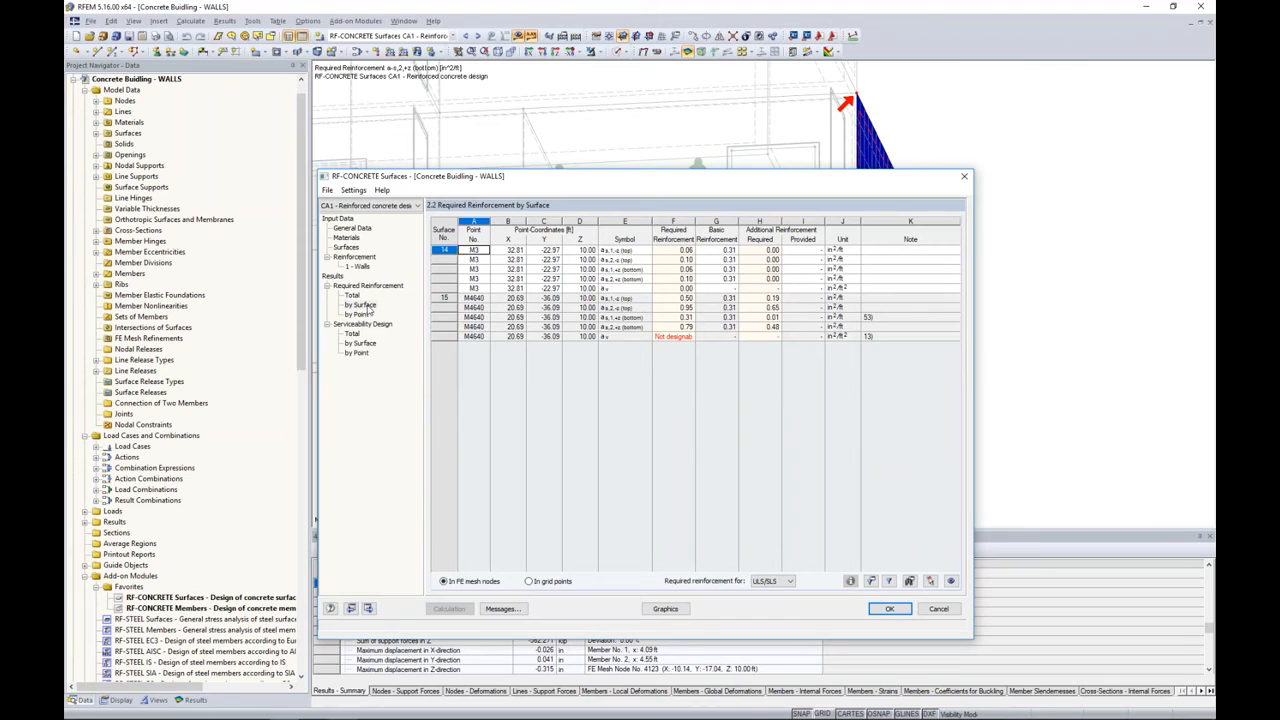
{"action": "left_click_drag", "start_coordinate": [555, 179], "coordinate": [556, 366]}
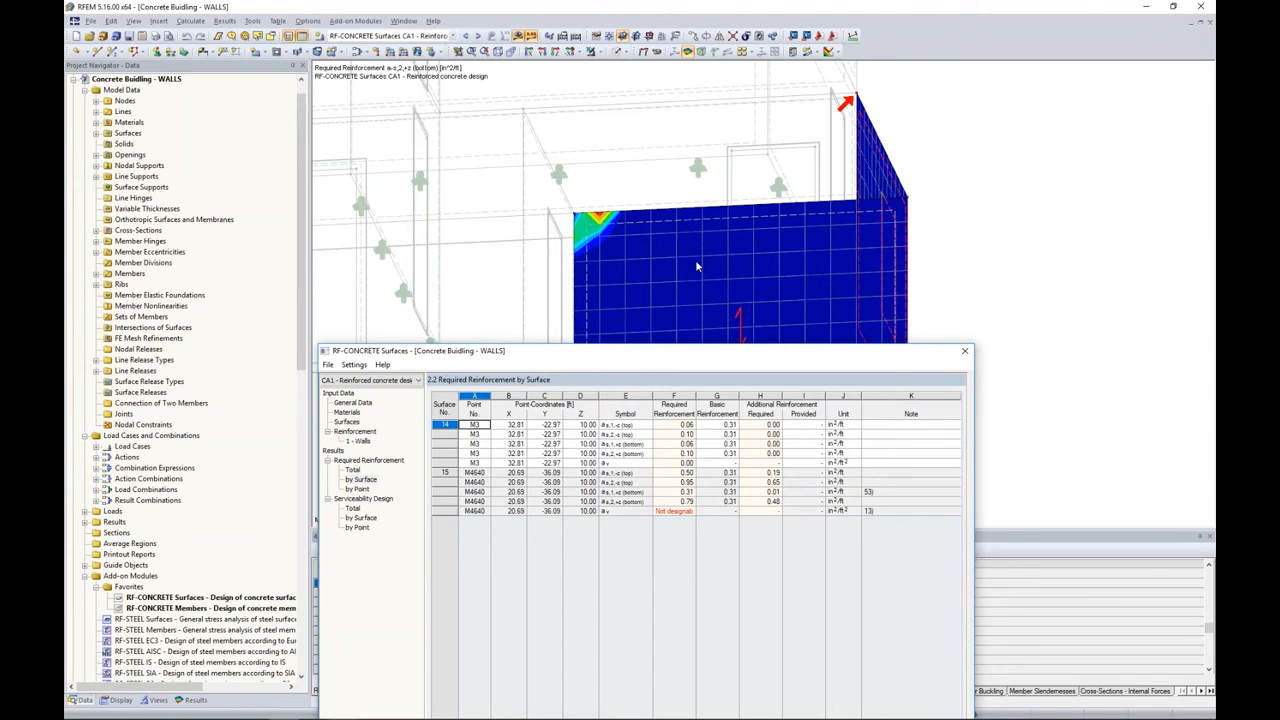
{"action": "left_click_drag", "start_coordinate": [697, 358], "coordinate": [713, 176]}
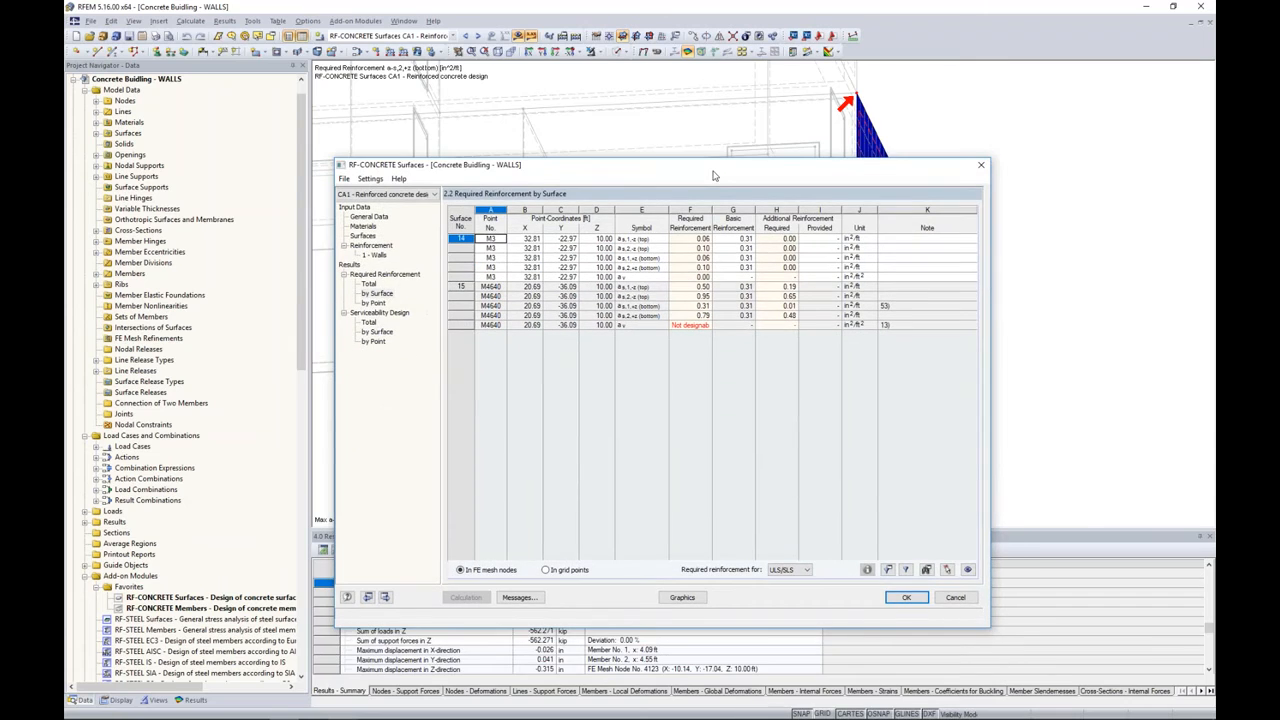
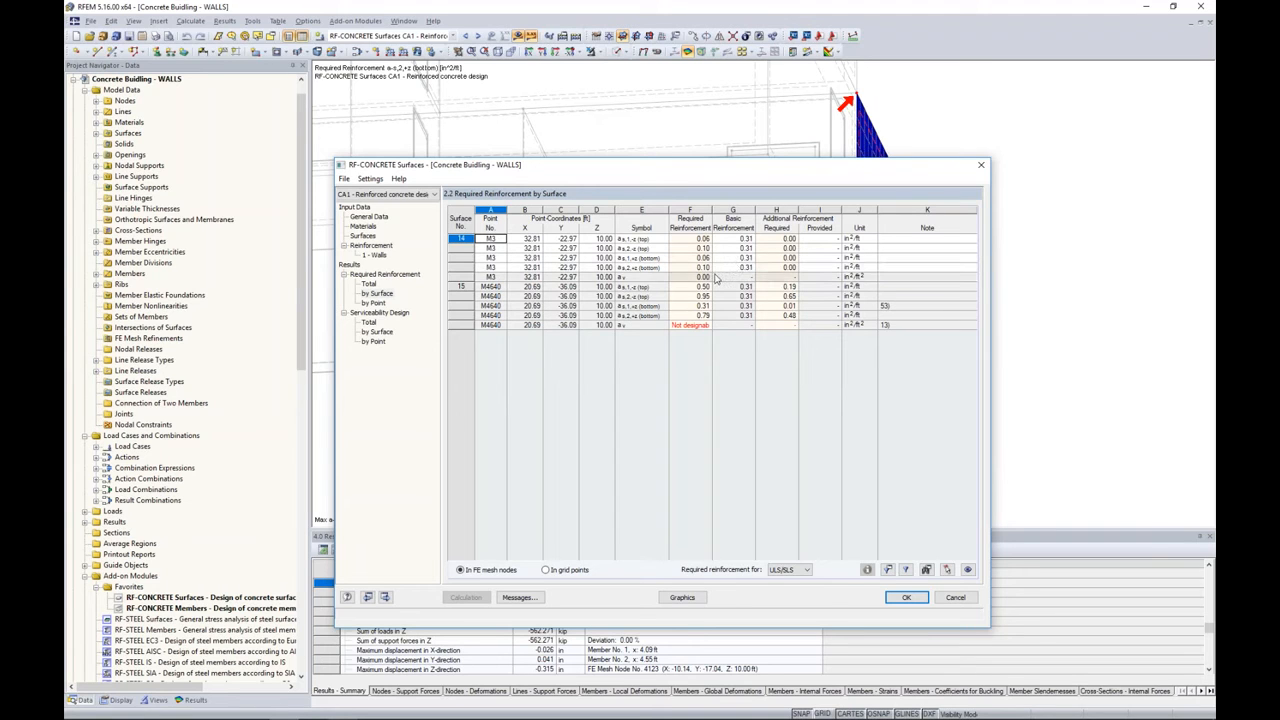
{"action": "left_click", "coordinate": [596, 286]}
{"action": "left_click_drag", "start_coordinate": [663, 168], "coordinate": [697, 146]}
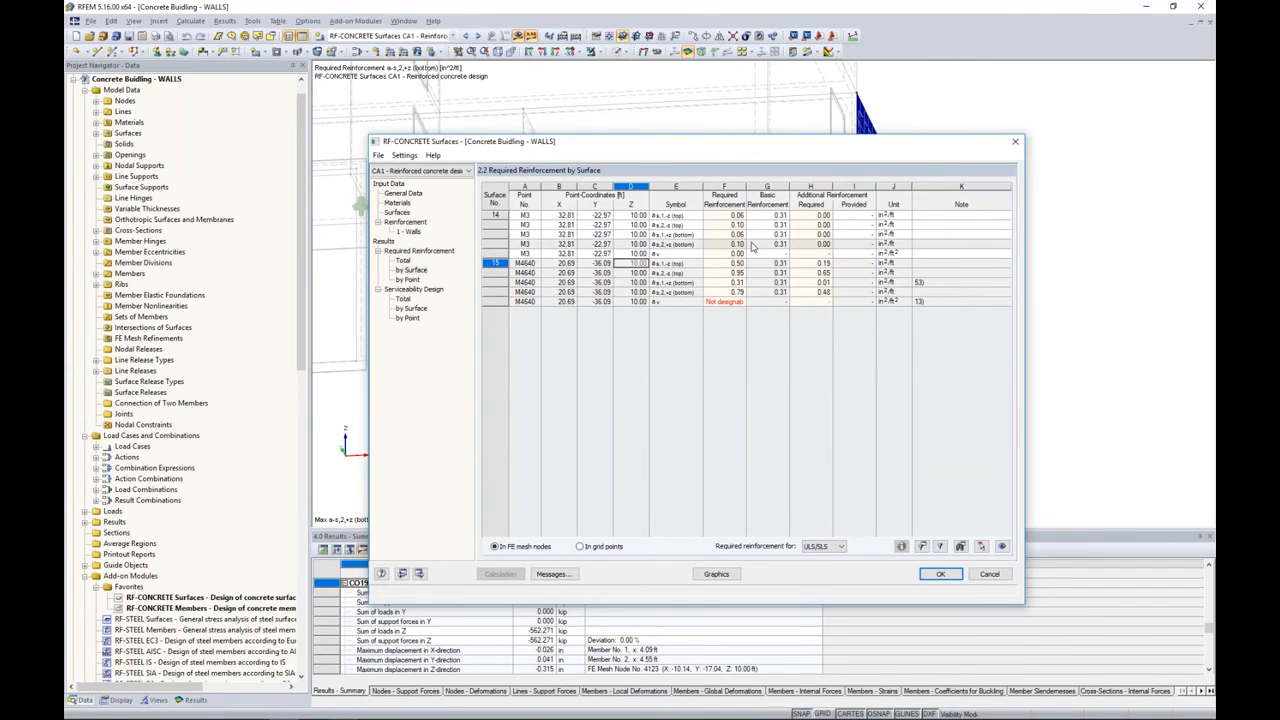
{"action": "left_click", "coordinate": [731, 274]}
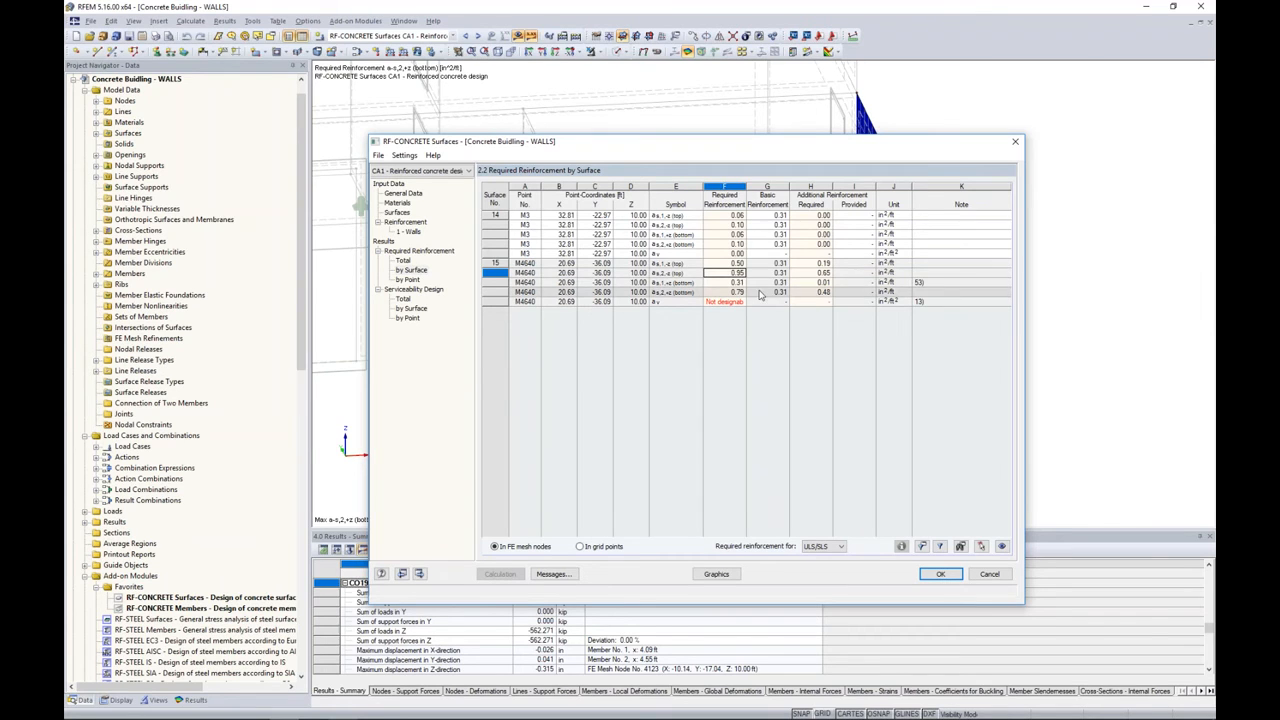
{"action": "left_click", "coordinate": [724, 301]}
{"action": "double_click", "coordinate": [746, 199]}
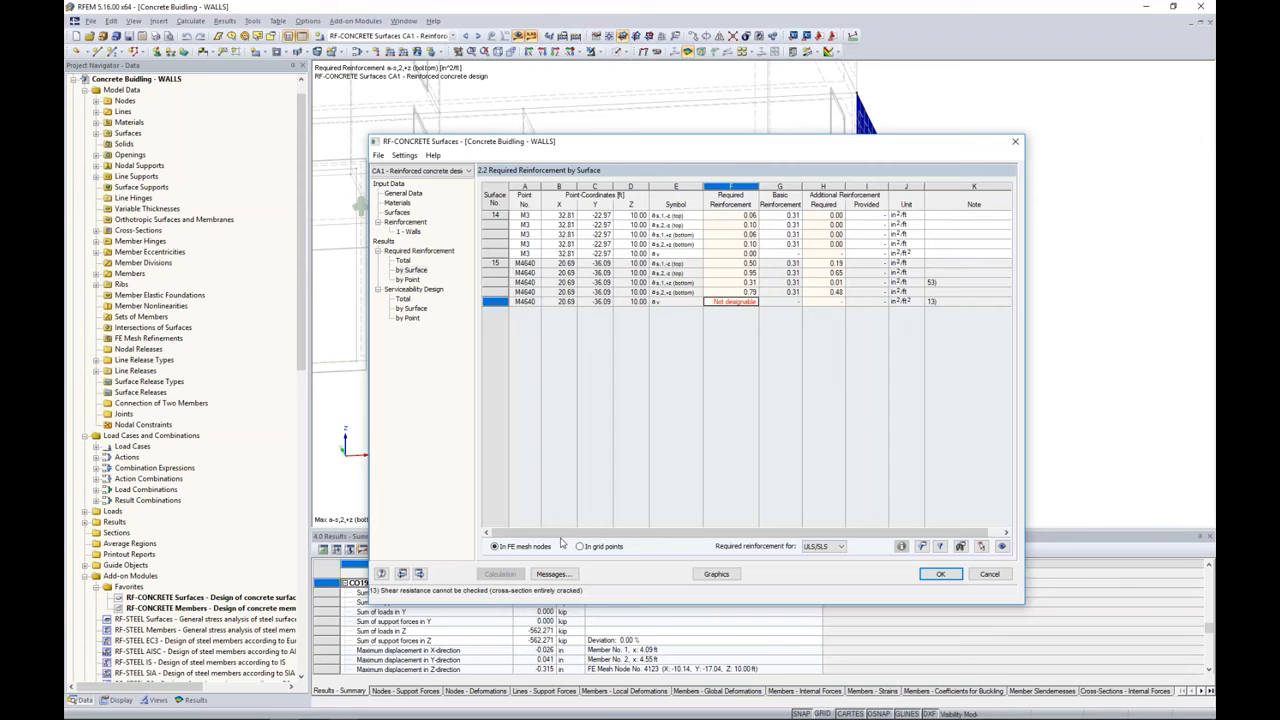
{"action": "left_click_drag", "start_coordinate": [727, 143], "coordinate": [700, 352]}
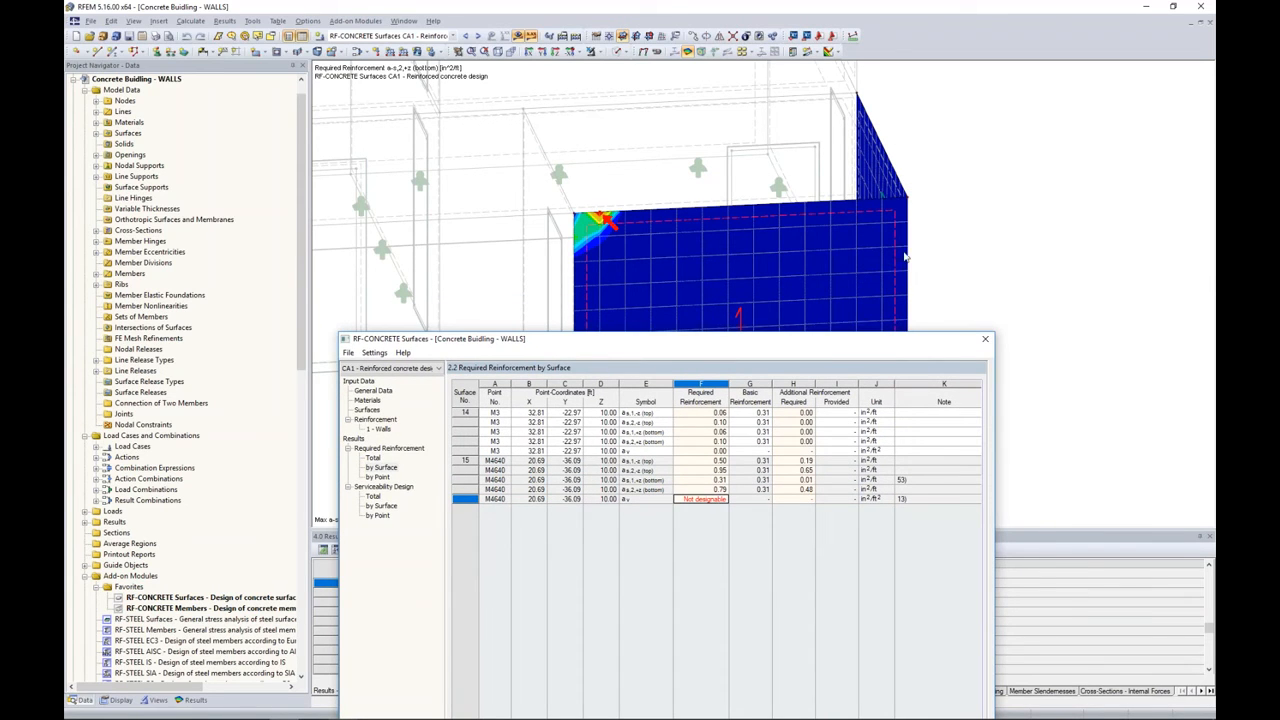
{"action": "left_click_drag", "start_coordinate": [855, 343], "coordinate": [861, 185]}
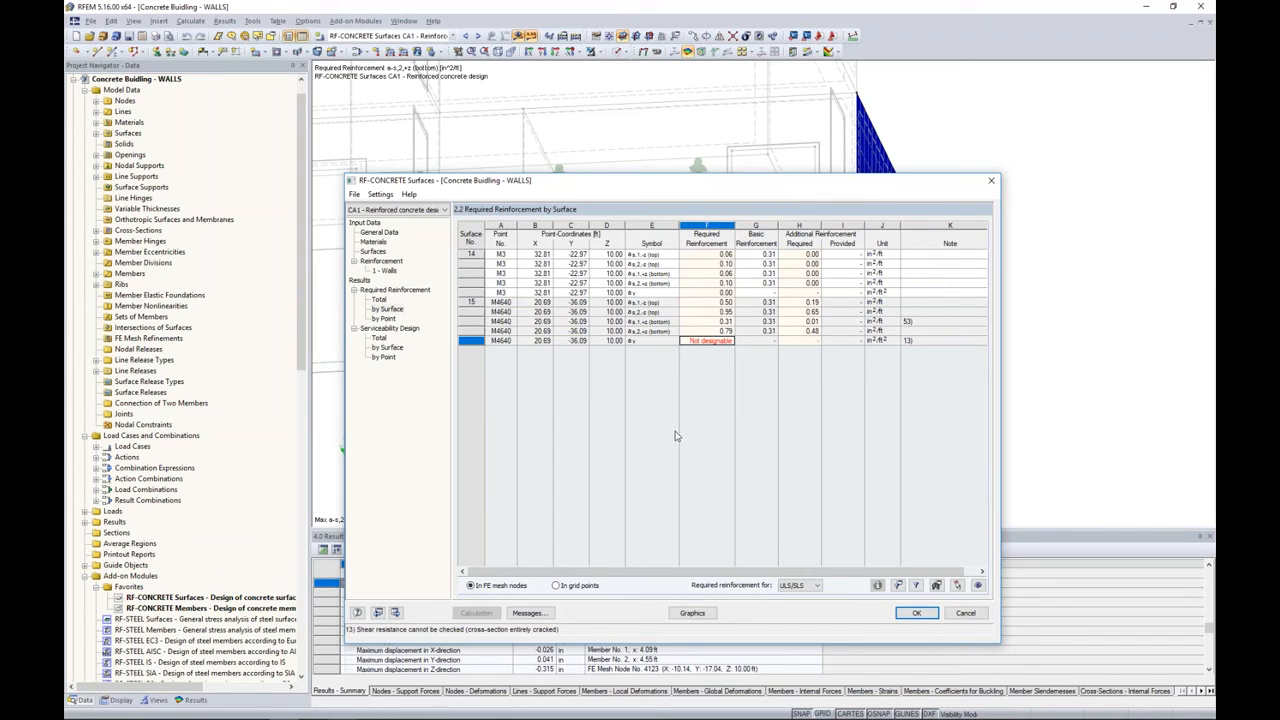
Display the required reinforcement graphically, compare the top and bottom directions, and inspect the peak at the wall's upper corner.
{"action": "left_click", "coordinate": [692, 613]}
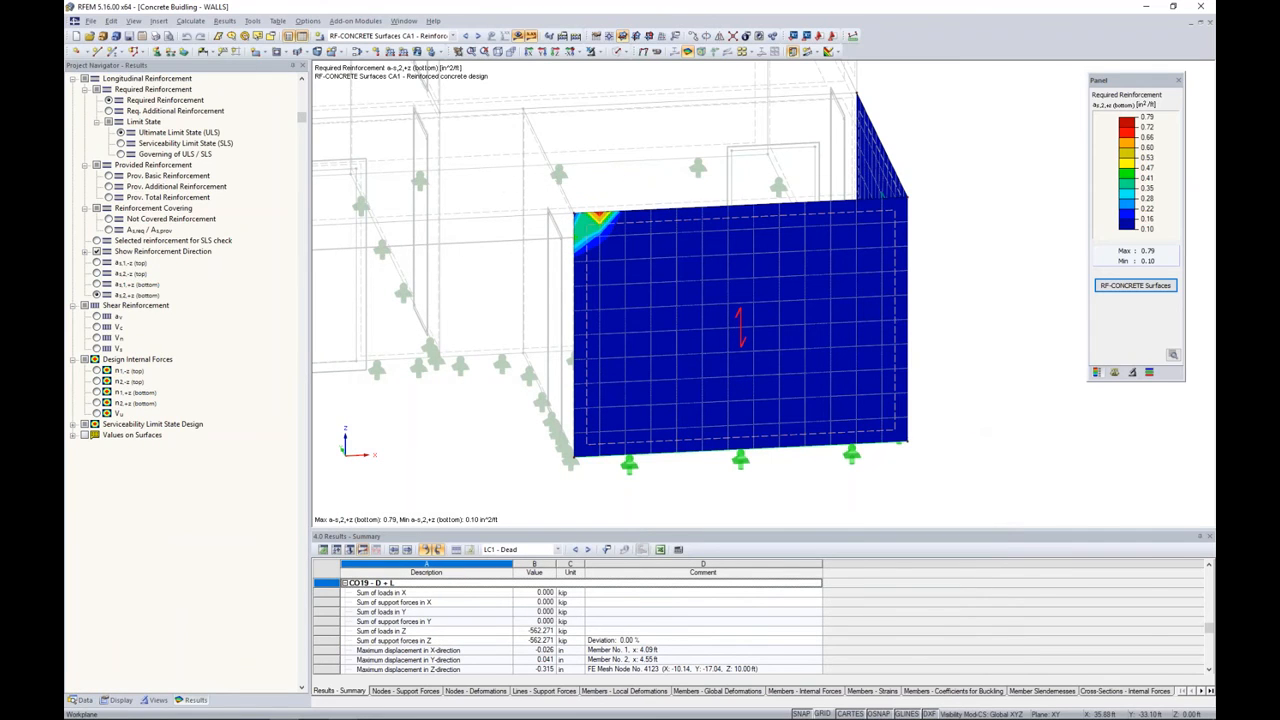
{"action": "middle_click_drag", "start_coordinate": [968, 408], "coordinate": [866, 348], "text": "ctrl"}
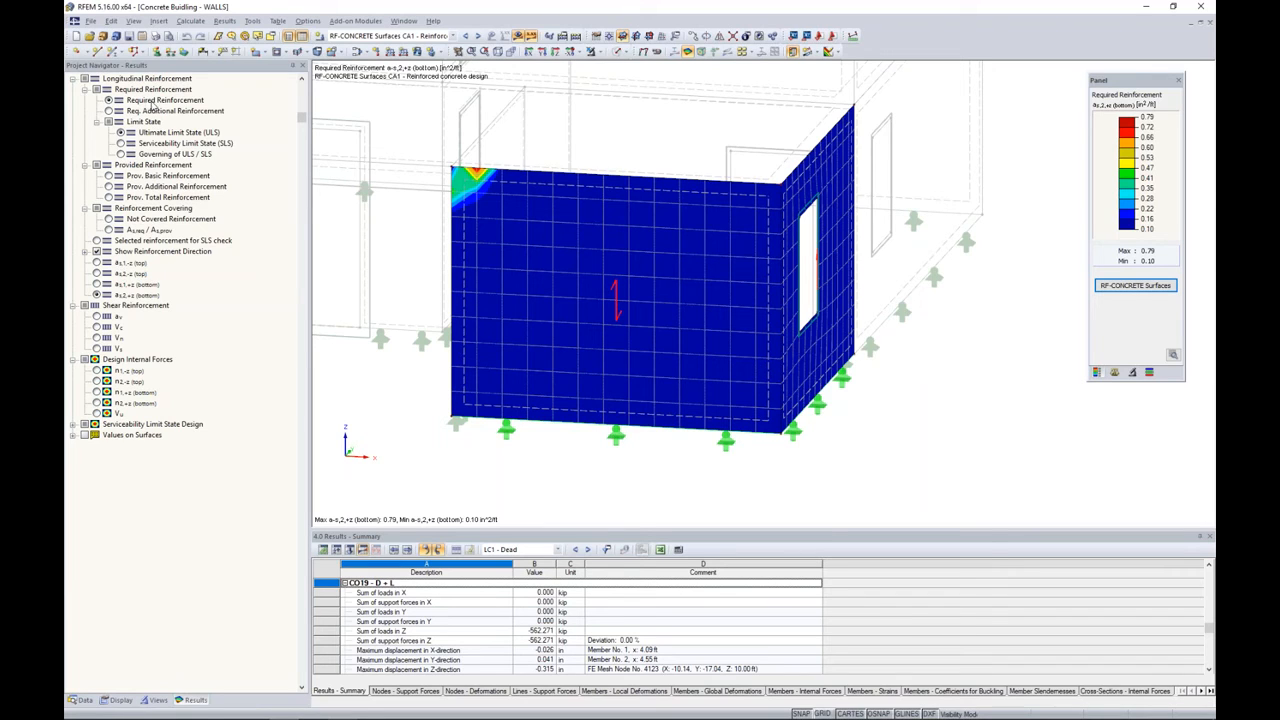
{"action": "left_click", "coordinate": [96, 262]}
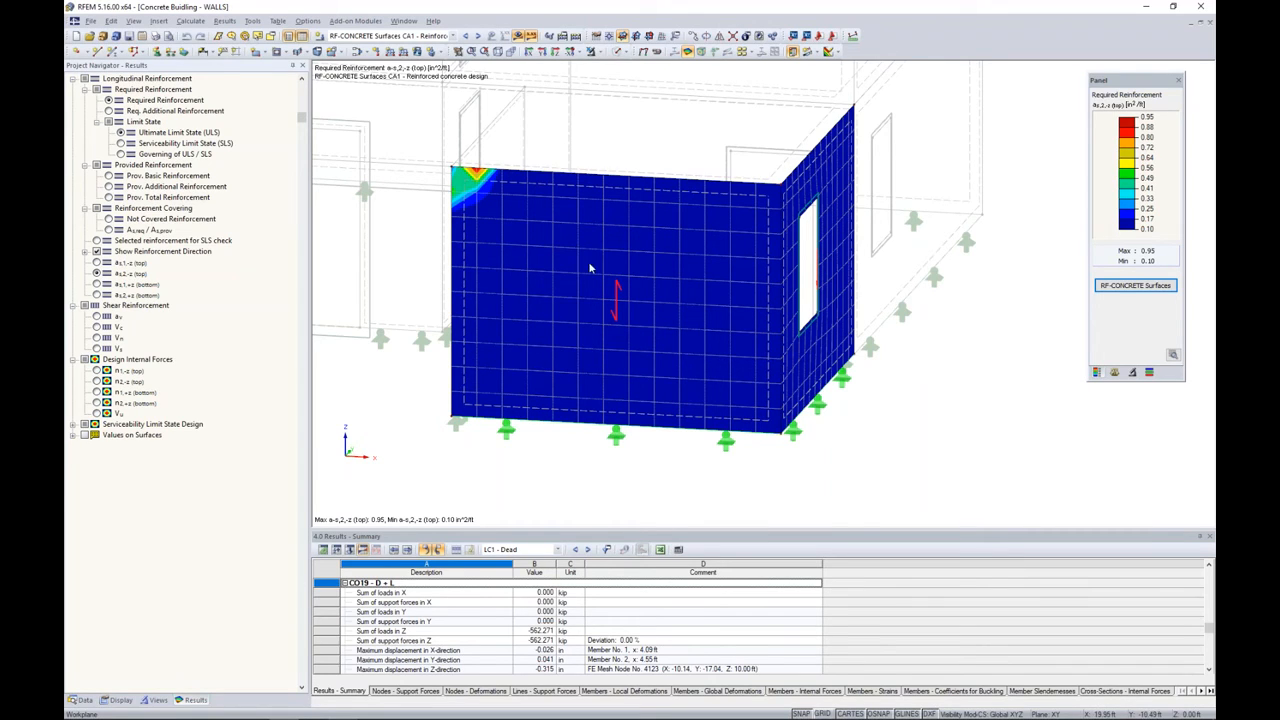
{"action": "left_click", "coordinate": [97, 284]}
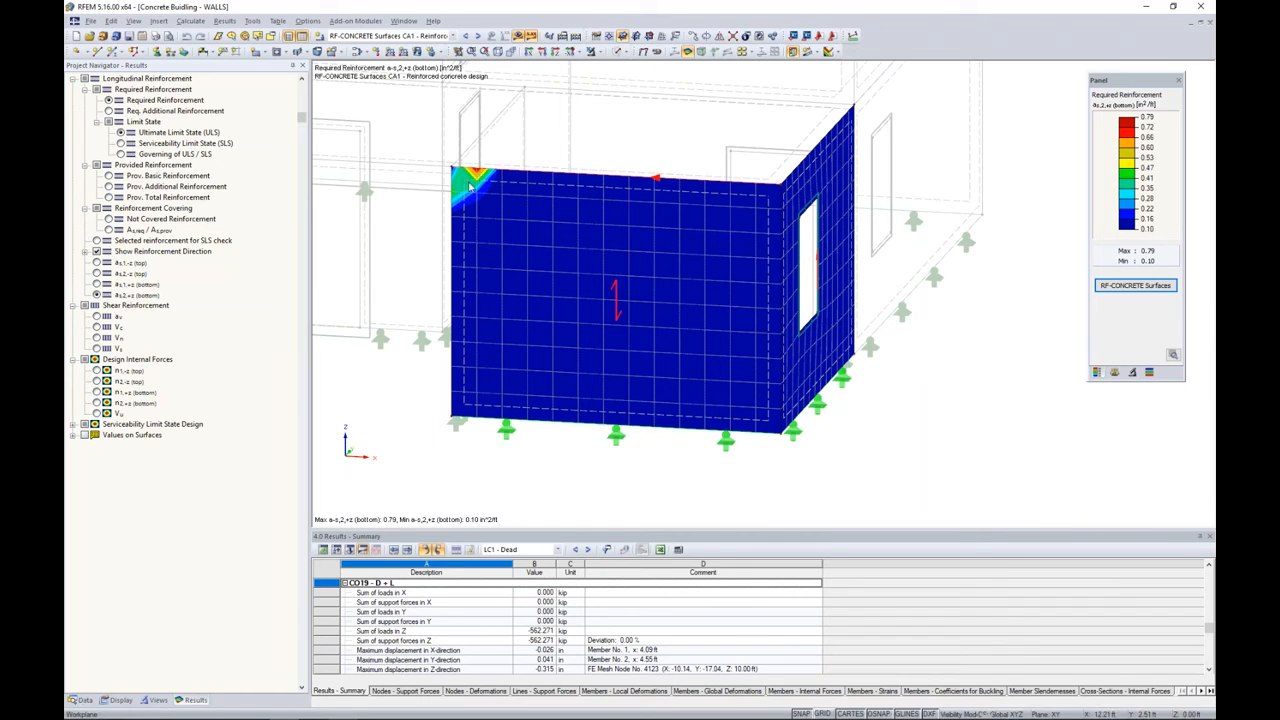
{"action": "middle_click_drag", "start_coordinate": [441, 249], "coordinate": [618, 294], "text": "ctrl"}
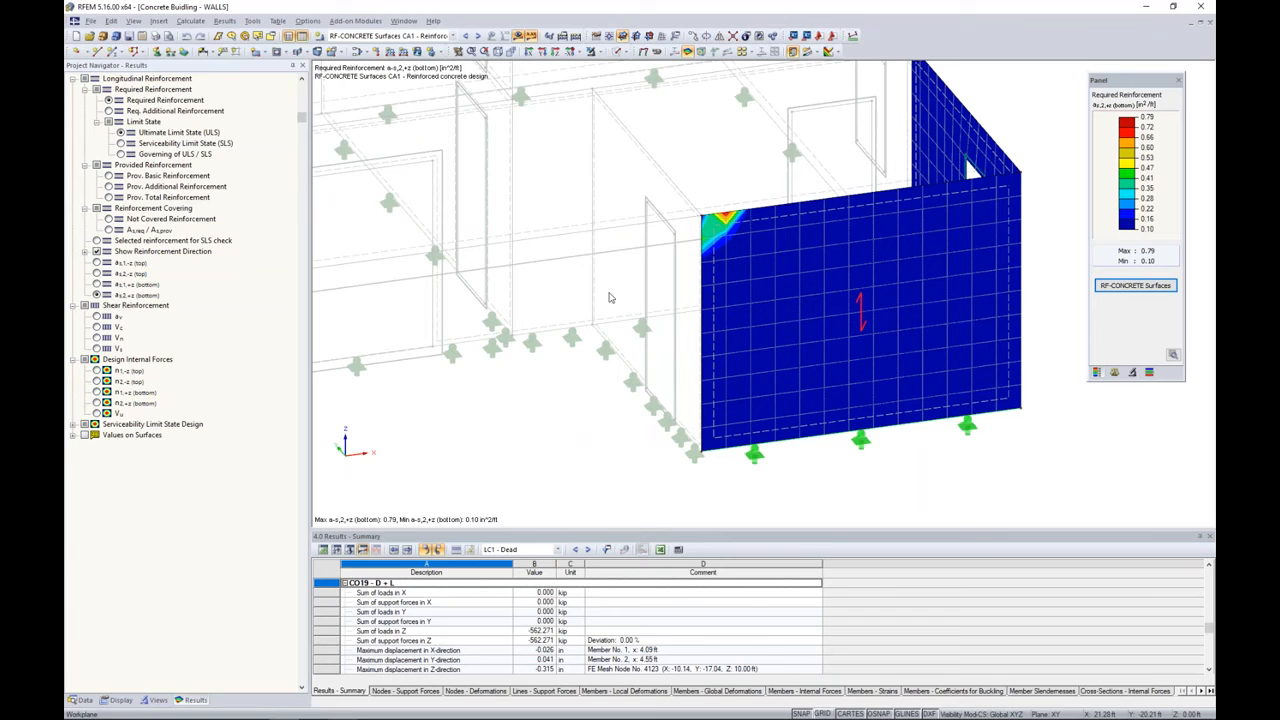
{"action": "scroll", "coordinate": [700, 240], "scroll_direction": "up", "scroll_amount": 1}
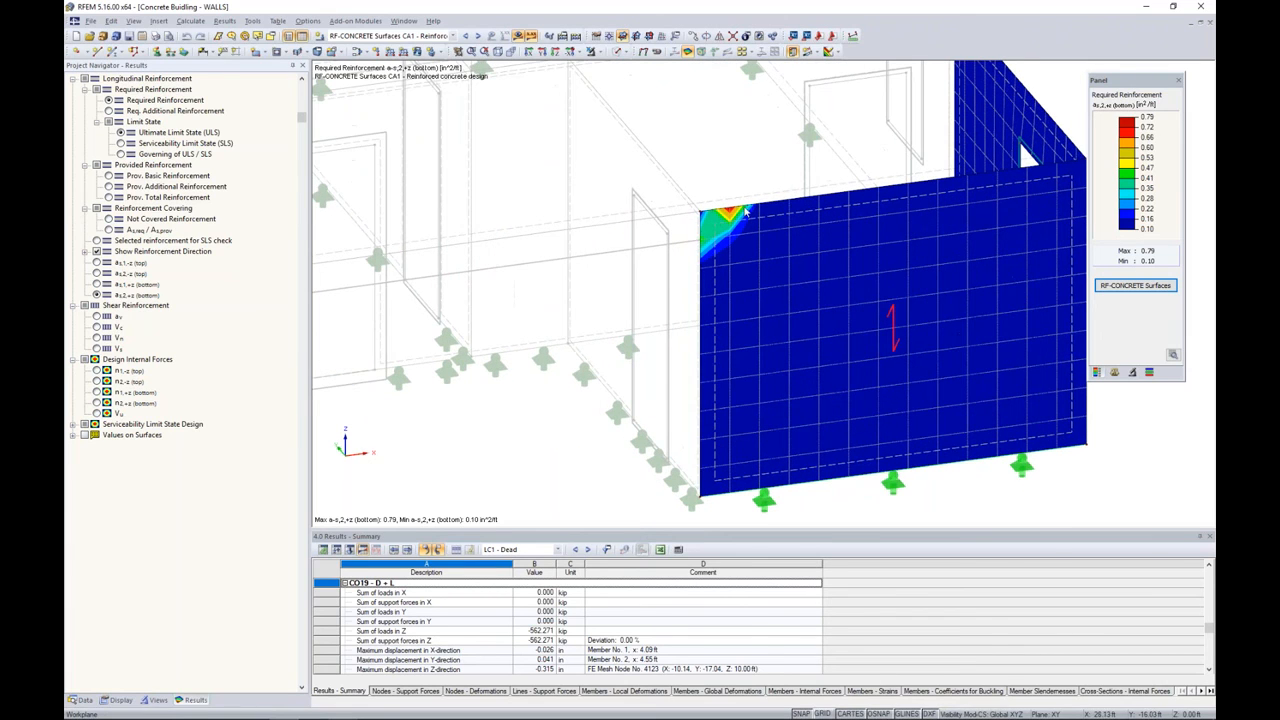
{"action": "scroll", "coordinate": [710, 224], "scroll_direction": "up", "scroll_amount": 1}
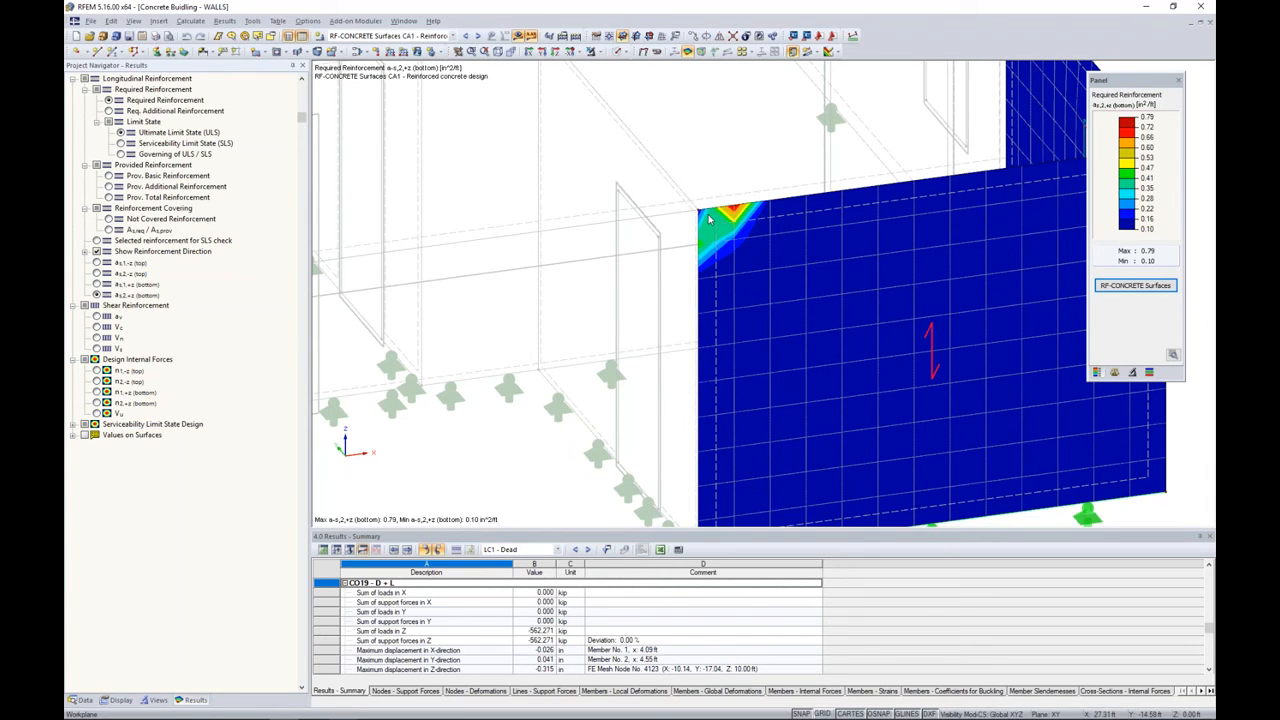
{"action": "scroll", "coordinate": [708, 218], "scroll_direction": "up", "scroll_amount": 3}
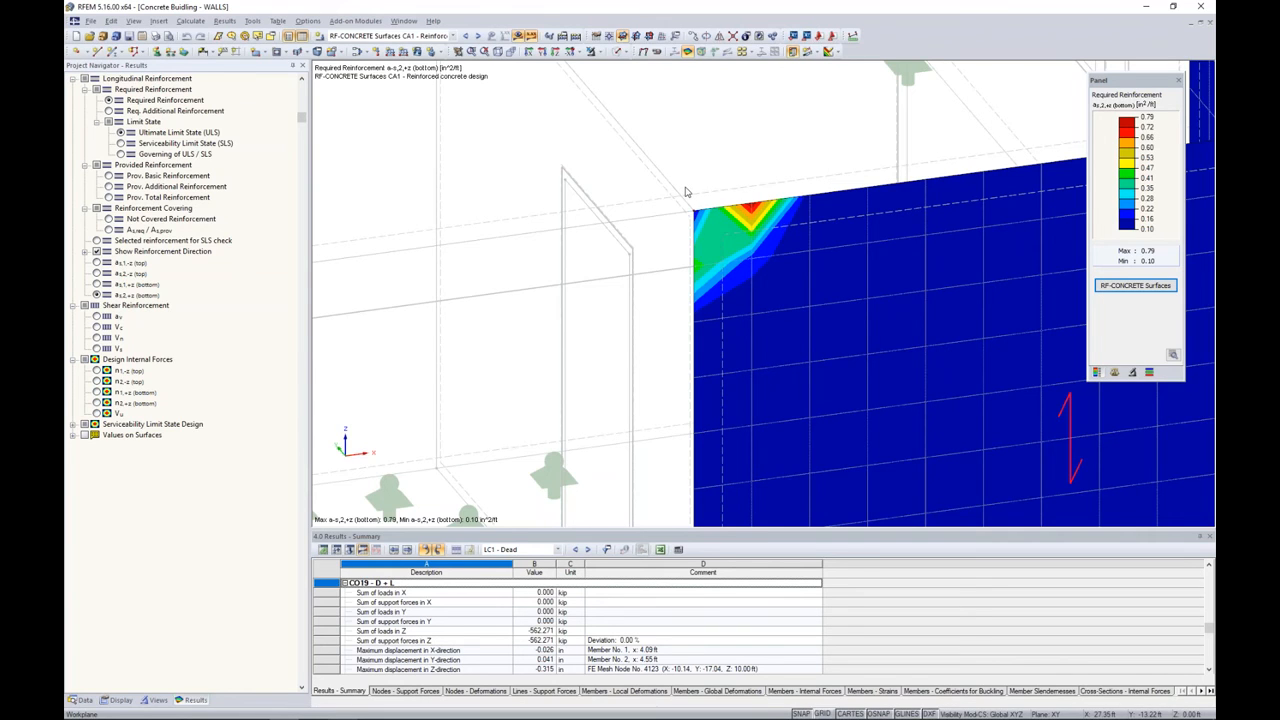
{"action": "middle_click_drag", "start_coordinate": [735, 186], "coordinate": [687, 146]}
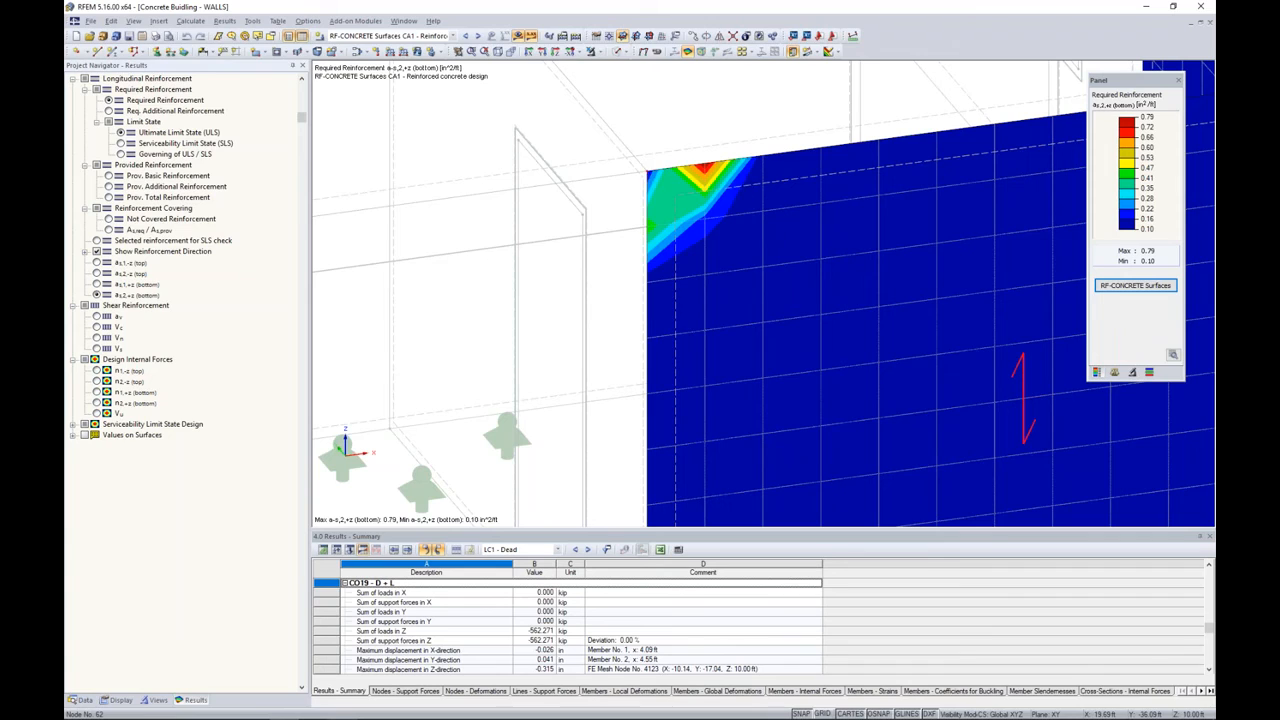
Create a circular FE mesh refinement on the wall's upper corner node with 3 ft radius and 0.08 ft inner target length, deleting existing results.
{"action": "right_click", "coordinate": [647, 172]}
{"action": "mouse_move", "coordinate": [688, 210]}
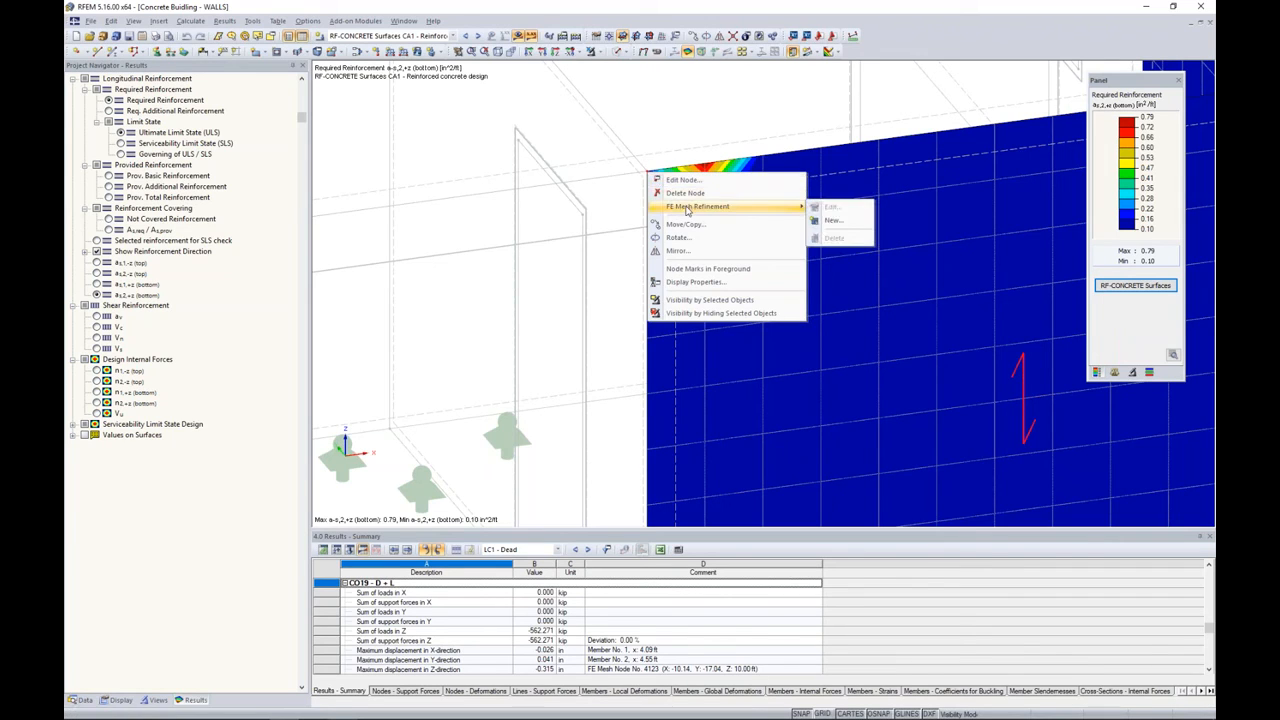
{"action": "left_click", "coordinate": [827, 221]}
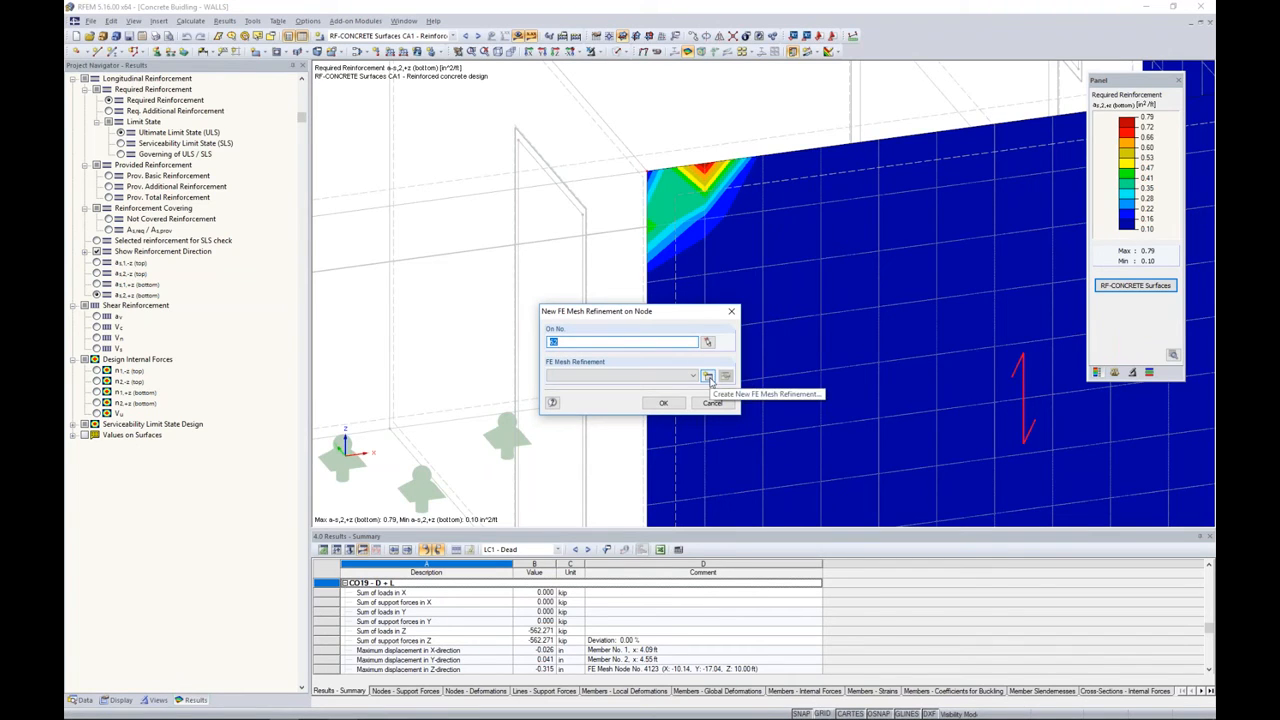
{"action": "left_click", "coordinate": [708, 376]}
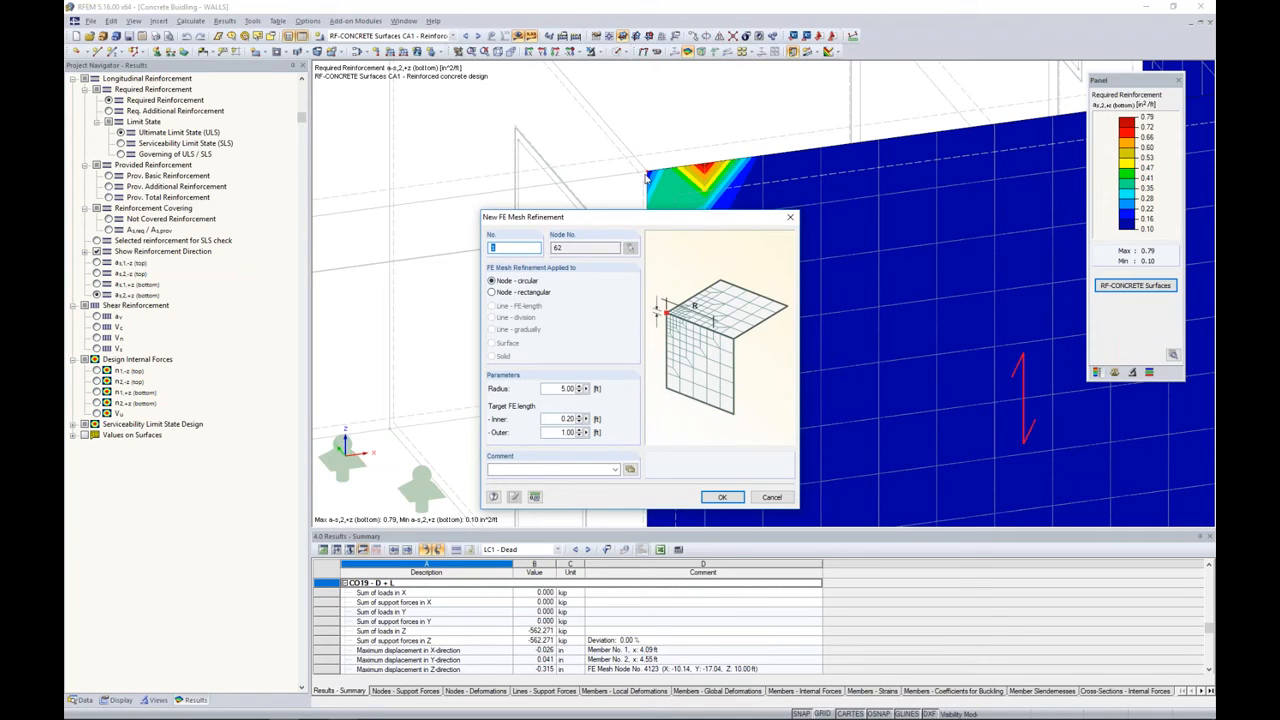
{"action": "left_click_drag", "start_coordinate": [558, 389], "coordinate": [583, 391]}
{"action": "type", "text": "3"}
{"action": "left_click_drag", "start_coordinate": [558, 420], "coordinate": [600, 419]}
{"action": "type", "text": "0.08"}
{"action": "left_click", "coordinate": [726, 498]}
{"action": "left_click", "coordinate": [665, 403]}
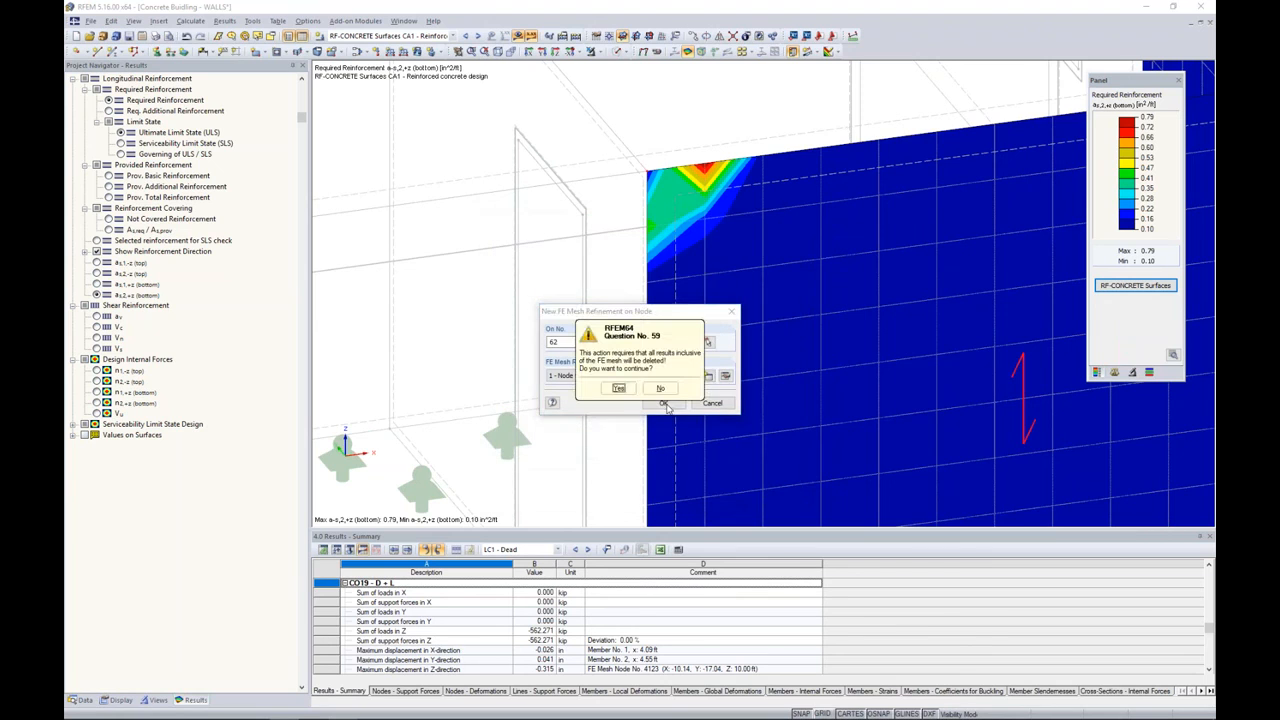
{"action": "left_click", "coordinate": [617, 389]}
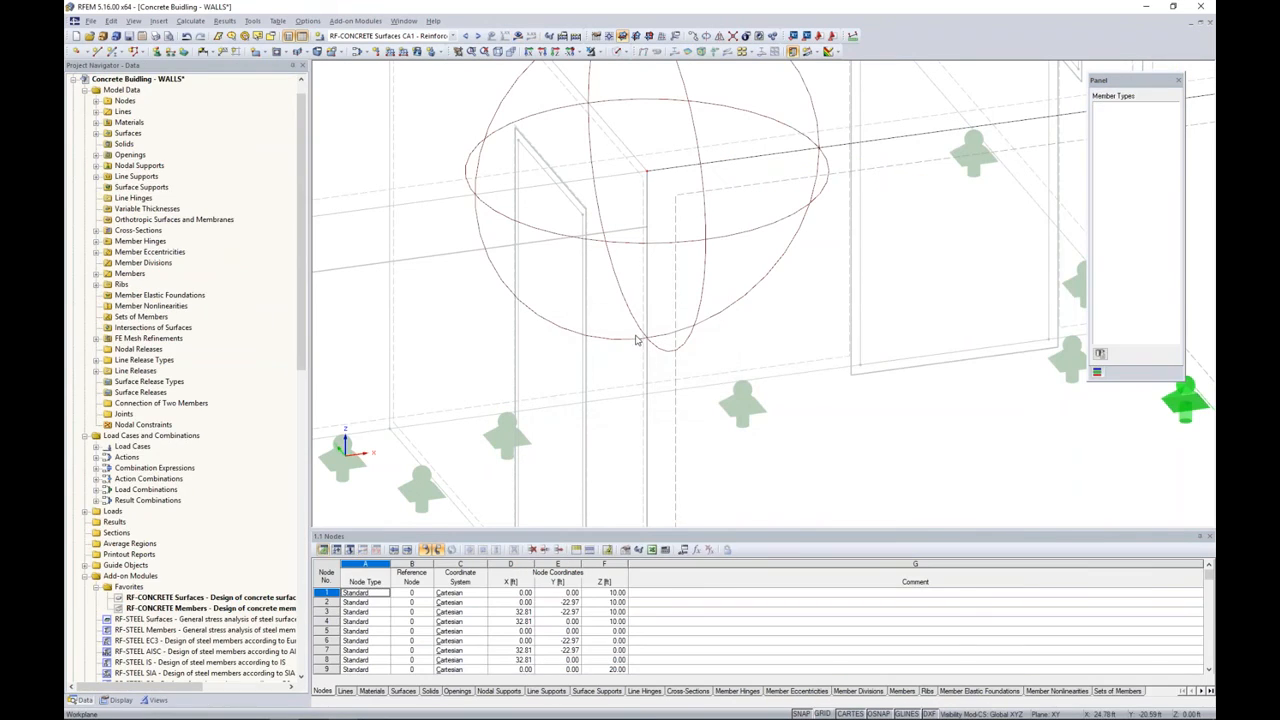
Generate the FE mesh and display it to inspect the refined elements around the wall's upper corner.
{"action": "scroll", "coordinate": [643, 338], "scroll_direction": "down", "scroll_amount": 2}
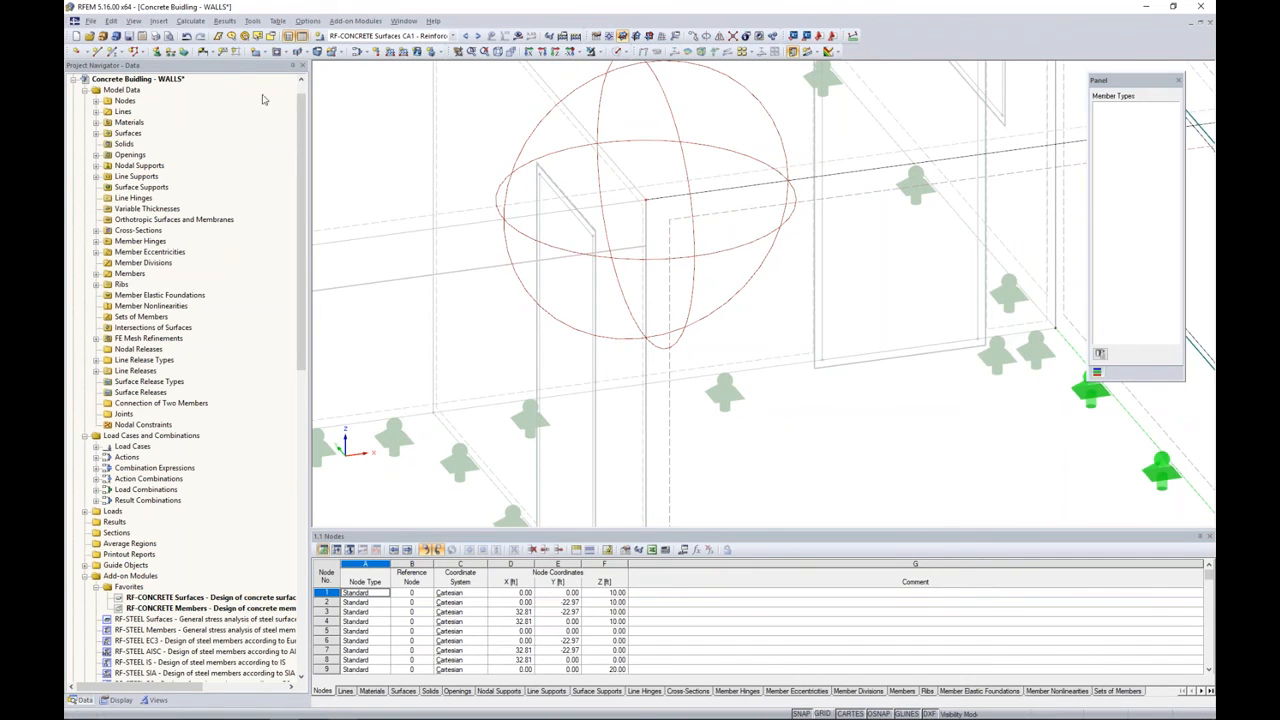
{"action": "left_click", "coordinate": [190, 21]}
{"action": "left_click", "coordinate": [240, 169]}
{"action": "right_click", "coordinate": [639, 121]}
{"action": "left_click", "coordinate": [676, 245]}
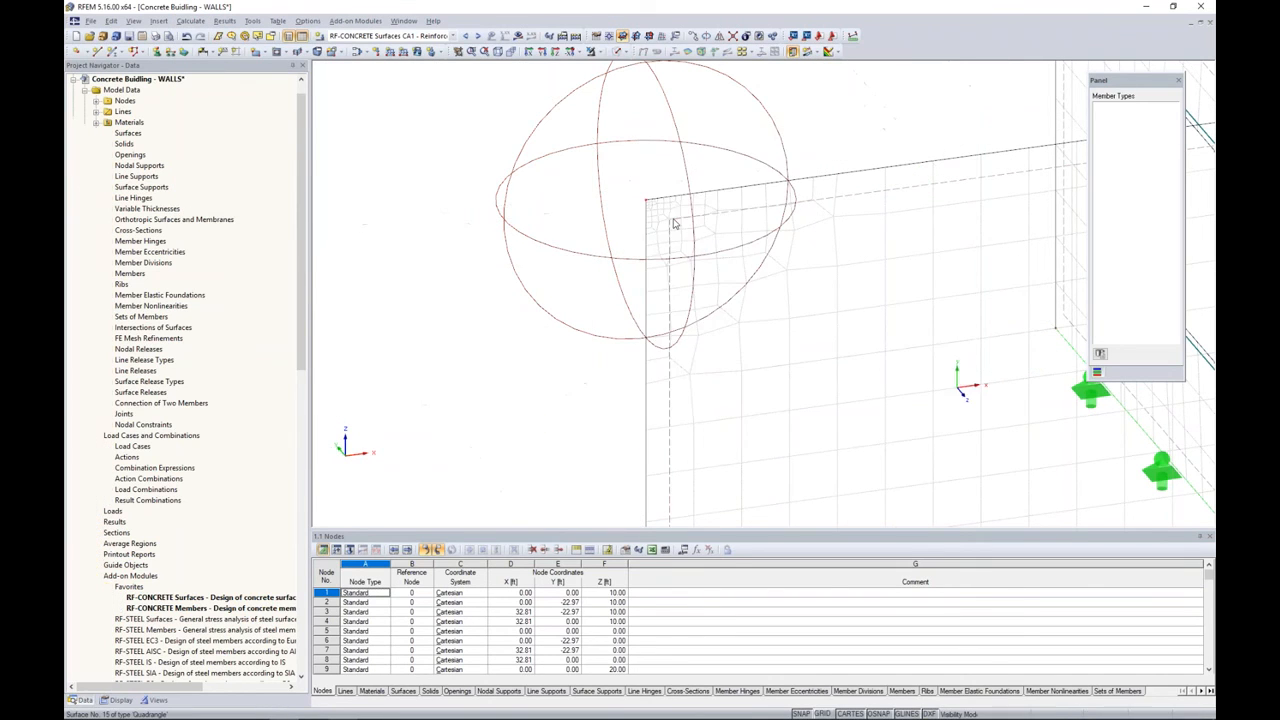
{"action": "scroll", "coordinate": [674, 224], "scroll_direction": "up", "scroll_amount": 5}
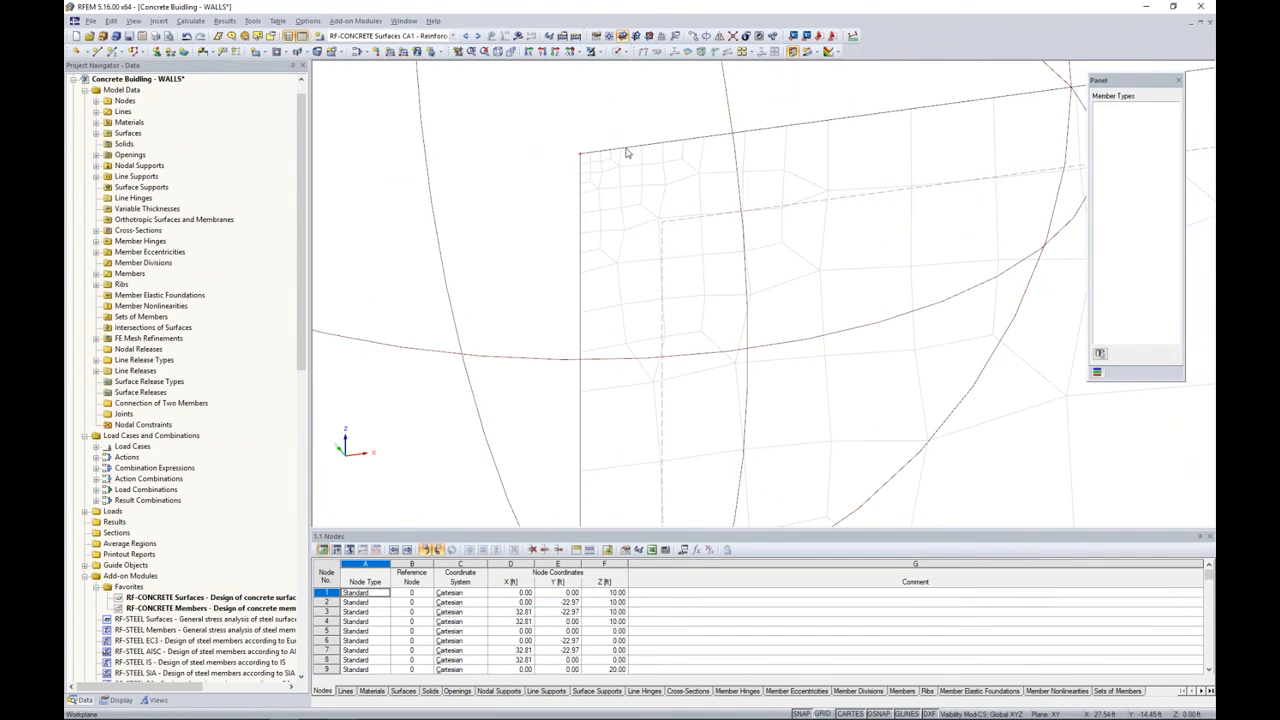
{"action": "scroll", "coordinate": [661, 240], "scroll_direction": "down", "scroll_amount": 3}
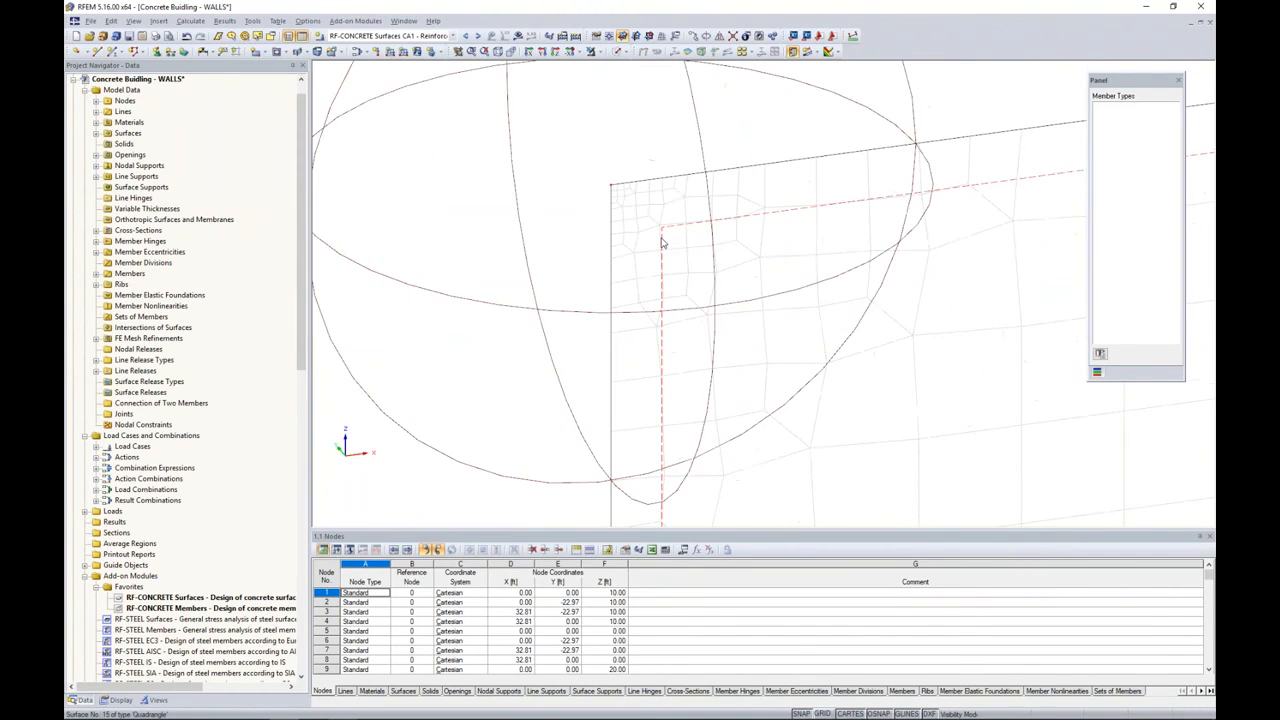
{"action": "scroll", "coordinate": [661, 240], "scroll_direction": "down", "scroll_amount": 1}
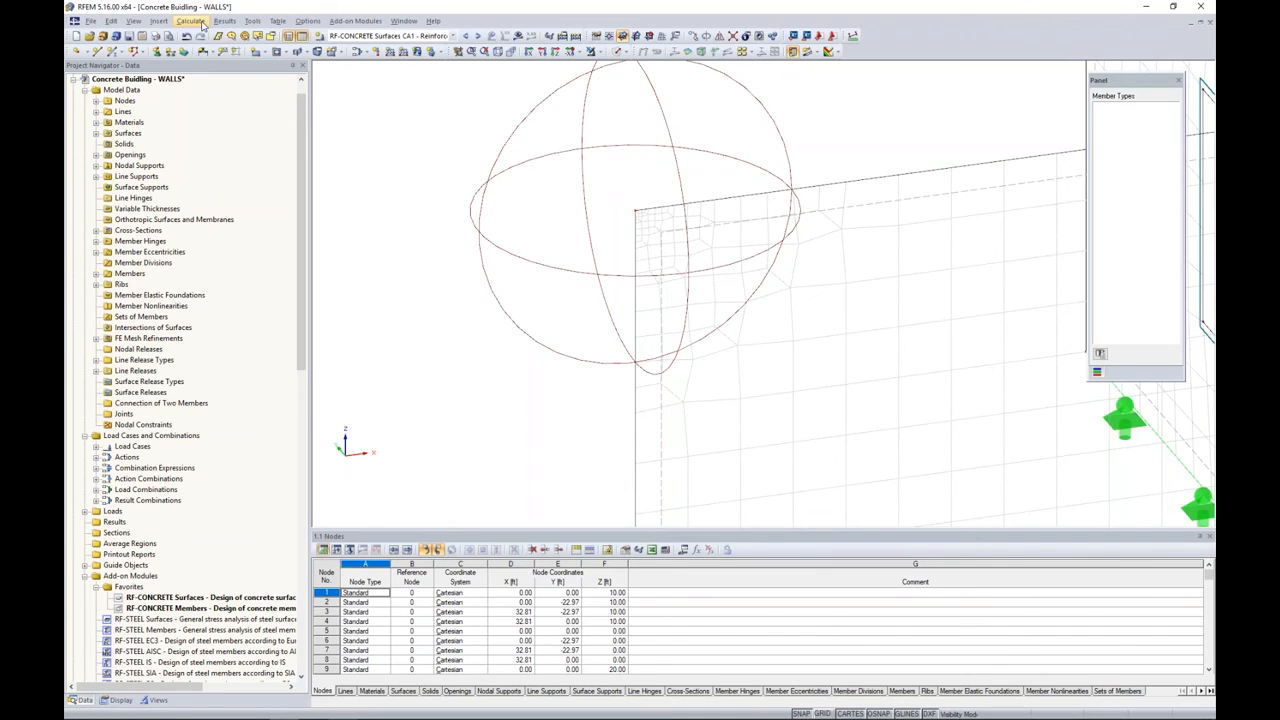
Switch to the FE MESH model and examine the vx basic internal force at the refined wall corner for CO11.
{"action": "left_click", "coordinate": [404, 21]}
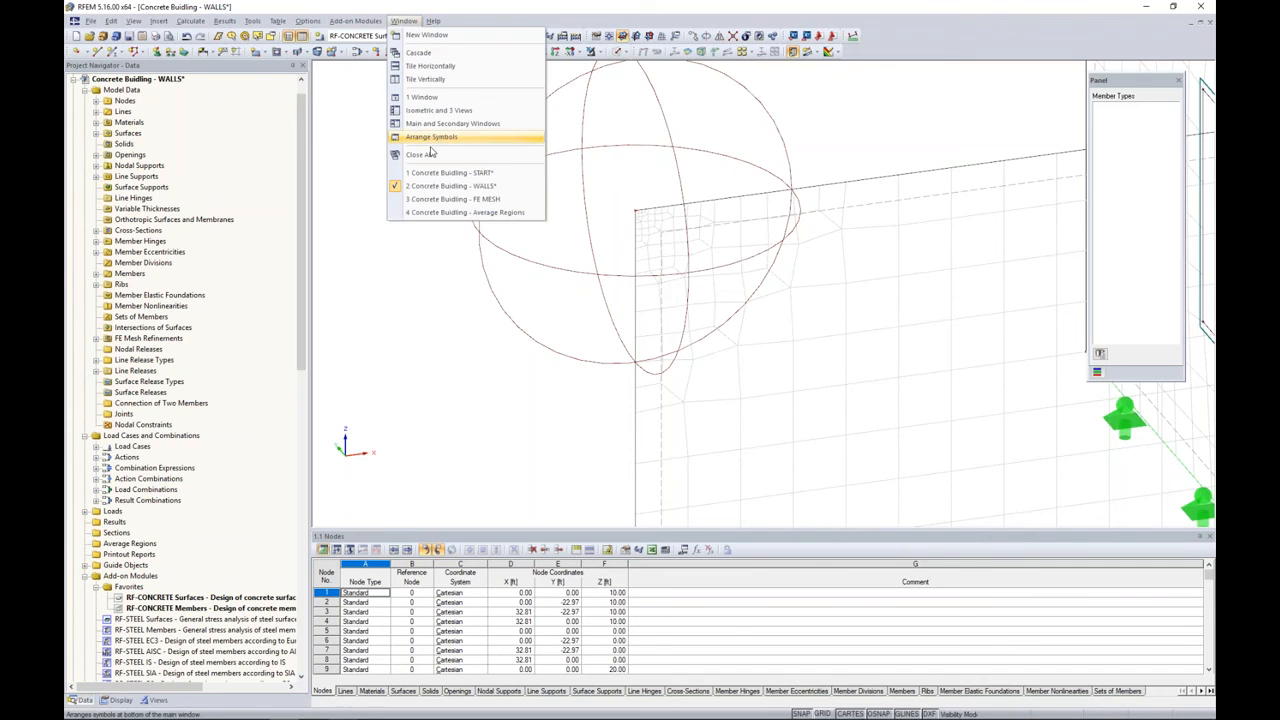
{"action": "left_click", "coordinate": [450, 199]}
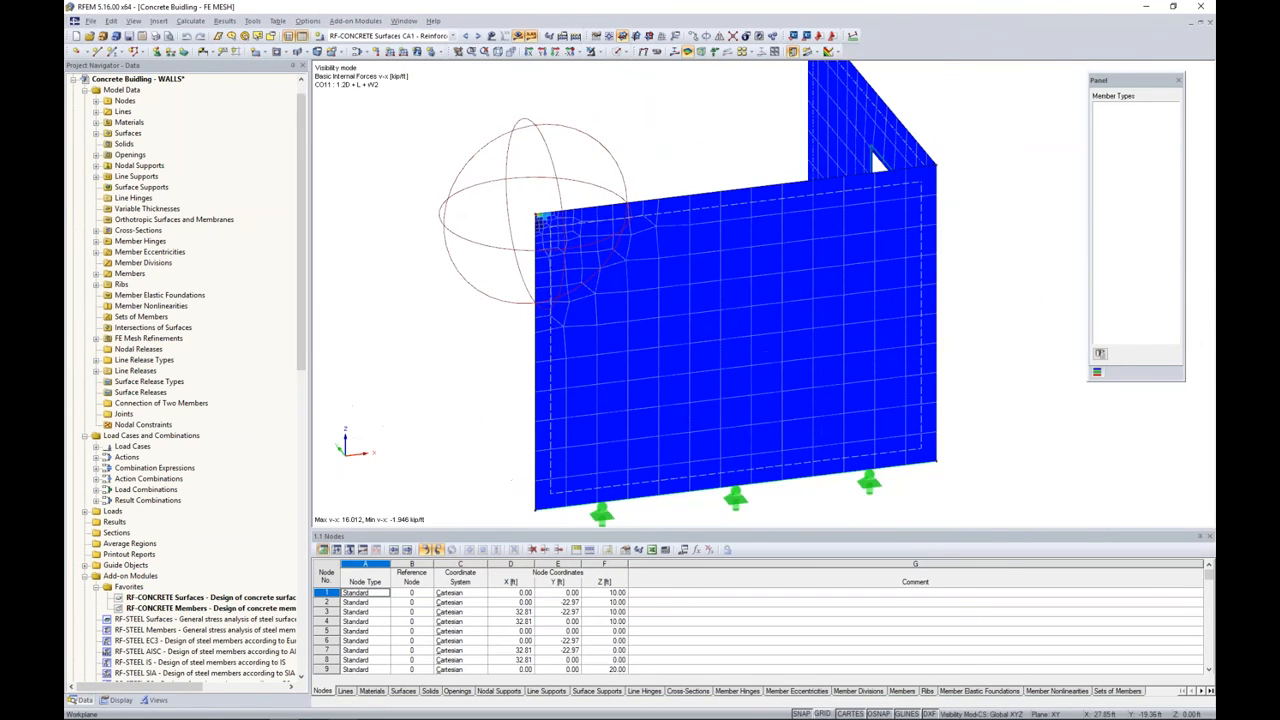
{"action": "scroll", "coordinate": [506, 263], "scroll_direction": "up", "scroll_amount": 1}
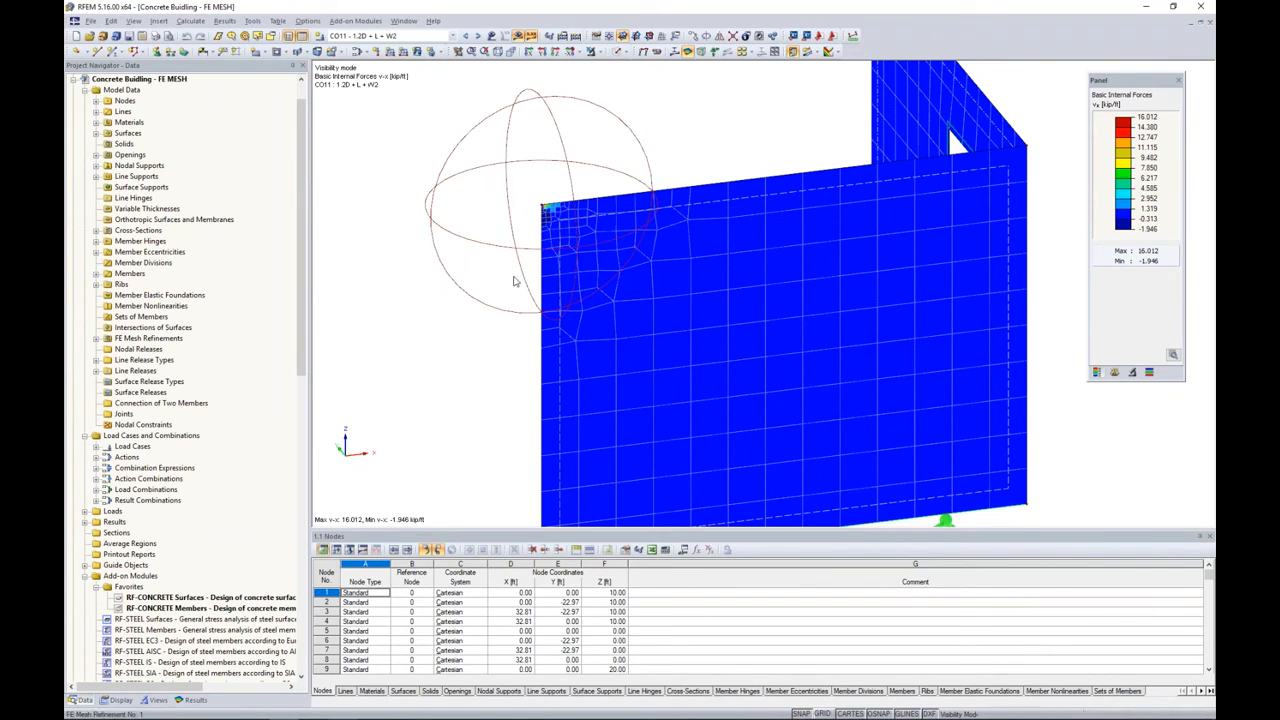
{"action": "left_click", "coordinate": [193, 699]}
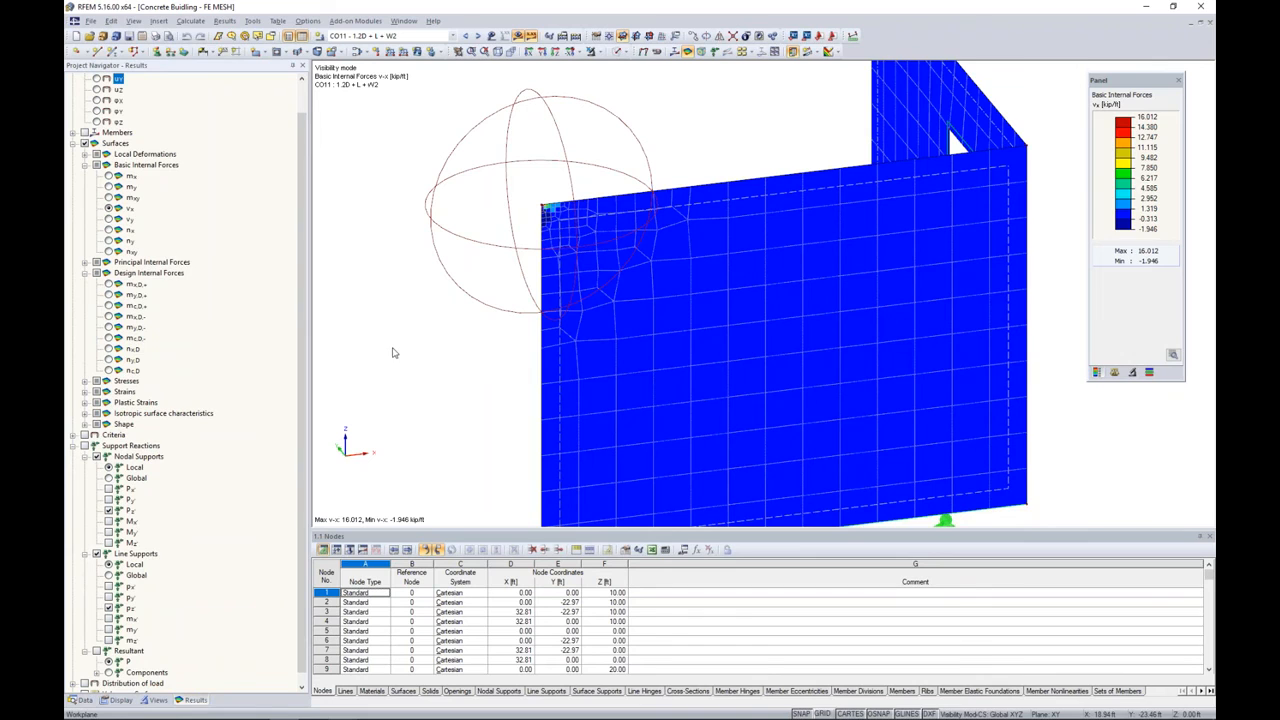
{"action": "middle_click_drag", "start_coordinate": [457, 309], "coordinate": [475, 335]}
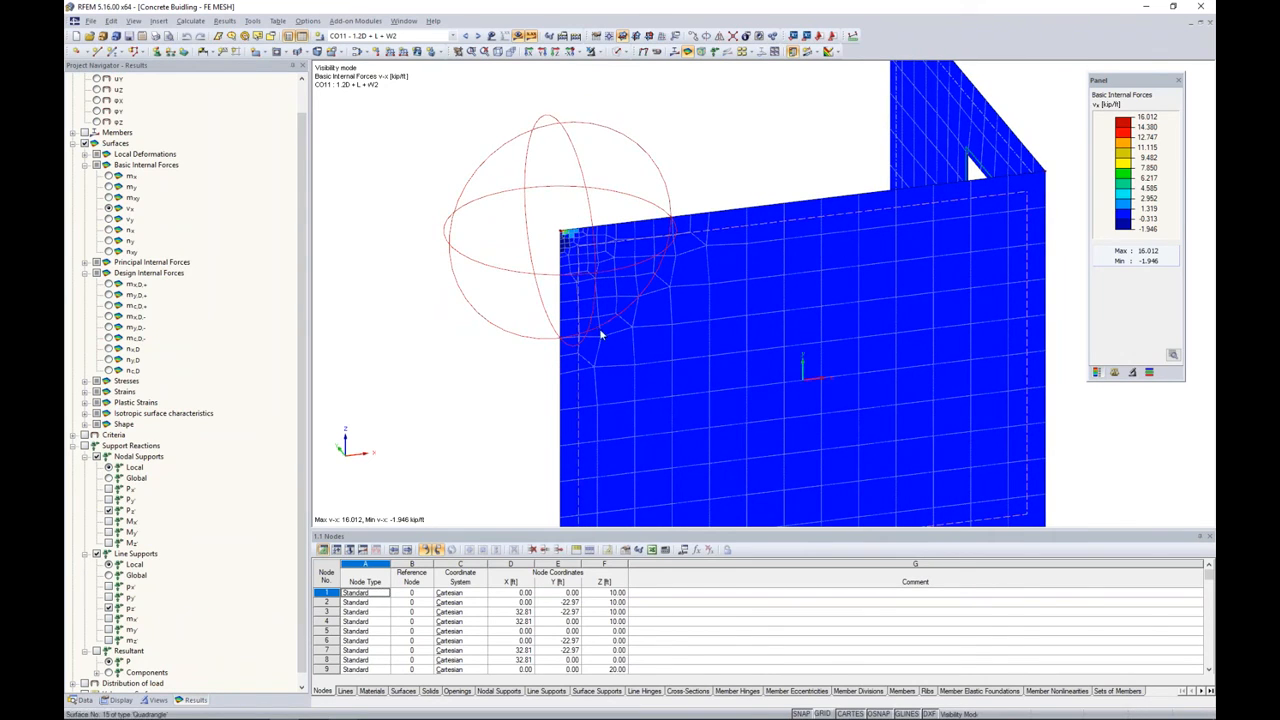
{"action": "scroll", "coordinate": [609, 309], "scroll_direction": "up", "scroll_amount": 5}
{"action": "scroll", "coordinate": [629, 285], "scroll_direction": "up", "scroll_amount": 3}
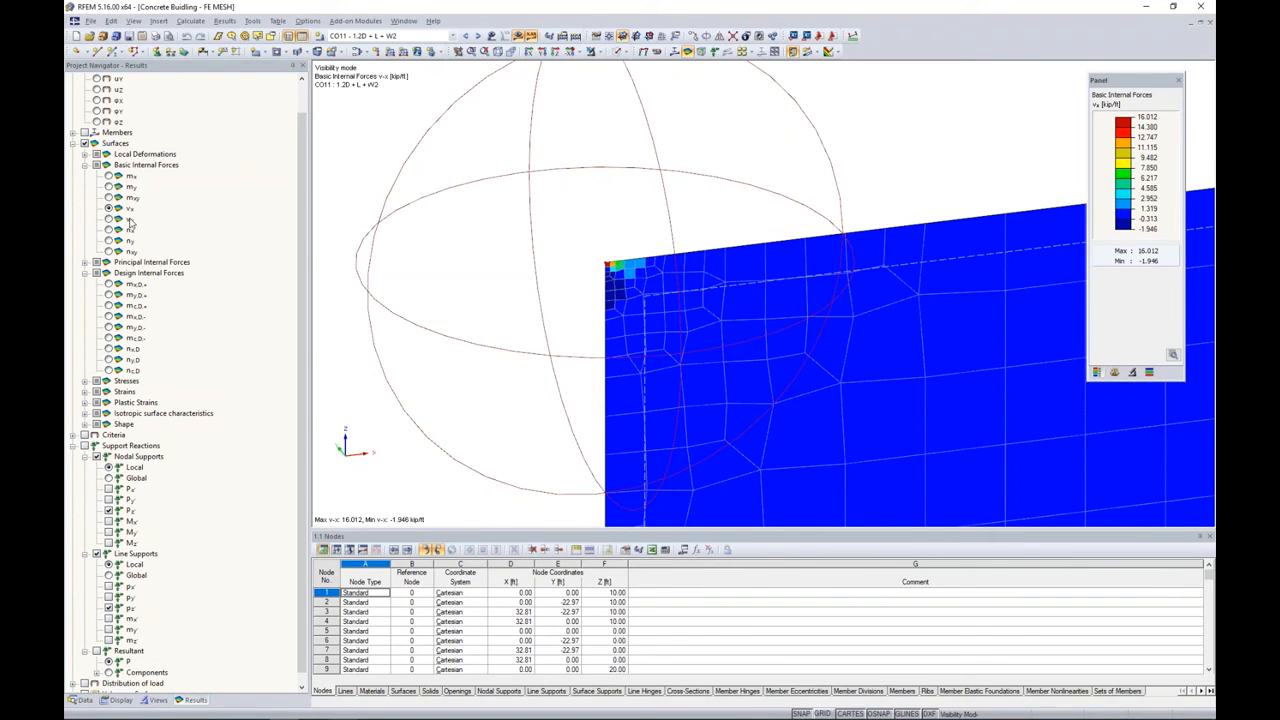
{"action": "scroll", "coordinate": [583, 286], "scroll_direction": "up", "scroll_amount": 3}
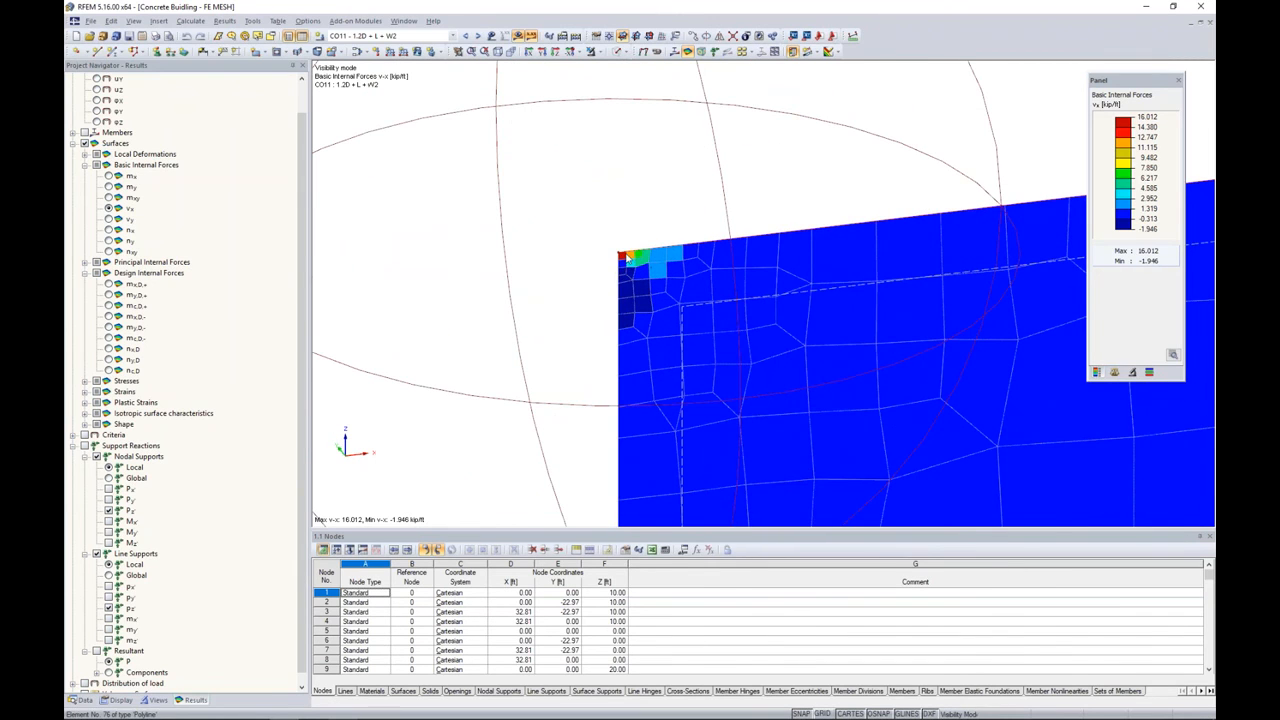
Compare the mxy, my and nx basic internal forces on the refined mesh at the wall's upper corner.
{"action": "scroll", "coordinate": [628, 262], "scroll_direction": "up", "scroll_amount": 2}
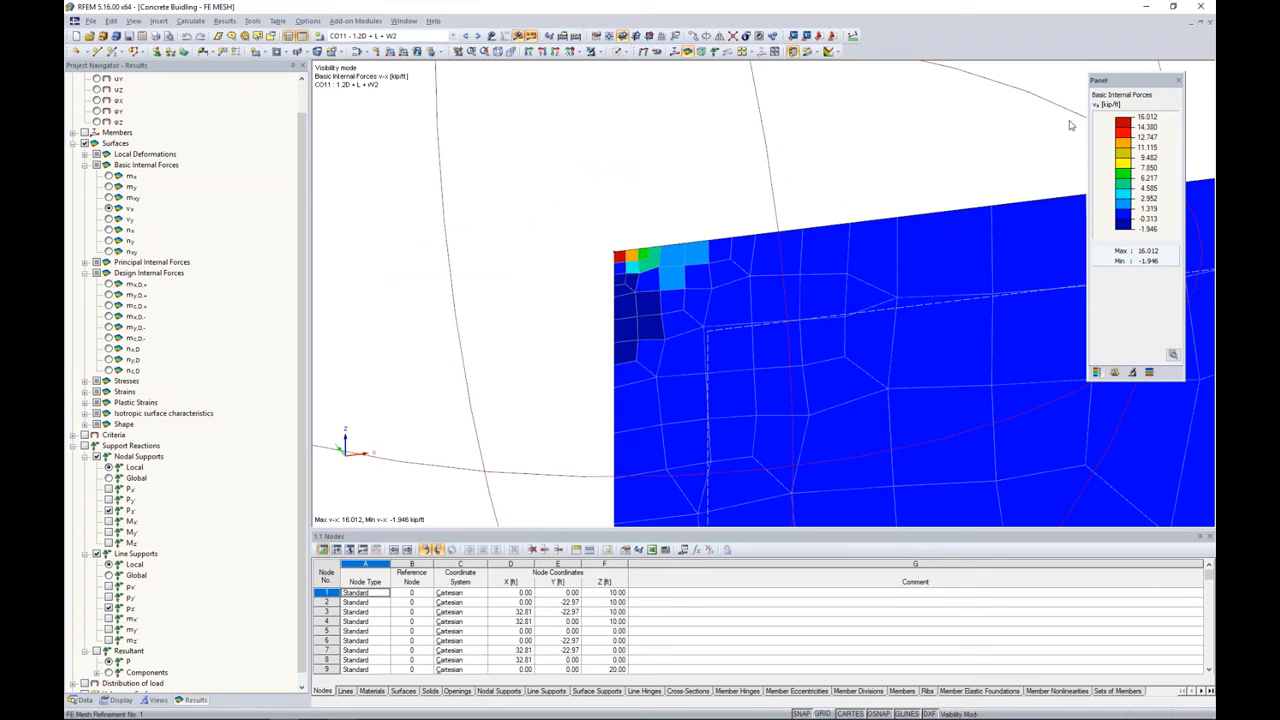
{"action": "left_click", "coordinate": [108, 198]}
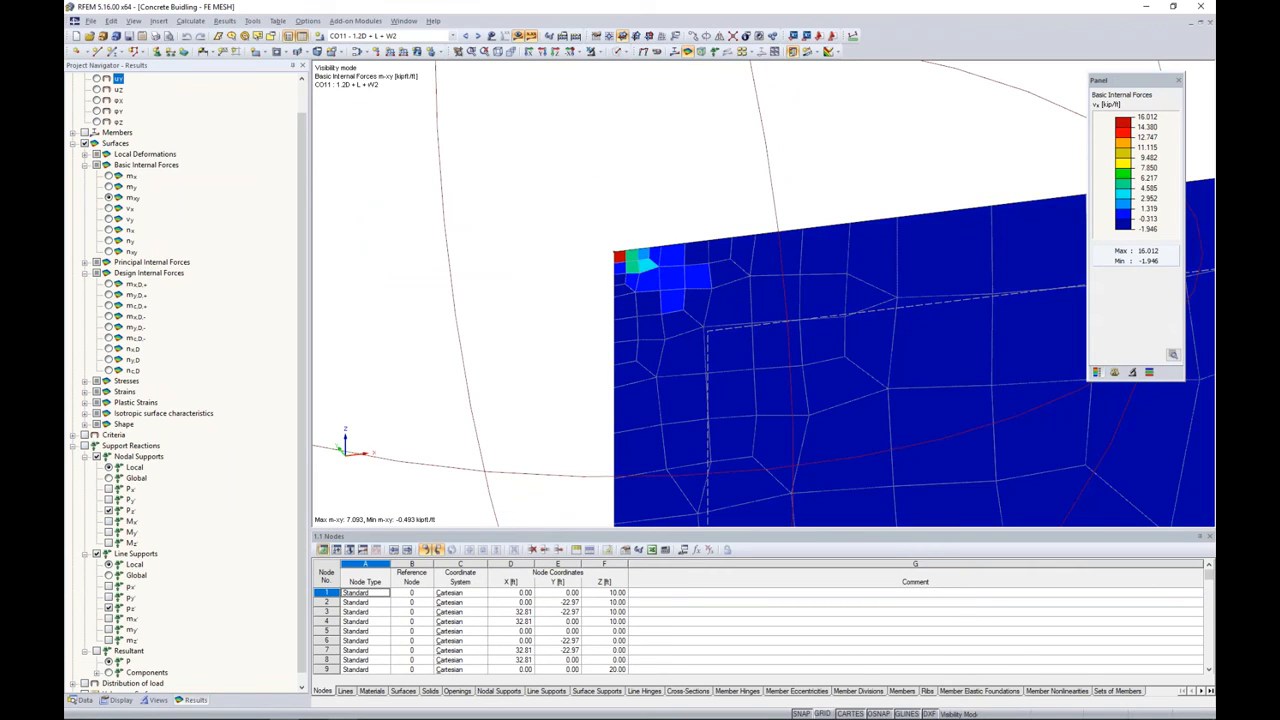
{"action": "left_click", "coordinate": [108, 187]}
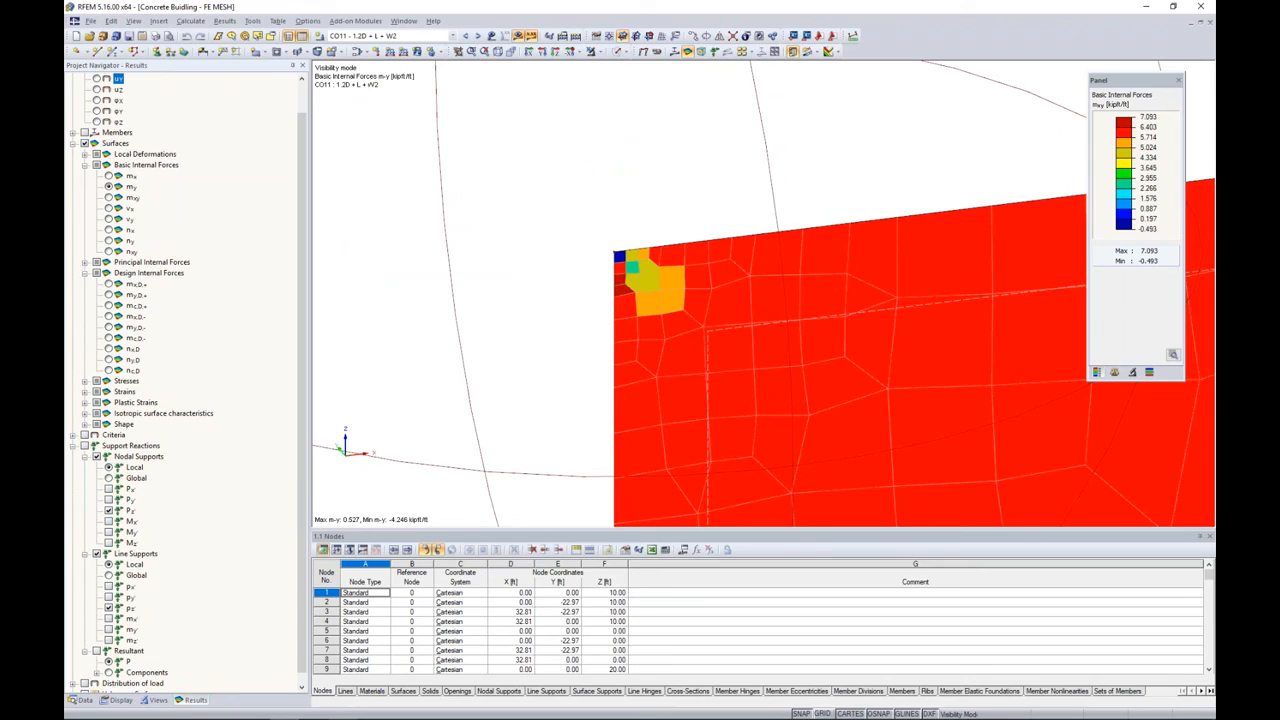
{"action": "left_click", "coordinate": [108, 230]}
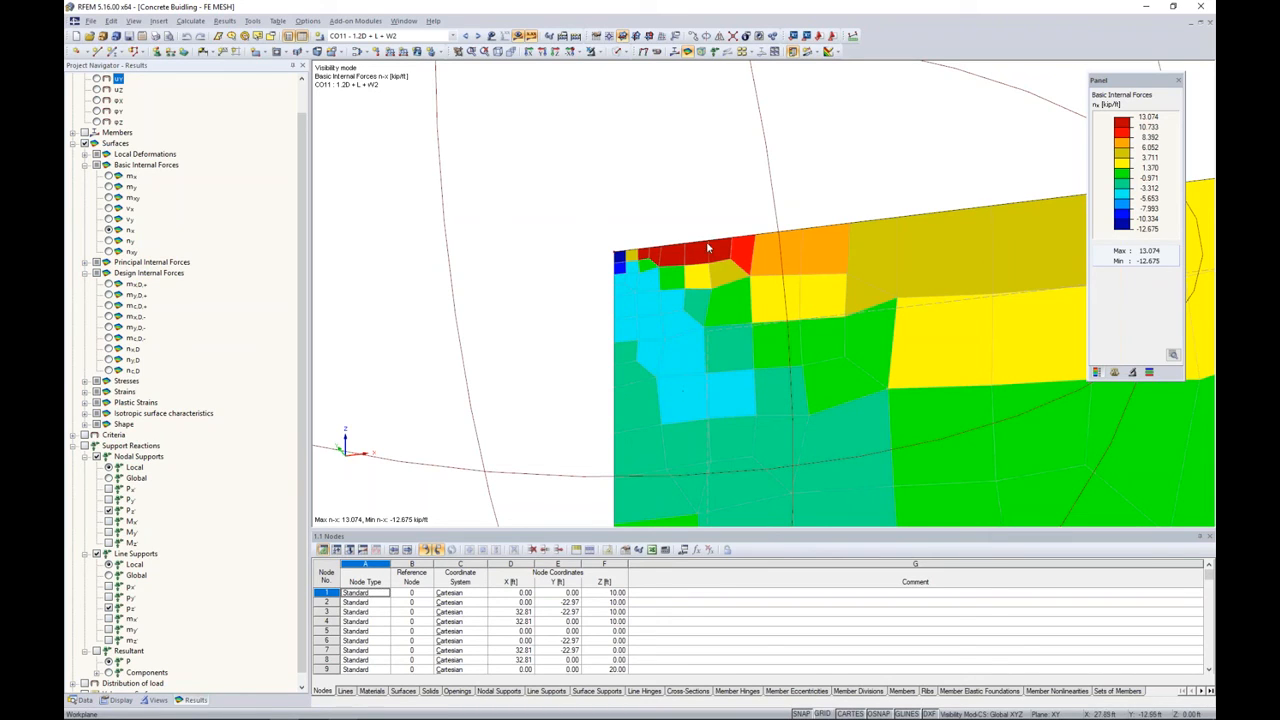
{"action": "scroll", "coordinate": [605, 245], "scroll_direction": "down", "scroll_amount": 3}
{"action": "scroll", "coordinate": [605, 244], "scroll_direction": "down", "scroll_amount": 2}
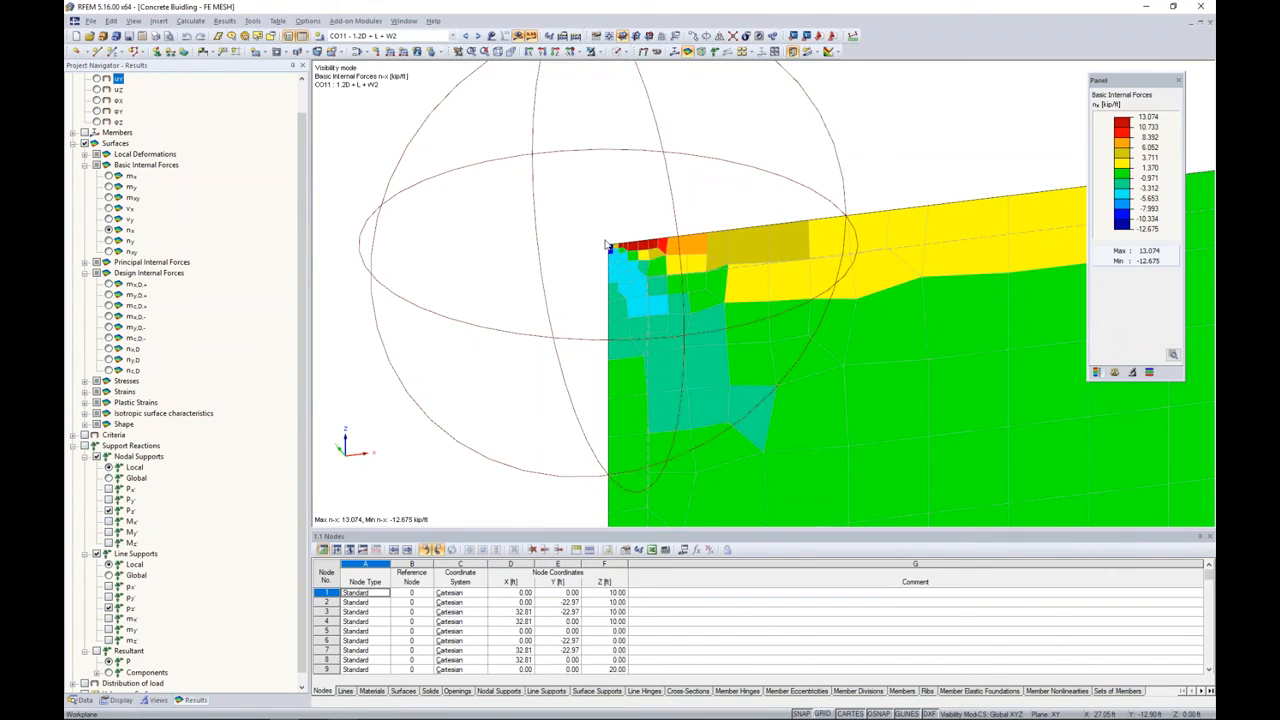
Start a new average region and assign it to wall surface 15.
{"action": "left_click", "coordinate": [80, 700]}
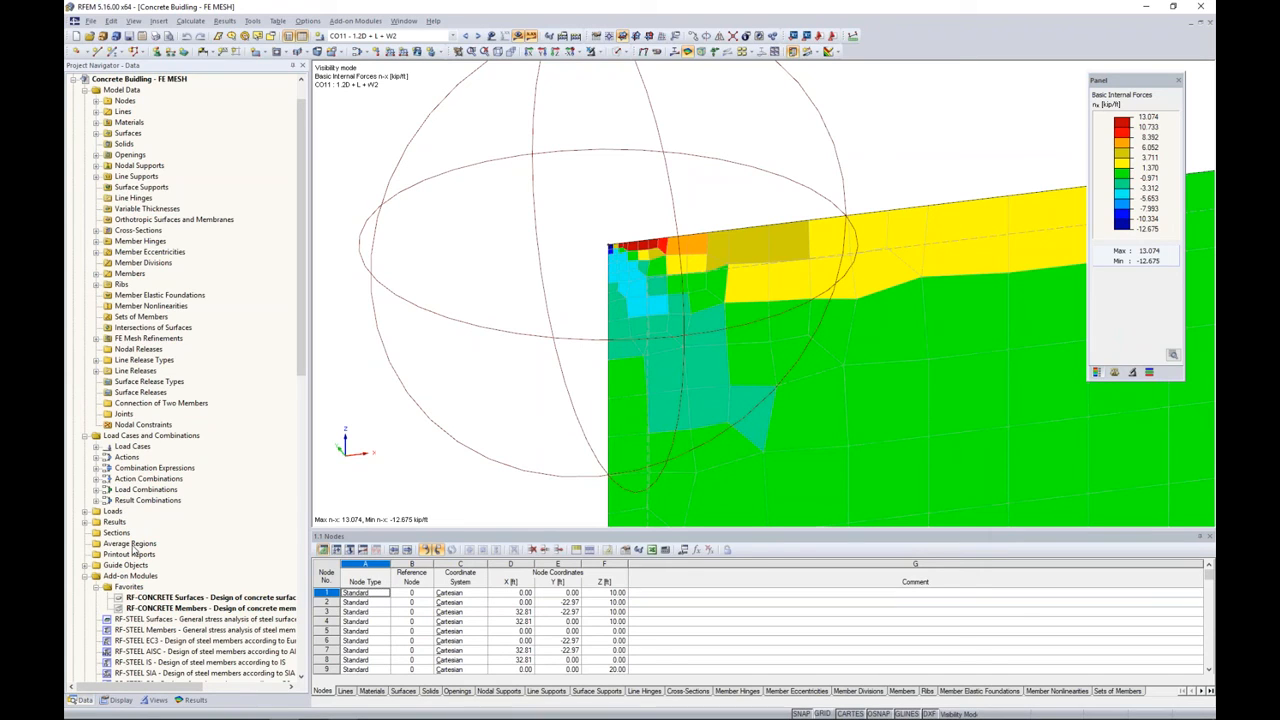
{"action": "right_click", "coordinate": [133, 548]}
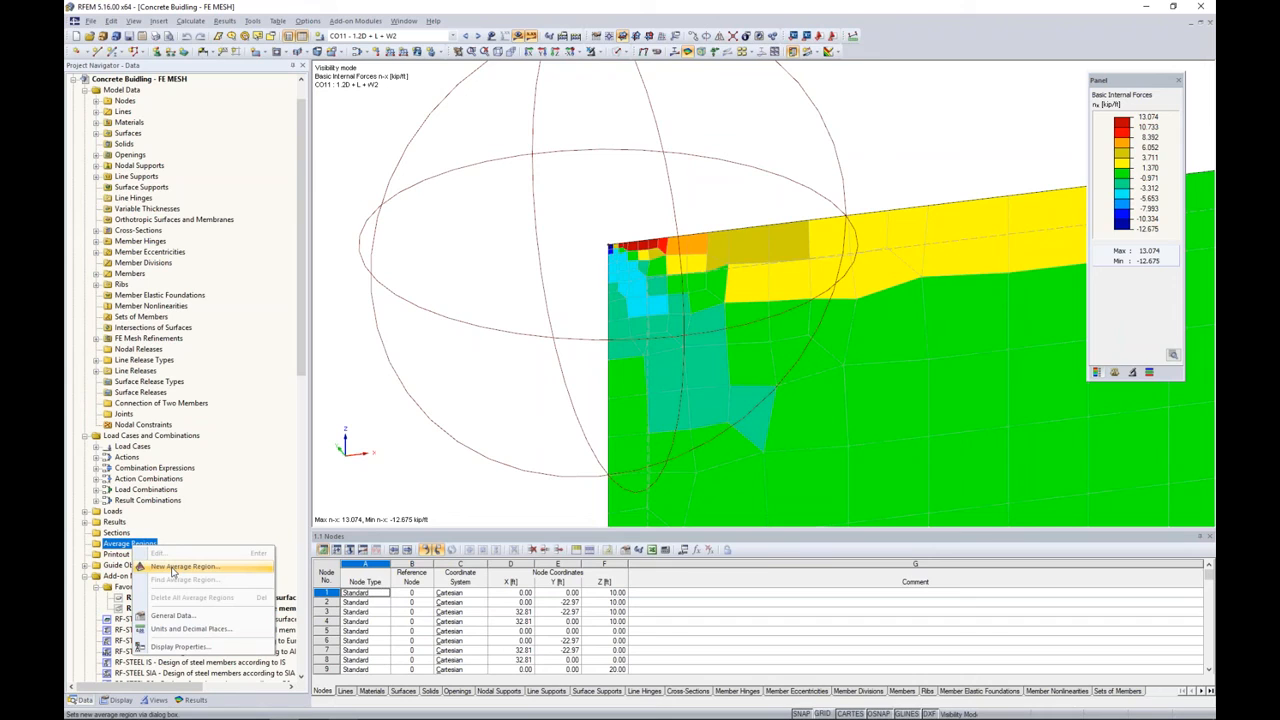
{"action": "left_click", "coordinate": [173, 567]}
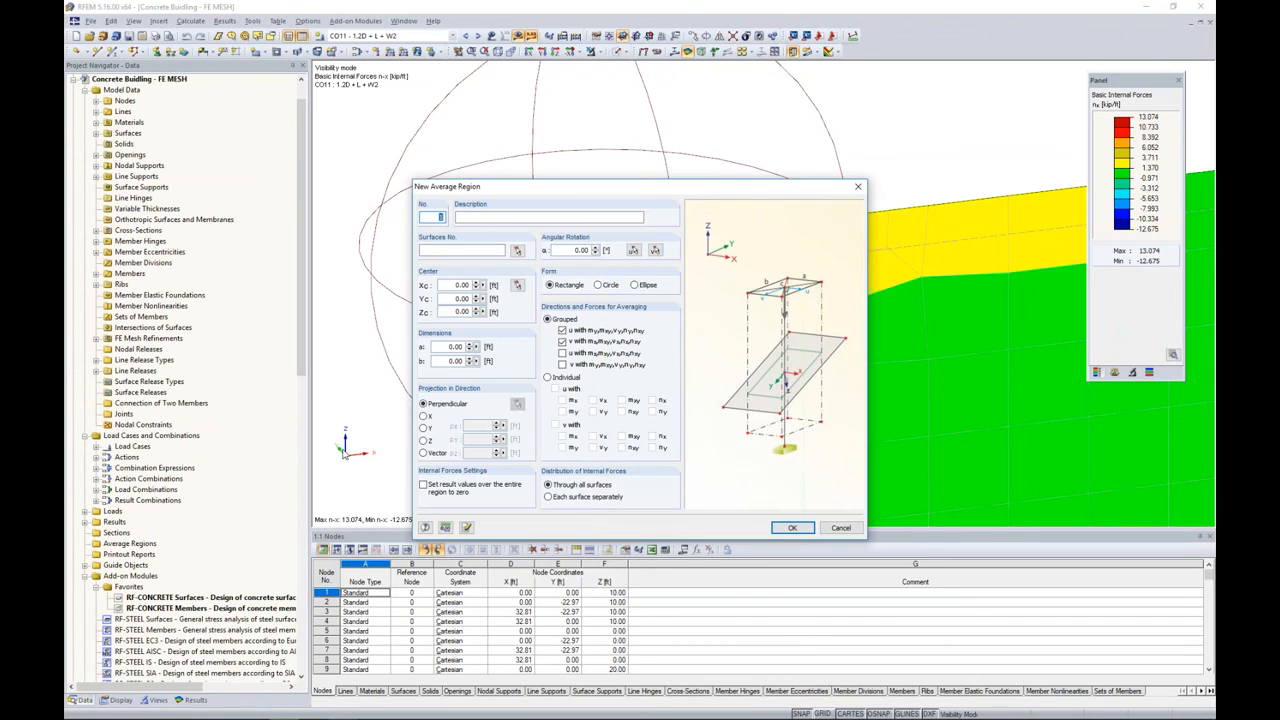
{"action": "left_click_drag", "start_coordinate": [556, 189], "coordinate": [610, 182]}
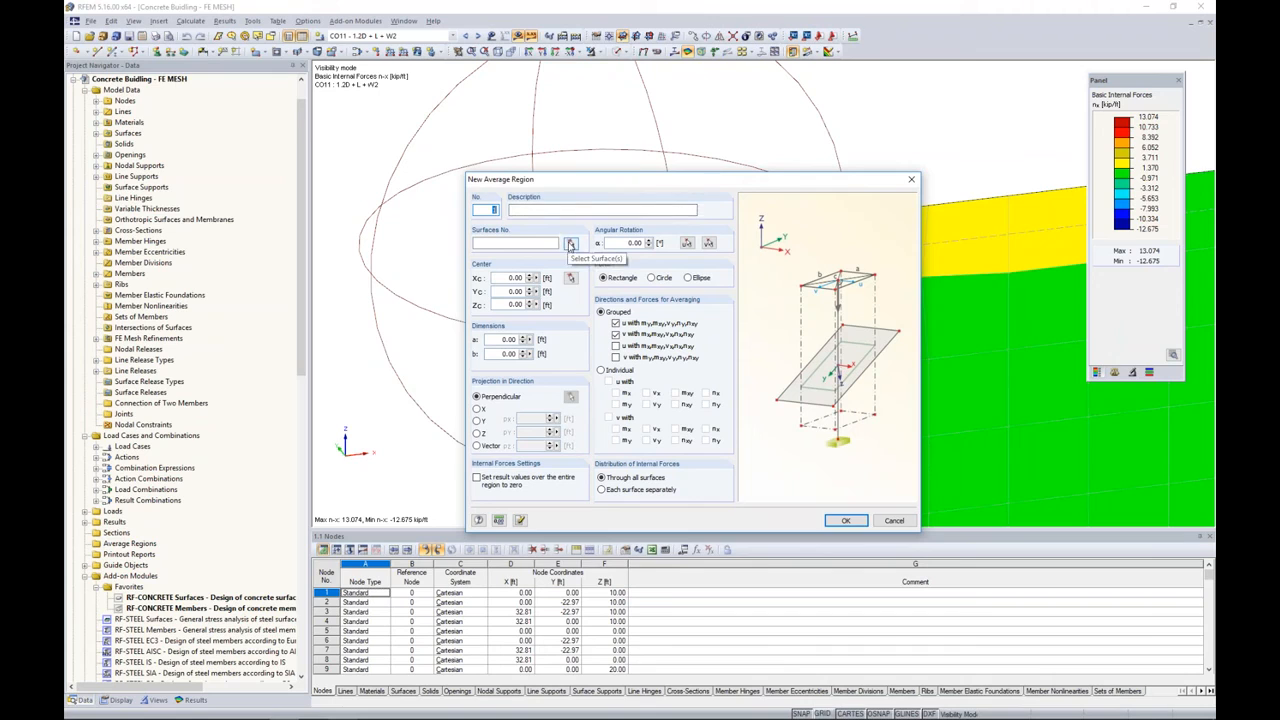
{"action": "left_click", "coordinate": [570, 244]}
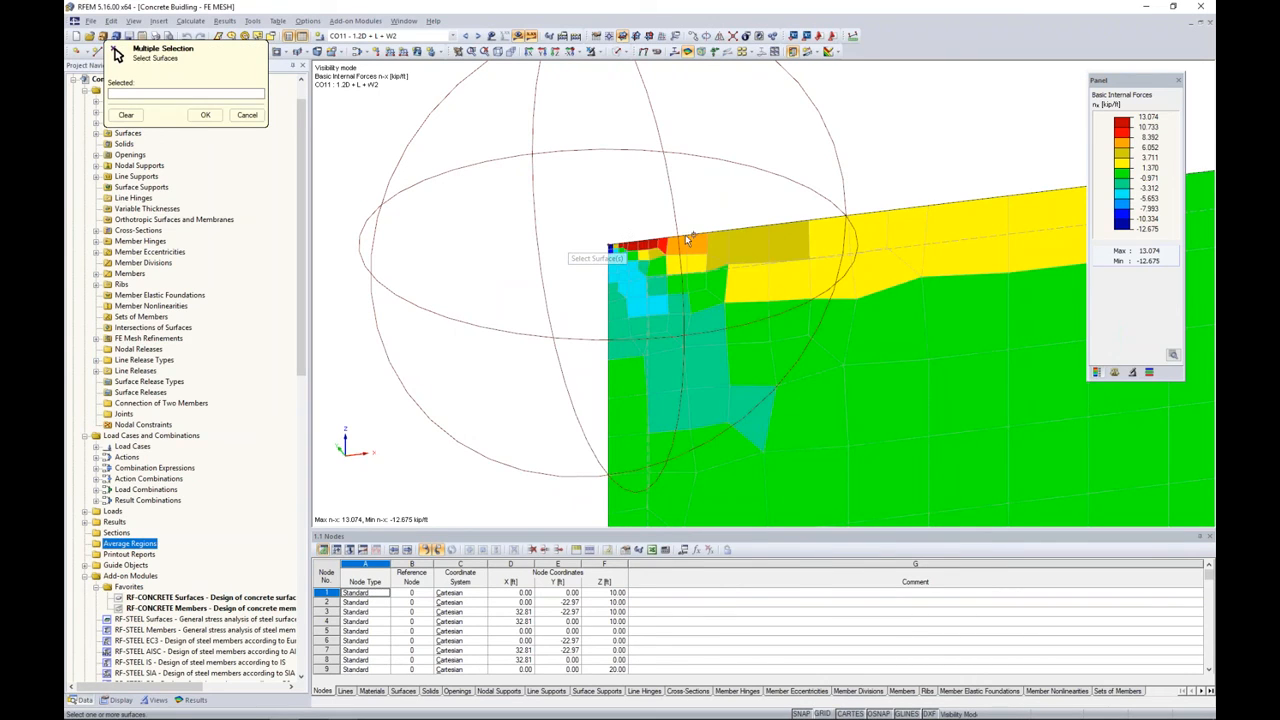
{"action": "left_click", "coordinate": [773, 330]}
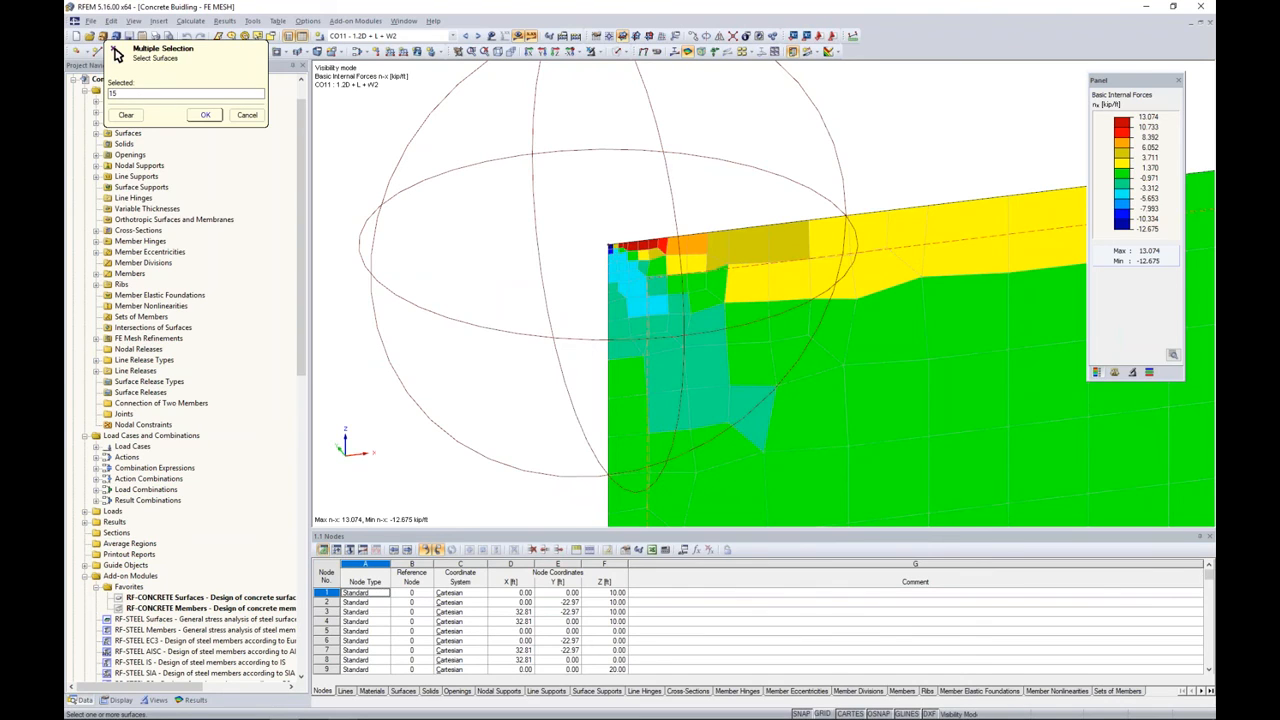
{"action": "left_click", "coordinate": [205, 115]}
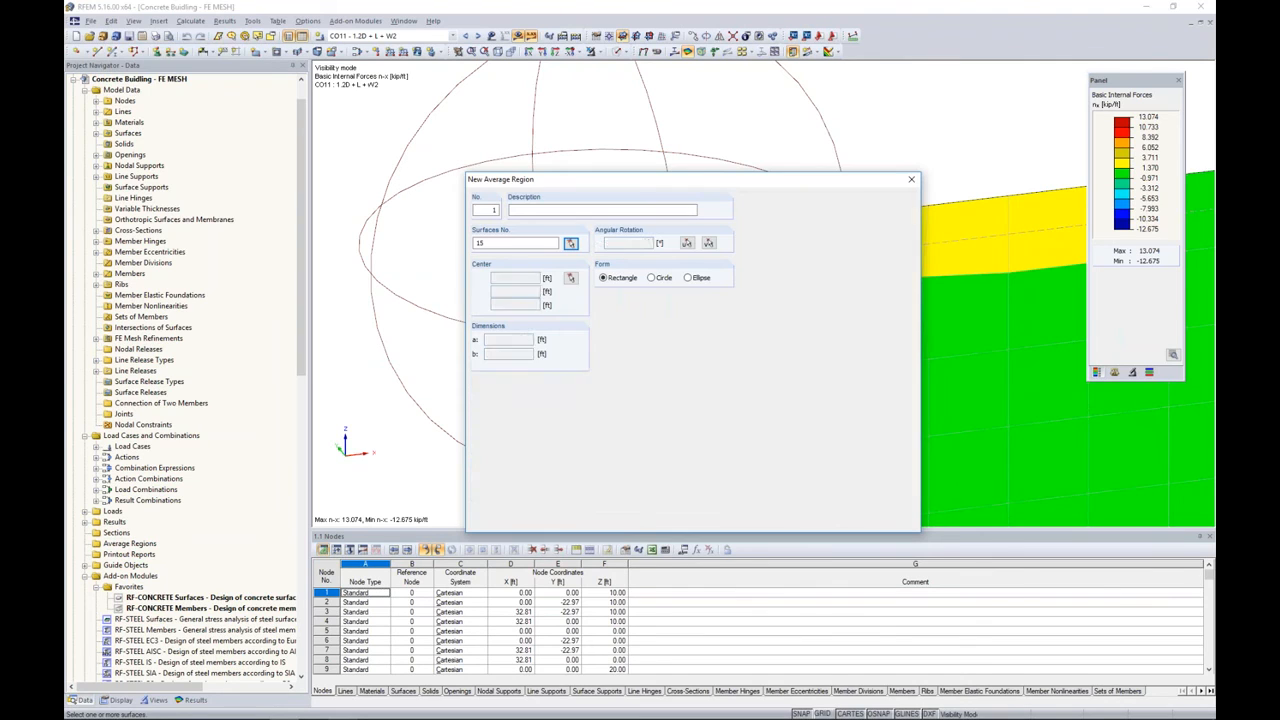
Make the average region a circle centred on the wall's upper corner node with a 3.0 ft diameter, and create it.
{"action": "left_click", "coordinate": [652, 278]}
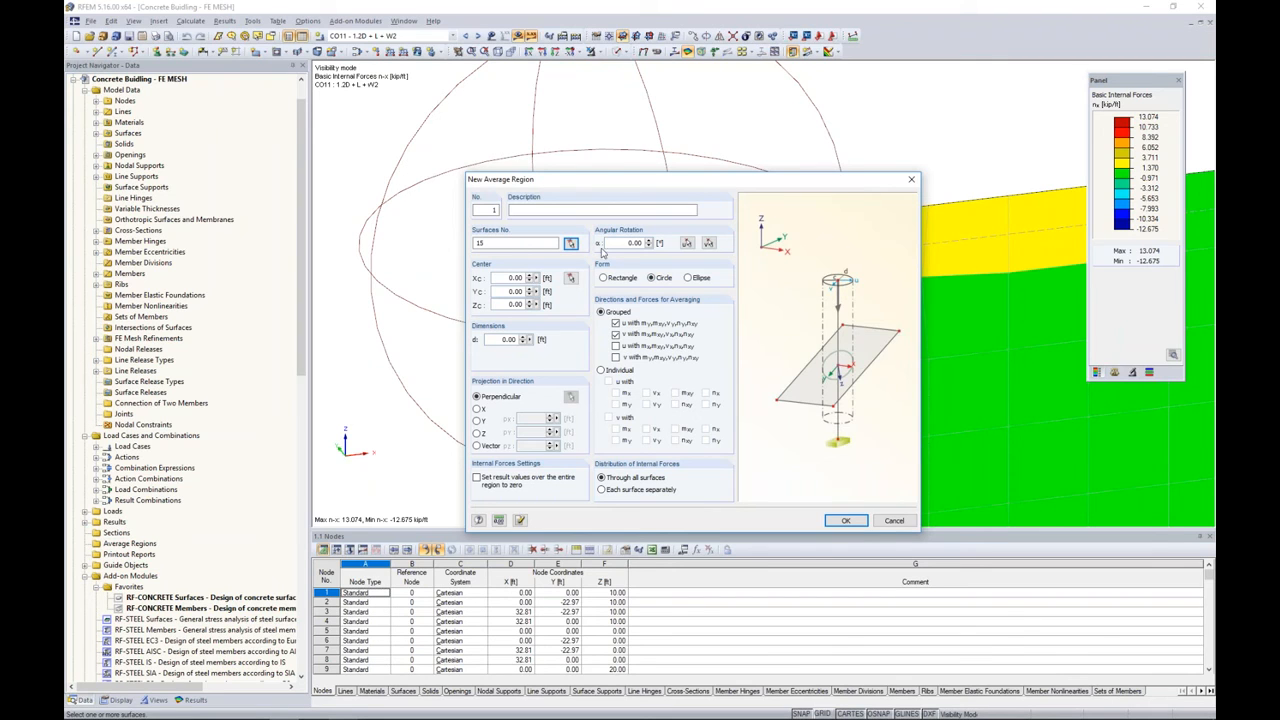
{"action": "left_click", "coordinate": [570, 278]}
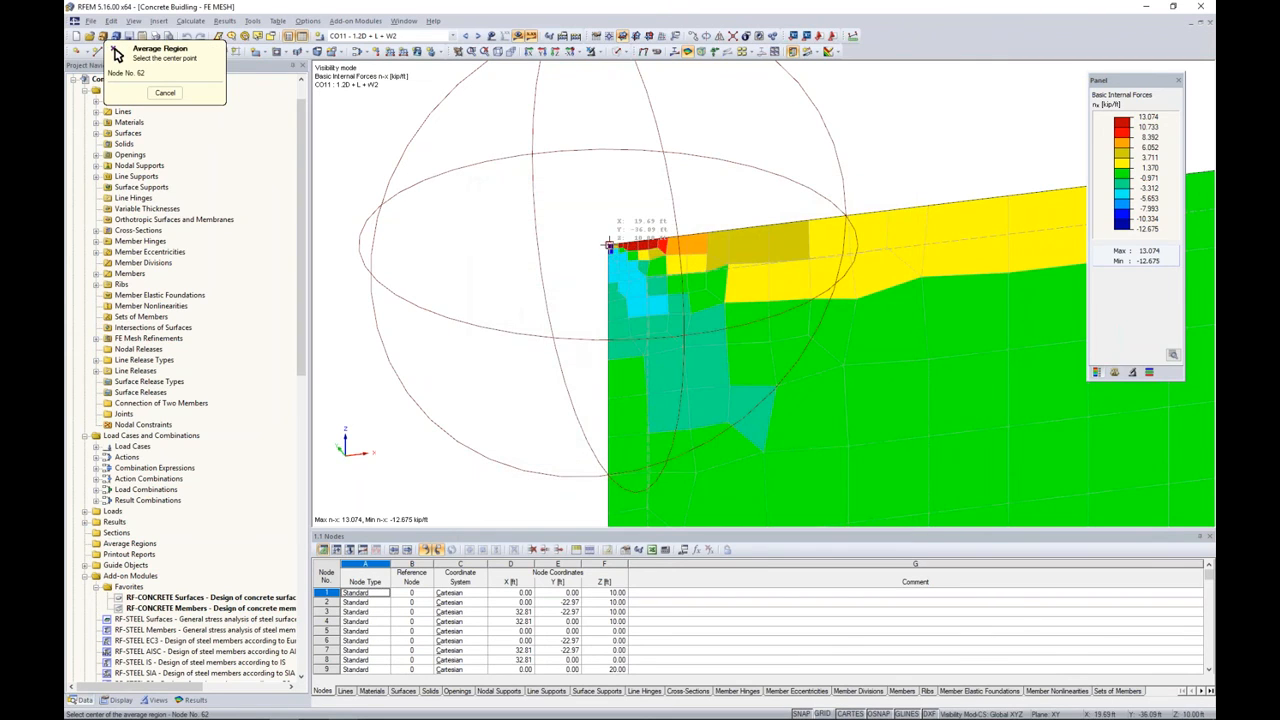
{"action": "left_click", "coordinate": [611, 247]}
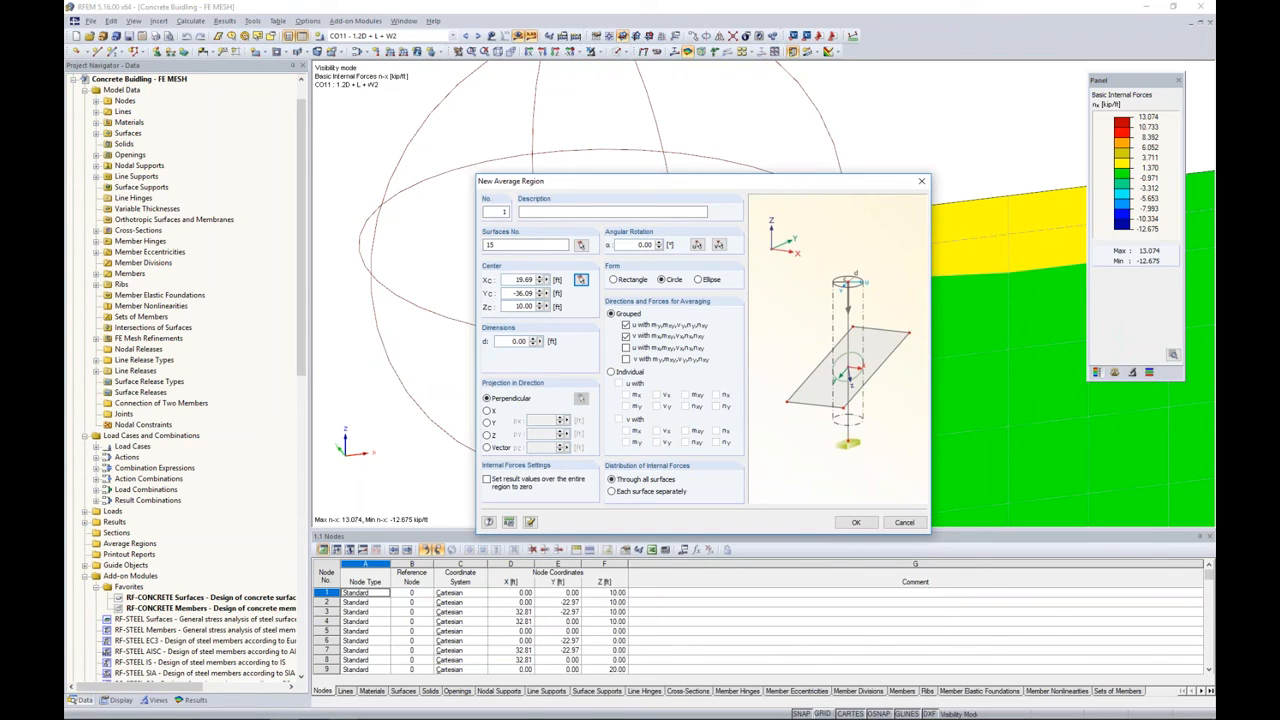
{"action": "double_click", "coordinate": [513, 341]}
{"action": "type", "text": "3.0"}
{"action": "left_click_drag", "start_coordinate": [628, 189], "coordinate": [617, 156]}
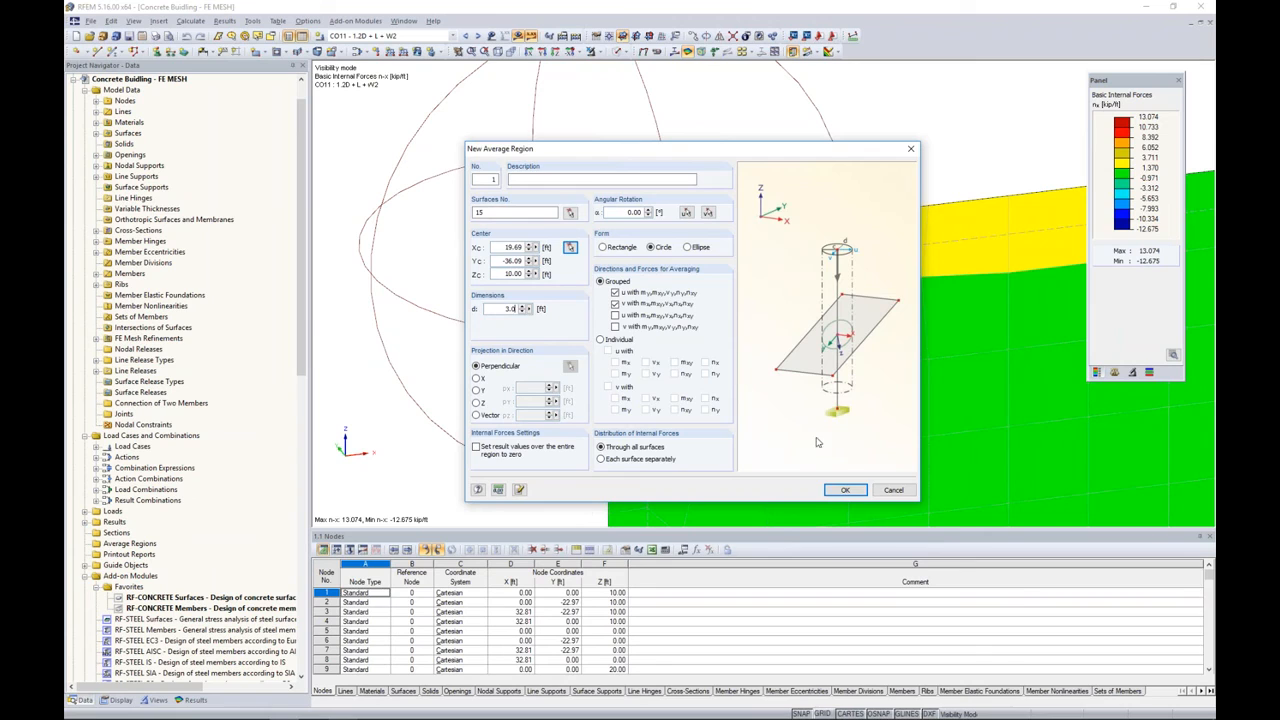
{"action": "left_click", "coordinate": [845, 489]}
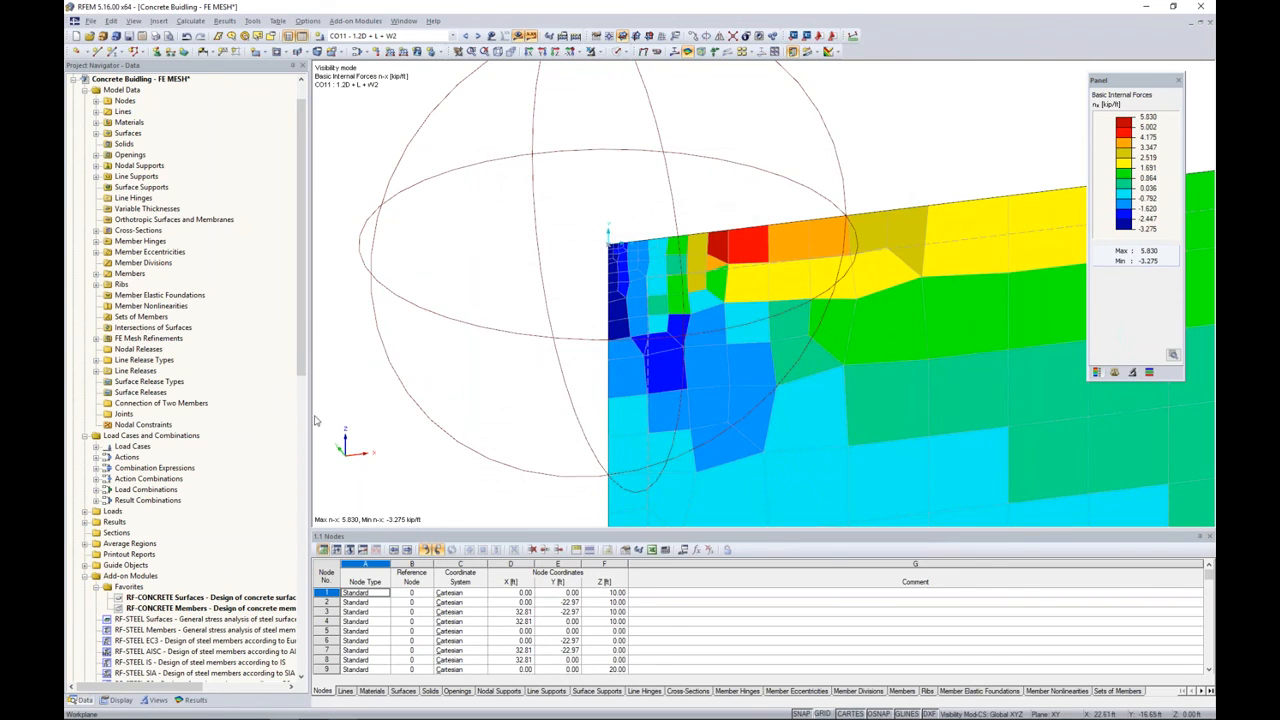
Compare vx with and without the average region, and inspect the averaged vy, nx and mxy at the wall corner.
{"action": "left_click", "coordinate": [193, 699]}
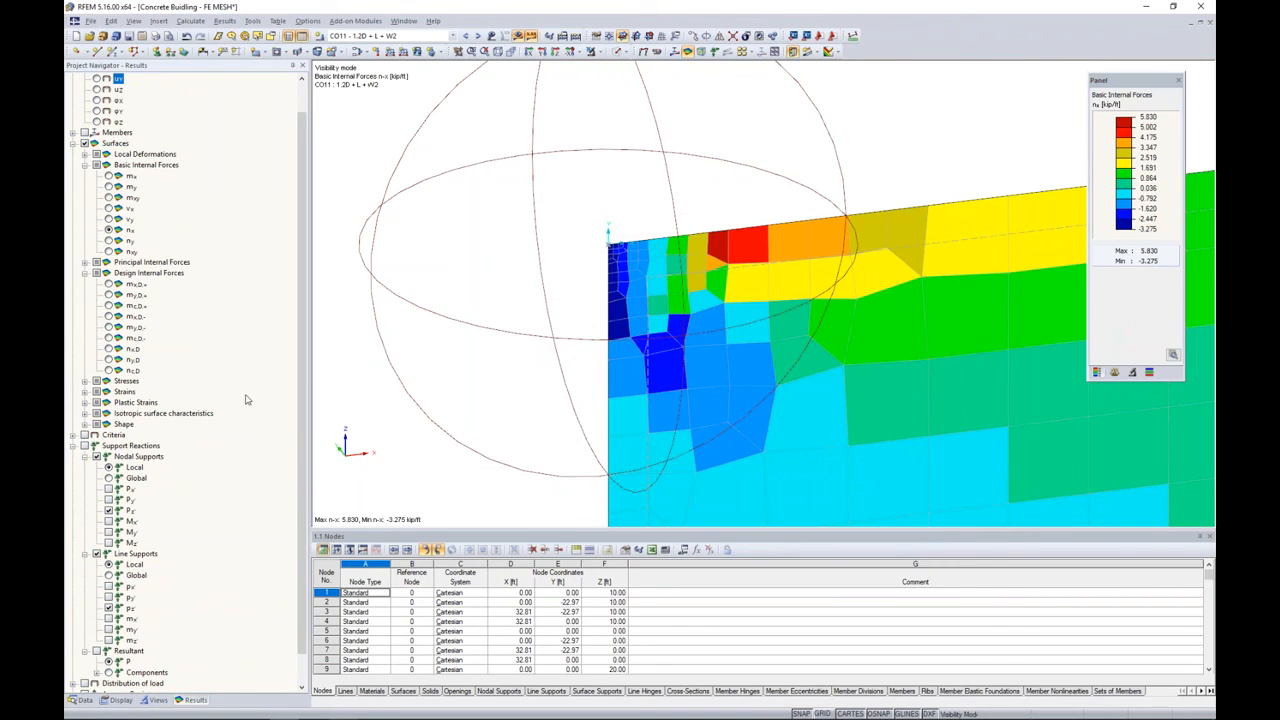
{"action": "scroll", "coordinate": [242, 382], "scroll_direction": "down", "scroll_amount": 1}
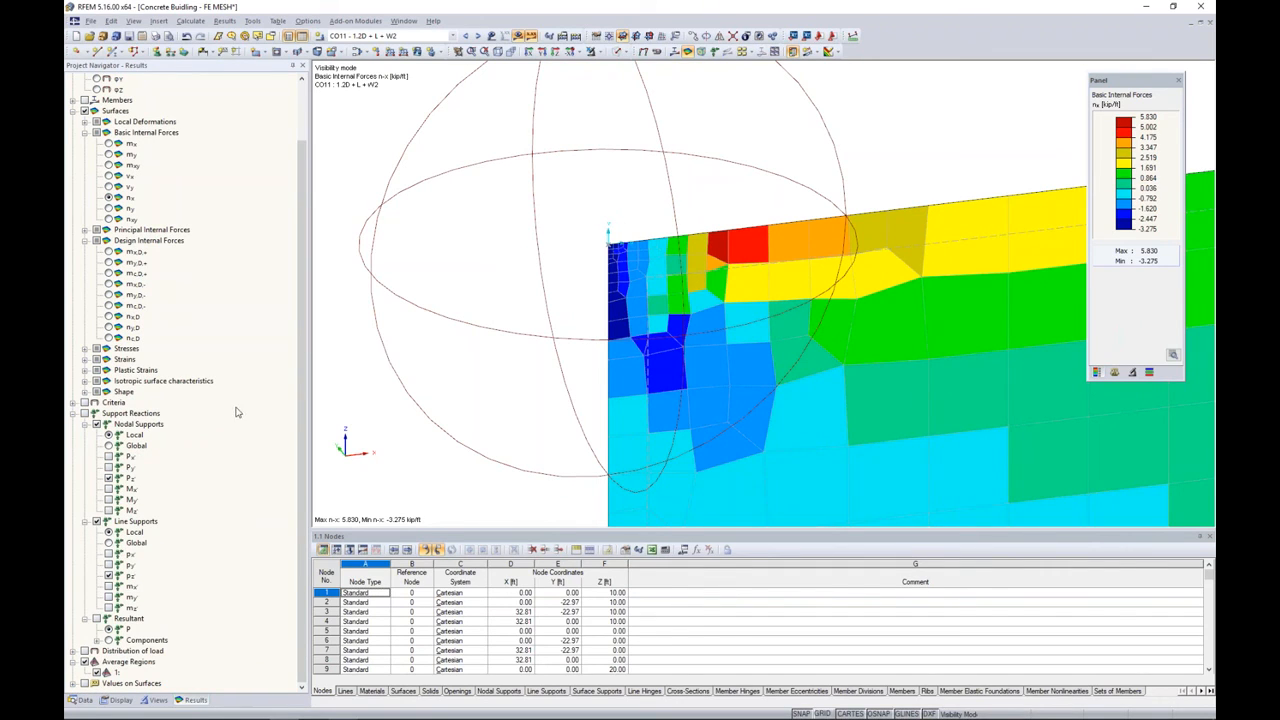
{"action": "left_click", "coordinate": [109, 176]}
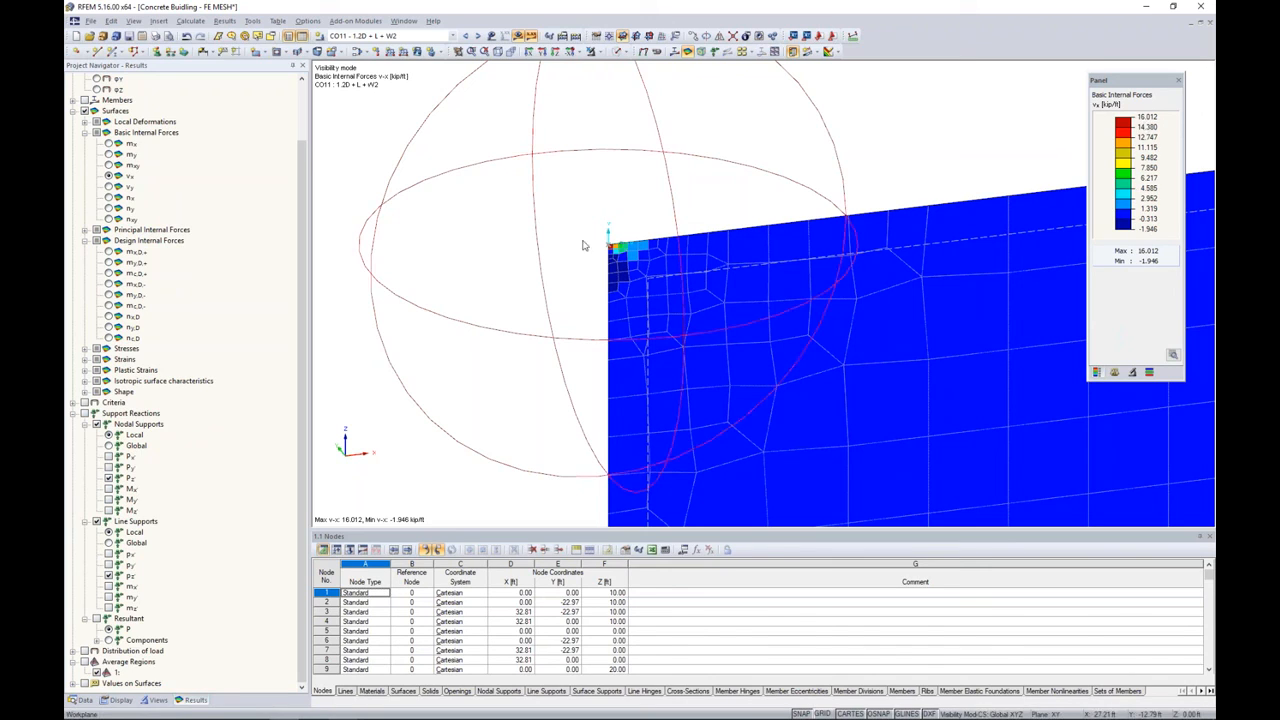
{"action": "left_click", "coordinate": [85, 662]}
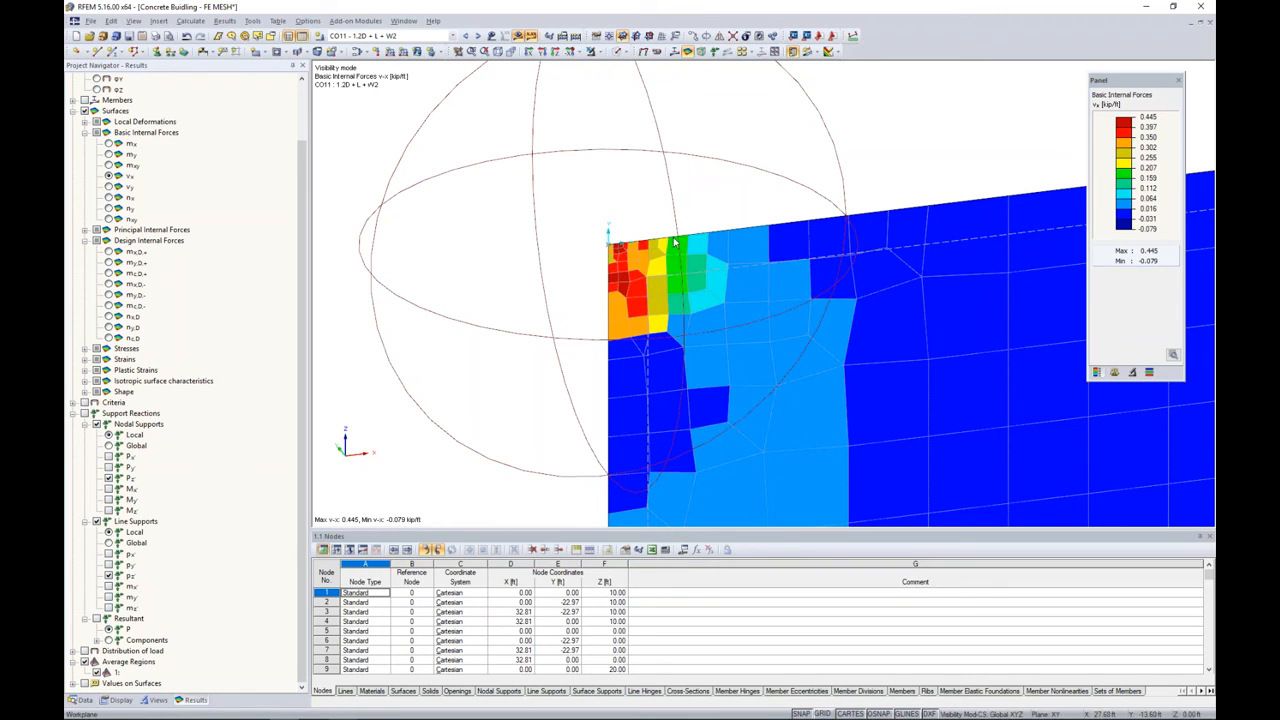
{"action": "left_click", "coordinate": [112, 187]}
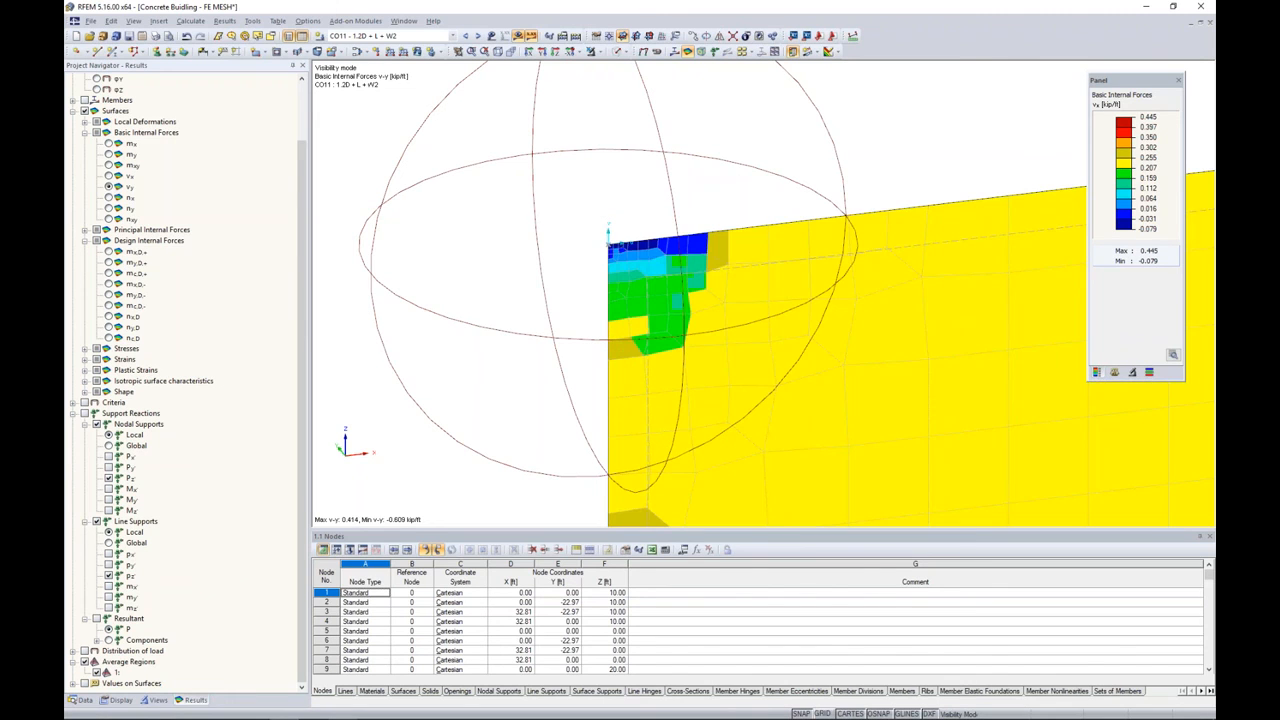
{"action": "left_click", "coordinate": [109, 198]}
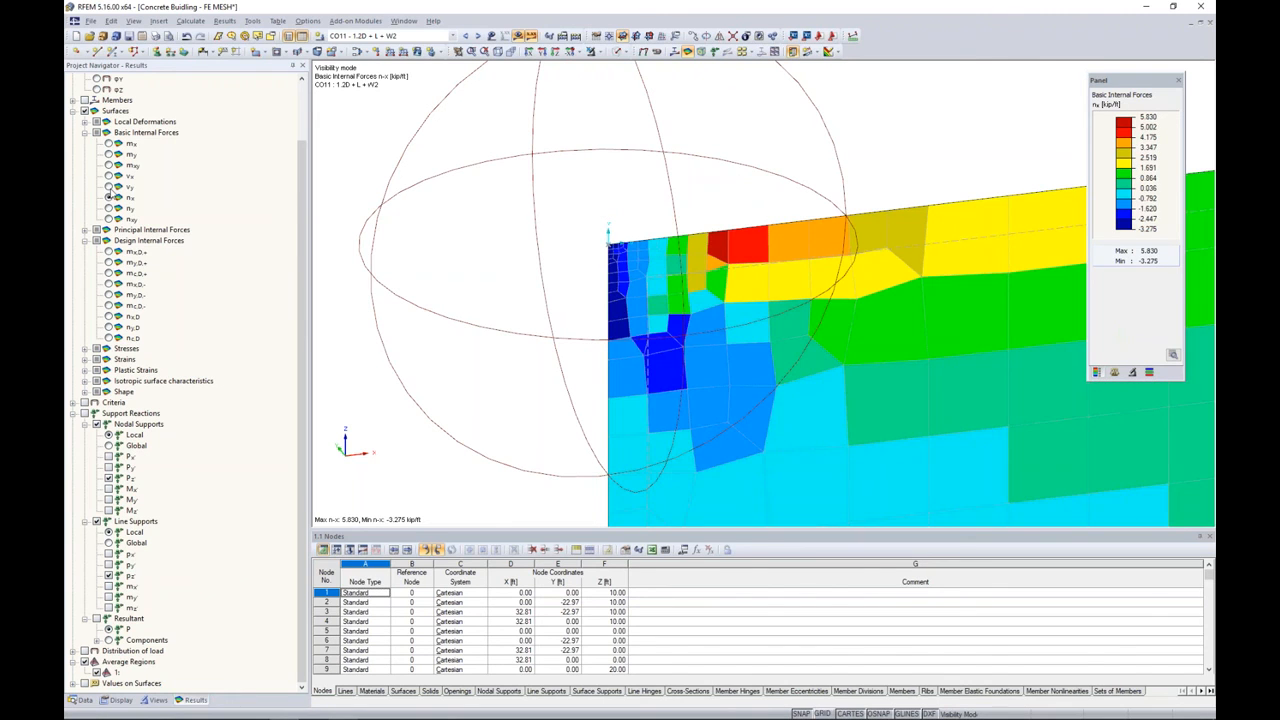
{"action": "left_click", "coordinate": [109, 176]}
{"action": "left_click", "coordinate": [109, 165]}
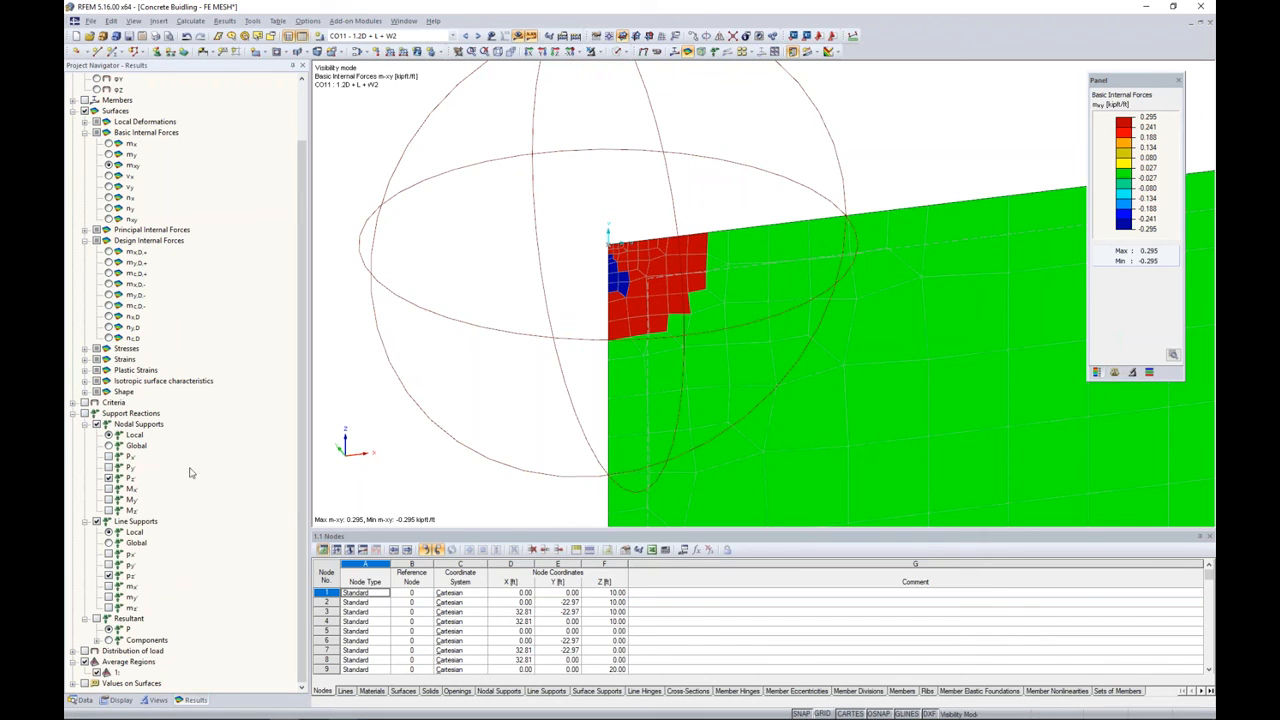
Set RF-CONCRETE Surfaces to apply the averaged internal forces in the defined average region for the ULS calculation, and save the module settings.
{"action": "left_click", "coordinate": [82, 699]}
{"action": "scroll", "coordinate": [165, 560], "scroll_direction": "down", "scroll_amount": 2}
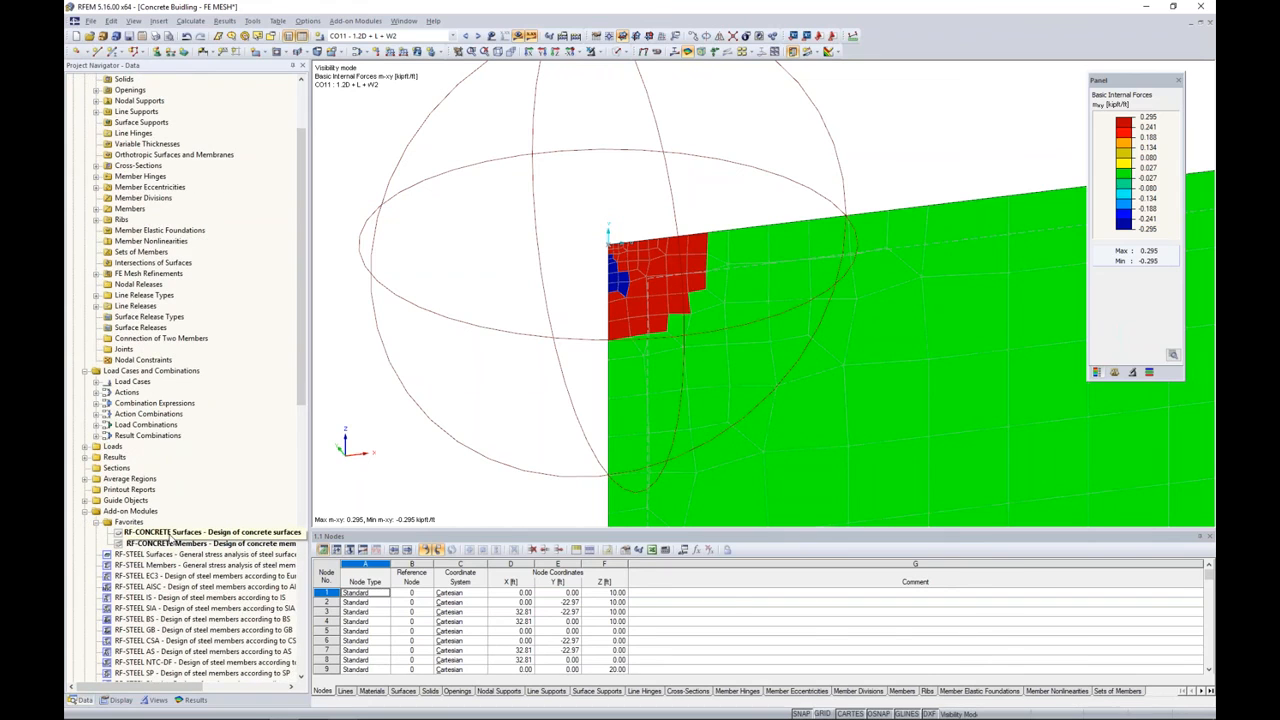
{"action": "double_click", "coordinate": [170, 538]}
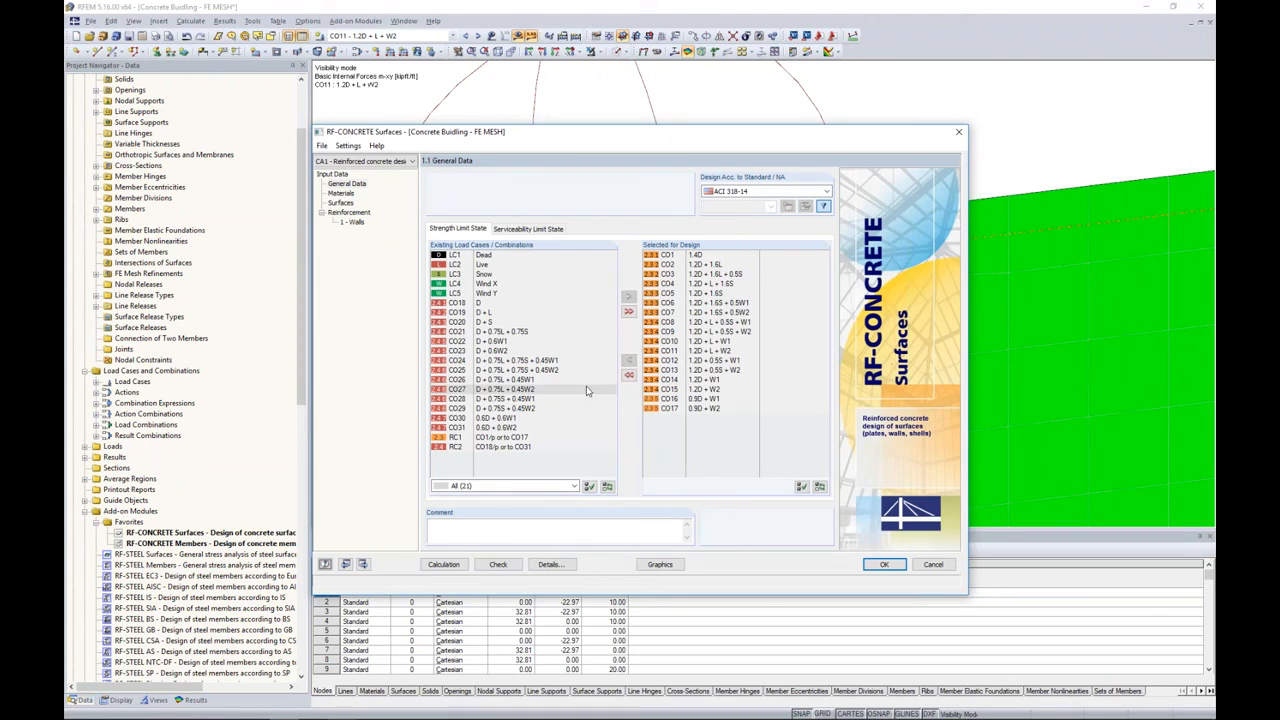
{"action": "left_click", "coordinate": [566, 564]}
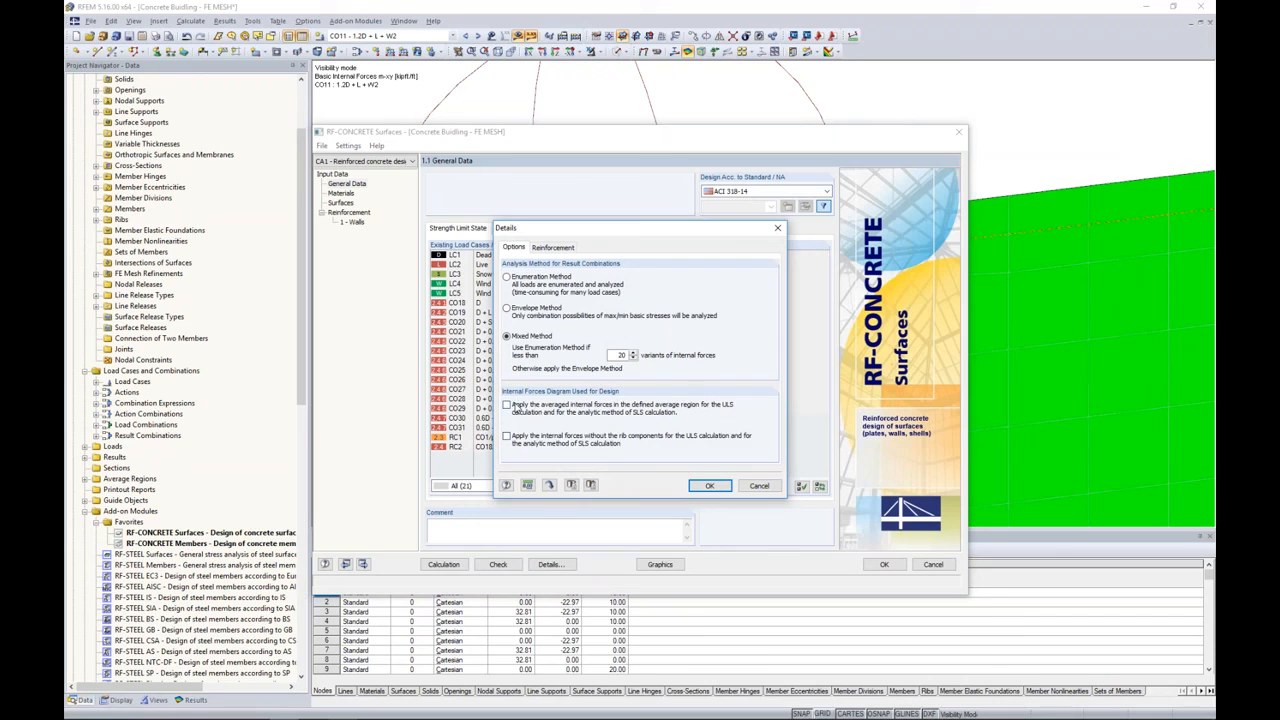
{"action": "left_click", "coordinate": [507, 406]}
{"action": "left_click", "coordinate": [705, 486]}
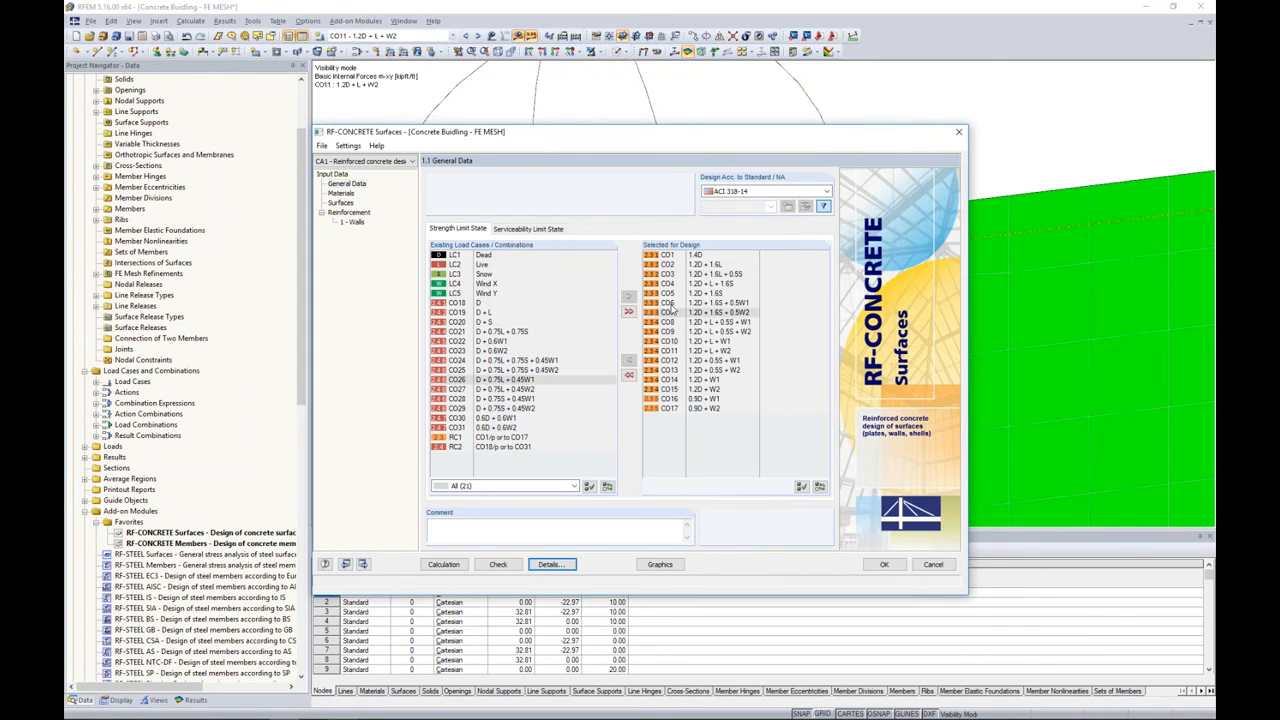
{"action": "left_click", "coordinate": [880, 566]}
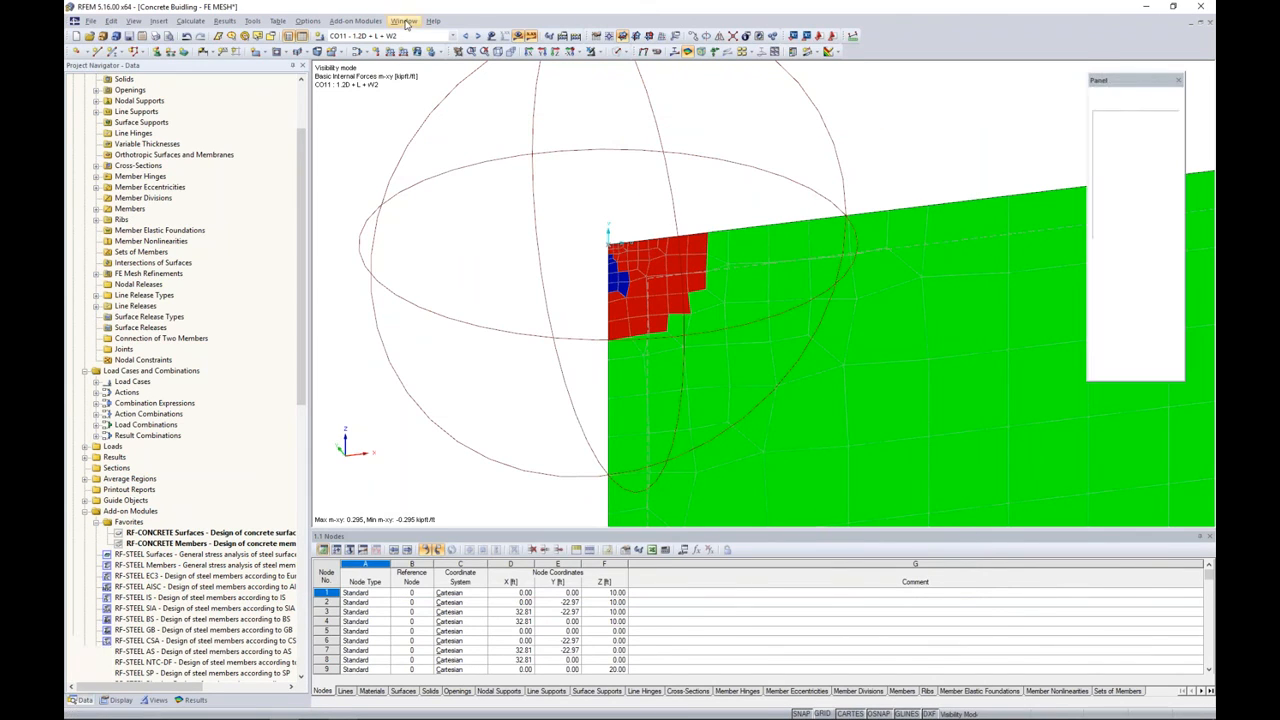
Switch to the Average Regions model and review the required reinforcement by surface in RF-CONCRETE Surfaces, including the shear reinforcement of surface 15.
{"action": "left_click", "coordinate": [404, 20]}
{"action": "left_click", "coordinate": [455, 212]}
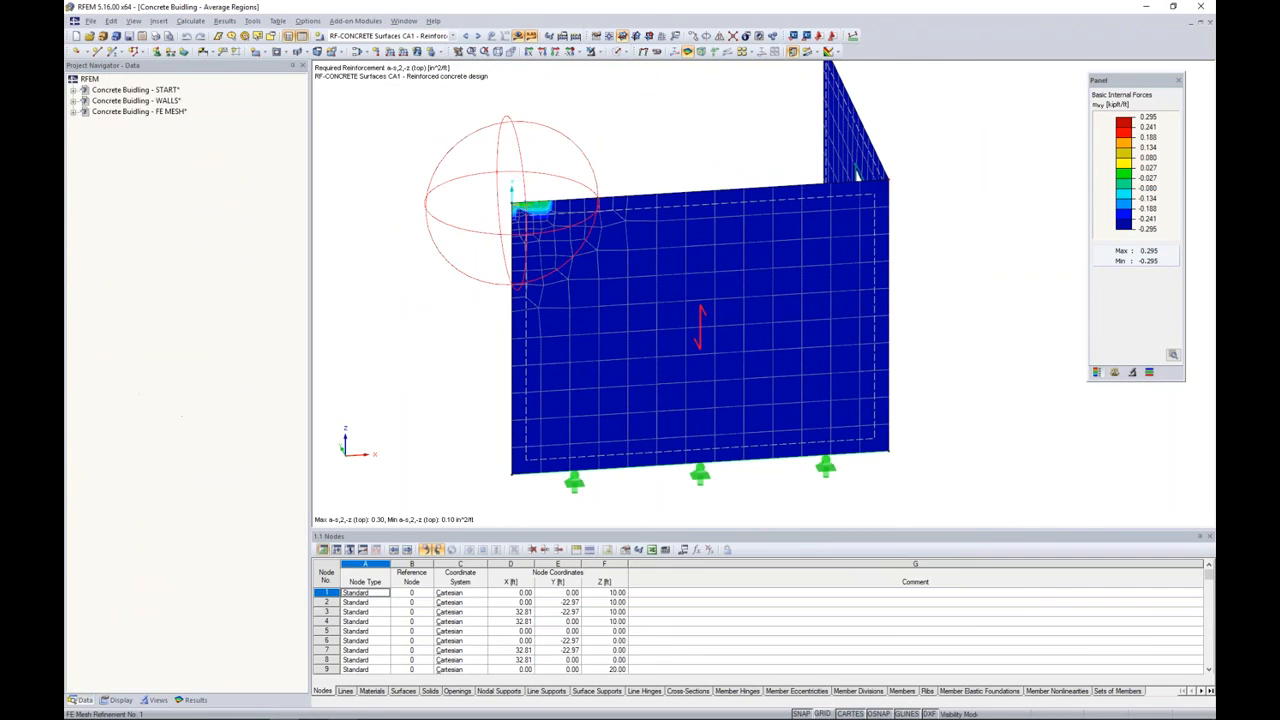
{"action": "left_click", "coordinate": [1116, 285]}
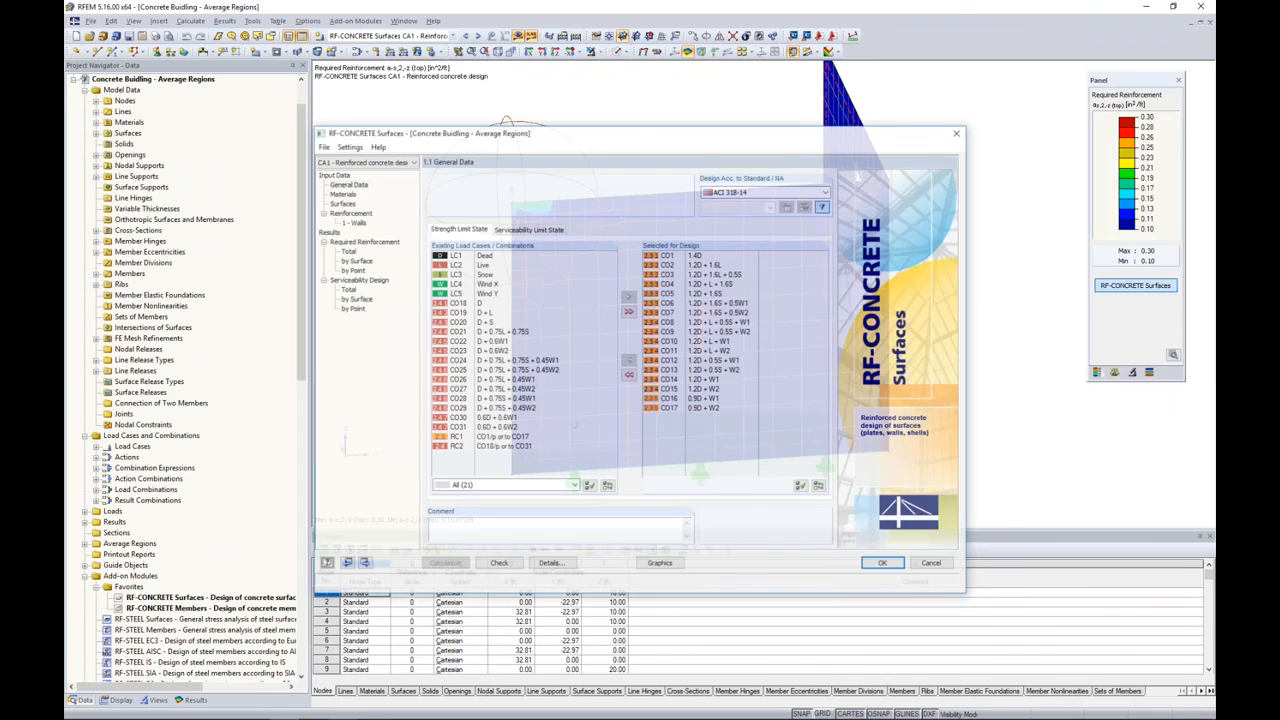
{"action": "left_click", "coordinate": [355, 262]}
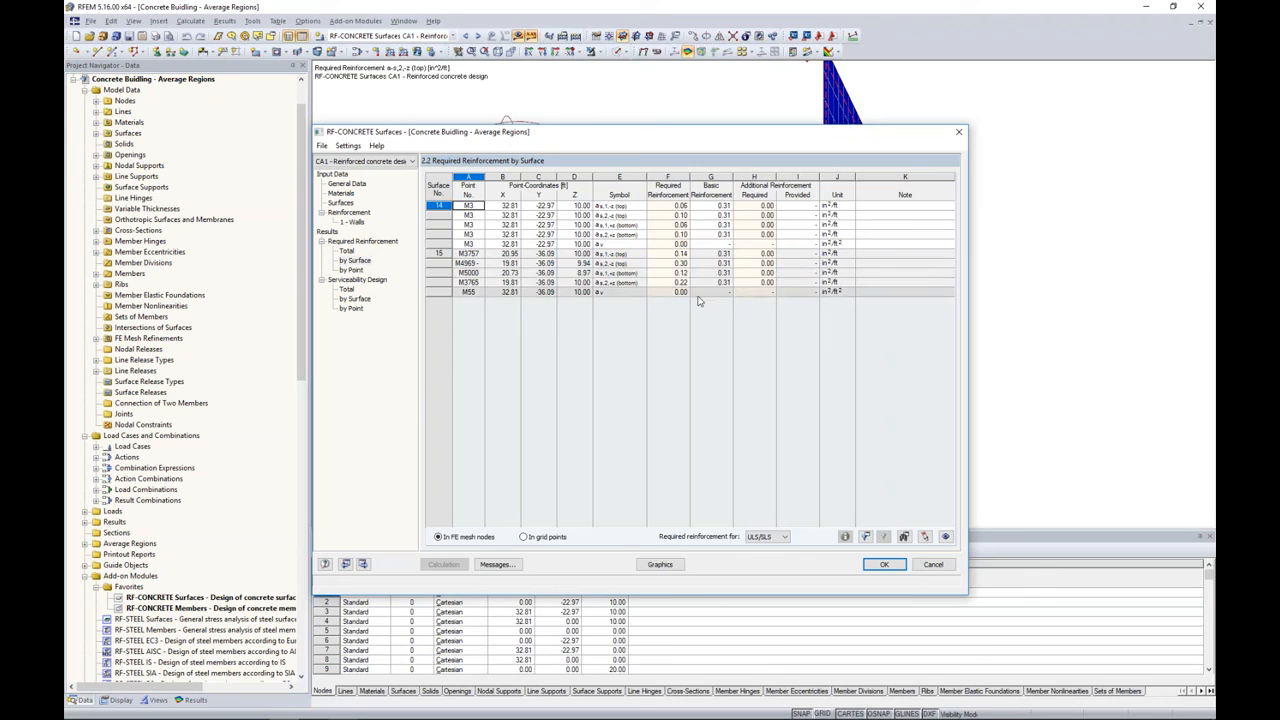
{"action": "left_click", "coordinate": [675, 292]}
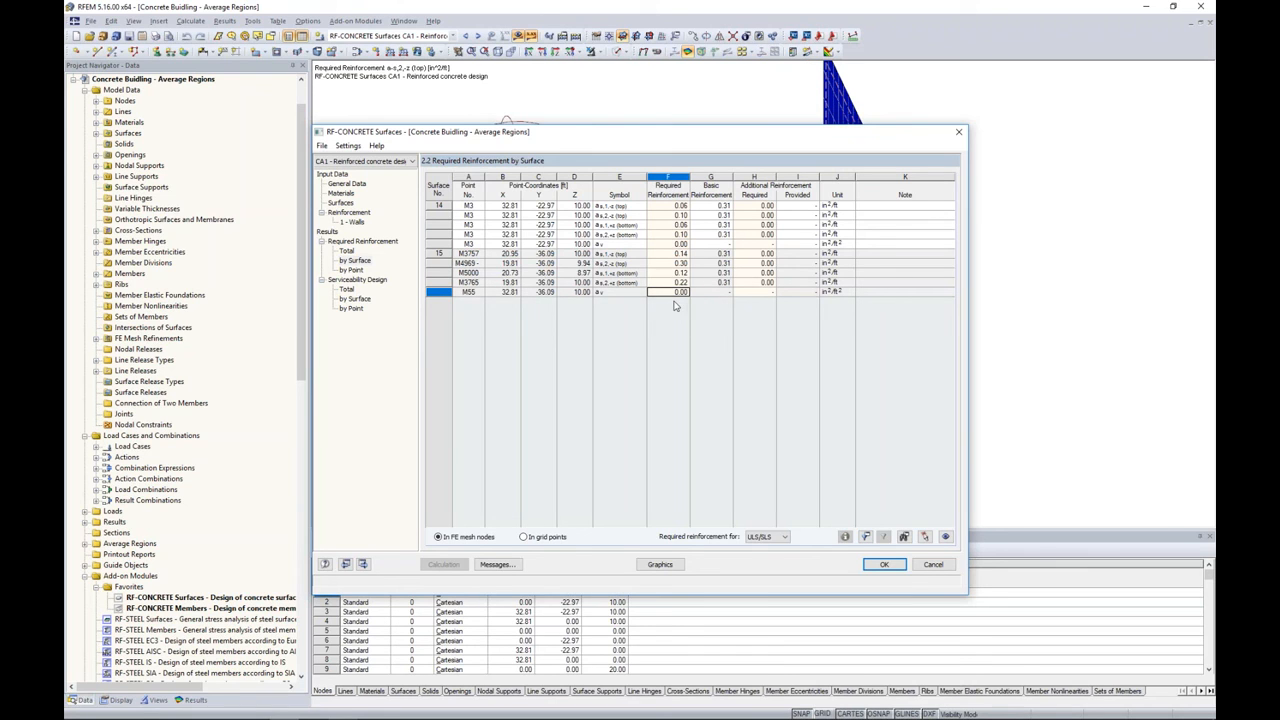
Display the required reinforcement graphically and inspect both top and both bottom directions around the averaged wall corner.
{"action": "left_click", "coordinate": [660, 565]}
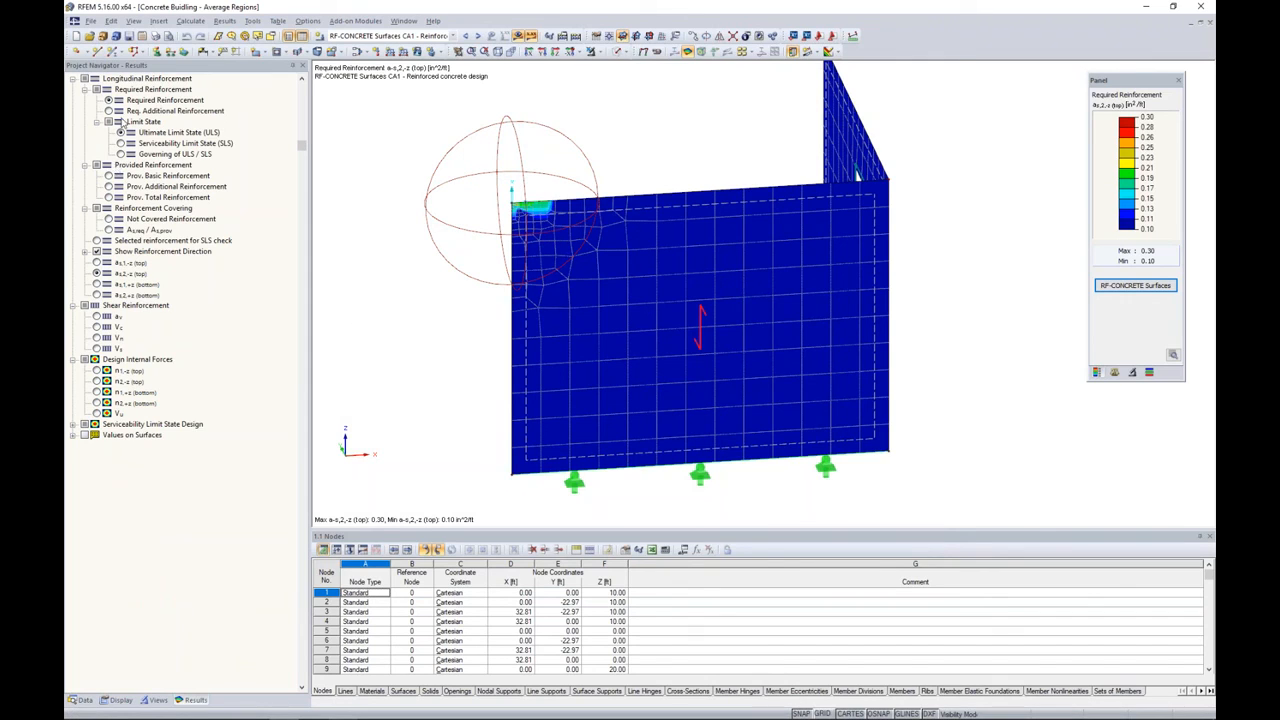
{"action": "left_click", "coordinate": [97, 263]}
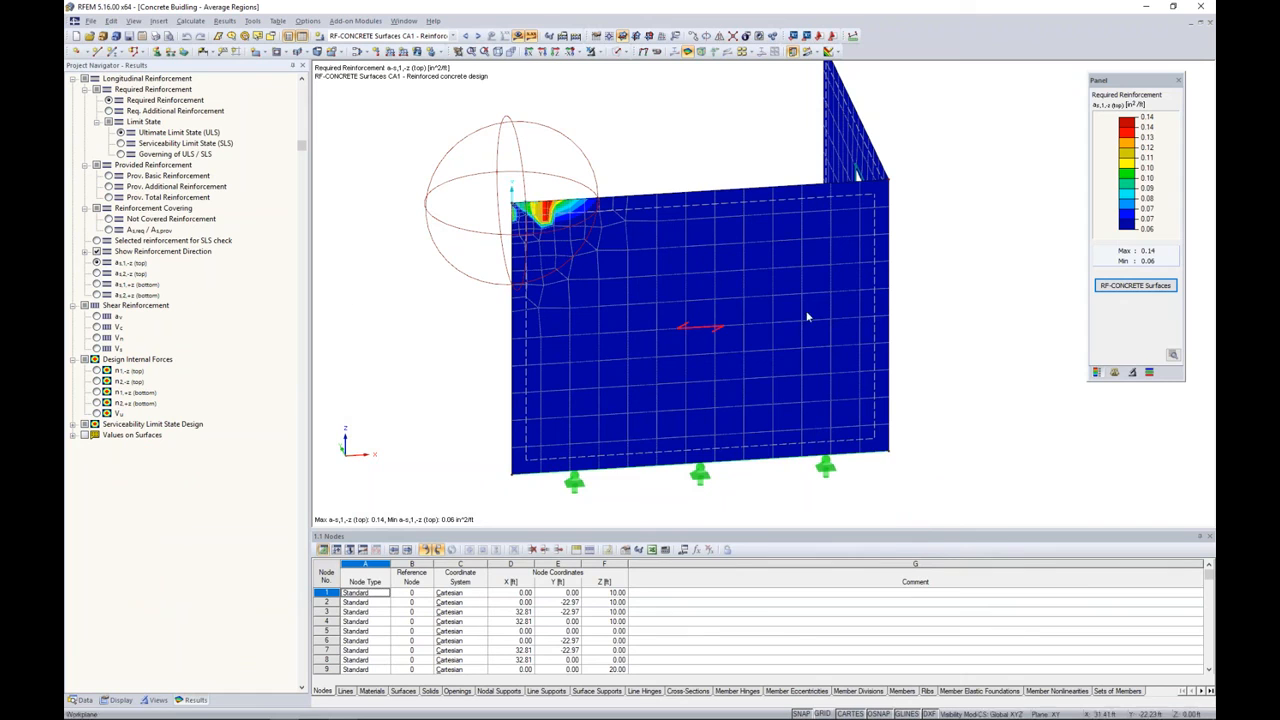
{"action": "middle_click_drag", "start_coordinate": [808, 317], "coordinate": [935, 310], "text": "ctrl"}
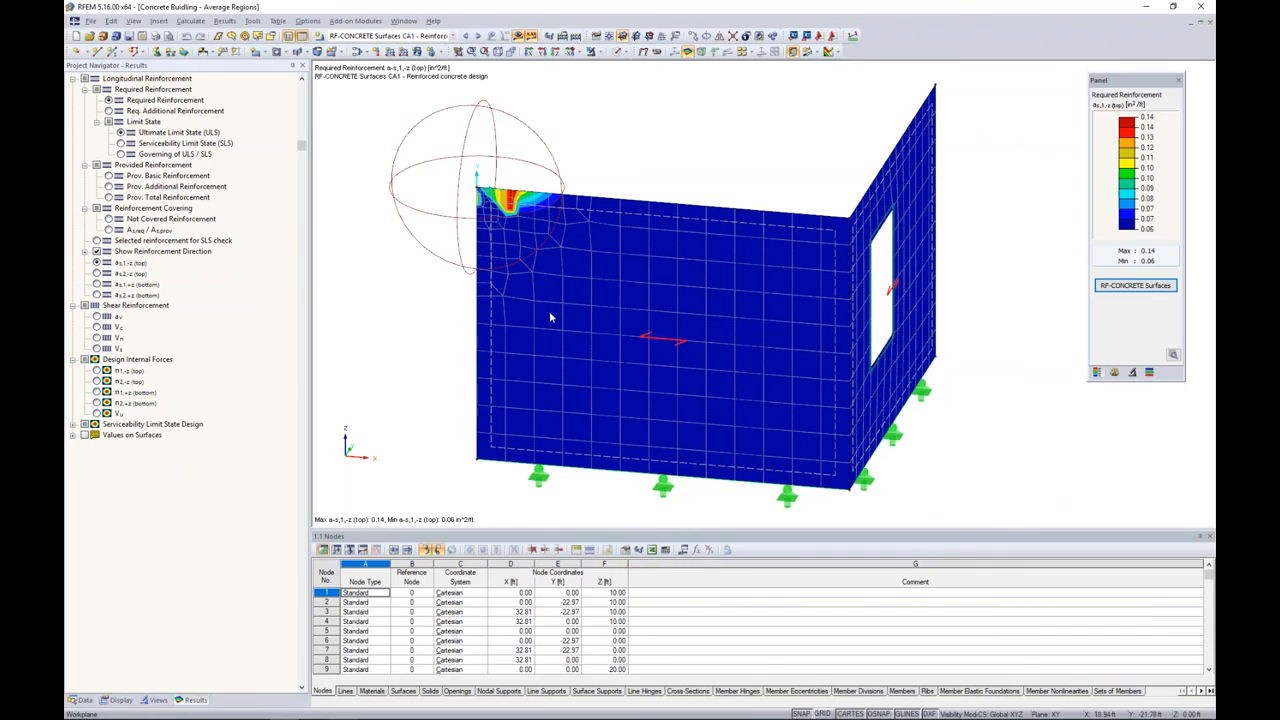
{"action": "left_click", "coordinate": [96, 273]}
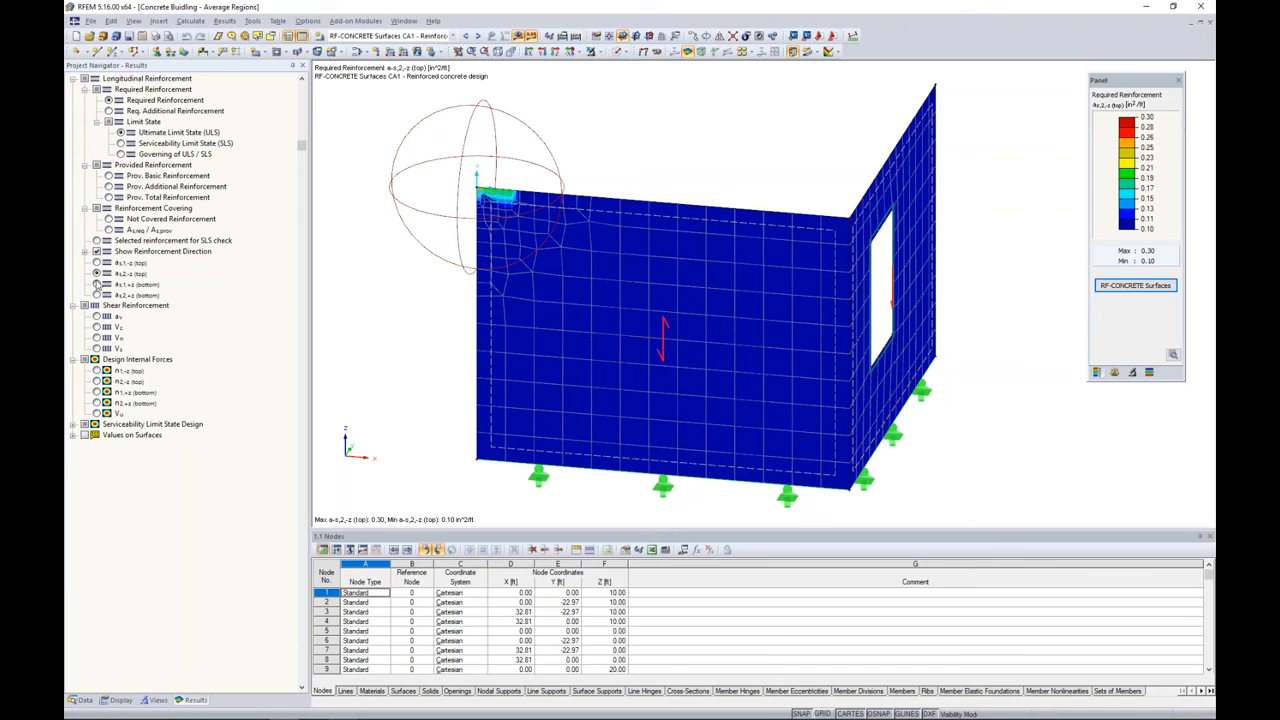
{"action": "left_click", "coordinate": [96, 284]}
{"action": "left_click", "coordinate": [96, 295]}
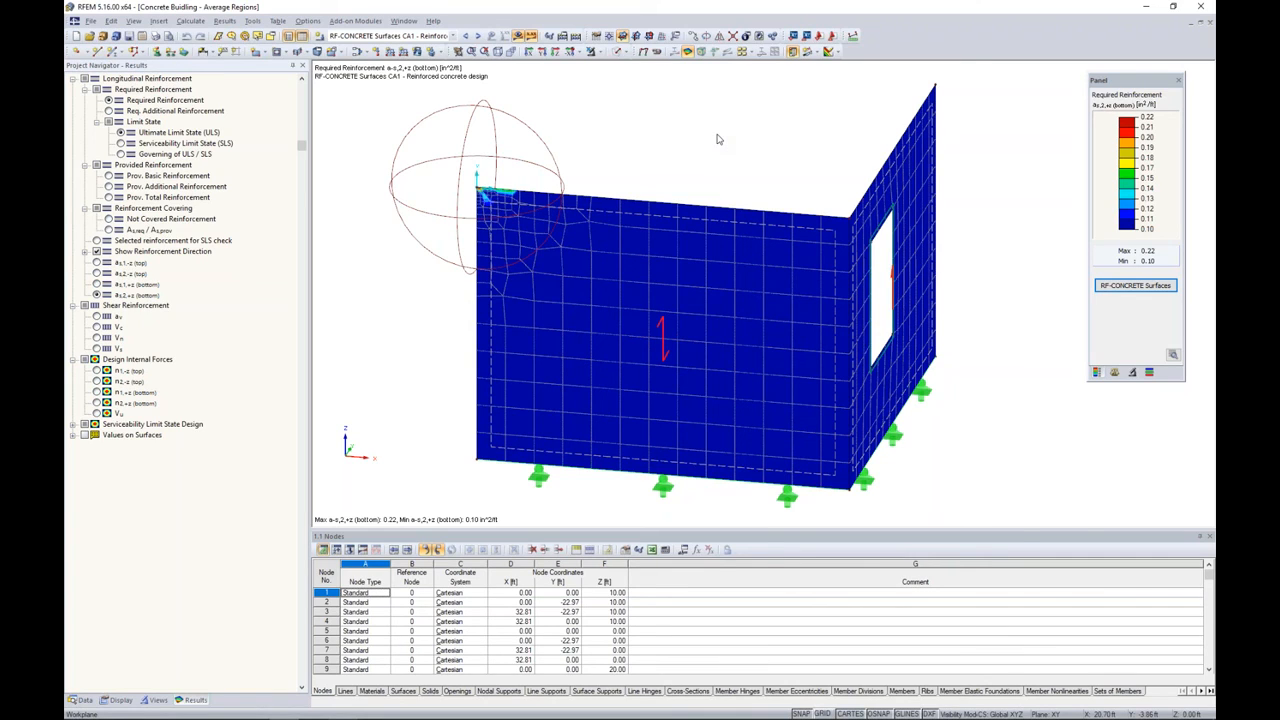
Switch to the PowerPoint slide show of the Concrete Design Webinar and advance to the next slide.
{"action": "key", "text": "super+Tab"}
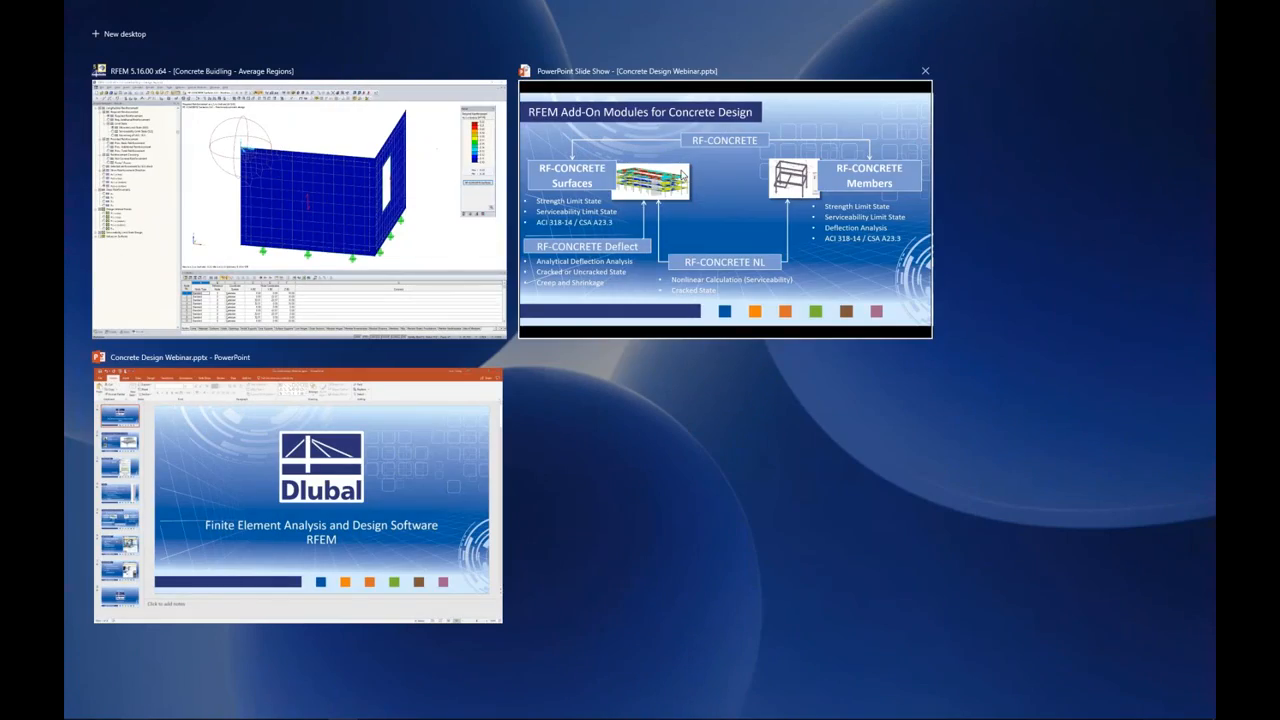
{"action": "left_click", "coordinate": [682, 175]}
{"action": "key", "text": "Right"}
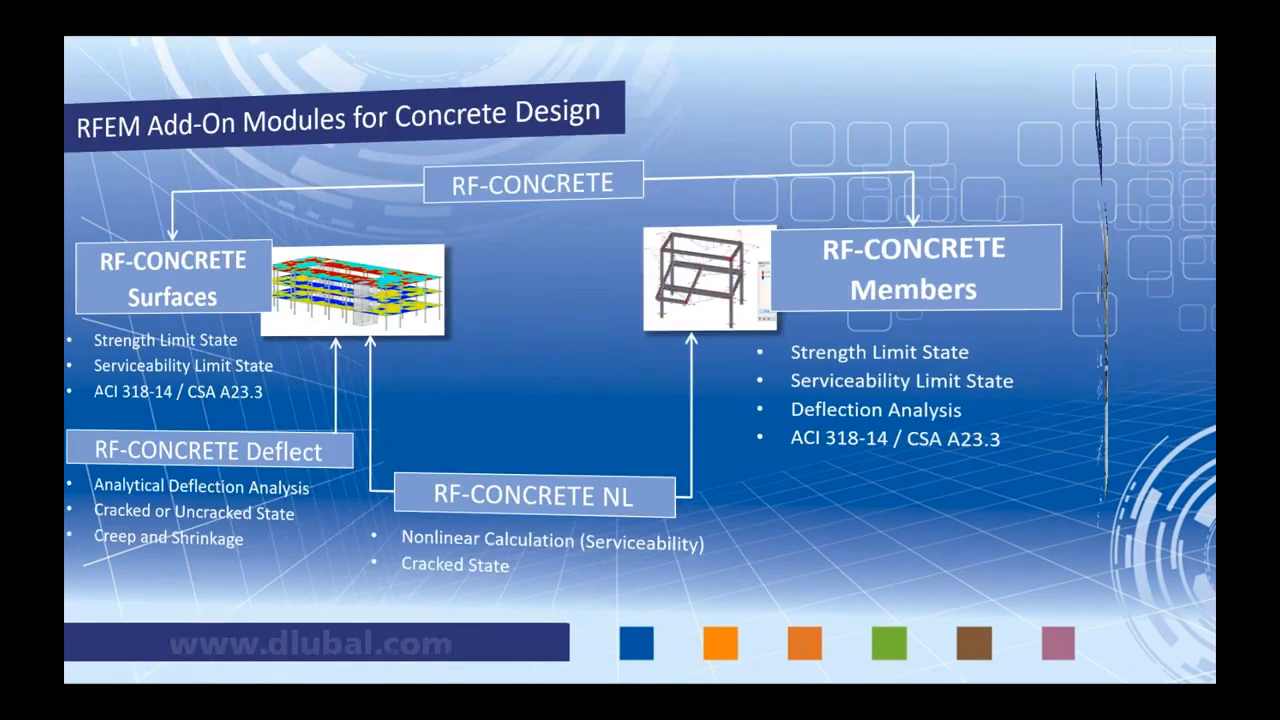